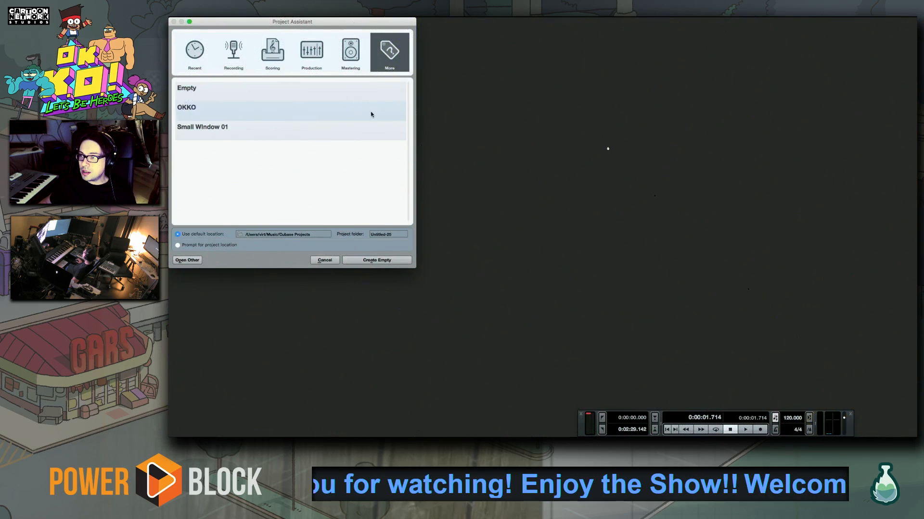
# Create a new project from a template in the project assistant
pyautogui.click(371, 111)
pyautogui.click(379, 262)
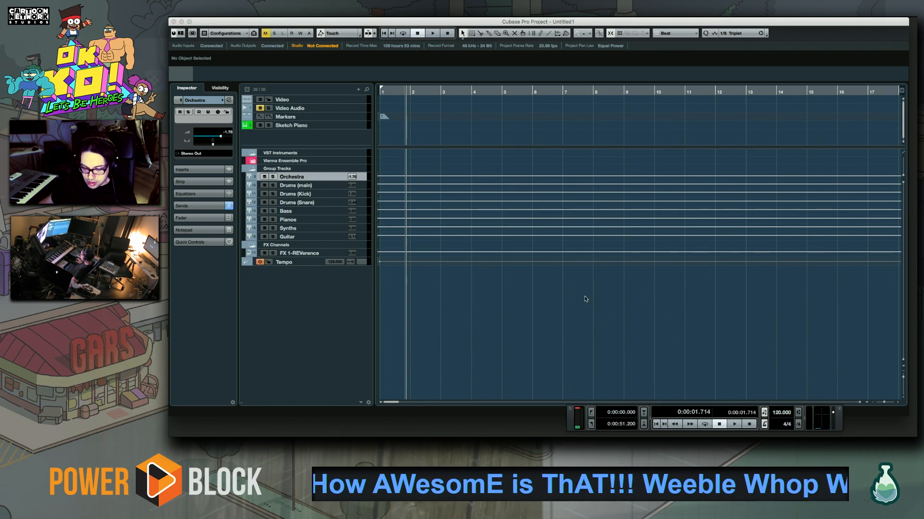
# View the instruments loaded in the VST Instruments rack, select the Drums (main) group track, and close the rack
pyautogui.press('F11')
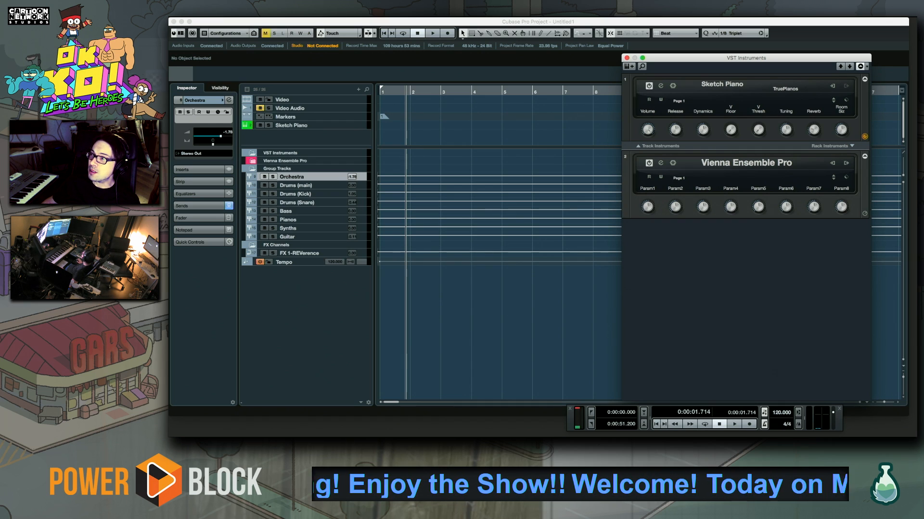
pyautogui.click(299, 185)
pyautogui.press('F11')
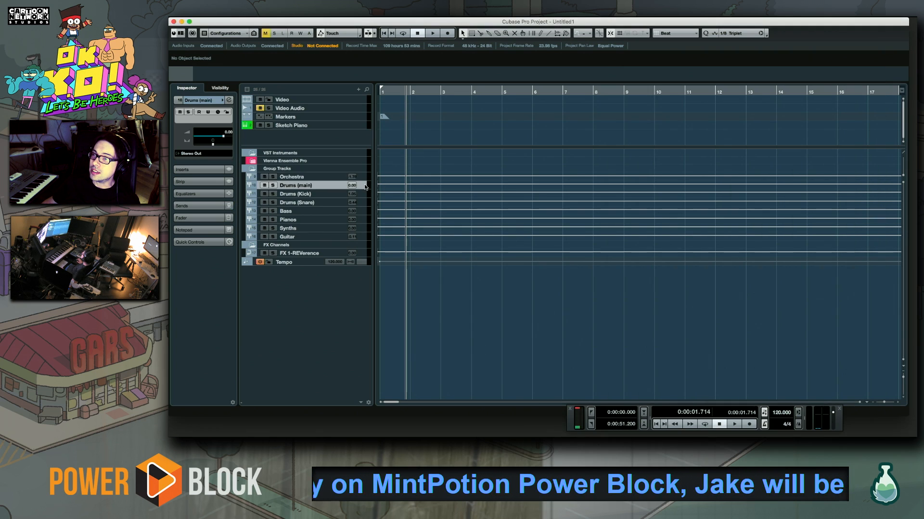
# Examine the VST Instruments folder and expand the Vienna Ensemble Pro folder to review its output channels
pyautogui.click(365, 177)
pyautogui.click(364, 162)
pyautogui.click(364, 168)
pyautogui.click(364, 162)
pyautogui.click(362, 155)
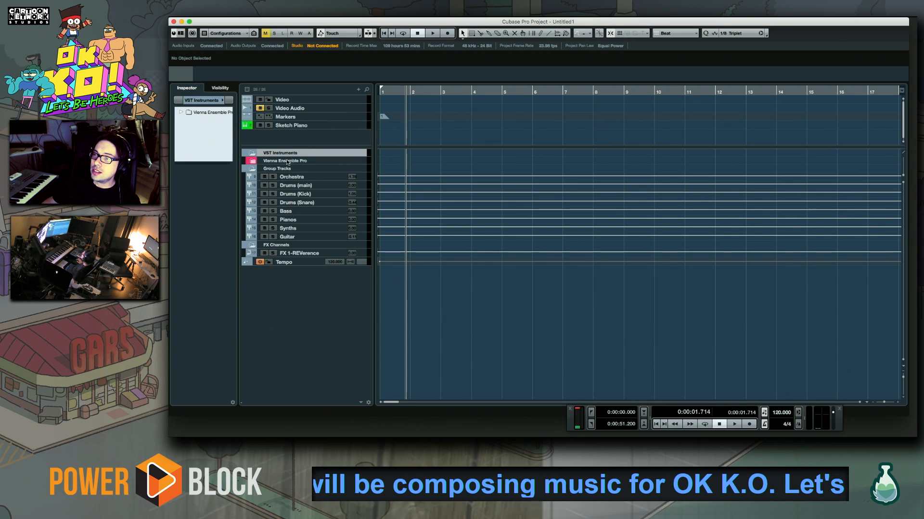
pyautogui.click(254, 163)
pyautogui.click(350, 163)
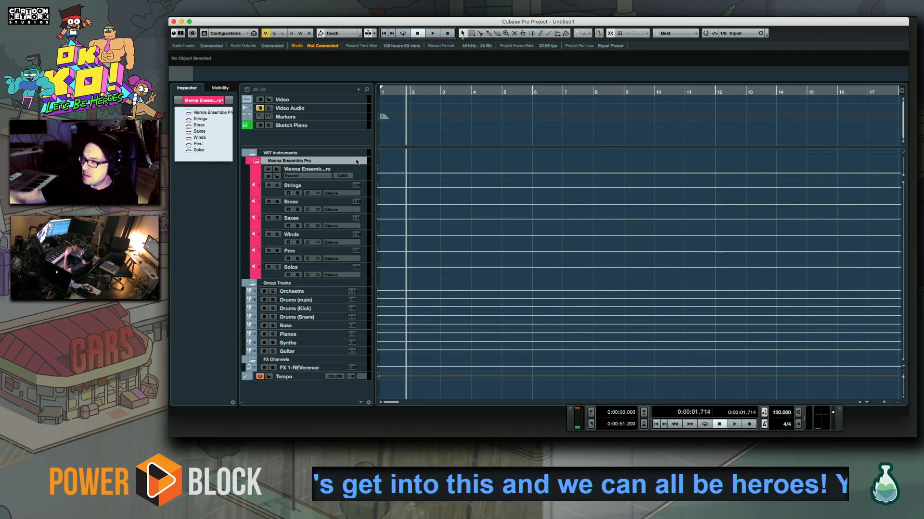
pyautogui.click(334, 153)
pyautogui.click(336, 158)
pyautogui.click(337, 154)
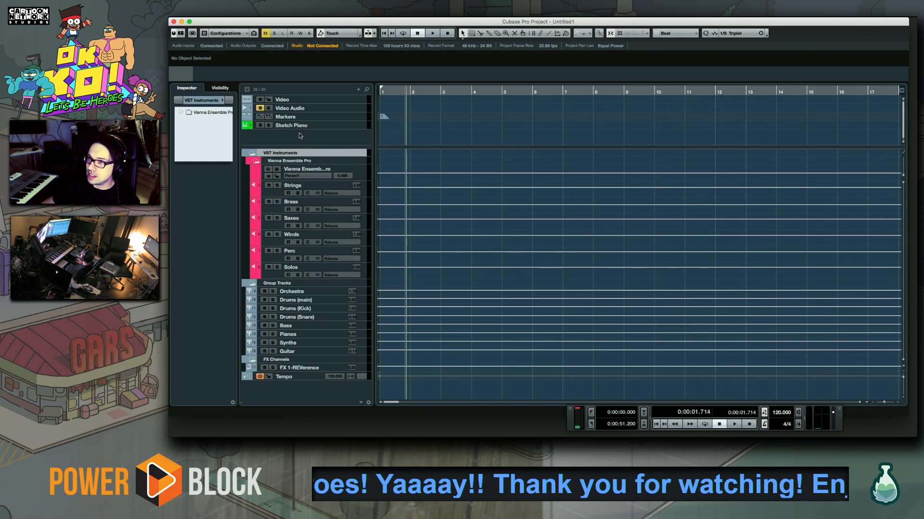
# Review the Sketch Piano, Markers, Video Audio and Video tracks in the upper track list
pyautogui.click(356, 126)
pyautogui.click(359, 117)
pyautogui.click(356, 108)
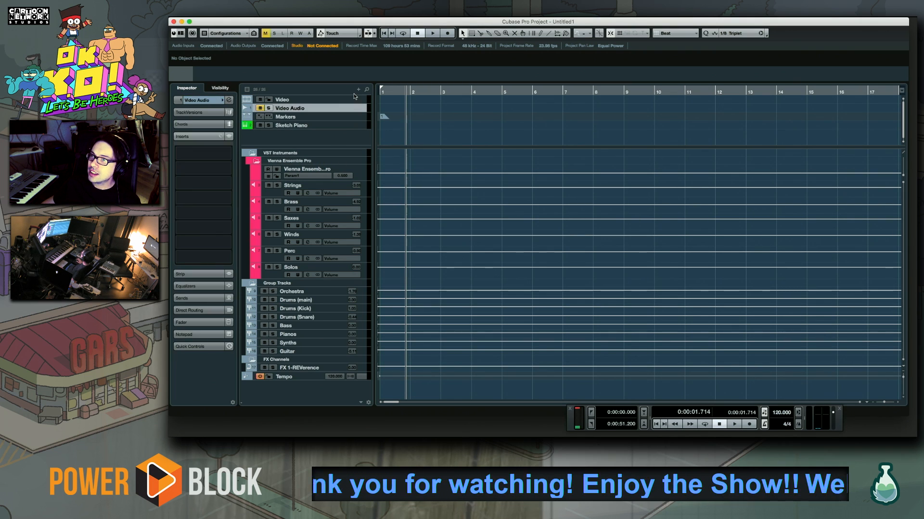
pyautogui.click(354, 99)
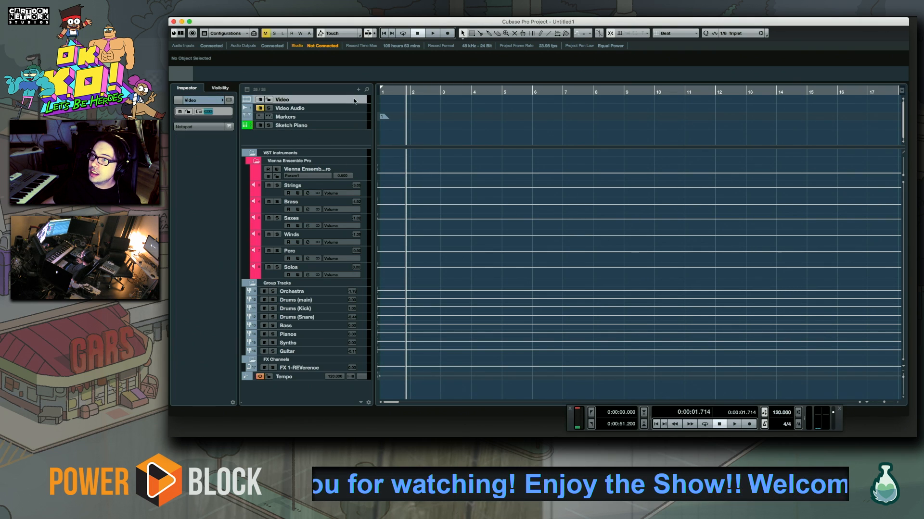
# Return the project cursor to the start of the timeline and collapse the Vienna Ensemble Pro folder
pyautogui.click(413, 93)
pyautogui.press('Home')
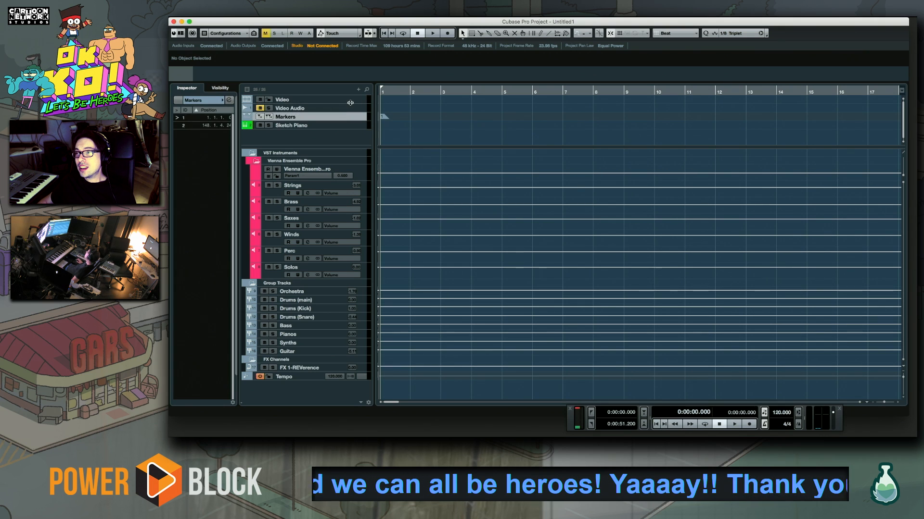
pyautogui.click(256, 161)
pyautogui.click(311, 262)
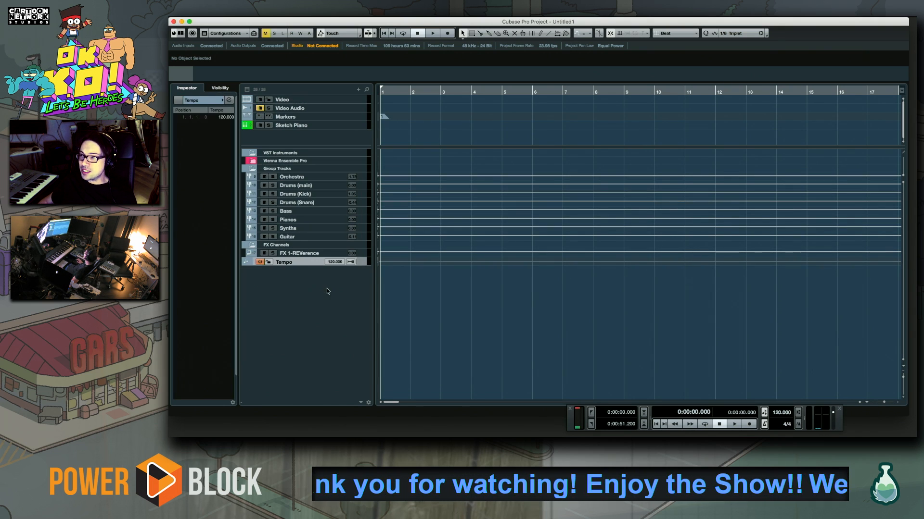
# Start adding an instrument track in the VST Instruments folder and examine the list of available VST instruments
pyautogui.click(338, 154)
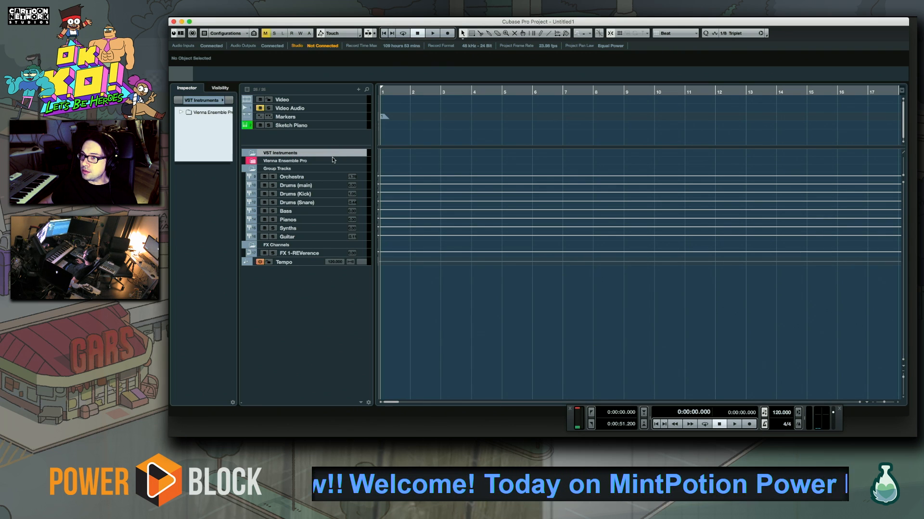
pyautogui.rightClick(337, 155)
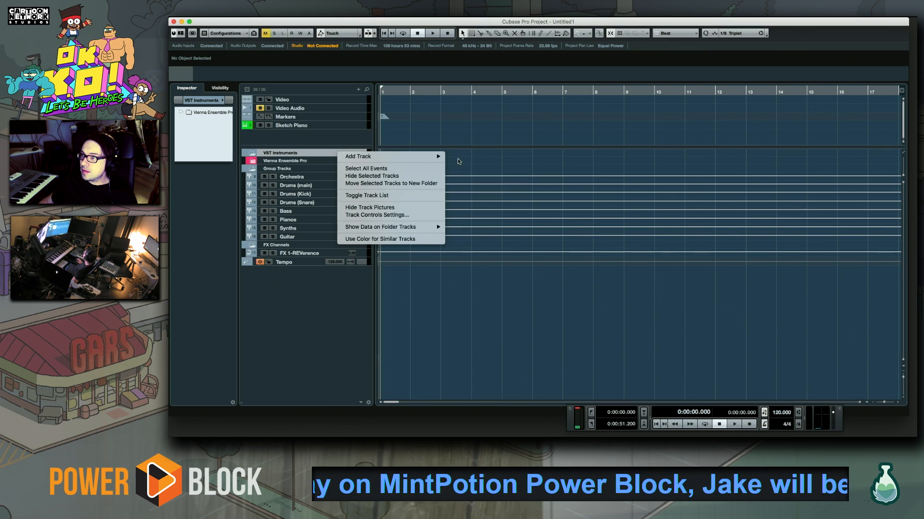
pyautogui.moveTo(430, 158)
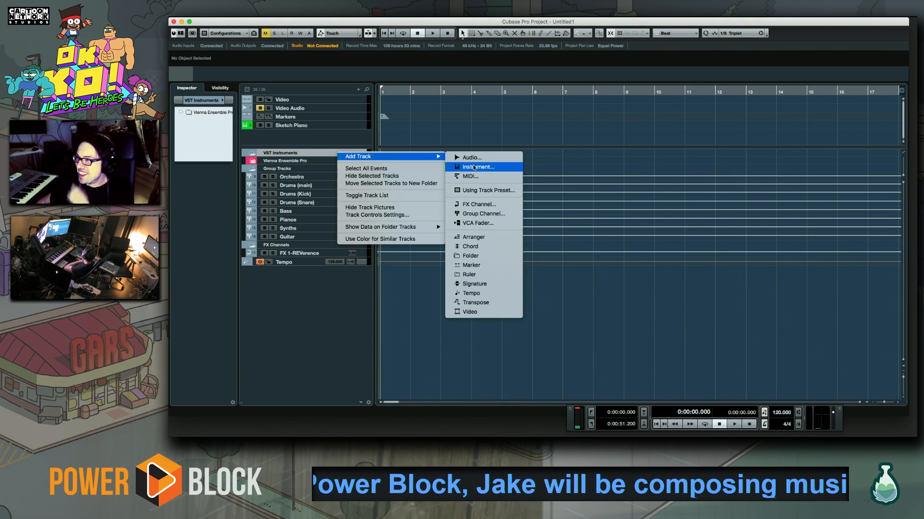
pyautogui.click(474, 168)
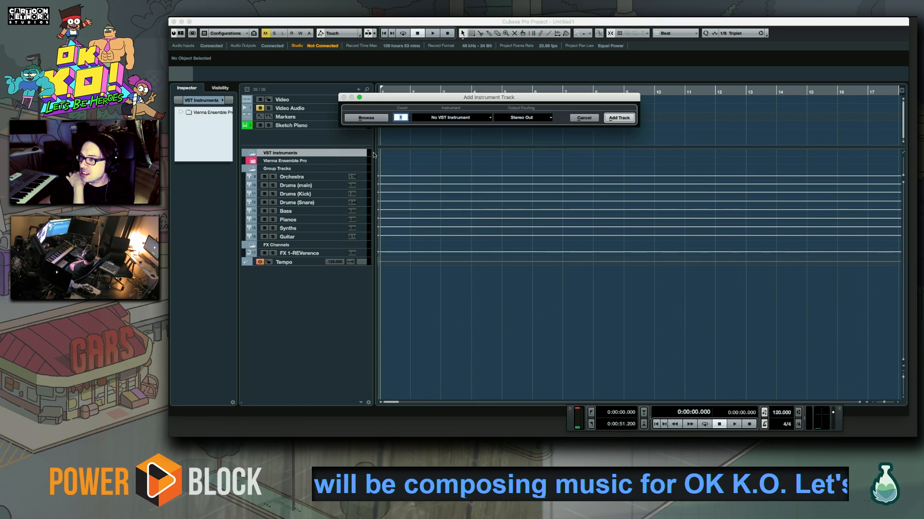
pyautogui.moveTo(486, 101); pyautogui.dragTo(540, 106)
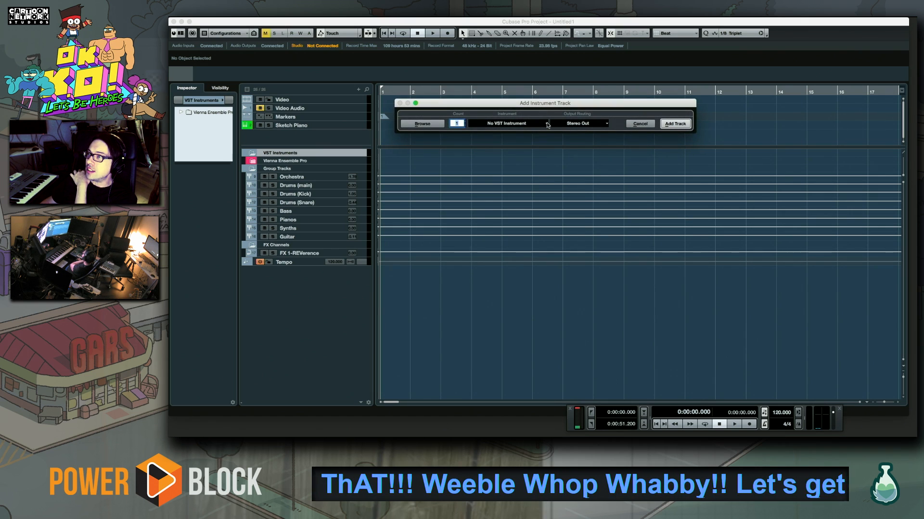
pyautogui.click(547, 125)
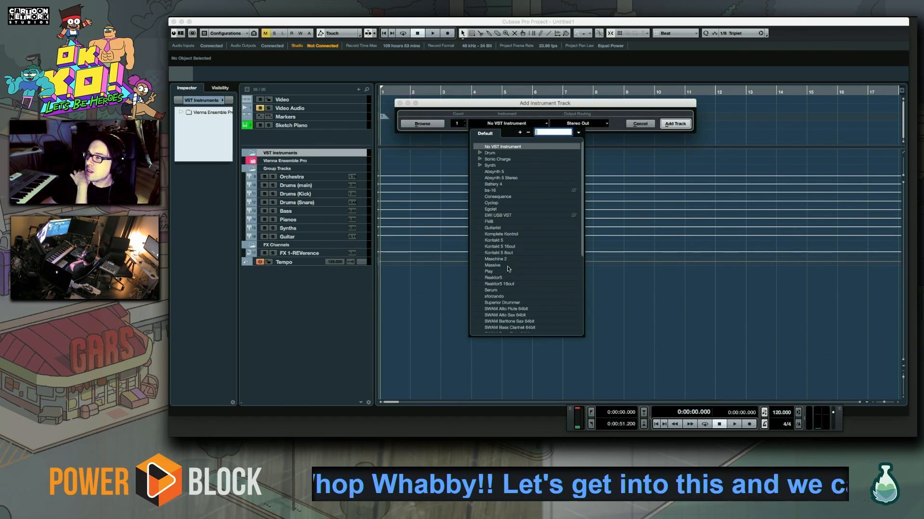
pyautogui.scroll(-5, 508, 272)
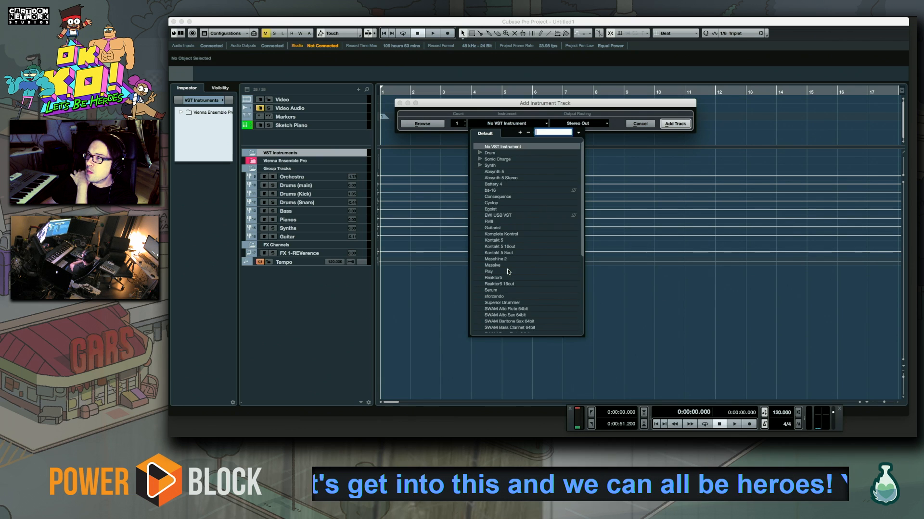
pyautogui.scroll(3, 507, 272)
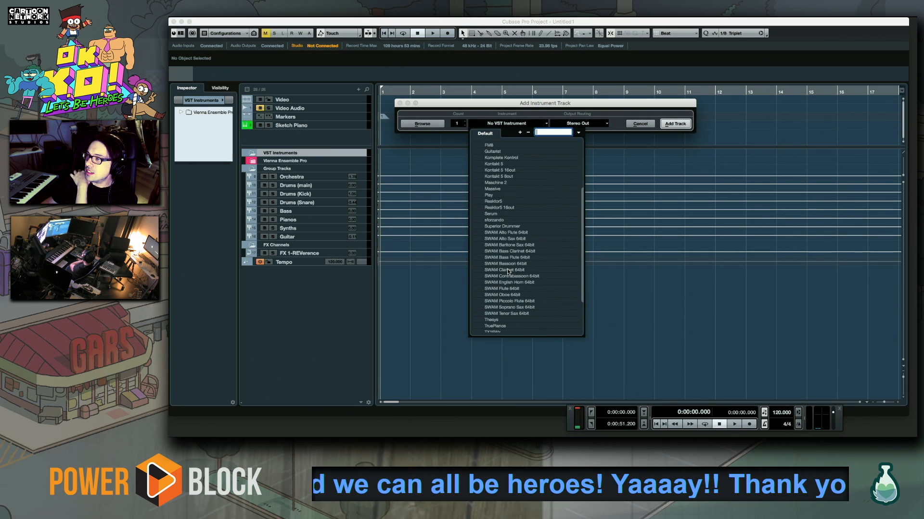
pyautogui.scroll(4, 507, 271)
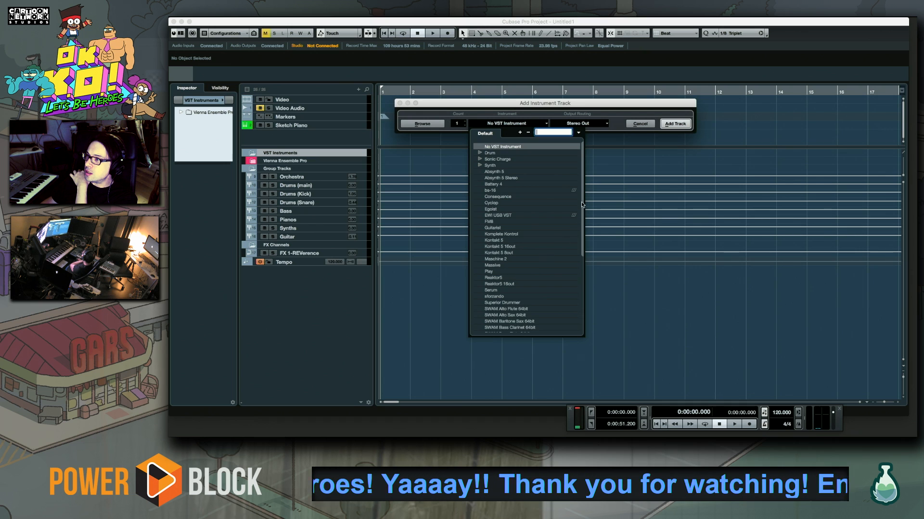
pyautogui.moveTo(583, 174); pyautogui.dragTo(584, 195)
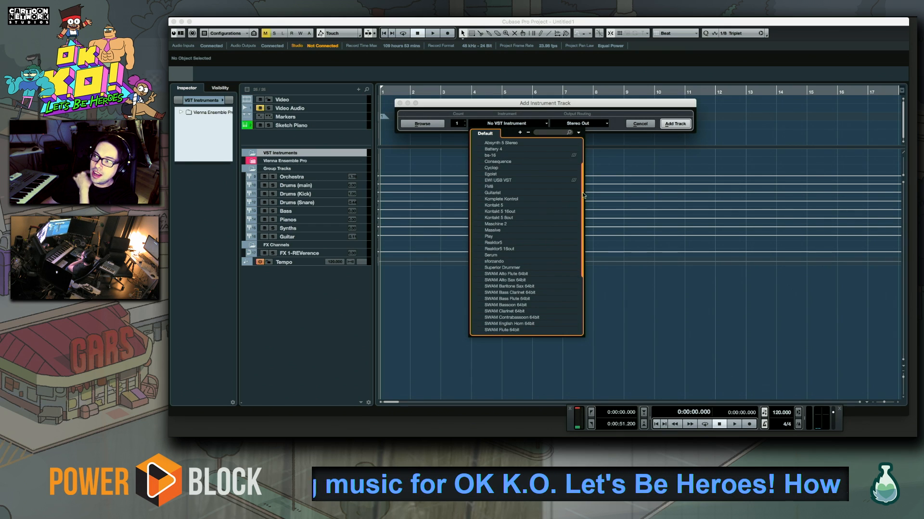
pyautogui.moveTo(584, 195); pyautogui.dragTo(585, 226)
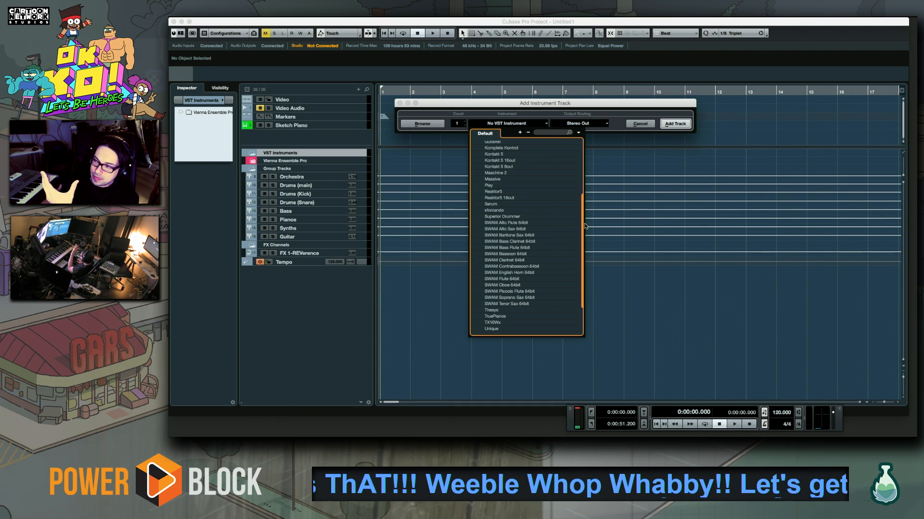
pyautogui.moveTo(585, 226); pyautogui.dragTo(586, 257)
pyautogui.moveTo(581, 242); pyautogui.dragTo(582, 165)
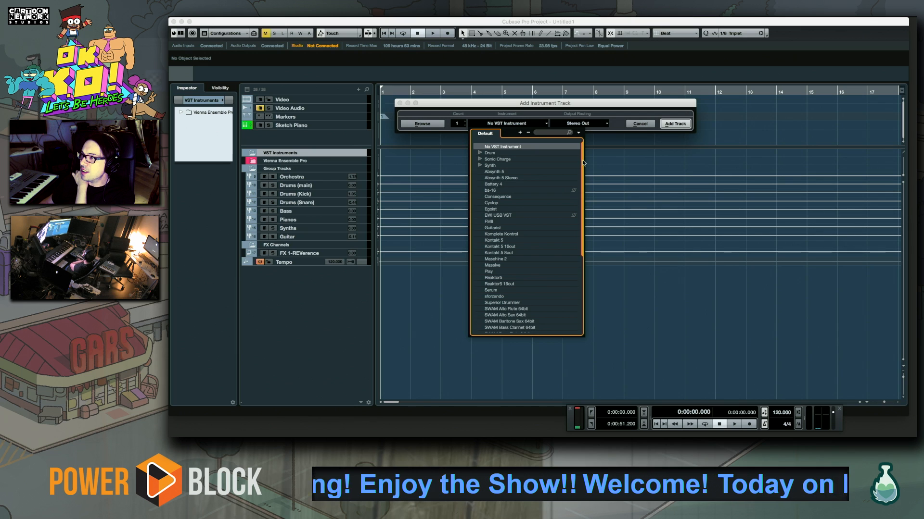
pyautogui.moveTo(584, 153)
pyautogui.mouseDown()
pyautogui.moveTo(600, 266)
pyautogui.moveTo(595, 150)
pyautogui.mouseUp()
pyautogui.moveTo(596, 112); pyautogui.dragTo(576, 161)
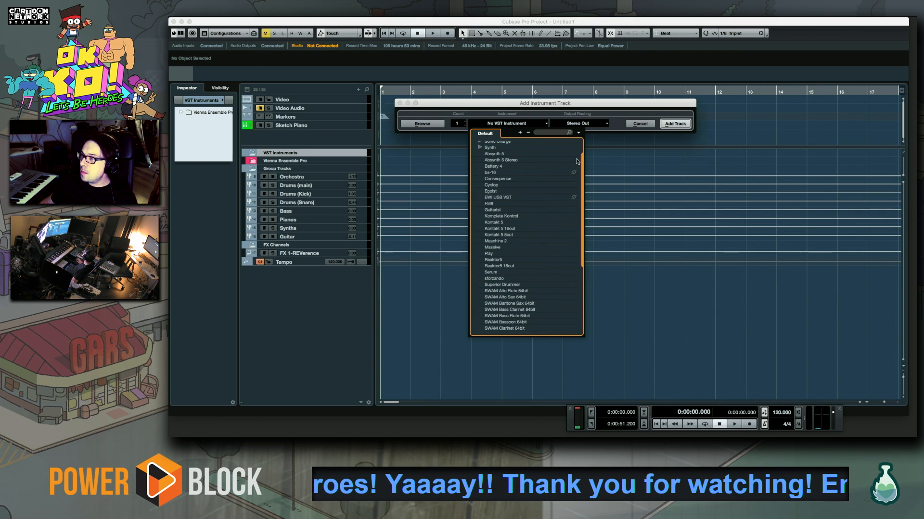
pyautogui.click(550, 109)
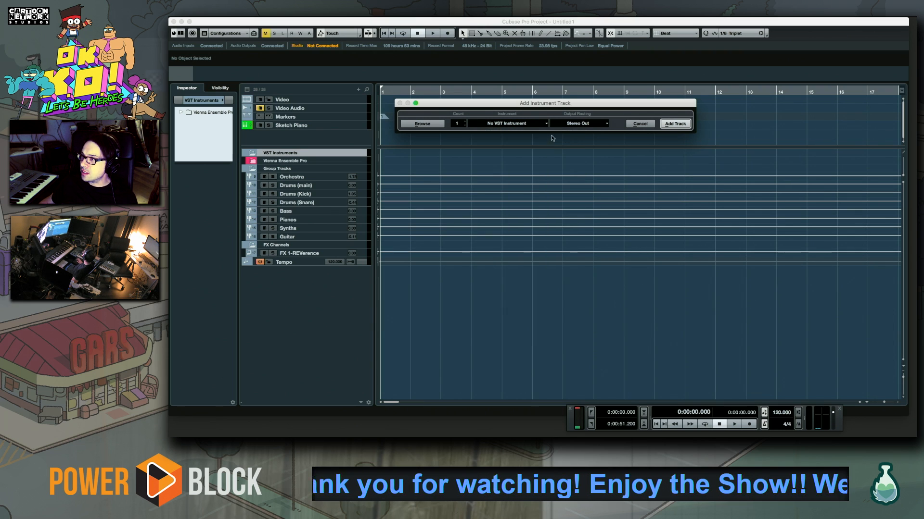
# Check the output routing choices for the new instrument track, and dismiss the dialog without adding a track
pyautogui.click(606, 123)
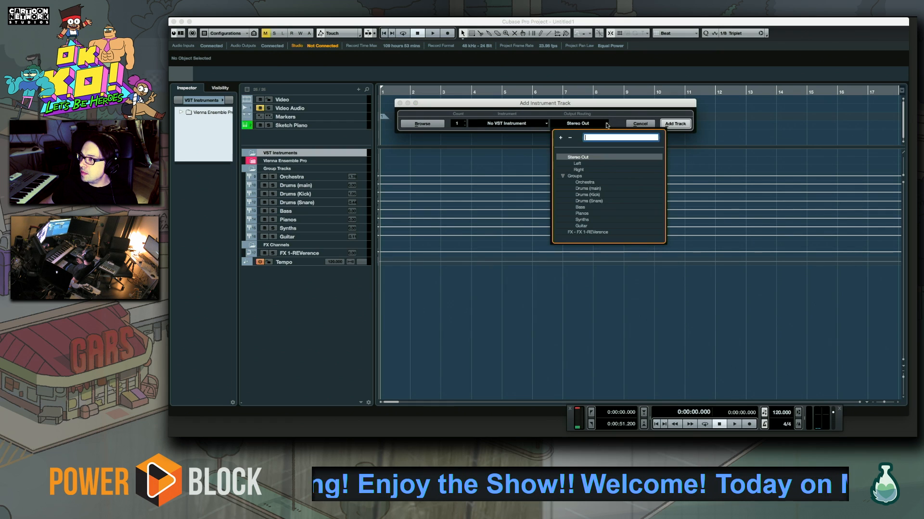
pyautogui.click(638, 124)
pyautogui.click(639, 123)
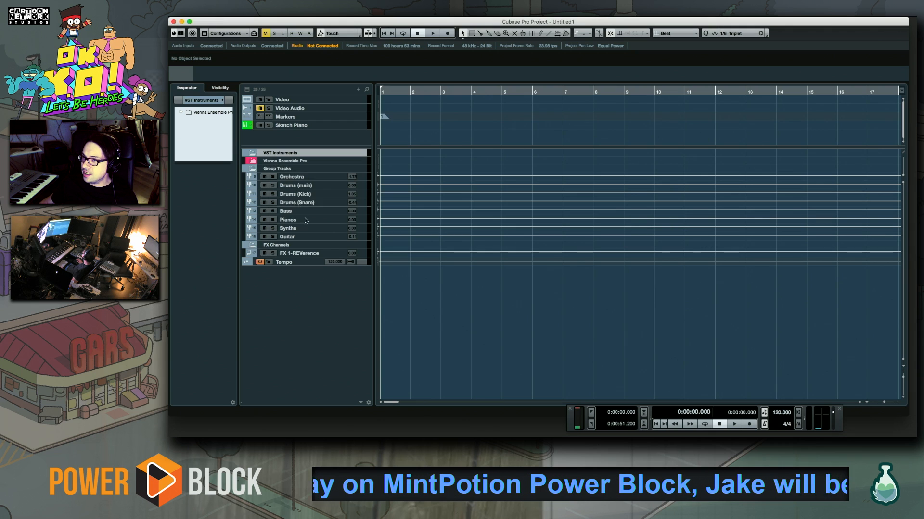
# Add one MIDI track with the default name below the VST Instruments folder's Vienna Ensemble Pro entry
pyautogui.rightClick(349, 154)
pyautogui.moveTo(438, 159)
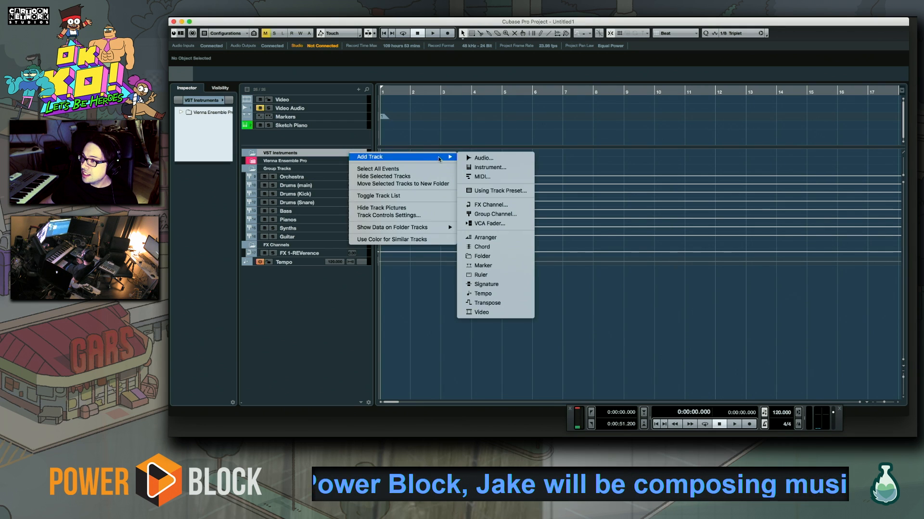
pyautogui.click(497, 174)
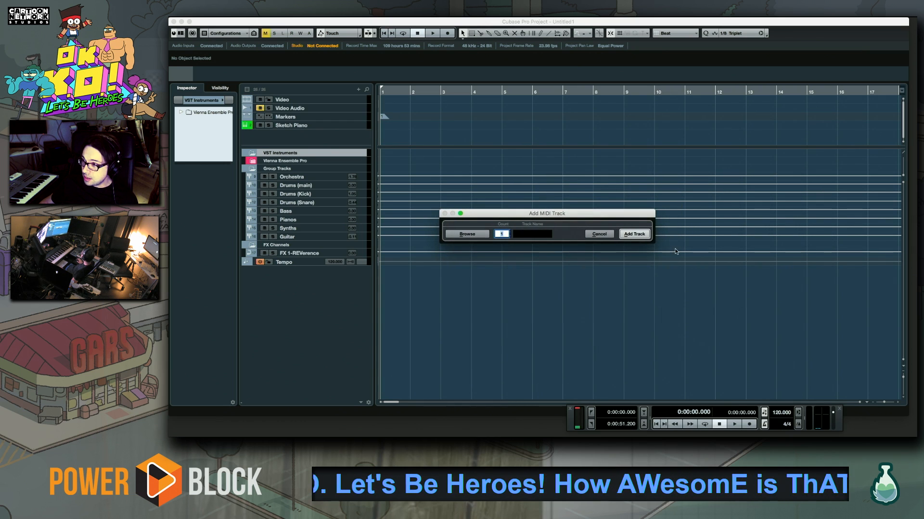
pyautogui.click(635, 234)
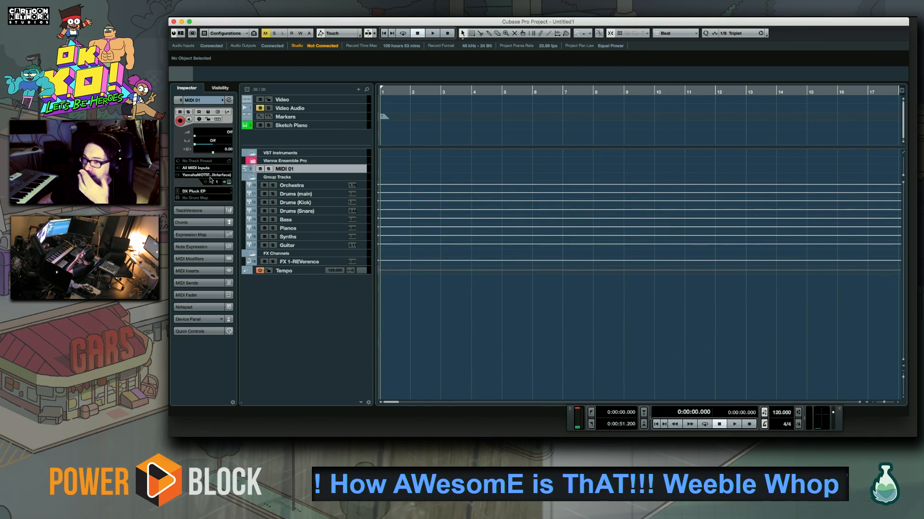
# Set the new MIDI track's patch to Full Concert Grand from the MOTIF XS PRE 1 bank
pyautogui.click(199, 192)
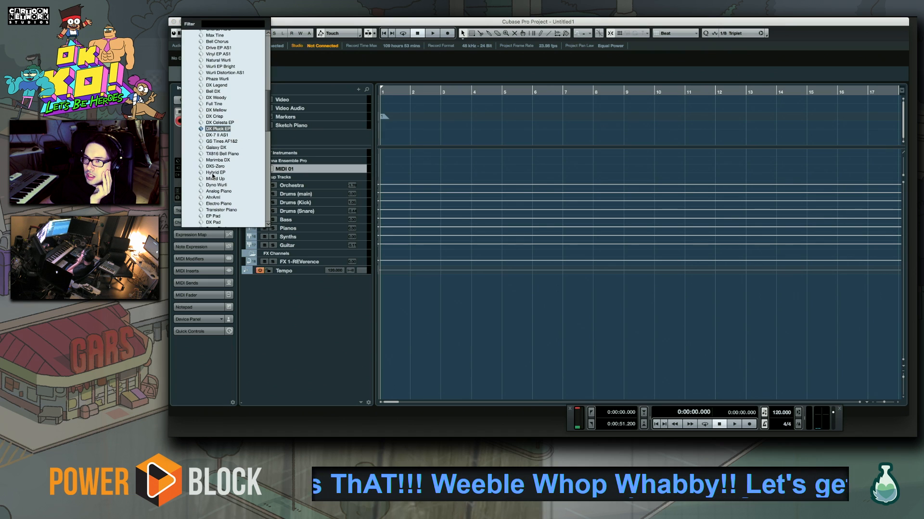
pyautogui.scroll(15, 212, 176)
pyautogui.click(221, 41)
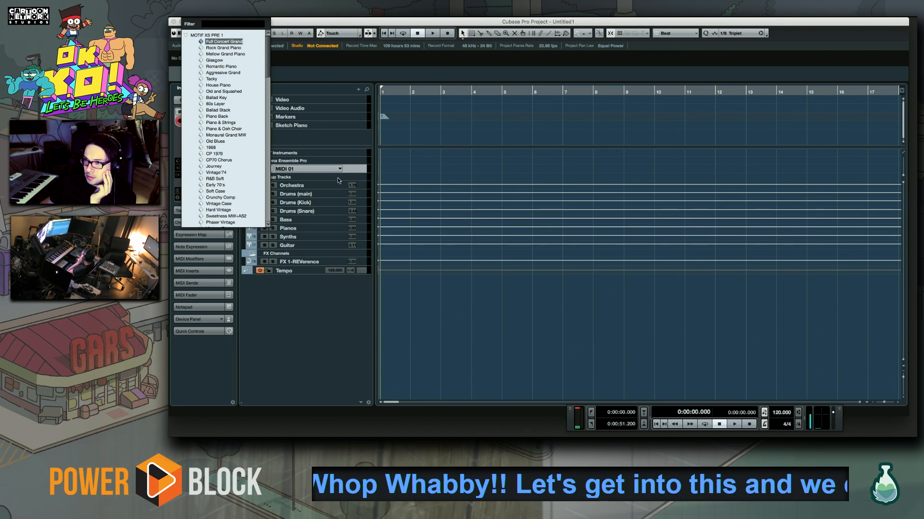
pyautogui.click(355, 171)
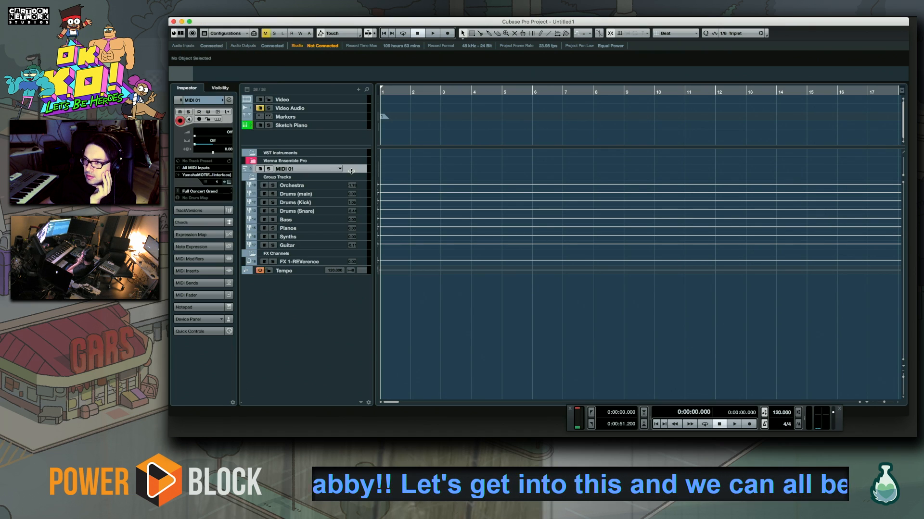
# Inspect the output destinations available to the new MIDI track, and view the contents of the Vienna Ensemble Pro folder
pyautogui.click(194, 176)
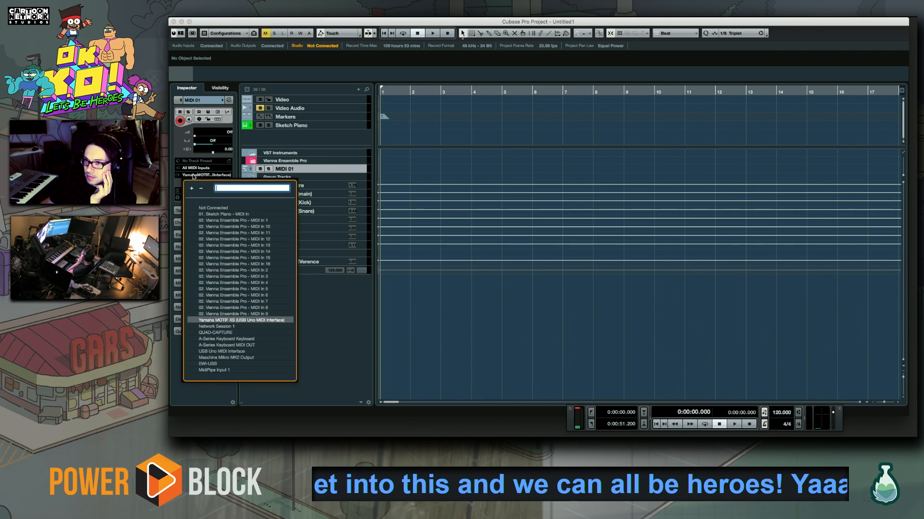
pyautogui.click(330, 318)
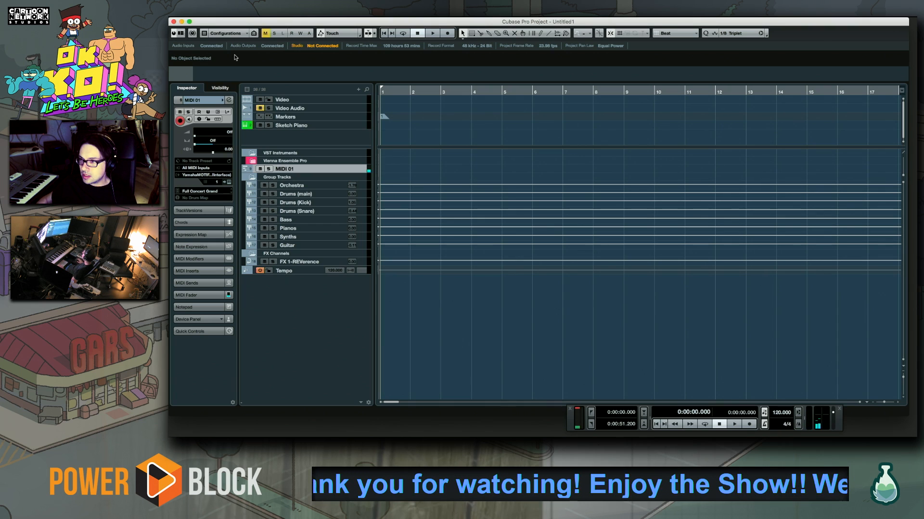
pyautogui.click(354, 161)
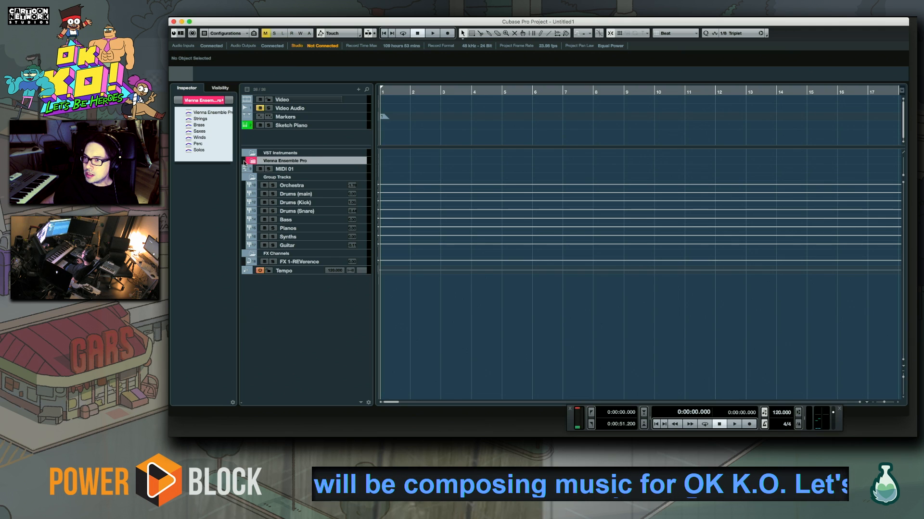
# Add 15 more MIDI tracks with default names directly below the MIDI 01 track
pyautogui.click(315, 169)
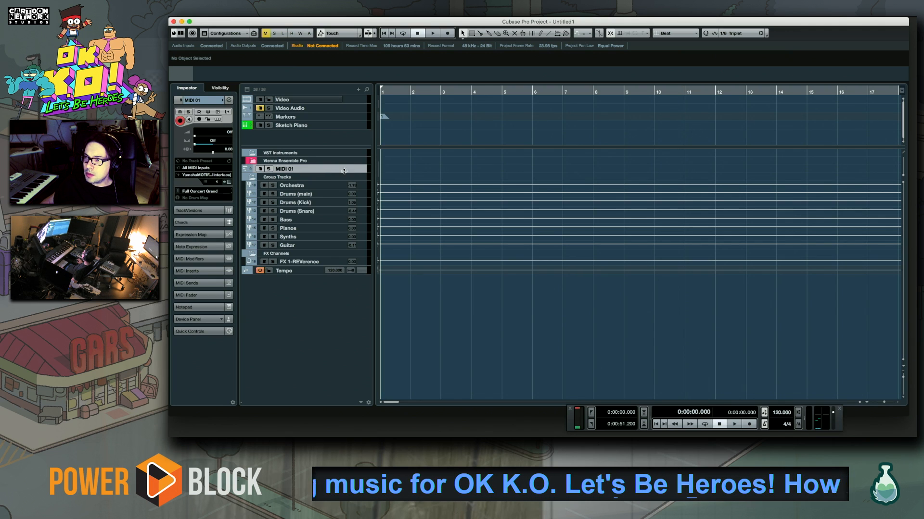
pyautogui.rightClick(354, 168)
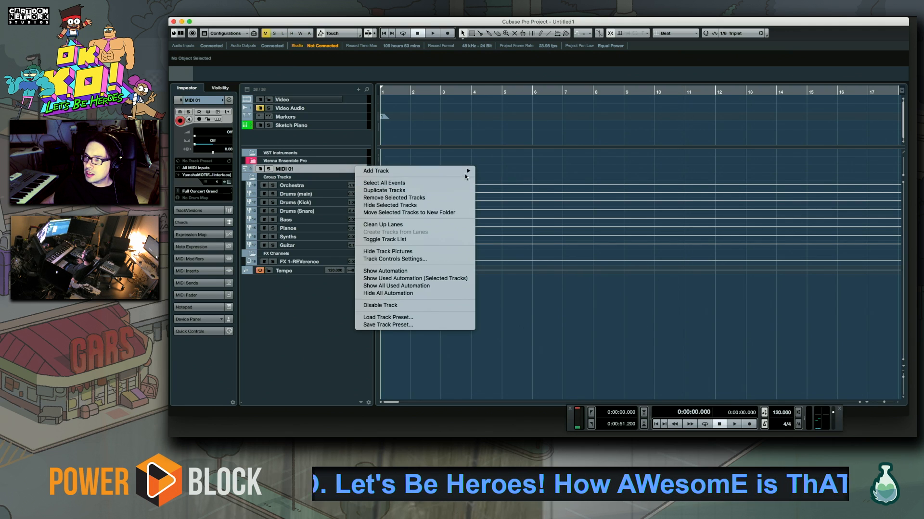
pyautogui.moveTo(461, 172)
pyautogui.click(526, 191)
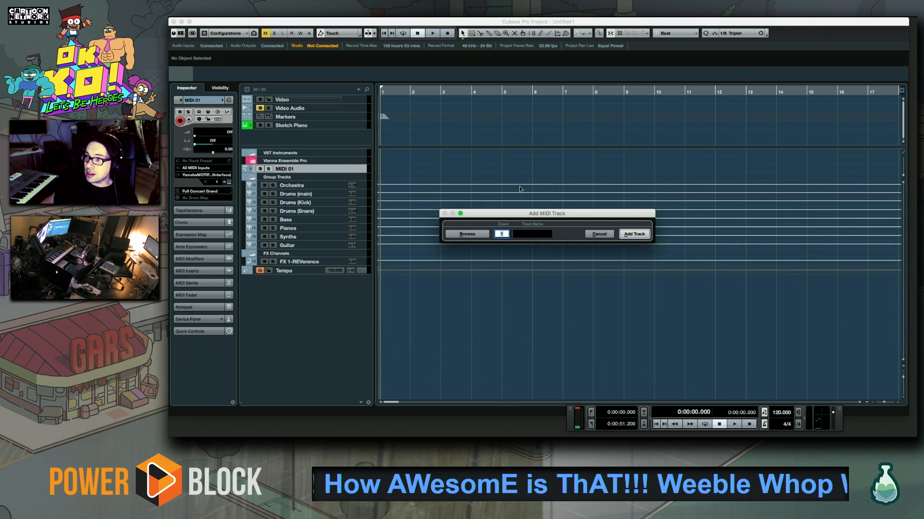
pyautogui.write('15')
pyautogui.press('Return')
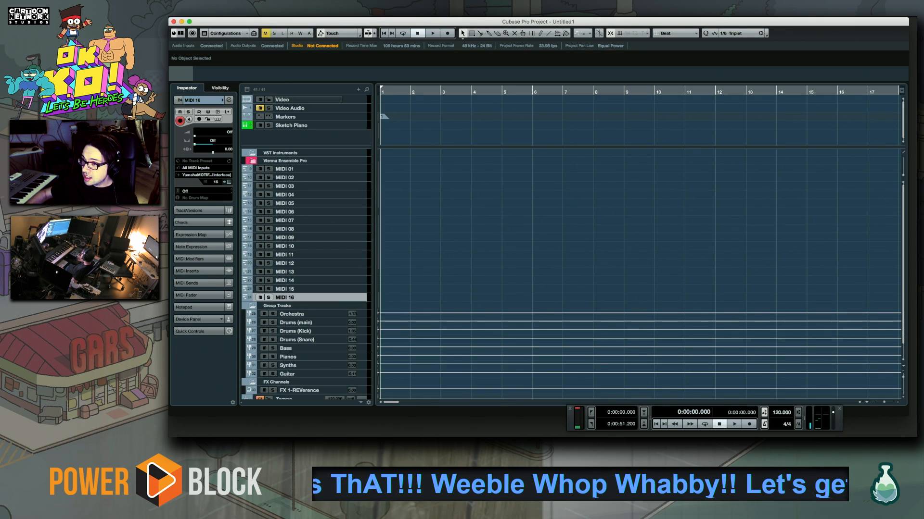
# Step down through the upper MIDI tracks and back to MIDI 01, comparing each track's channel and patch assignment
pyautogui.click(342, 170)
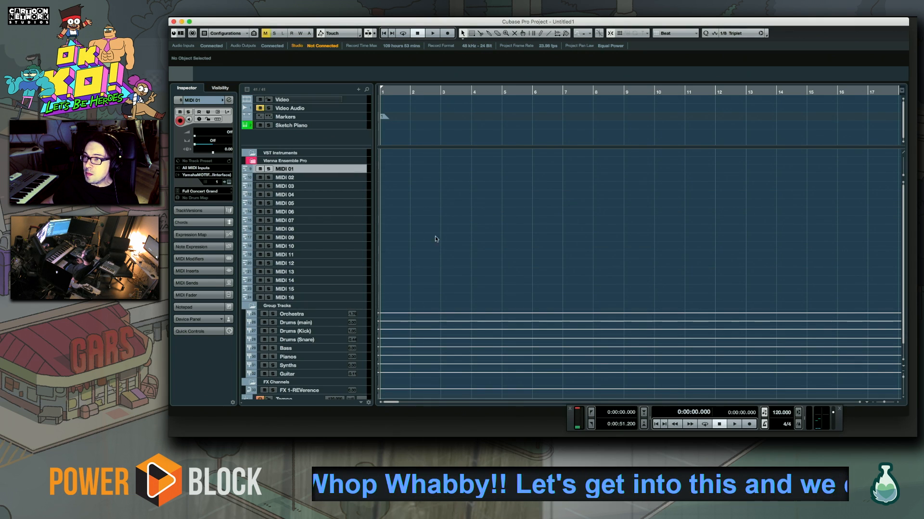
pyautogui.click(350, 179)
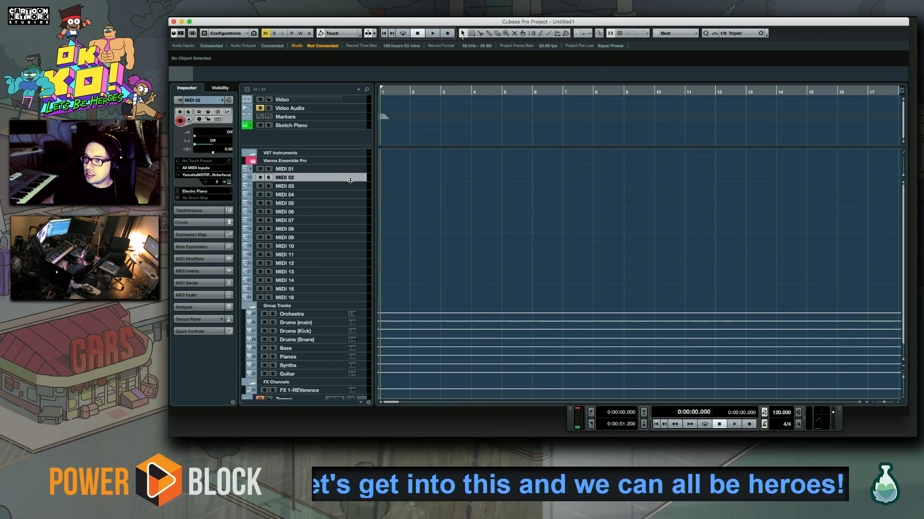
pyautogui.press('Down')
pyautogui.press('Down')
pyautogui.press('Down')
pyautogui.press('Down')
pyautogui.press('Down')
pyautogui.press('Down')
pyautogui.press('Down')
pyautogui.press('Down')
pyautogui.press('Down')
pyautogui.press('Down')
pyautogui.press('Down')
pyautogui.press('Down')
pyautogui.press('Down')
pyautogui.press('Down')
pyautogui.press('Up')
pyautogui.press('Up')
pyautogui.press('Up')
pyautogui.press('Up')
pyautogui.press('Up')
pyautogui.press('Up')
pyautogui.press('Up')
pyautogui.press('Up')
pyautogui.press('Up')
pyautogui.press('Up')
pyautogui.press('Up')
pyautogui.press('Up')
pyautogui.press('Up')
pyautogui.press('Up')
pyautogui.press('Up')
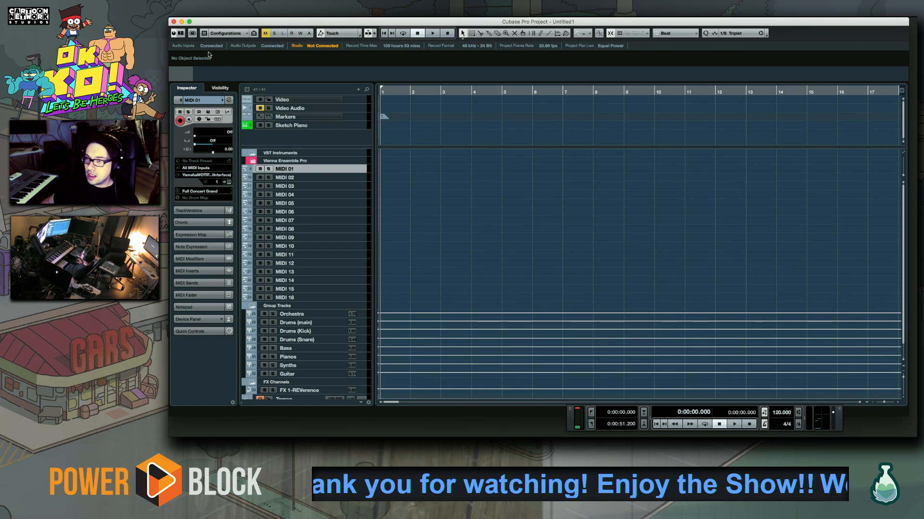
# Slightly reduce the Video track's height and shrink the divided track section above the VST Instruments folder
pyautogui.click(359, 106)
pyautogui.moveTo(358, 105)
pyautogui.mouseDown()
pyautogui.moveTo(337, 99)
pyautogui.moveTo(352, 110)
pyautogui.moveTo(350, 100)
pyautogui.mouseUp()
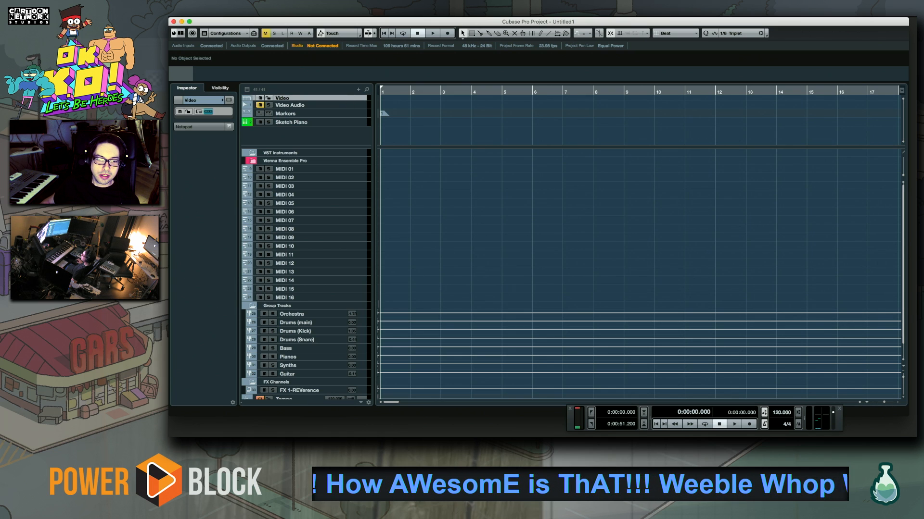
pyautogui.press('super+Tab')
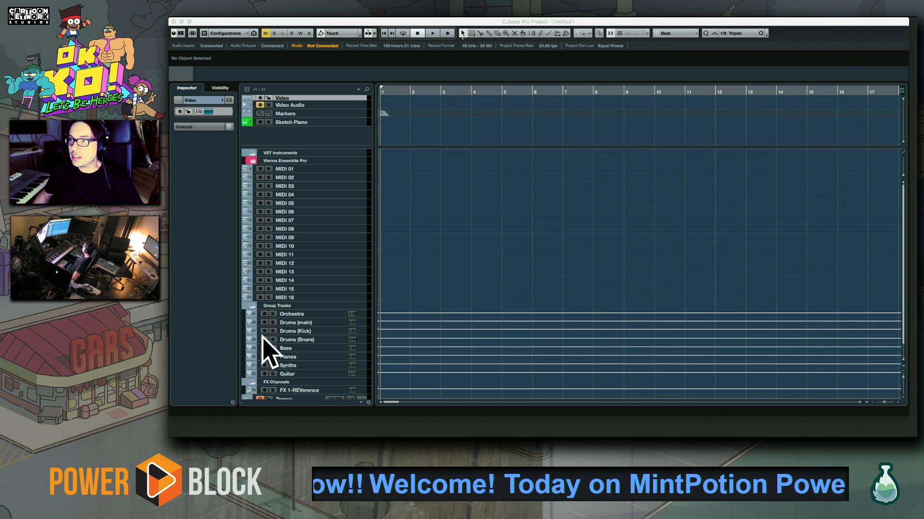
pyautogui.click(359, 168)
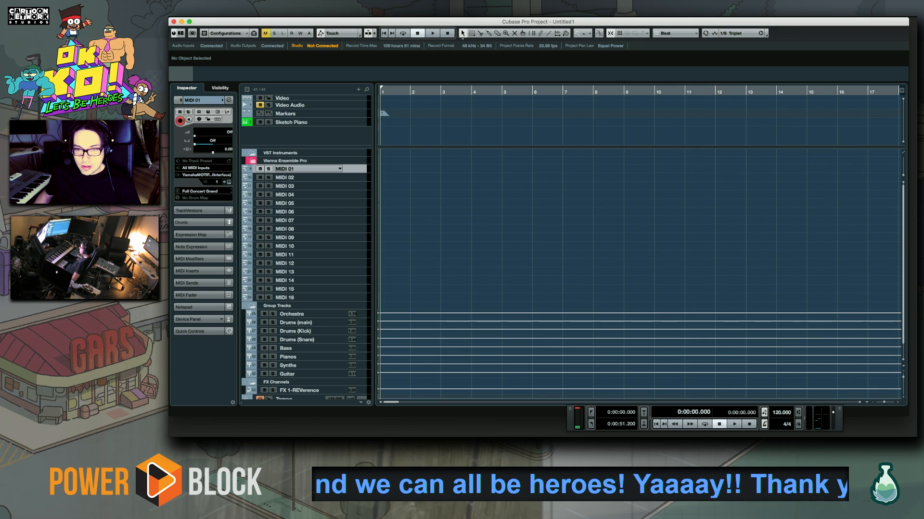
pyautogui.press('super+Tab')
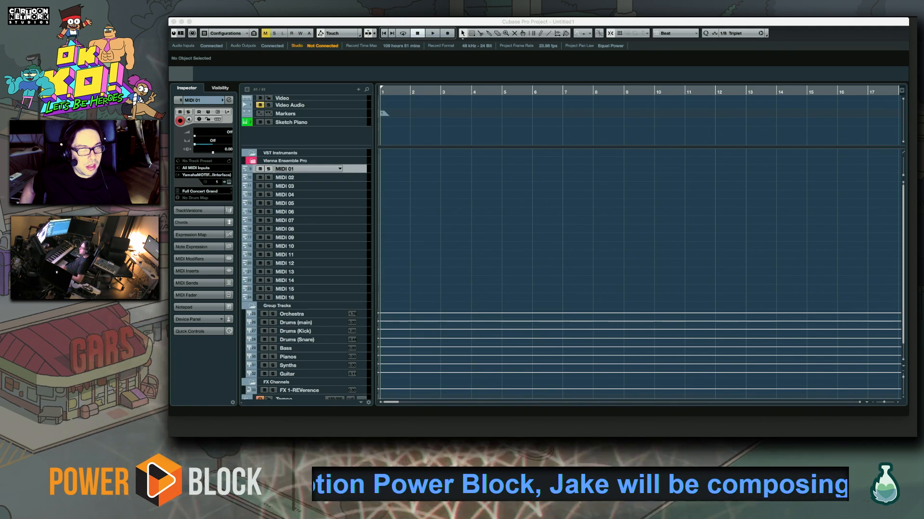
pyautogui.moveTo(312, 33); pyautogui.dragTo(383, 100)
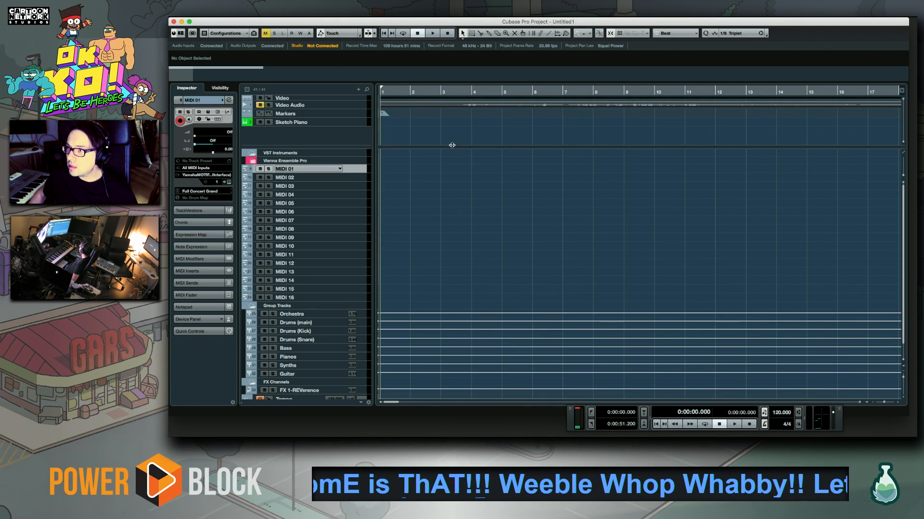
pyautogui.moveTo(454, 147); pyautogui.dragTo(454, 140)
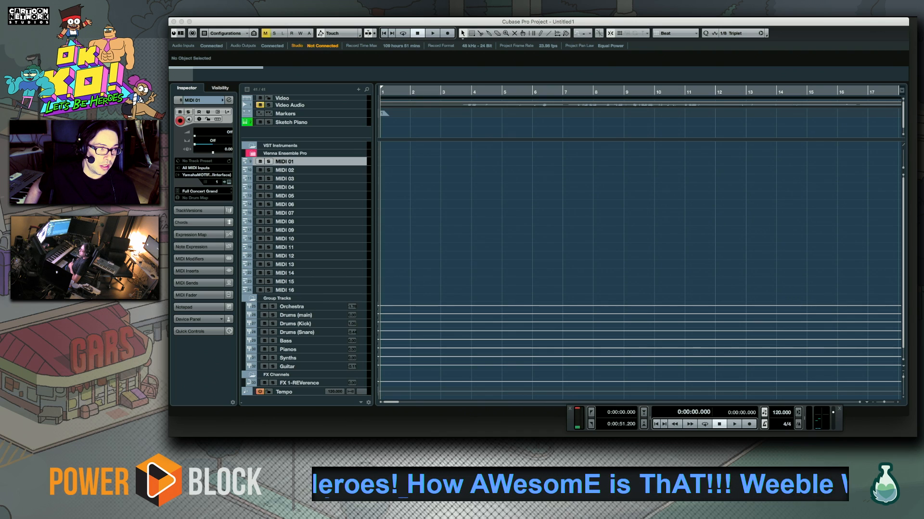
pyautogui.press('super+Tab')
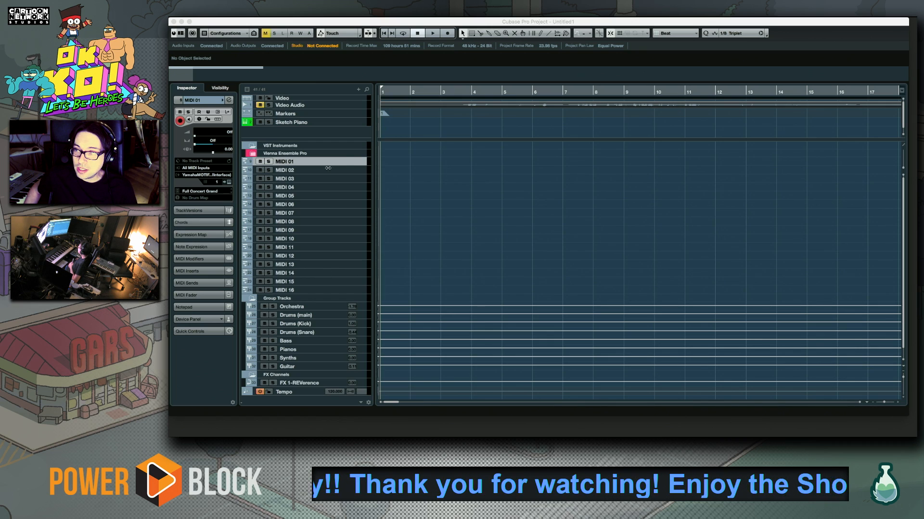
# Alternate between the MIDI 01 and MIDI 02 tracks to compare their channel and patch settings
pyautogui.click(347, 164)
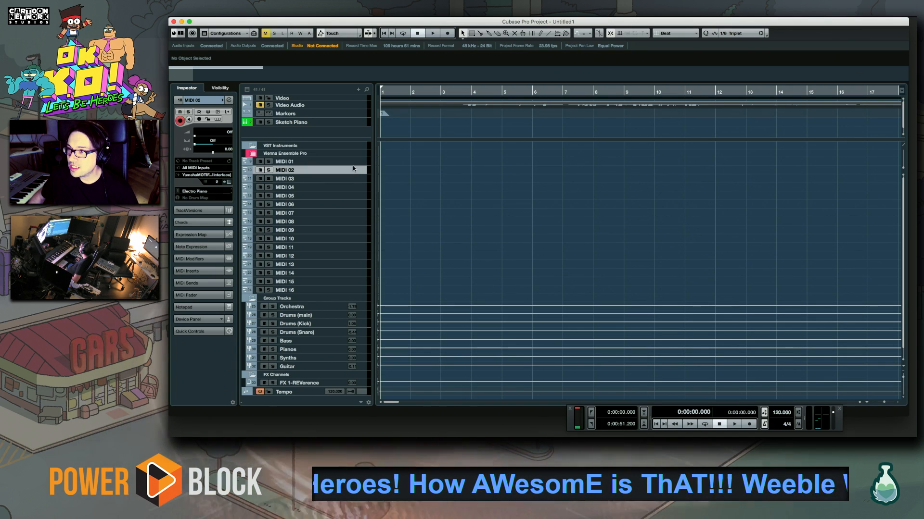
pyautogui.click(353, 170)
pyautogui.click(353, 163)
pyautogui.click(354, 169)
pyautogui.click(353, 161)
pyautogui.click(353, 169)
pyautogui.click(353, 162)
pyautogui.click(353, 170)
pyautogui.click(353, 162)
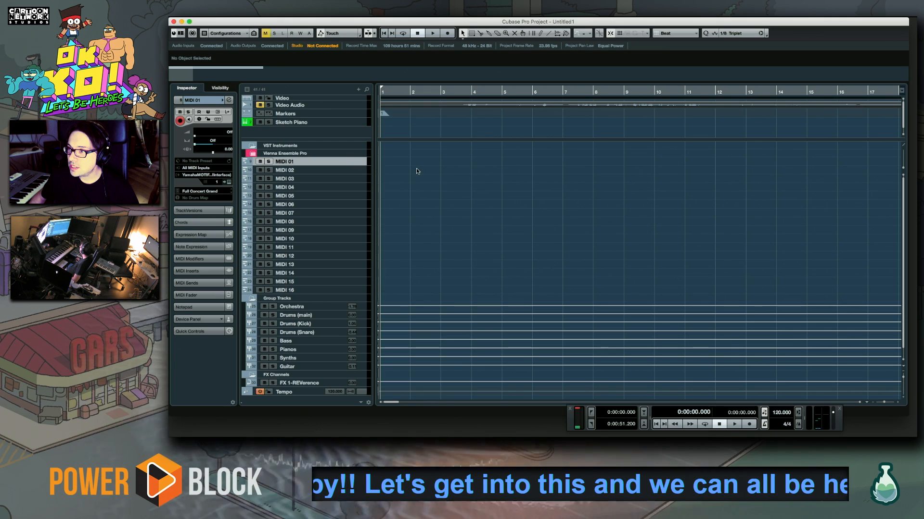
pyautogui.scroll(-1, 420, 230)
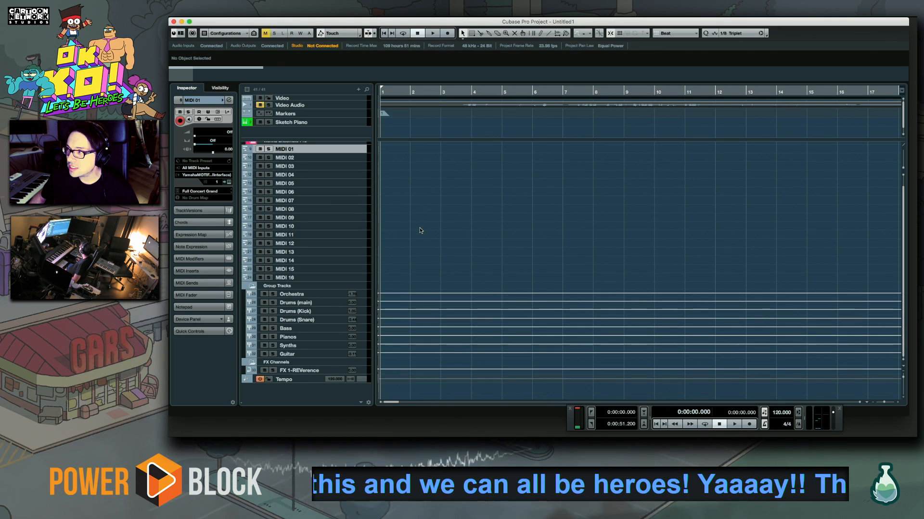
pyautogui.scroll(1, 419, 229)
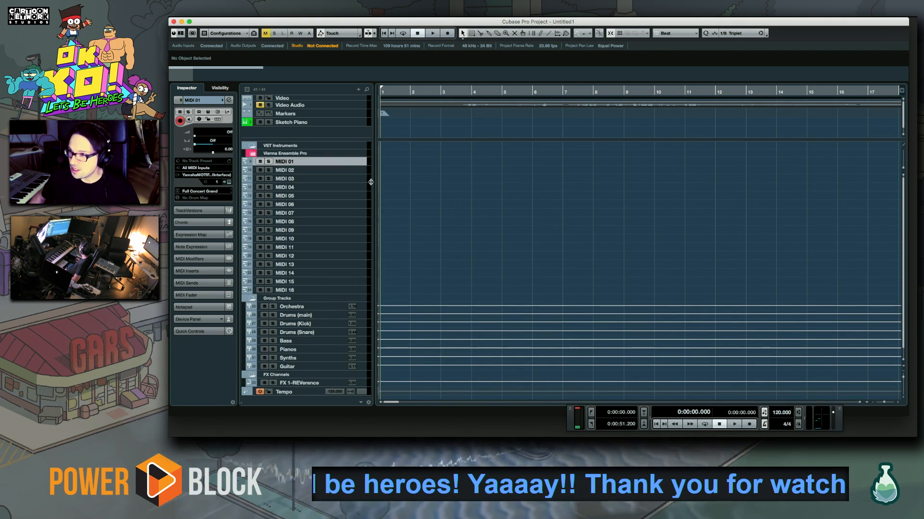
# Examine the channels and patches of the MIDI 01 to MIDI 06 tracks by selecting them individually
pyautogui.click(340, 171)
pyautogui.click(355, 174)
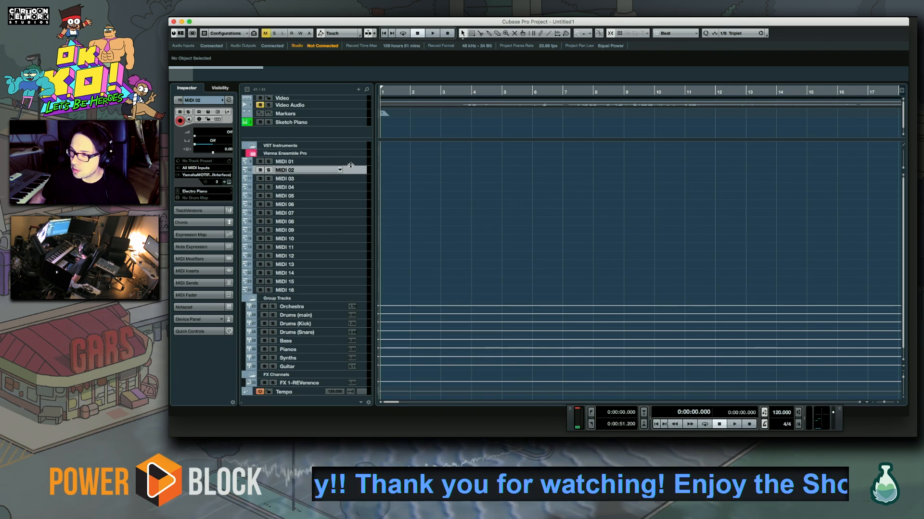
pyautogui.click(356, 178)
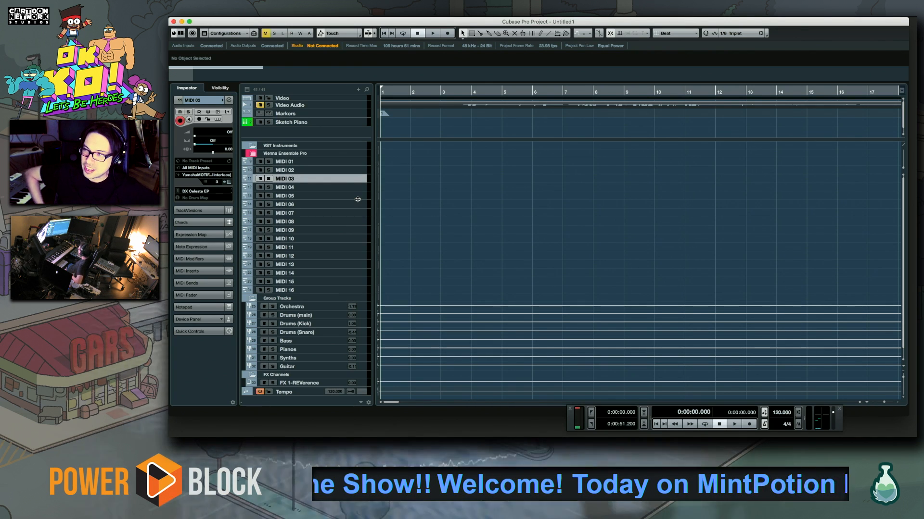
pyautogui.click(357, 161)
pyautogui.click(354, 170)
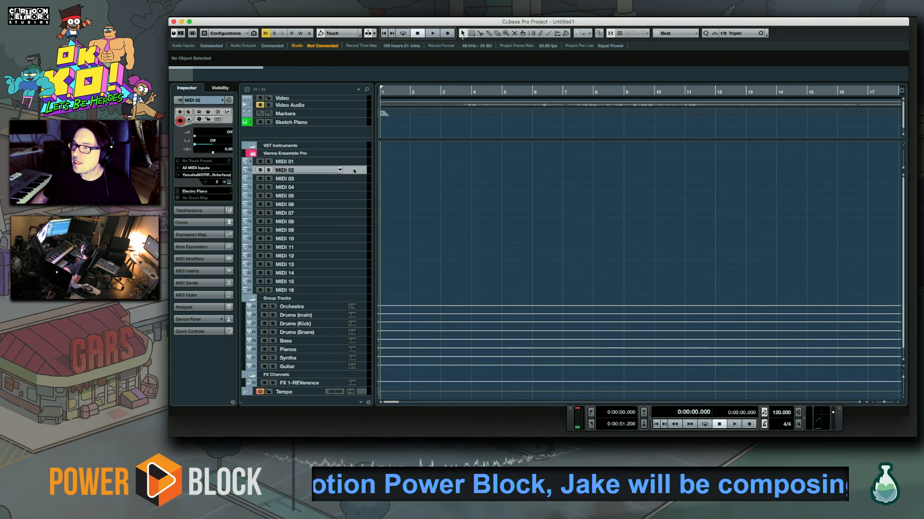
pyautogui.click(358, 163)
pyautogui.click(358, 170)
pyautogui.click(357, 179)
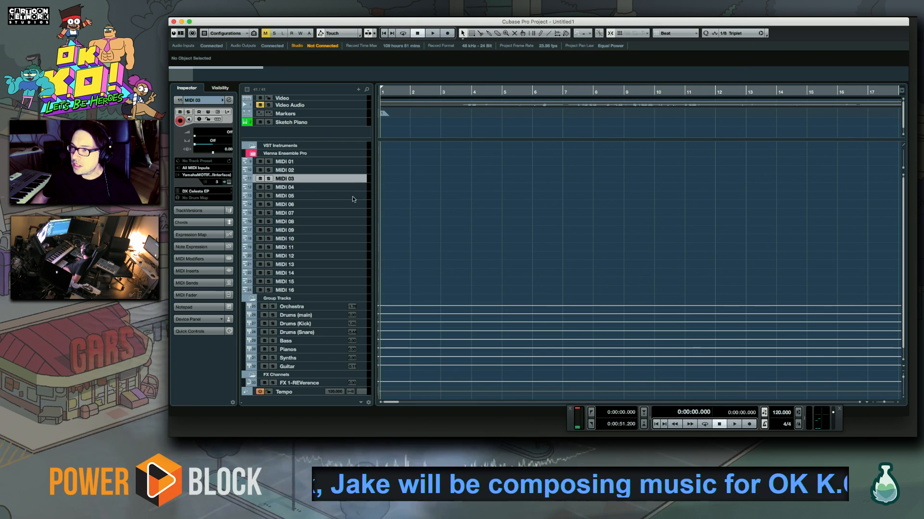
pyautogui.click(354, 188)
pyautogui.click(353, 194)
pyautogui.click(353, 205)
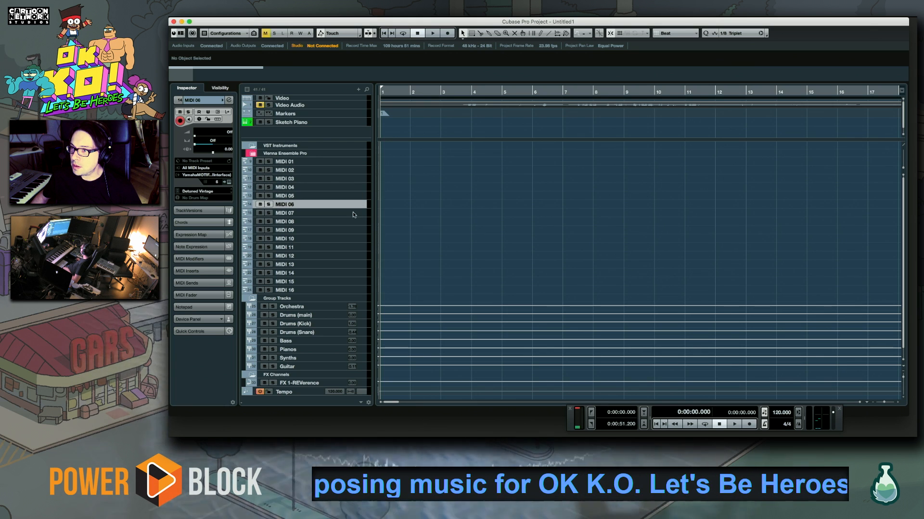
# Review the settings of MIDI 07, and work upward from MIDI 16 to MIDI 01 to inspect each track's patch
pyautogui.click(353, 213)
pyautogui.click(356, 290)
pyautogui.click(357, 282)
pyautogui.click(357, 273)
pyautogui.click(356, 265)
pyautogui.click(355, 256)
pyautogui.click(354, 248)
pyautogui.click(353, 238)
pyautogui.click(352, 224)
pyautogui.click(350, 232)
pyautogui.click(351, 214)
pyautogui.click(351, 222)
pyautogui.click(352, 205)
pyautogui.click(349, 188)
pyautogui.click(349, 171)
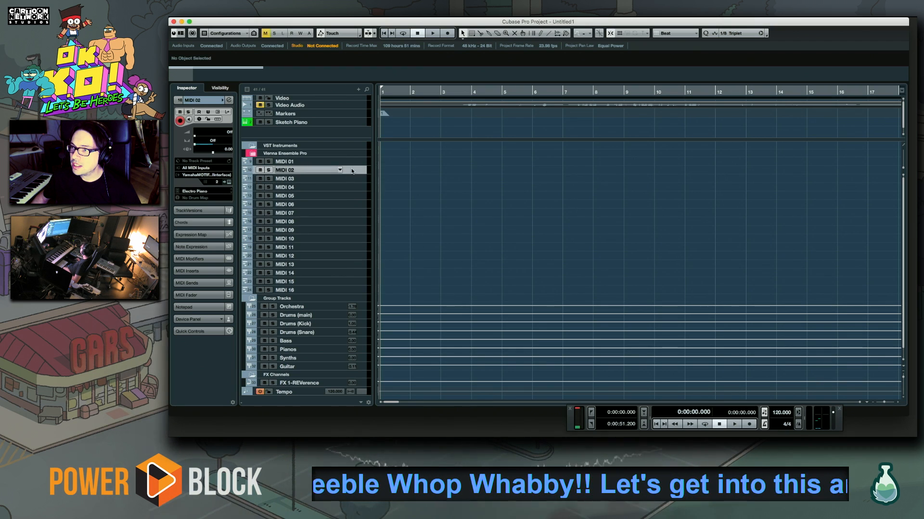
pyautogui.click(353, 162)
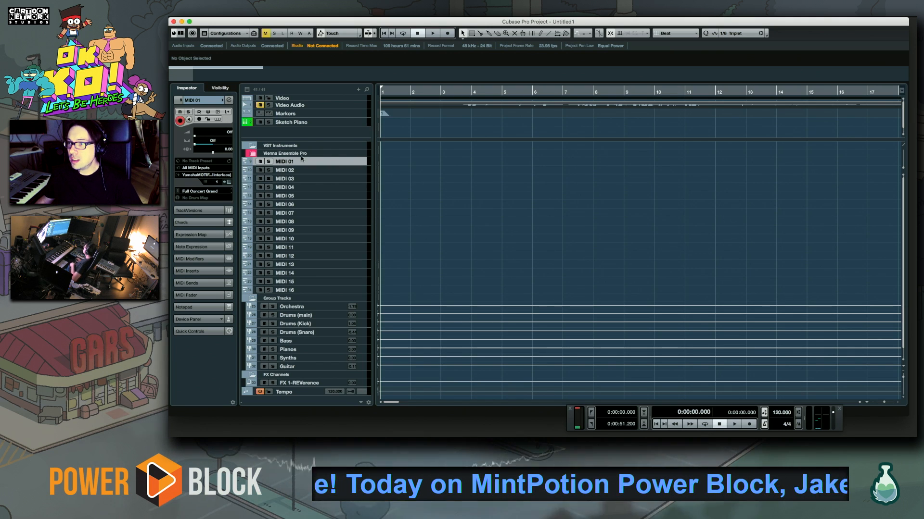
# Compare the first three MIDI tracks again, and continue down to MIDI 10 to check each channel's patch
pyautogui.click(355, 170)
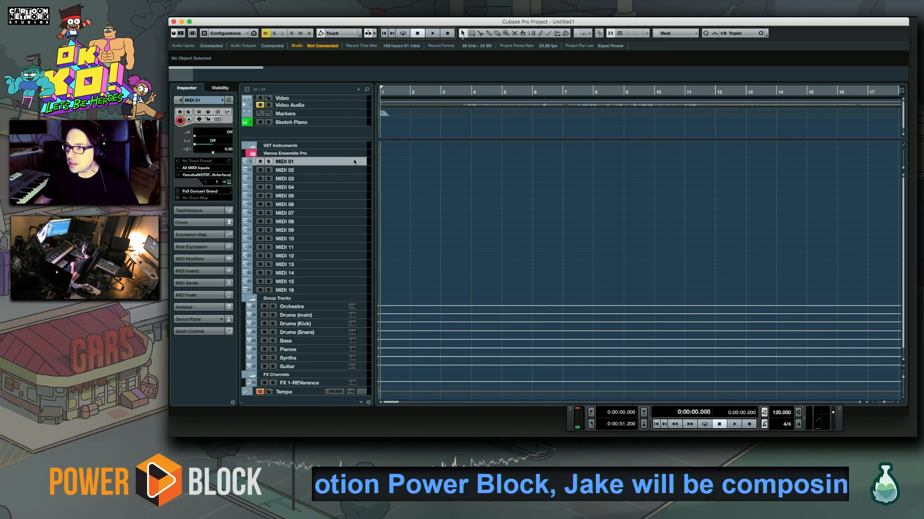
pyautogui.click(357, 176)
pyautogui.click(365, 164)
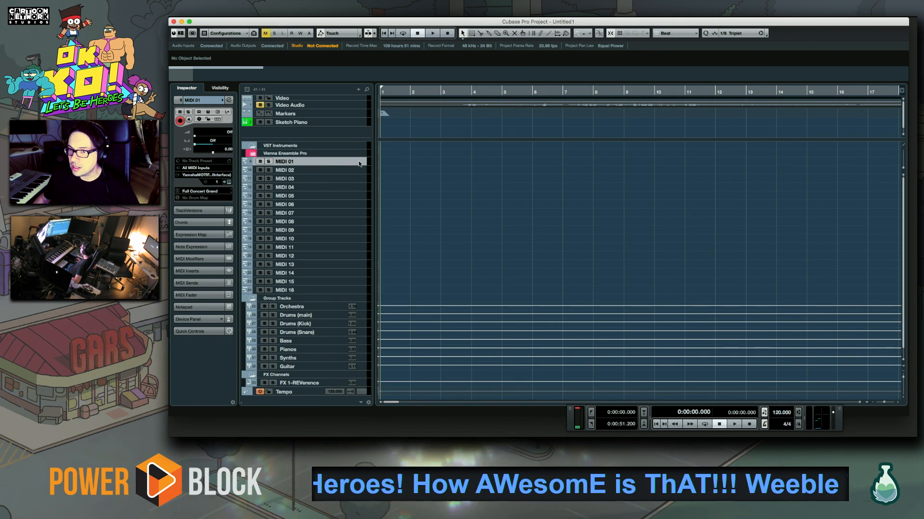
pyautogui.click(360, 169)
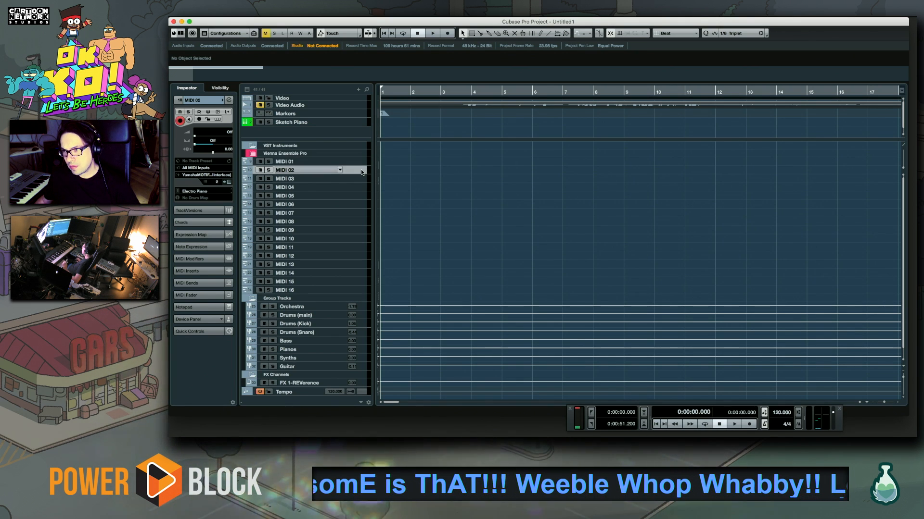
pyautogui.click(362, 179)
pyautogui.click(361, 171)
pyautogui.click(361, 162)
pyautogui.click(360, 171)
pyautogui.click(361, 185)
pyautogui.click(361, 197)
pyautogui.click(361, 205)
pyautogui.click(362, 214)
pyautogui.click(362, 222)
pyautogui.click(361, 230)
pyautogui.click(361, 239)
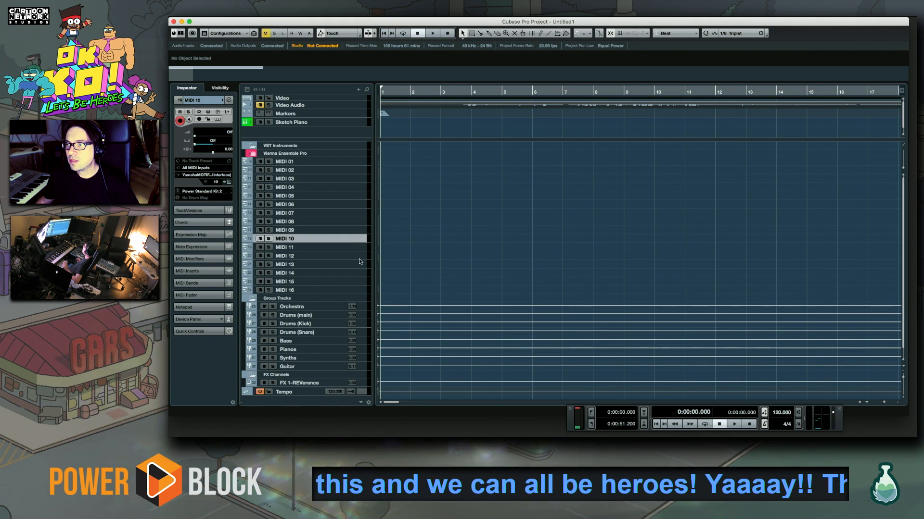
# Inspect the channels and patches of the MIDI 10 to MIDI 16 tracks, and return to MIDI 01
pyautogui.click(358, 248)
pyautogui.click(359, 239)
pyautogui.click(360, 248)
pyautogui.click(362, 240)
pyautogui.click(360, 248)
pyautogui.click(360, 265)
pyautogui.click(360, 255)
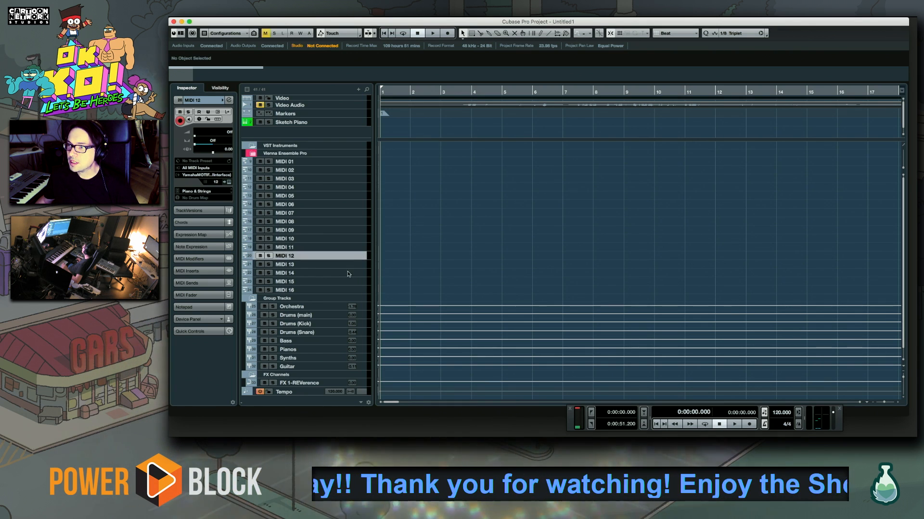
pyautogui.click(347, 282)
pyautogui.click(347, 272)
pyautogui.click(348, 290)
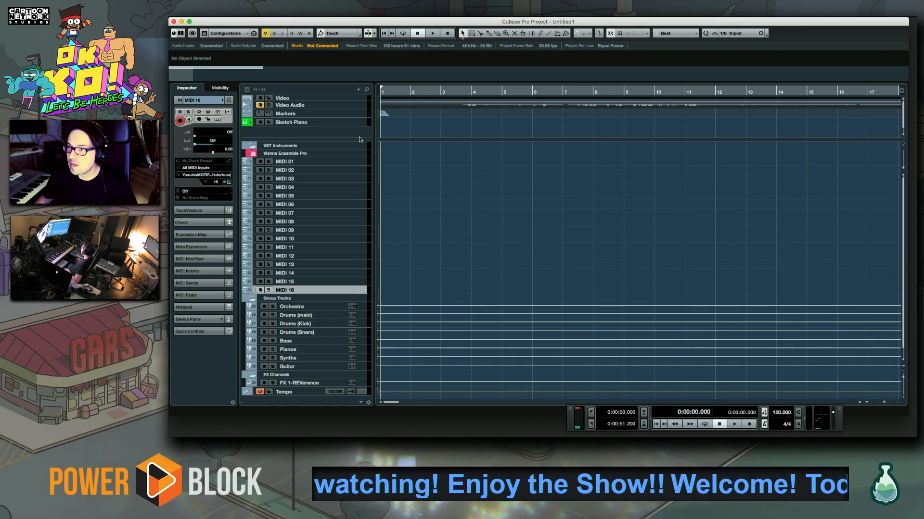
pyautogui.click(354, 162)
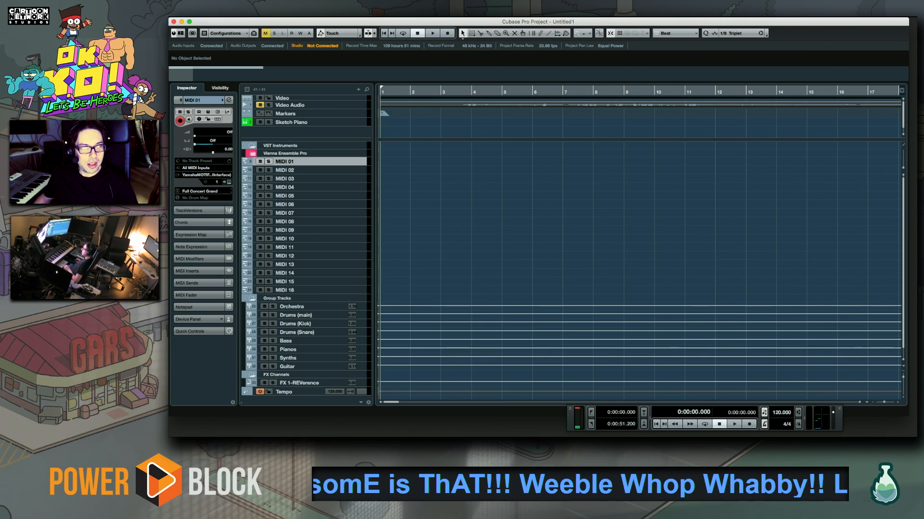
pyautogui.press('super+Tab')
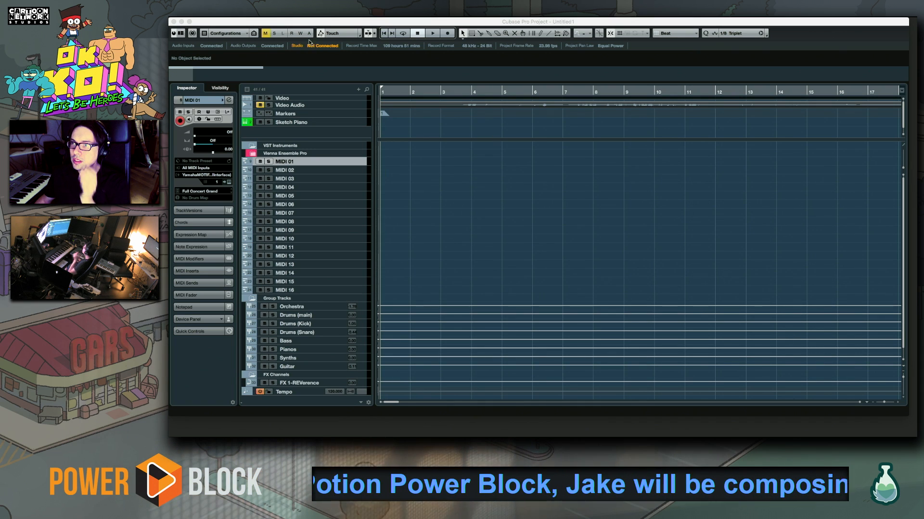
pyautogui.press('super+Tab')
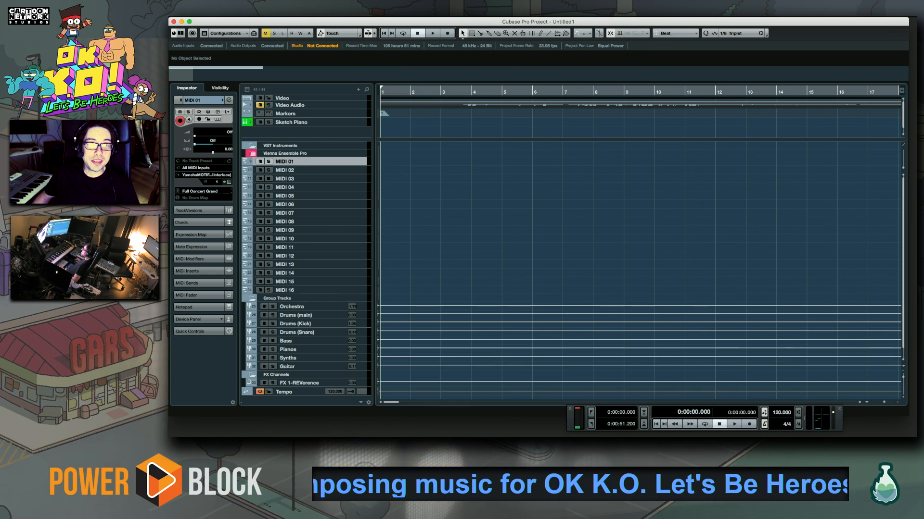
pyautogui.press('super+shift+s')
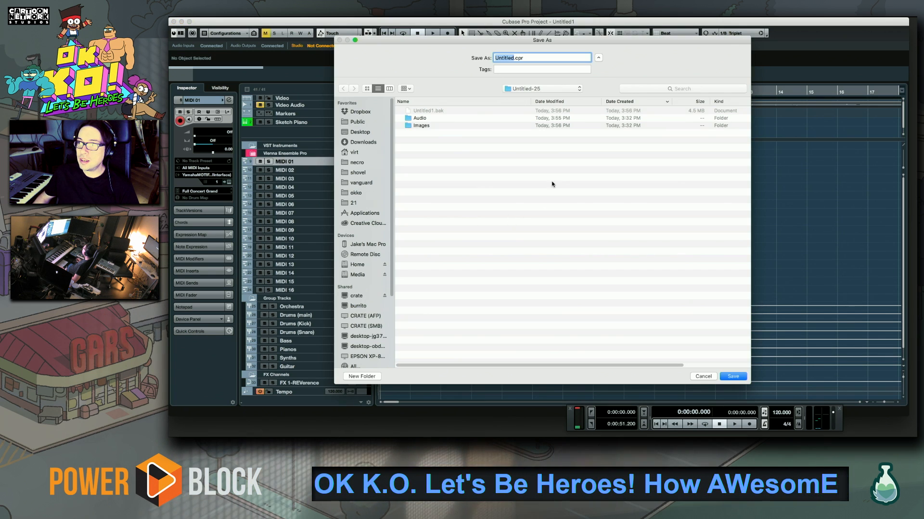
pyautogui.press('Escape')
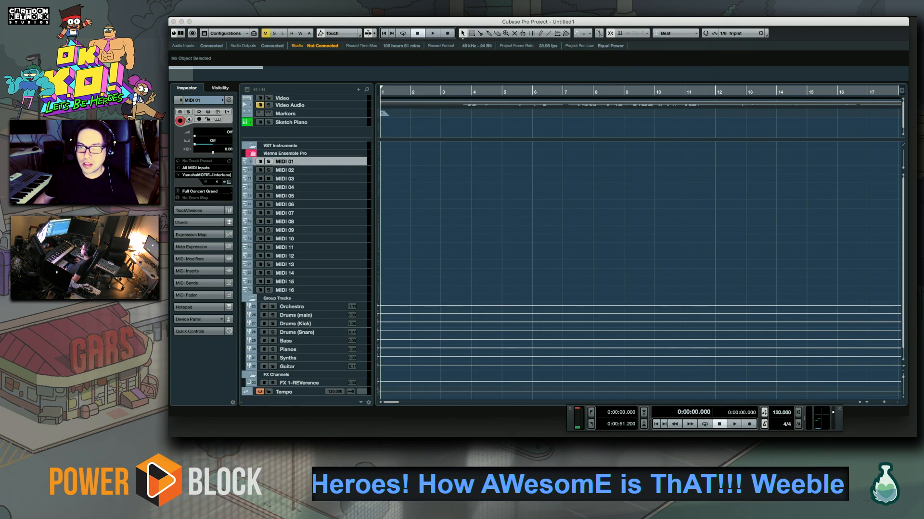
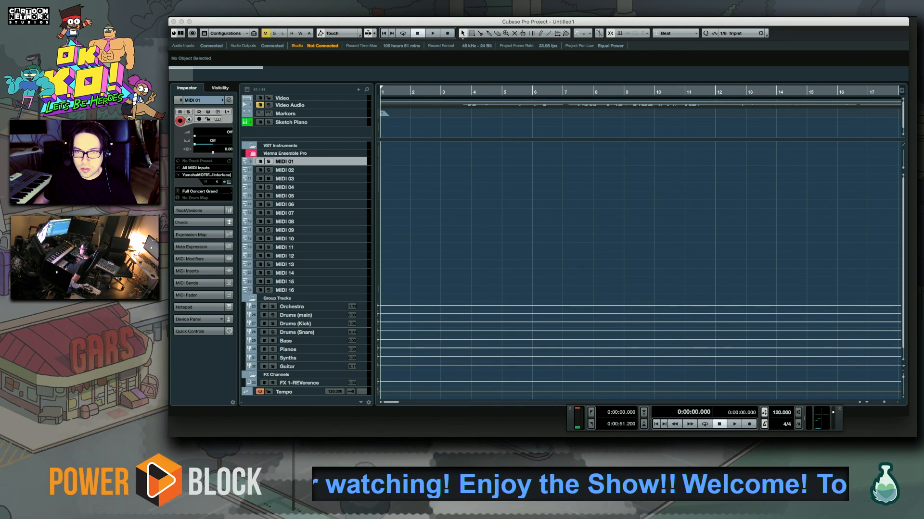
# Save the new project as 022_076
pyautogui.press('Return')
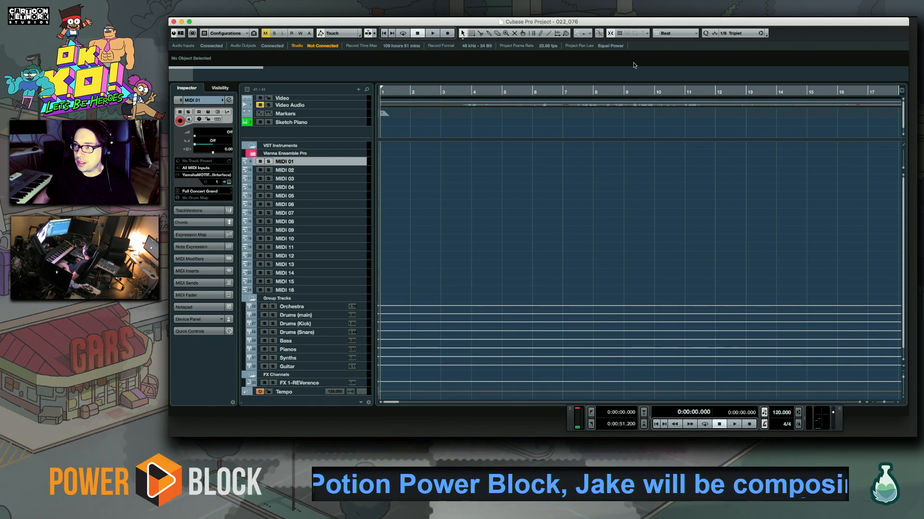
# Replace the existing video and video audio clip with the file Sn_151_OKKO_022_LP.mp4, placed at the start of the Video track
pyautogui.click(423, 104)
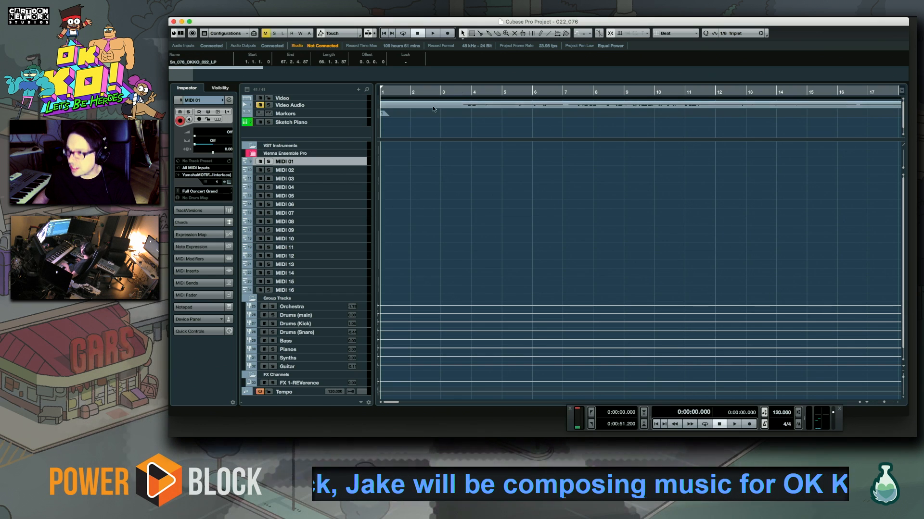
pyautogui.click(480, 108)
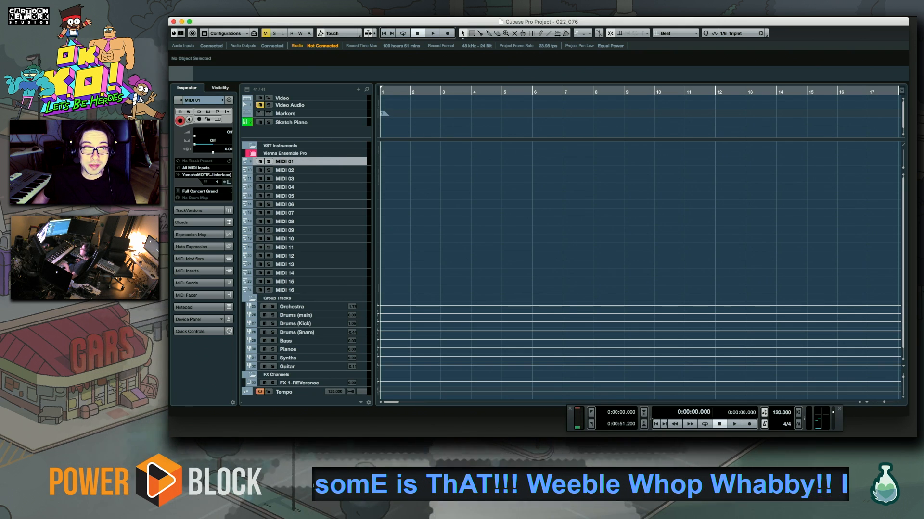
pyautogui.press('super+Tab')
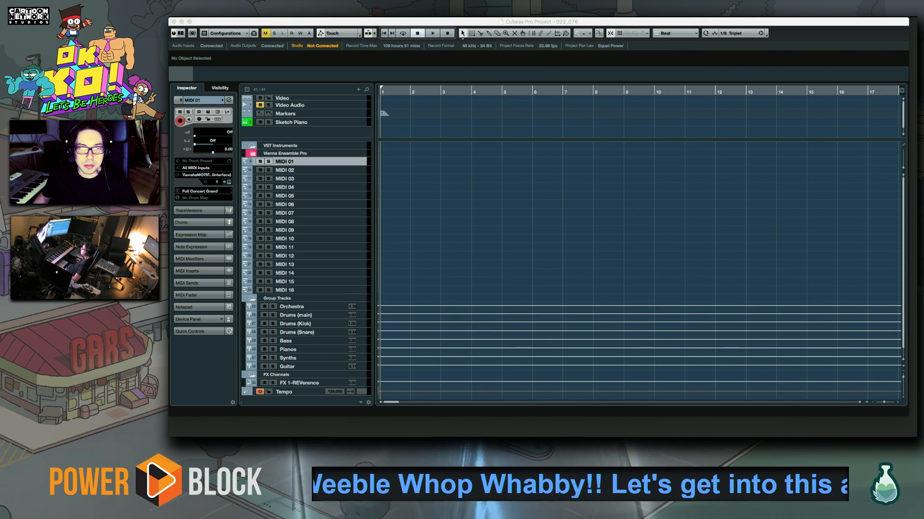
pyautogui.moveTo(173, 147); pyautogui.dragTo(381, 100)
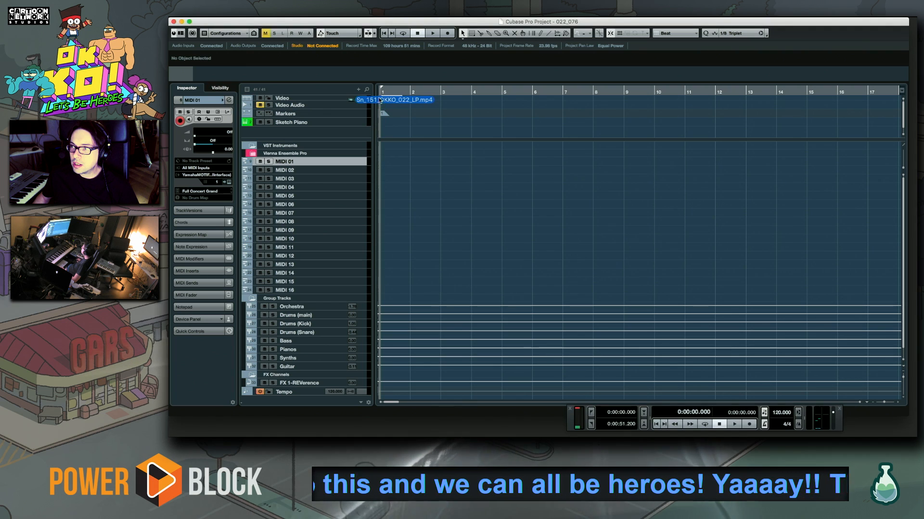
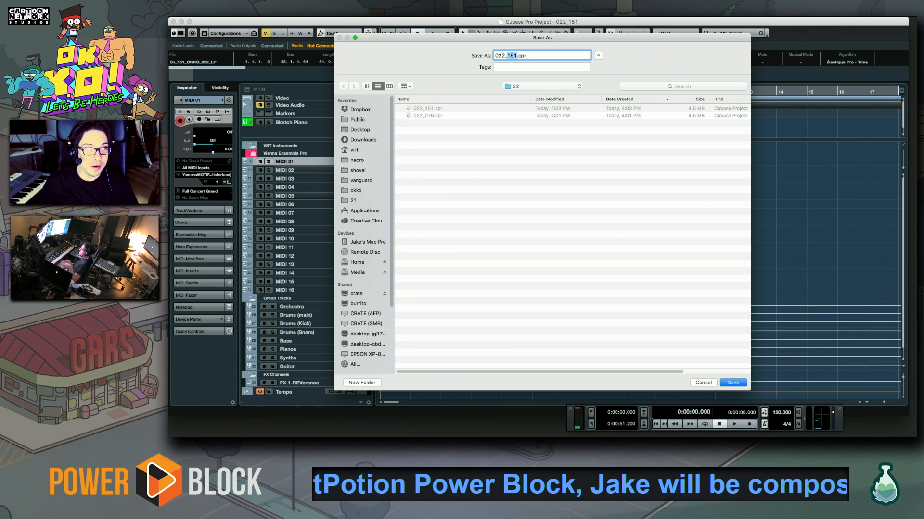
# Save a copy of the project as 022_194, deselect the video clip and close that project
pyautogui.write('194')
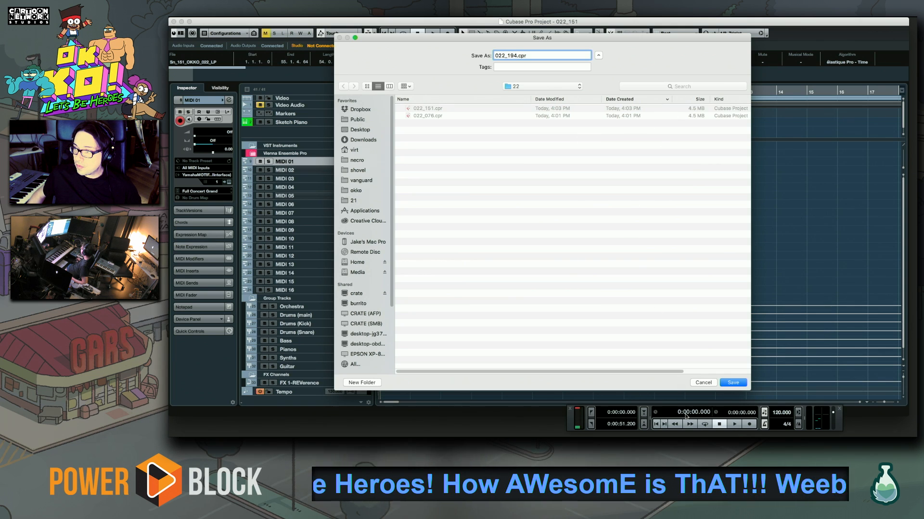
pyautogui.click(731, 384)
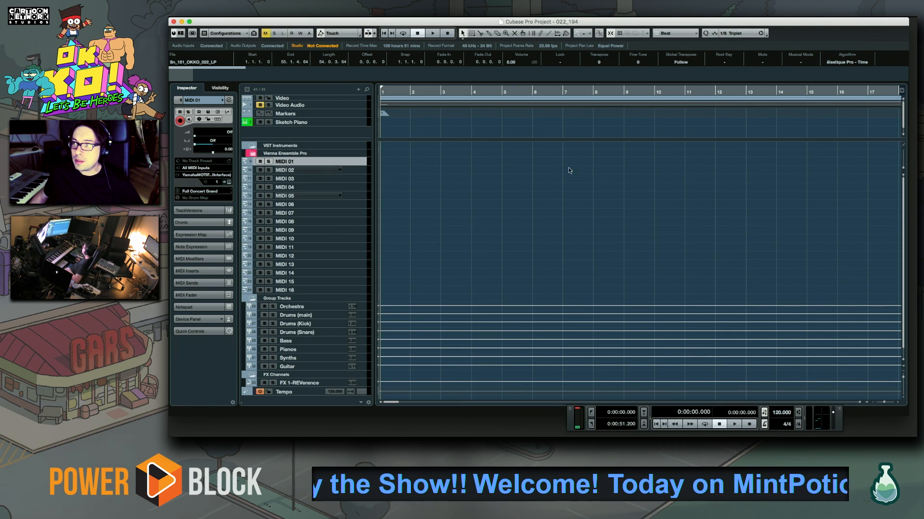
pyautogui.click(427, 175)
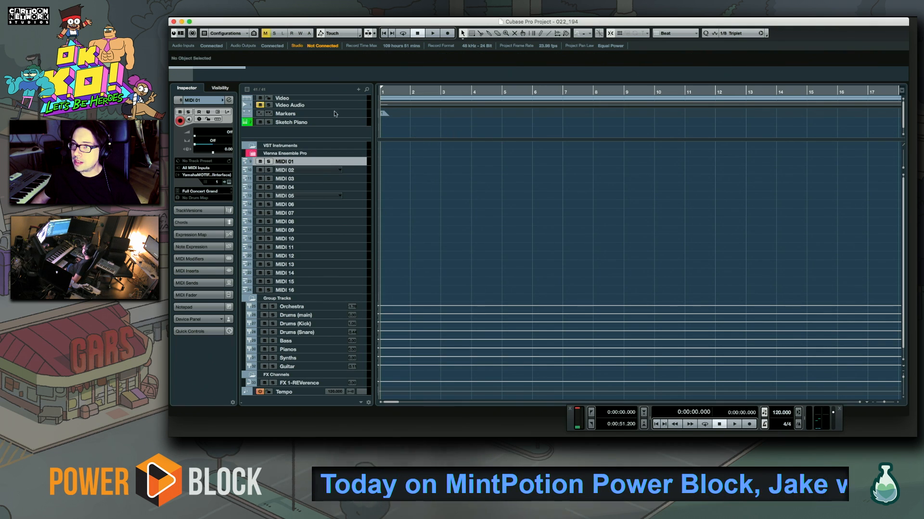
pyautogui.click(174, 22)
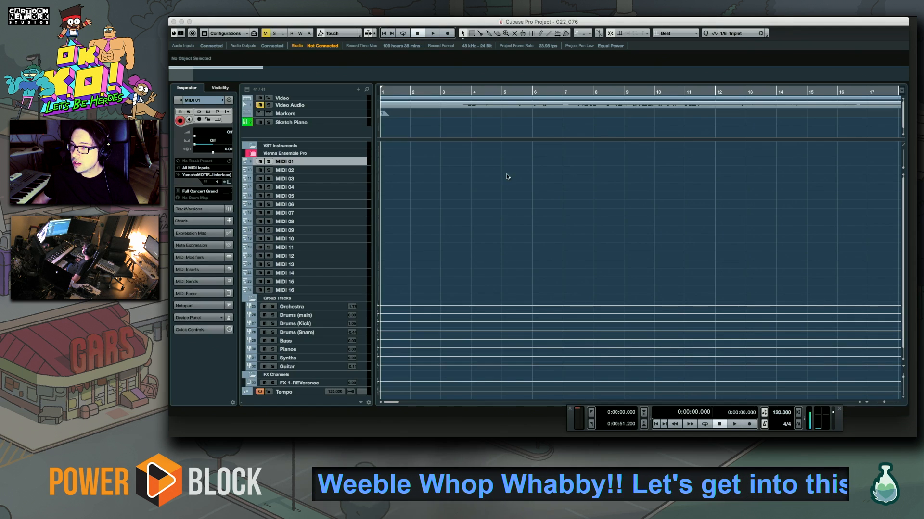
# Import another episode video with its audio from Finder, placing it at bar 69 after the existing clip in project 022_076
pyautogui.scroll(-1, 779, 252)
pyautogui.hscroll(10, 779, 252)
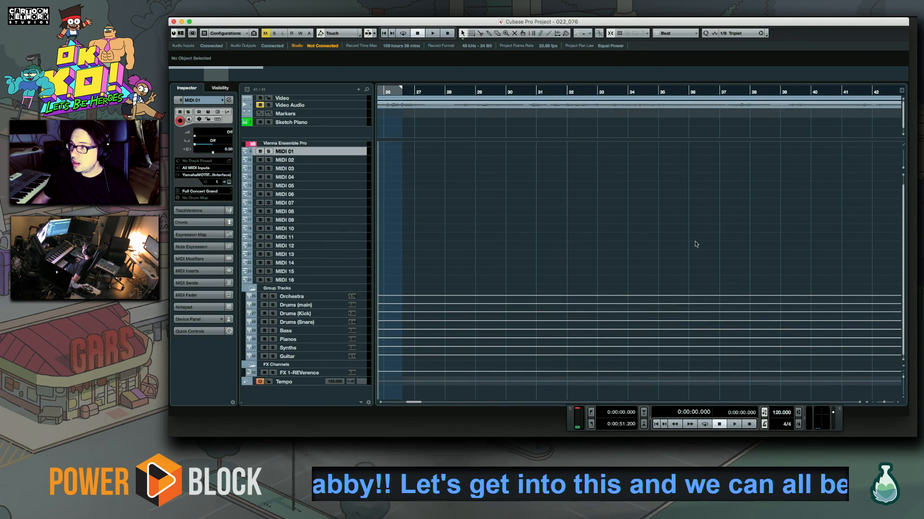
pyautogui.hscroll(10, 476, 207)
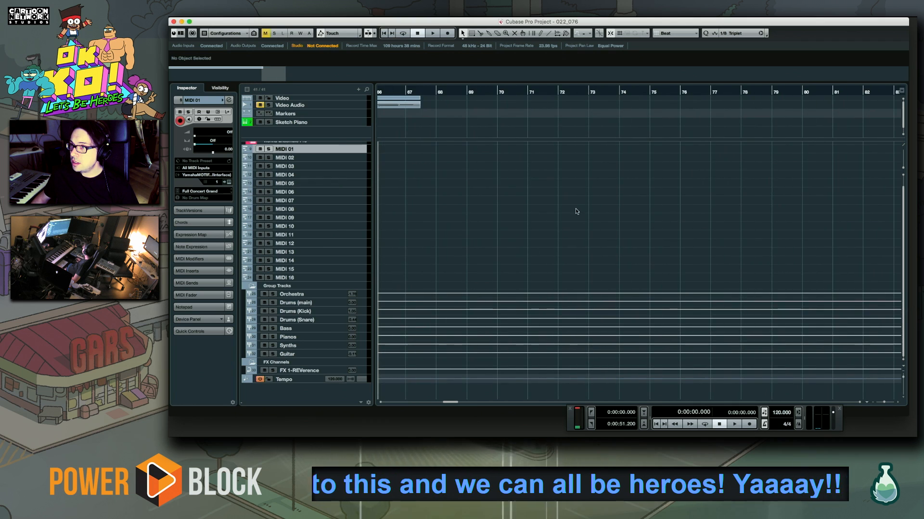
pyautogui.hscroll(1, 600, 213)
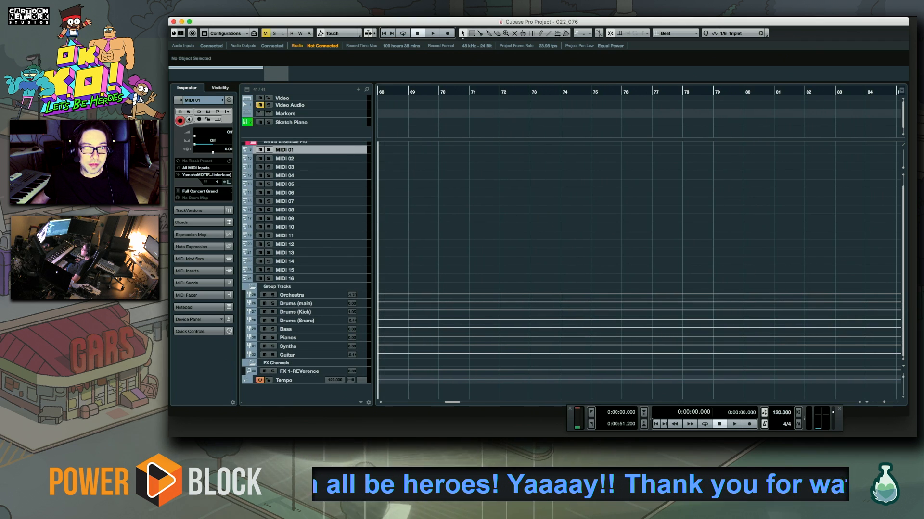
pyautogui.press('super+Tab')
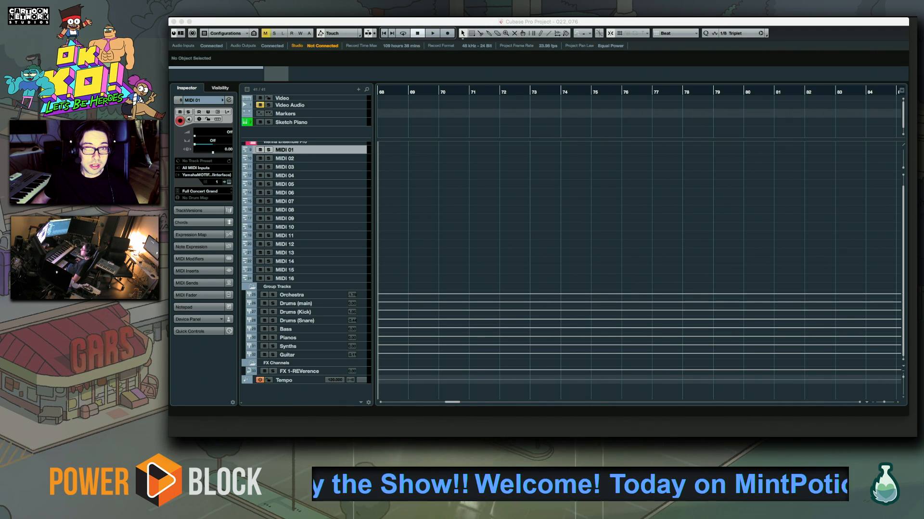
pyautogui.moveTo(170, 51); pyautogui.dragTo(409, 103)
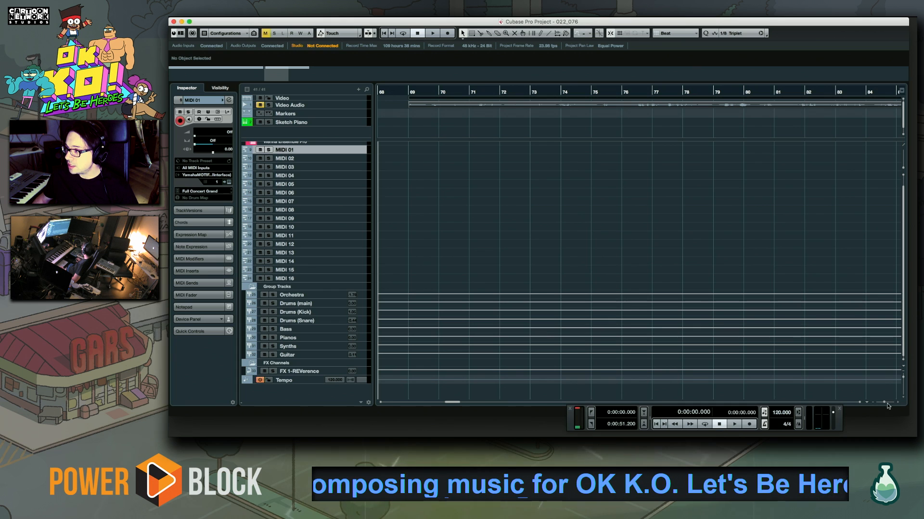
# Extend the locator range past the end of the second video clip by moving the right locator to bar 103
pyautogui.moveTo(885, 403); pyautogui.dragTo(883, 402)
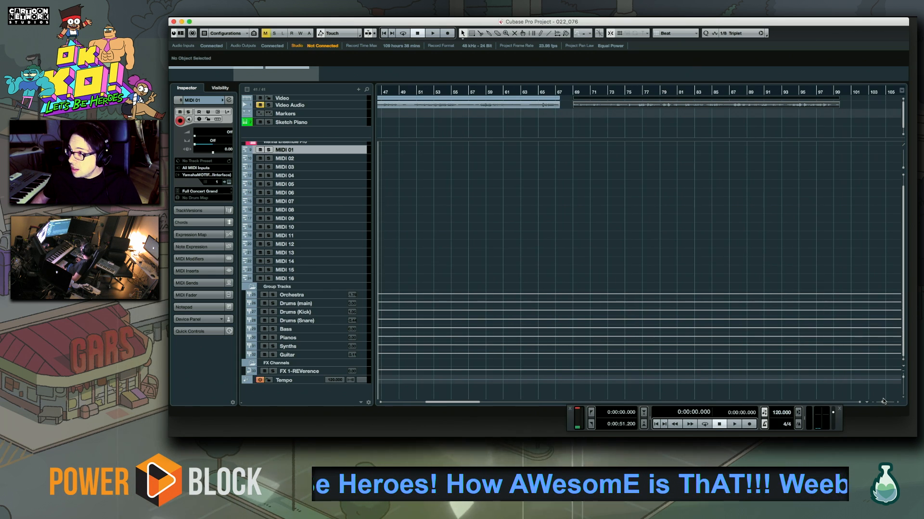
pyautogui.moveTo(455, 403); pyautogui.dragTo(393, 392)
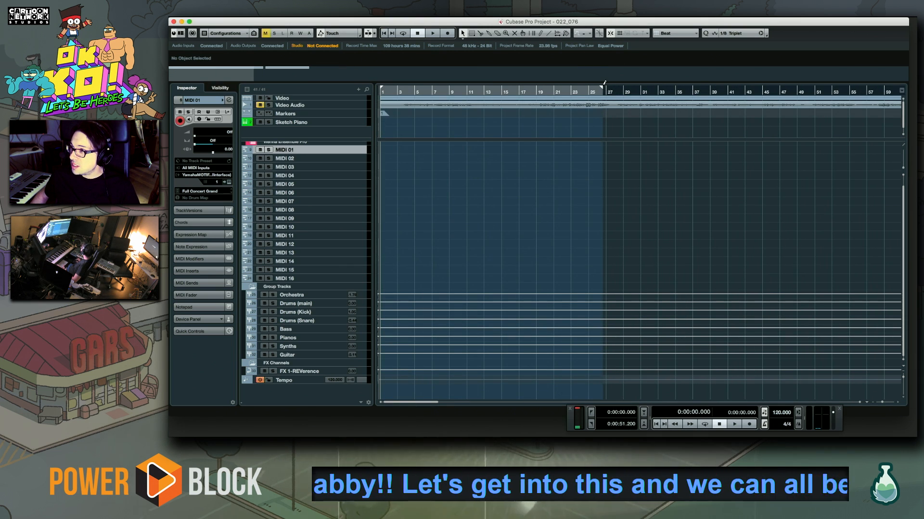
pyautogui.hscroll(10, 869, 103)
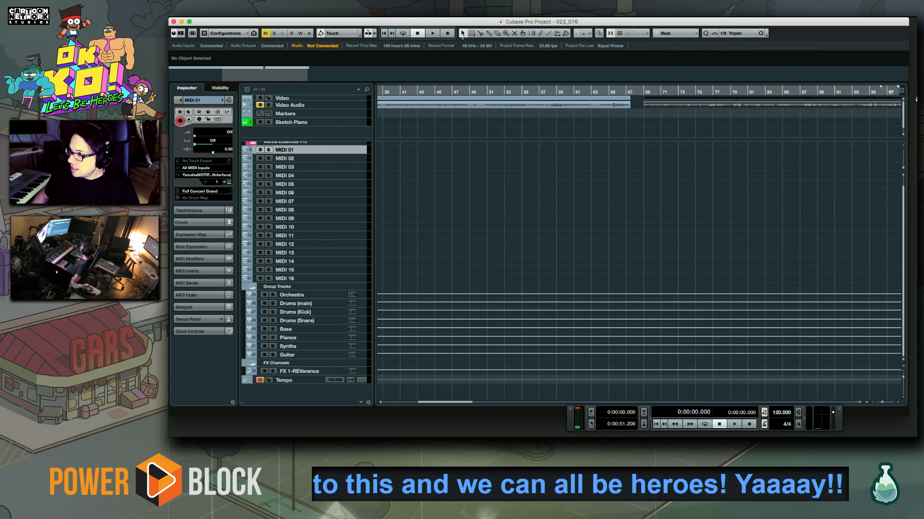
pyautogui.moveTo(869, 104); pyautogui.dragTo(770, 106)
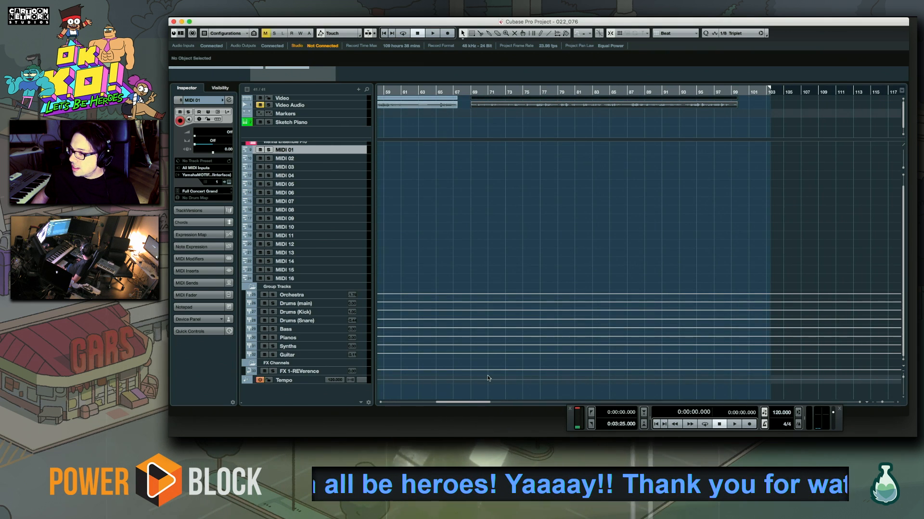
# Return to the start of the timeline, then close project 022_076 and save its changes
pyautogui.moveTo(450, 403); pyautogui.dragTo(391, 407)
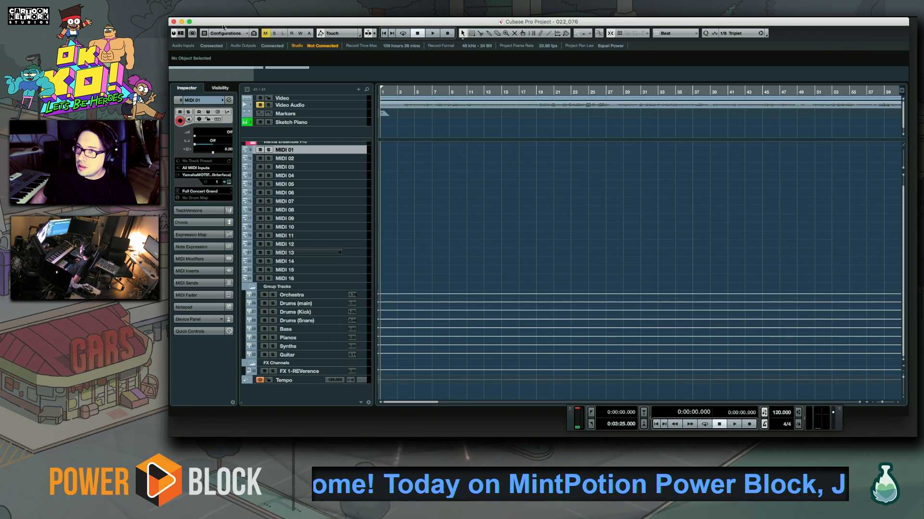
pyautogui.click(173, 22)
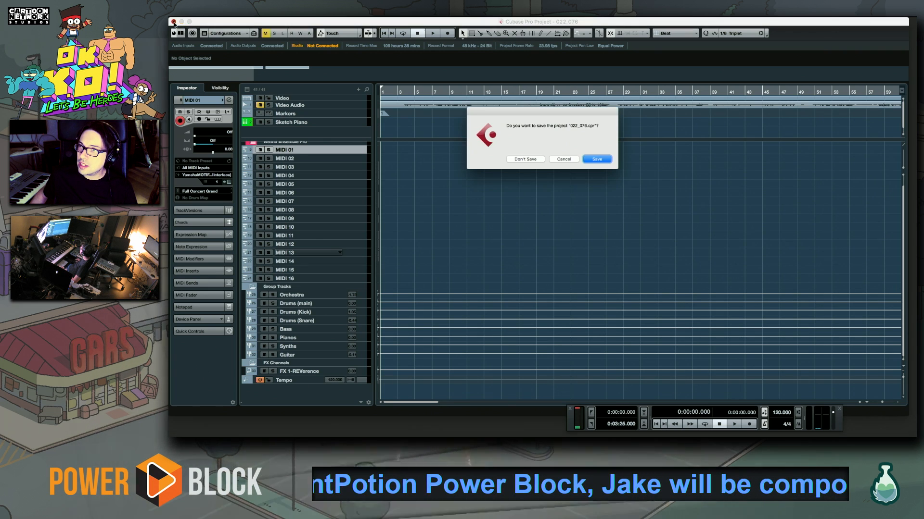
pyautogui.click(599, 160)
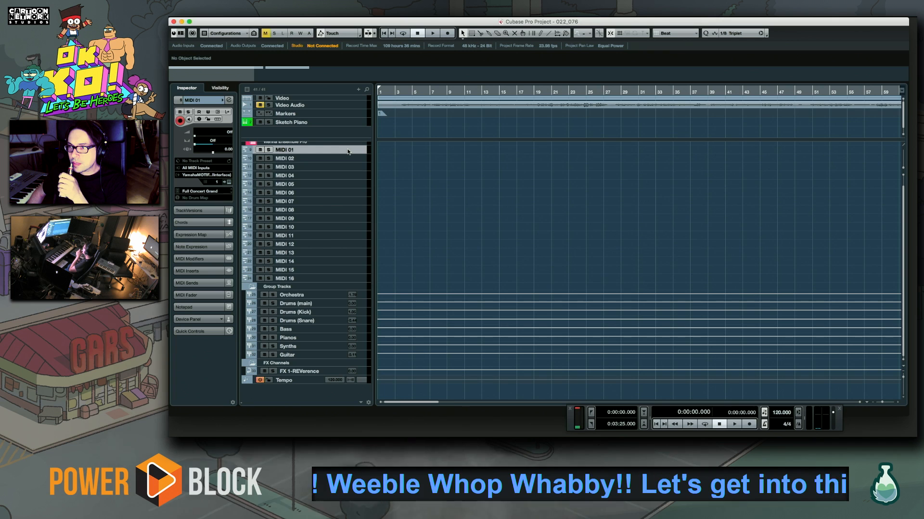
# Scrub the playhead around the gap between the two video clips in project 022_076 and return to the project start
pyautogui.scroll(1, 346, 193)
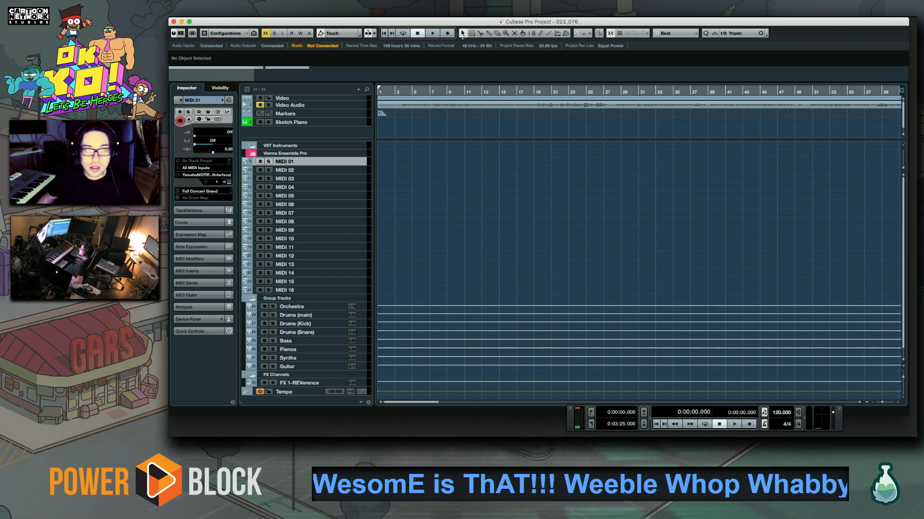
pyautogui.click(534, 330)
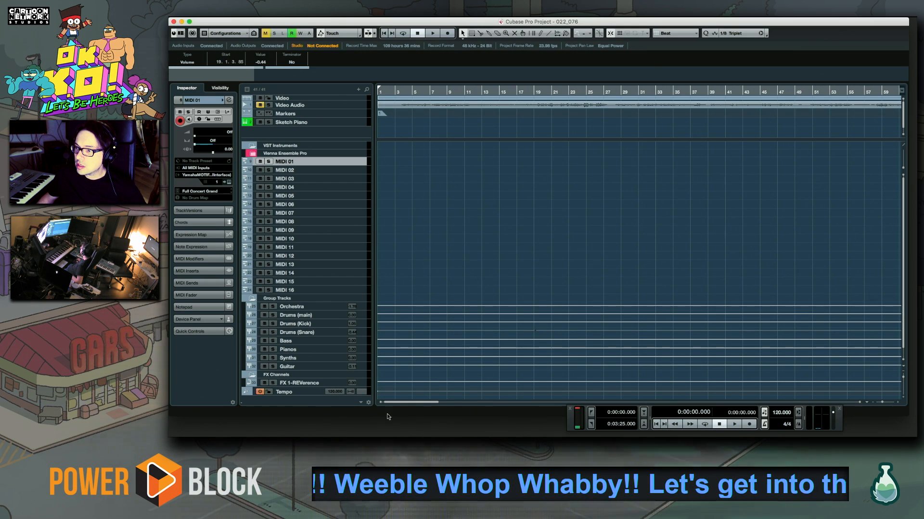
pyautogui.moveTo(400, 403); pyautogui.dragTo(428, 397)
pyautogui.click(708, 91)
pyautogui.moveTo(709, 92)
pyautogui.mouseDown()
pyautogui.moveTo(725, 97)
pyautogui.moveTo(533, 97)
pyautogui.moveTo(819, 99)
pyautogui.moveTo(662, 100)
pyautogui.moveTo(712, 103)
pyautogui.mouseUp()
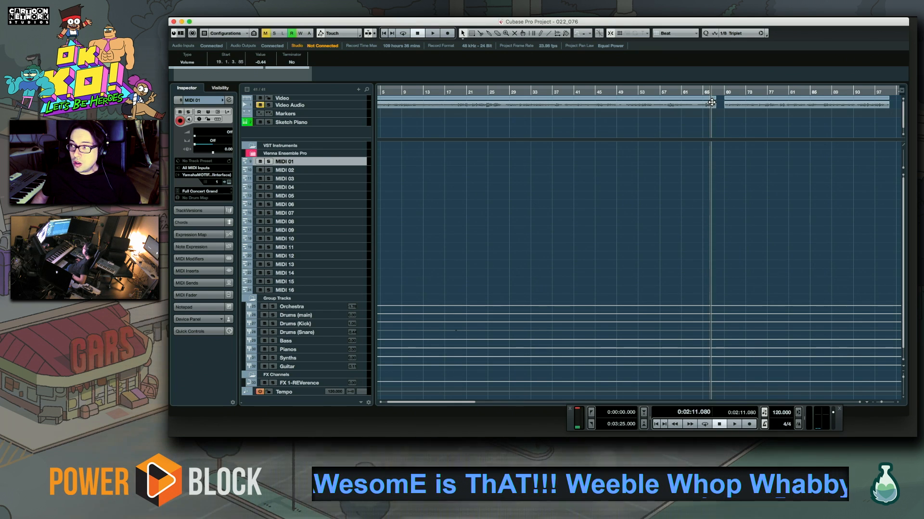
pyautogui.moveTo(711, 103); pyautogui.dragTo(800, 148)
pyautogui.hscroll(5, 757, 206)
pyautogui.click(488, 92)
pyautogui.moveTo(488, 91); pyautogui.dragTo(358, 87)
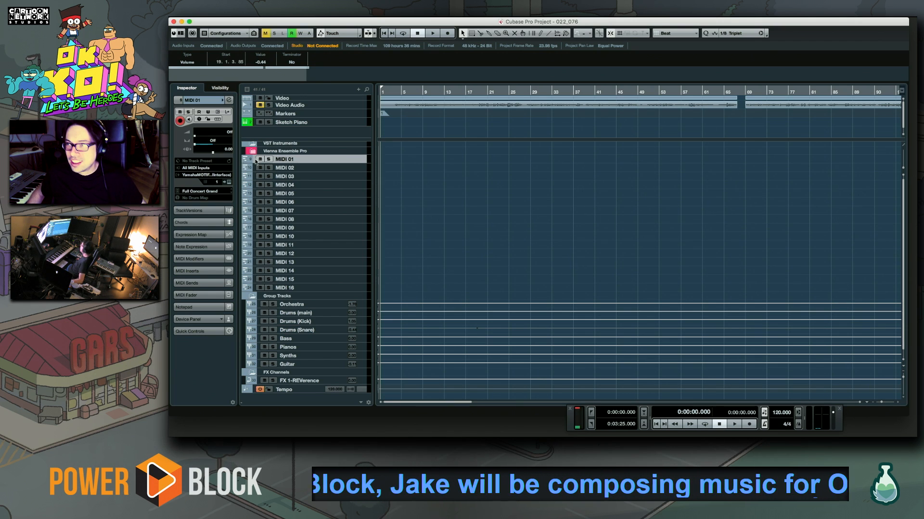
pyautogui.click(197, 191)
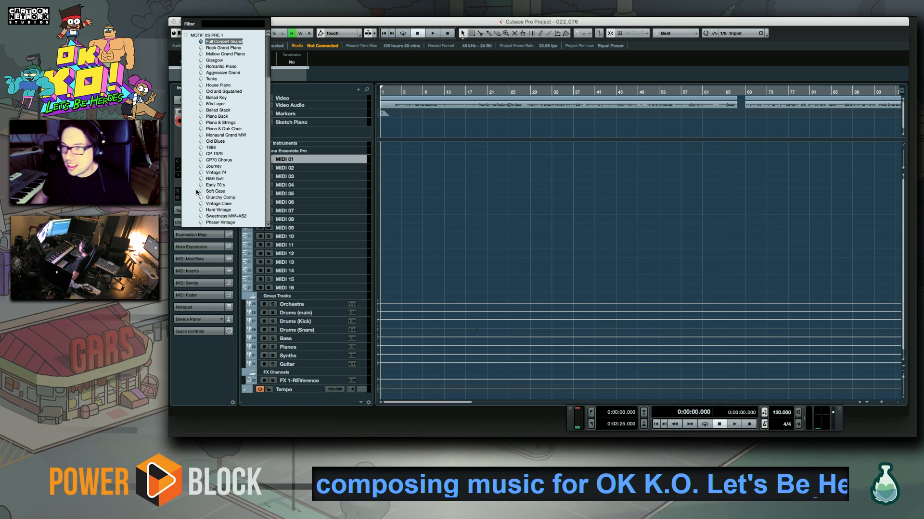
pyautogui.click(321, 159)
pyautogui.click(213, 192)
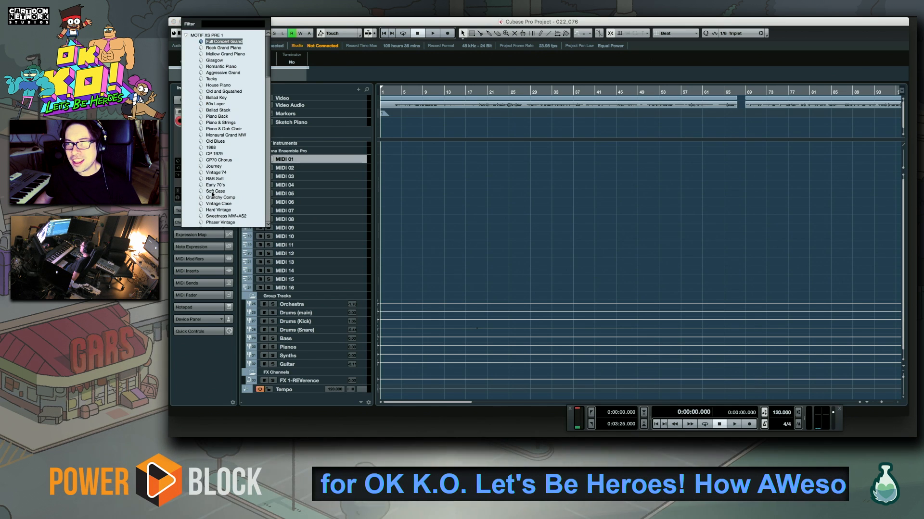
pyautogui.click(219, 42)
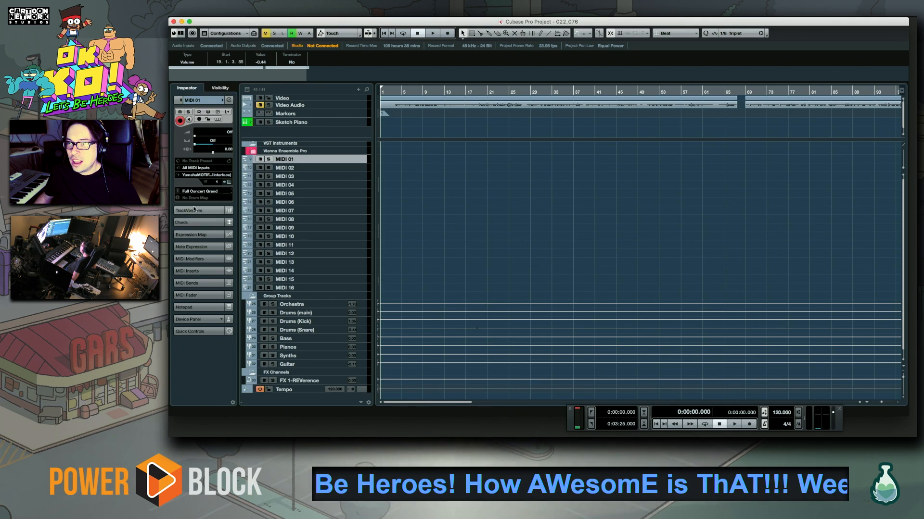
# Audition the MOTIF XS PRE 1 piano patches on track MIDI 01 and assign the Tacky patch
pyautogui.click(200, 192)
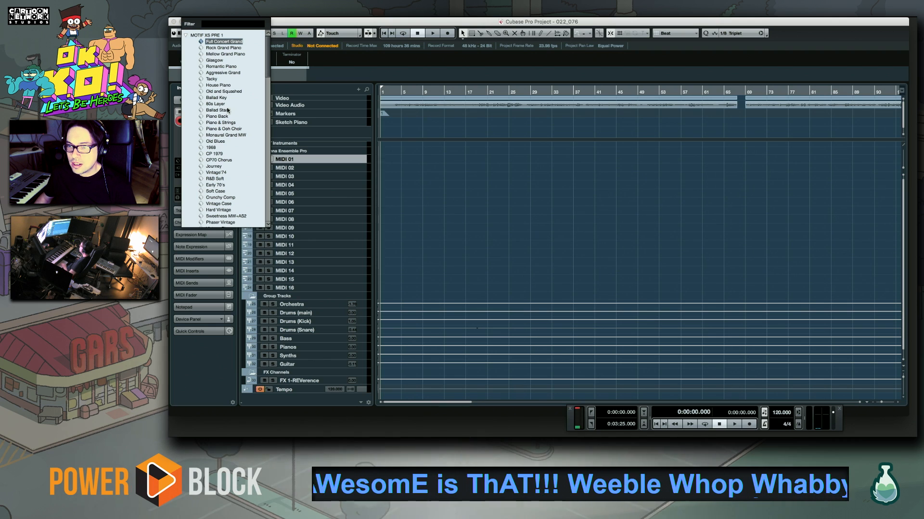
pyautogui.press('Down')
pyautogui.press('Down')
pyautogui.press('Down')
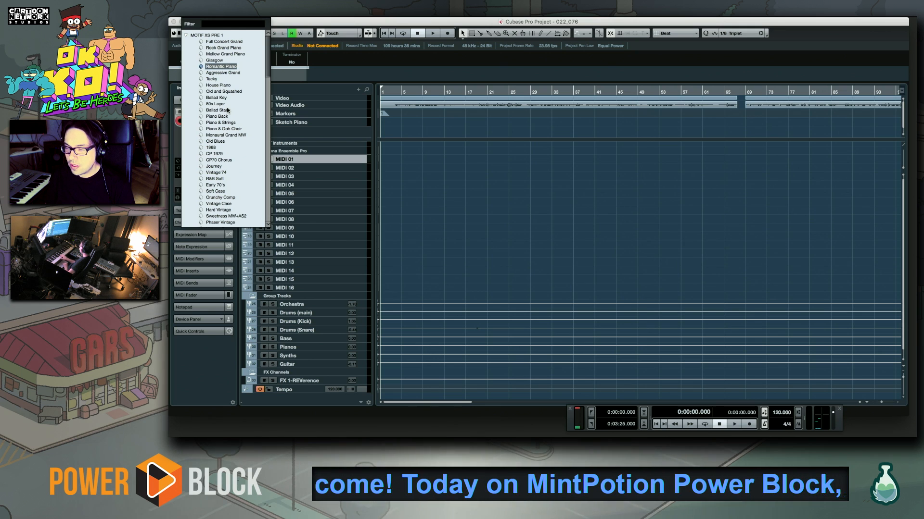
pyautogui.press('Down')
pyautogui.press('Down')
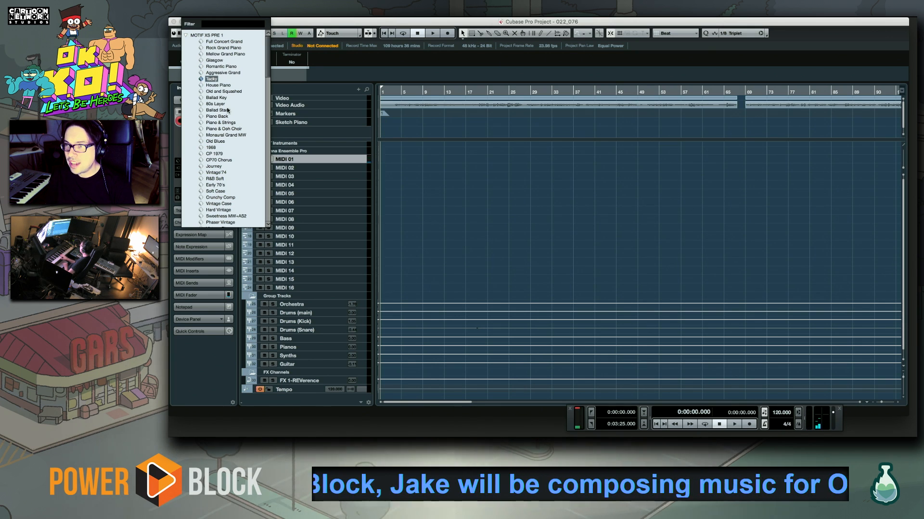
pyautogui.click(208, 78)
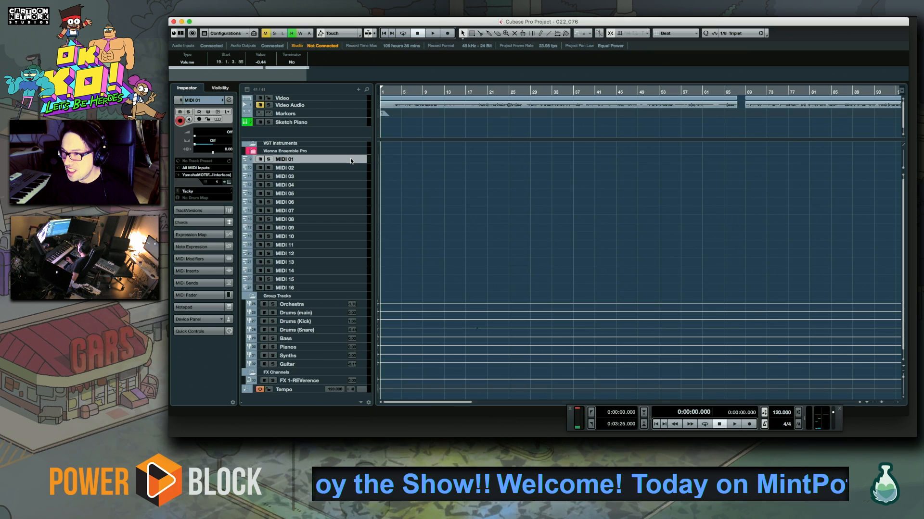
# Set the project tempo to 130 BPM
pyautogui.press('space')
pyautogui.press('space')
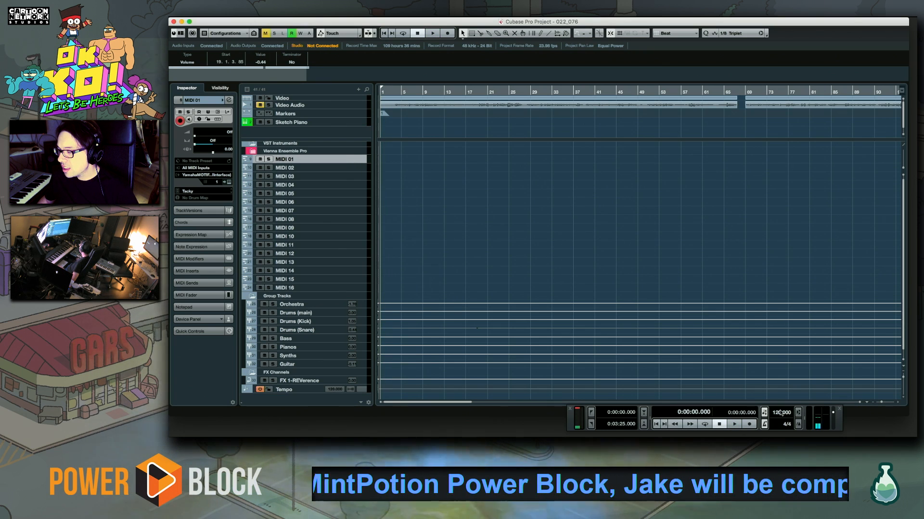
pyautogui.write('130')
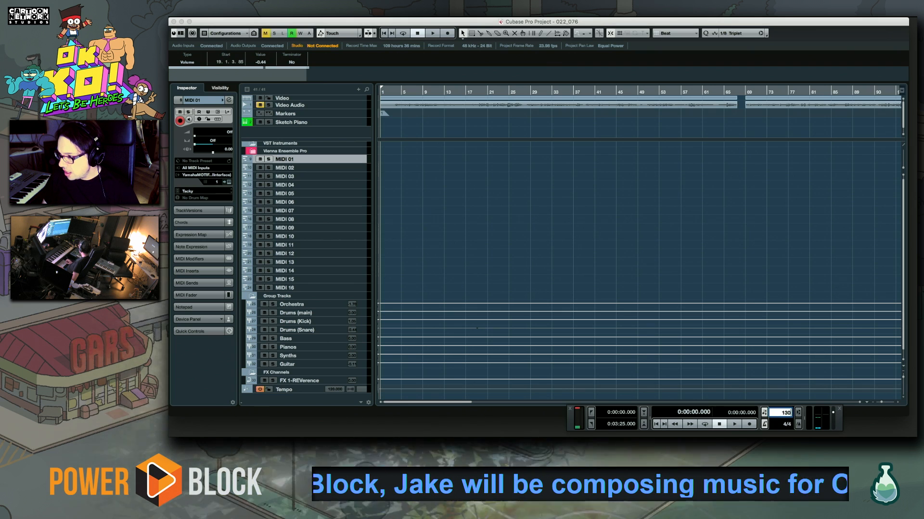
pyautogui.press('Return')
# Play the opening of the first video repeatedly and park the playhead on the cue near bar 5
pyautogui.press('space')
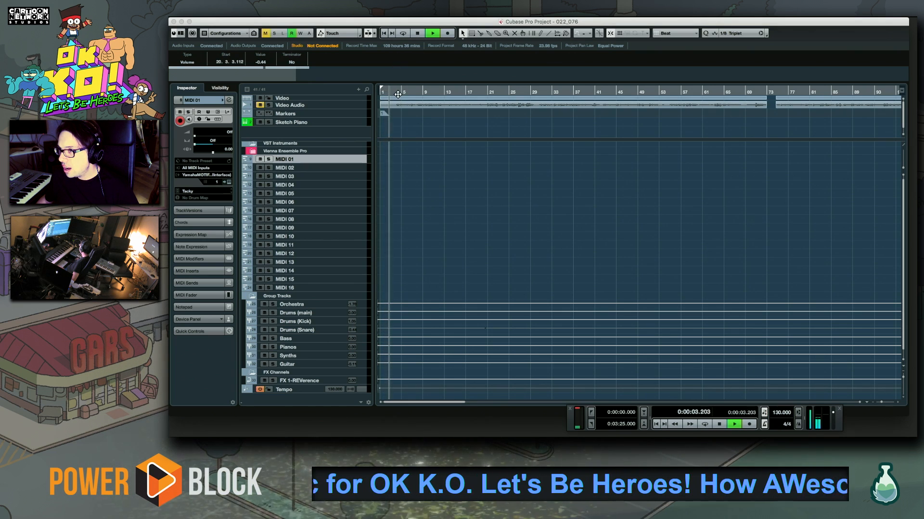
pyautogui.press('space')
pyautogui.press('space')
pyautogui.press('space')
pyautogui.press('.')
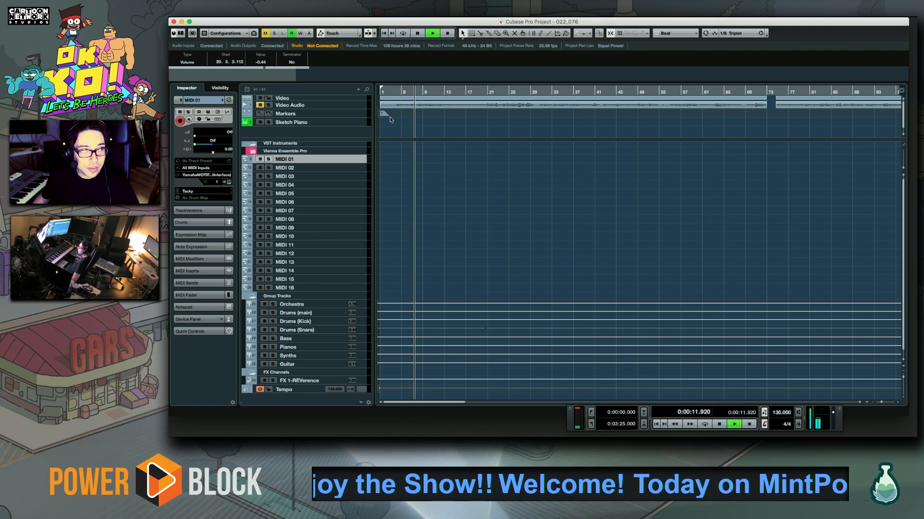
pyautogui.click(400, 91)
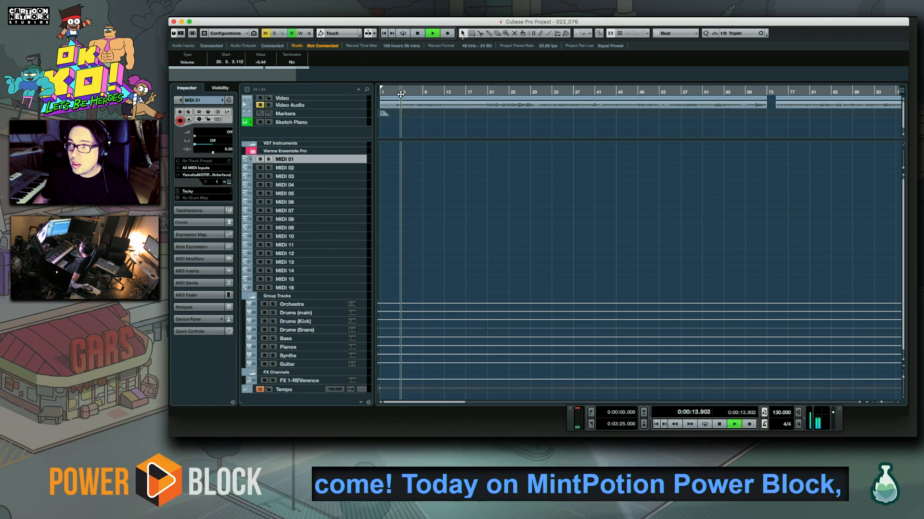
pyautogui.click(395, 93)
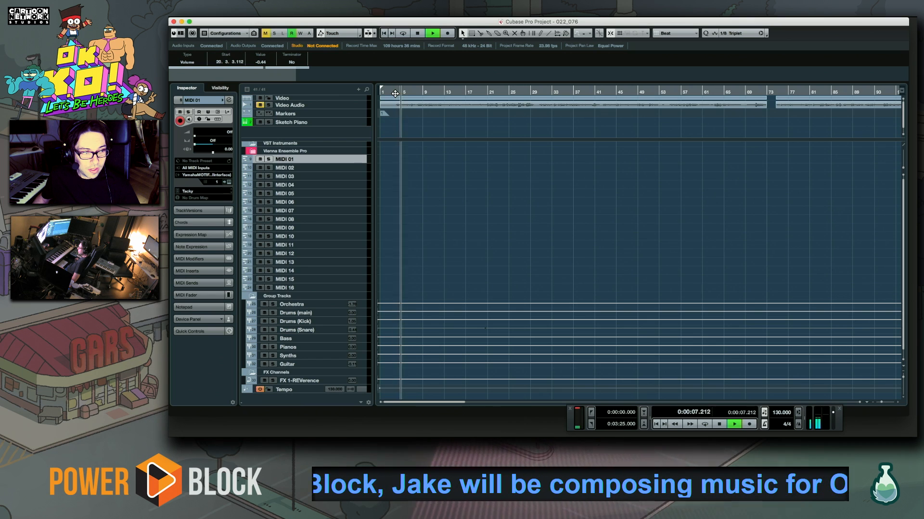
pyautogui.click(400, 92)
pyautogui.press('space')
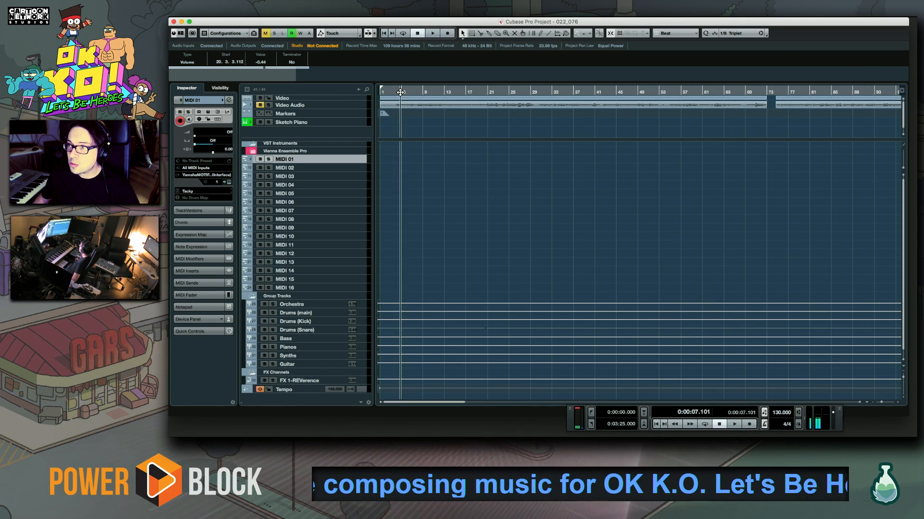
pyautogui.click(402, 93)
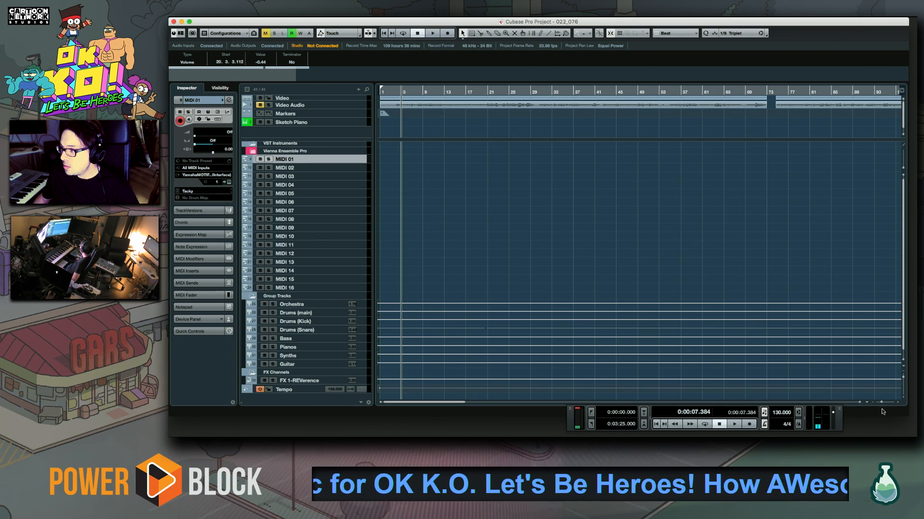
# Play the video again from the cue at bar 5
pyautogui.moveTo(882, 403); pyautogui.dragTo(883, 403)
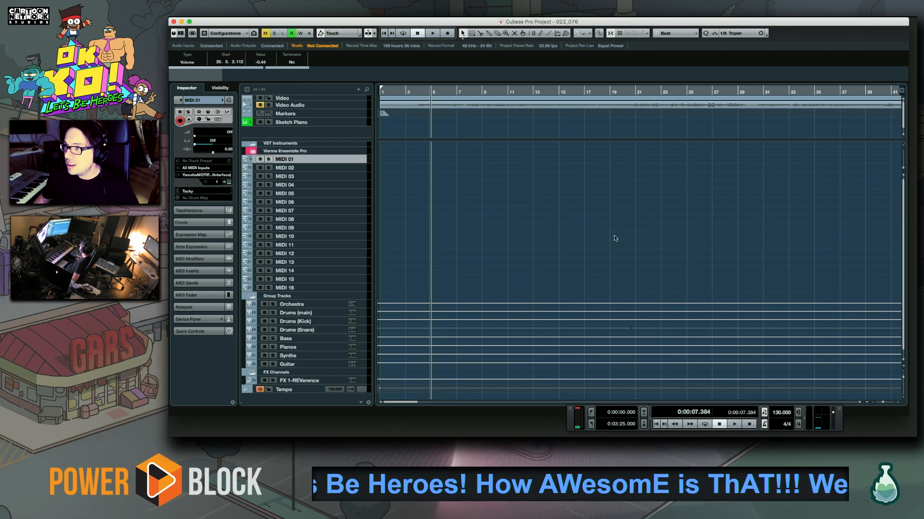
pyautogui.click(428, 92)
pyautogui.click(430, 92)
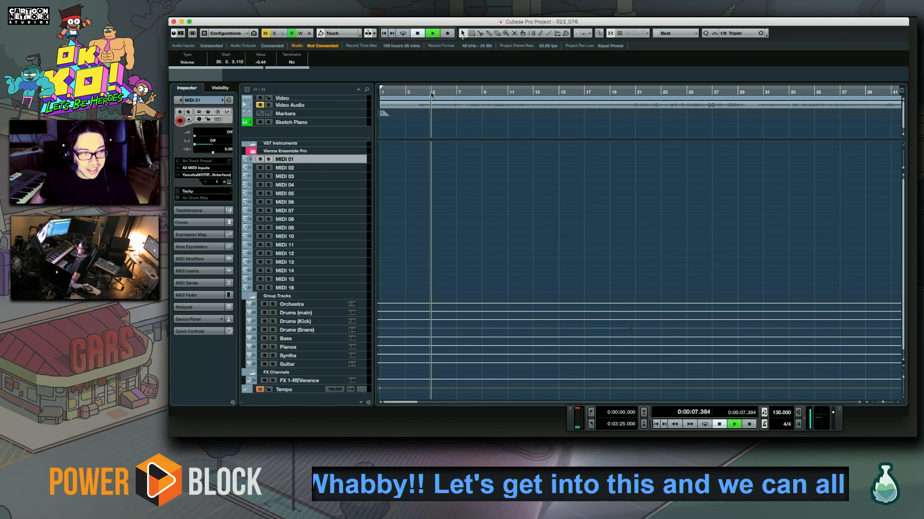
pyautogui.press('space')
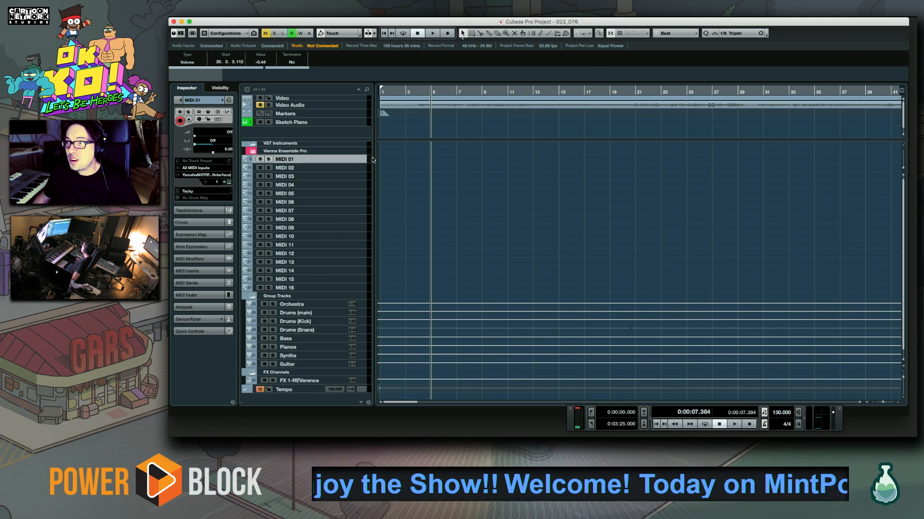
# Record a piano take on MIDI 01 from about 0:00:06.461, half a bar before bar 5, through bar 12
pyautogui.click(425, 90)
pyautogui.moveTo(883, 403); pyautogui.dragTo(882, 404)
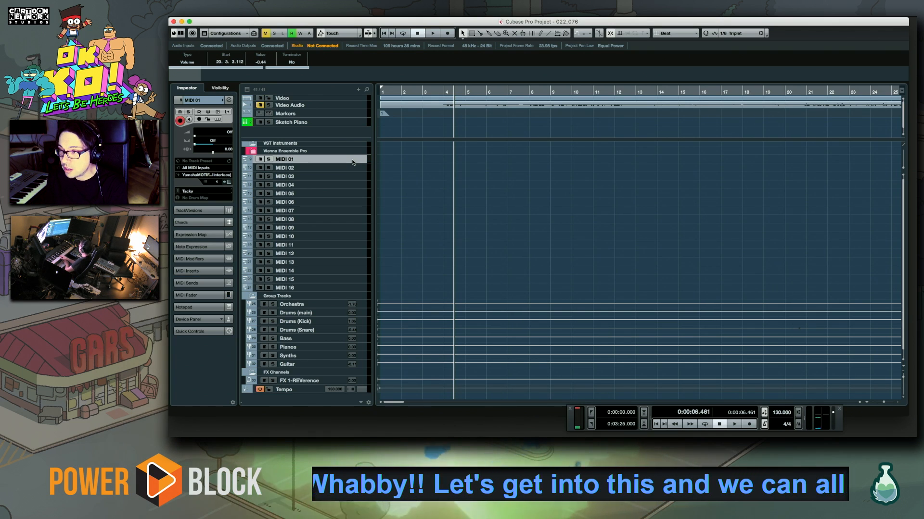
pyautogui.press('KP_Multiply')
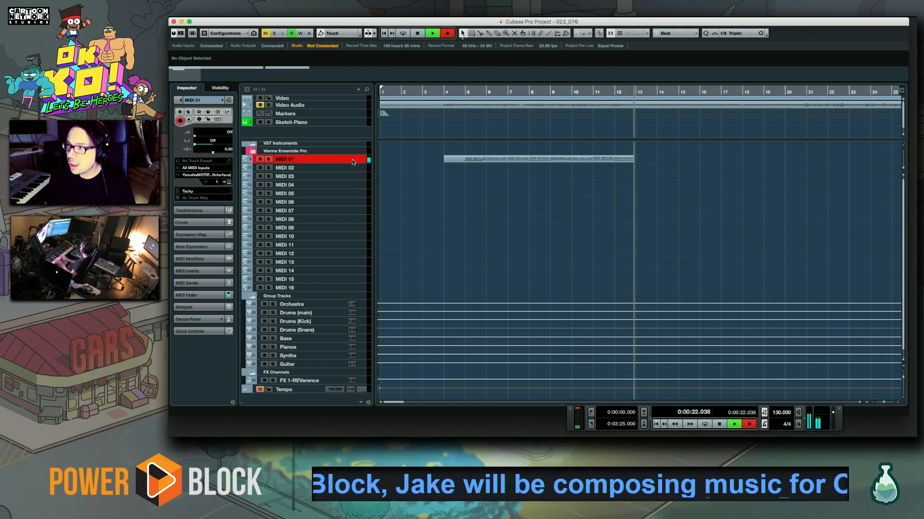
pyautogui.press('space')
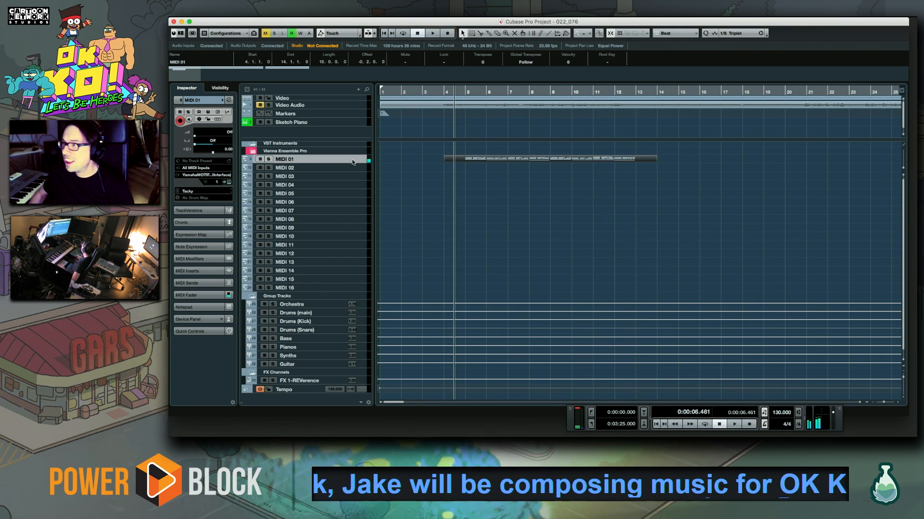
# Open the MIDI 01 recording in the Key Editor and quantize its bass and chord notes from bar 5 to 1/8 triplets
pyautogui.doubleClick(470, 161)
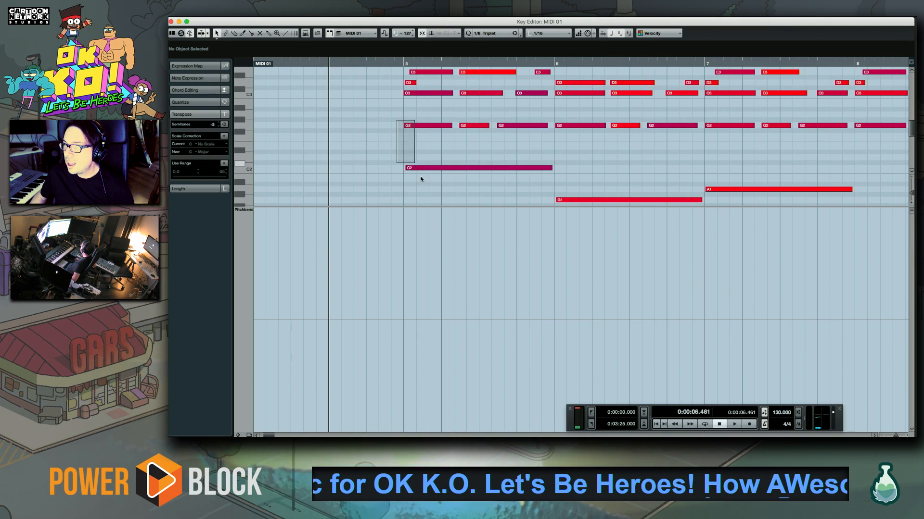
pyautogui.moveTo(417, 170); pyautogui.dragTo(418, 171)
pyautogui.press('space')
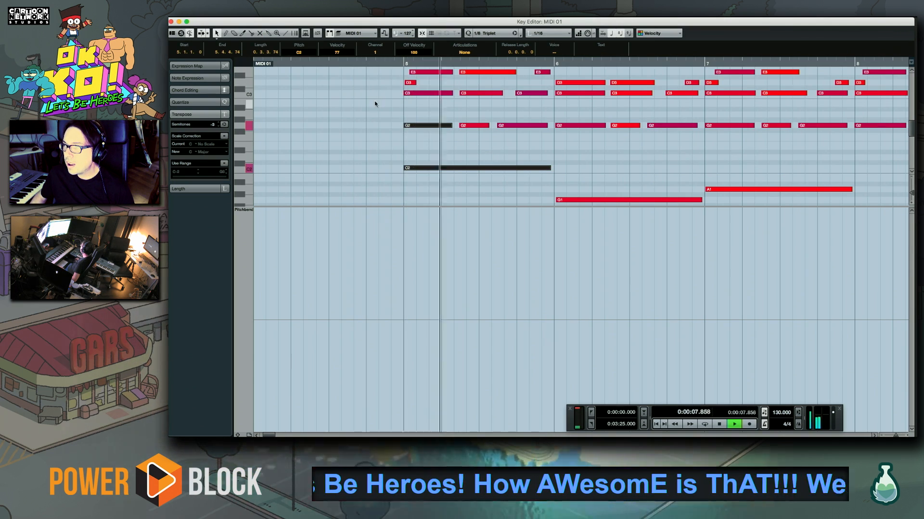
pyautogui.moveTo(631, 180); pyautogui.dragTo(446, 140)
pyautogui.moveTo(364, 120); pyautogui.dragTo(841, 218)
pyautogui.moveTo(814, 148); pyautogui.dragTo(516, 151)
# Quantize the remaining low notes around bars 8 to 10, including F1, C2 and G1, to 1/8 triplets
pyautogui.scroll(4, 689, 122)
pyautogui.moveTo(690, 122); pyautogui.dragTo(874, 191)
pyautogui.moveTo(638, 167); pyautogui.dragTo(665, 99)
pyautogui.moveTo(463, 100); pyautogui.dragTo(695, 210)
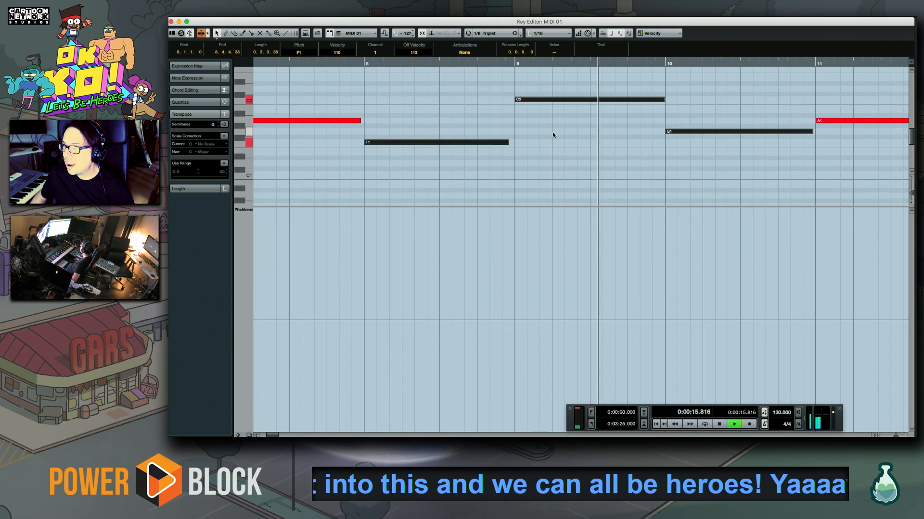
pyautogui.moveTo(552, 133); pyautogui.dragTo(574, 231)
# Park the playhead at about 0:00:12.307 before bar 8 and delete the E3 and D3 notes in the second half of bar 8
pyautogui.click(335, 63)
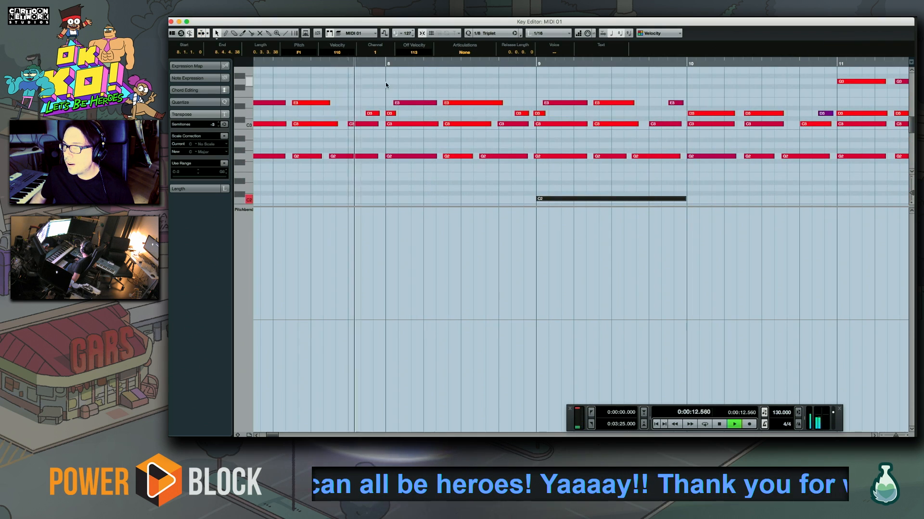
pyautogui.press('space')
pyautogui.moveTo(391, 95); pyautogui.dragTo(526, 119)
pyautogui.moveTo(465, 91); pyautogui.dragTo(520, 117)
pyautogui.press('Delete')
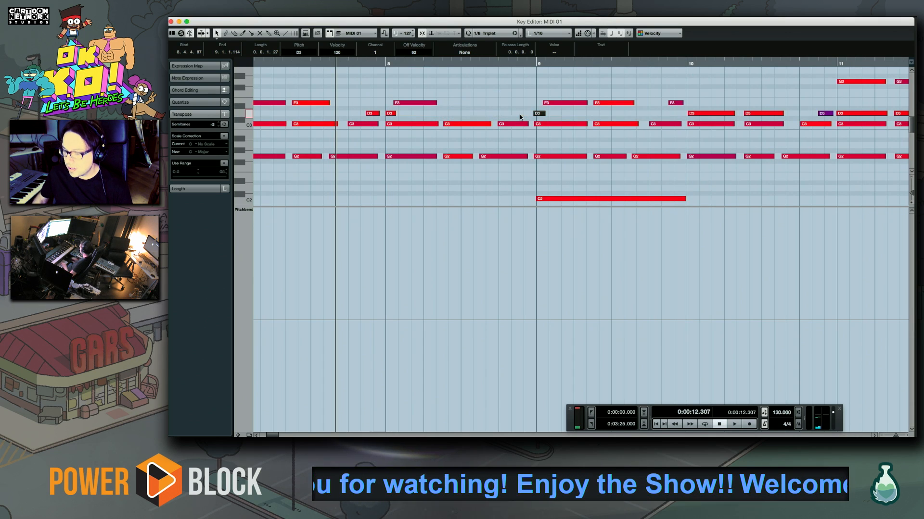
pyautogui.press('space')
pyautogui.press('KP_Multiply')
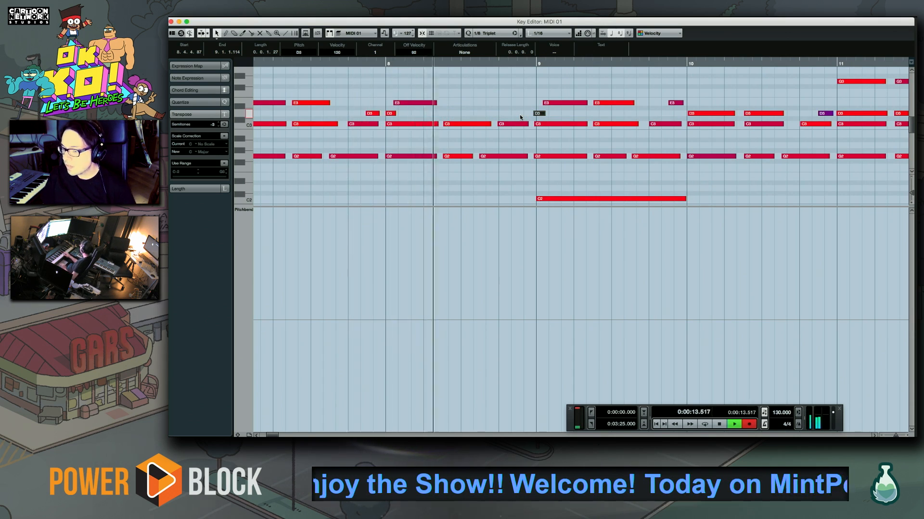
pyautogui.press('space')
pyautogui.hotkey('ctrl', 'z')
# Overdub a melody onto the MIDI 01 piano part, recording from just before bar 8 through bar 12
pyautogui.press('space')
pyautogui.press('KP_Multiply')
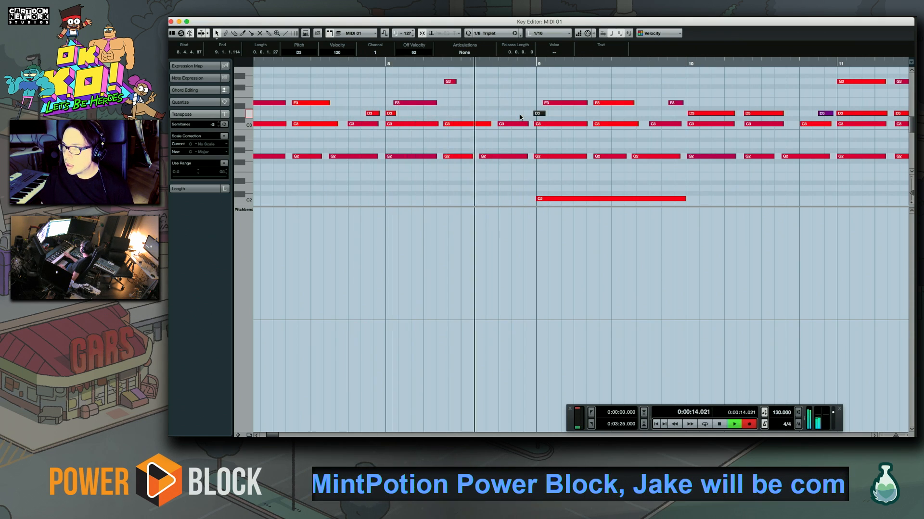
pyautogui.press('space')
pyautogui.press('space')
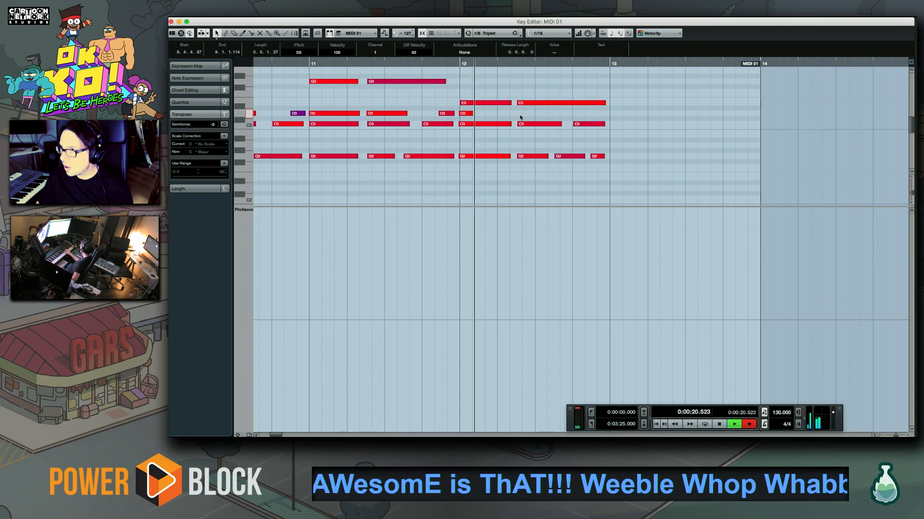
pyautogui.press('space')
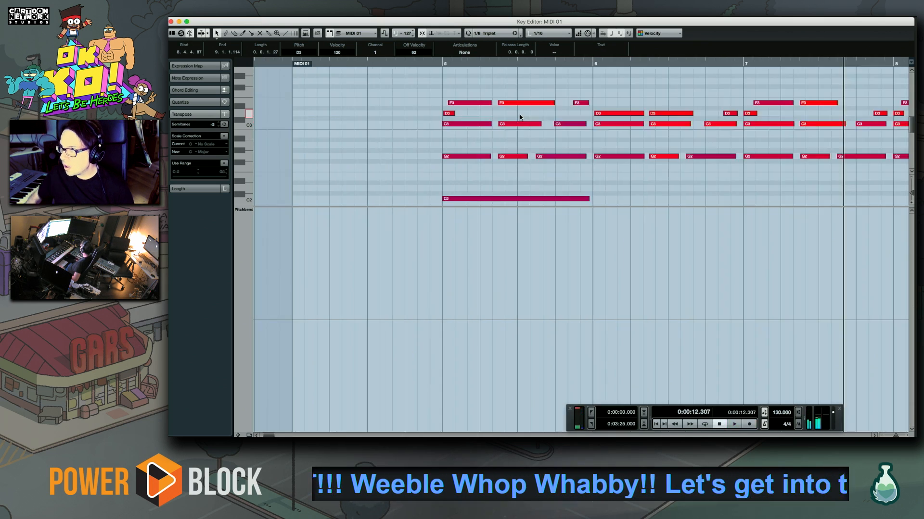
# Play back the overdubbed melody, quantize its notes from bar 8 on, and undo the last quantization on the F4 and G4 notes in bar 9
pyautogui.press('space')
pyautogui.scroll(2, 520, 85)
pyautogui.hscroll(2, 519, 85)
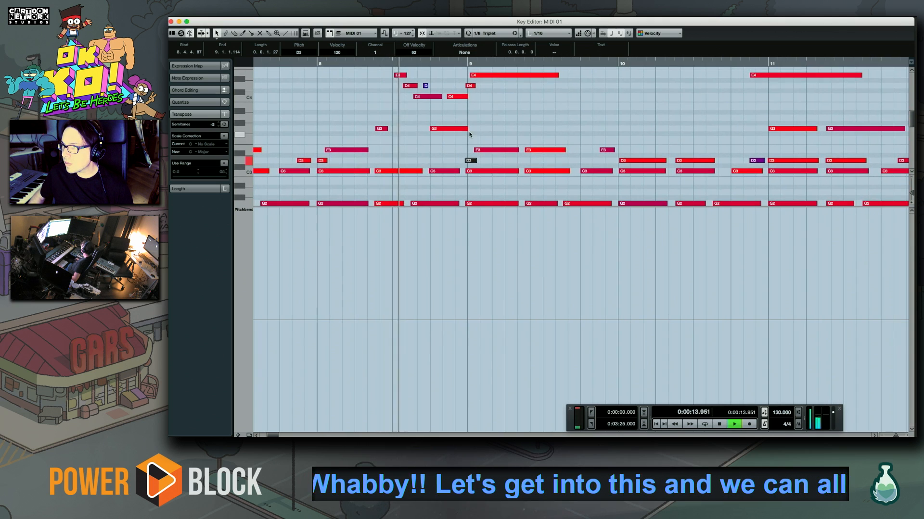
pyautogui.moveTo(491, 103); pyautogui.dragTo(450, 172)
pyautogui.moveTo(529, 148); pyautogui.dragTo(589, 115)
pyautogui.moveTo(664, 145); pyautogui.dragTo(497, 154)
pyautogui.press('super+z')
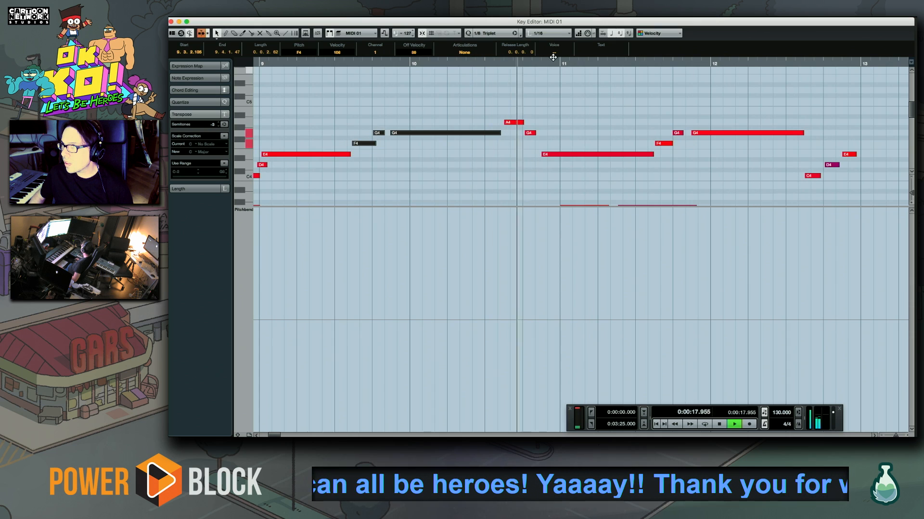
# Set the quantize value to 1/8, quantize the E4, F4 and G4 melody phrase around bar 11, and close the Key Editor
pyautogui.click(491, 33)
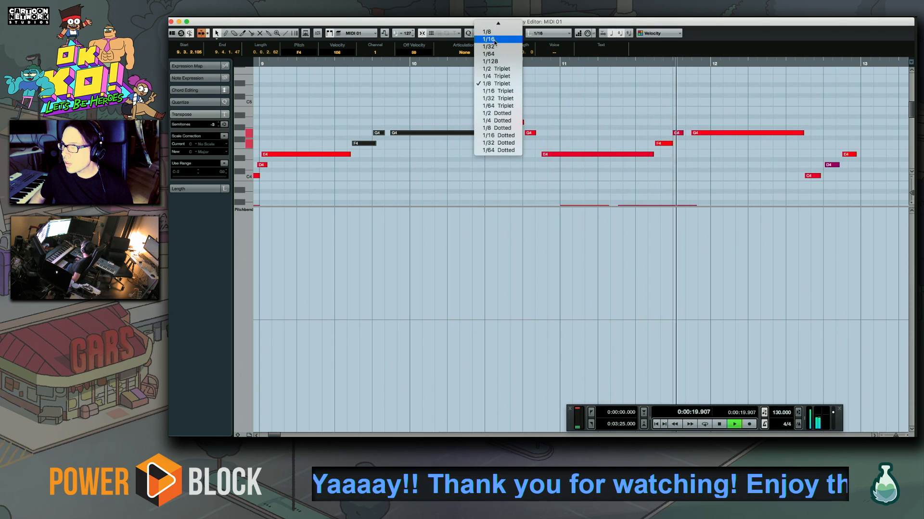
pyautogui.click(492, 33)
pyautogui.moveTo(579, 103); pyautogui.dragTo(714, 180)
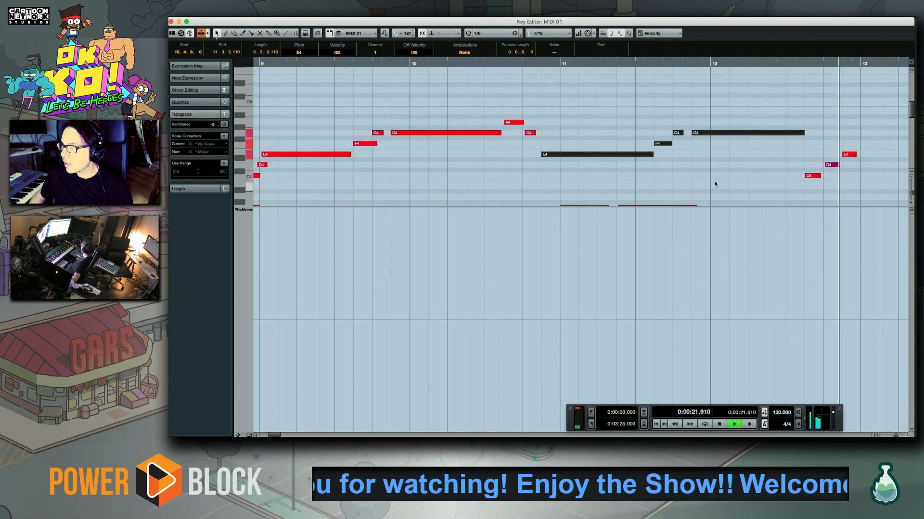
pyautogui.moveTo(652, 173); pyautogui.dragTo(624, 172)
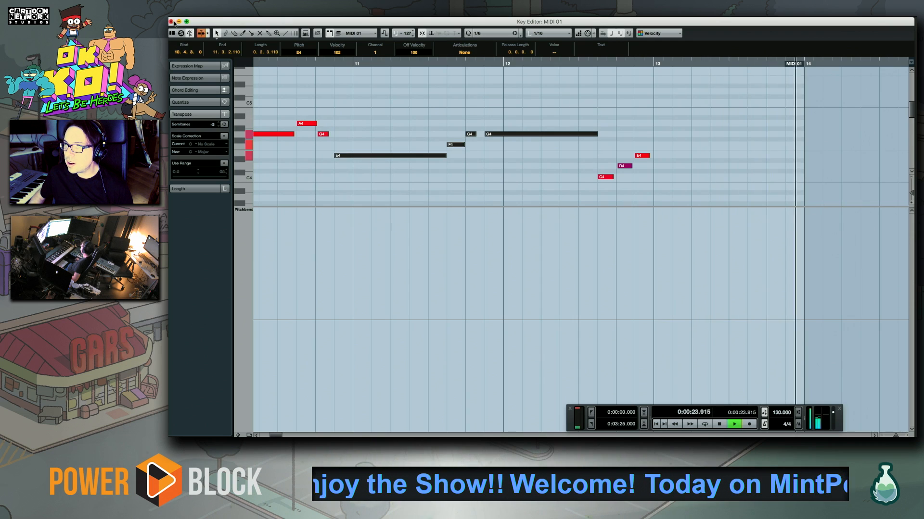
pyautogui.click(171, 22)
pyautogui.press('space')
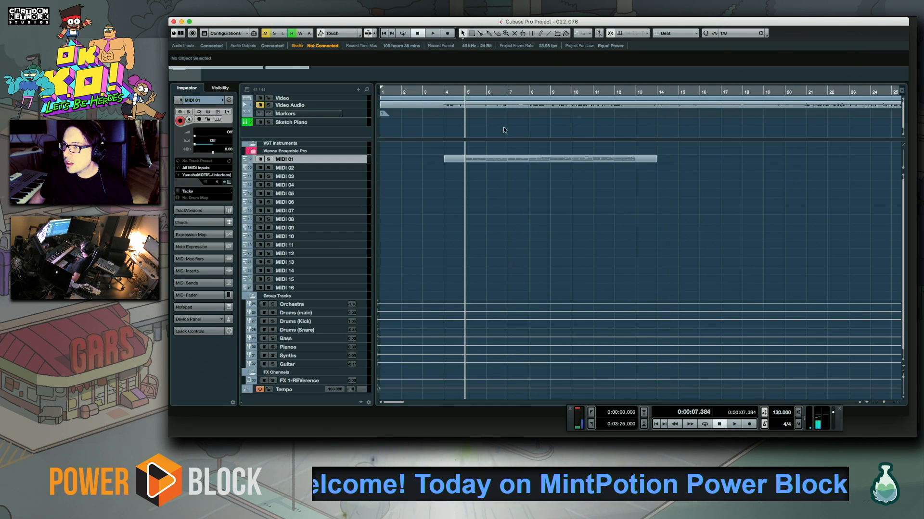
# Select track MIDI 02 and open its patch list at the MOTIF XS PRE 1 bank
pyautogui.click(341, 167)
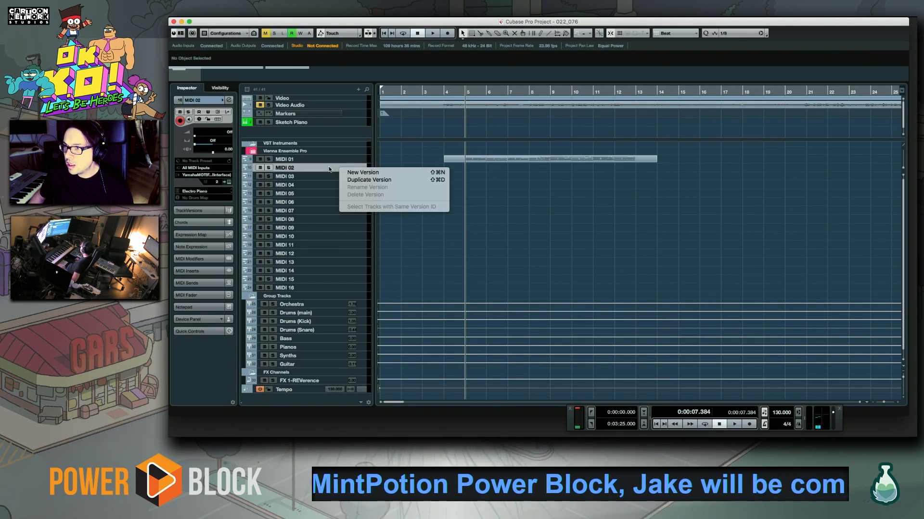
pyautogui.click(339, 167)
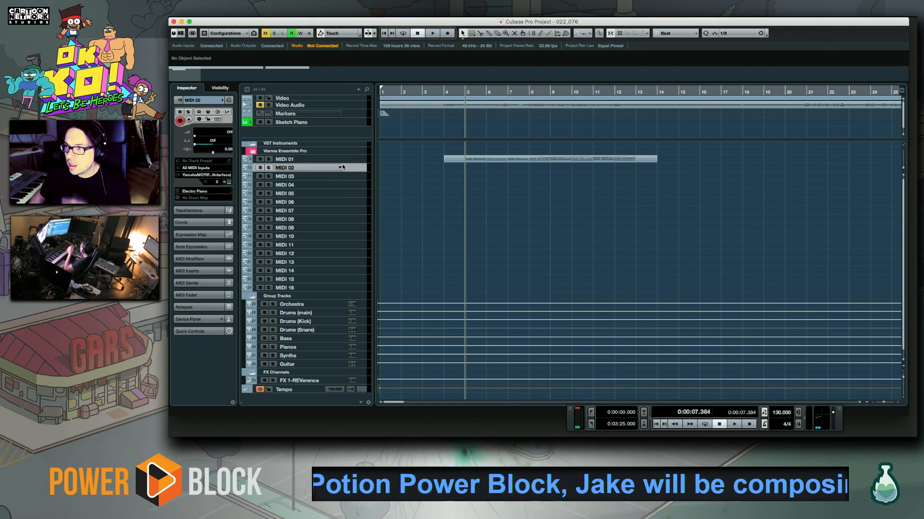
pyautogui.click(205, 192)
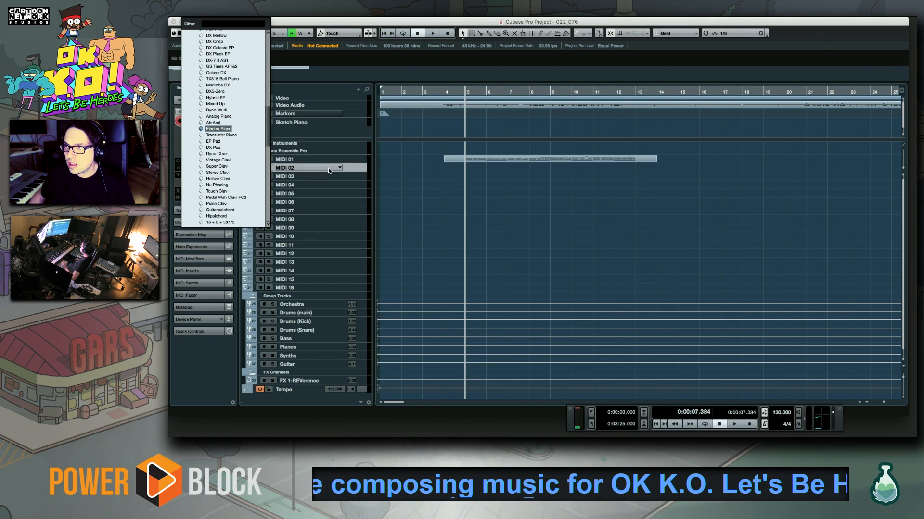
pyautogui.click(352, 169)
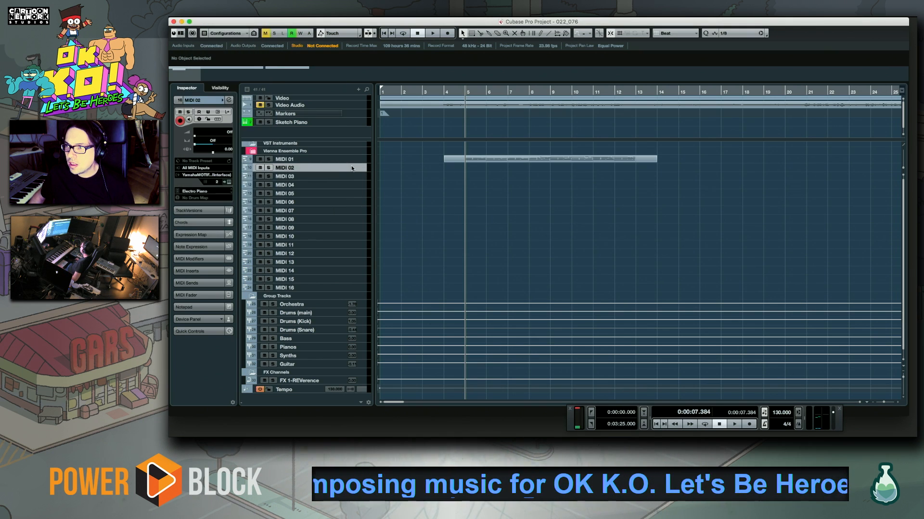
pyautogui.click(200, 192)
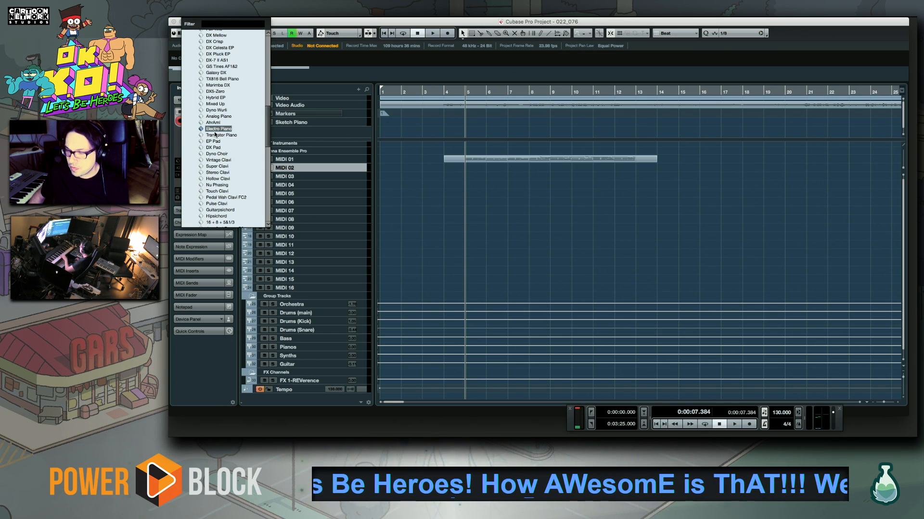
pyautogui.scroll(5, 211, 125)
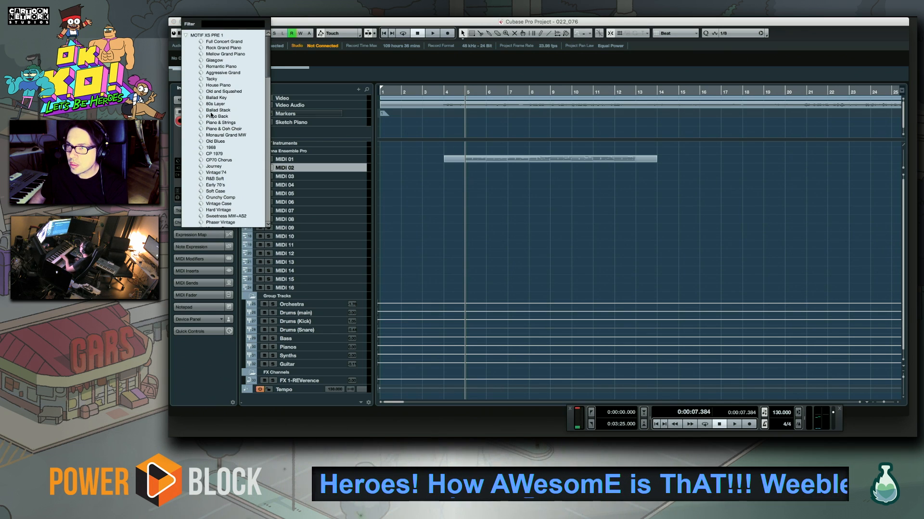
# Look through the MOTIF XS PRE 3 and MOTIF XS PRE 2 banks for a sound for MIDI 02
pyautogui.click(187, 35)
pyautogui.click(187, 47)
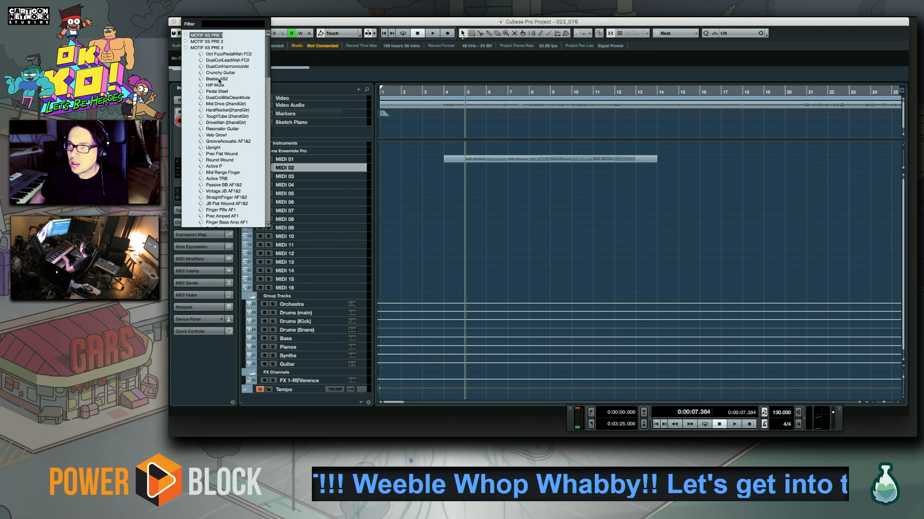
pyautogui.click(186, 47)
pyautogui.click(187, 41)
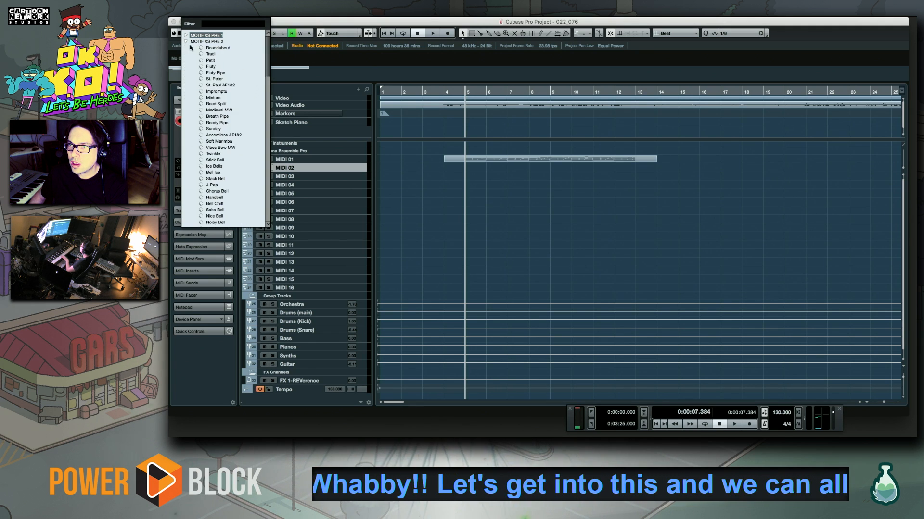
pyautogui.scroll(-10, 213, 152)
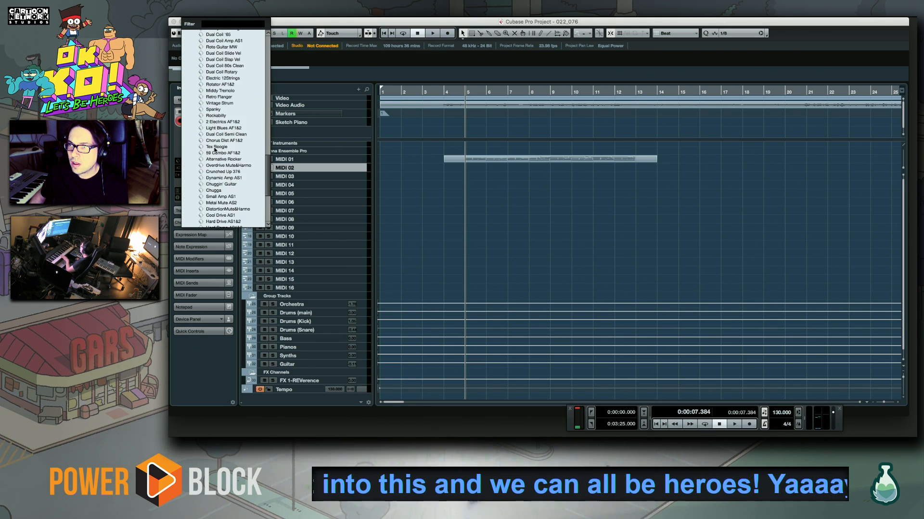
pyautogui.scroll(-8, 221, 131)
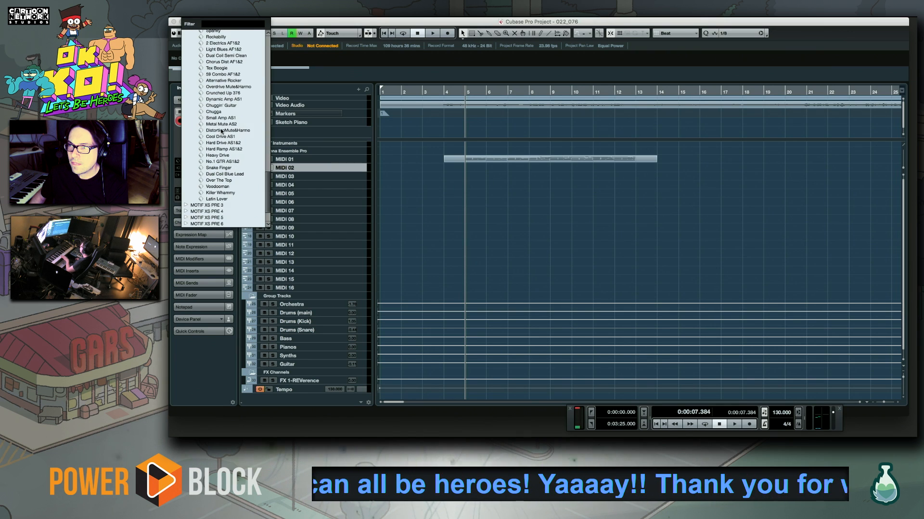
pyautogui.scroll(15, 220, 130)
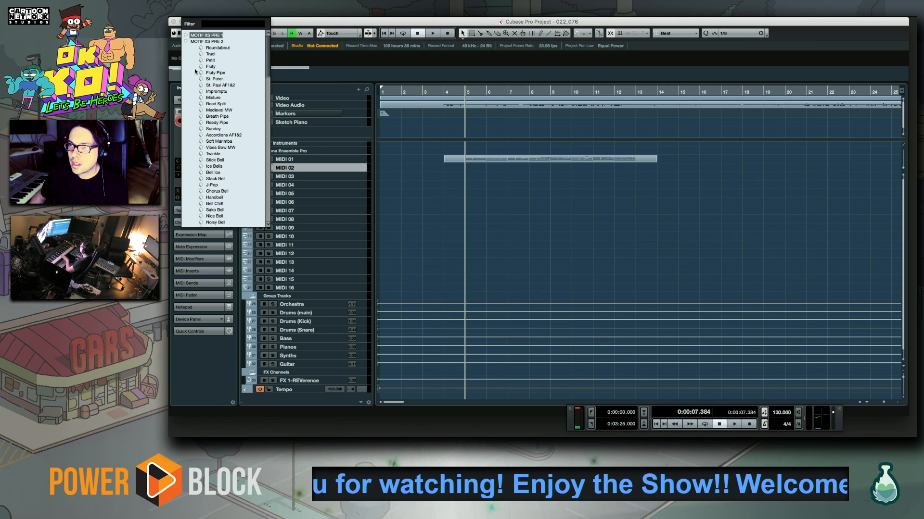
# Look through the MOTIF XS PRE 3 and MOTIF XS PRE 4 banks for a lead sound for MIDI 02
pyautogui.click(185, 41)
pyautogui.click(187, 48)
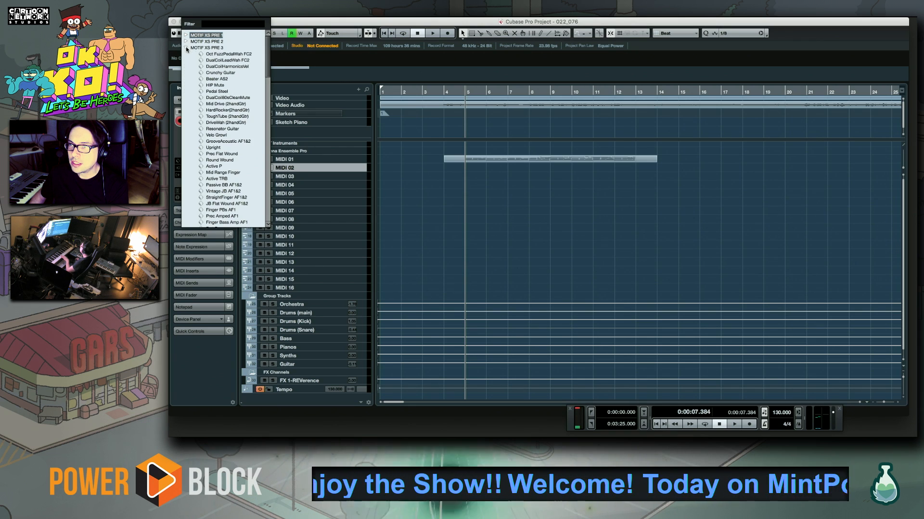
pyautogui.moveTo(269, 68)
pyautogui.mouseDown()
pyautogui.moveTo(272, 218)
pyautogui.moveTo(254, 58)
pyautogui.mouseUp()
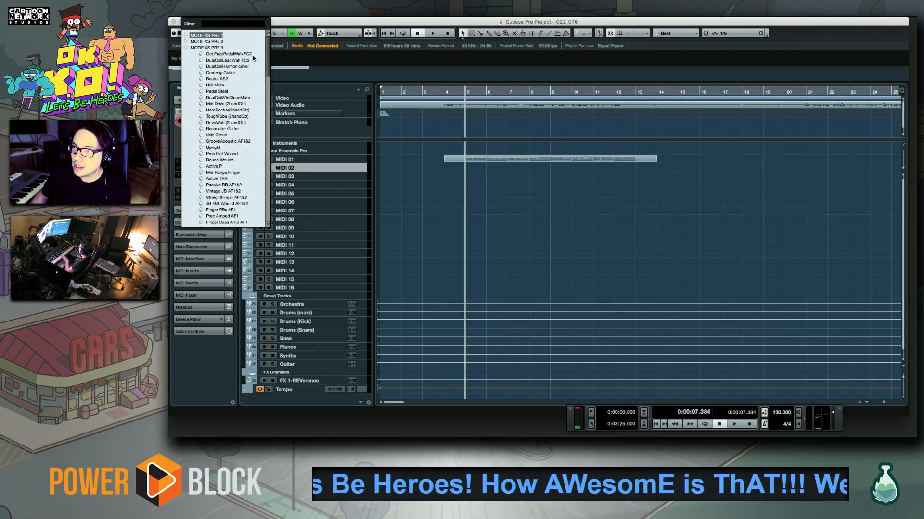
pyautogui.click(188, 48)
pyautogui.click(191, 54)
pyautogui.moveTo(268, 68); pyautogui.dragTo(281, 214)
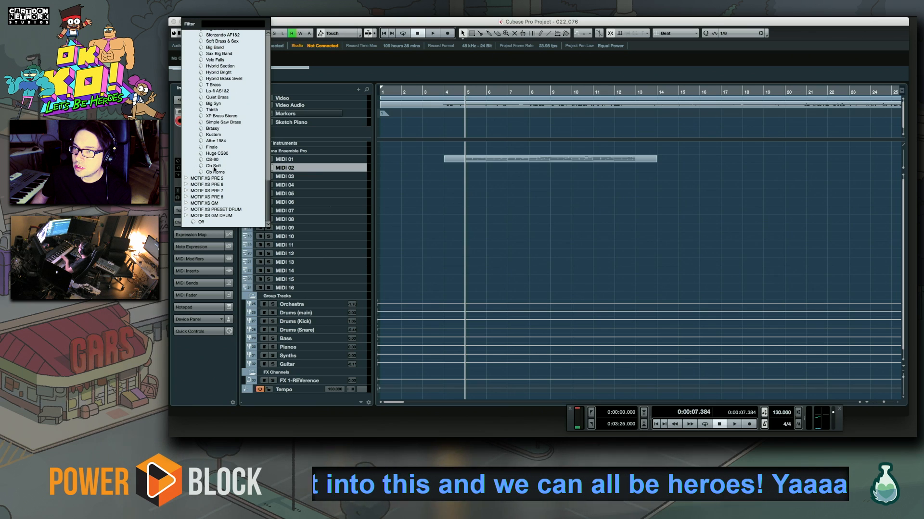
# Audition the PWM Lead patch from the MOTIF XS PRE 5 bank on MIDI 02 and assign Dynamic Mini instead
pyautogui.click(186, 179)
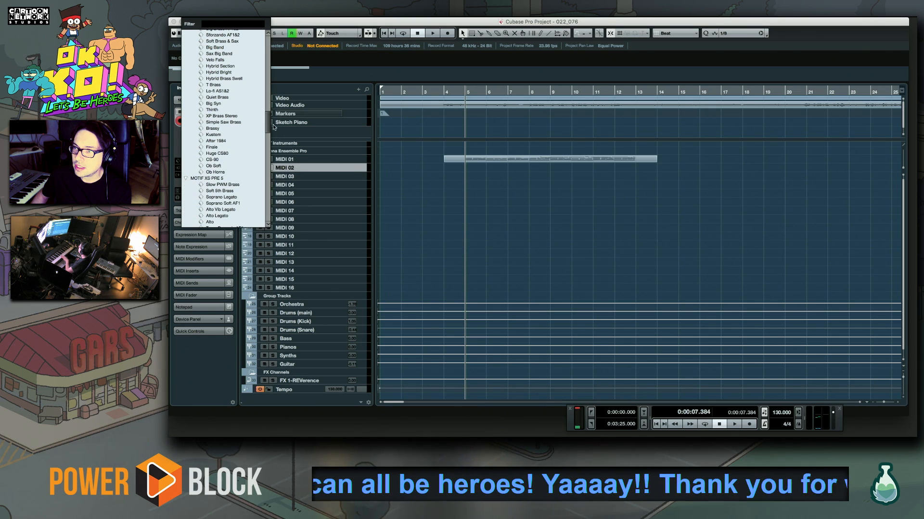
pyautogui.moveTo(266, 125); pyautogui.dragTo(257, 180)
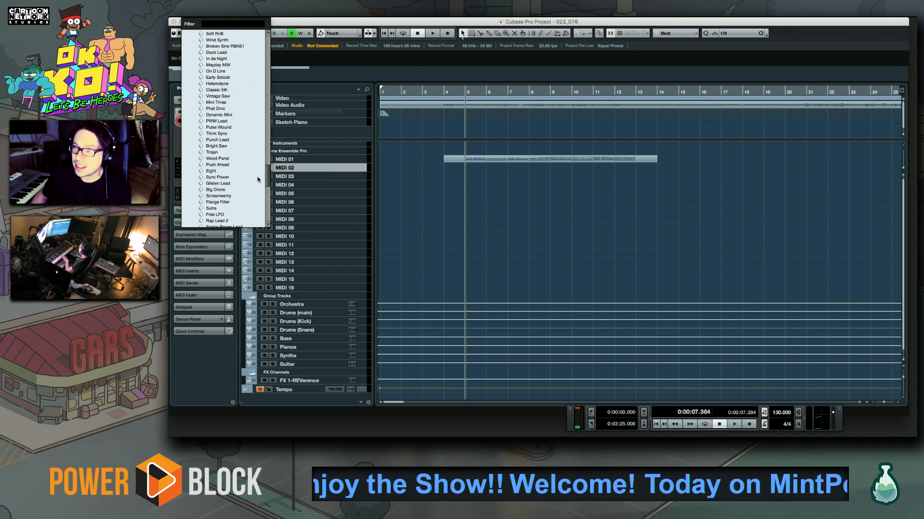
pyautogui.click(218, 121)
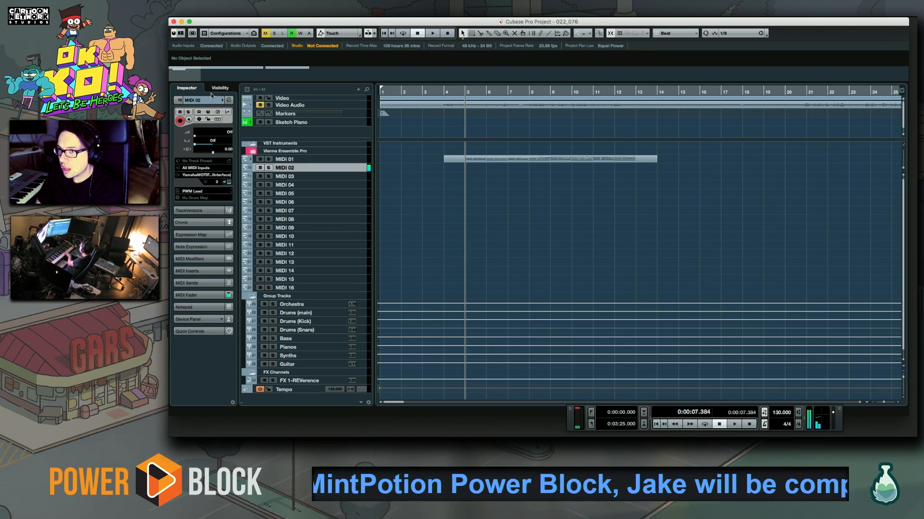
pyautogui.click(196, 191)
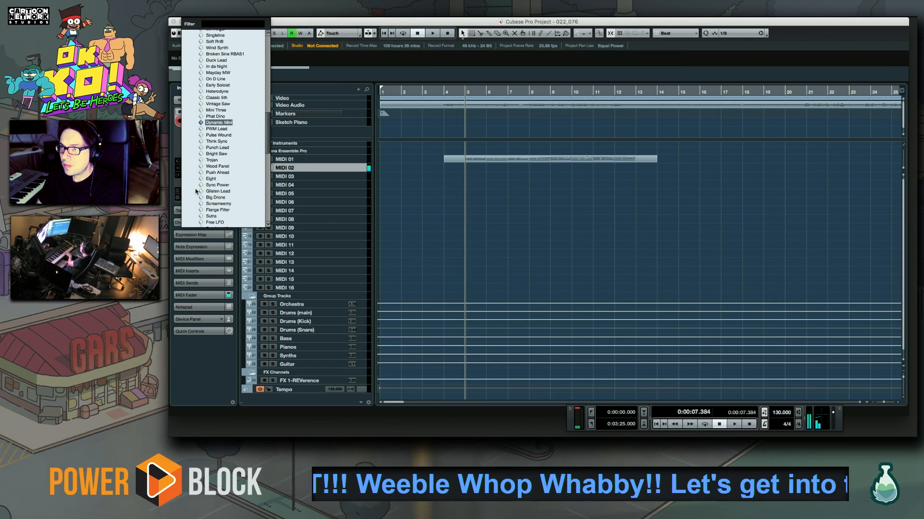
pyautogui.click(214, 124)
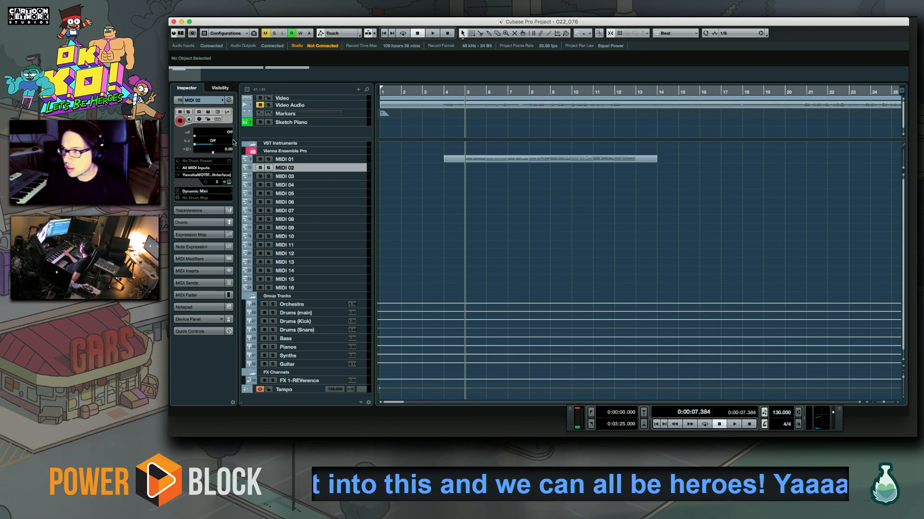
pyautogui.press('space')
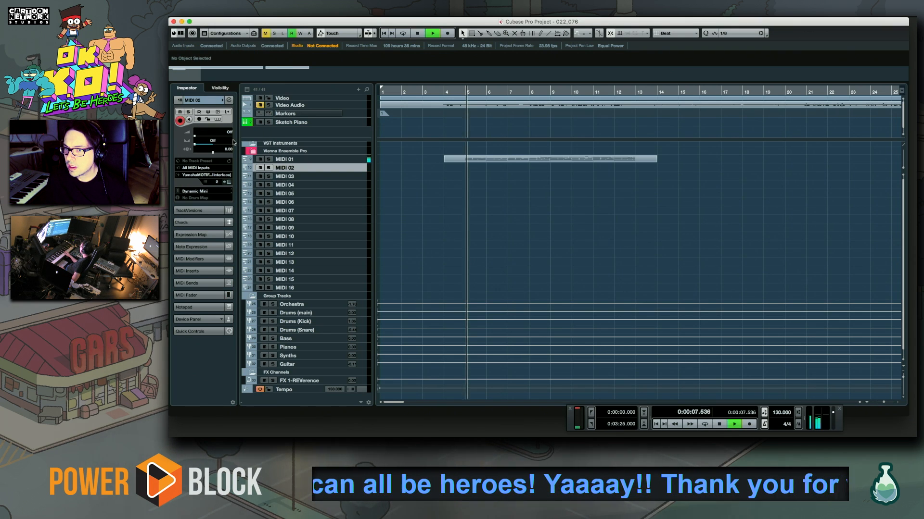
pyautogui.press('space')
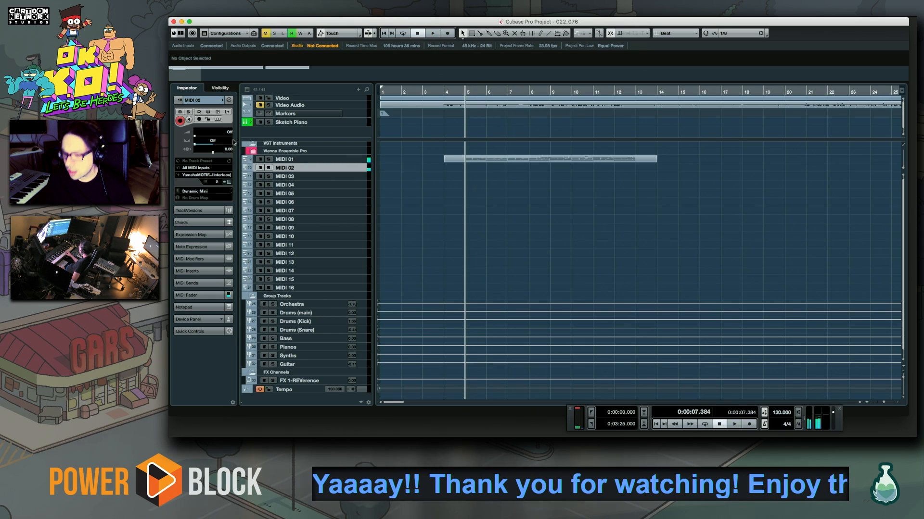
pyautogui.press('KP_Multiply')
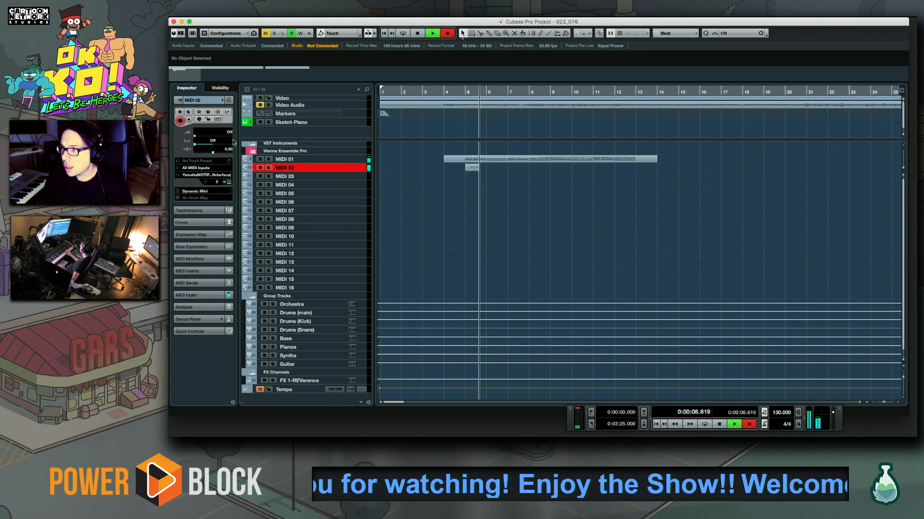
pyautogui.press('space')
pyautogui.press('Delete')
# Record the lead melody on MIDI 02 from bar 5 to just before bar 13 and open the part in the Key Editor
pyautogui.press('KP_Multiply')
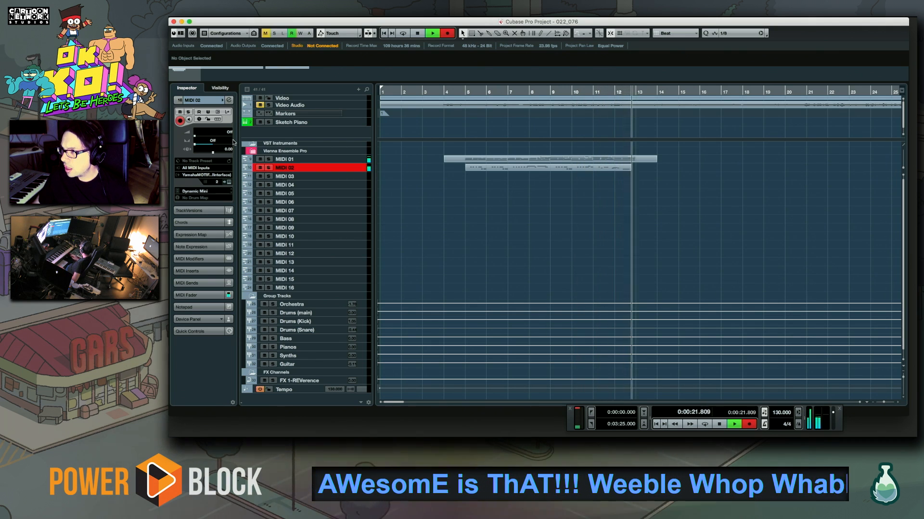
pyautogui.press('space')
pyautogui.click(596, 92)
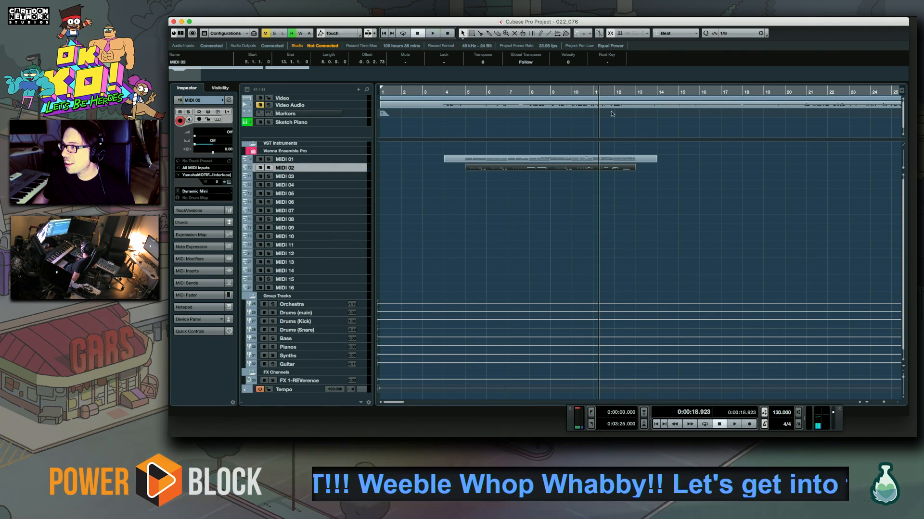
pyautogui.press('space')
pyautogui.doubleClick(610, 168)
pyautogui.press('space')
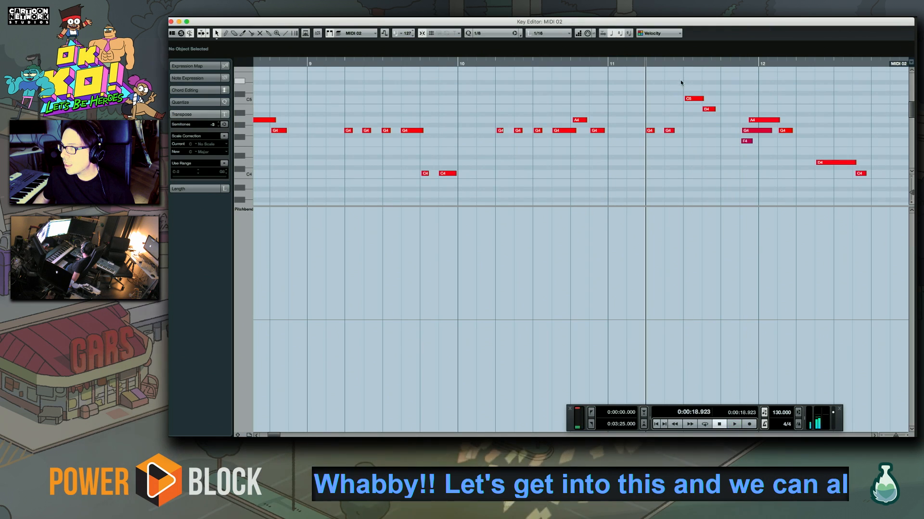
# Move the B4 note in bar 11 down to G4 at 11.3.3.0 and play back the passage into bar 12
pyautogui.moveTo(706, 110); pyautogui.dragTo(703, 128)
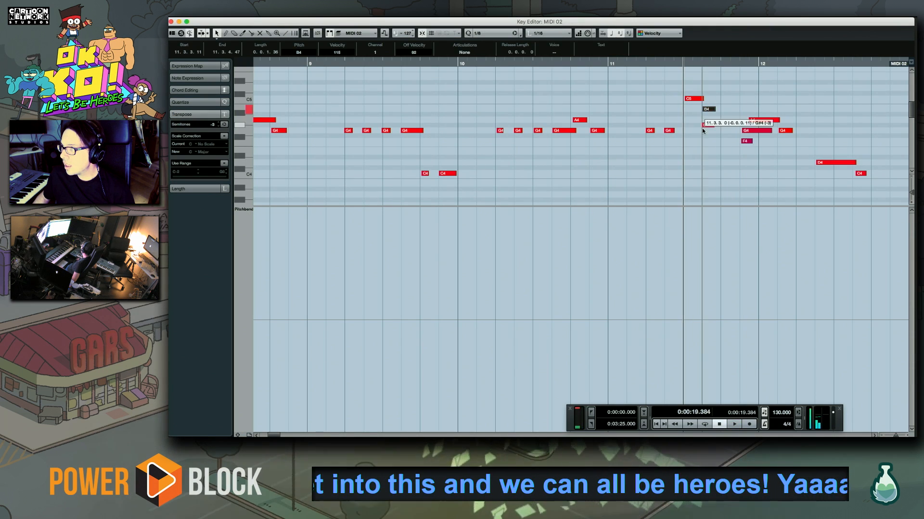
pyautogui.press('space')
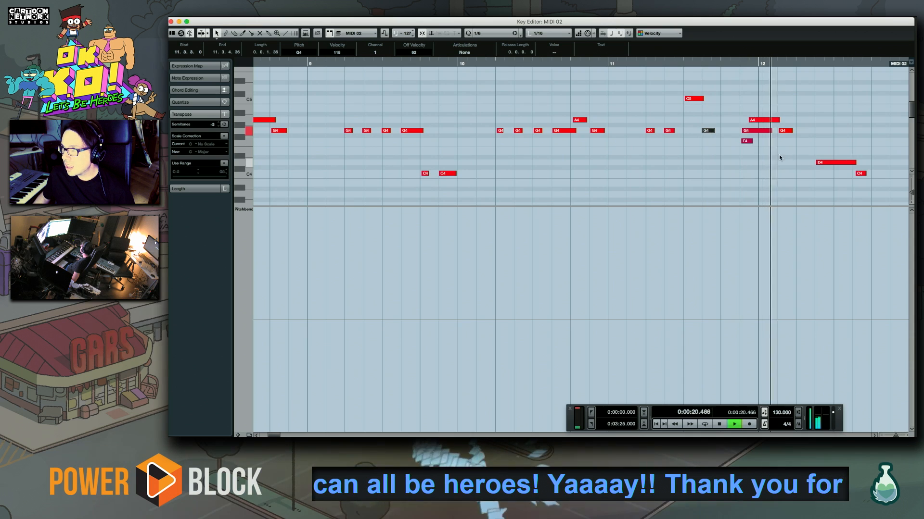
pyautogui.hscroll(5, 531, 144)
pyautogui.click(526, 65)
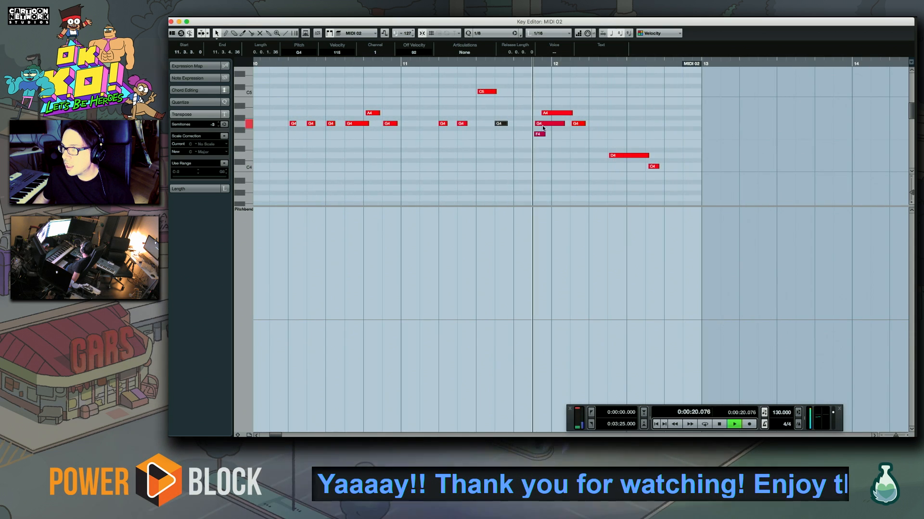
pyautogui.press('space')
# Overdub a short E4 at 12.2.3.0 and trim the start of the bar 12 D4 note to 12.2.3.67
pyautogui.click(613, 157)
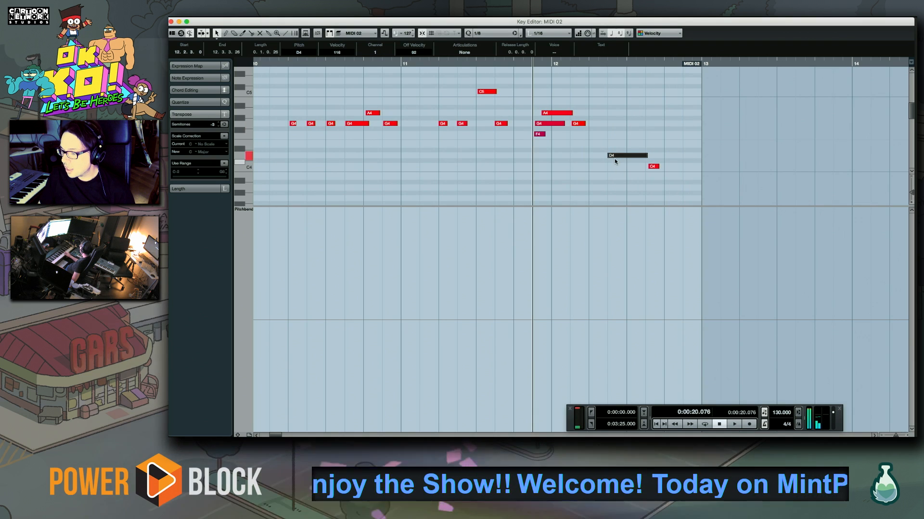
pyautogui.press('KP_Multiply')
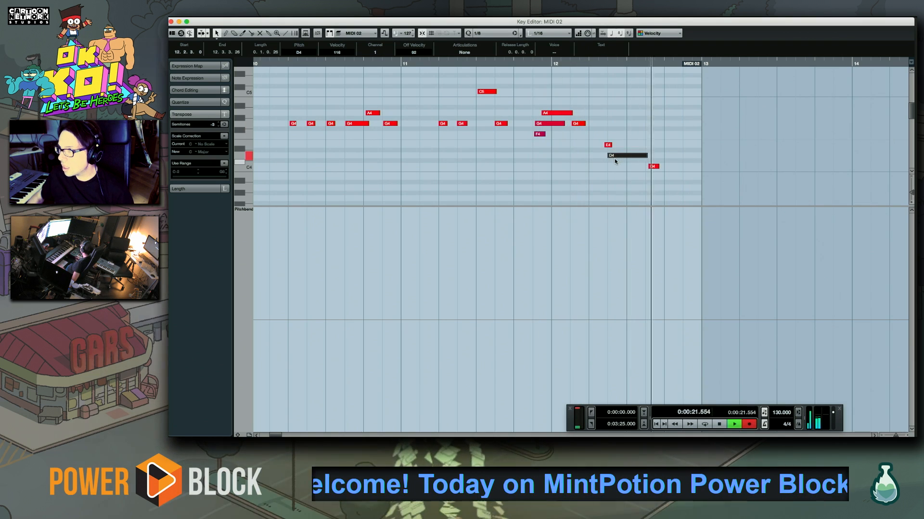
pyautogui.press('space')
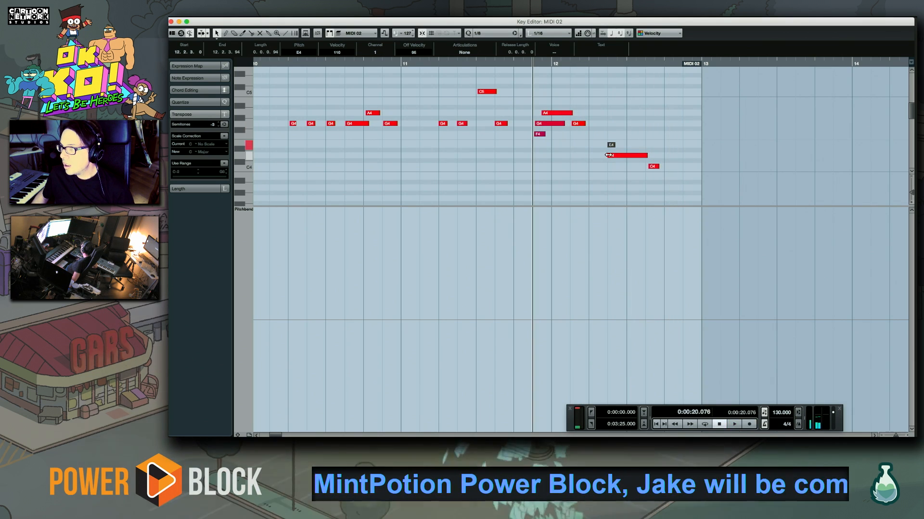
pyautogui.moveTo(612, 154); pyautogui.dragTo(617, 154)
pyautogui.press('space')
pyautogui.press('space')
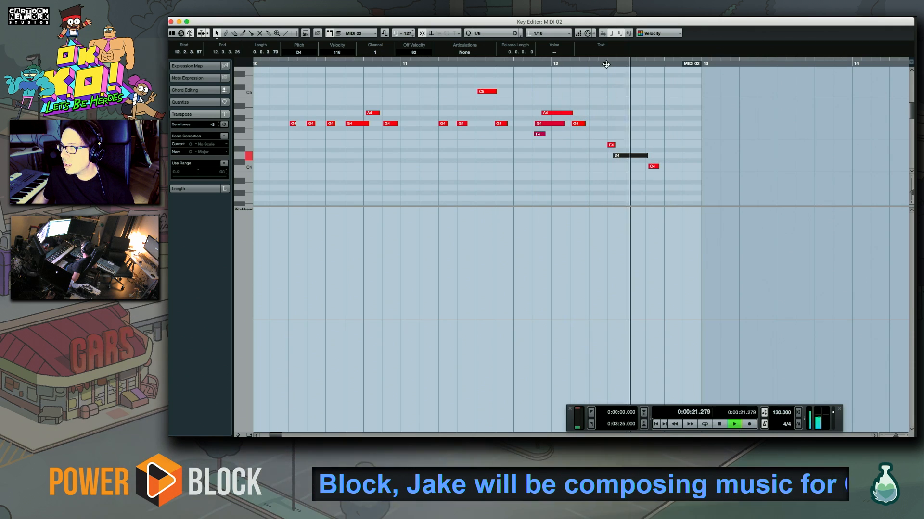
pyautogui.click(605, 126)
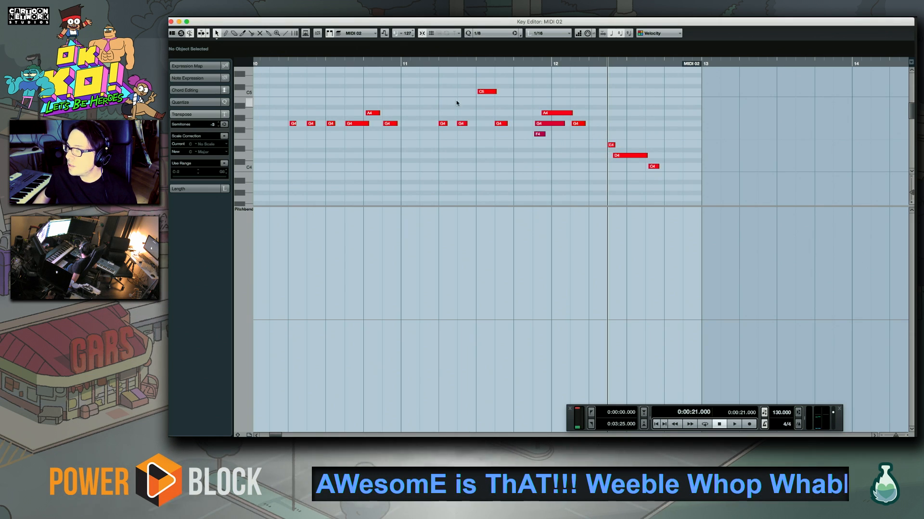
# Delete the stray F4 note just before bar 12 and quantize the G4 note that overlapped it
pyautogui.click(538, 133)
pyautogui.press('Delete')
pyautogui.click(541, 125)
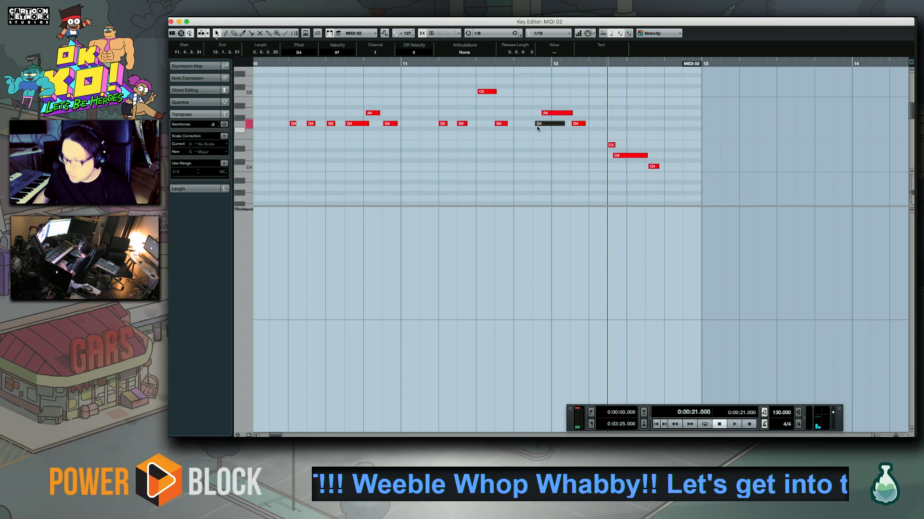
pyautogui.press('q')
# Quantize the first G4 note of the bar 10 phrase and the G4 and C4 notes of the bar 9 phrase
pyautogui.click(290, 63)
pyautogui.click(293, 124)
pyautogui.press('q')
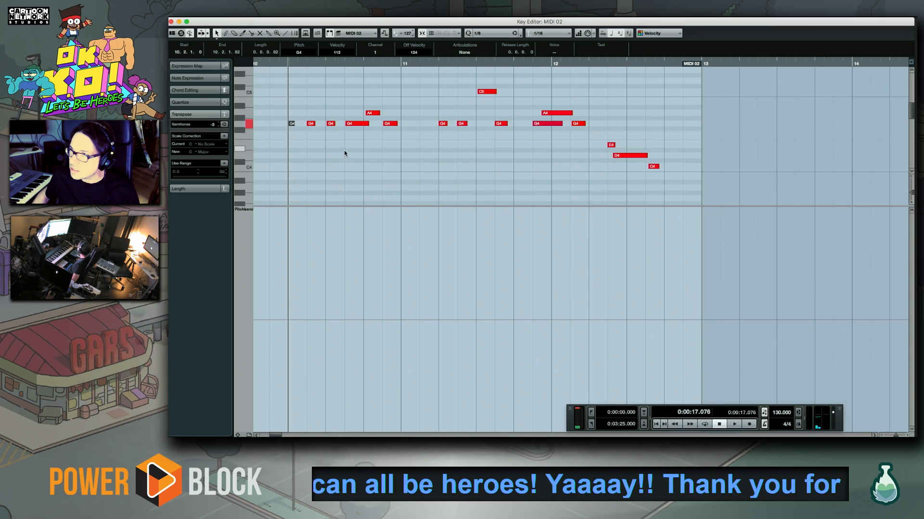
pyautogui.moveTo(288, 97); pyautogui.dragTo(401, 140)
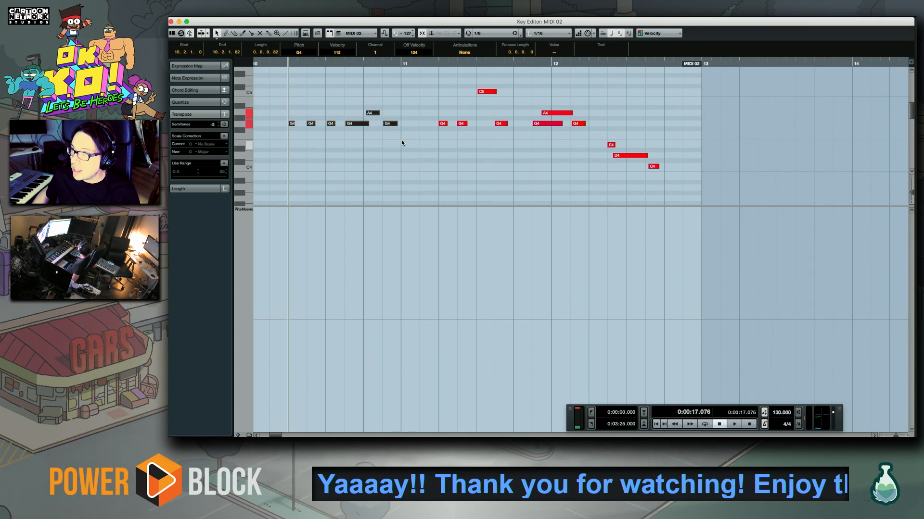
pyautogui.hscroll(-5, 620, 161)
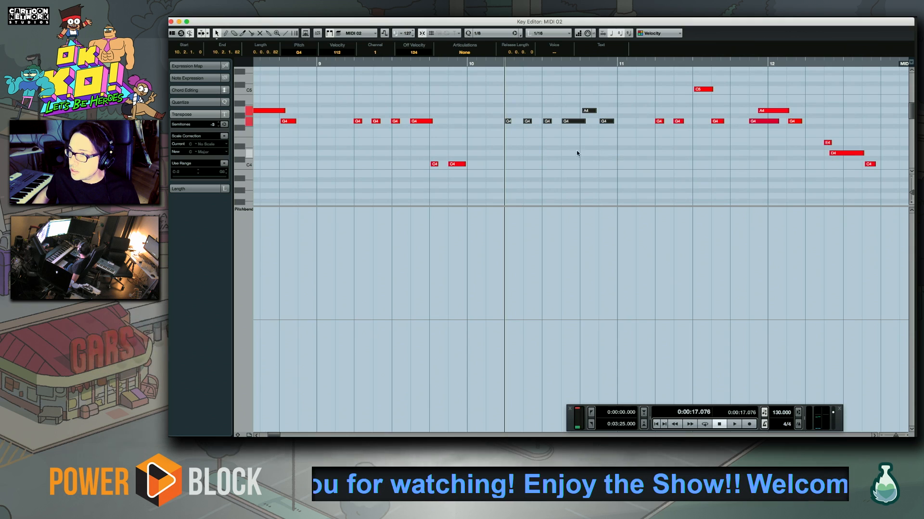
pyautogui.moveTo(333, 103); pyautogui.dragTo(469, 173)
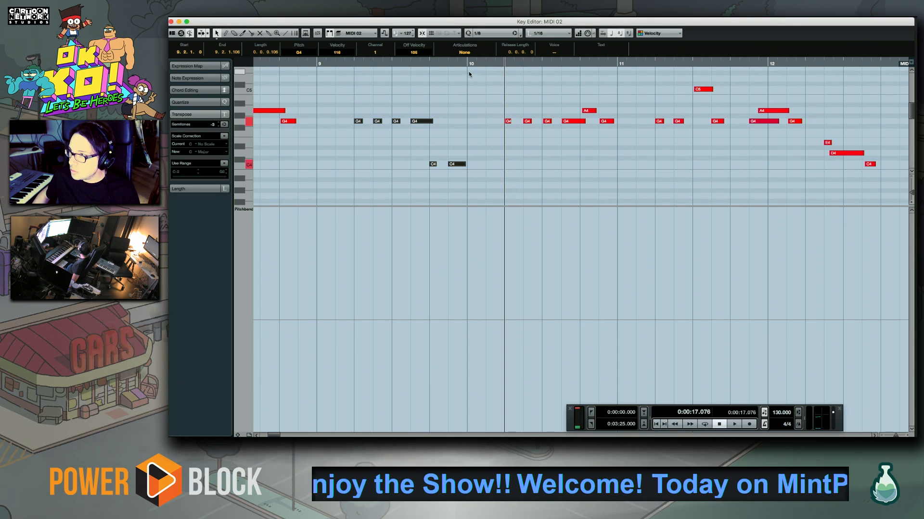
# Play back the edited lead melody from bar 10 through bar 12 and close the Key Editor
pyautogui.press('space')
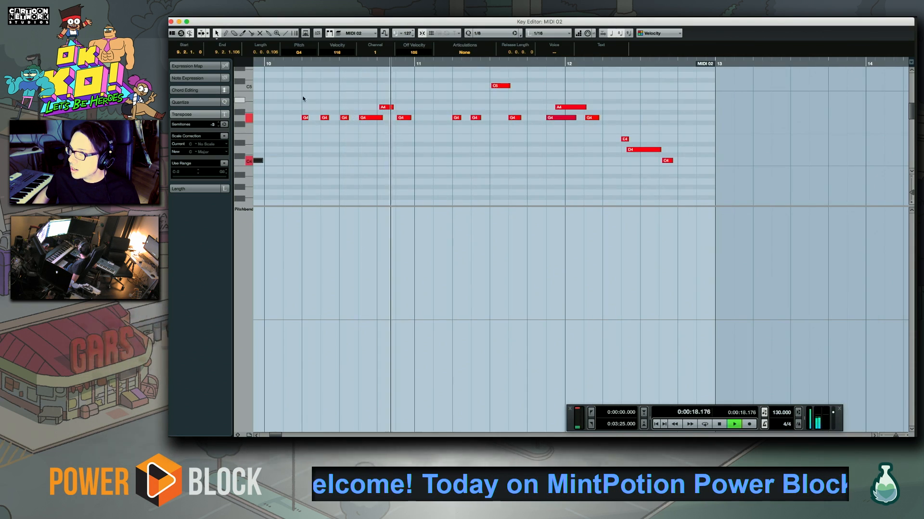
pyautogui.click(285, 88)
pyautogui.moveTo(286, 88); pyautogui.dragTo(402, 145)
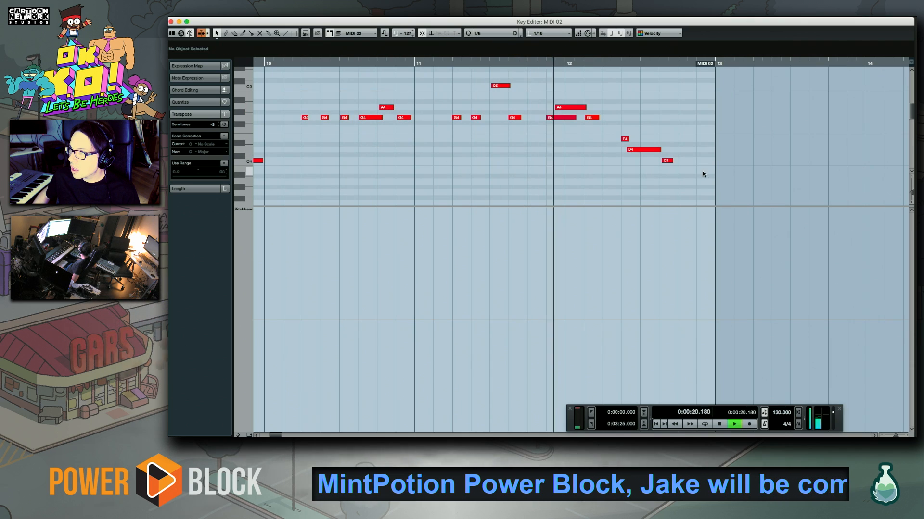
pyautogui.click(548, 64)
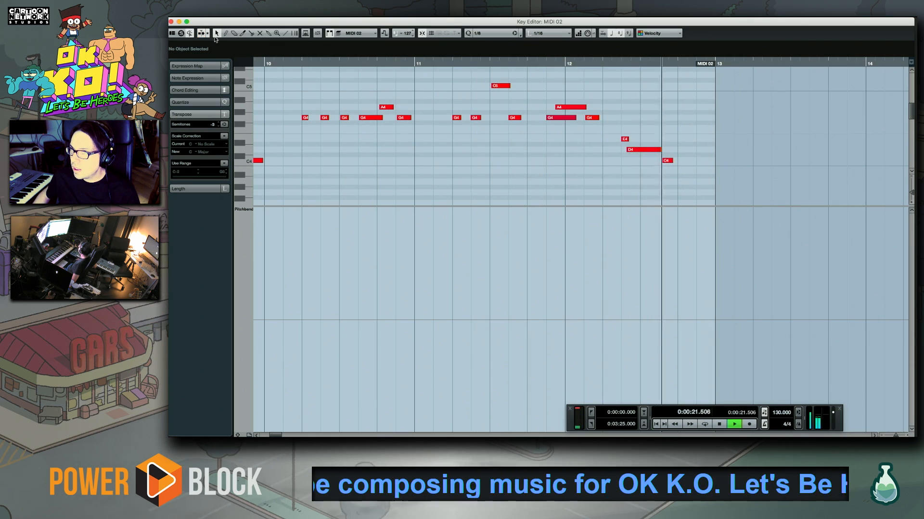
pyautogui.press('space')
pyautogui.click(171, 22)
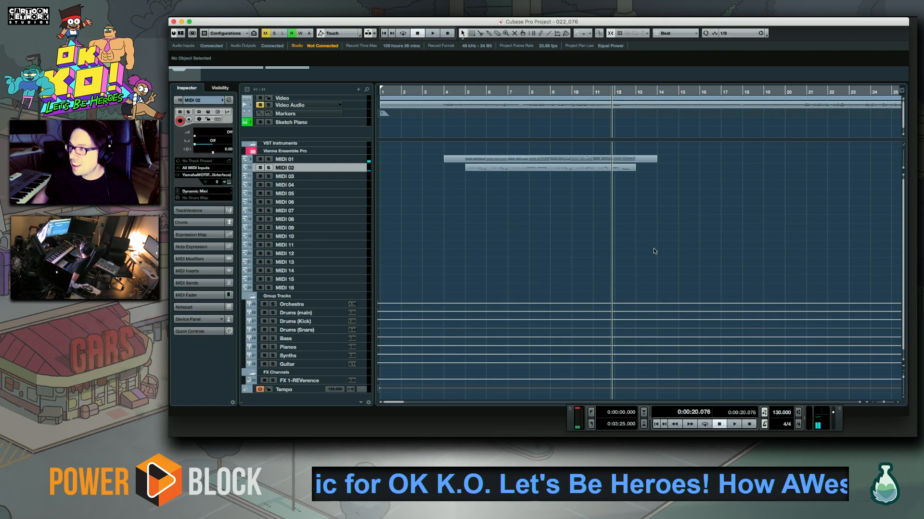
# Play back briefly from bar 12 and record a rhythmic piano chord part on MIDI 01 from bar 12 through bar 17
pyautogui.click(624, 92)
pyautogui.press('space')
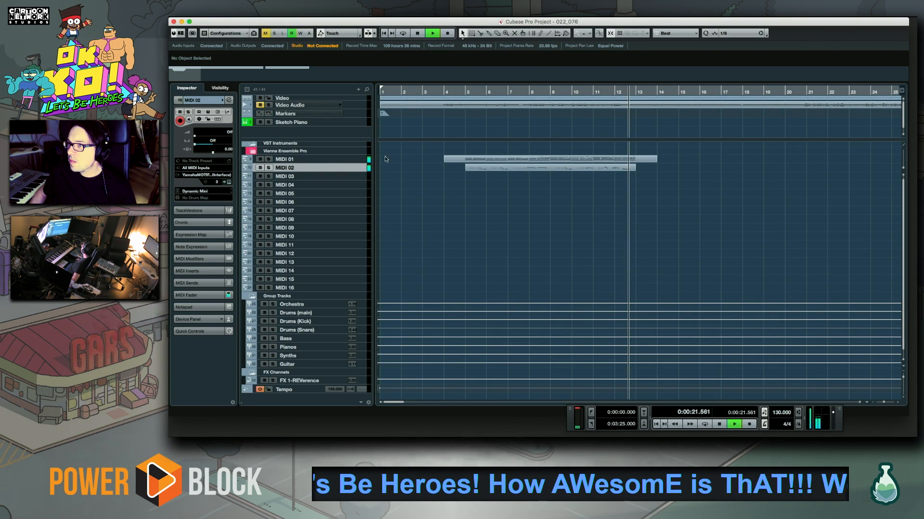
pyautogui.press('space')
pyautogui.click(359, 158)
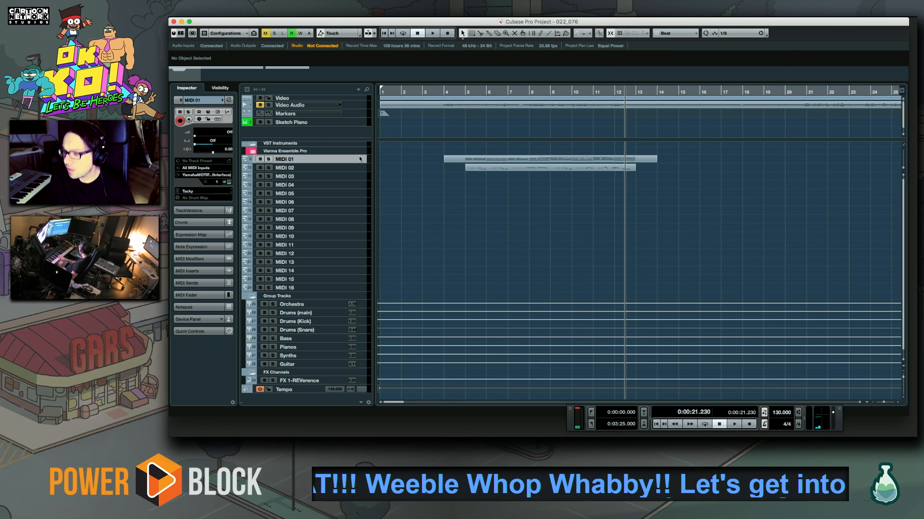
pyautogui.press('KP_Multiply')
pyautogui.press('space')
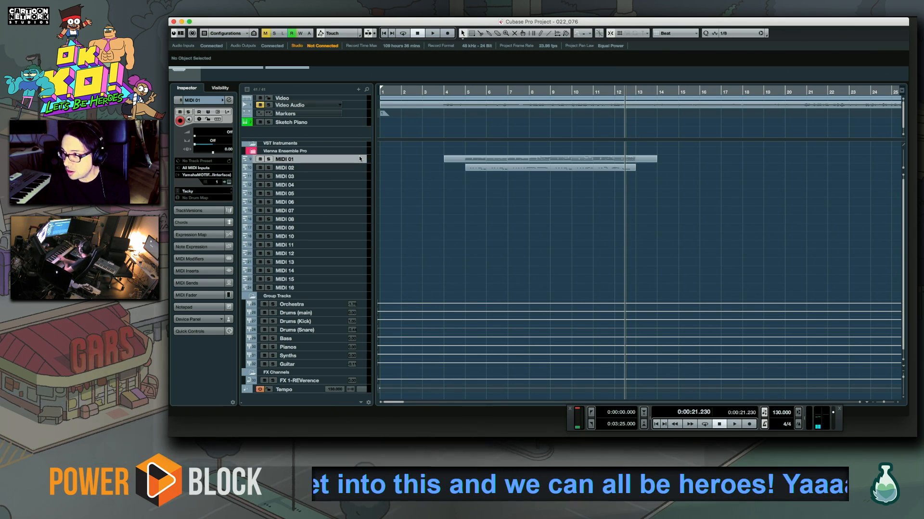
pyautogui.press('KP_Multiply')
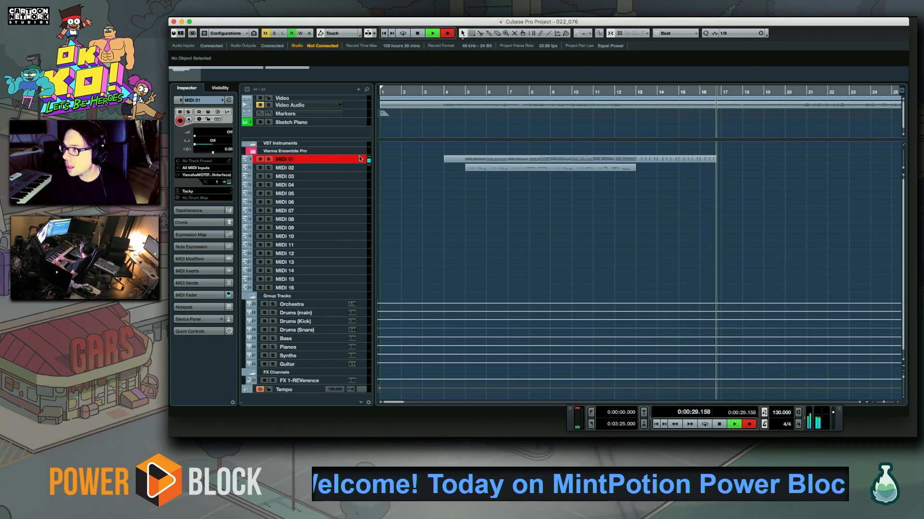
pyautogui.press('space')
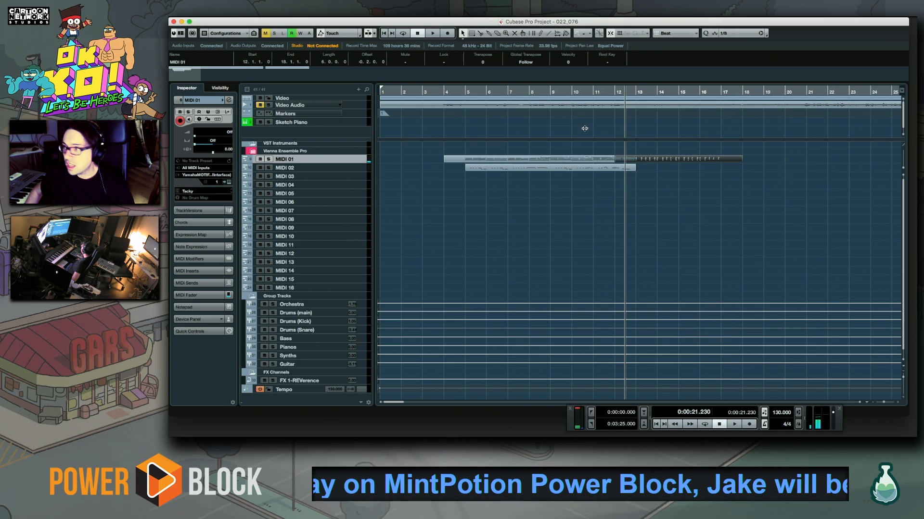
# Quantize the new MIDI 01 piano part to 1/16 in the Key Editor and close the editor
pyautogui.doubleClick(651, 162)
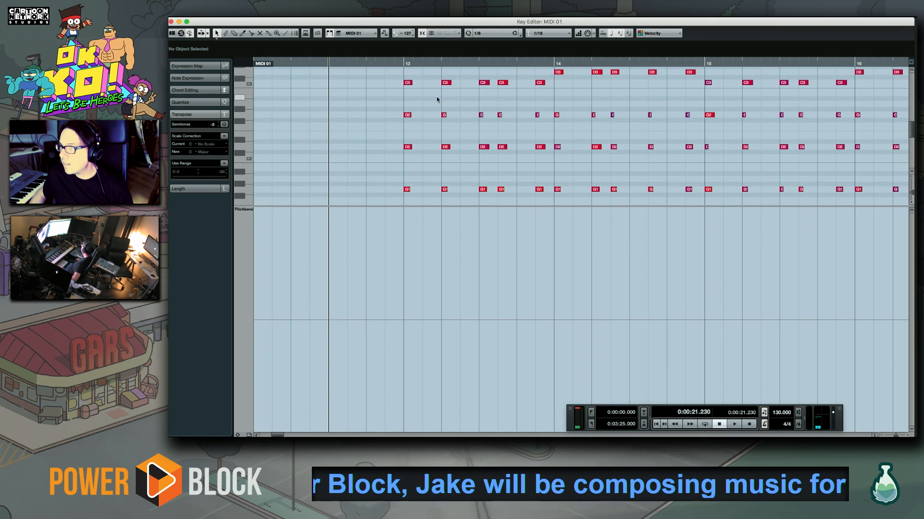
pyautogui.click(483, 33)
pyautogui.click(485, 39)
pyautogui.press('q')
pyautogui.click(403, 62)
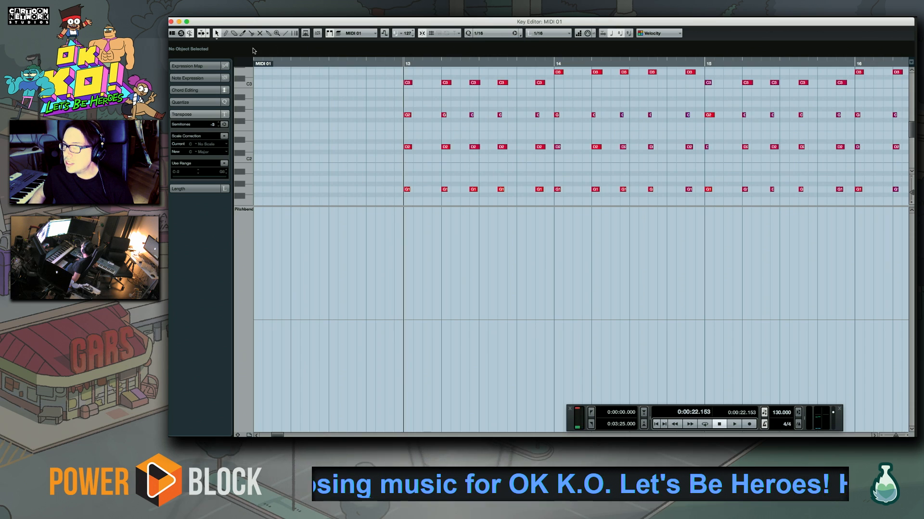
pyautogui.click(171, 22)
pyautogui.press('g')
pyautogui.press('g')
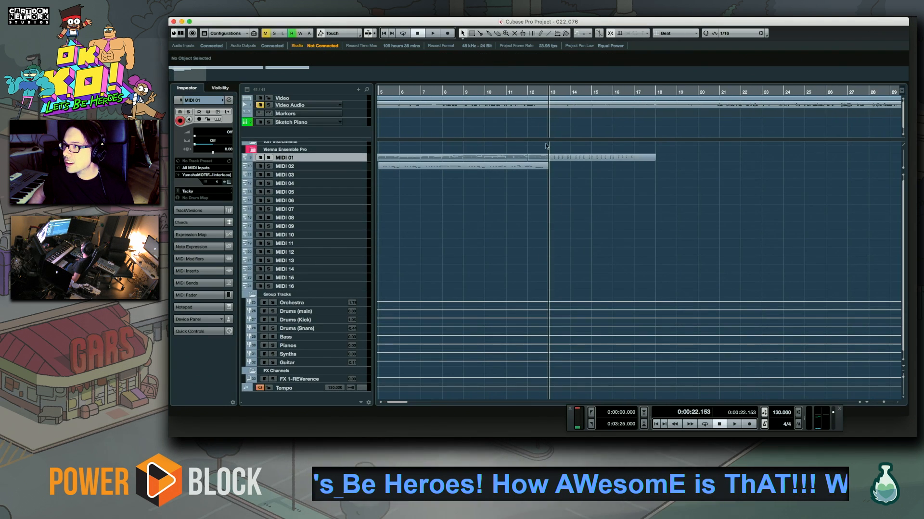
# Audition the piano from bar 12 and record a new lead melody over it on MIDI 02 from bar 12 through bar 17
pyautogui.click(531, 92)
pyautogui.press('space')
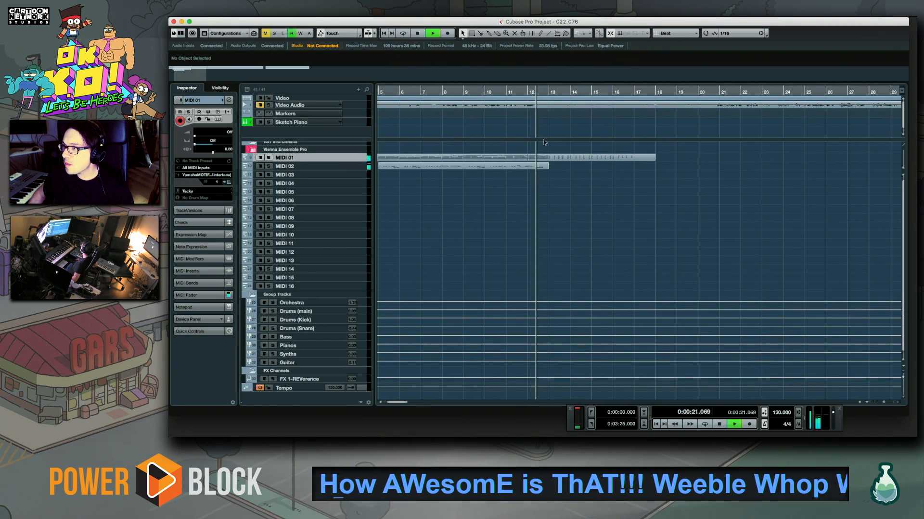
pyautogui.press('space')
pyautogui.click(358, 167)
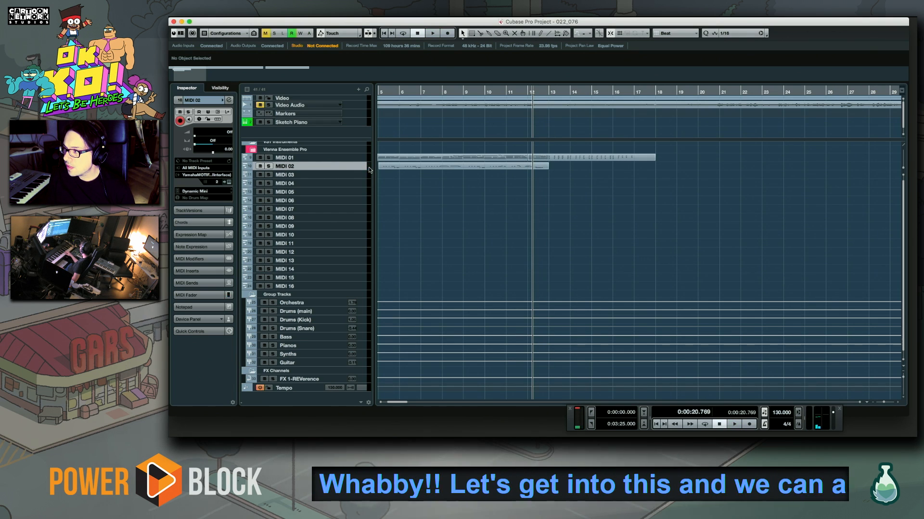
pyautogui.press('space')
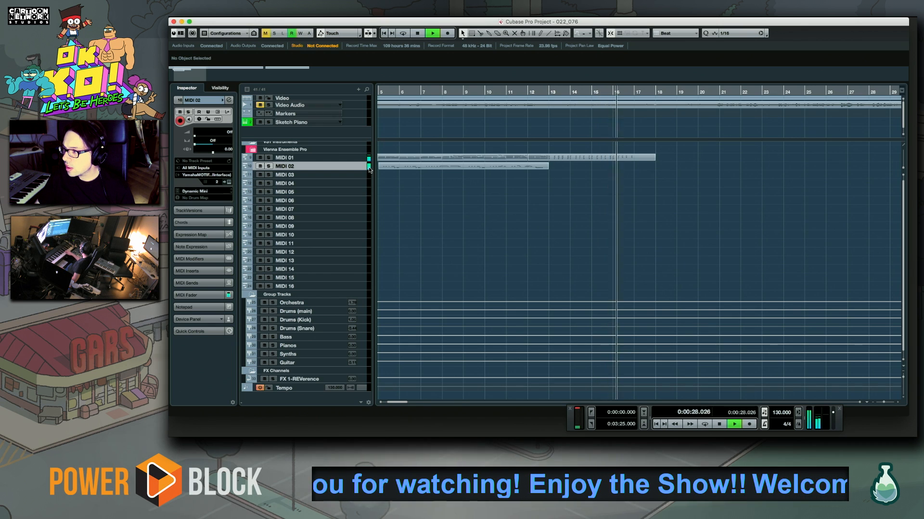
pyautogui.press('space')
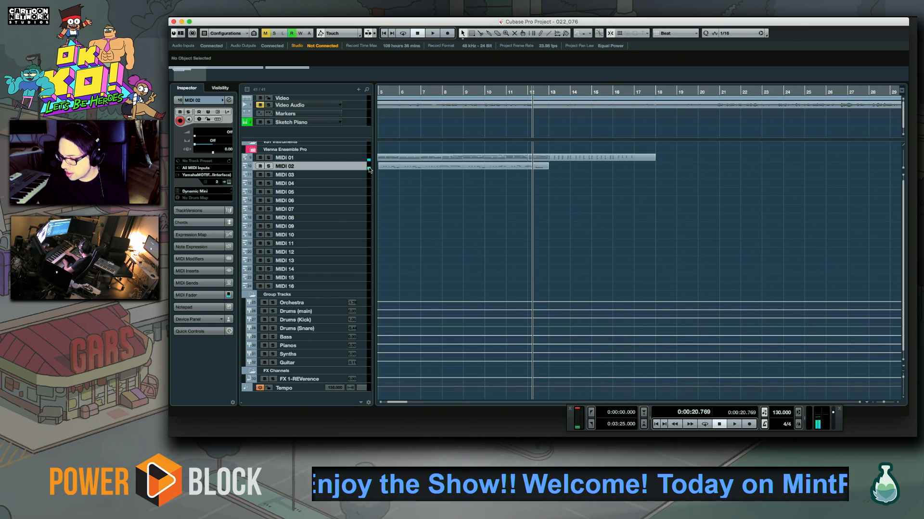
pyautogui.press('KP_Multiply')
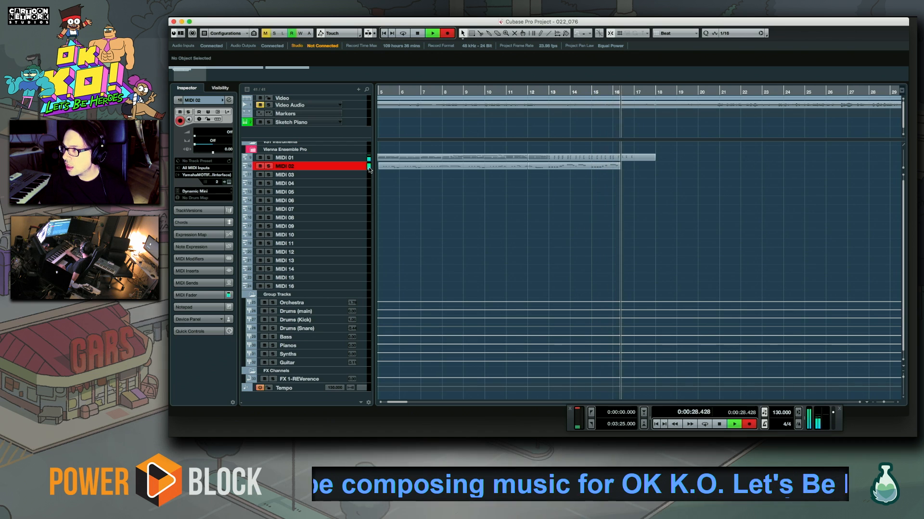
pyautogui.press('space')
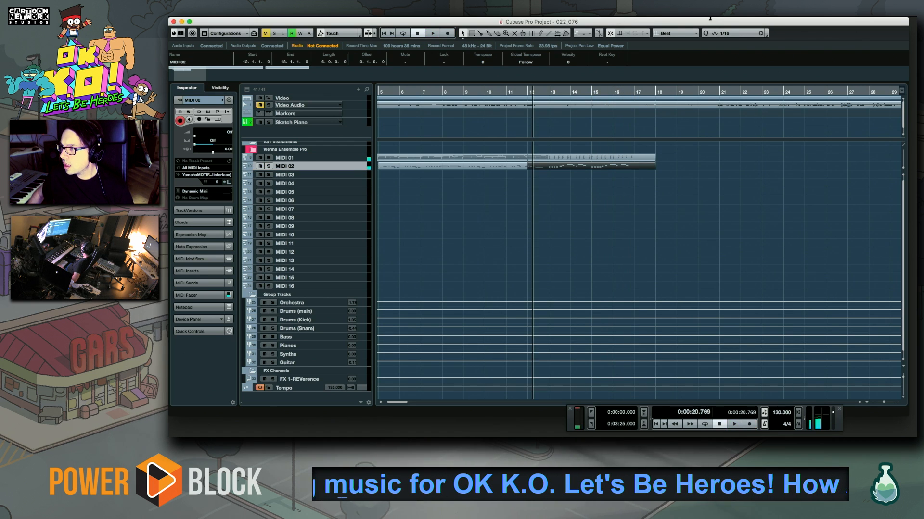
# Open the new MIDI 02 part in the Key Editor, quantize it to 1/16 and delete the stray short E4 in bar 14
pyautogui.doubleClick(564, 168)
pyautogui.press('q')
pyautogui.press('space')
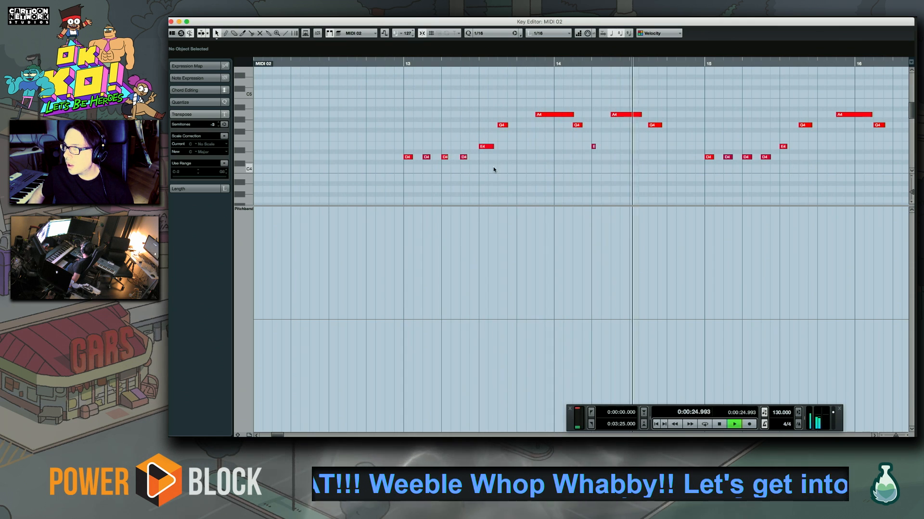
pyautogui.moveTo(572, 163); pyautogui.dragTo(605, 142)
pyautogui.press('Delete')
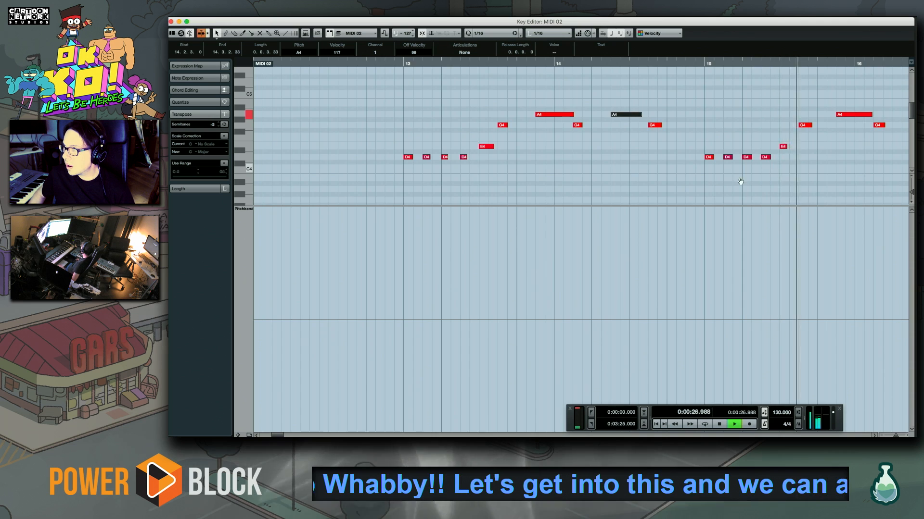
# Delete the last A4 and G4 of the bar 16 phrase and overdub a C5, B4, G4, E4, A4 line there
pyautogui.moveTo(779, 163); pyautogui.dragTo(463, 189)
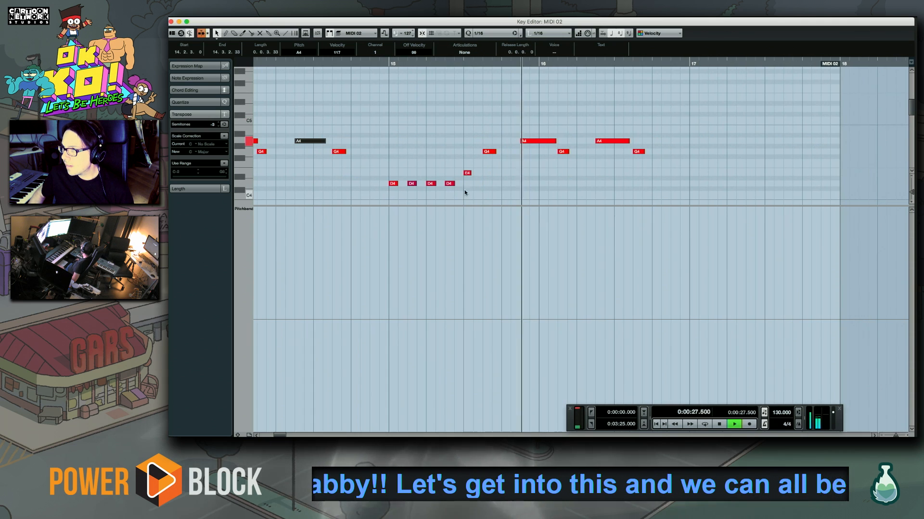
pyautogui.click(501, 63)
pyautogui.press('space')
pyautogui.moveTo(597, 127); pyautogui.dragTo(648, 163)
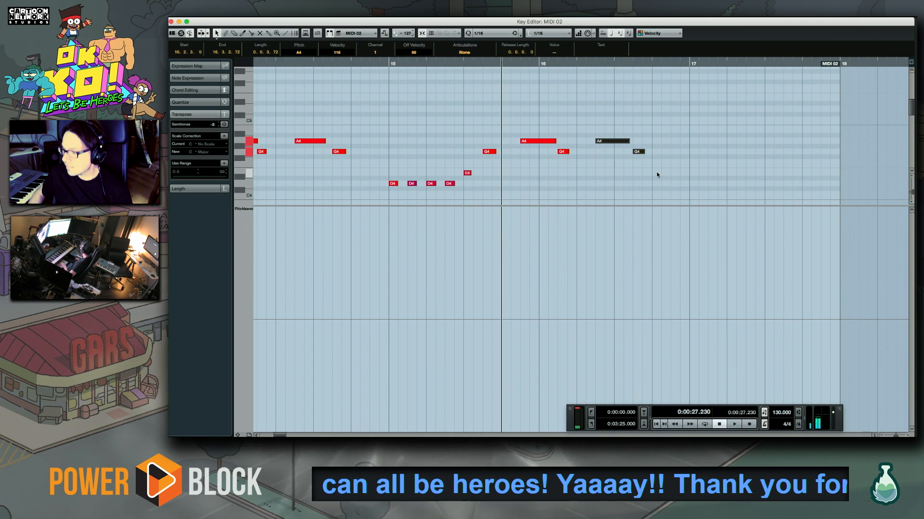
pyautogui.press('Delete')
pyautogui.press('KP_Multiply')
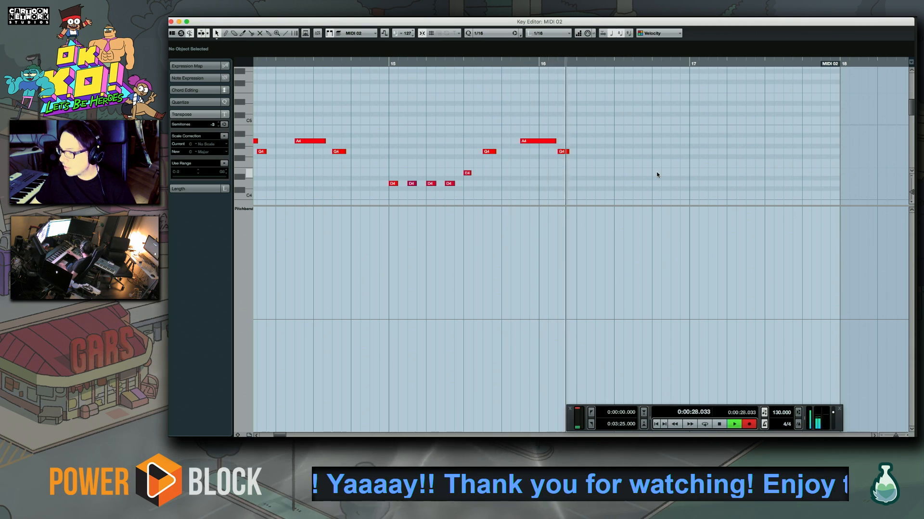
pyautogui.press('space')
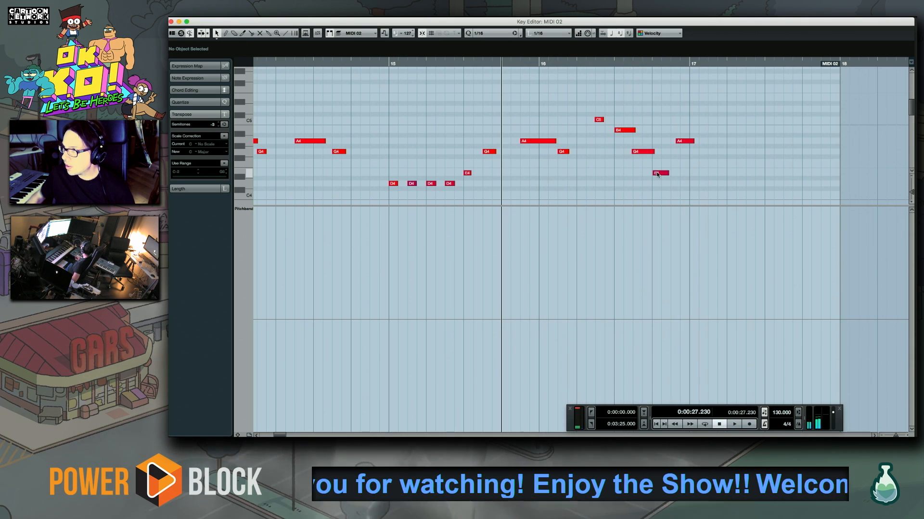
# Replace the final A4 of the bar 16 line with a longer overdubbed A4 starting at 16.4.3.0 and close the Key Editor
pyautogui.moveTo(584, 106)
pyautogui.mouseDown()
pyautogui.moveTo(698, 176)
pyautogui.moveTo(679, 125)
pyautogui.mouseUp()
pyautogui.press('Delete')
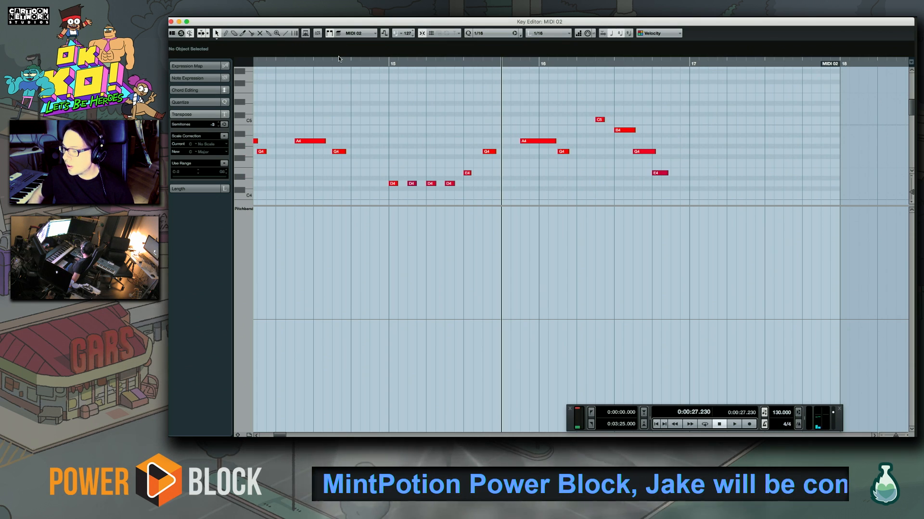
pyautogui.press('KP_Multiply')
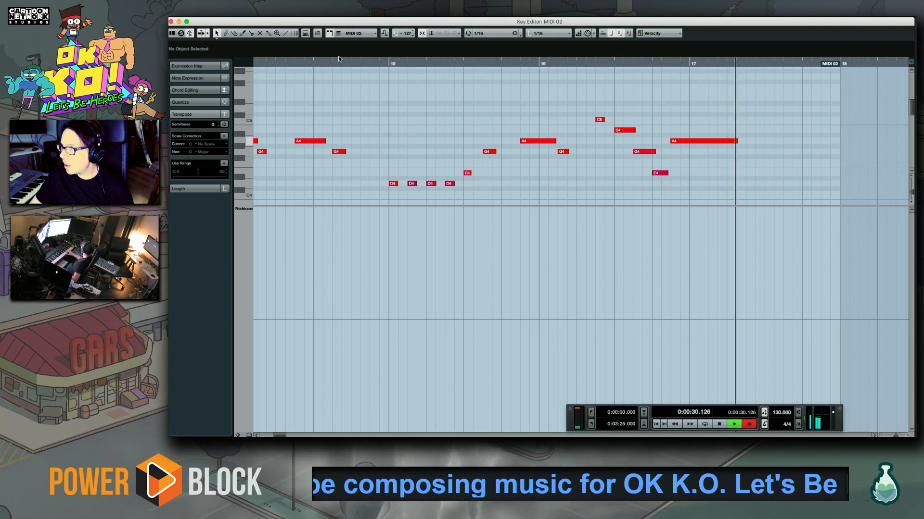
pyautogui.press('space')
pyautogui.click(693, 141)
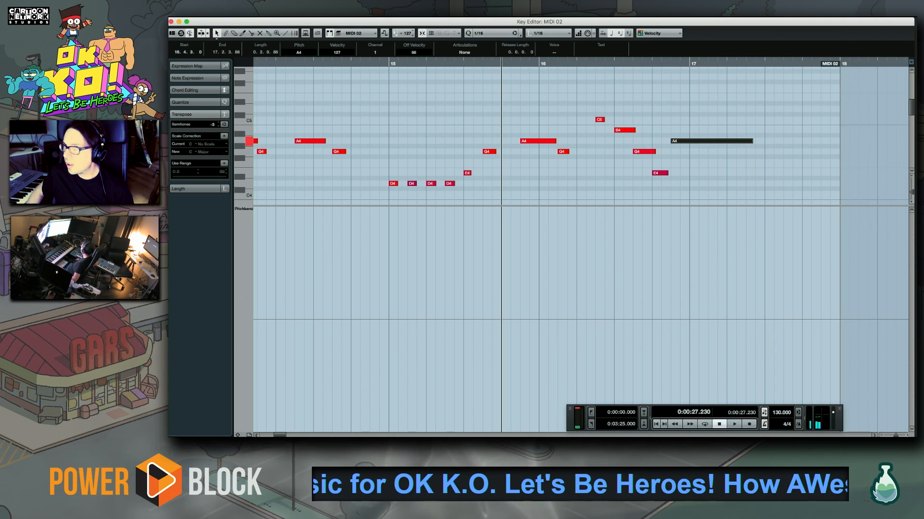
pyautogui.press('Return')
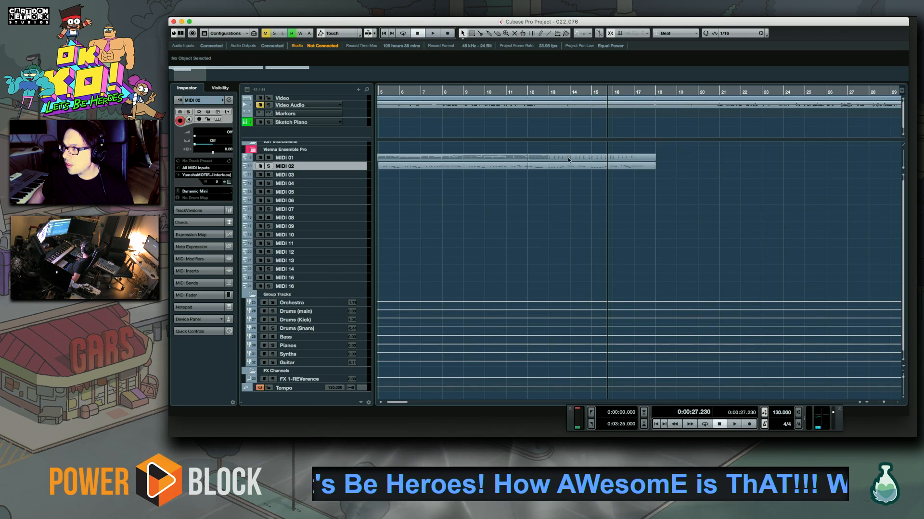
# Try a piano continuation take on MIDI 01 from bar 16 through bar 18 and undo it
pyautogui.hscroll(5, 645, 200)
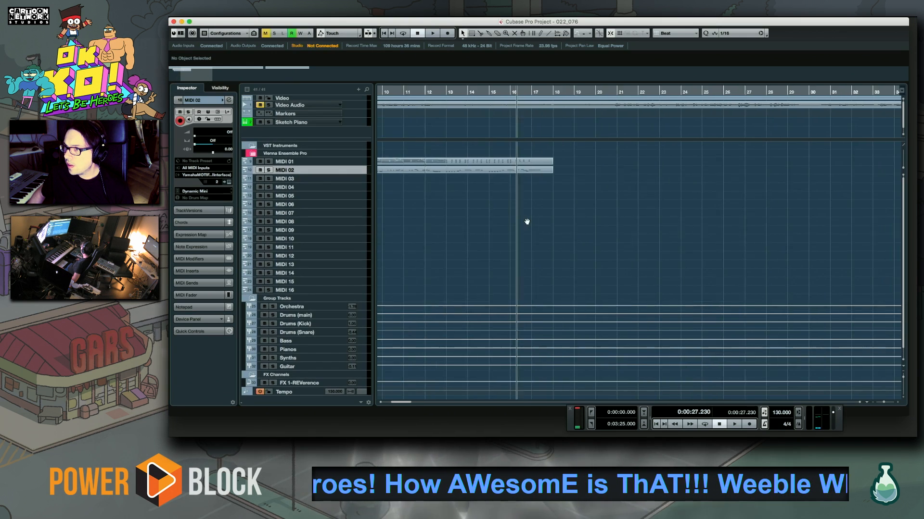
pyautogui.click(347, 162)
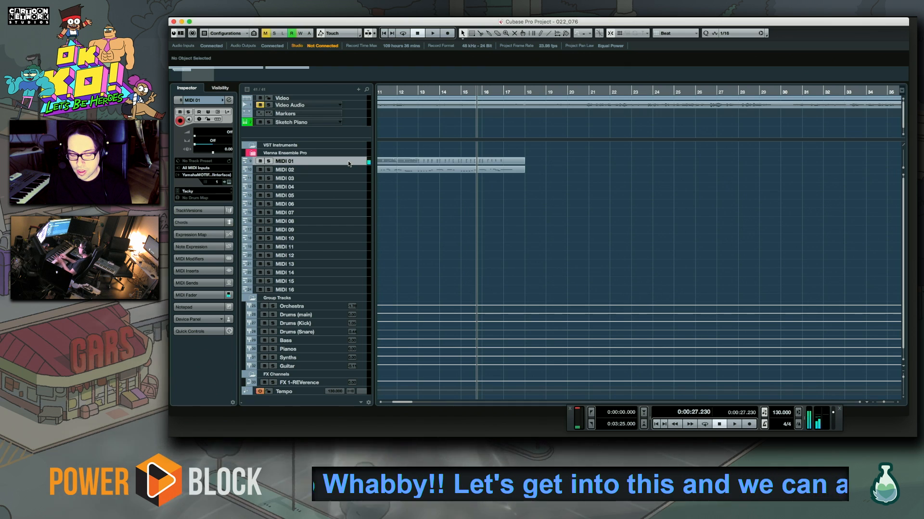
pyautogui.press('space')
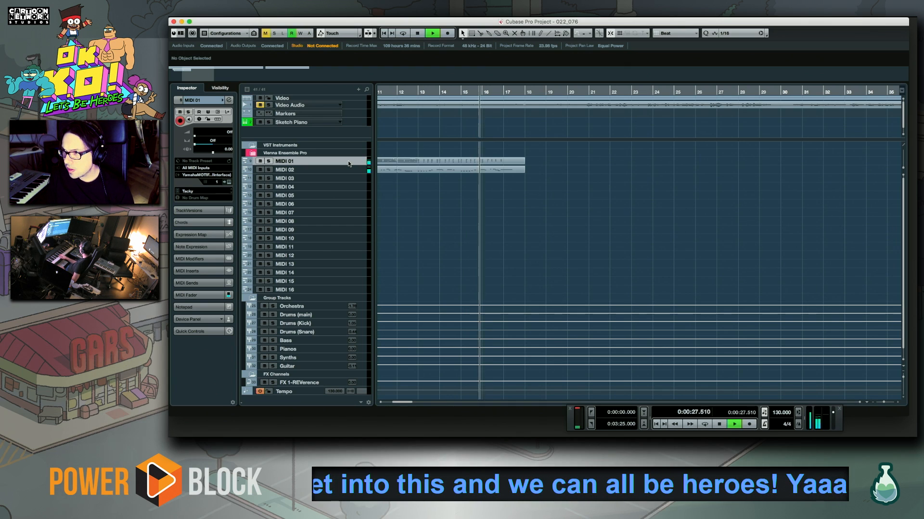
pyautogui.press('KP_Multiply')
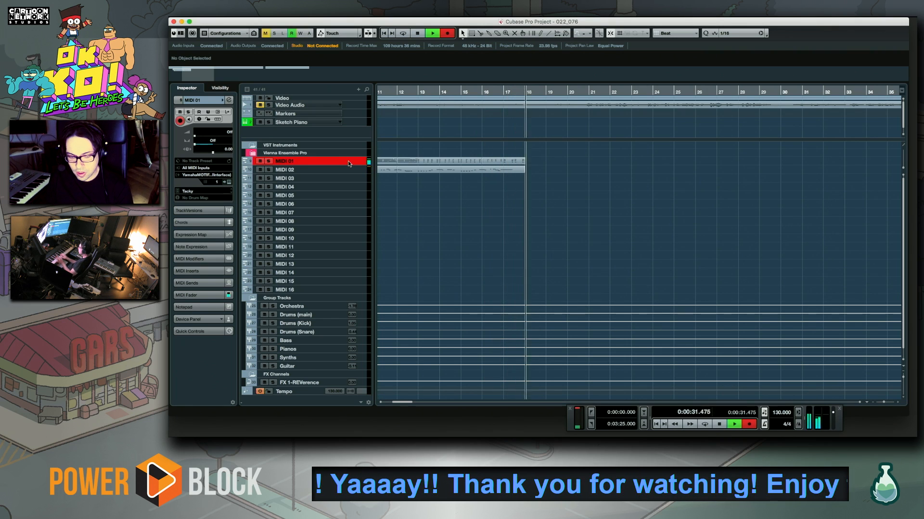
pyautogui.press('space')
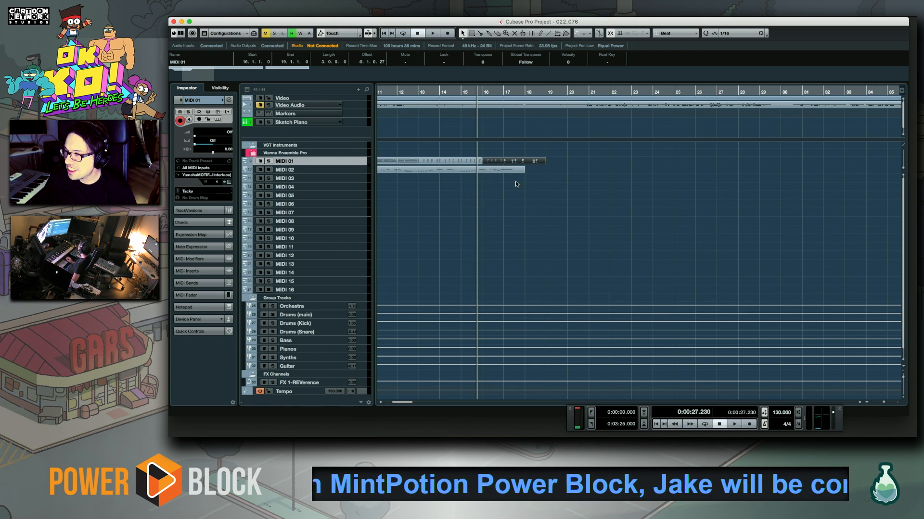
pyautogui.press('super+z')
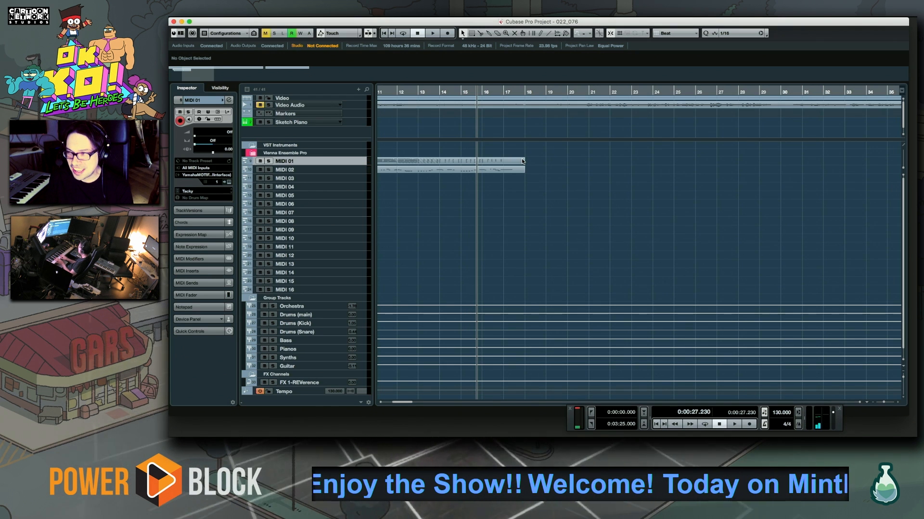
# Try further piano takes on MIDI 01 from late bar 15 into bar 17, discarding each one
pyautogui.press('KP_Multiply')
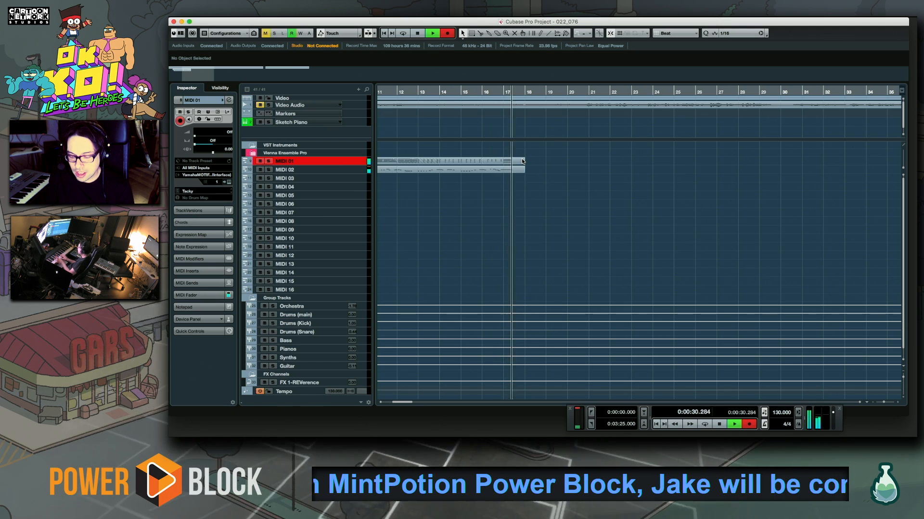
pyautogui.press('space')
pyautogui.press('Delete')
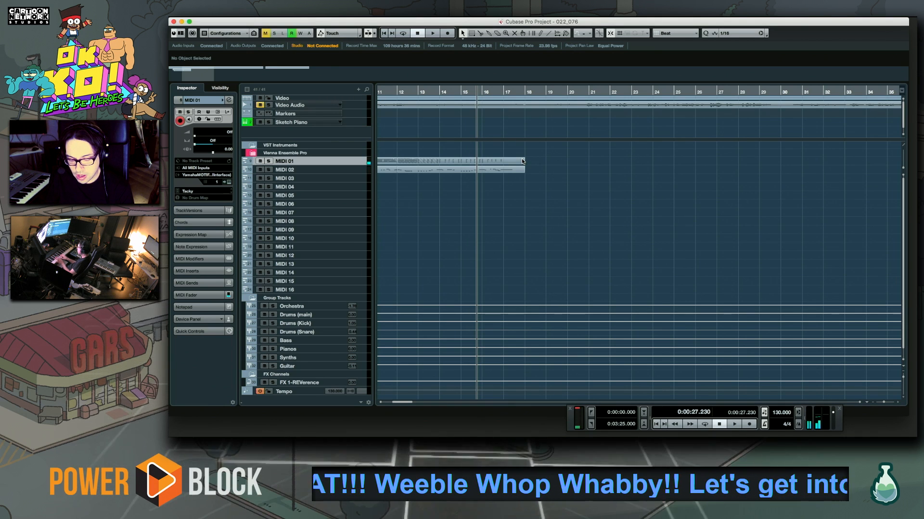
pyautogui.press('KP_Multiply')
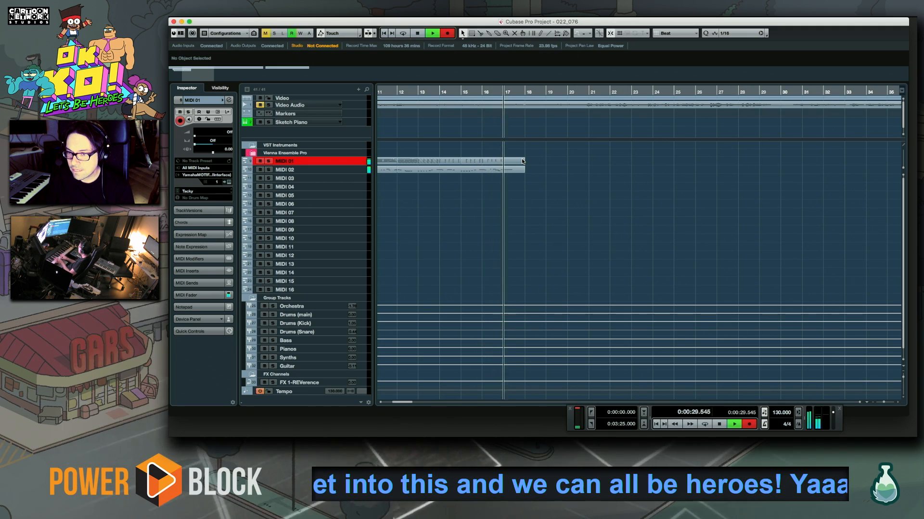
pyautogui.press('space')
pyautogui.press('super+z')
pyautogui.press('space')
pyautogui.press('KP_Multiply')
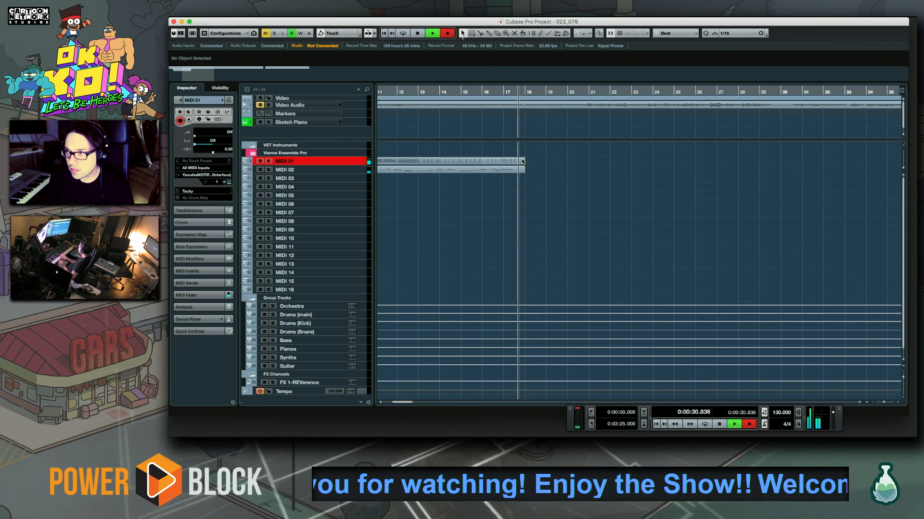
pyautogui.press('space')
pyautogui.press('super+z')
# Record a new piano take on MIDI 01 from bar 16 through bar 17 and review its bar 17 chords in the Key Editor
pyautogui.press('space')
pyautogui.press('KP_Multiply')
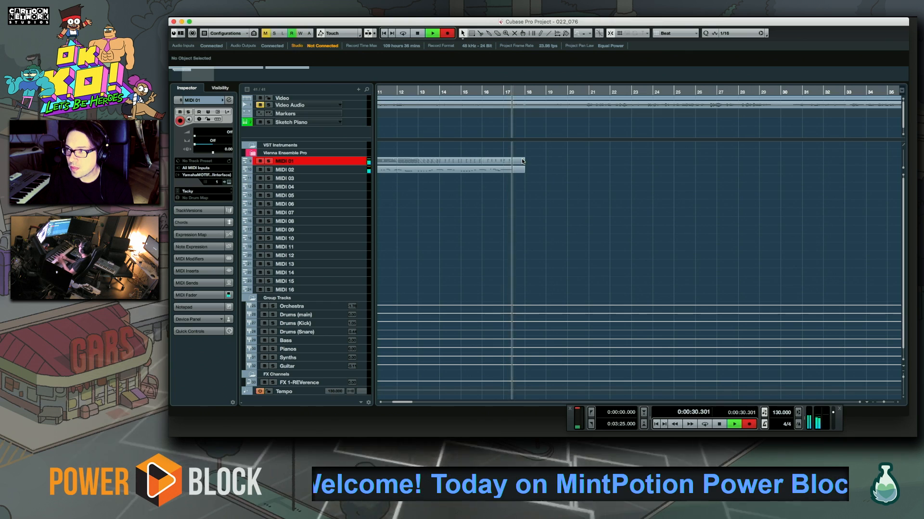
pyautogui.press('space')
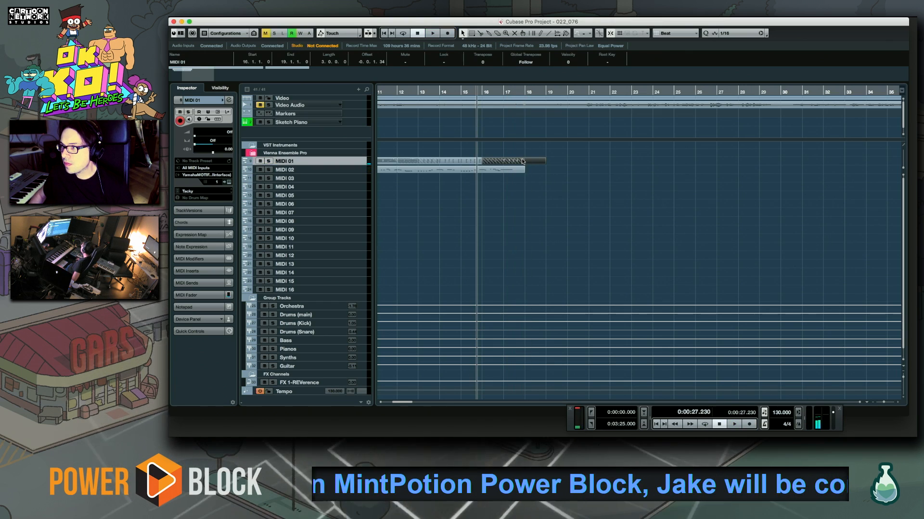
pyautogui.doubleClick(523, 161)
pyautogui.press('space')
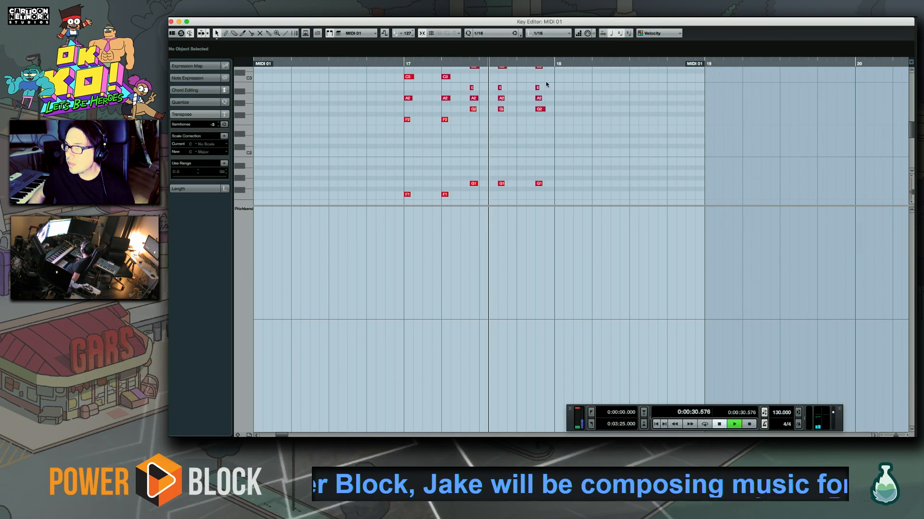
pyautogui.hscroll(5, 404, 142)
pyautogui.press('space')
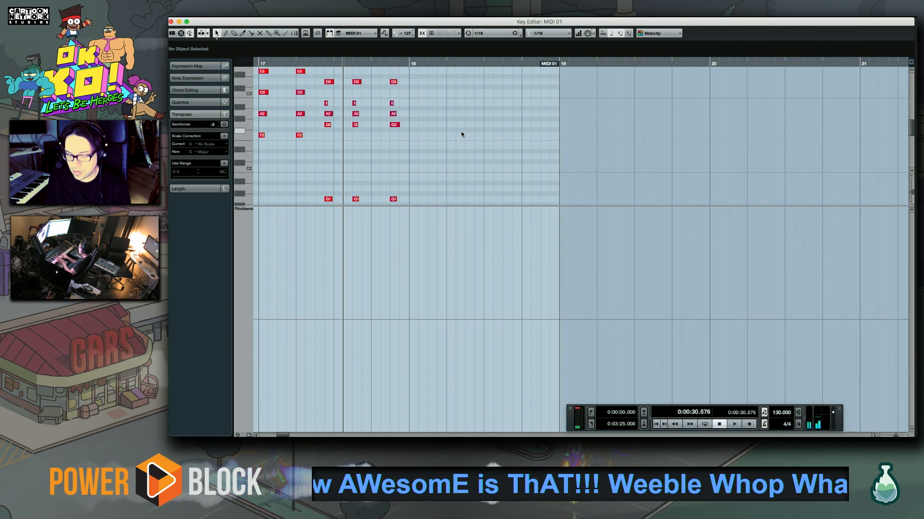
# Record the bar 18 piano chords on MIDI 01, with an A1 bass moving to G1
pyautogui.press('space')
pyautogui.press('space')
pyautogui.press('KP_Multiply')
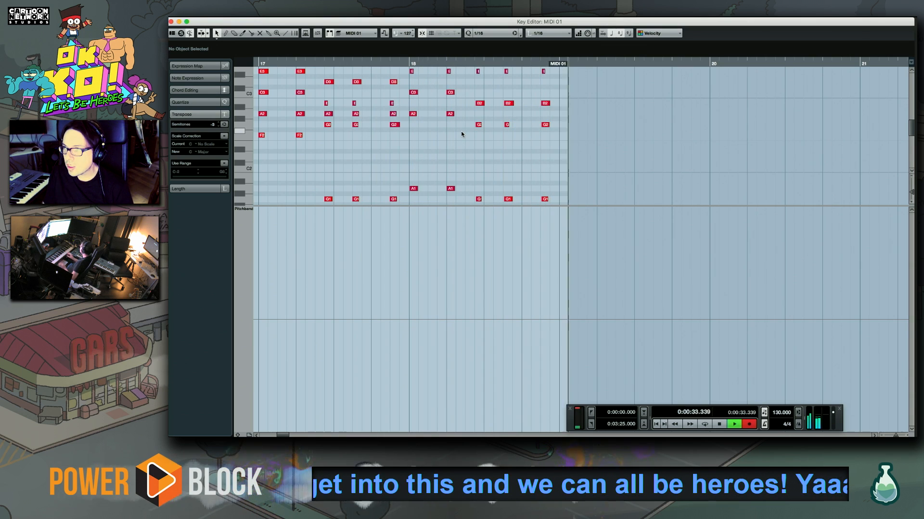
pyautogui.press('space')
pyautogui.press('space')
# Play back the bar 18 chords, close the Key Editor and place the playhead at the start of bar 18
pyautogui.click(398, 107)
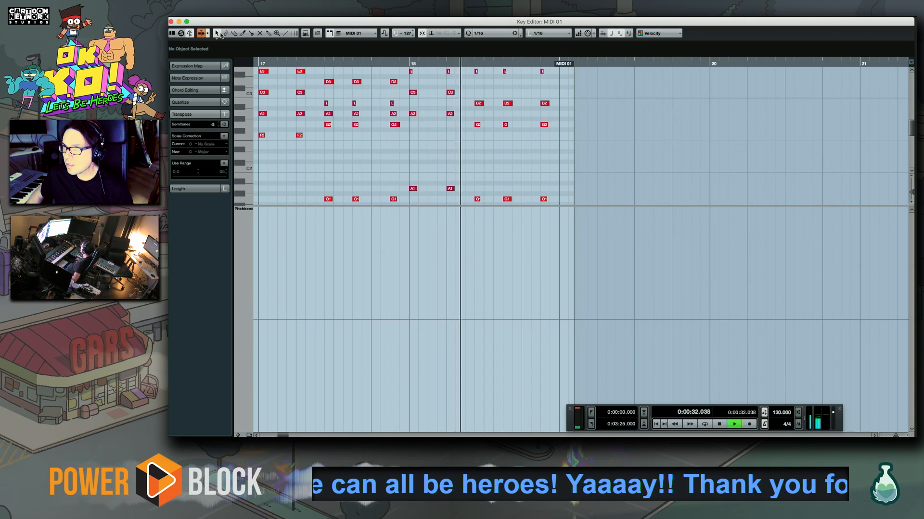
pyautogui.press('Return')
pyautogui.click(480, 93)
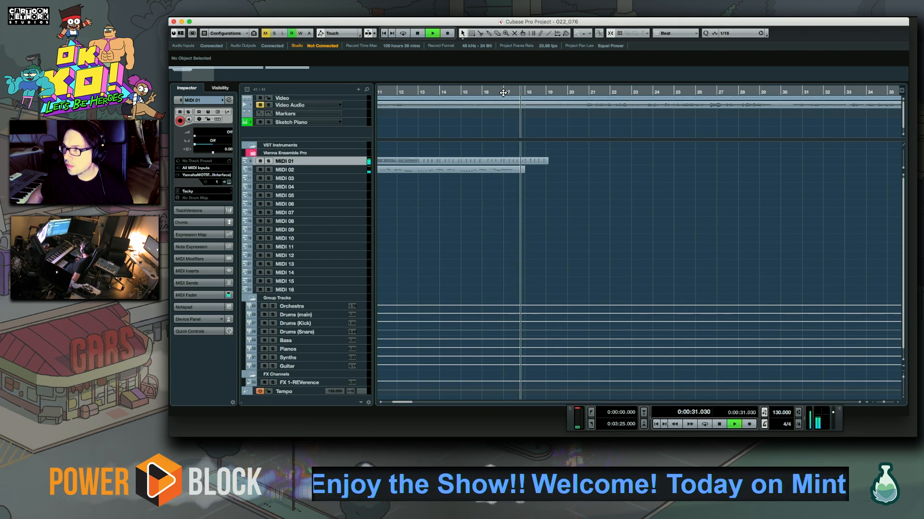
pyautogui.click(525, 91)
pyautogui.press('space')
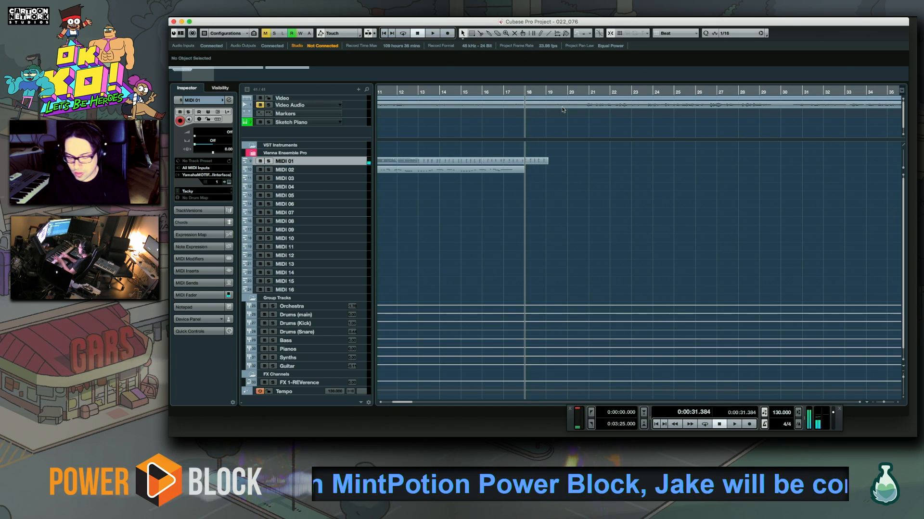
# Try a piano take on MIDI 01 from bar 18 into bar 19 and undo it
pyautogui.press('KP_Multiply')
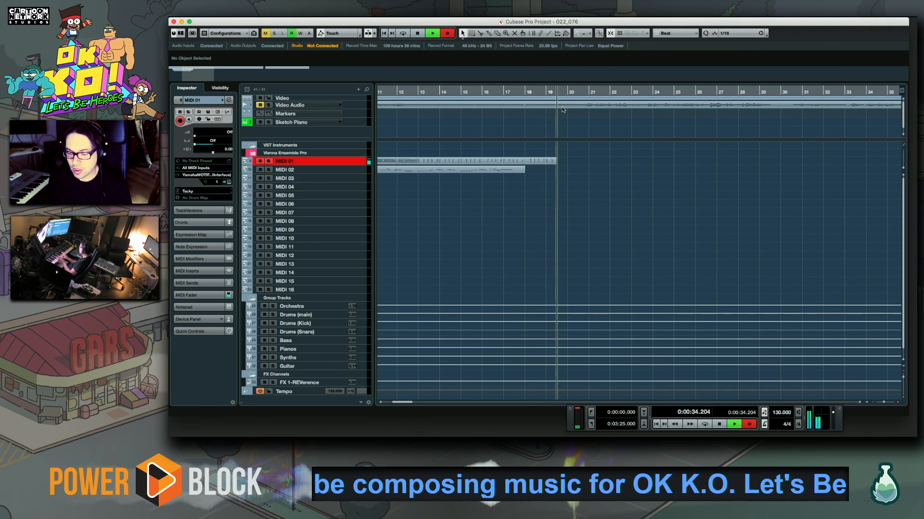
pyautogui.press('space')
pyautogui.press('super+z')
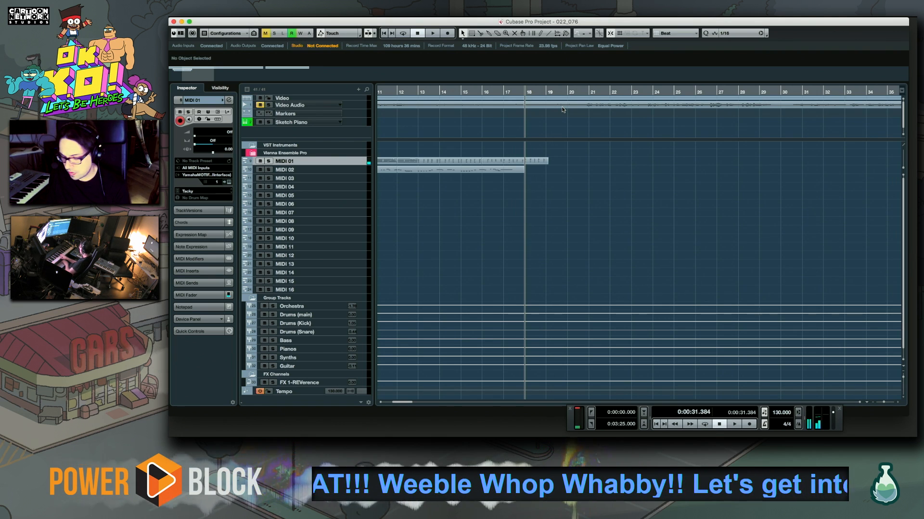
# Record piano chords on MIDI 01 in bars 19 and 20, then open and play the take in the Key Editor
pyautogui.press('KP_Multiply')
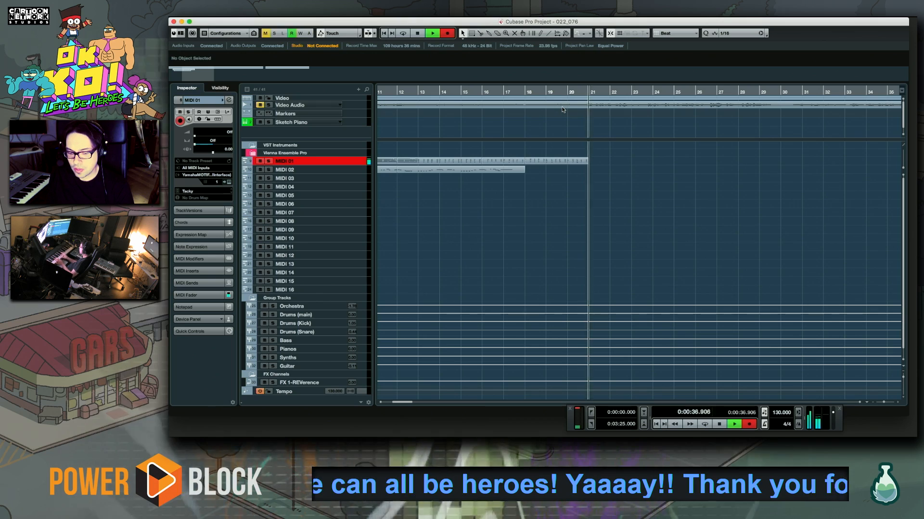
pyautogui.press('space')
pyautogui.doubleClick(556, 164)
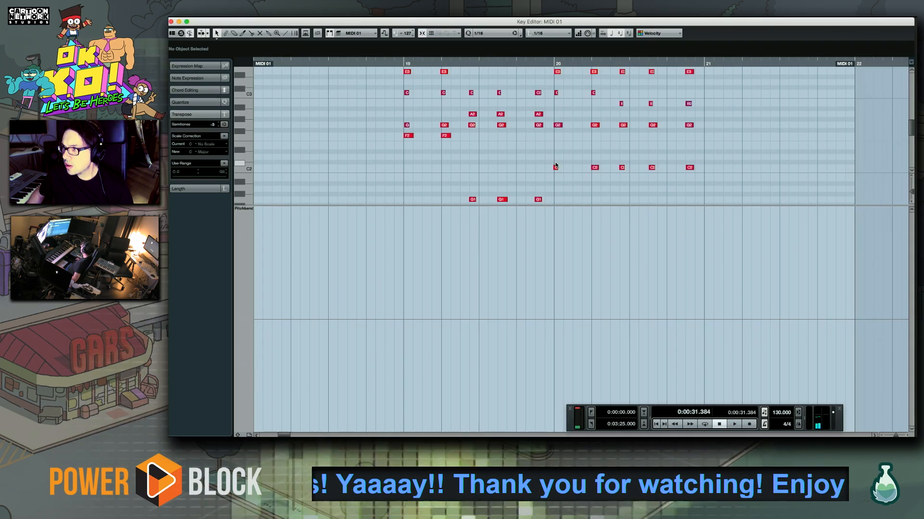
pyautogui.press('space')
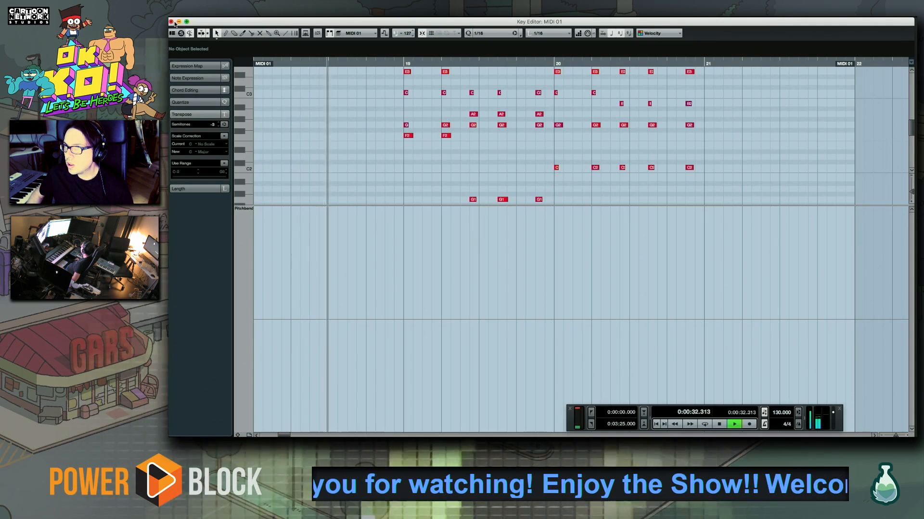
pyautogui.click(524, 140)
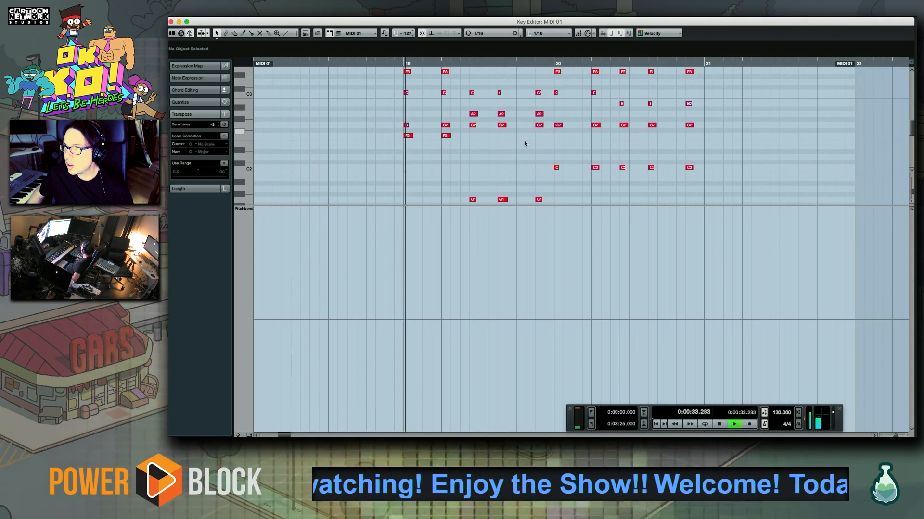
# Raise the first two G2 notes of bar 19 to A2, play the chords back and close the Key Editor
pyautogui.click(400, 64)
pyautogui.press('space')
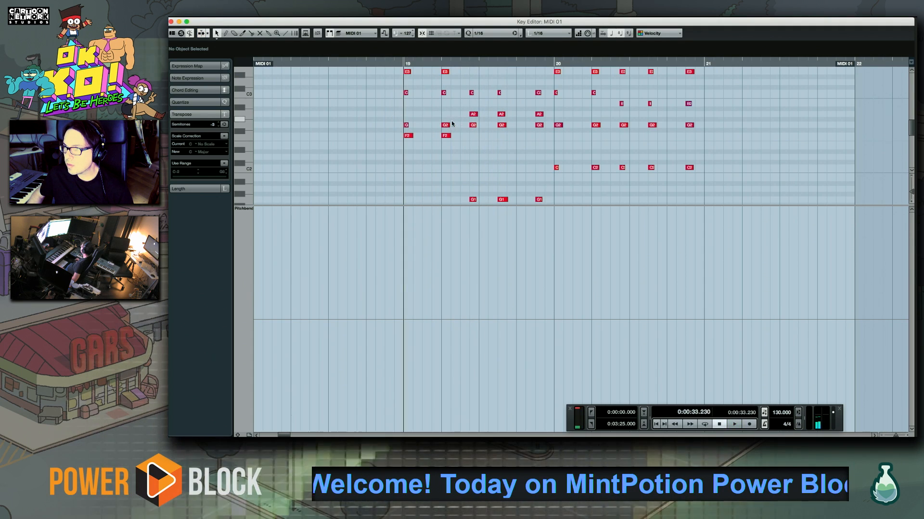
pyautogui.moveTo(454, 124); pyautogui.dragTo(407, 126)
pyautogui.press('Up')
pyautogui.press('Up')
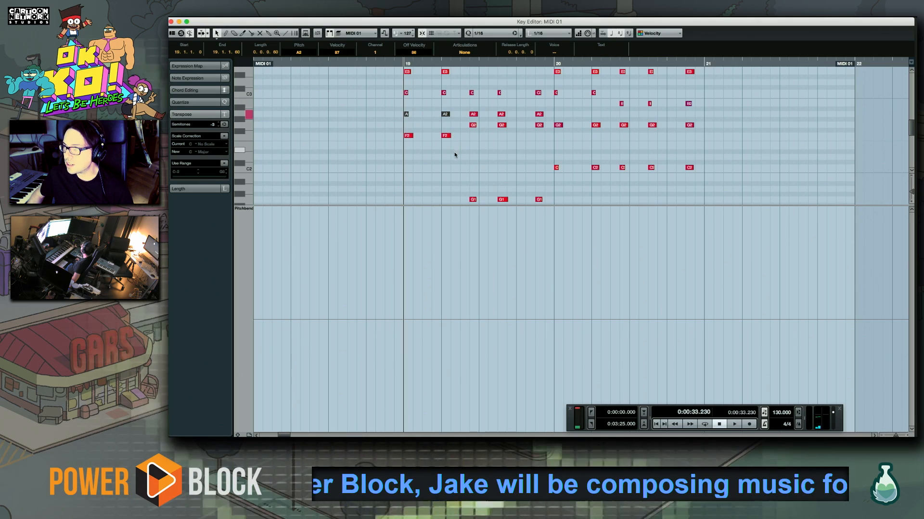
pyautogui.press('space')
pyautogui.moveTo(566, 165); pyautogui.dragTo(520, 170)
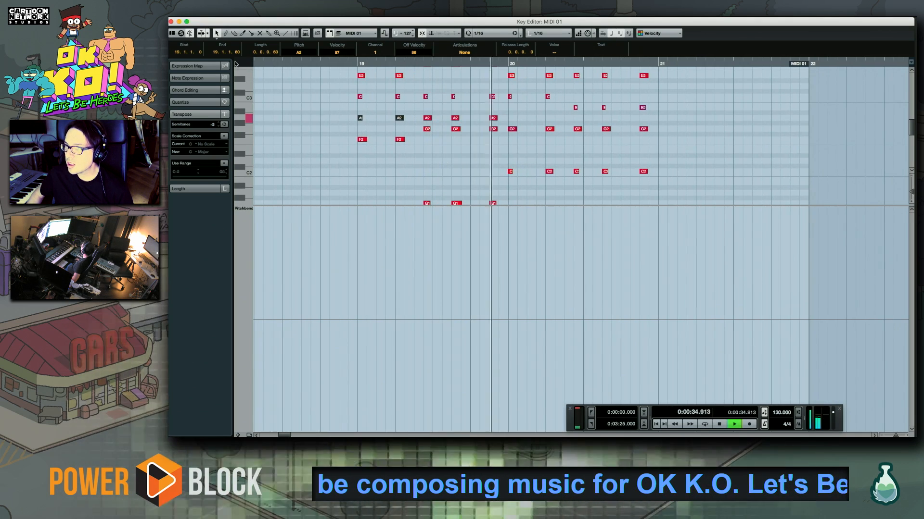
pyautogui.press('space')
pyautogui.click(172, 22)
# Listen through bars 19 and 20 and examine the bar 20 chords of MIDI 01 in the Key Editor
pyautogui.press('space')
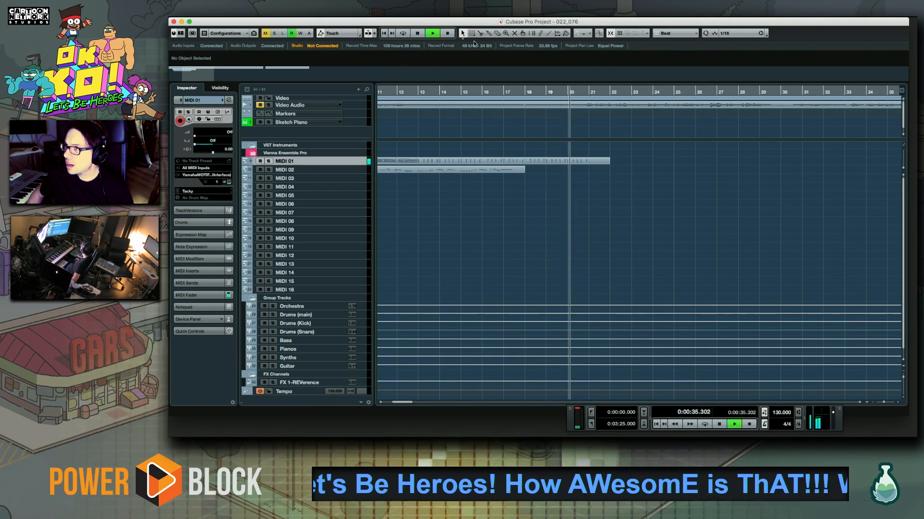
pyautogui.press('space')
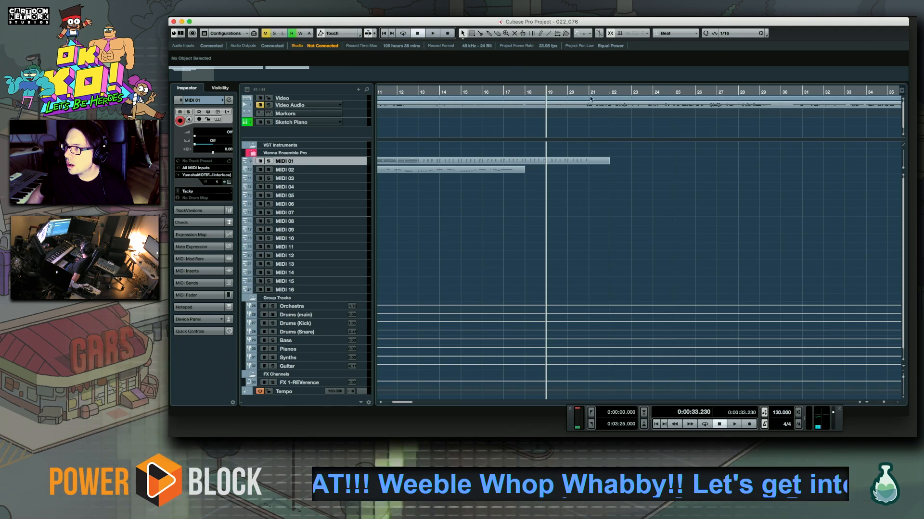
pyautogui.press('space')
pyautogui.doubleClick(599, 161)
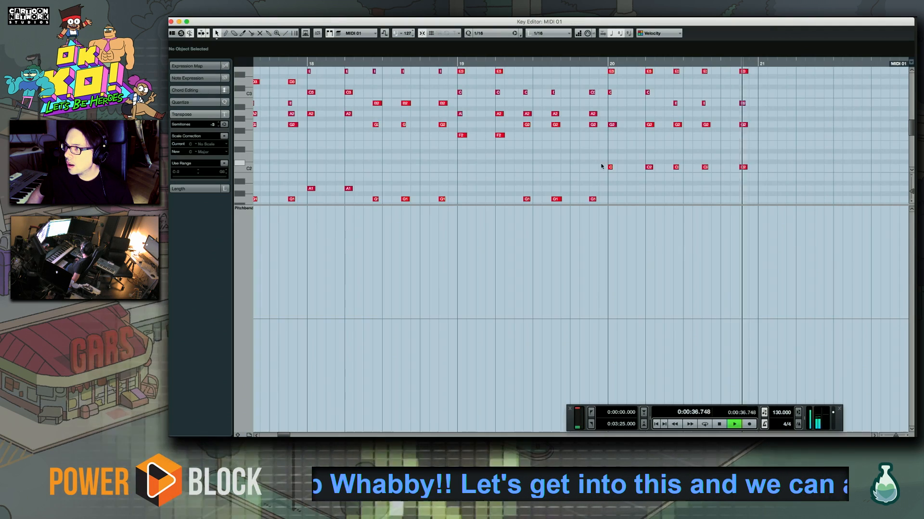
pyautogui.press('space')
pyautogui.hscroll(5, 481, 178)
pyautogui.scroll(10, 464, 116)
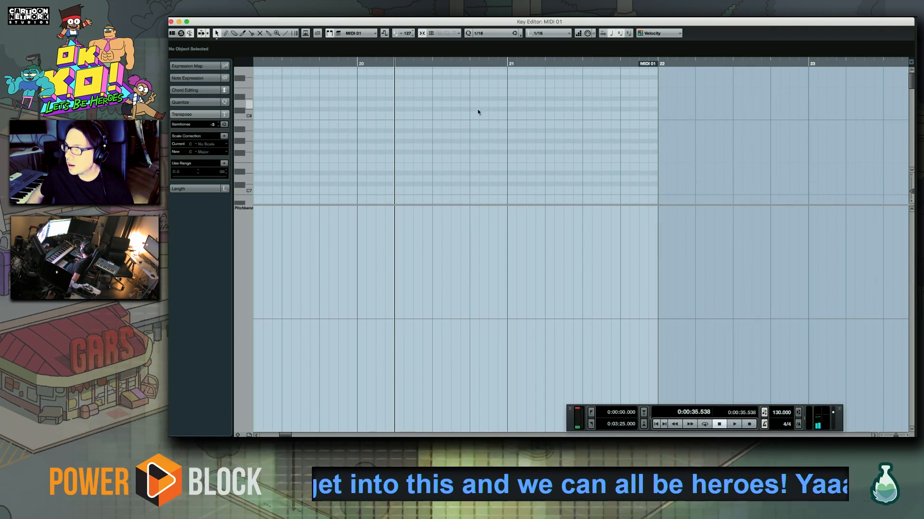
pyautogui.scroll(-10, 467, 159)
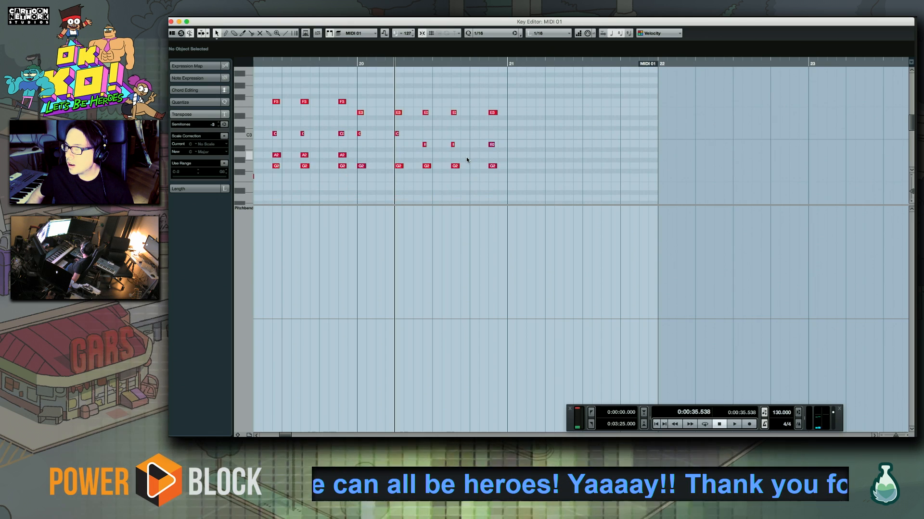
pyautogui.scroll(-2, 466, 159)
# Audition the bar 20 chords and place the playhead at beat 4 of bar 20
pyautogui.click(469, 63)
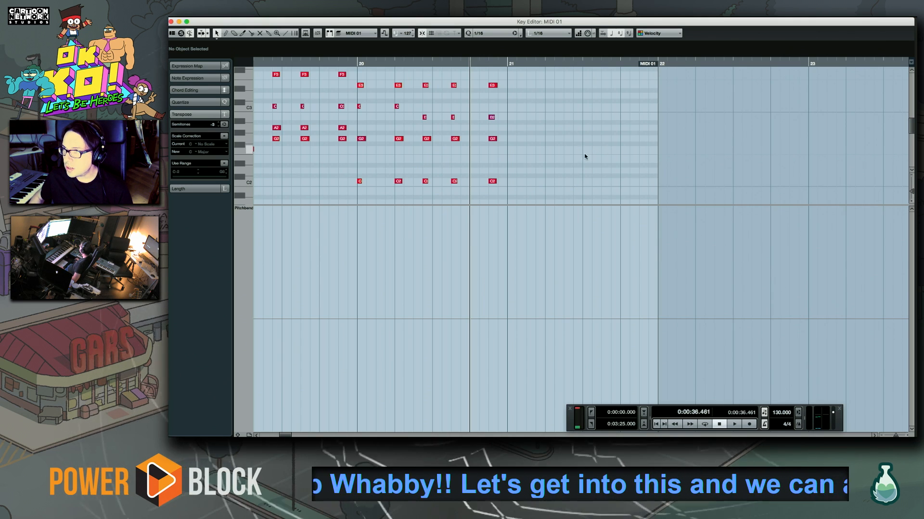
pyautogui.moveTo(585, 157); pyautogui.dragTo(496, 151)
pyautogui.click(343, 65)
pyautogui.press('space')
pyautogui.moveTo(423, 120); pyautogui.dragTo(367, 145)
pyautogui.press('space')
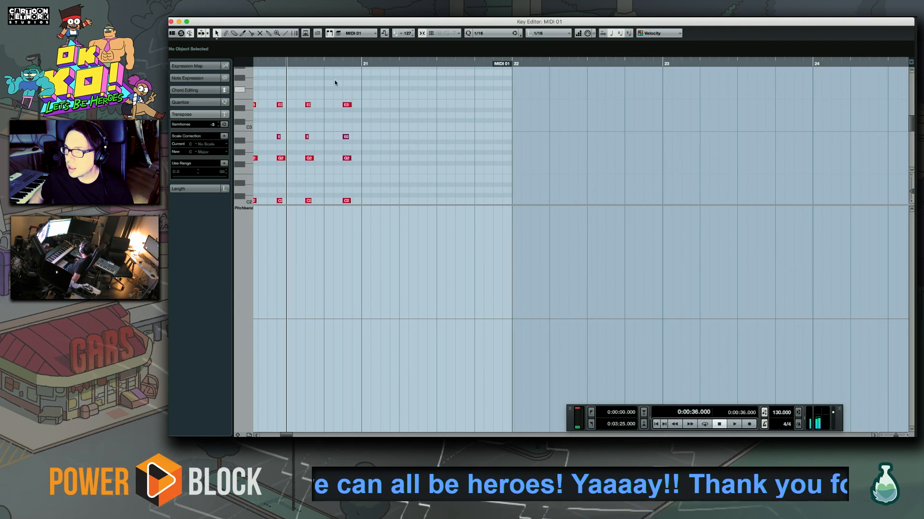
pyautogui.click(320, 63)
pyautogui.moveTo(369, 125); pyautogui.dragTo(383, 104)
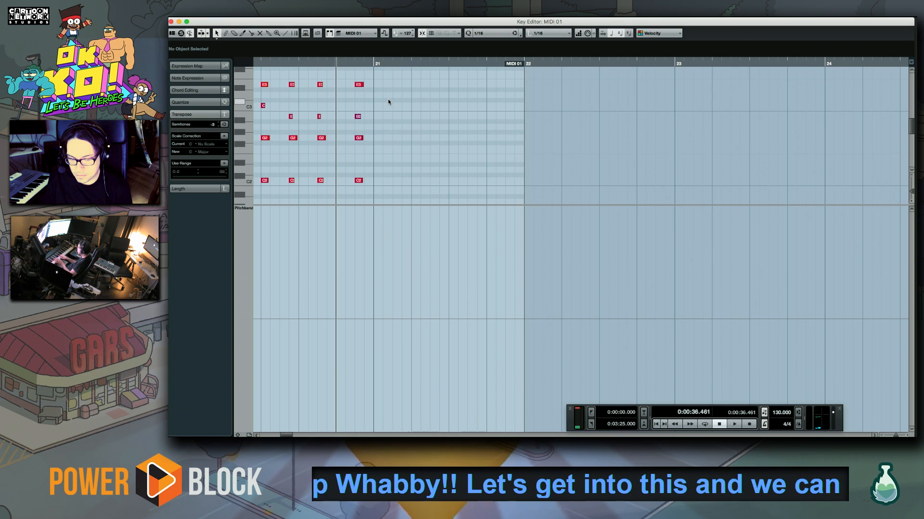
# Try a piano take starting with an F2, A2, C3, E3 chord at bar 21 and undo it
pyautogui.press('KP_Multiply')
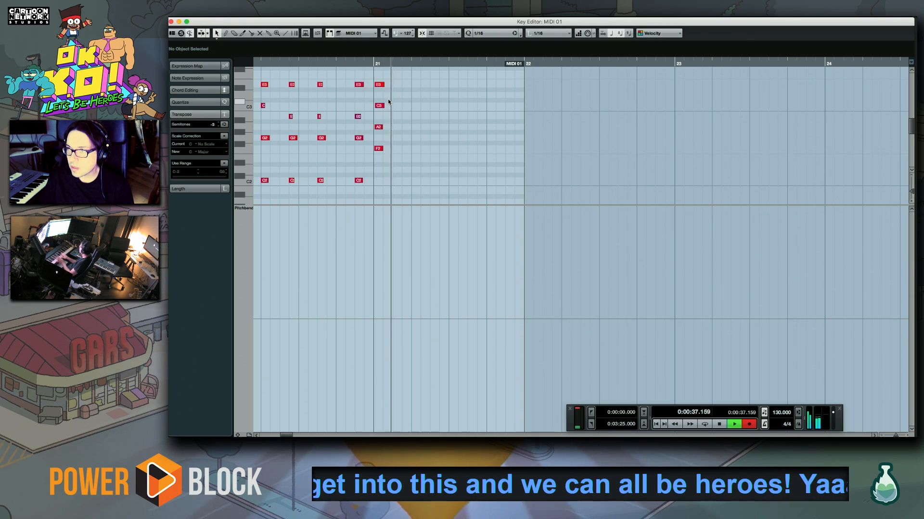
pyautogui.press('space')
pyautogui.press('super+z')
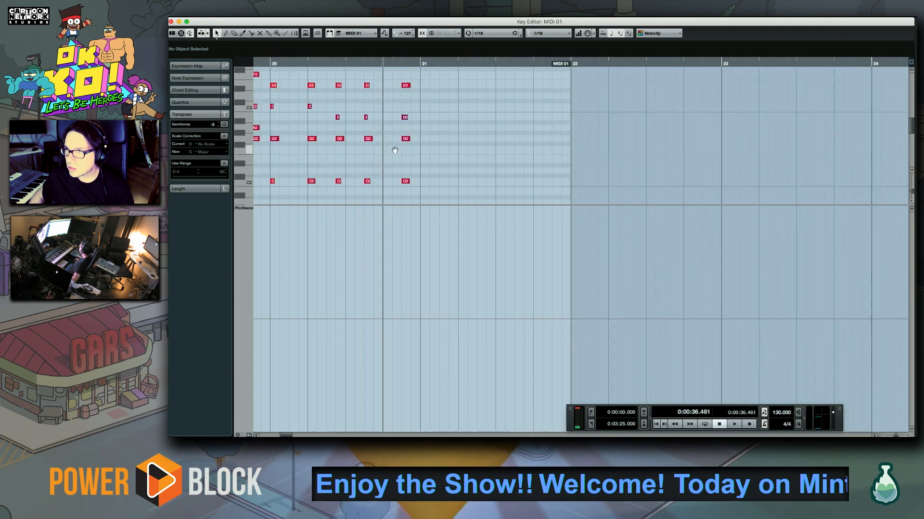
# Play back the end of bar 19 and bar 20 to check the lead-in to bar 21
pyautogui.hscroll(-5, 389, 99)
pyautogui.scroll(1, 390, 99)
pyautogui.click(395, 64)
pyautogui.press('space')
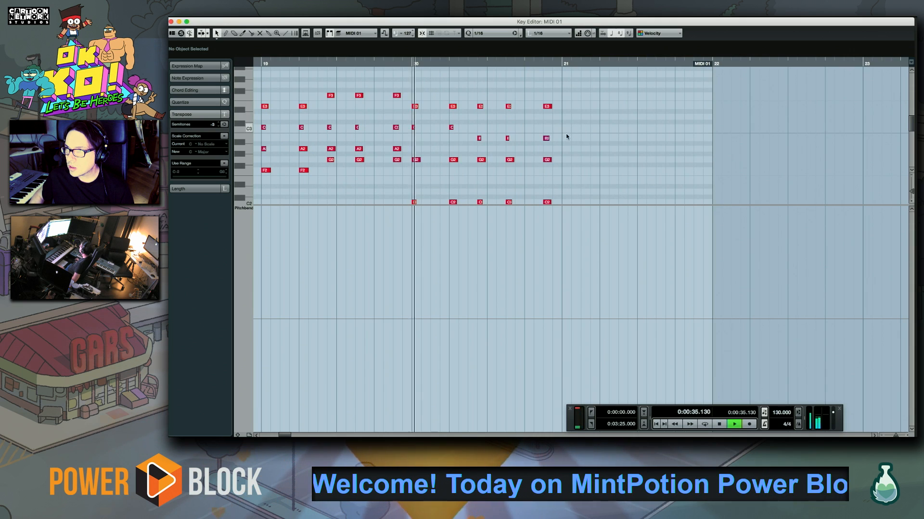
pyautogui.hscroll(4, 565, 134)
pyautogui.scroll(-2, 566, 133)
pyautogui.press('space')
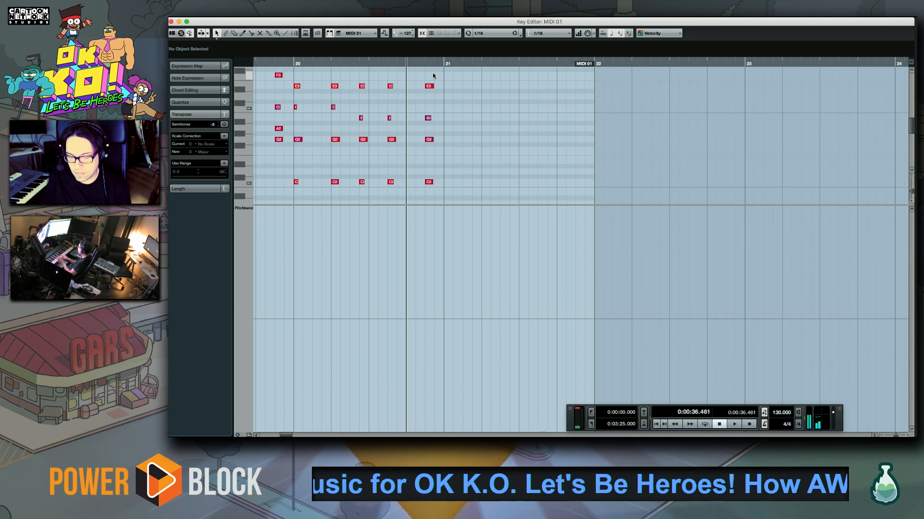
# Record piano chords on MIDI 01 in bars 21 and 22 from beat 4 of bar 20 and play them back
pyautogui.press('KP_Multiply')
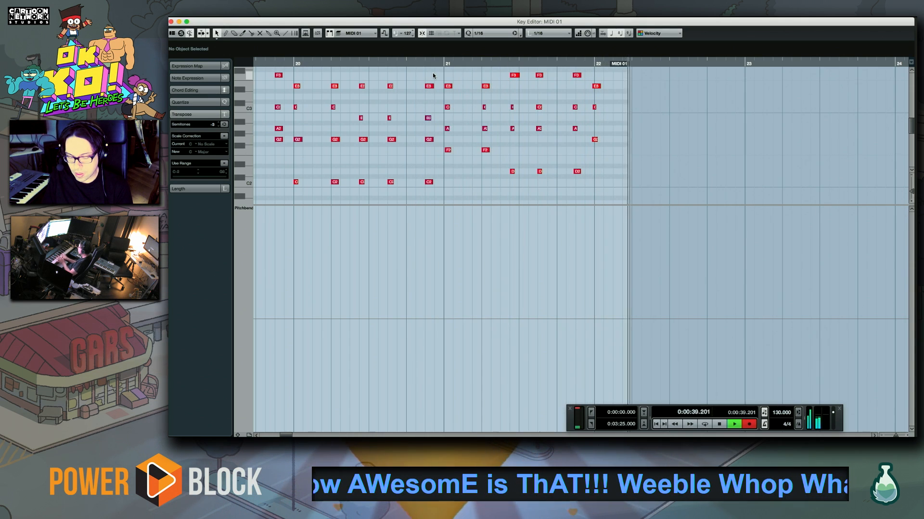
pyautogui.press('space')
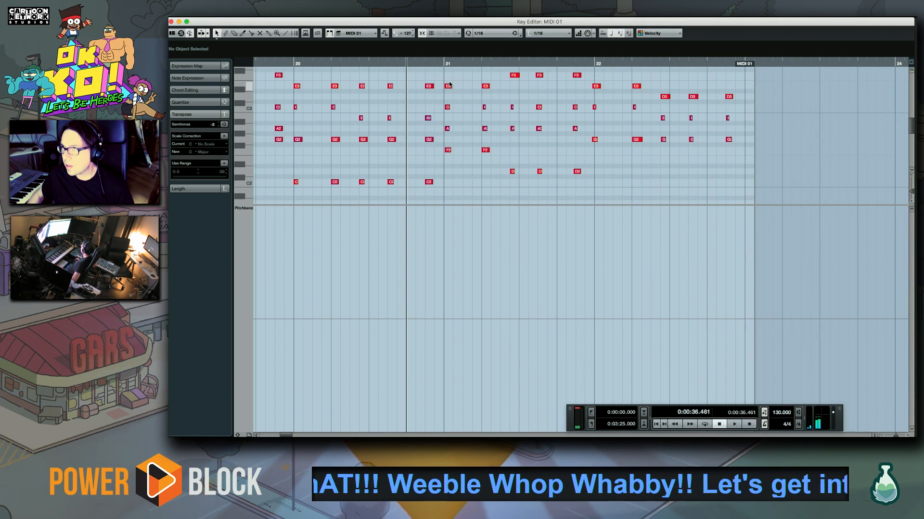
pyautogui.moveTo(441, 72); pyautogui.dragTo(858, 223)
pyautogui.press('space')
pyautogui.moveTo(736, 151); pyautogui.dragTo(554, 226)
pyautogui.click(523, 112)
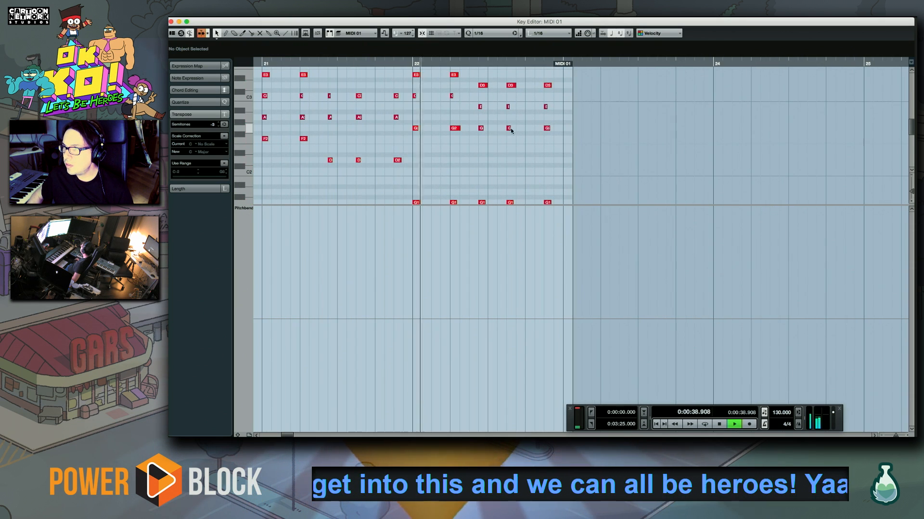
pyautogui.moveTo(523, 132); pyautogui.dragTo(451, 143)
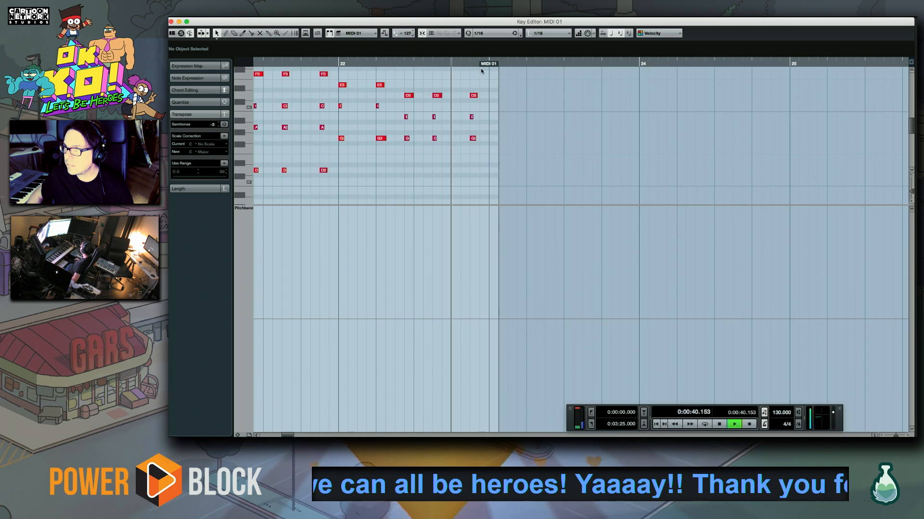
# Record more piano chords on MIDI 01 through bars 23, 24 and 25
pyautogui.press('space')
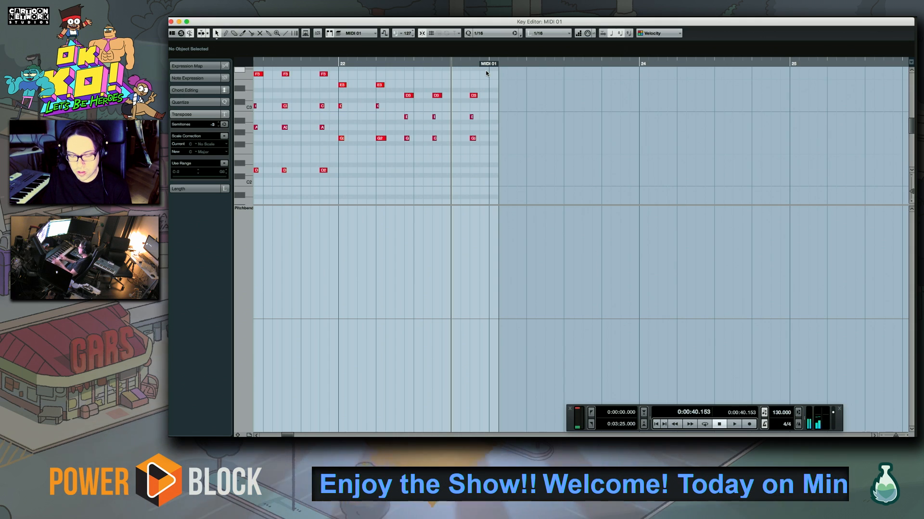
pyautogui.press('KP_Multiply')
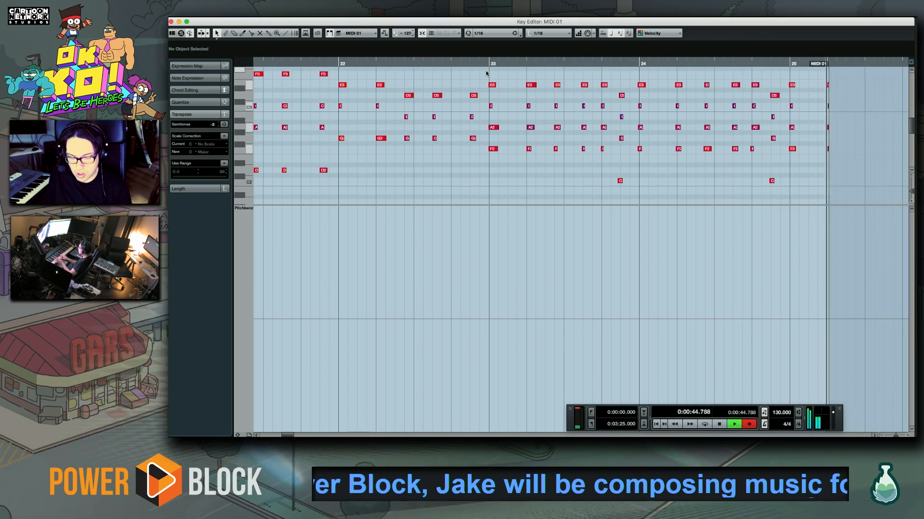
pyautogui.press('space')
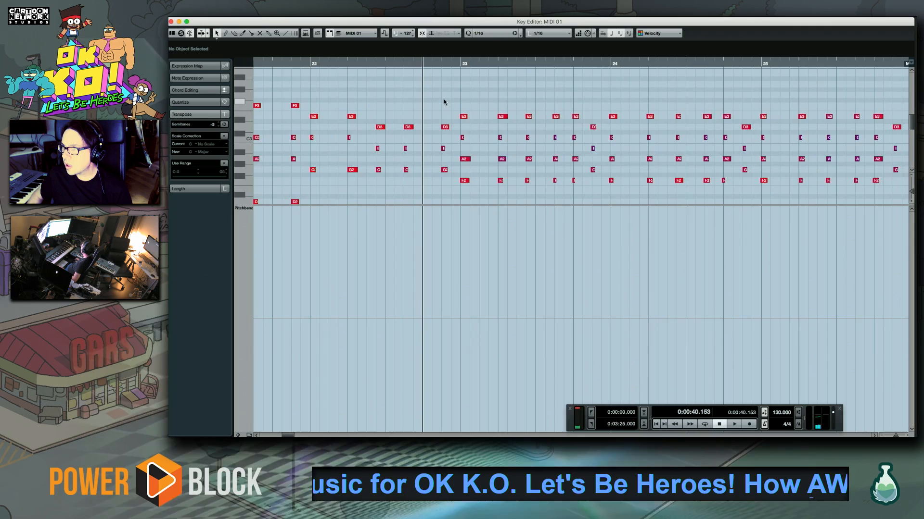
# Select the new chord notes from bar 23 onward to inspect them, and play the chords back from the middle of bar 21
pyautogui.moveTo(457, 90); pyautogui.dragTo(905, 202)
pyautogui.moveTo(757, 139); pyautogui.dragTo(520, 206)
pyautogui.moveTo(490, 74); pyautogui.dragTo(404, 169)
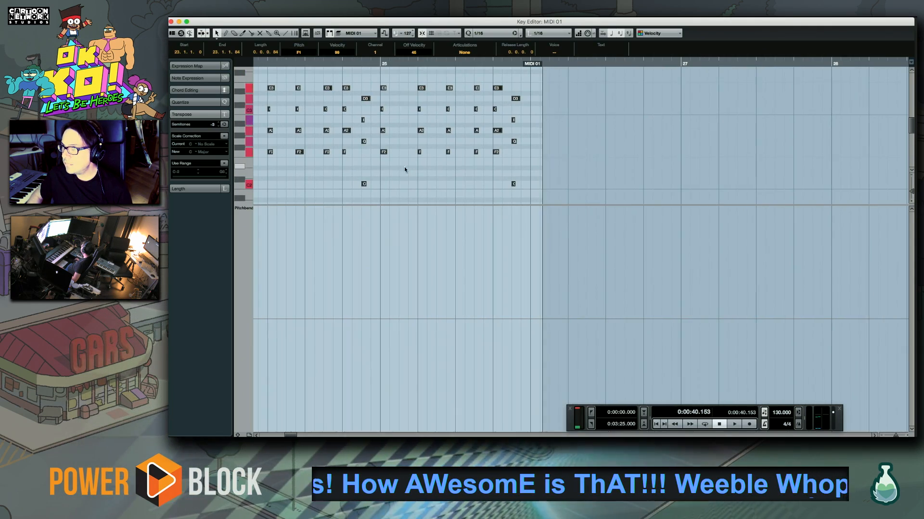
pyautogui.click(380, 73)
pyautogui.moveTo(429, 148); pyautogui.dragTo(705, 157)
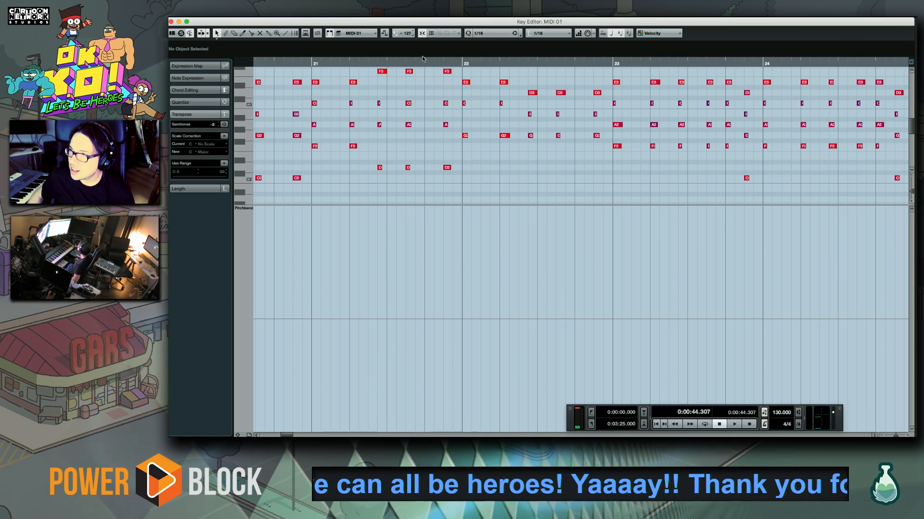
pyautogui.click(403, 64)
pyautogui.press('space')
pyautogui.moveTo(512, 125); pyautogui.dragTo(425, 143)
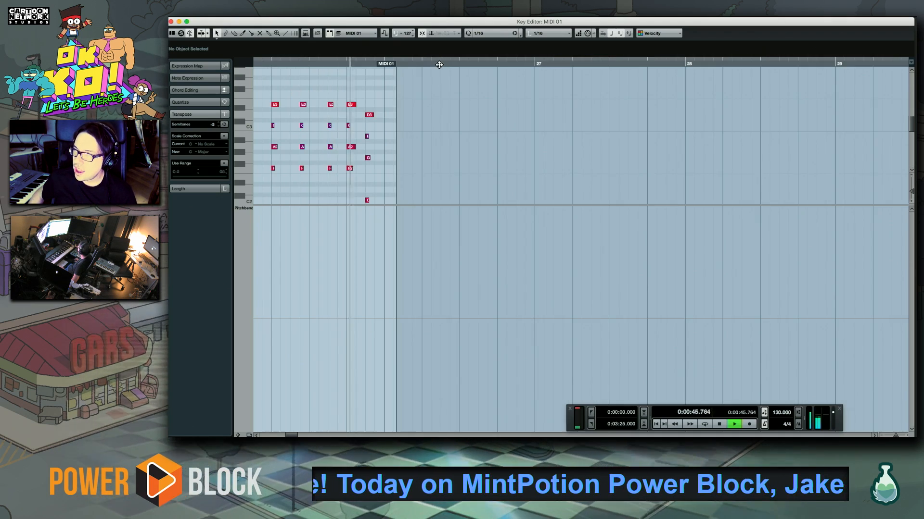
pyautogui.press('space')
# Play back the MIDI 01 chords from the start of bar 22 into bar 23
pyautogui.moveTo(721, 116); pyautogui.dragTo(366, 126)
pyautogui.moveTo(674, 115); pyautogui.dragTo(462, 101)
pyautogui.scroll(-3, 462, 102)
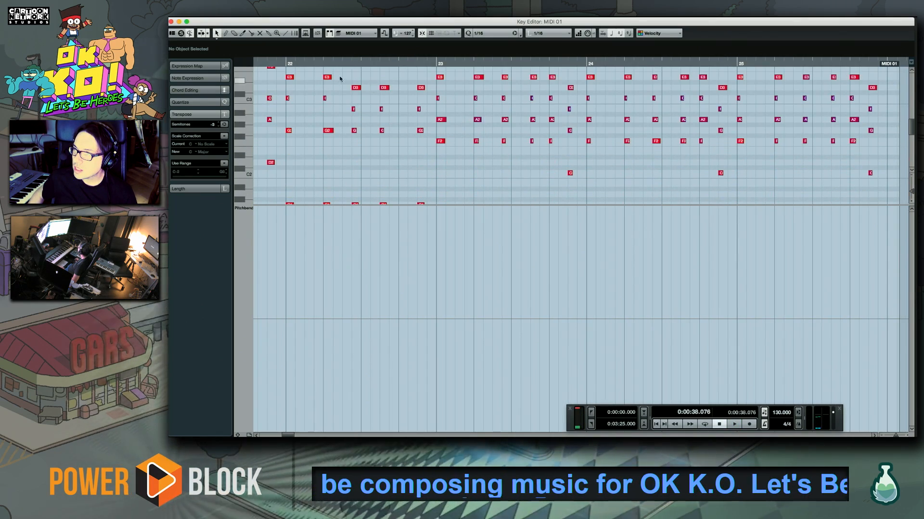
pyautogui.click(285, 63)
pyautogui.press('space')
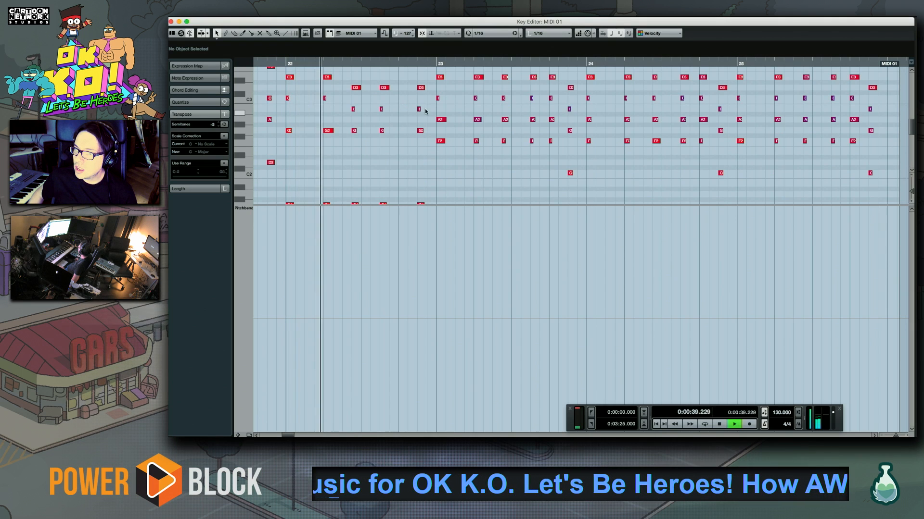
pyautogui.moveTo(501, 115); pyautogui.dragTo(445, 118)
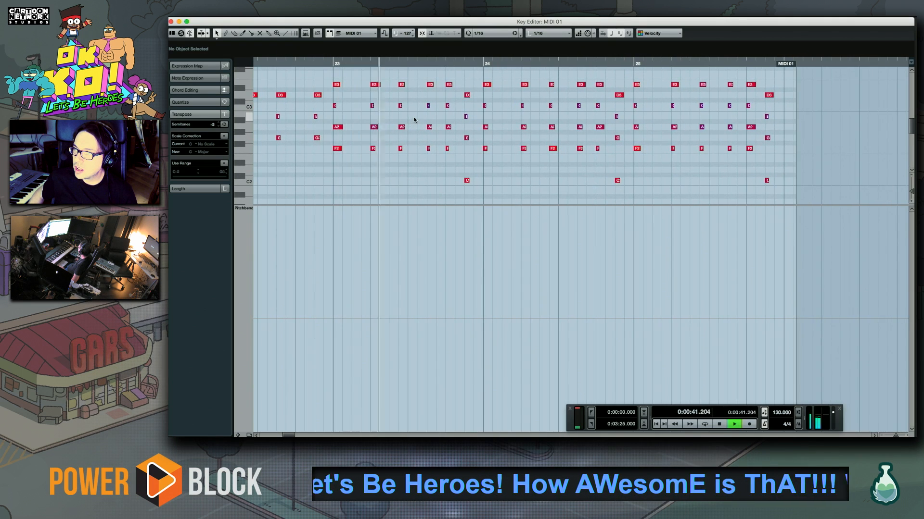
pyautogui.press('space')
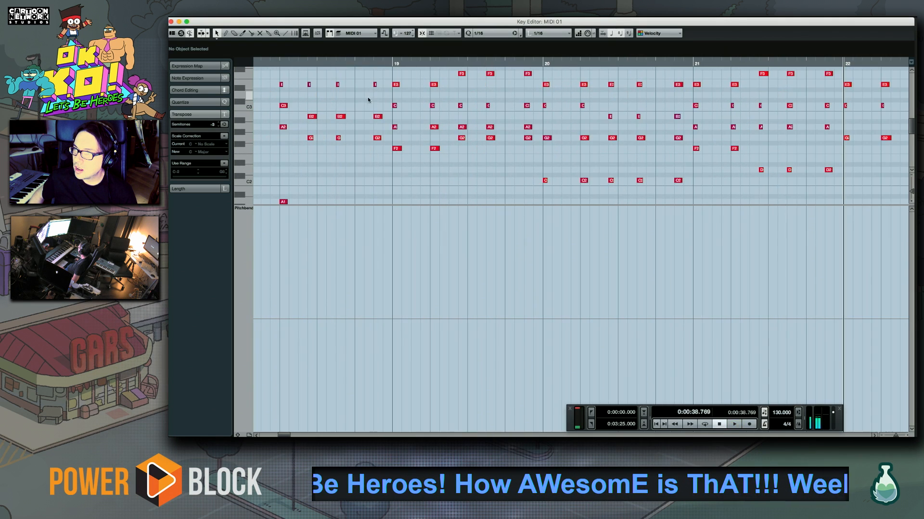
# Close the Key Editor and select the MIDI 02 track in the project
pyautogui.click(171, 21)
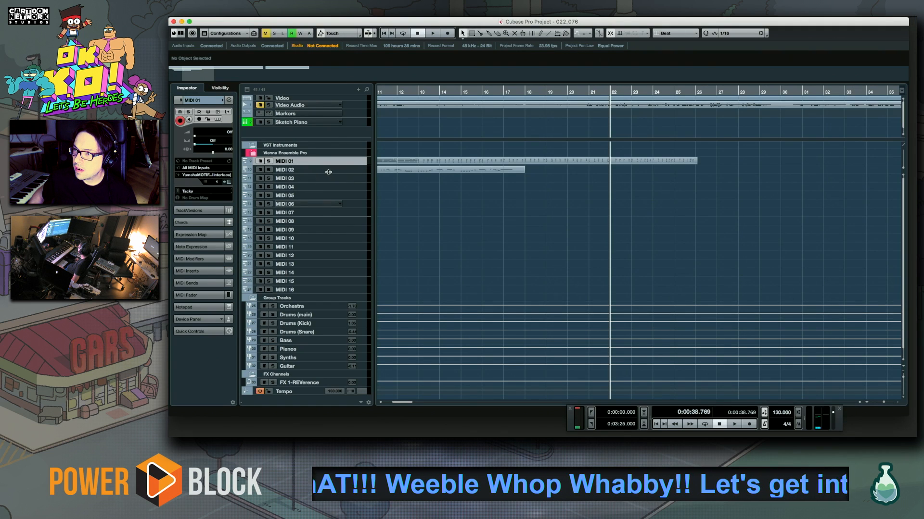
pyautogui.click(360, 172)
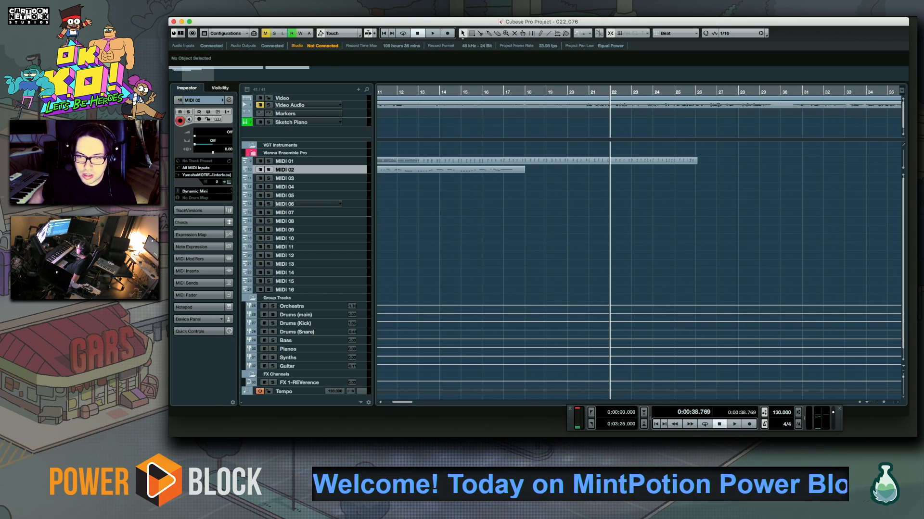
pyautogui.press('super+Tab')
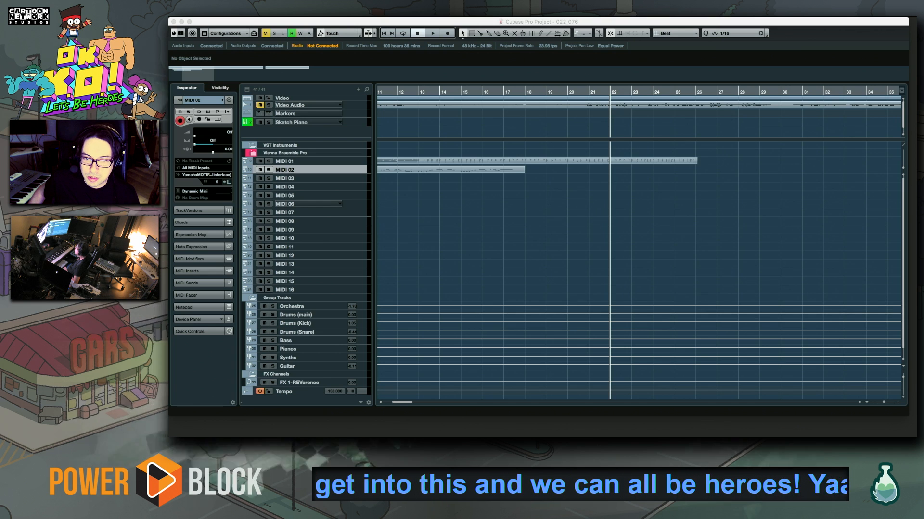
pyautogui.click(582, 234)
# Move the playhead to bar 26 and trim the end of the MIDI 01 part to 26.1.1.0
pyautogui.moveTo(668, 269); pyautogui.dragTo(514, 272)
pyautogui.click(476, 93)
pyautogui.click(498, 94)
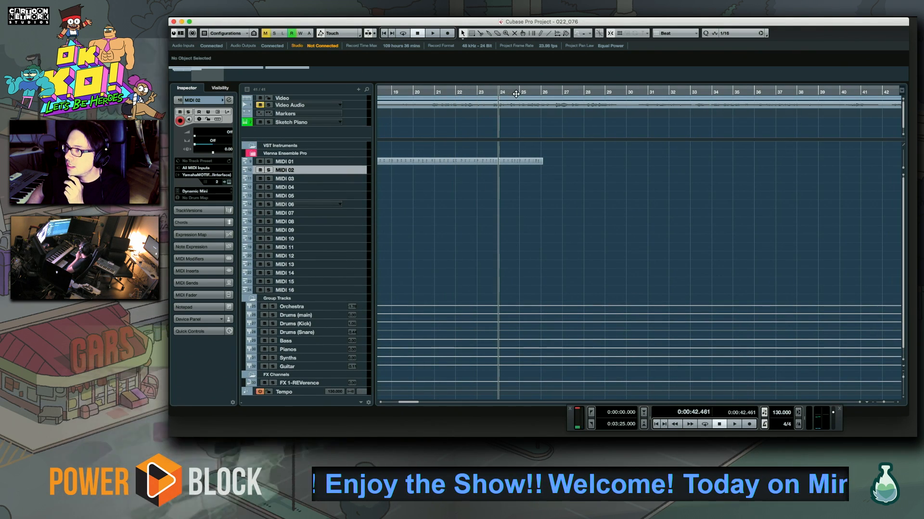
pyautogui.click(519, 94)
pyautogui.click(541, 92)
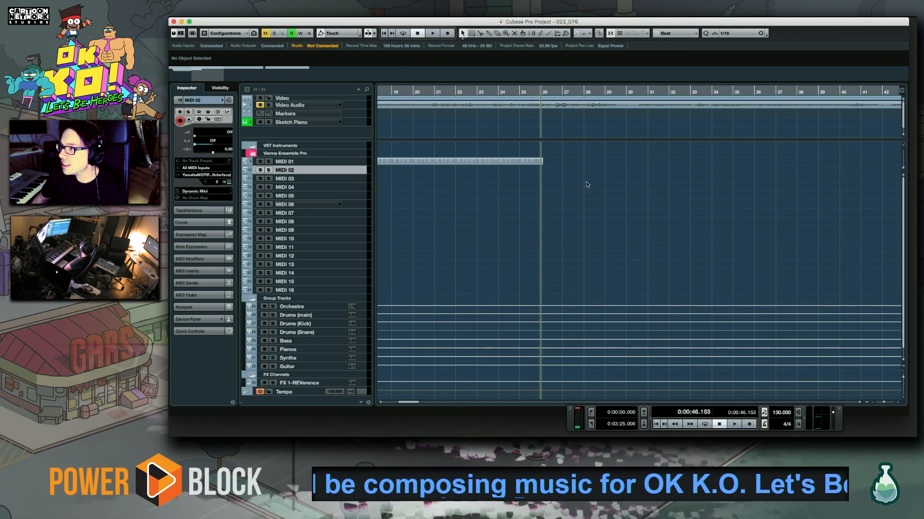
pyautogui.click(541, 162)
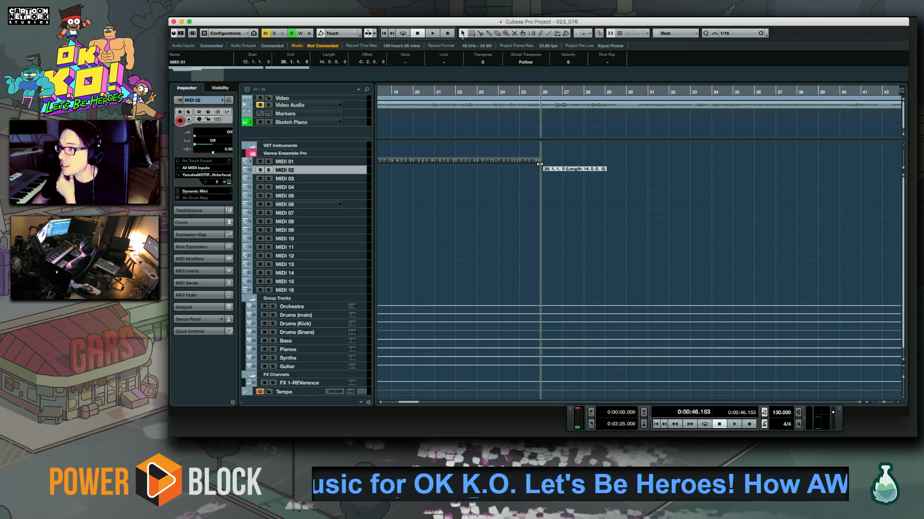
pyautogui.hscroll(-5, 552, 204)
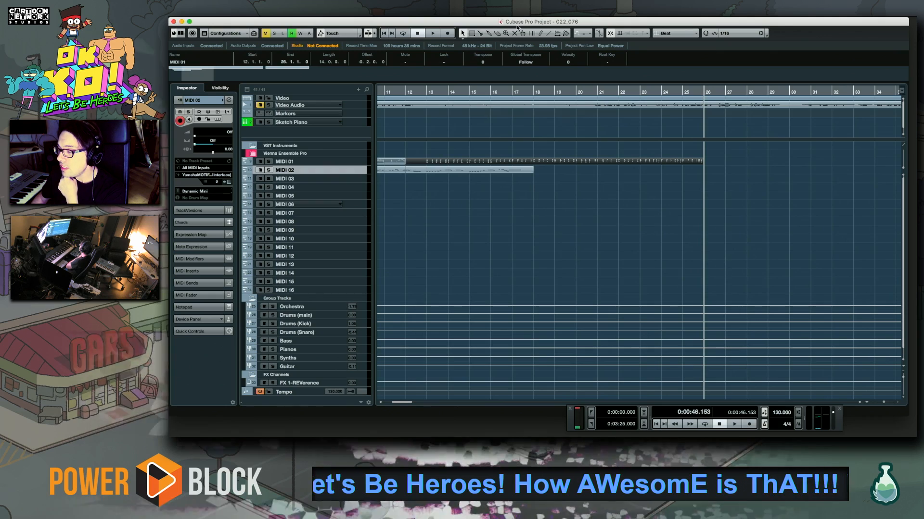
# Place the playhead at bar 17 and clear the part selection
pyautogui.click(534, 89)
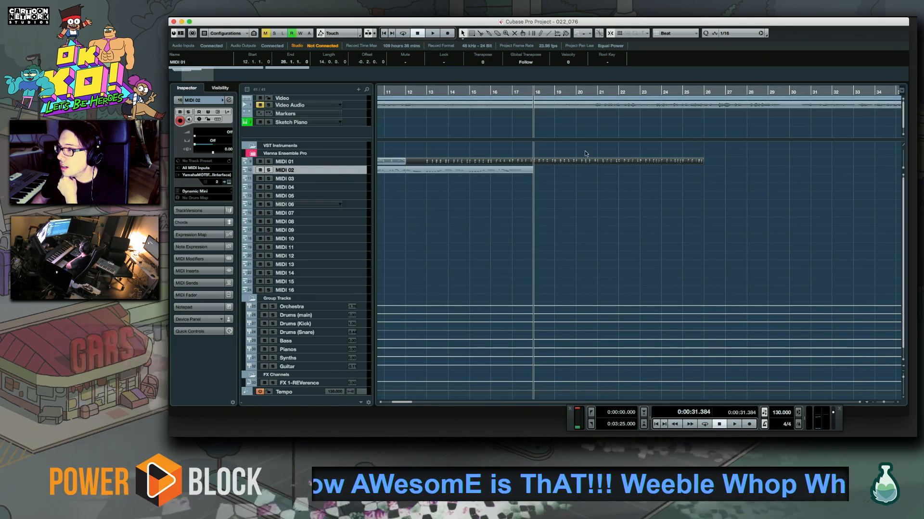
pyautogui.hscroll(-5, 429, 186)
pyautogui.hscroll(6, 773, 227)
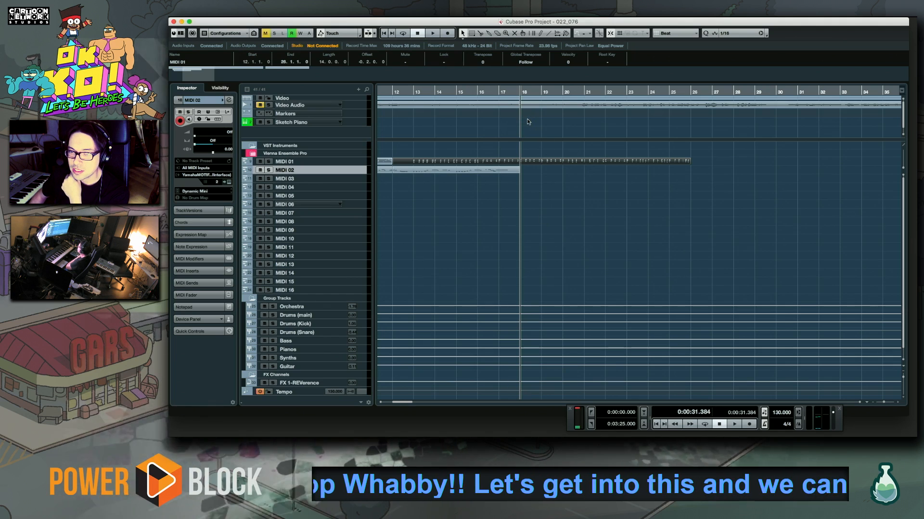
pyautogui.click(499, 91)
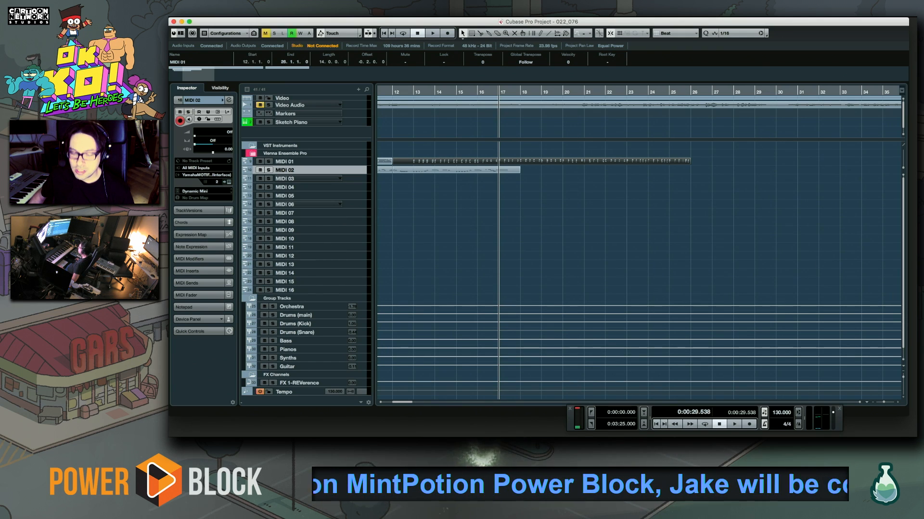
pyautogui.click(547, 247)
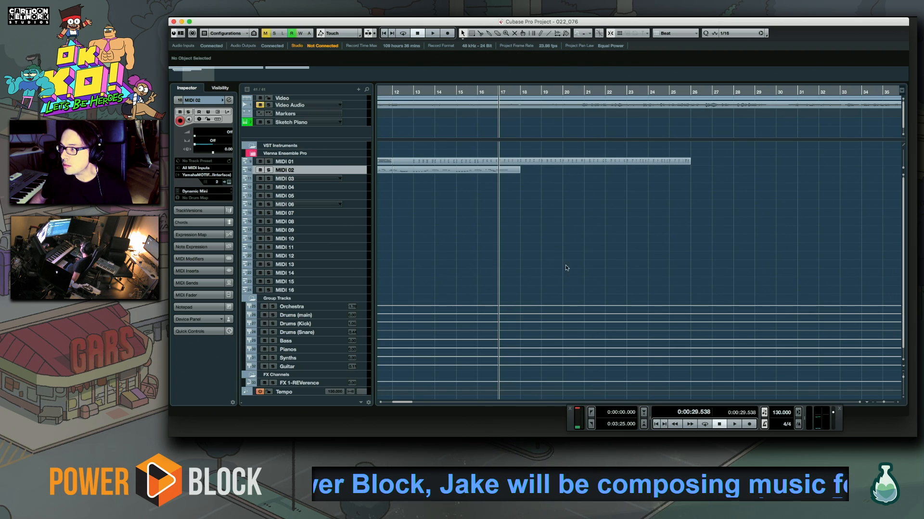
pyautogui.moveTo(569, 270); pyautogui.dragTo(490, 270)
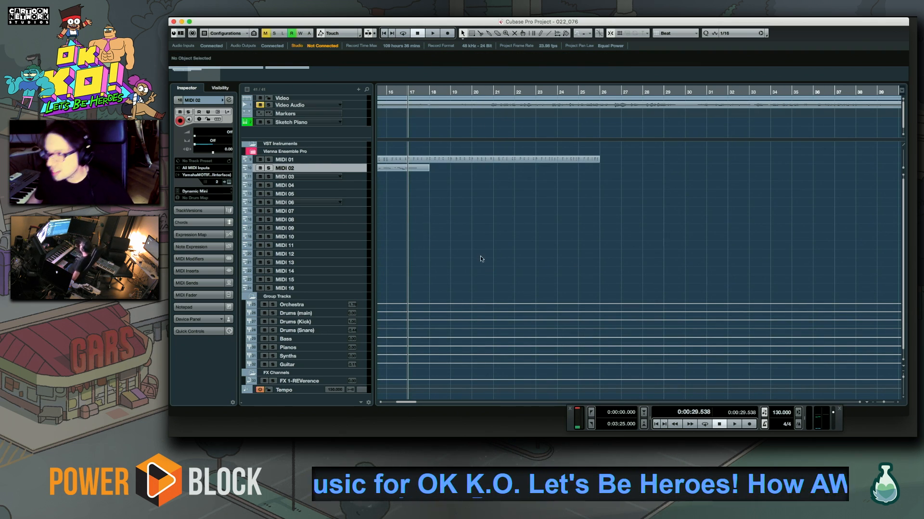
pyautogui.hscroll(-2, 480, 259)
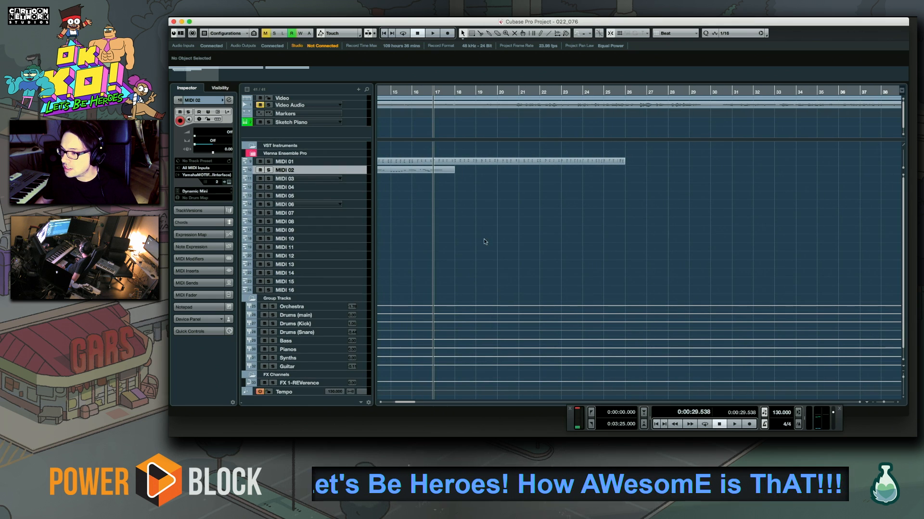
pyautogui.hscroll(3, 481, 248)
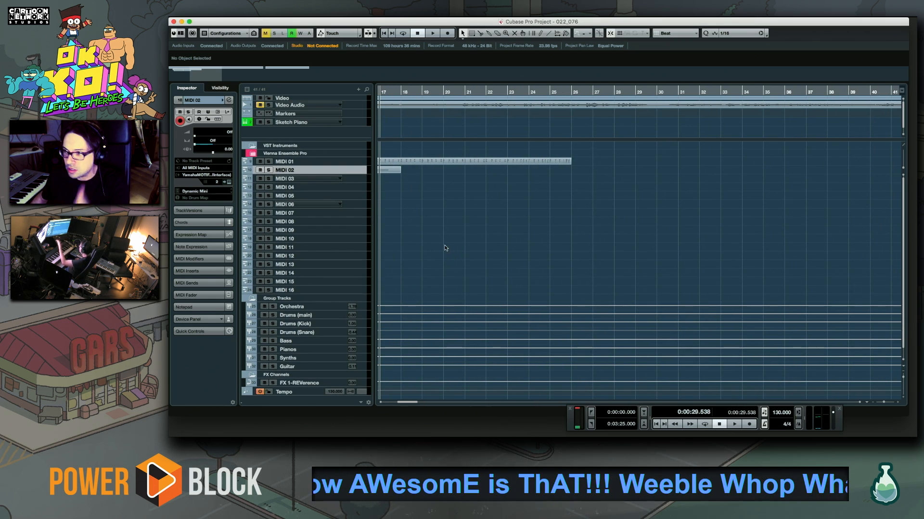
pyautogui.moveTo(424, 218); pyautogui.dragTo(478, 234)
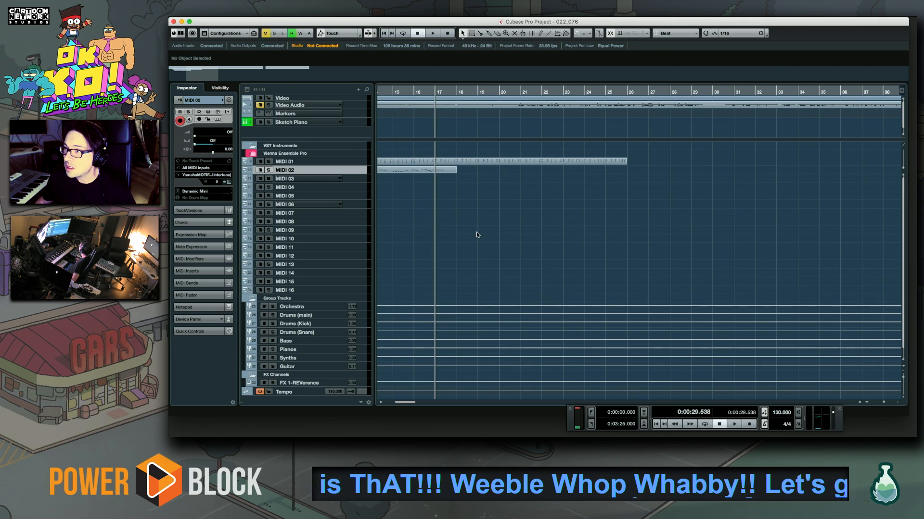
pyautogui.click(361, 161)
pyautogui.click(362, 170)
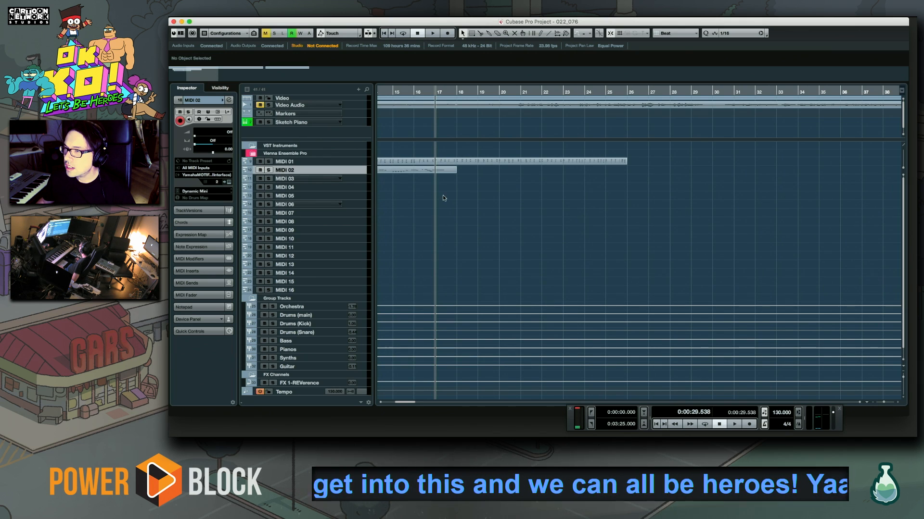
pyautogui.moveTo(471, 204); pyautogui.dragTo(502, 211)
# Play back the MIDI 01 chords and MIDI 02 melody, restarting from bar 15
pyautogui.press('space')
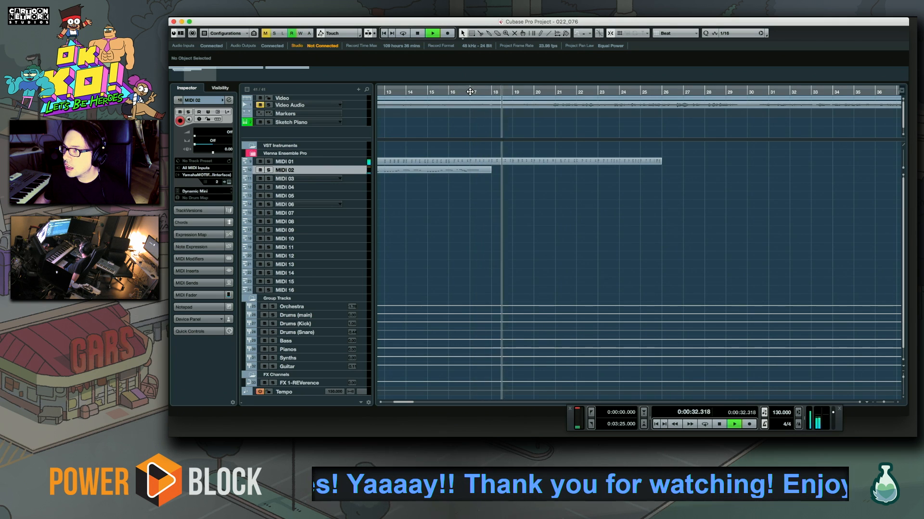
pyautogui.click(427, 91)
pyautogui.moveTo(486, 213); pyautogui.dragTo(521, 259)
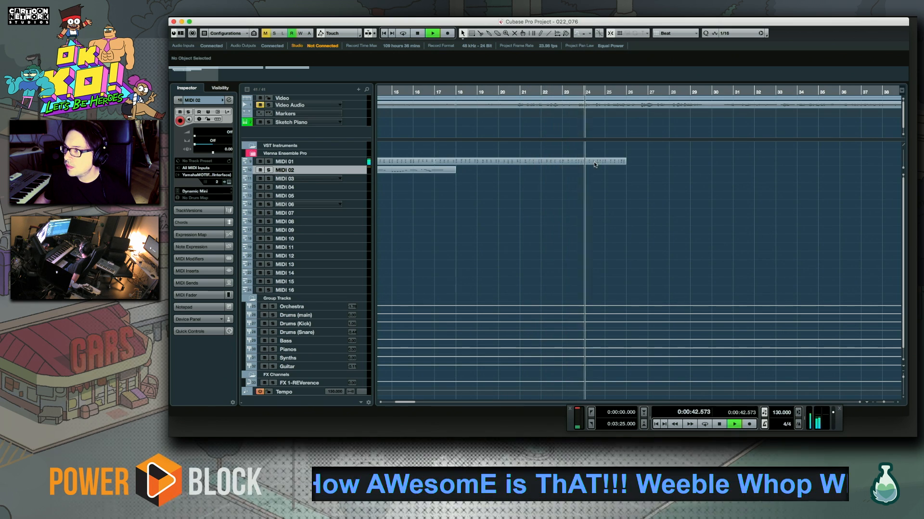
# Stop playback and delete the last bar of MIDI 01 so its chords end at bar 25
pyautogui.click(607, 161)
pyautogui.press('space')
pyautogui.press('Delete')
# Copy the MIDI 01 chords of bars 17 to 24 to bar 25, extending the track to bar 33
pyautogui.click(454, 90)
pyautogui.press('space')
pyautogui.click(436, 96)
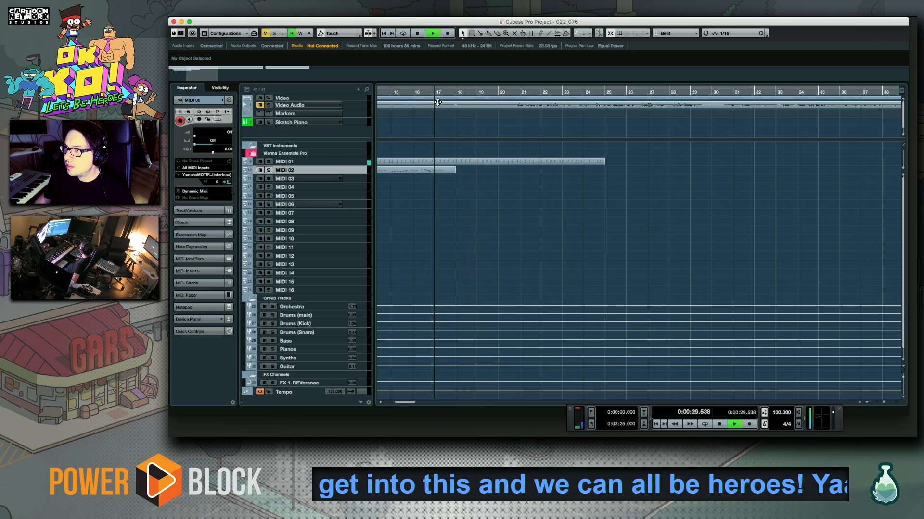
pyautogui.moveTo(446, 163); pyautogui.dragTo(617, 163)
pyautogui.press('space')
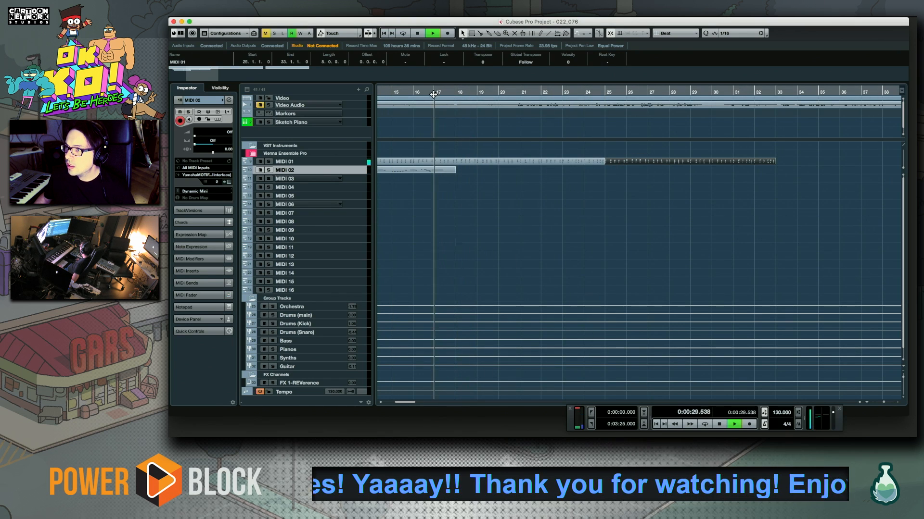
# Select MIDI 03 and assign it the Supertrance sound from the MOTIF XS PRE 5 bank
pyautogui.click(356, 180)
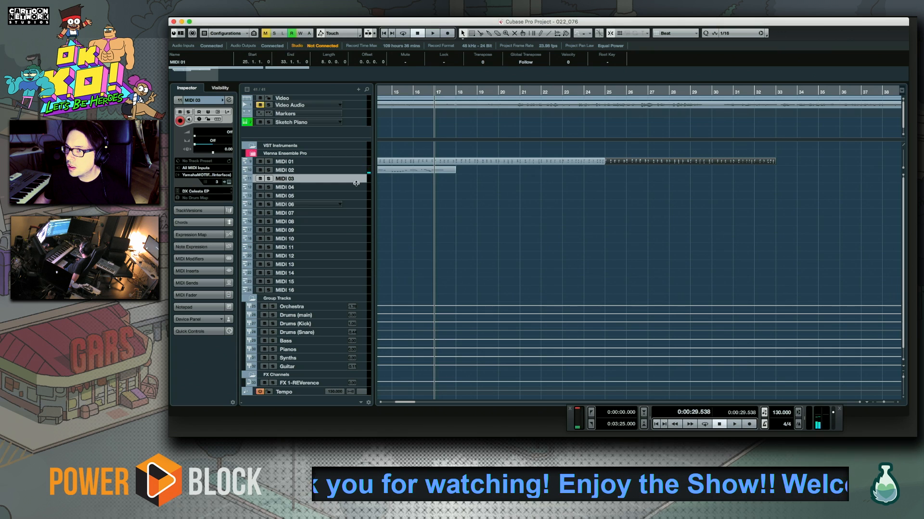
pyautogui.click(209, 192)
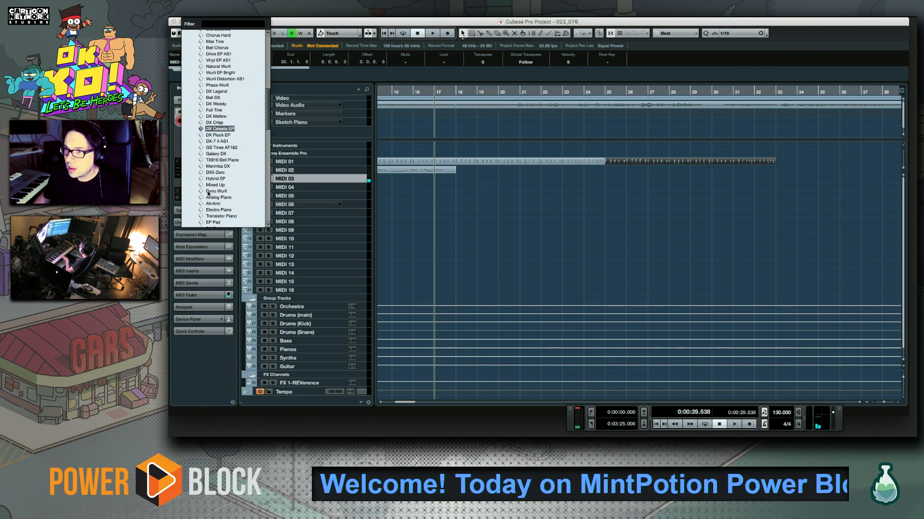
pyautogui.scroll(-10, 229, 149)
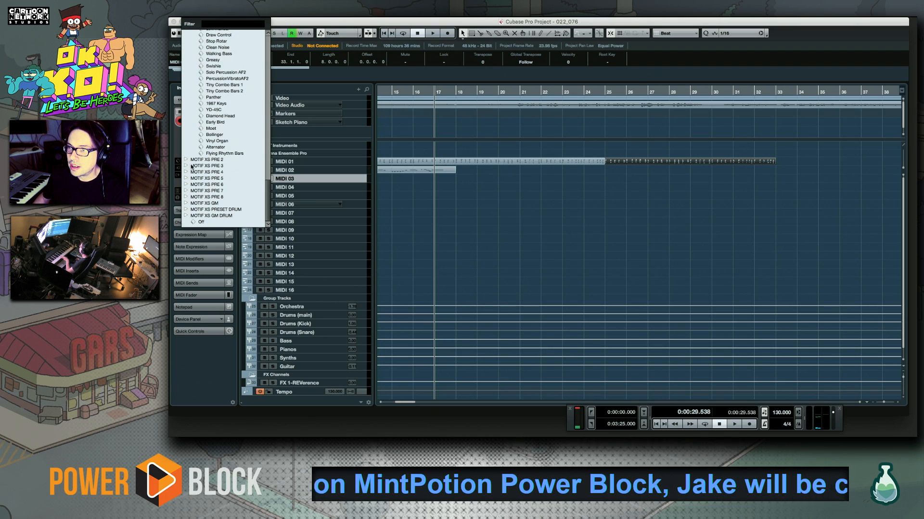
pyautogui.click(186, 178)
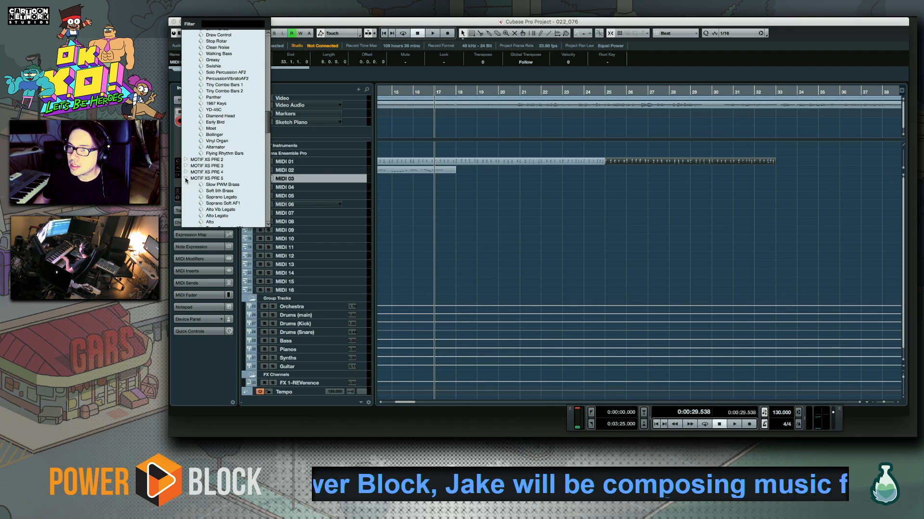
pyautogui.scroll(-10, 204, 201)
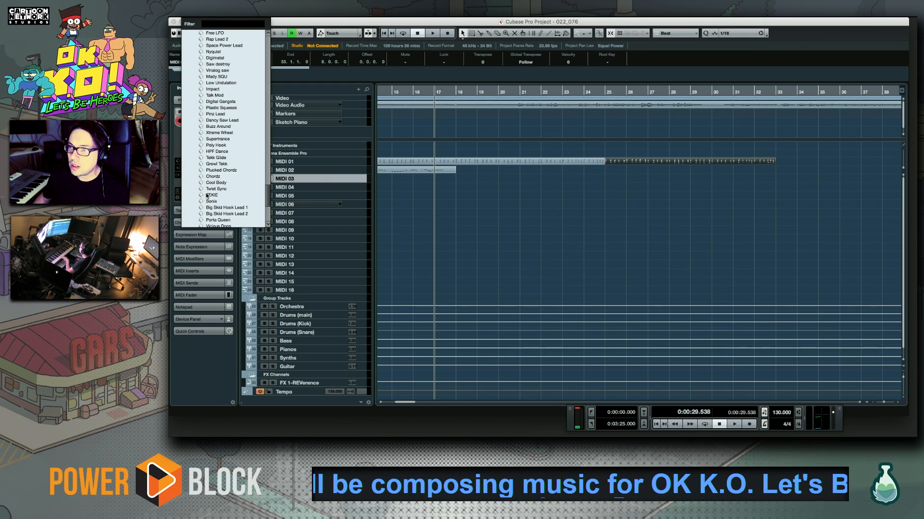
pyautogui.click(210, 140)
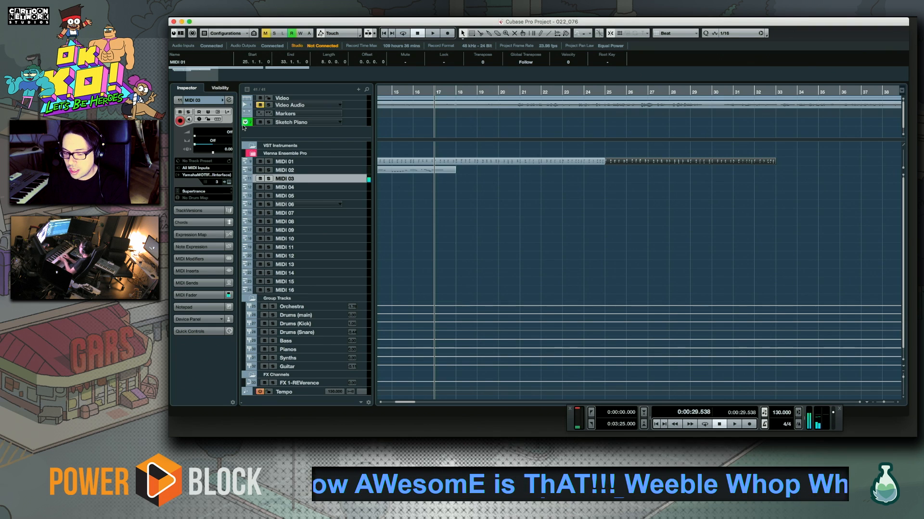
# Audition the MIDI 03 sounds listed from Poly Hook down to TEKIE
pyautogui.click(211, 194)
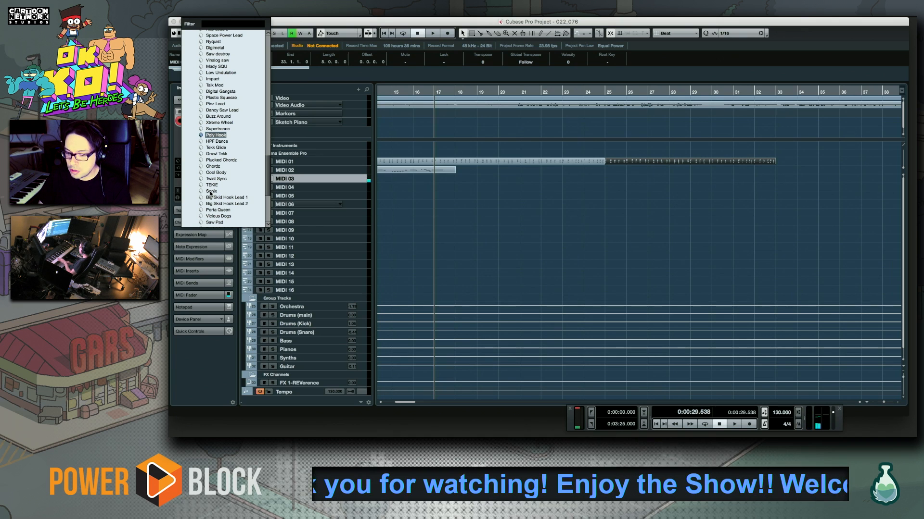
pyautogui.press('Down')
pyautogui.press('Down')
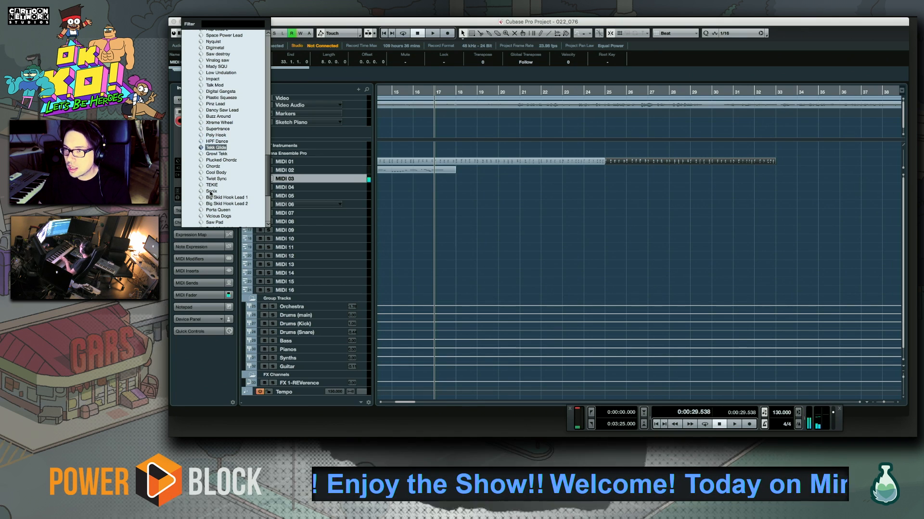
pyautogui.press('Down')
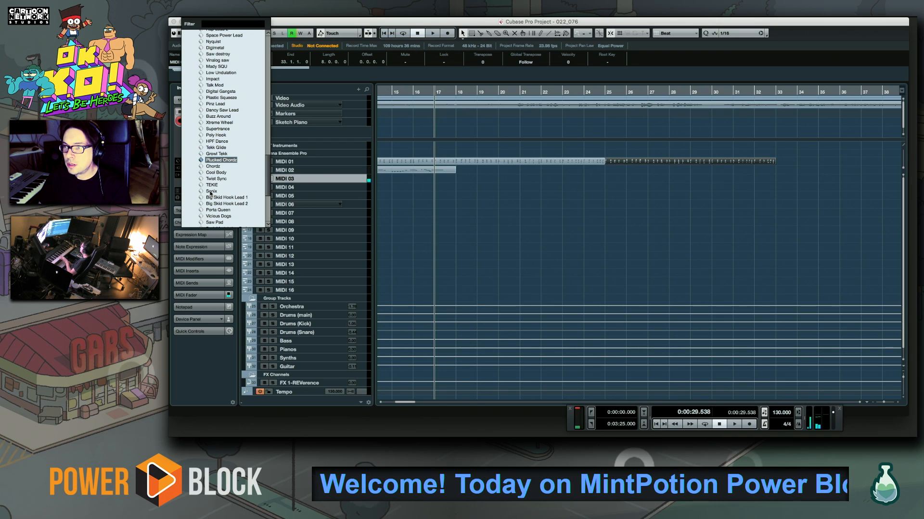
pyautogui.press('Down')
pyautogui.press('Down')
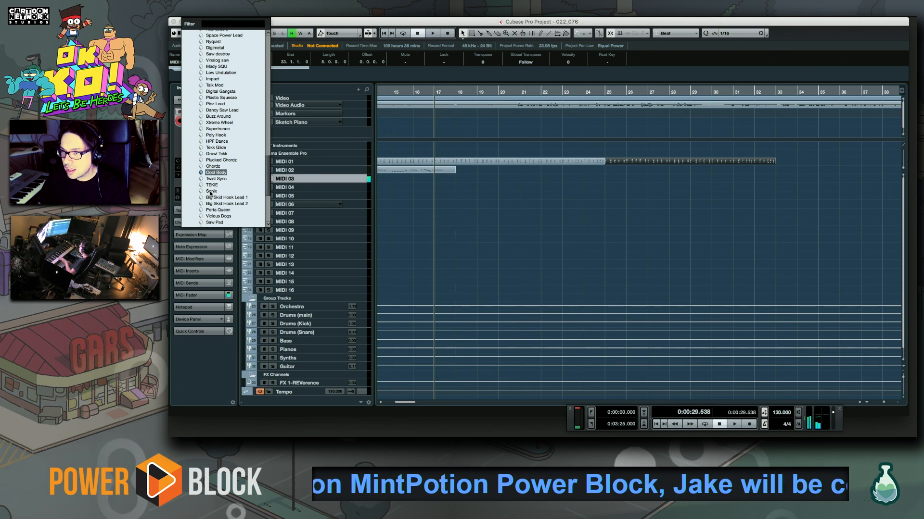
pyautogui.press('Down')
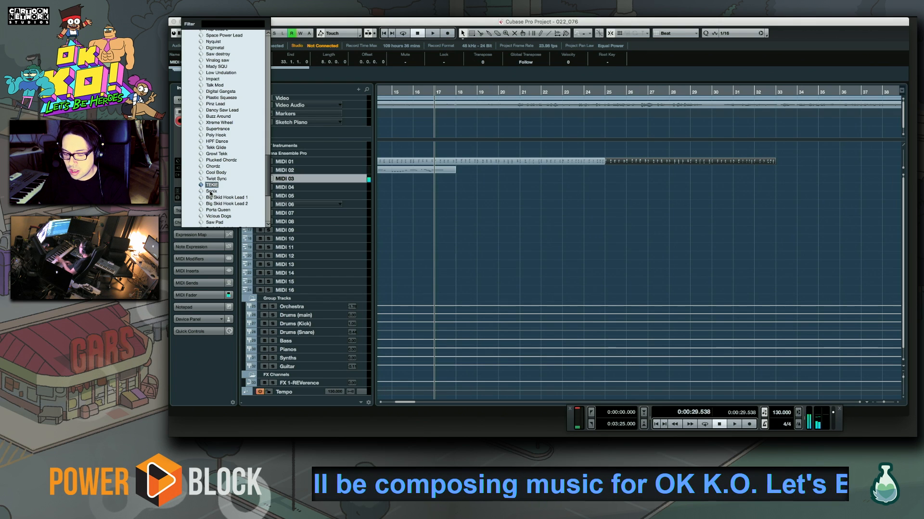
# Return through the neighbouring sounds and assign Poly Hook to MIDI 03
pyautogui.press('Up')
pyautogui.press('Up')
pyautogui.press('Up')
pyautogui.press('Up')
pyautogui.press('Up')
pyautogui.press('Up')
pyautogui.press('Up')
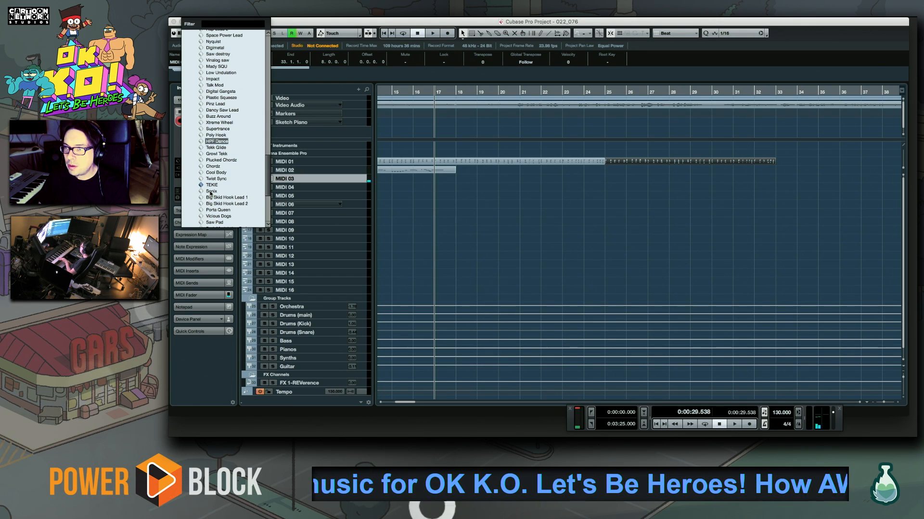
pyautogui.press('Up')
pyautogui.press('Up')
pyautogui.press('Up')
pyautogui.press('Down')
pyautogui.press('Down')
pyautogui.press('Down')
pyautogui.press('Down')
pyautogui.press('Up')
pyautogui.press('Up')
pyautogui.press('Return')
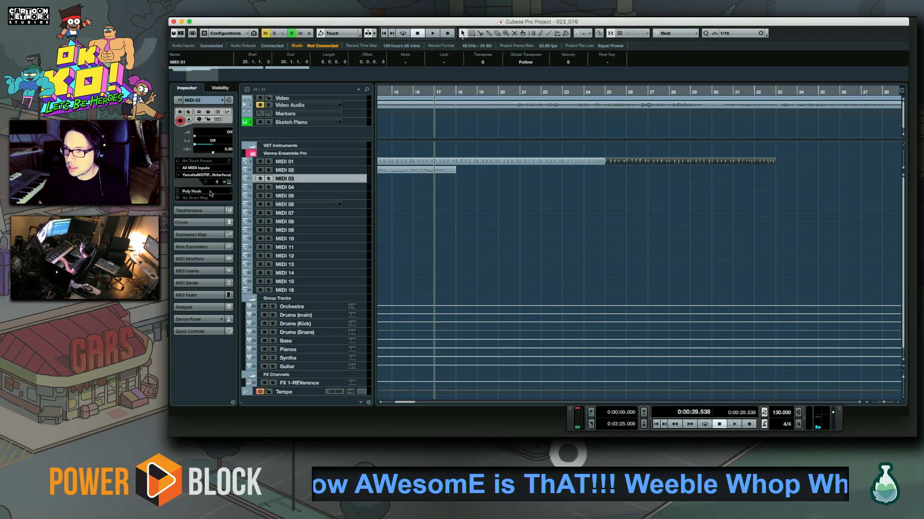
# Rehearse over playback from bar 17, then record the Poly Hook melody on MIDI 03 from bar 17
pyautogui.press('space')
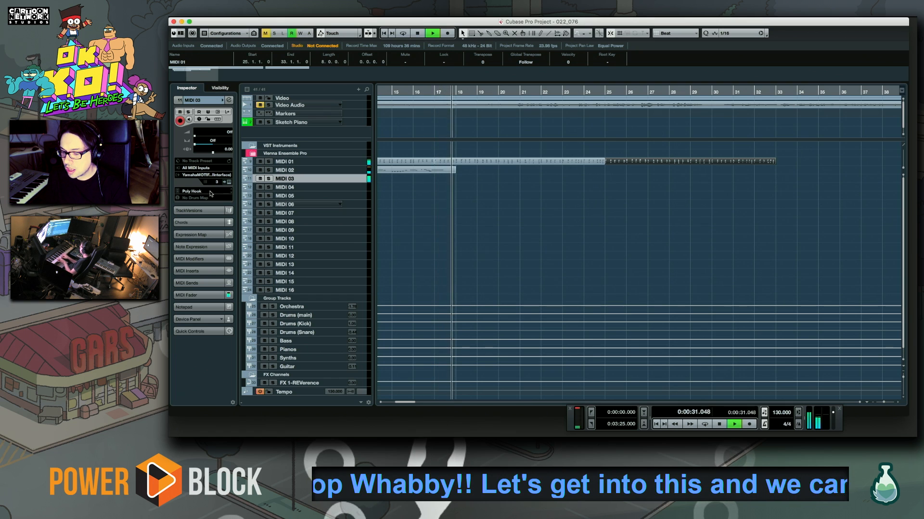
pyautogui.press('space')
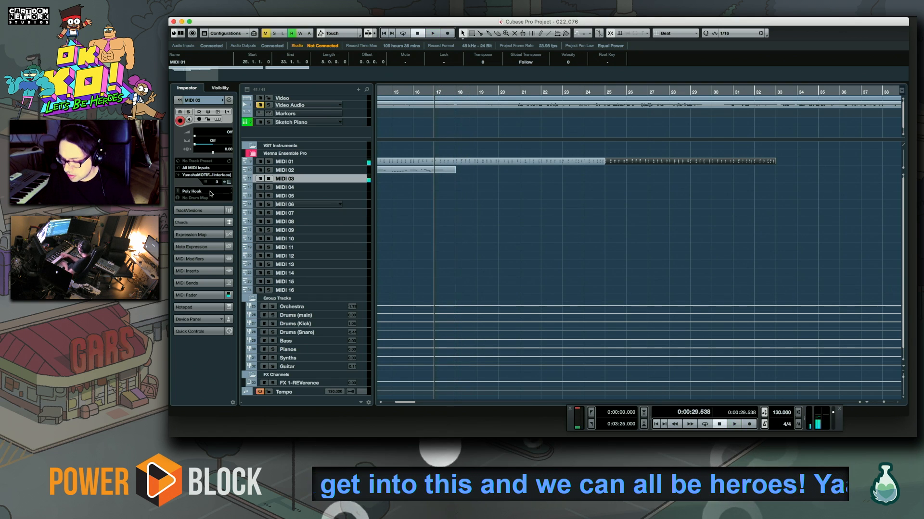
pyautogui.press('KP_Multiply')
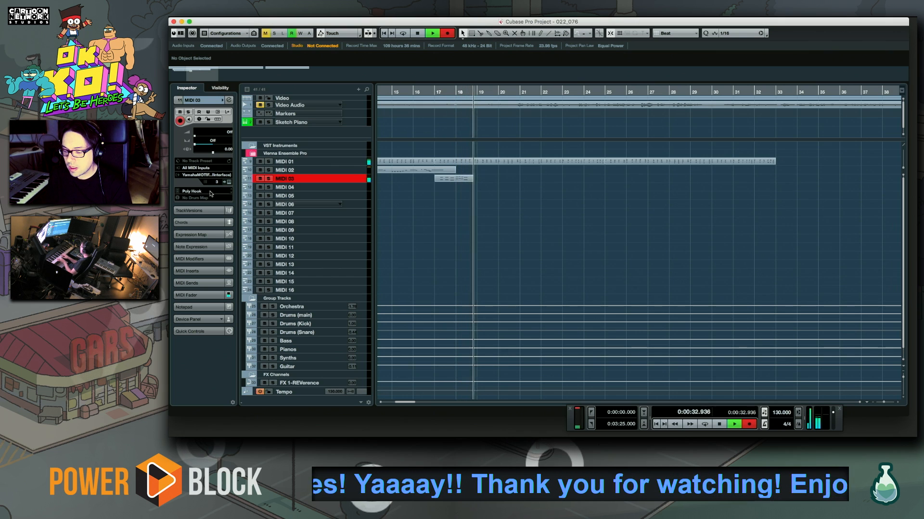
pyautogui.press('space')
# Open the recorded MIDI 03 part in the Key Editor and play it back from bar 18
pyautogui.doubleClick(473, 178)
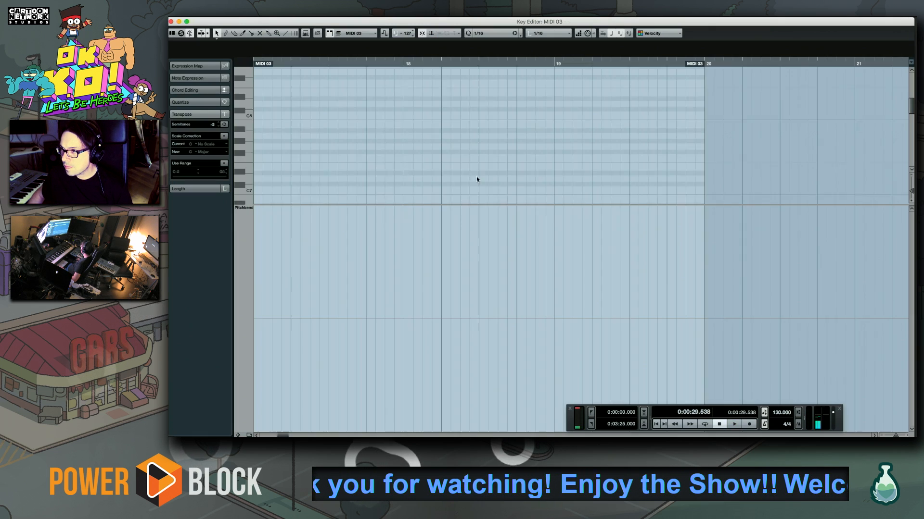
pyautogui.click(402, 63)
pyautogui.press('space')
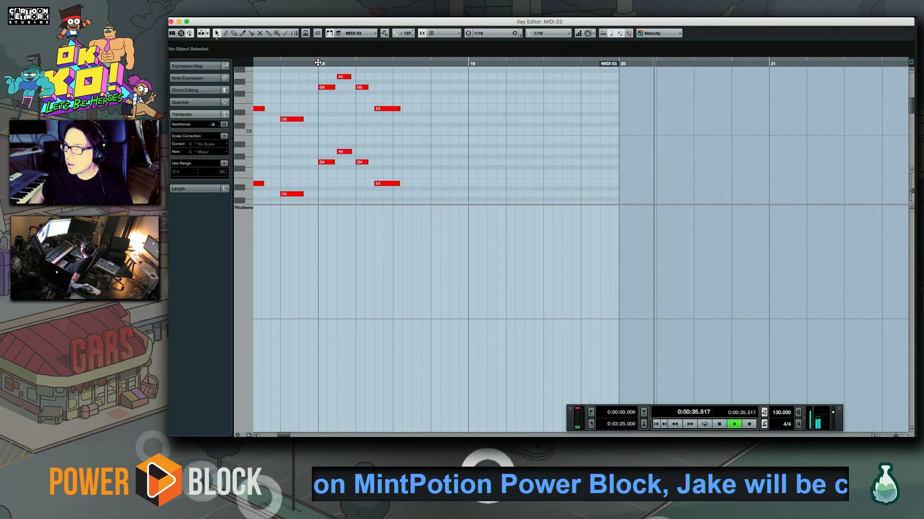
pyautogui.click(318, 63)
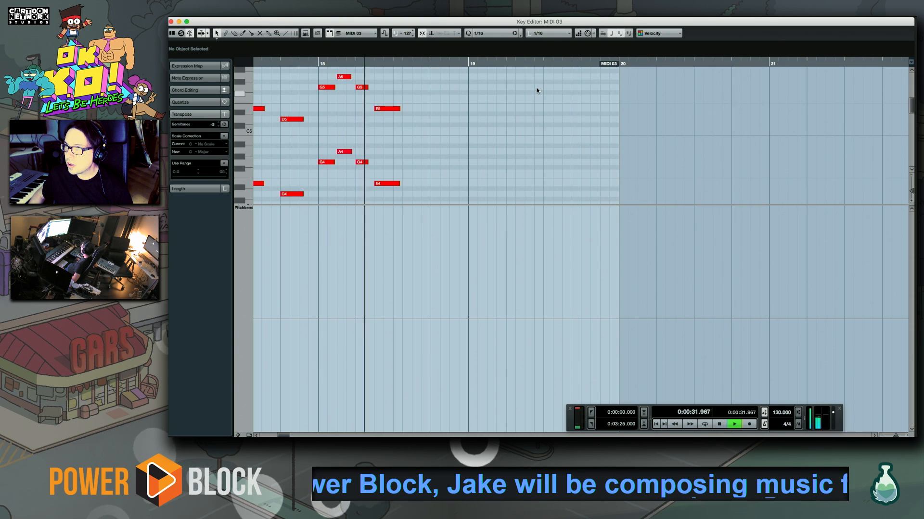
pyautogui.press('space')
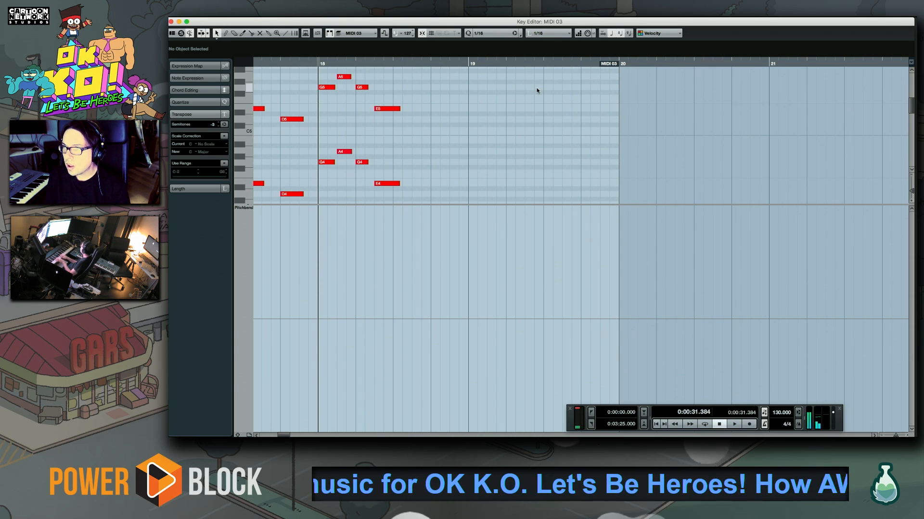
# Record further octave-doubled melody notes on MIDI 03 from bar 18 into bar 20, then select and play back the new notes
pyautogui.press('KP_Multiply')
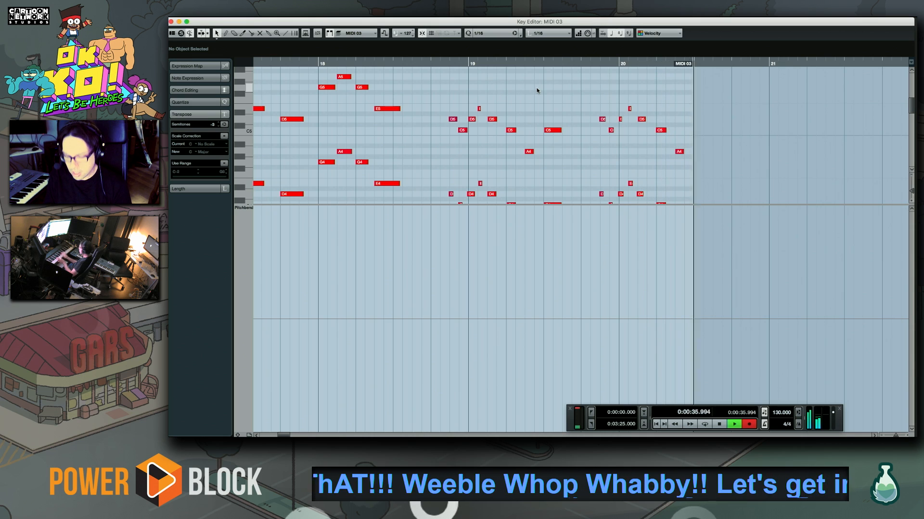
pyautogui.press('space')
pyautogui.moveTo(446, 89); pyautogui.dragTo(823, 278)
pyautogui.press('space')
pyautogui.hscroll(1, 556, 237)
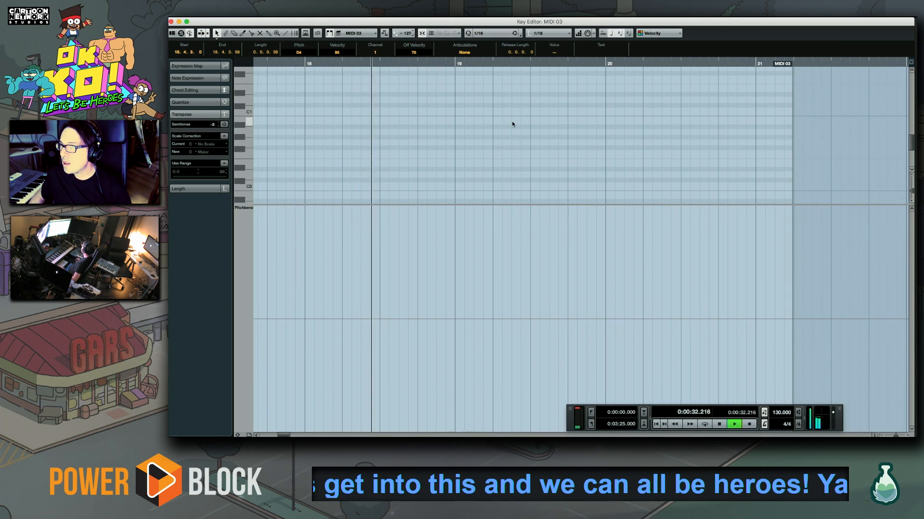
pyautogui.scroll(10, 501, 175)
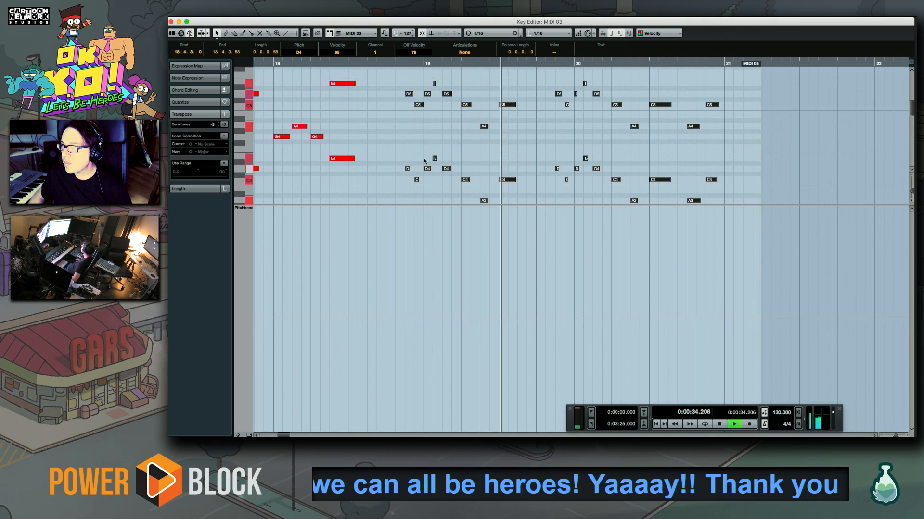
# Lower the D4 and D5 notes just before bar 19 to A3 and A4 and check them in playback
pyautogui.click(403, 63)
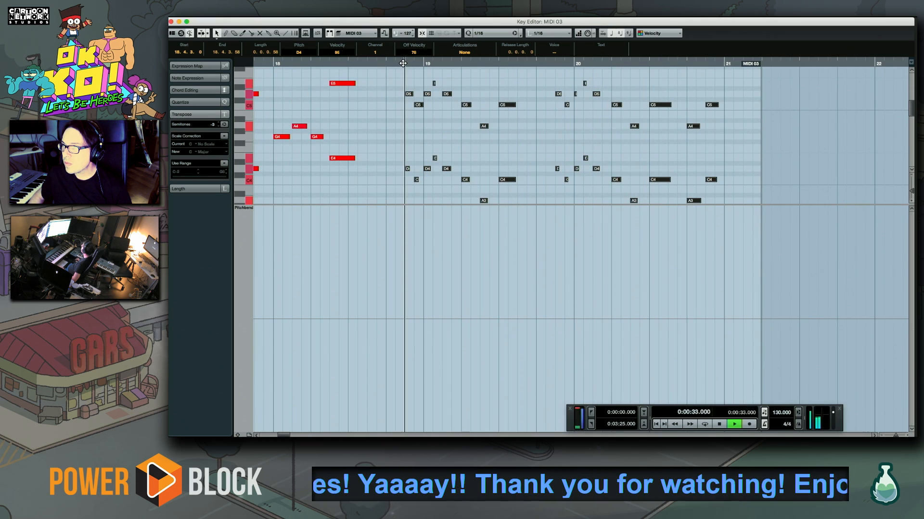
pyautogui.press('space')
pyautogui.moveTo(406, 79); pyautogui.dragTo(407, 172)
pyautogui.moveTo(408, 158); pyautogui.dragTo(408, 163)
pyautogui.press('space')
pyautogui.moveTo(484, 144); pyautogui.dragTo(457, 208)
pyautogui.moveTo(460, 174); pyautogui.dragTo(405, 166)
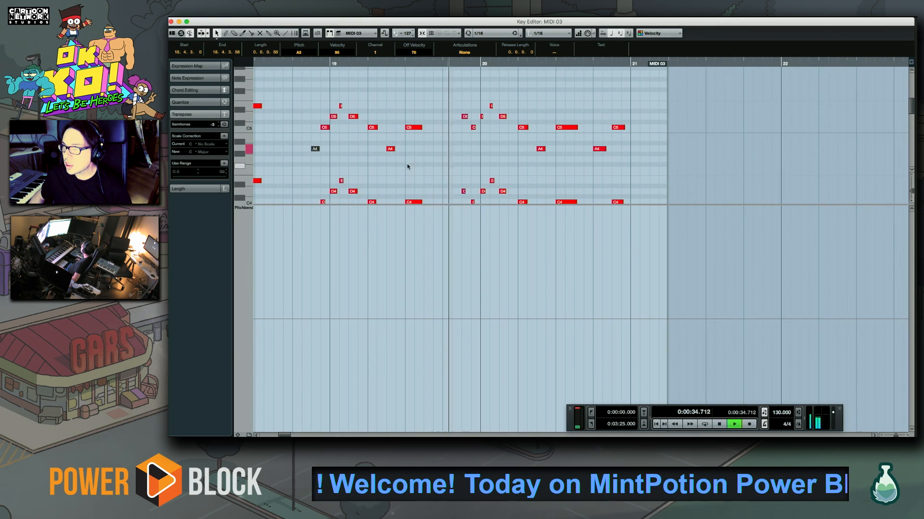
# Lower the D4 and D5 notes just before bar 20 to C4 and C5 and check them in playback
pyautogui.moveTo(503, 165); pyautogui.dragTo(423, 165)
pyautogui.click(370, 63)
pyautogui.press('space')
pyautogui.moveTo(382, 106)
pyautogui.mouseDown()
pyautogui.moveTo(381, 211)
pyautogui.moveTo(392, 117)
pyautogui.moveTo(383, 117)
pyautogui.mouseUp()
pyautogui.press('space')
pyautogui.press('space')
# Play back the edited MIDI 03 melody from bar 18, replaying the passage just before bar 20
pyautogui.hscroll(-5, 324, 164)
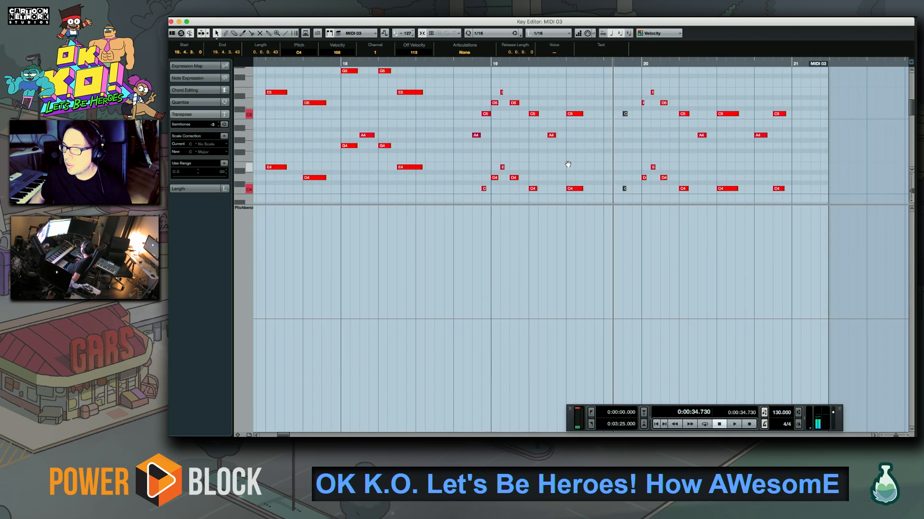
pyautogui.click(341, 63)
pyautogui.press('space')
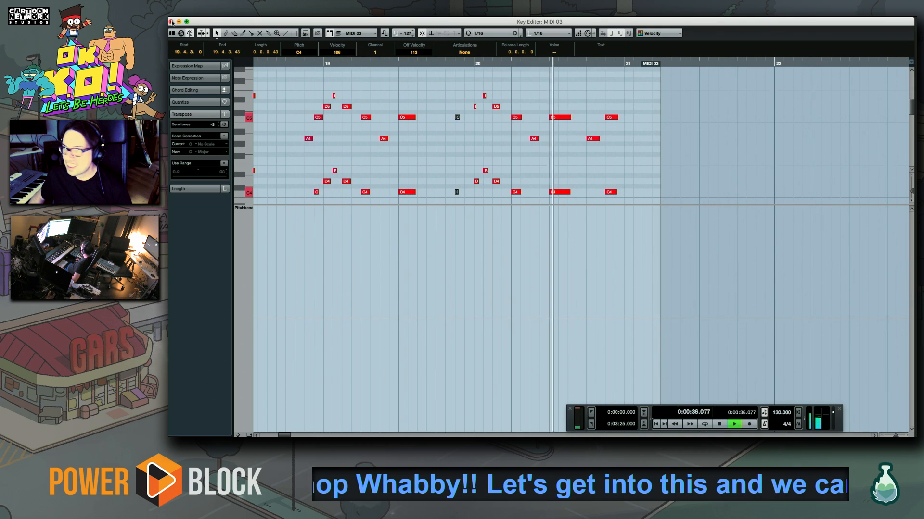
pyautogui.click(443, 63)
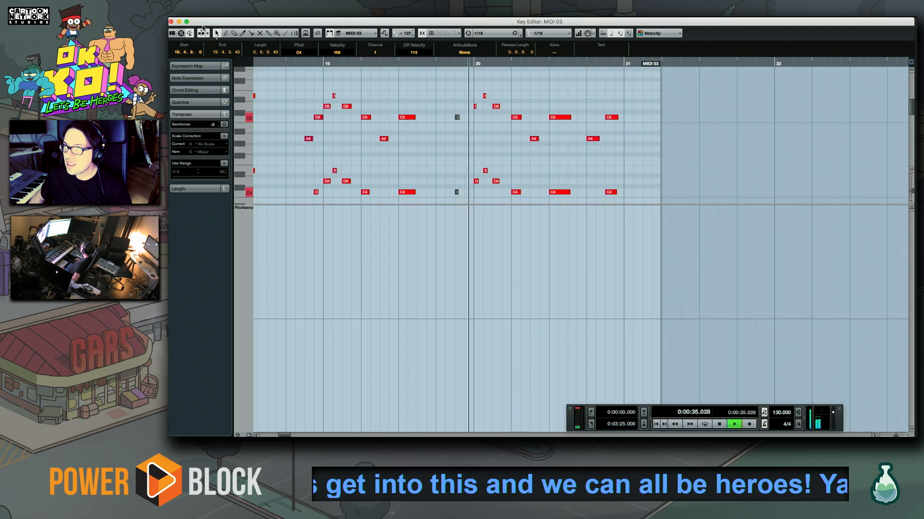
# Close the Key Editor, restart playback from bar 17 and copy the MIDI 03 part to bar 21
pyautogui.click(170, 21)
pyautogui.click(436, 92)
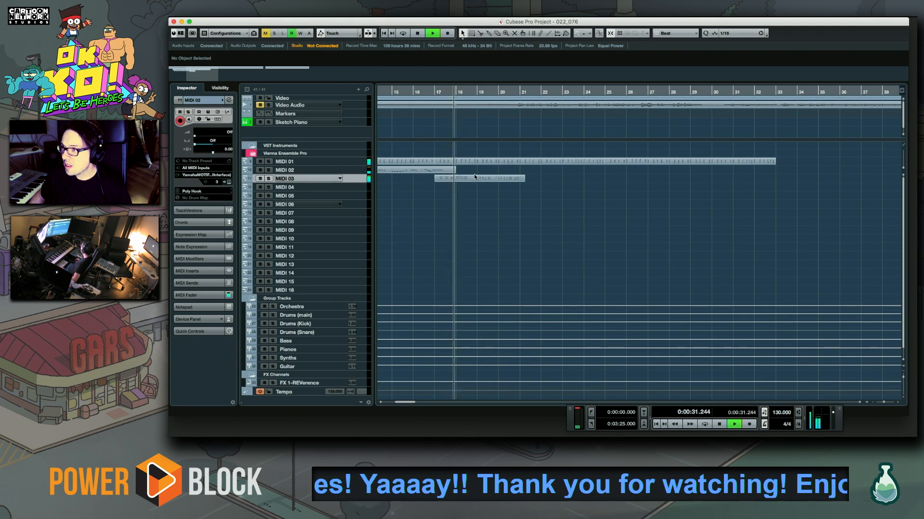
pyautogui.moveTo(445, 181); pyautogui.dragTo(532, 182)
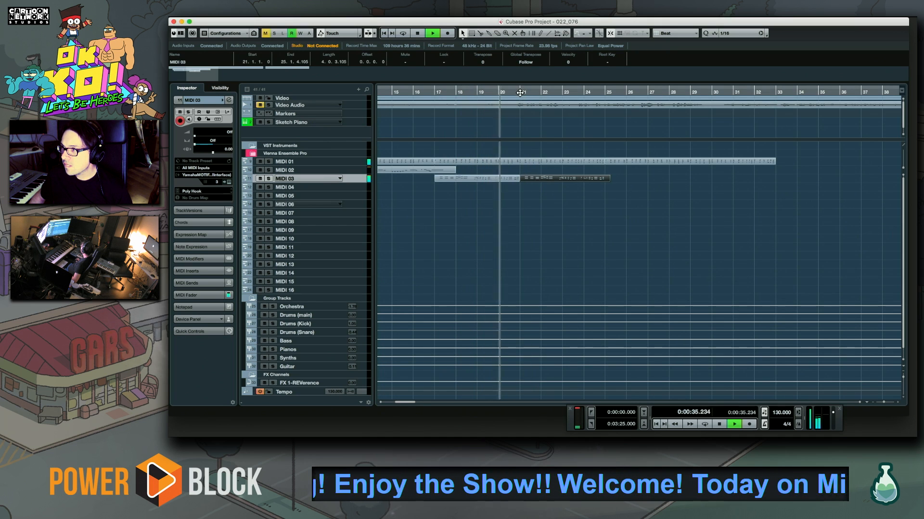
# Open the copied MIDI 03 part in the Key Editor and play it back from bar 21
pyautogui.doubleClick(549, 179)
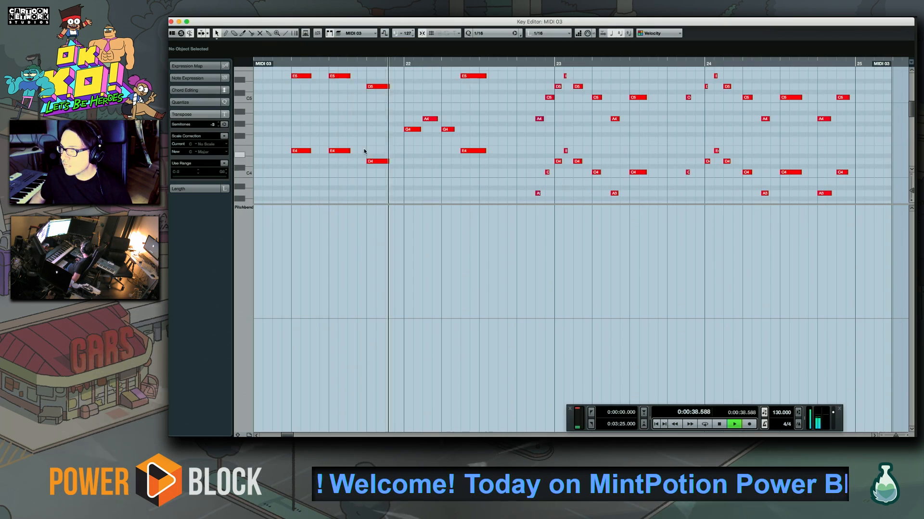
pyautogui.press('space')
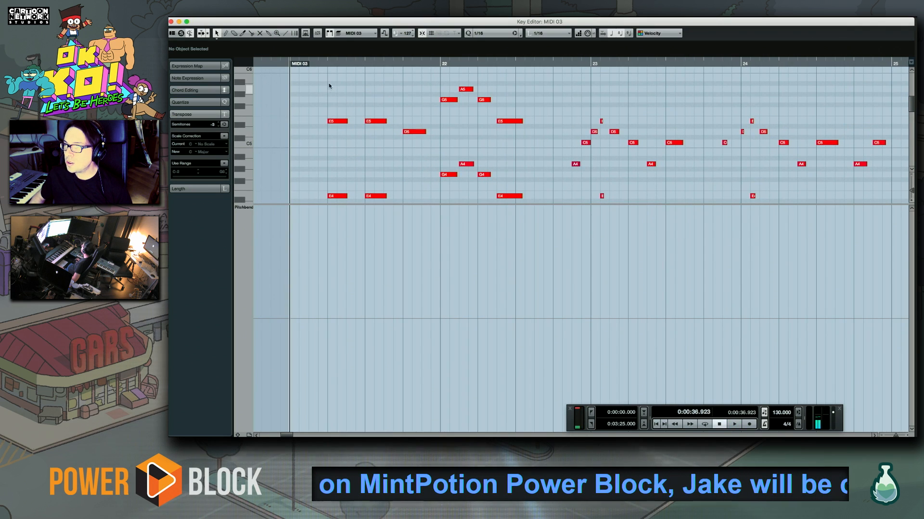
pyautogui.moveTo(493, 101); pyautogui.dragTo(449, 199)
pyautogui.press('space')
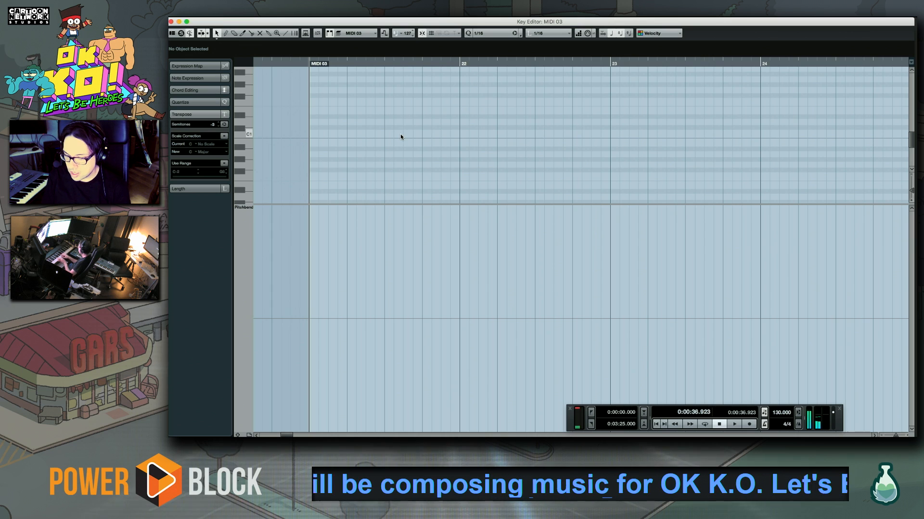
pyautogui.press('space')
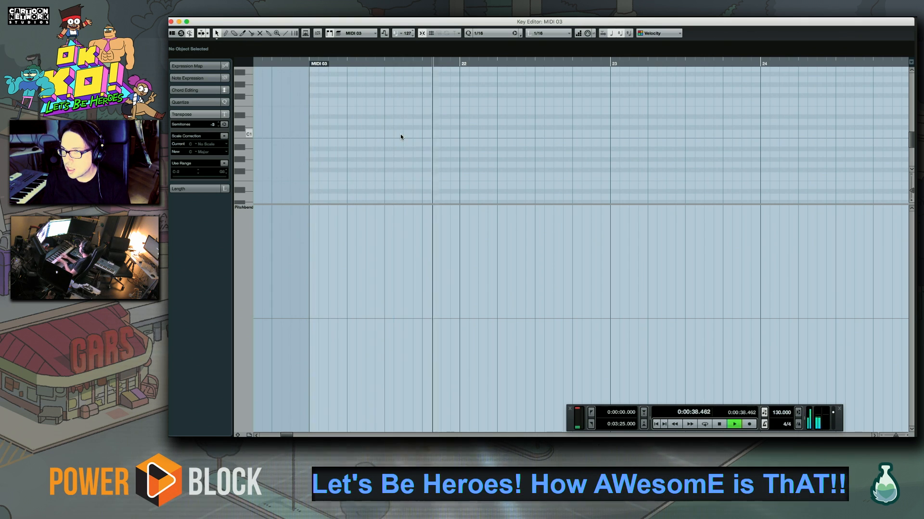
pyautogui.press('space')
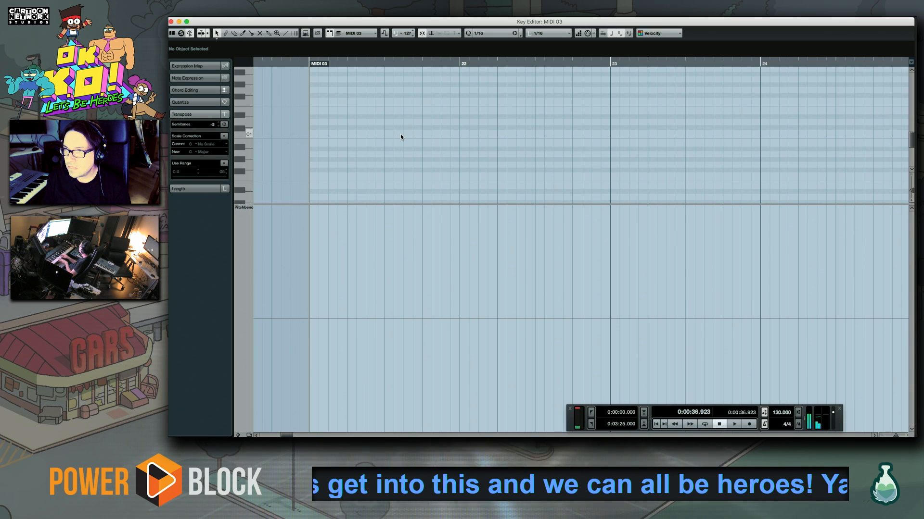
# Close the Key Editor and delete the copied MIDI 03 part at bar 21
pyautogui.press('space')
pyautogui.press('space')
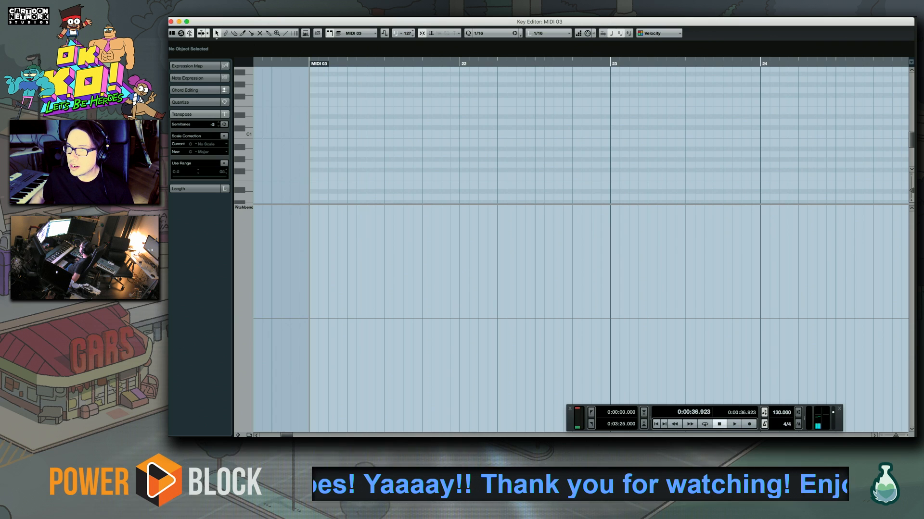
pyautogui.click(171, 22)
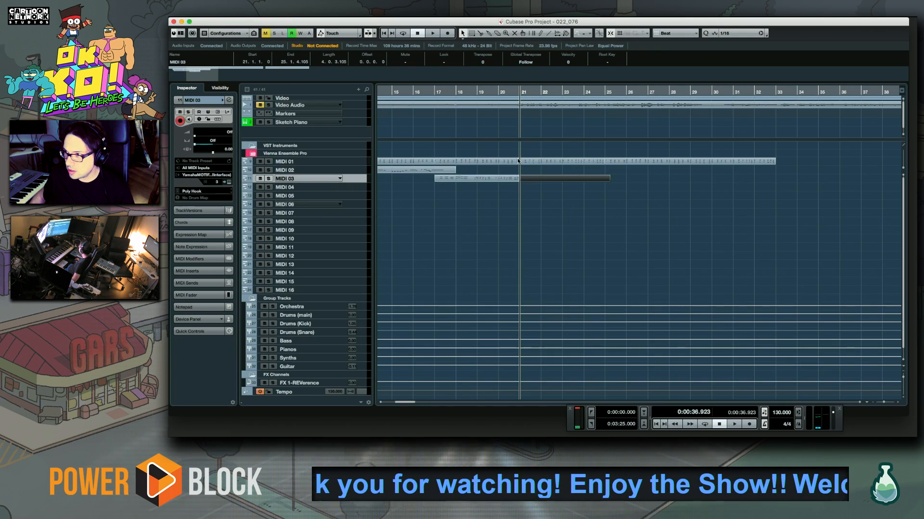
pyautogui.press('Delete')
# Try the Octave Analog sound on MIDI 04, switch to Dynamic Mini on MIDI 02 and start playback from bar 21
pyautogui.press('space')
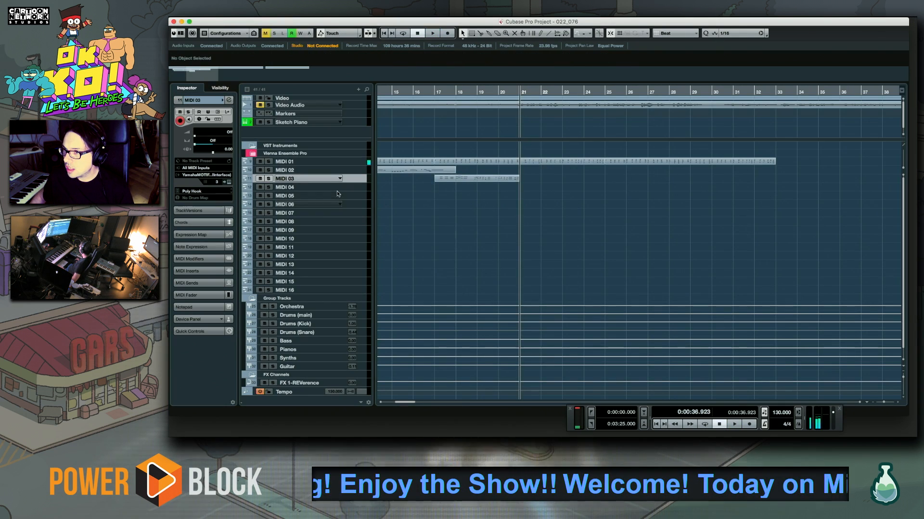
pyautogui.click(363, 190)
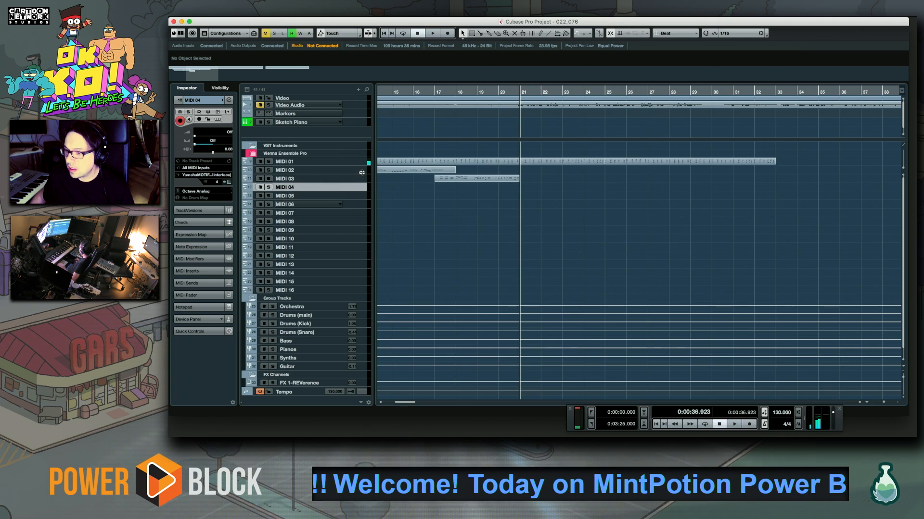
pyautogui.click(358, 172)
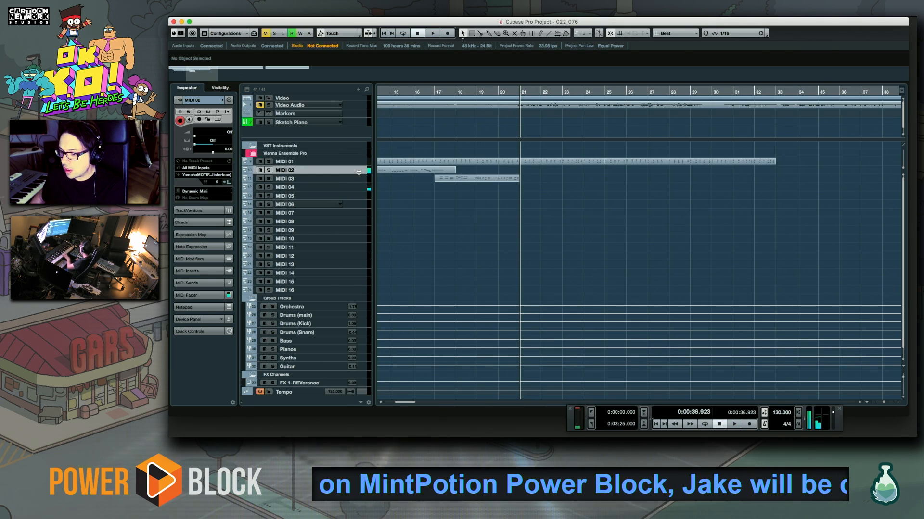
pyautogui.press('space')
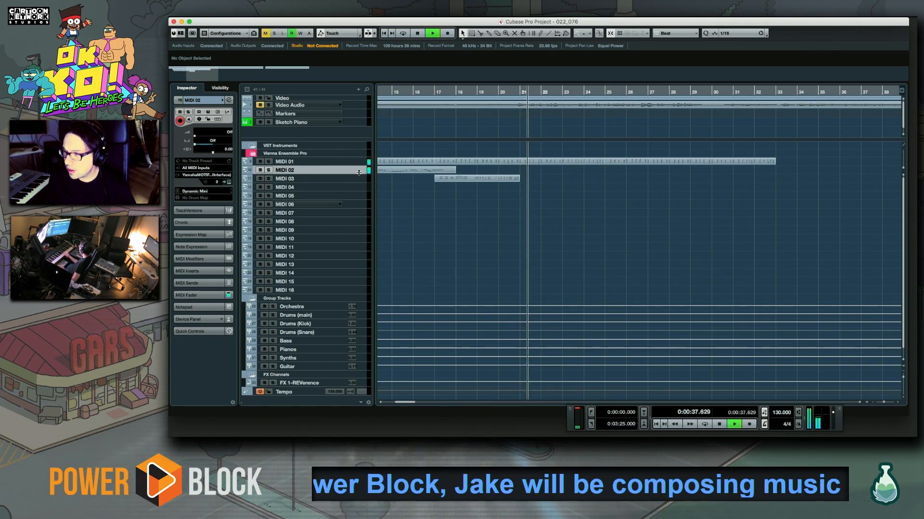
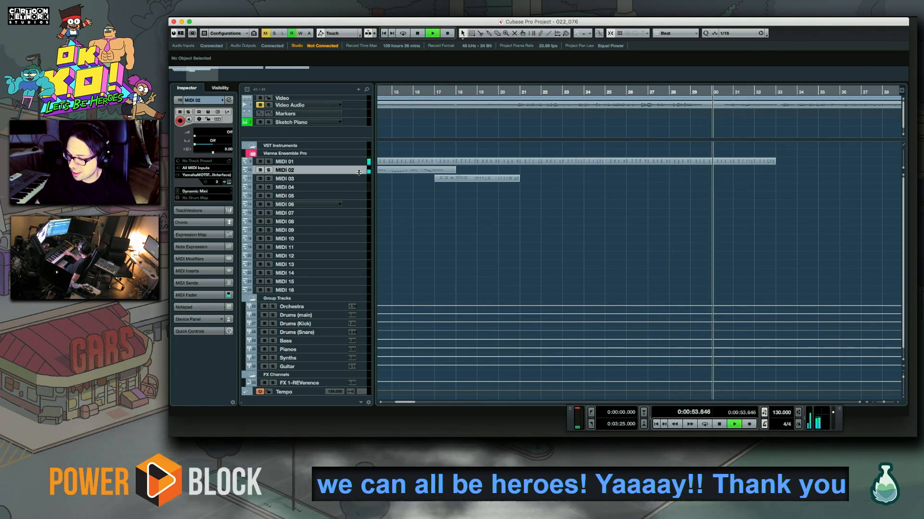
# Stop playback, set the cursor to bar 20 and play the lead-in to bar 21 several times
pyautogui.press('space')
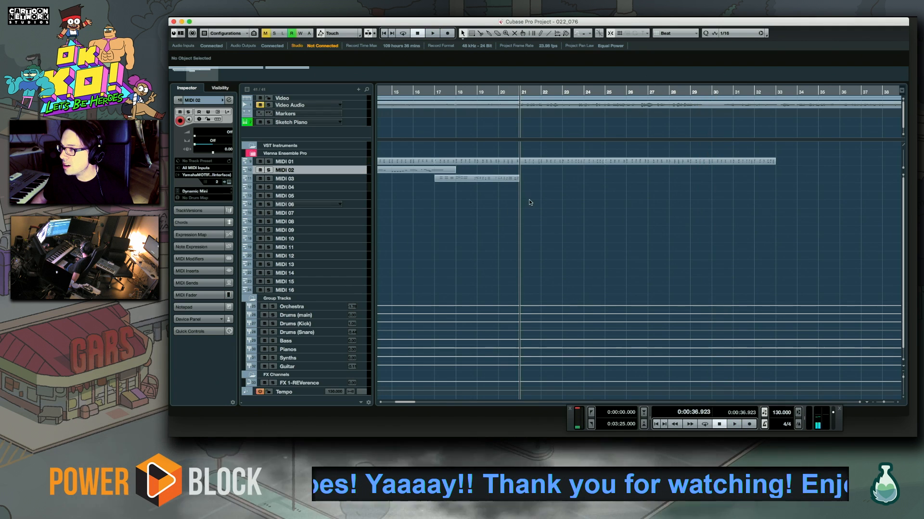
pyautogui.hscroll(2, 497, 209)
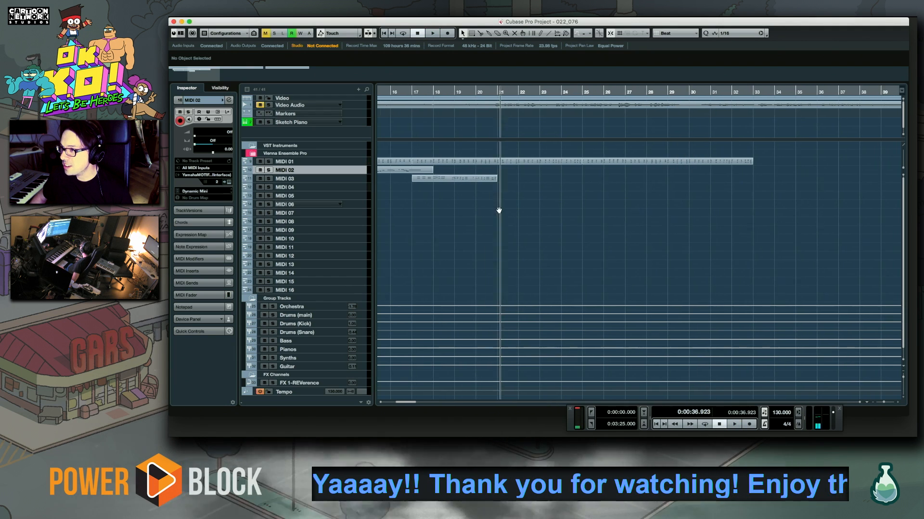
pyautogui.click(460, 92)
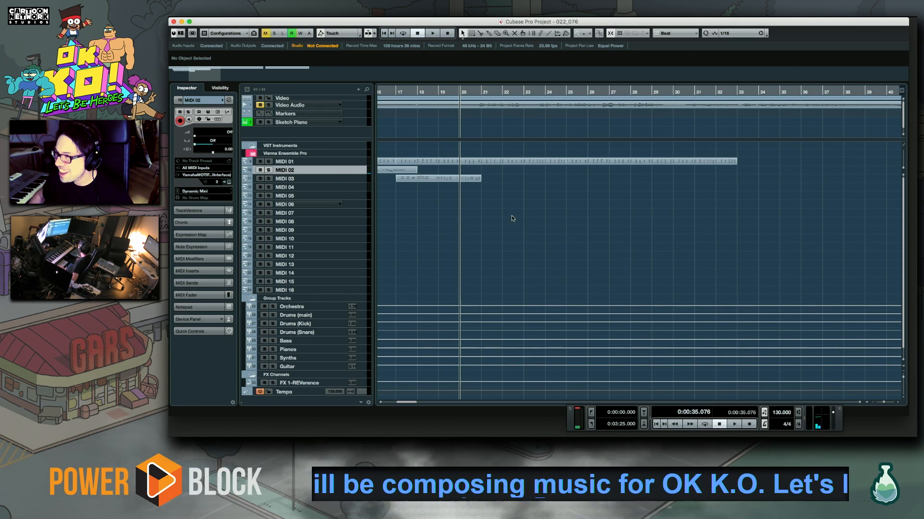
pyautogui.press('space')
pyautogui.moveTo(515, 198); pyautogui.dragTo(460, 211)
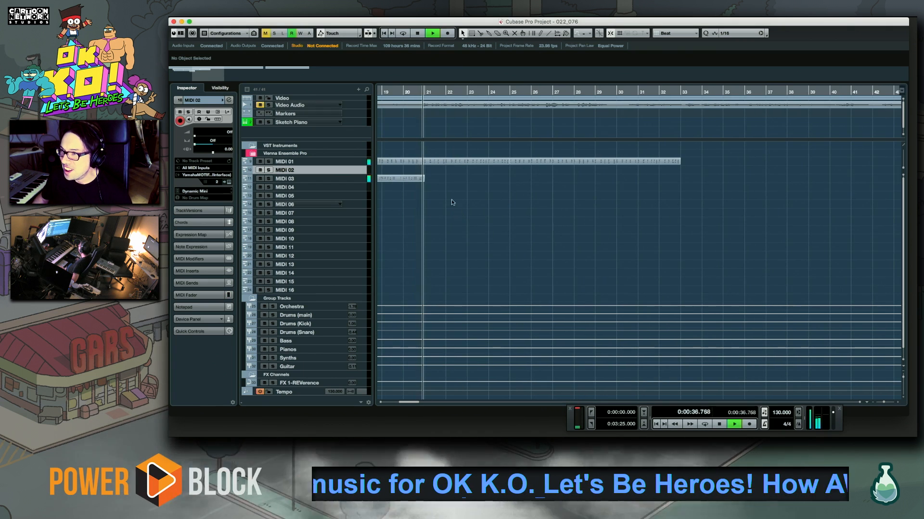
pyautogui.press('space')
pyautogui.press('space')
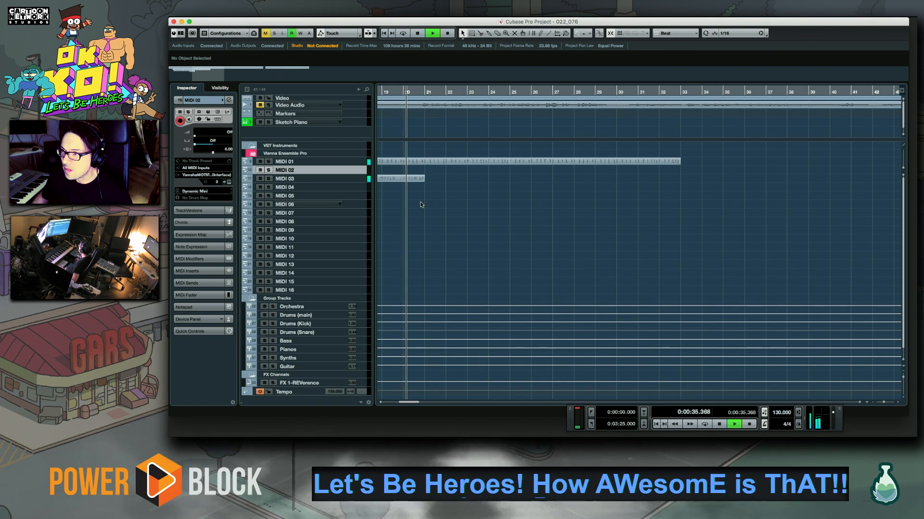
pyautogui.press('space')
pyautogui.press('space')
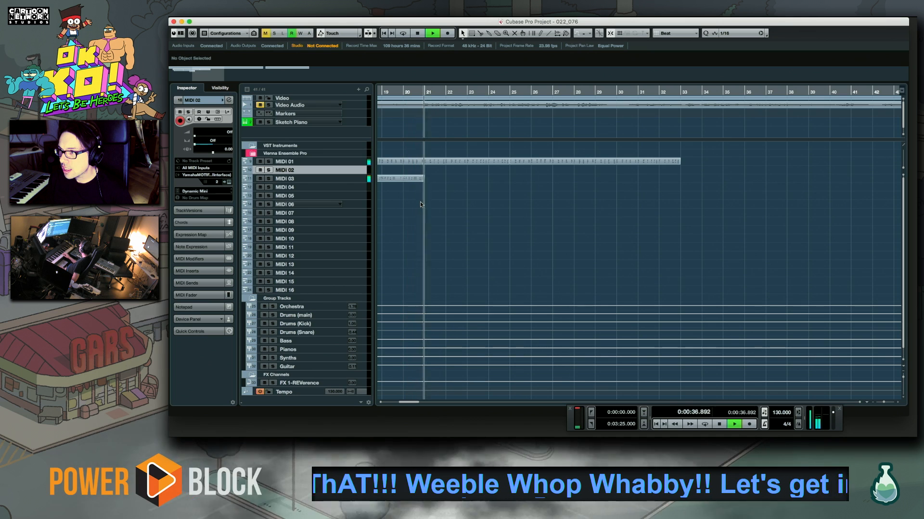
# Record a short melody phrase on the MIDI 02 track with the Dynamic Mini sound, from bar 21 to bar 23
pyautogui.click(426, 92)
pyautogui.press('space')
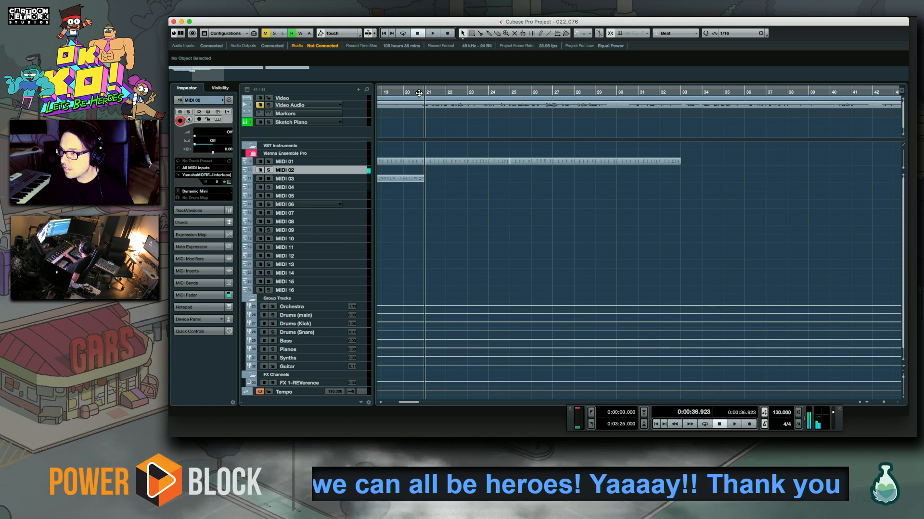
pyautogui.press('KP_Multiply')
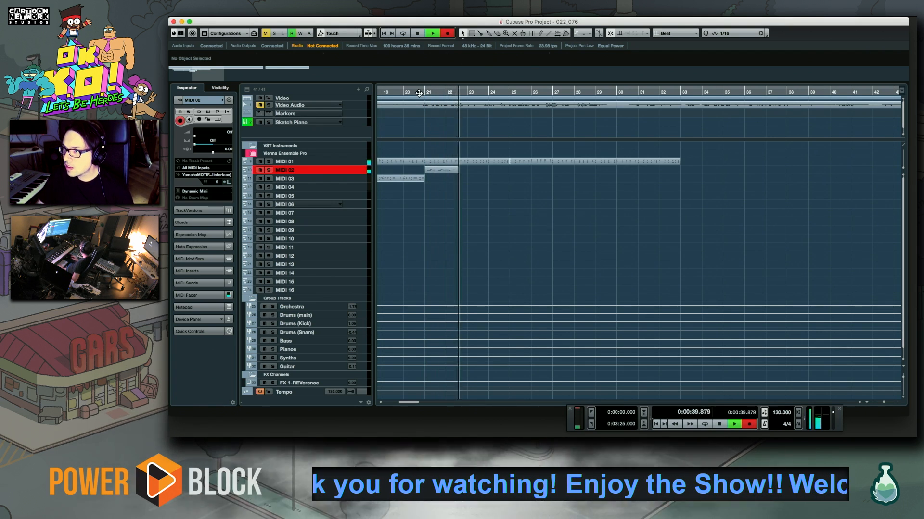
pyautogui.press('space')
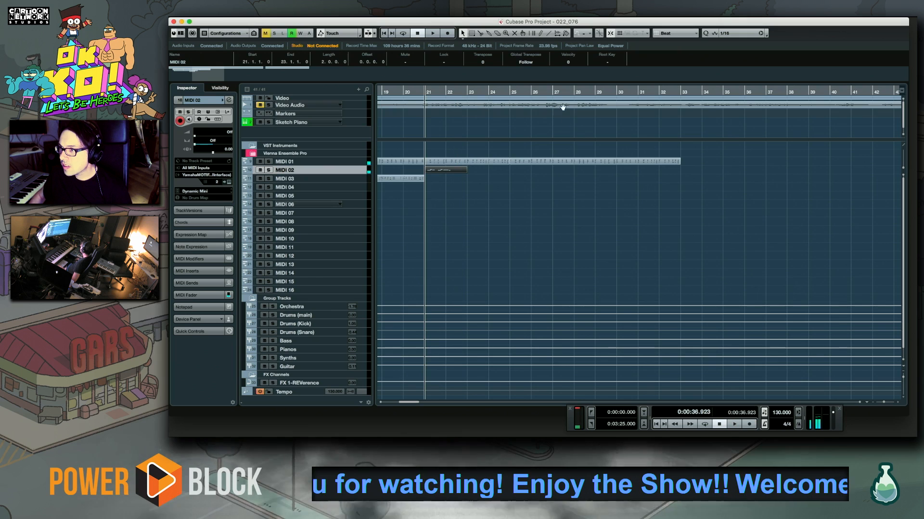
# Examine the notes of the MIDI 02 part at bar 21 in the Key Editor and play from bar 21
pyautogui.doubleClick(444, 171)
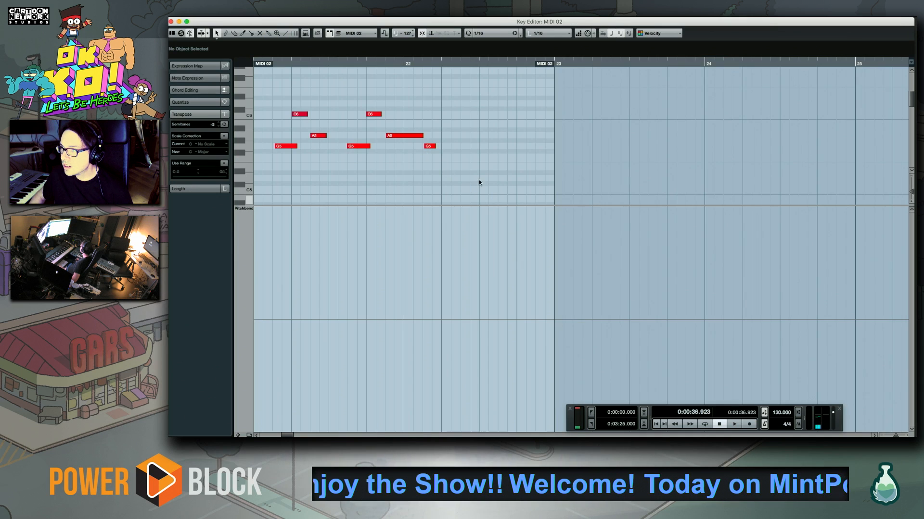
pyautogui.click(171, 21)
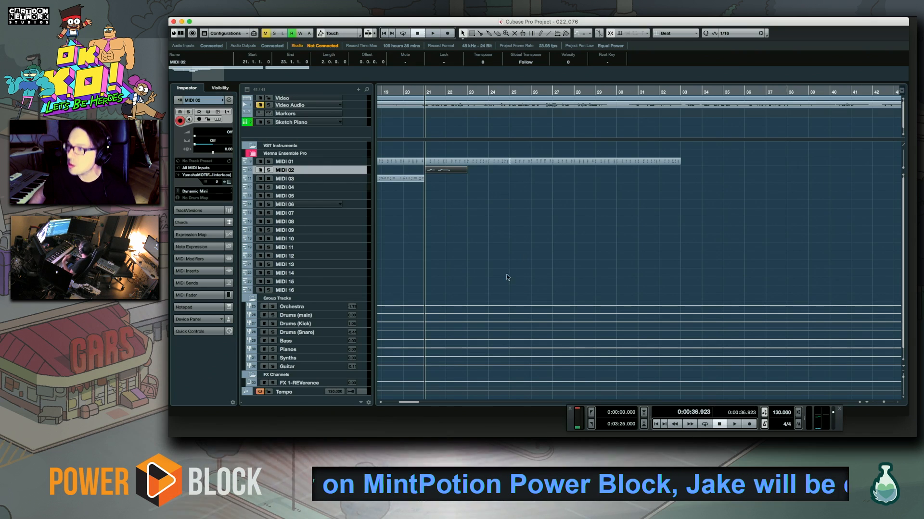
pyautogui.moveTo(497, 239); pyautogui.dragTo(507, 274)
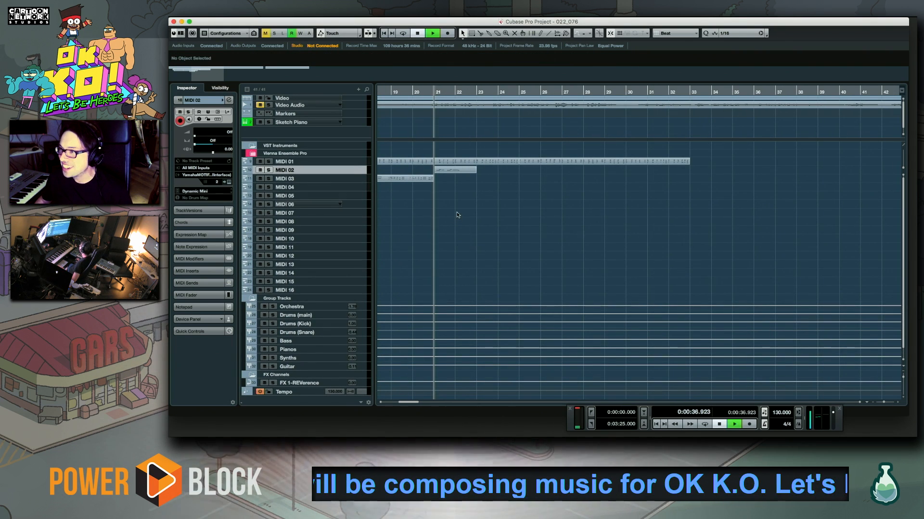
pyautogui.press('space')
pyautogui.doubleClick(463, 170)
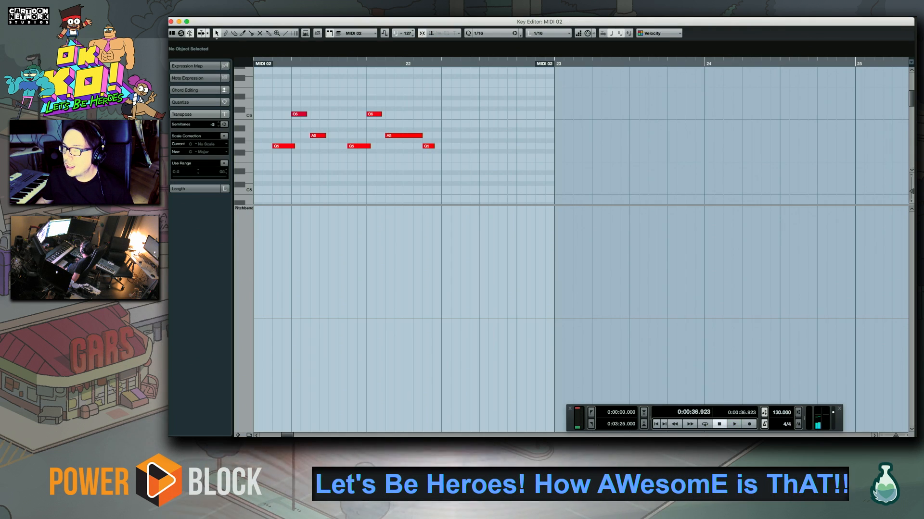
pyautogui.click(171, 22)
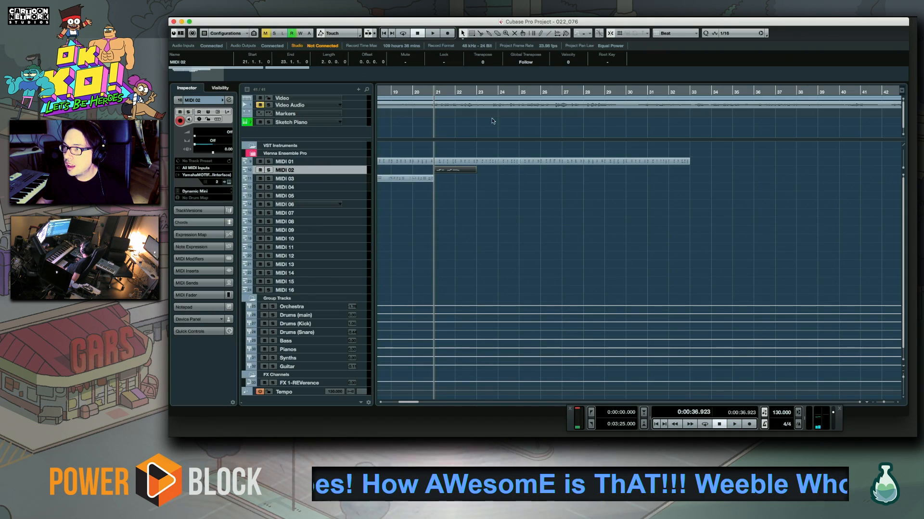
# Play the arrangement from bar 22, stop and return the cursor to bar 21
pyautogui.click(452, 92)
pyautogui.press('space')
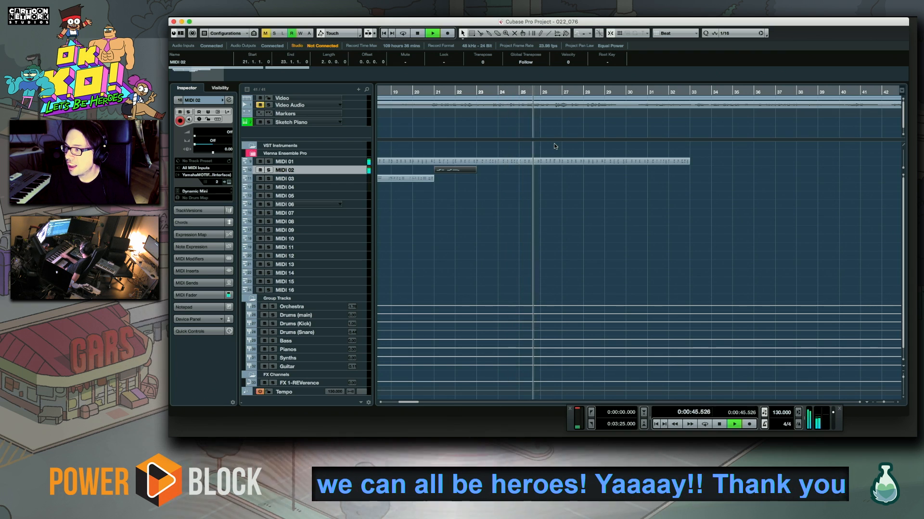
pyautogui.press('space')
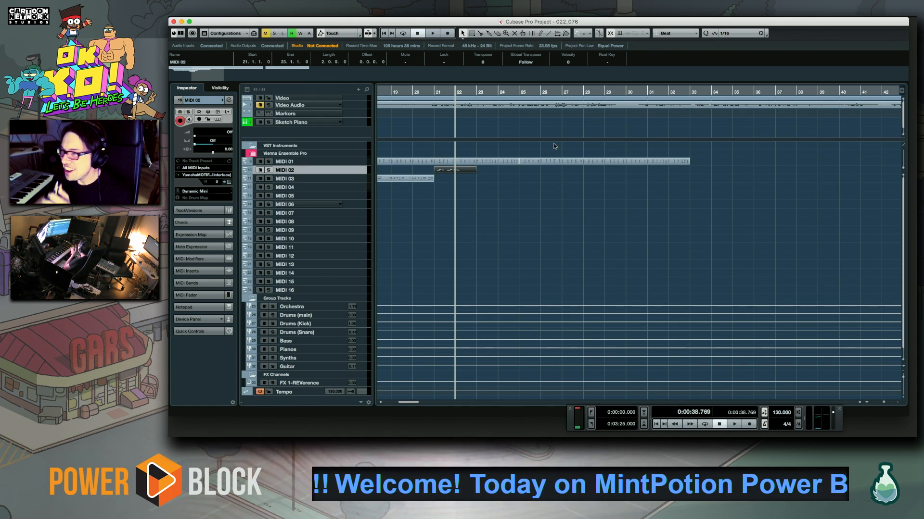
pyautogui.hscroll(-3, 511, 197)
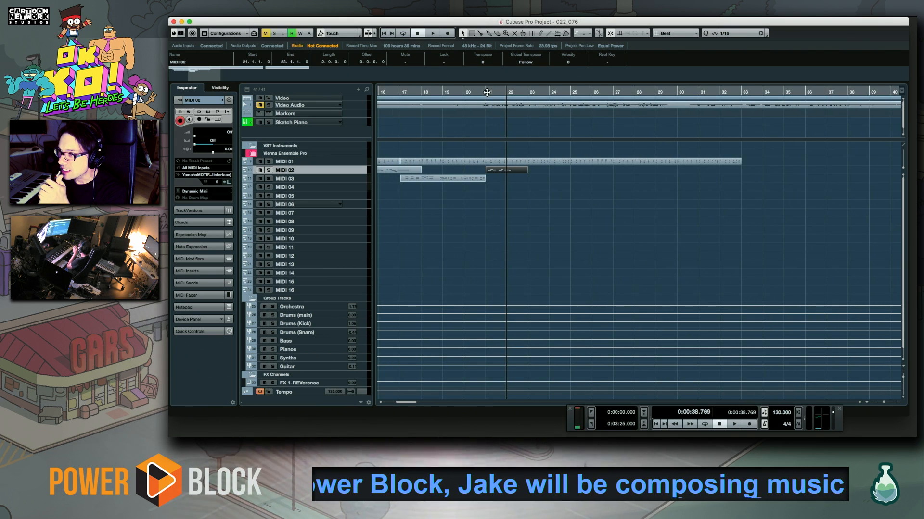
pyautogui.click(487, 91)
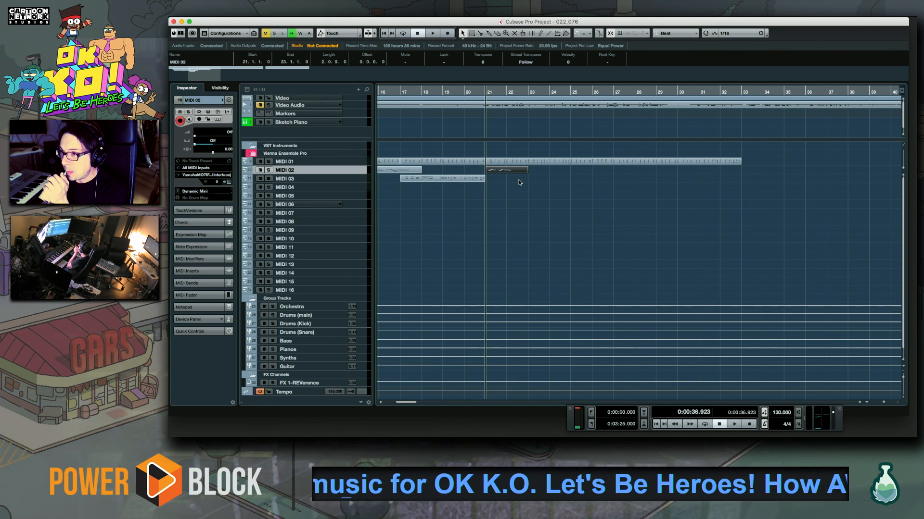
# Set the cursor to bar 22 and repeatedly play the chords from there to rehearse the melody's continuation
pyautogui.hscroll(3, 505, 181)
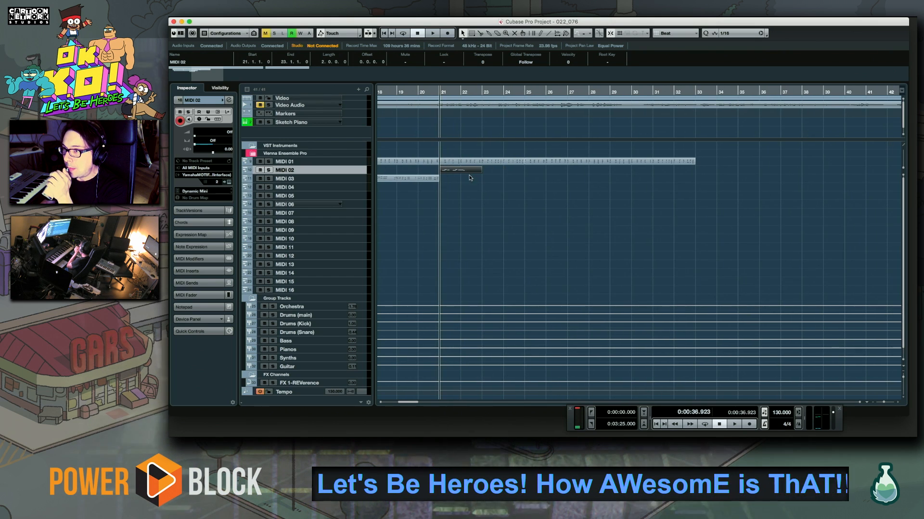
pyautogui.click(462, 92)
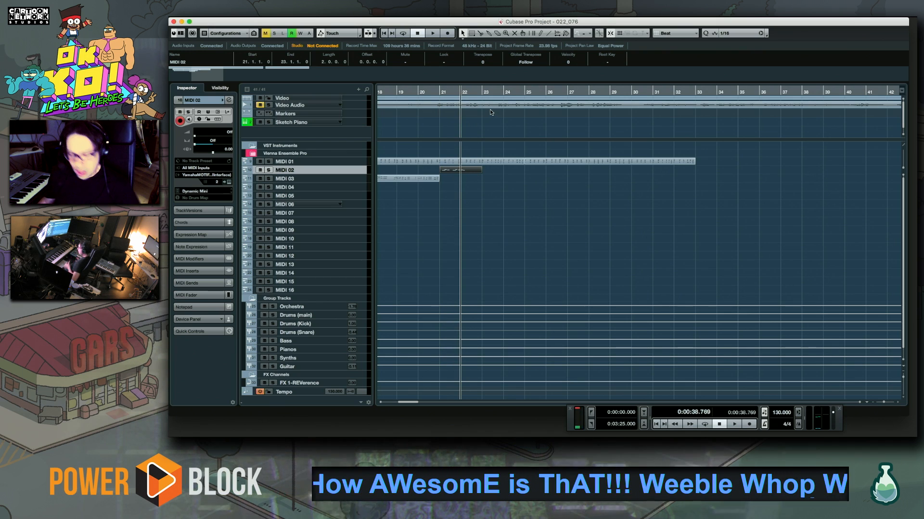
pyautogui.press('space')
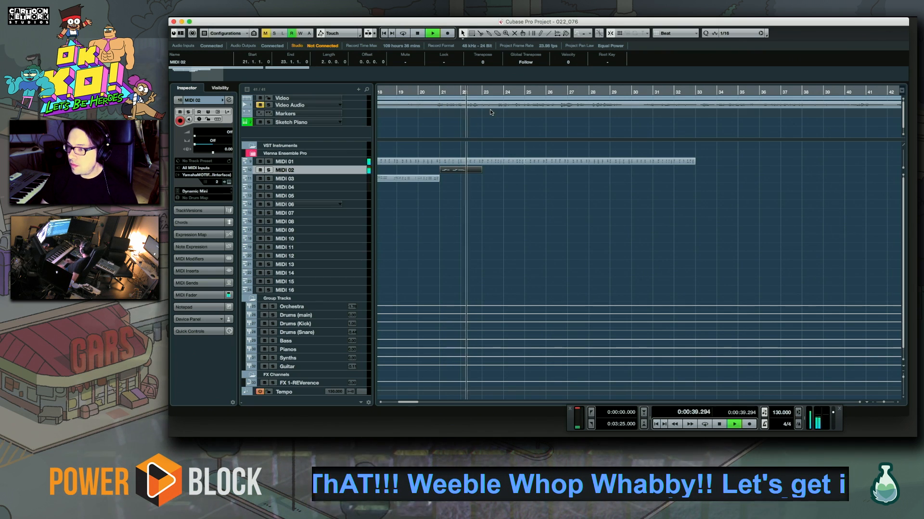
pyautogui.press('space')
pyautogui.press('space')
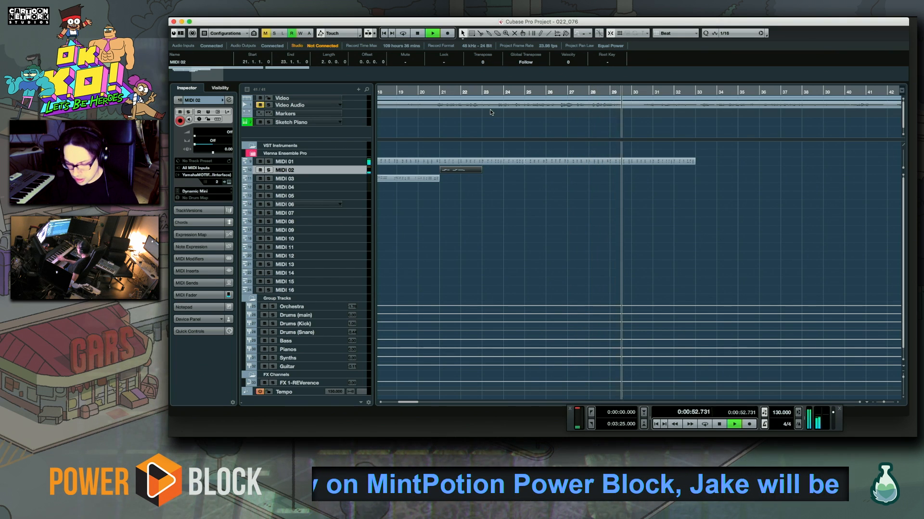
pyautogui.press('space')
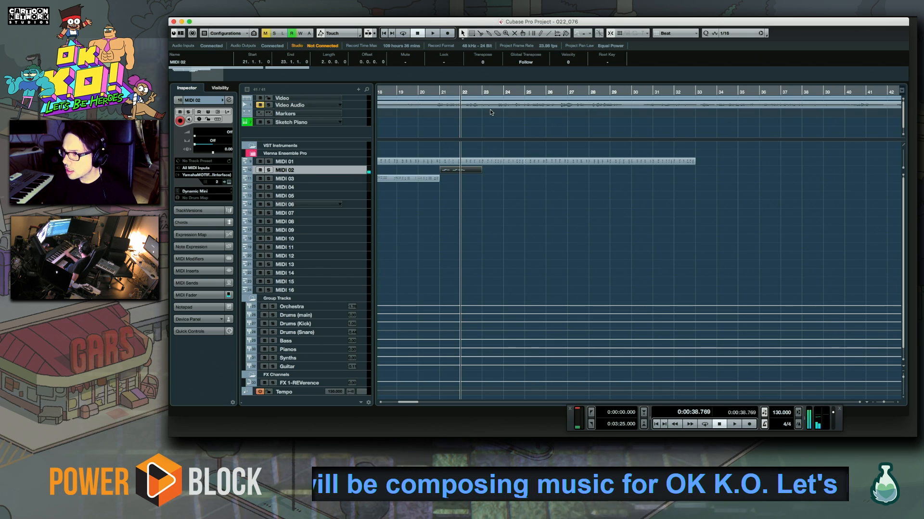
pyautogui.press('space')
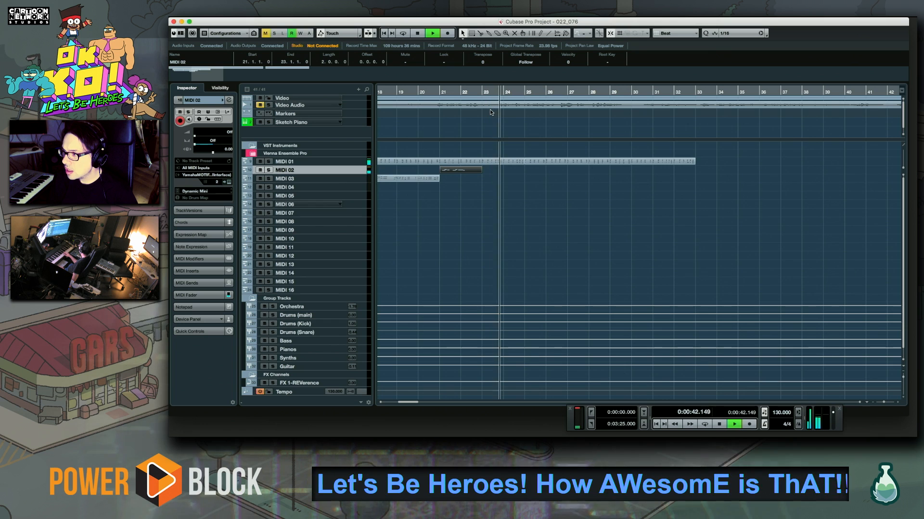
pyautogui.press('space')
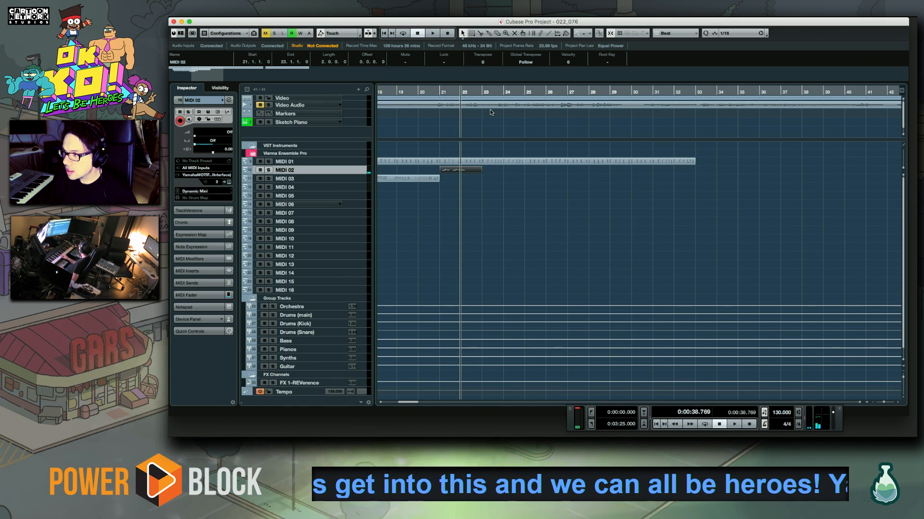
pyautogui.press('space')
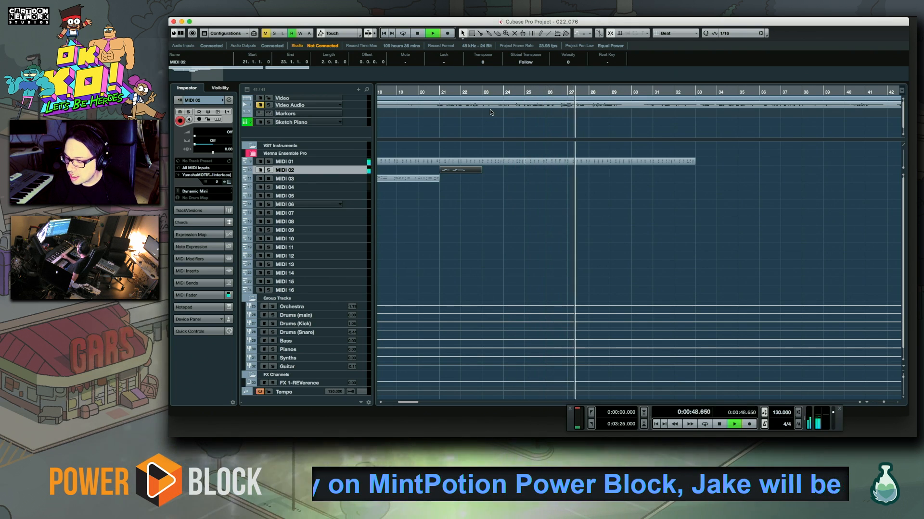
pyautogui.press('space')
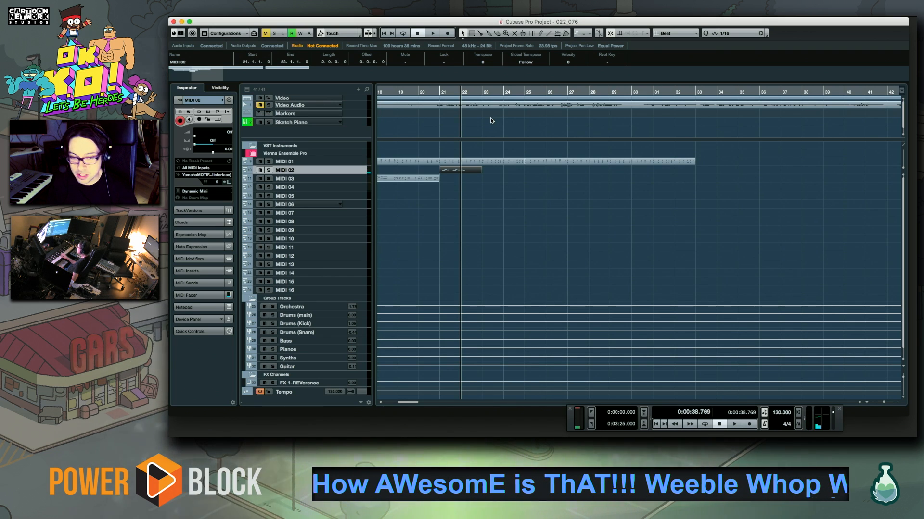
pyautogui.press('space')
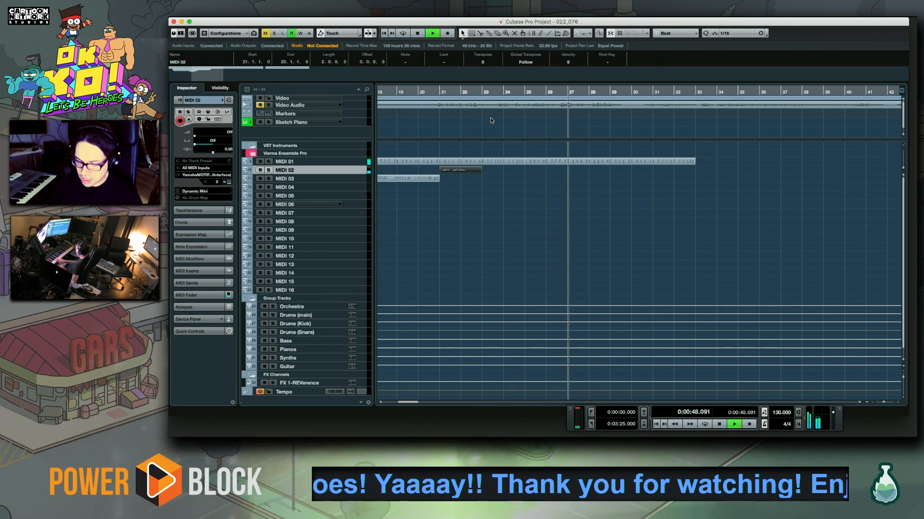
pyautogui.press('space')
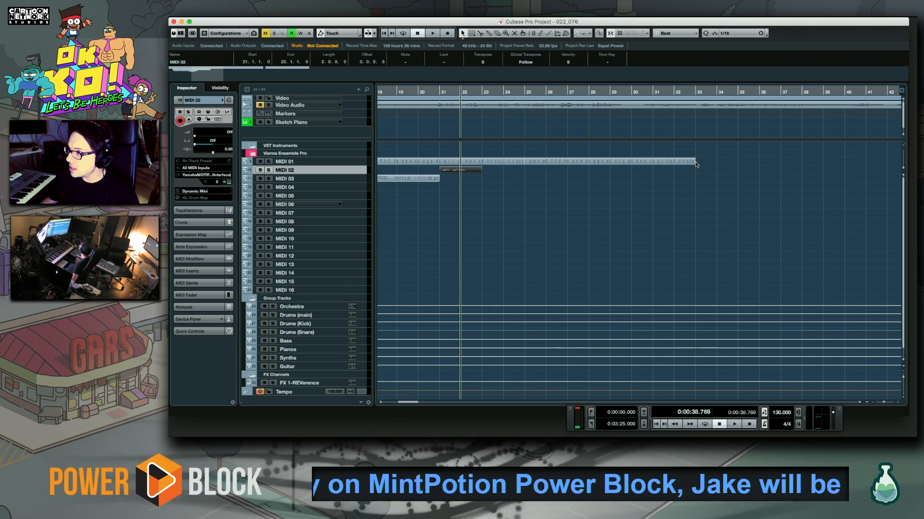
# Record the melody's continuation on MIDI 02 from bar 22 to bar 31 and open the new part in the Key Editor
pyautogui.hscroll(-2, 447, 231)
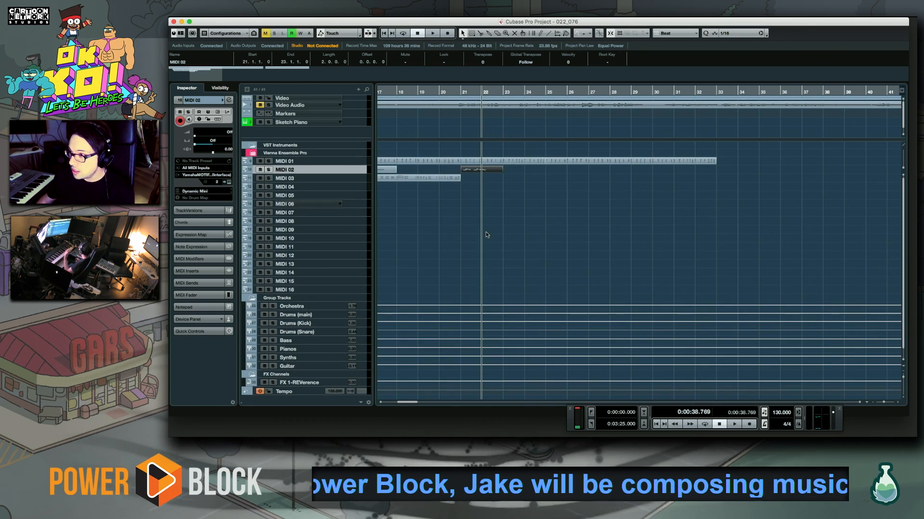
pyautogui.hscroll(5, 553, 220)
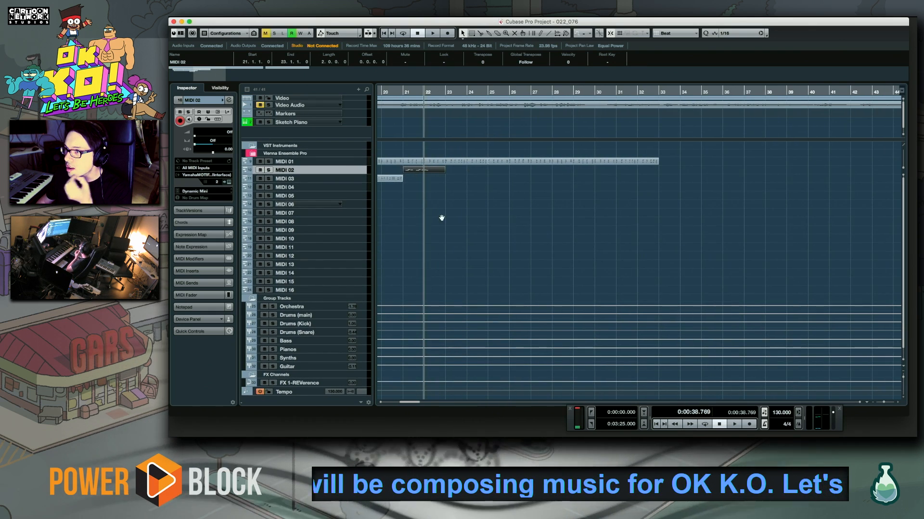
pyautogui.hscroll(-4, 442, 218)
pyautogui.scroll(-1, 442, 218)
pyautogui.press('space')
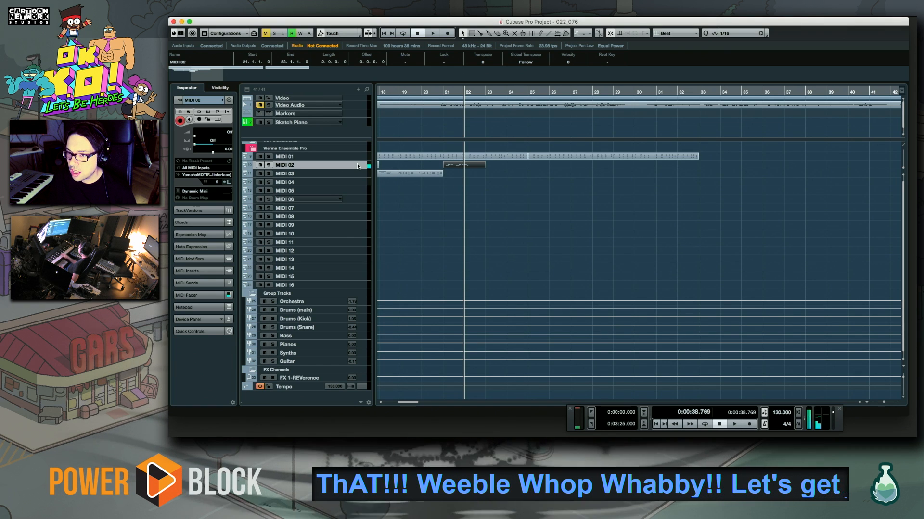
pyautogui.press('KP_Multiply')
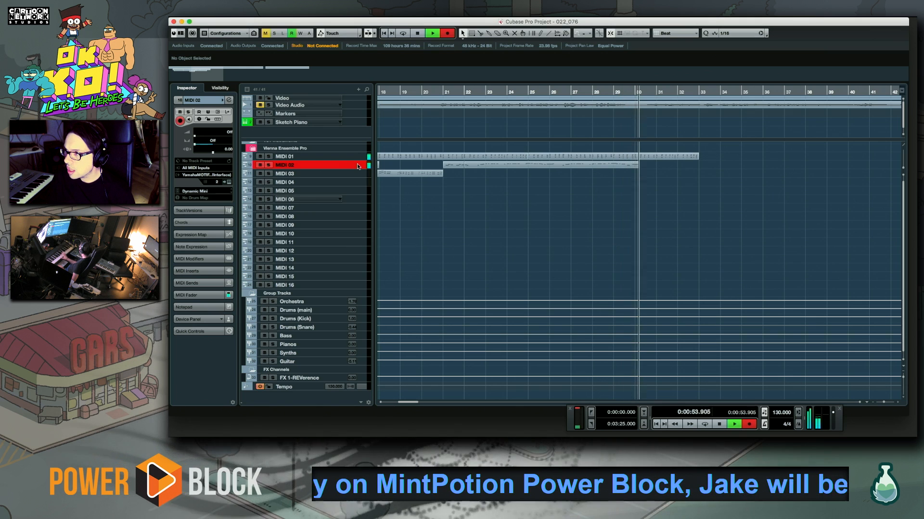
pyautogui.press('space')
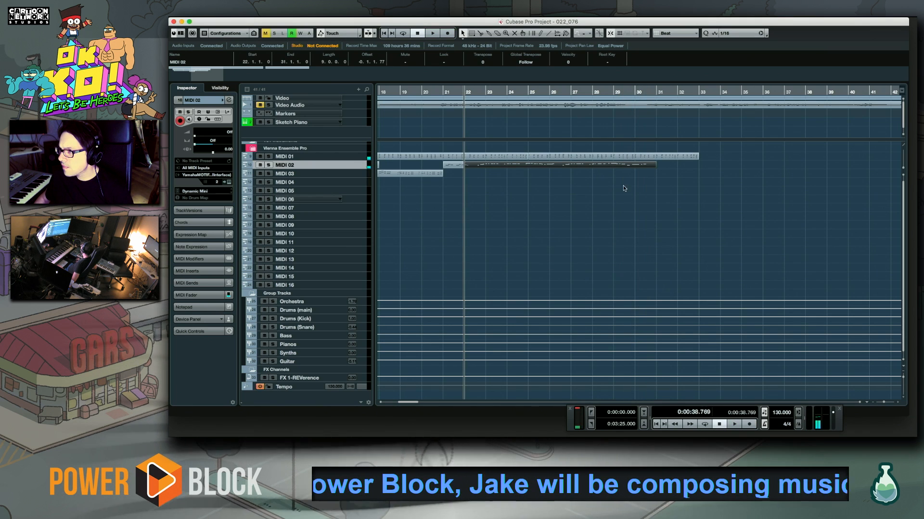
pyautogui.doubleClick(615, 166)
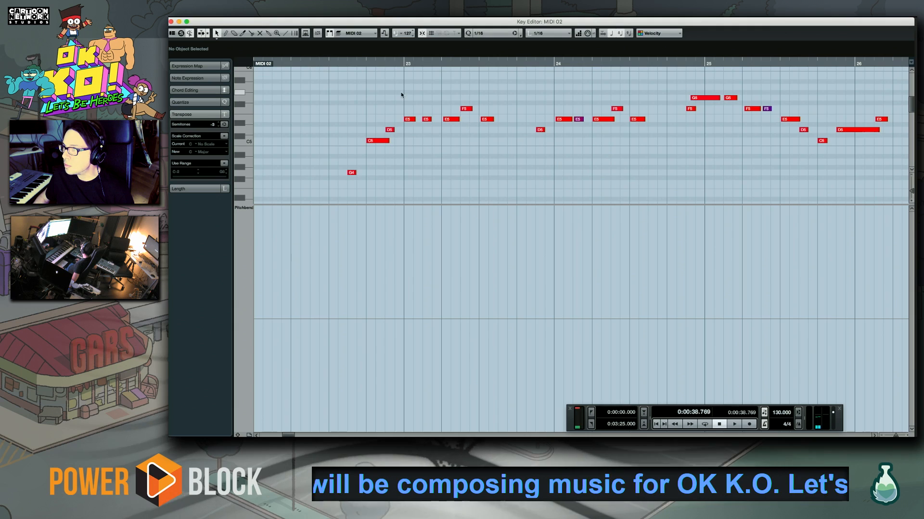
# Quantize the melody's first phrase from the G4 in bar 22 through the E5 in bar 23 and play it back
pyautogui.moveTo(340, 93); pyautogui.dragTo(439, 175)
pyautogui.scroll(-5, 557, 167)
pyautogui.scroll(5, 538, 93)
pyautogui.hscroll(2, 509, 234)
pyautogui.press('space')
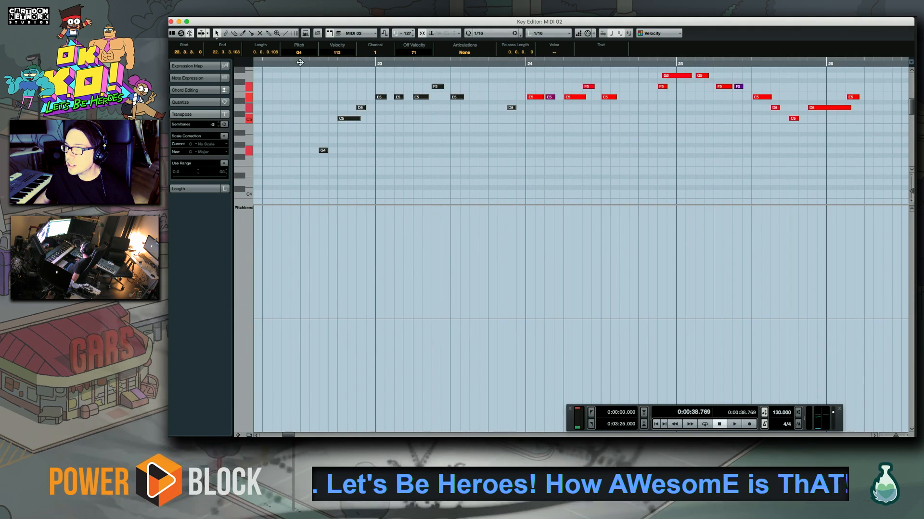
pyautogui.scroll(2, 668, 140)
pyautogui.hscroll(1, 668, 140)
pyautogui.hscroll(2, 621, 171)
pyautogui.scroll(1, 620, 171)
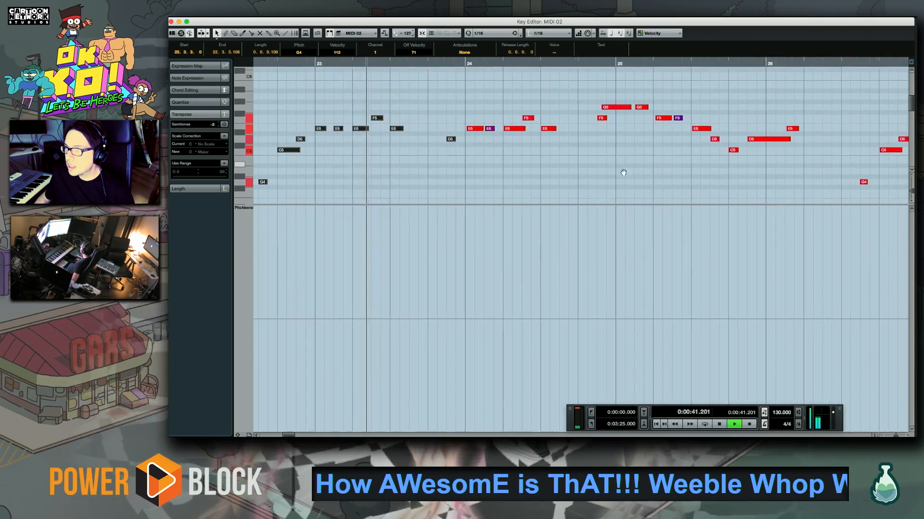
# Quantize bar 24's E5 and F5 notes and the short G5 with the following F5 in bar 25, replaying the passage
pyautogui.click(591, 172)
pyautogui.hscroll(2, 650, 169)
pyautogui.scroll(1, 650, 169)
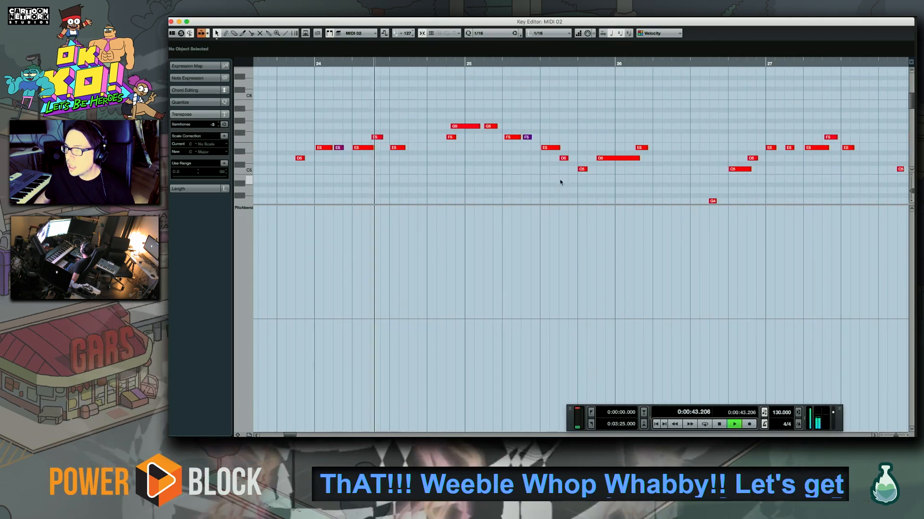
pyautogui.moveTo(305, 114); pyautogui.dragTo(411, 170)
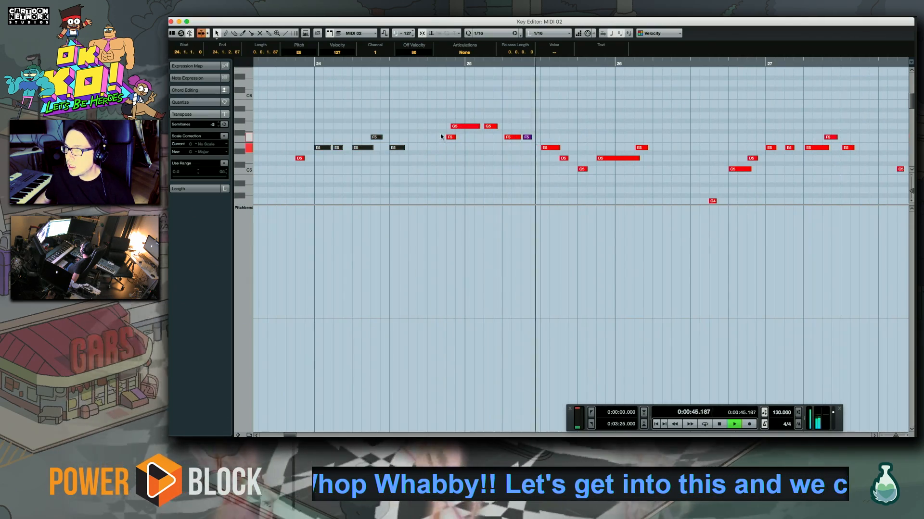
pyautogui.click(450, 137)
pyautogui.press('l')
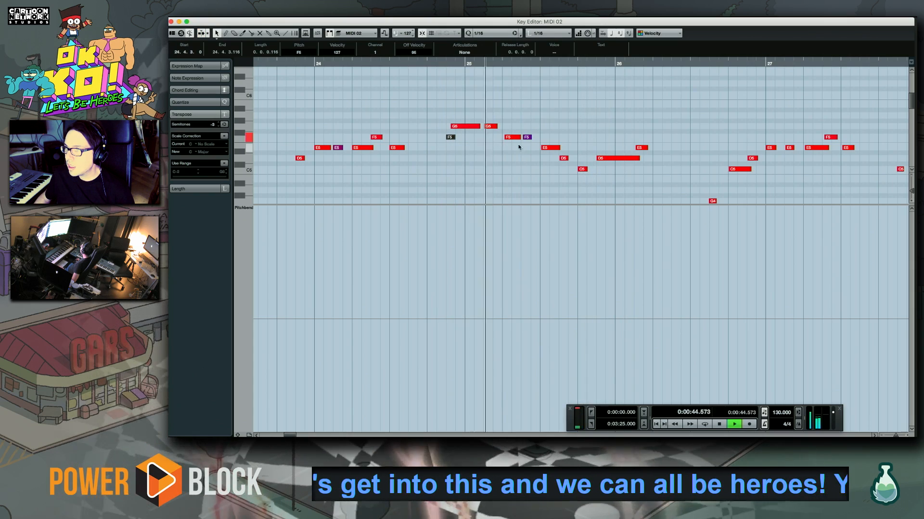
pyautogui.press('space')
pyautogui.moveTo(472, 116); pyautogui.dragTo(475, 117)
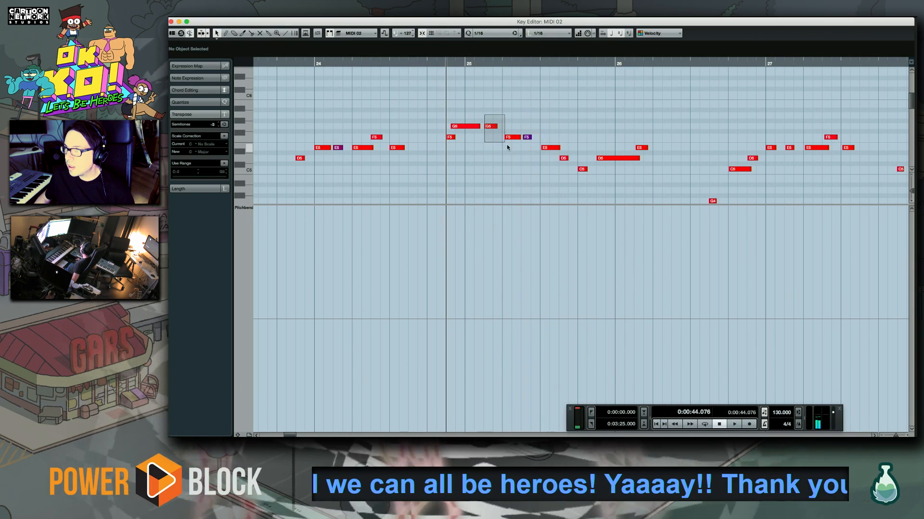
pyautogui.moveTo(506, 144); pyautogui.dragTo(506, 144)
# Show velocities in the controller lane, raise the velocity of the soft F5 in bar 25 and play the result
pyautogui.click(247, 207)
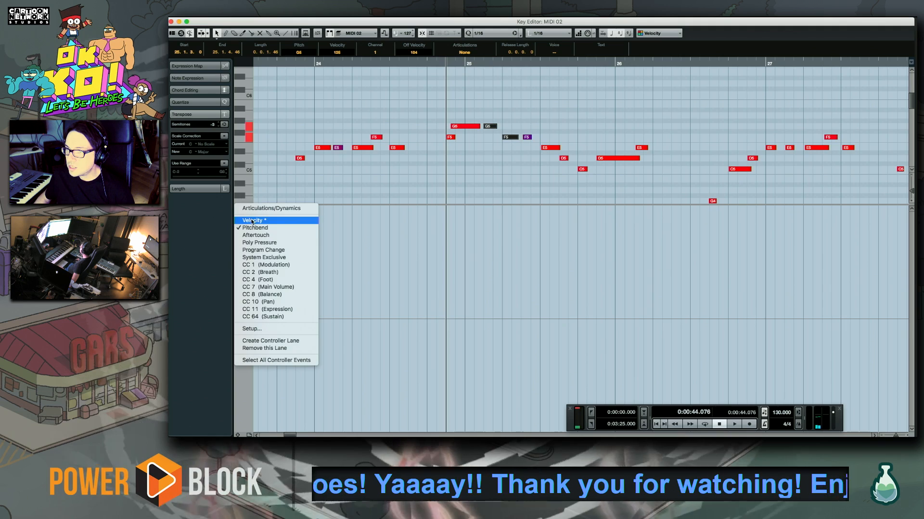
pyautogui.click(255, 218)
pyautogui.click(507, 165)
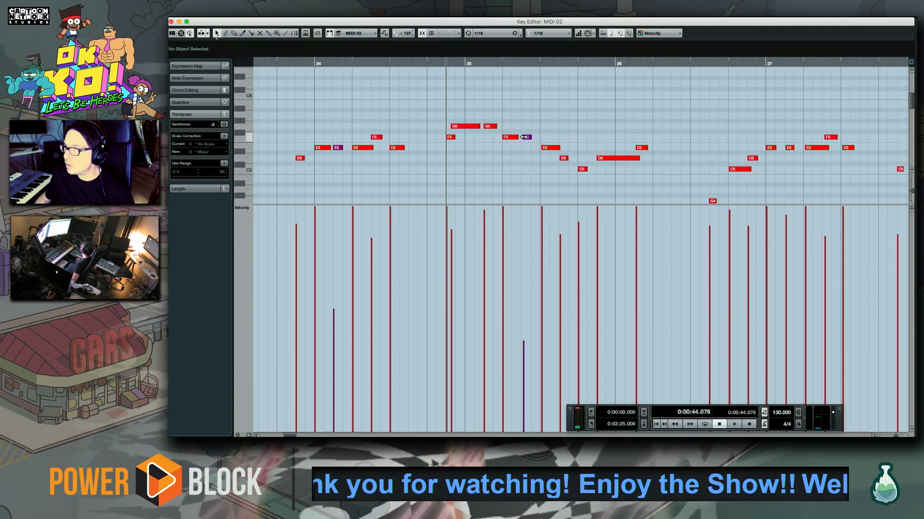
pyautogui.moveTo(539, 162); pyautogui.dragTo(536, 158)
pyautogui.moveTo(522, 265); pyautogui.dragTo(526, 248)
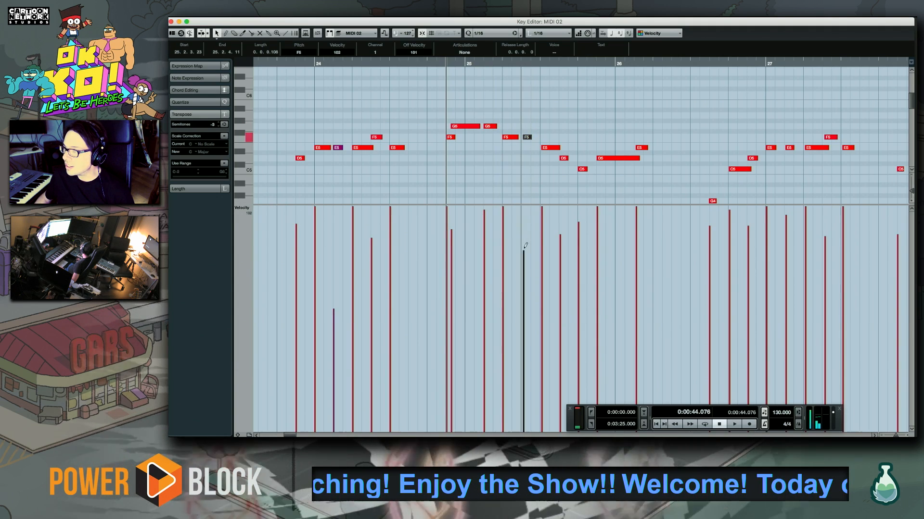
pyautogui.click(545, 128)
pyautogui.press('space')
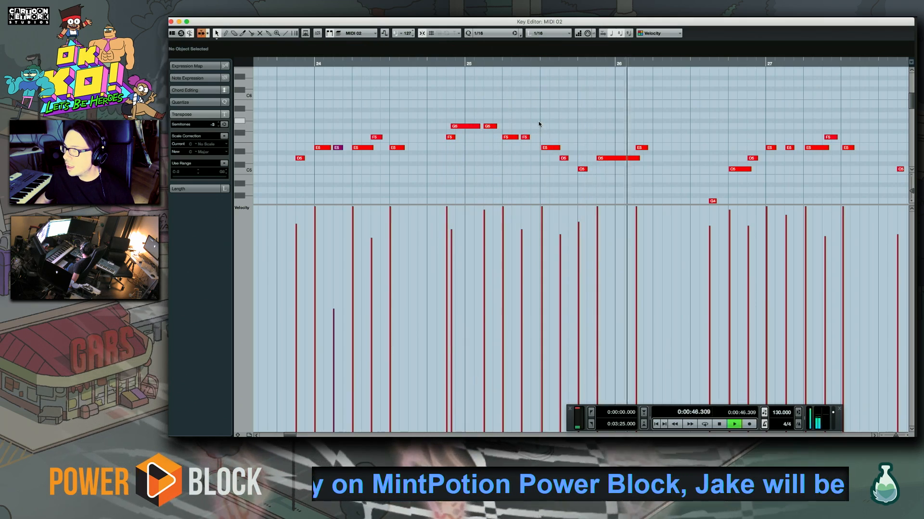
# Quantize the melody notes from beat 3 of bar 25 through beat 3 of bar 27, playing the passage
pyautogui.press('space')
pyautogui.moveTo(539, 126); pyautogui.dragTo(647, 192)
pyautogui.moveTo(734, 177); pyautogui.dragTo(393, 126)
pyautogui.press('space')
pyautogui.moveTo(360, 98); pyautogui.dragTo(529, 190)
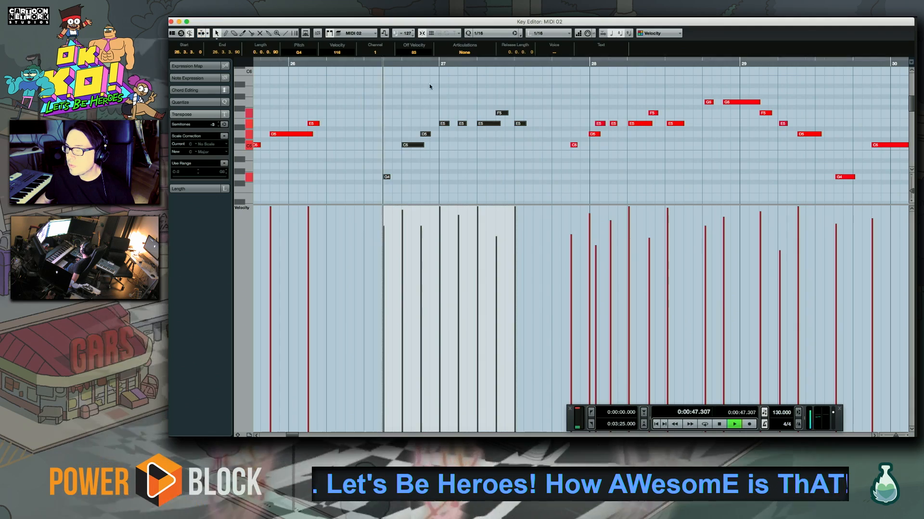
pyautogui.click(429, 85)
# Raise the E5 on beat 3 of bar 27 to G5 and play from just before it
pyautogui.click(520, 124)
pyautogui.press('space')
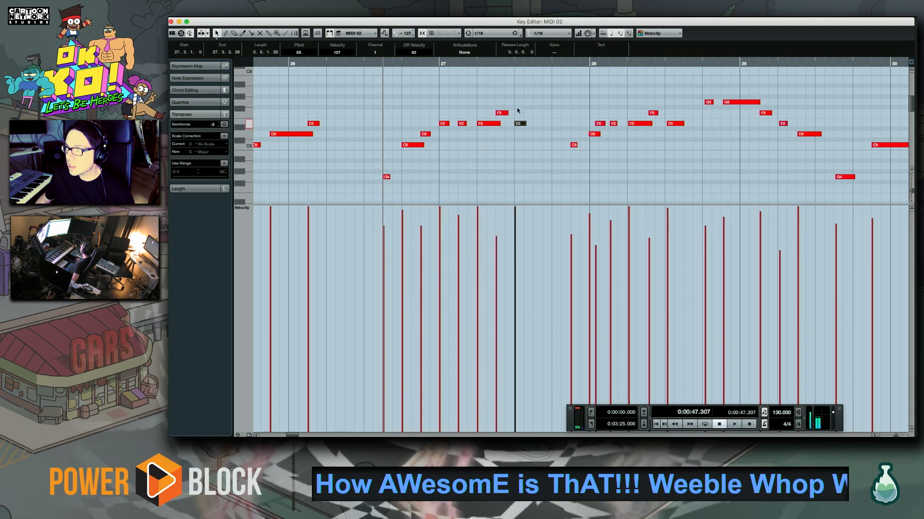
pyautogui.moveTo(471, 64); pyautogui.dragTo(466, 64)
pyautogui.press('space')
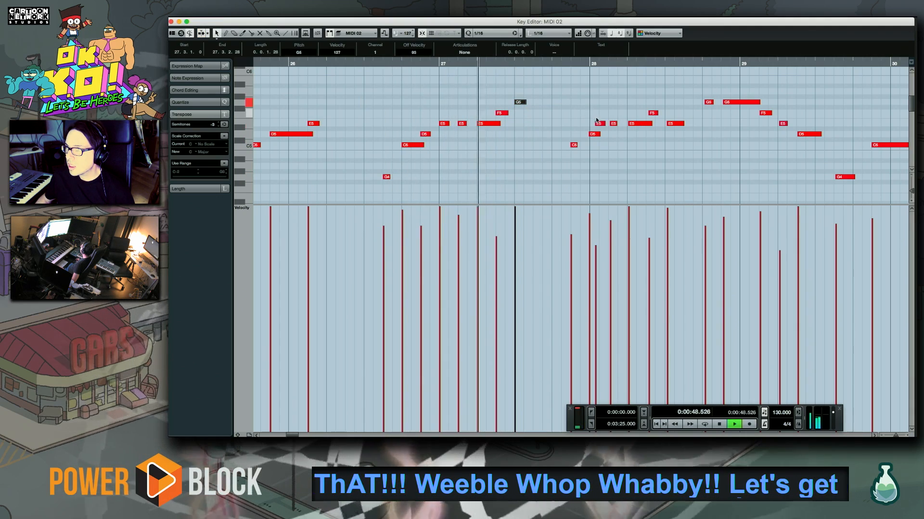
# Delete all melody notes following the G5 on beat 3 of bar 27 and stop playback
pyautogui.hscroll(3, 596, 124)
pyautogui.press('space')
pyautogui.moveTo(417, 87); pyautogui.dragTo(847, 207)
pyautogui.press('Delete')
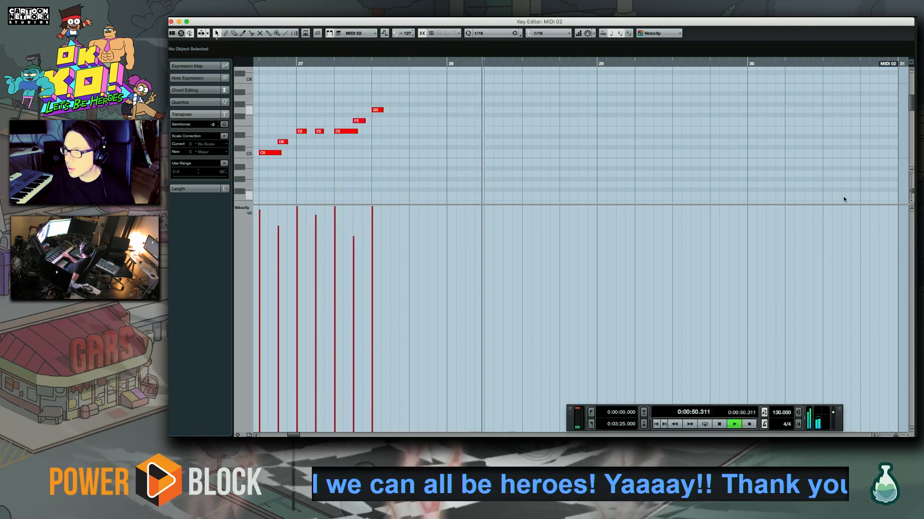
pyautogui.press('space')
# Try to record a new melody phrase on MIDI 02 following the G5 in bar 27, undoing each take
pyautogui.press('KP_Multiply')
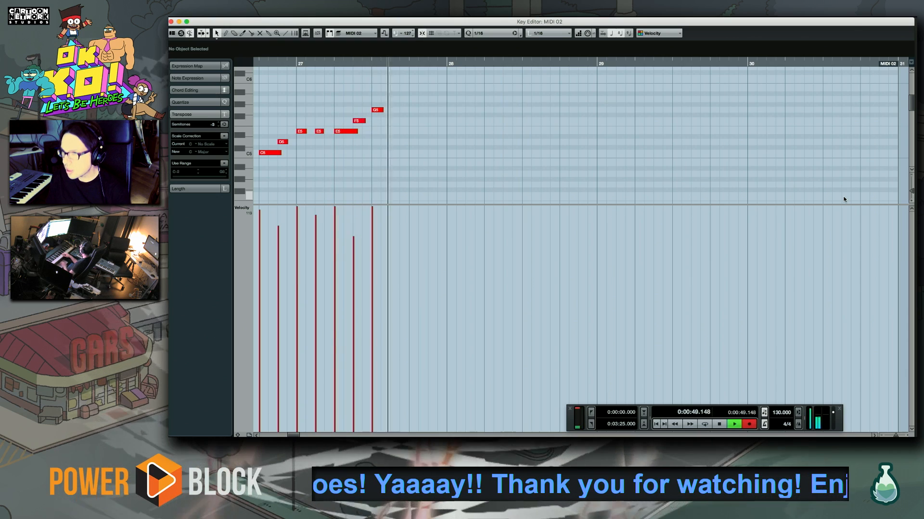
pyautogui.press('space')
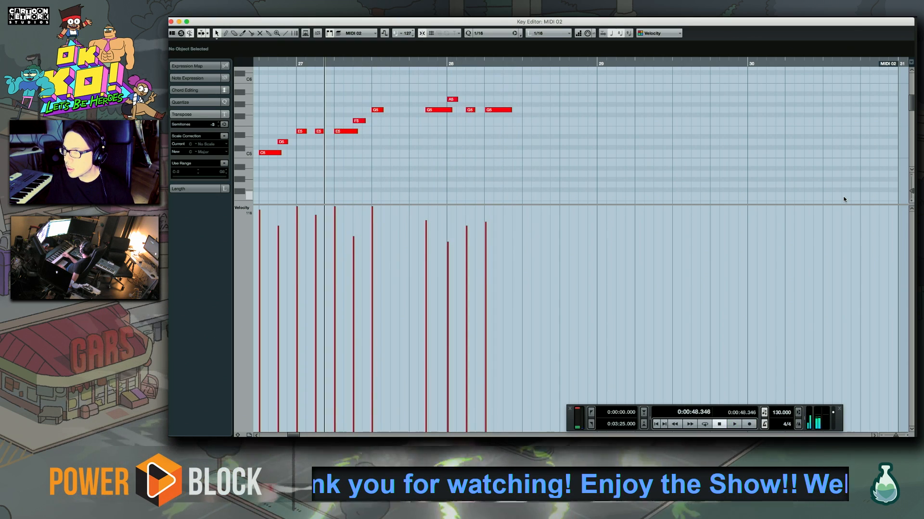
pyautogui.hotkey('ctrl', 'z')
pyautogui.press('KP_Multiply')
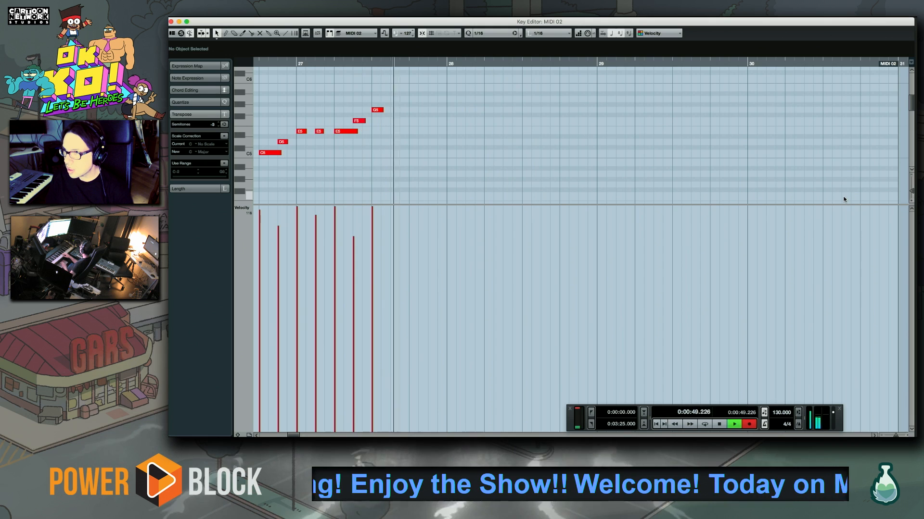
pyautogui.press('space')
pyautogui.hotkey('ctrl', 'z')
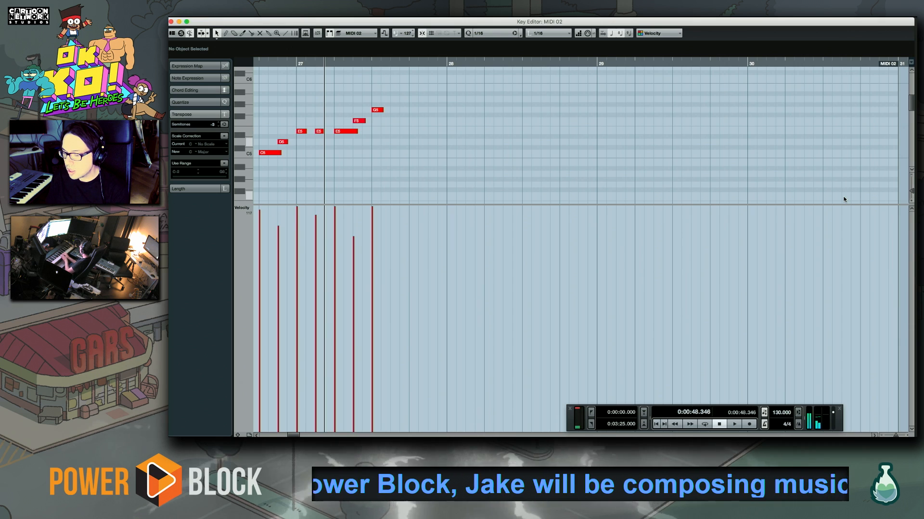
# Record a new phrase from the end of bar 27 through bar 28 and quantize its D5 and C5 ending notes
pyautogui.press('KP_Multiply')
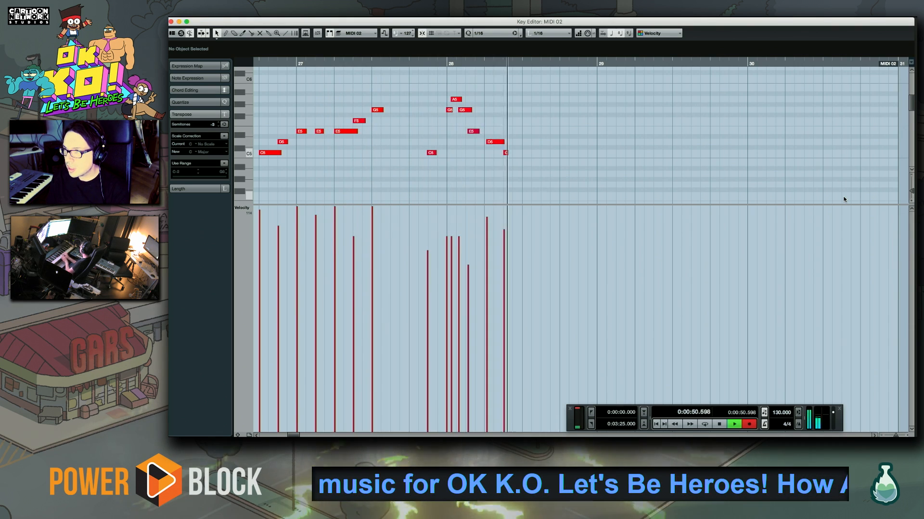
pyautogui.press('space')
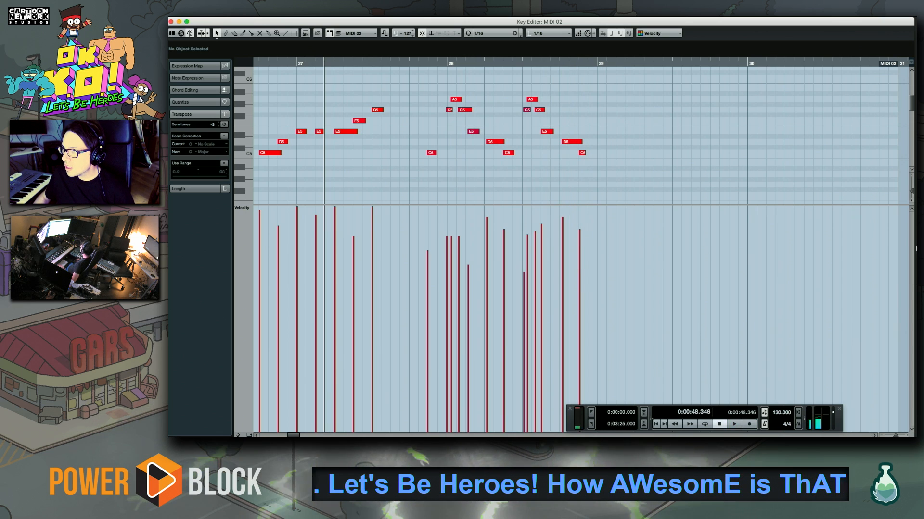
pyautogui.click(571, 142)
pyautogui.press('q')
pyautogui.press('q')
pyautogui.moveTo(491, 136); pyautogui.dragTo(515, 161)
pyautogui.press('q')
pyautogui.moveTo(568, 136); pyautogui.dragTo(586, 159)
pyautogui.press('q')
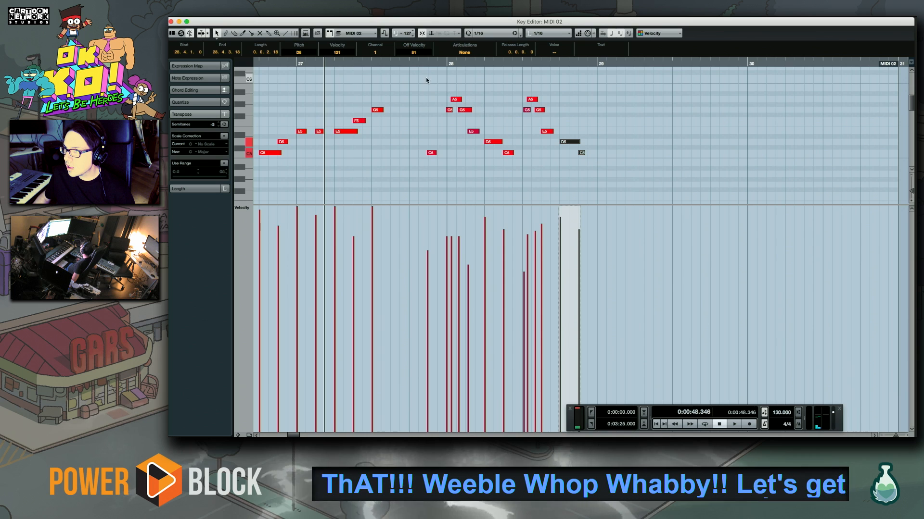
# Quantize the pickup C5 before bar 28 and play from that note
pyautogui.click(432, 153)
pyautogui.click(422, 63)
pyautogui.press('space')
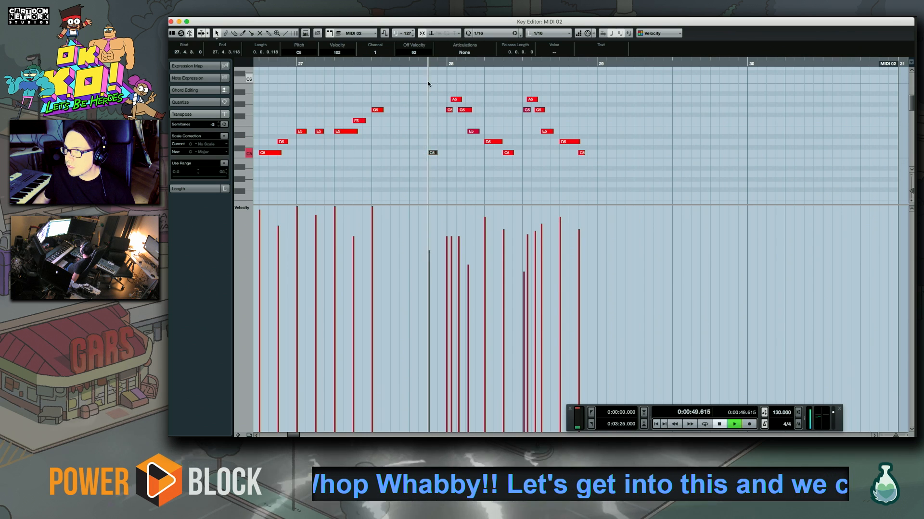
pyautogui.press('space')
# Quantize the G5 at the start of bar 28, the bar's two E5 notes and the G5 on beat 3
pyautogui.moveTo(442, 106); pyautogui.dragTo(454, 119)
pyautogui.press('q')
pyautogui.click(474, 144)
pyautogui.click(473, 132)
pyautogui.press('q')
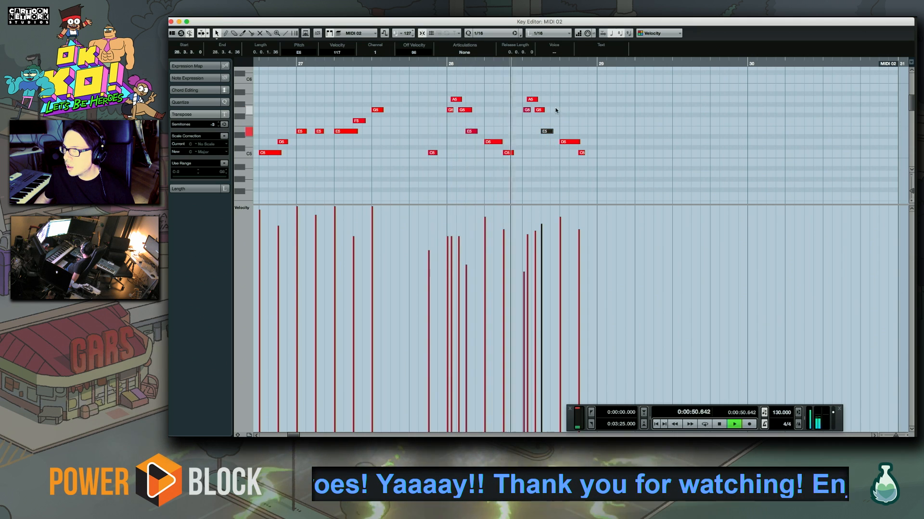
pyautogui.press('space')
pyautogui.click(524, 110)
pyautogui.press('q')
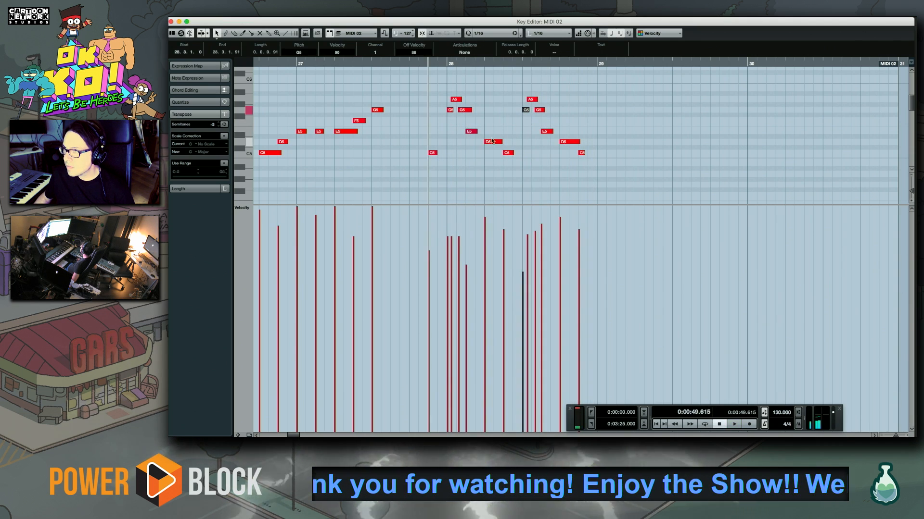
# Play bar 28 to check the phrase and rehearse its continuation into bar 29
pyautogui.hscroll(5, 415, 155)
pyautogui.scroll(1, 416, 155)
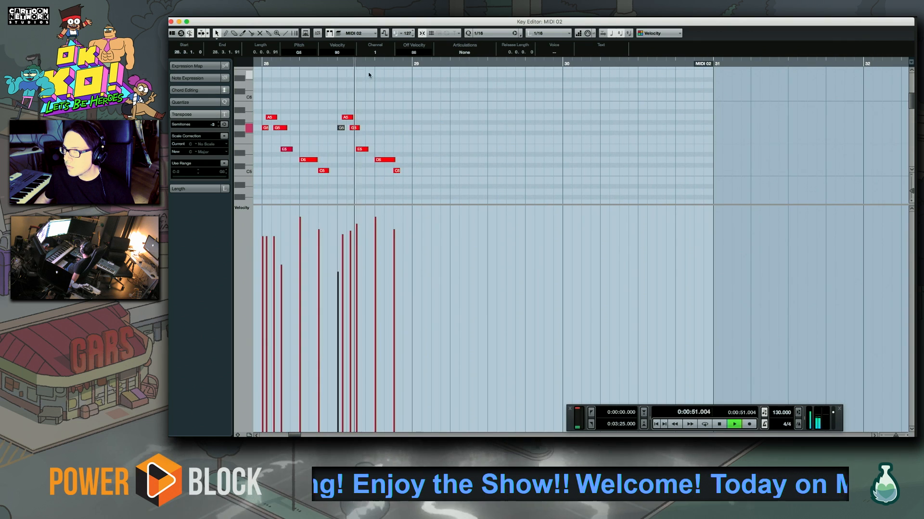
pyautogui.press('space')
pyautogui.press('space')
pyautogui.press('space')
pyautogui.press('space')
# Try several takes of the melody's continuation over bars 29 and 30, recording from beat 4 of bar 28 and undoing each one
pyautogui.press('KP_Multiply')
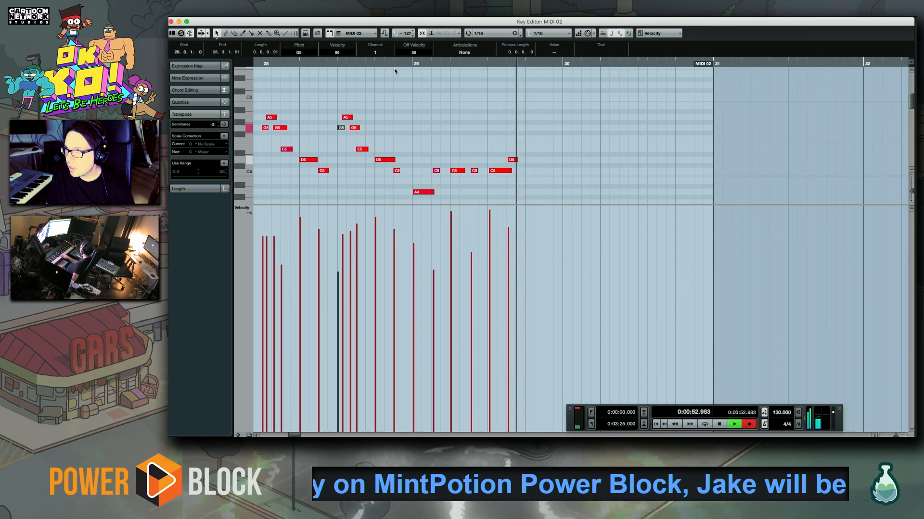
pyautogui.press('space')
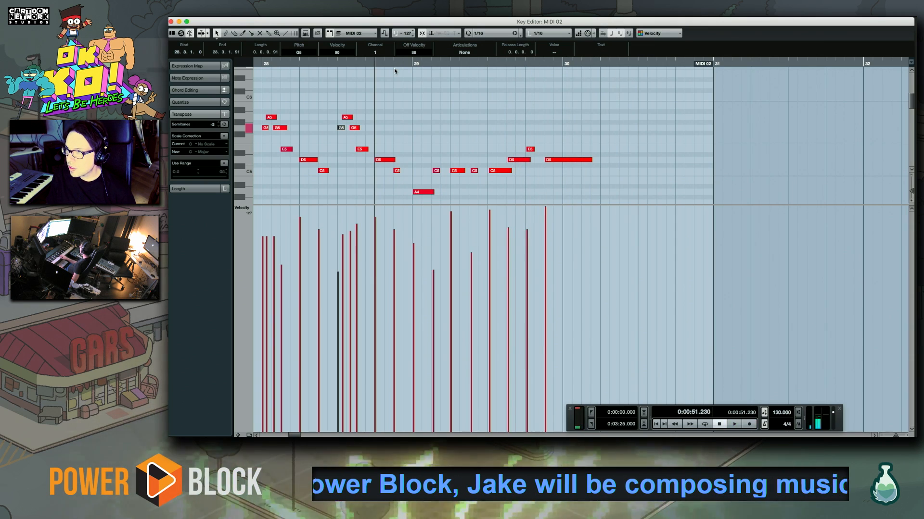
pyautogui.hotkey('ctrl', 'z')
pyautogui.press('KP_Multiply')
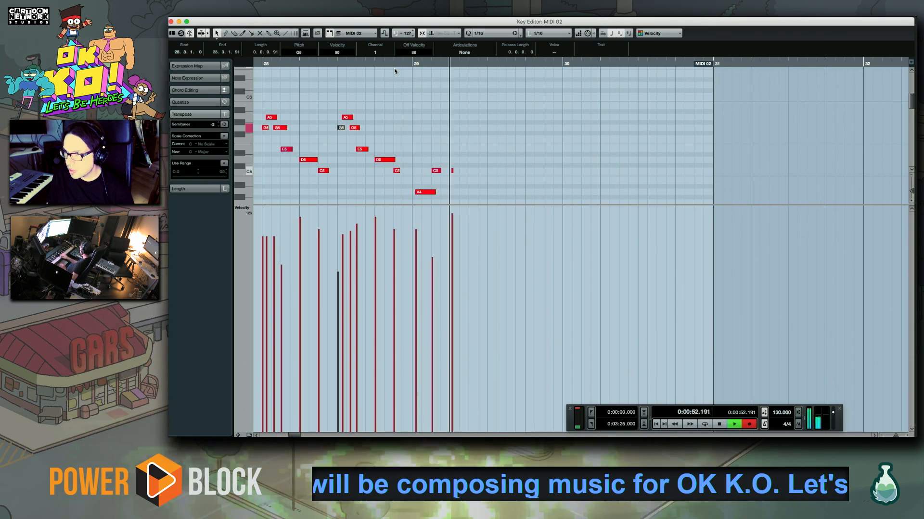
pyautogui.press('space')
pyautogui.hotkey('ctrl', 'z')
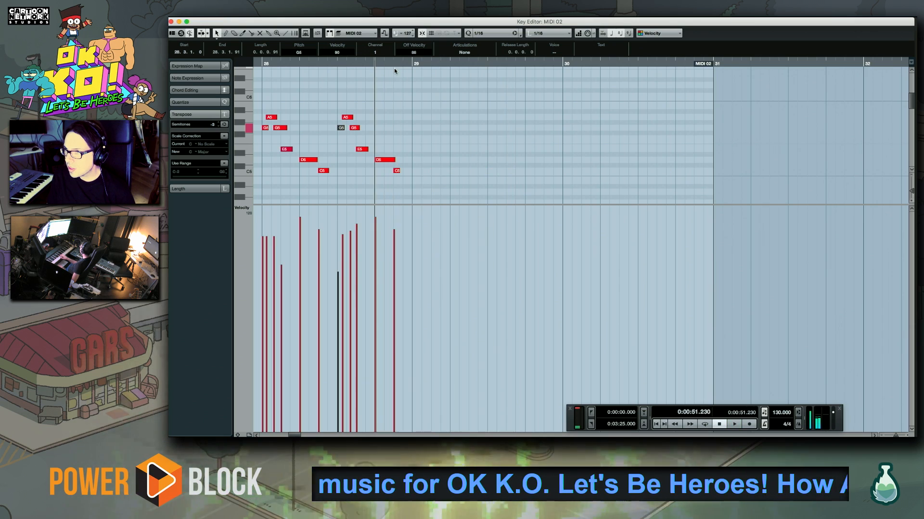
pyautogui.press('KP_Multiply')
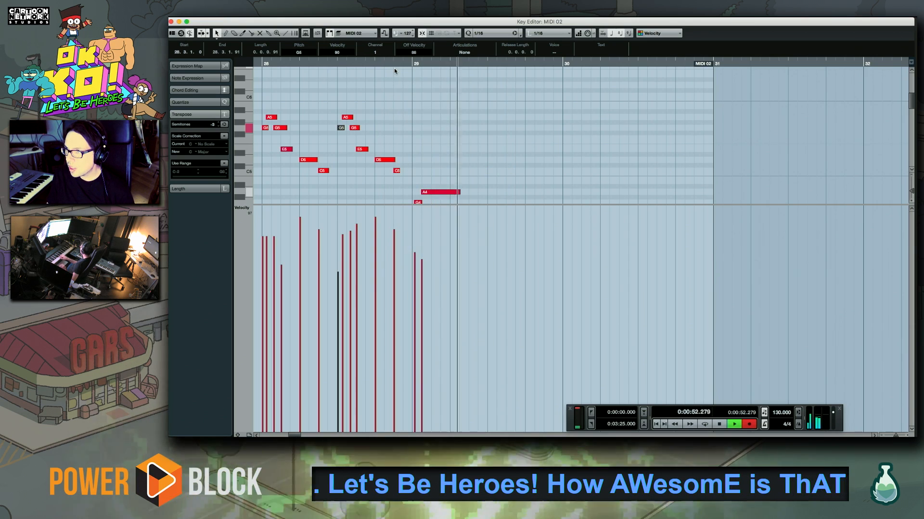
pyautogui.press('space')
pyautogui.hotkey('ctrl', 'z')
pyautogui.press('KP_Multiply')
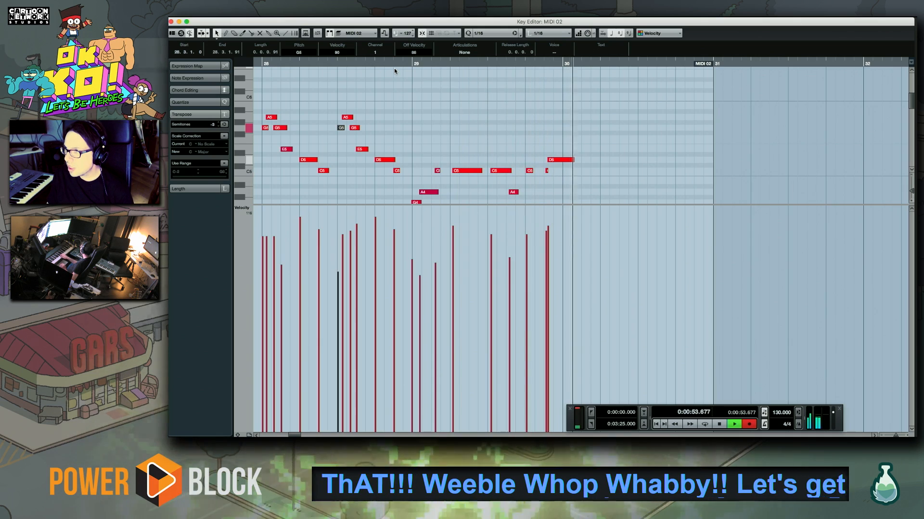
pyautogui.press('space')
pyautogui.hotkey('ctrl', 'z')
# Record the melody's continuation through bars 29 and 30, and clean up bar 30 by removing the soft stray E5 and quantizing its notes
pyautogui.press('KP_Multiply')
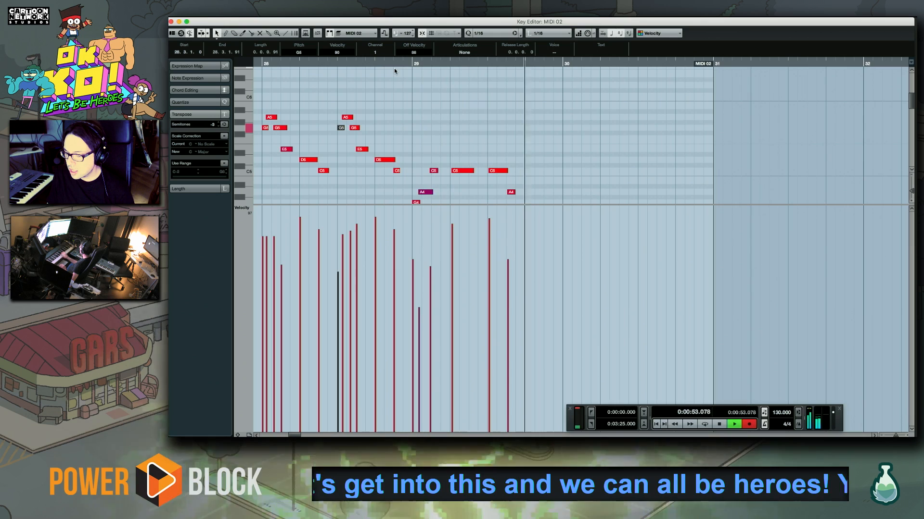
pyautogui.press('space')
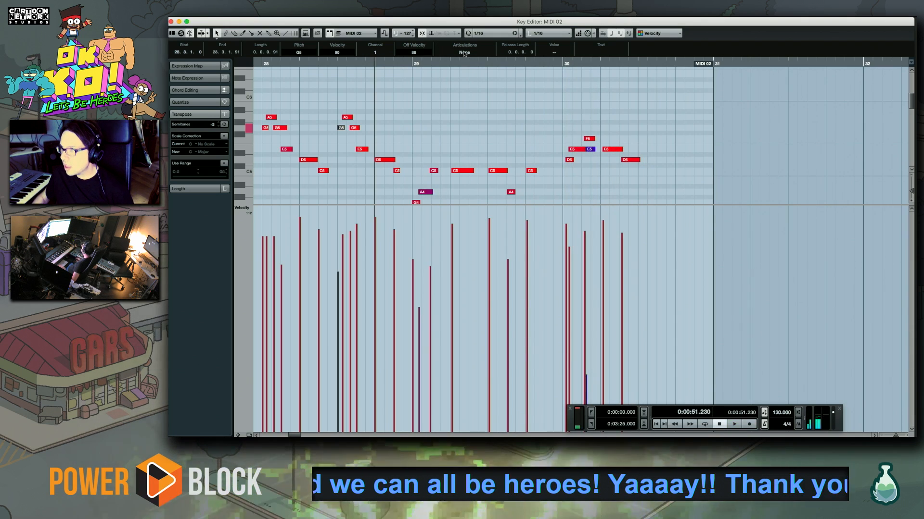
pyautogui.moveTo(666, 122); pyautogui.dragTo(566, 159)
pyautogui.press('q')
pyautogui.moveTo(588, 130); pyautogui.dragTo(628, 165)
pyautogui.press('q')
# Quantize bar 29's melody notes from the first C5 through the last C5 and play the passage
pyautogui.press('q')
pyautogui.moveTo(433, 161); pyautogui.dragTo(529, 198)
pyautogui.press('q')
pyautogui.press('q')
pyautogui.press('space')
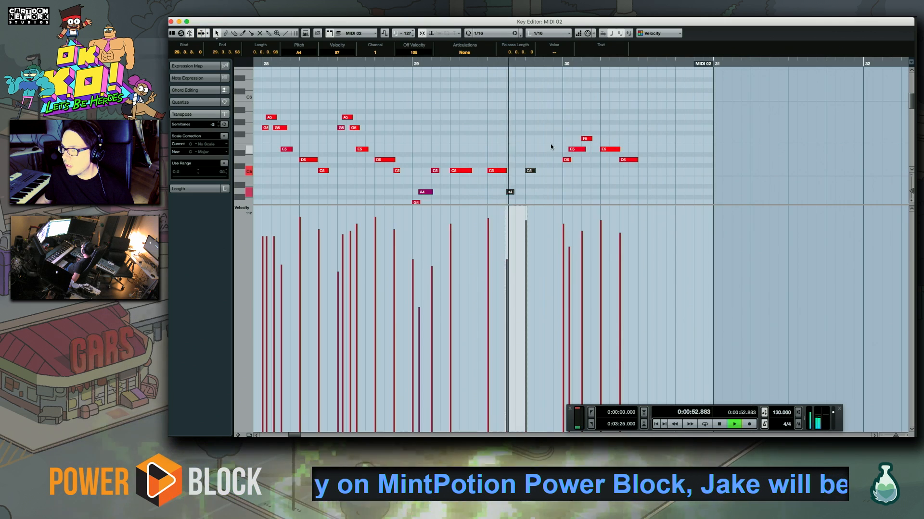
pyautogui.click(549, 153)
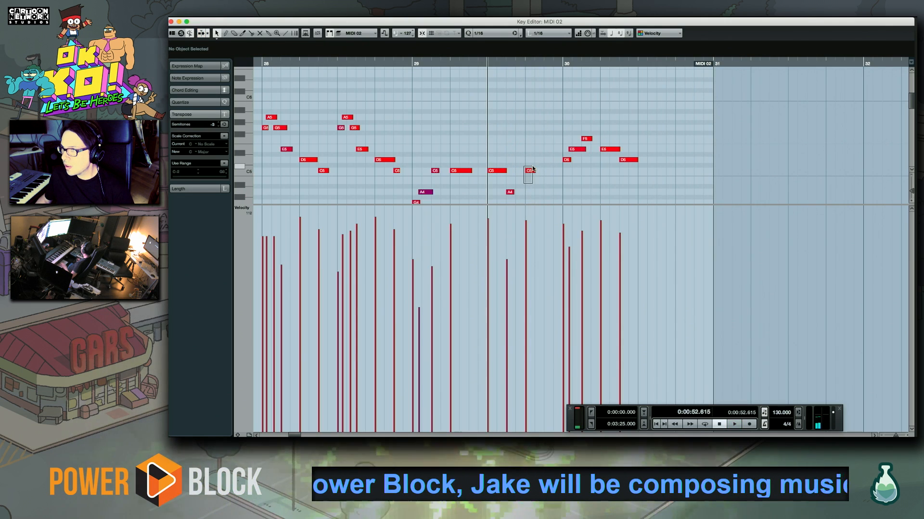
# Replace the last C5 in bar 29 with a newly recorded C5 and G4 on beat 4, and close the note editor
pyautogui.moveTo(533, 169); pyautogui.dragTo(532, 168)
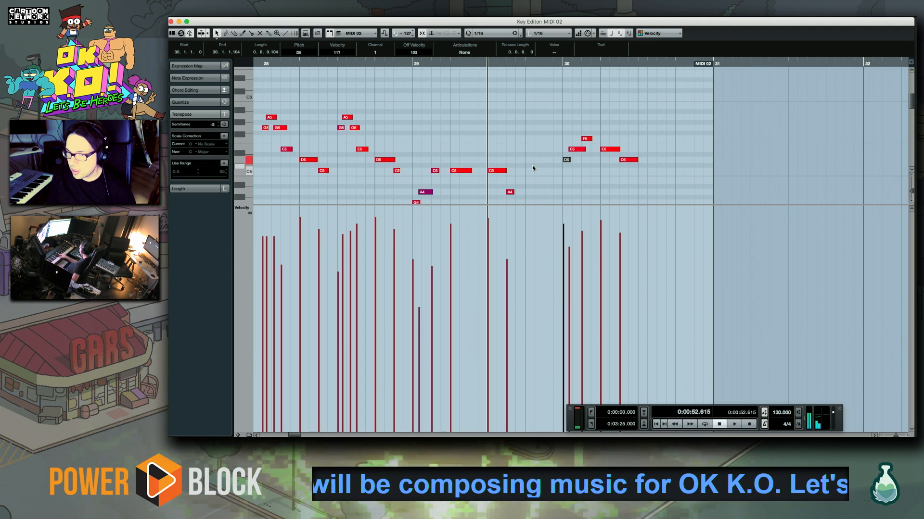
pyautogui.press('KP_Multiply')
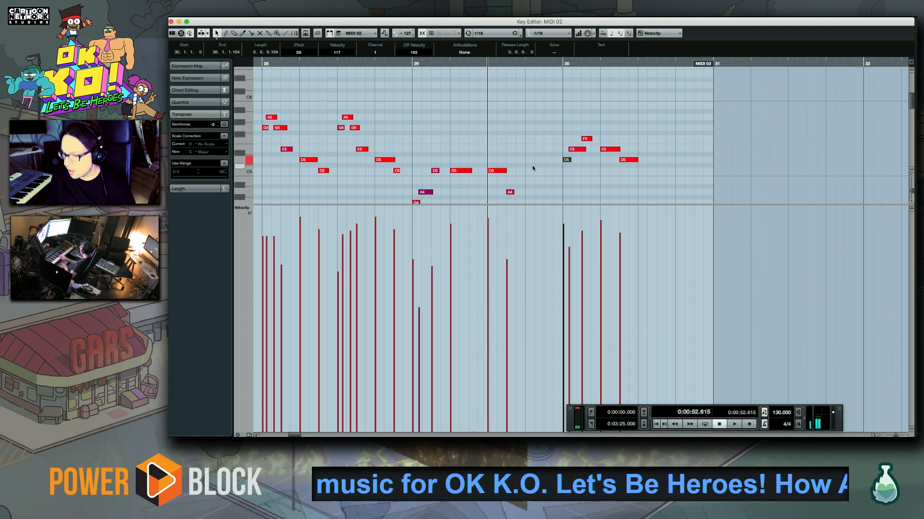
pyautogui.press('space')
pyautogui.moveTo(536, 170); pyautogui.dragTo(555, 195)
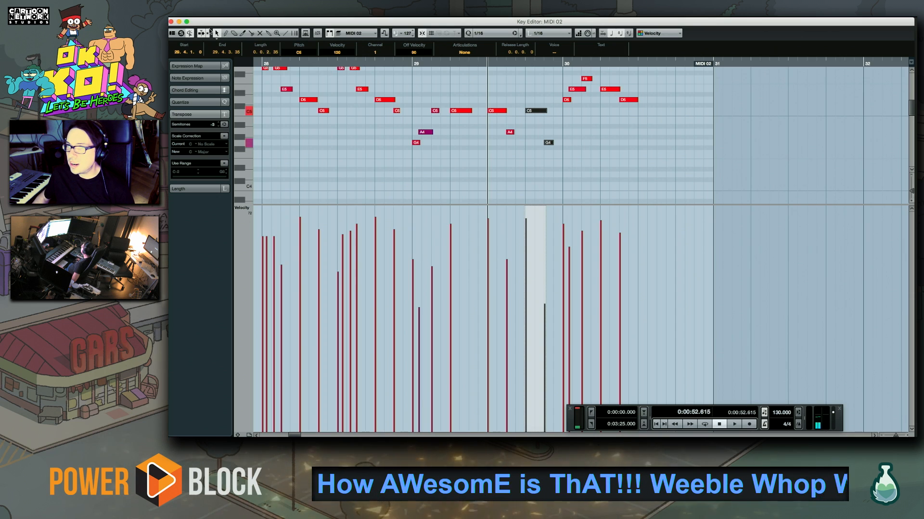
pyautogui.click(171, 22)
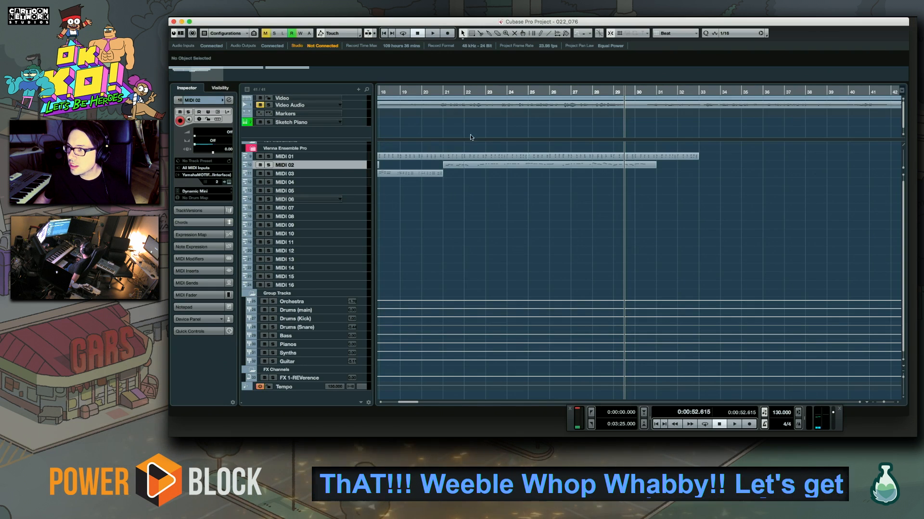
# Look over the arrangement around bars 10 to 33 and place the playhead at bar 21
pyautogui.hscroll(-5, 454, 227)
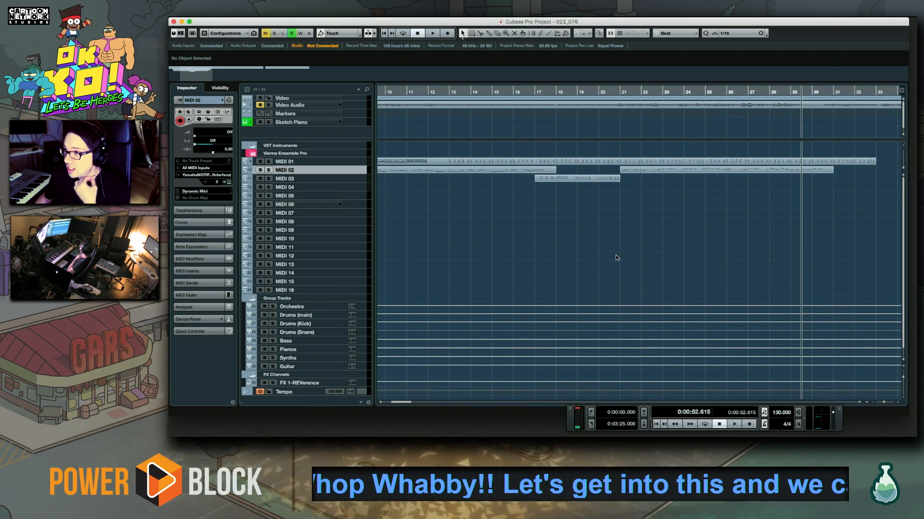
pyautogui.hscroll(5, 697, 241)
pyautogui.hscroll(-5, 477, 224)
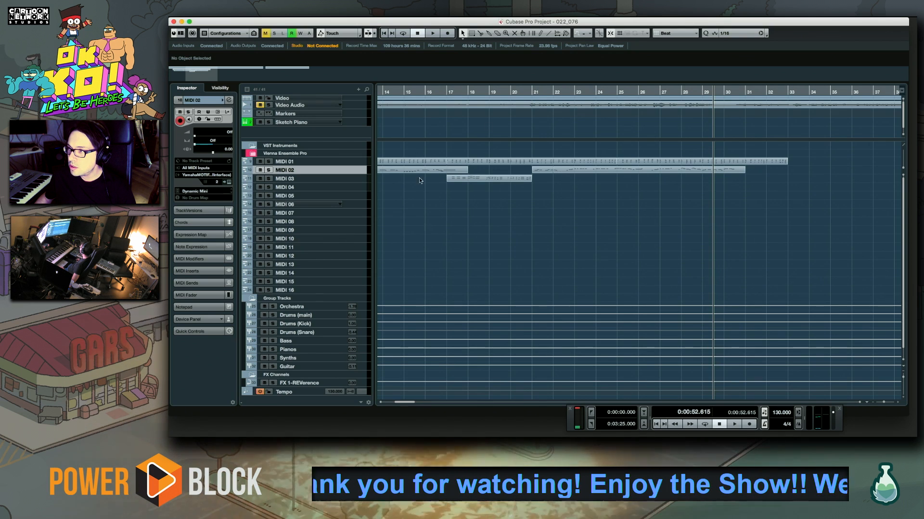
pyautogui.click(531, 95)
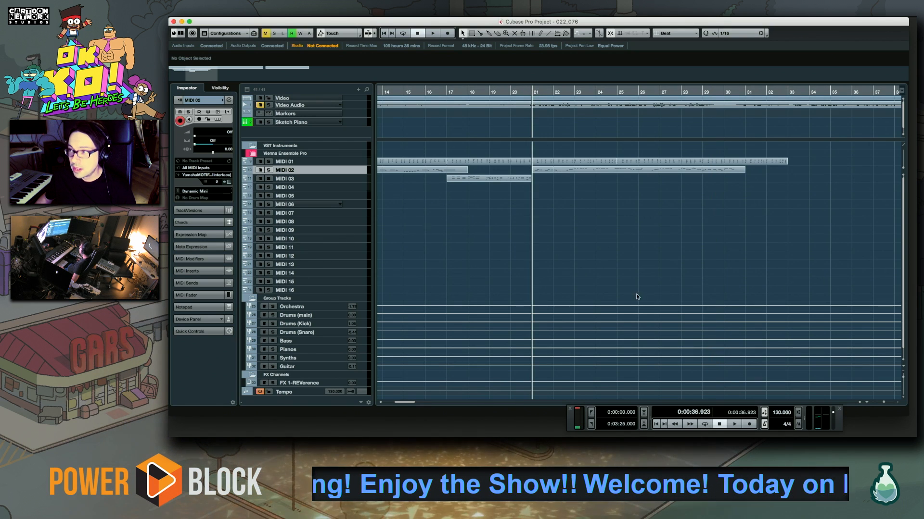
pyautogui.moveTo(636, 294); pyautogui.dragTo(577, 275)
pyautogui.moveTo(531, 238); pyautogui.dragTo(506, 252)
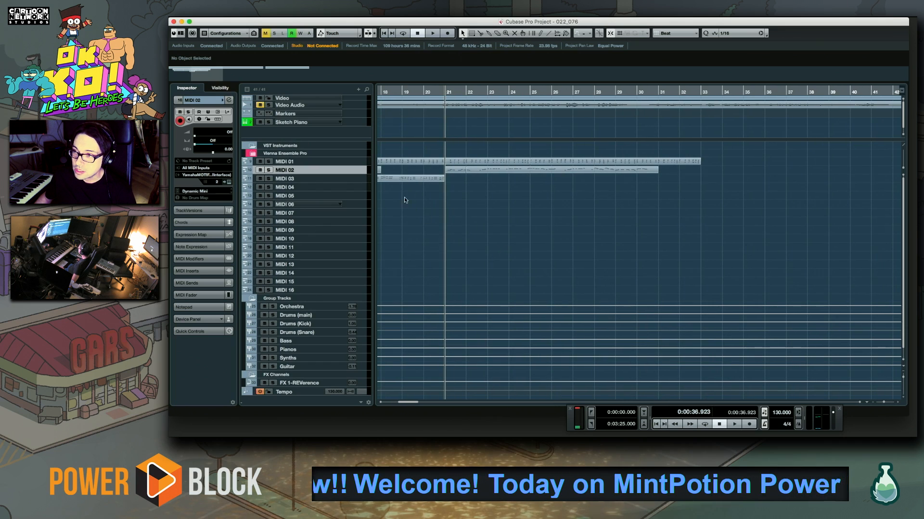
# Audition synth bass patches on the MIDI 04 track, including Sync Bass, Dark Uni and Bobby Bass, and choose Short Sequence Bass
pyautogui.click(365, 188)
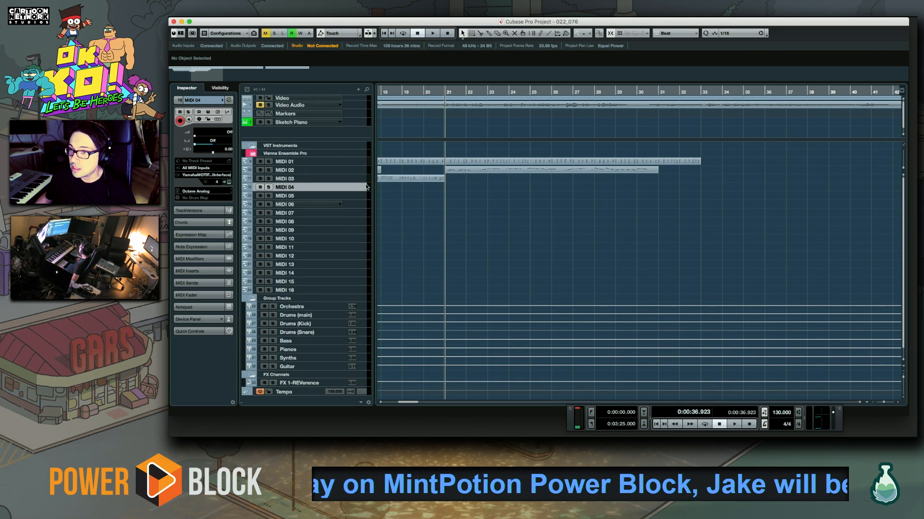
pyautogui.click(199, 191)
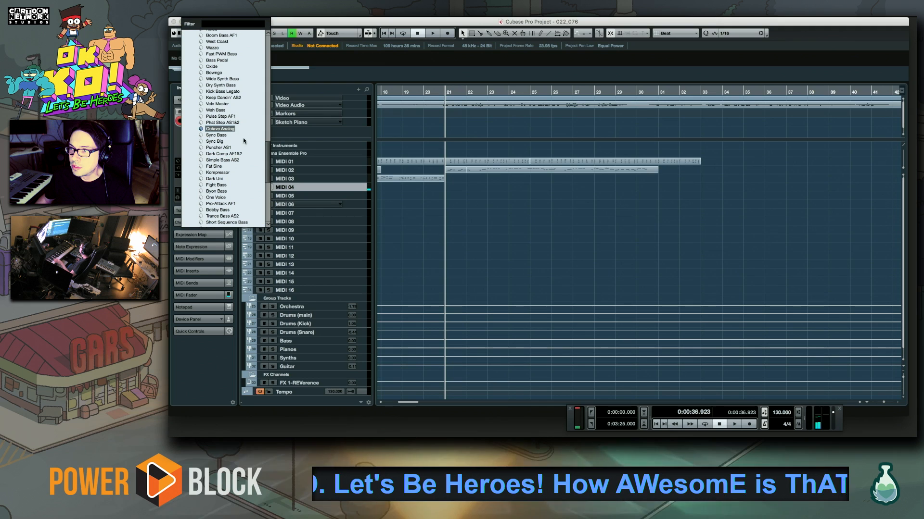
pyautogui.scroll(-2, 214, 114)
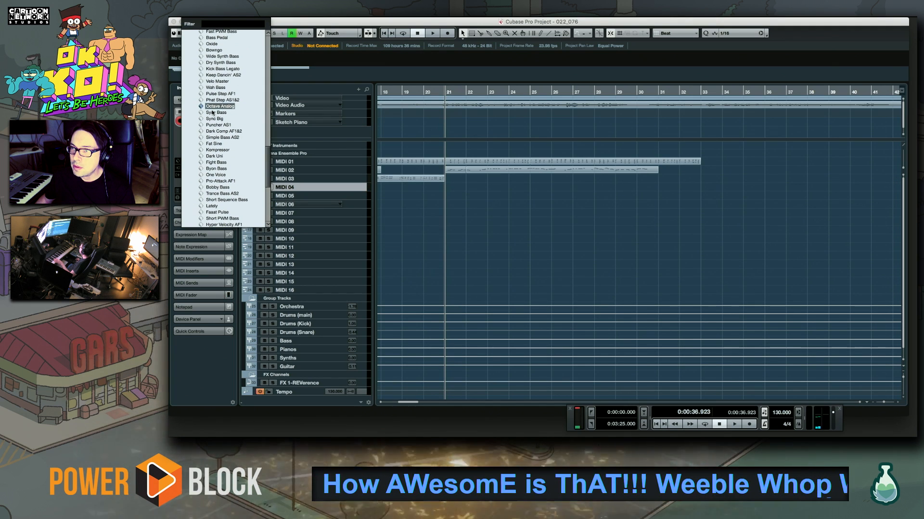
pyautogui.click(213, 113)
pyautogui.click(194, 192)
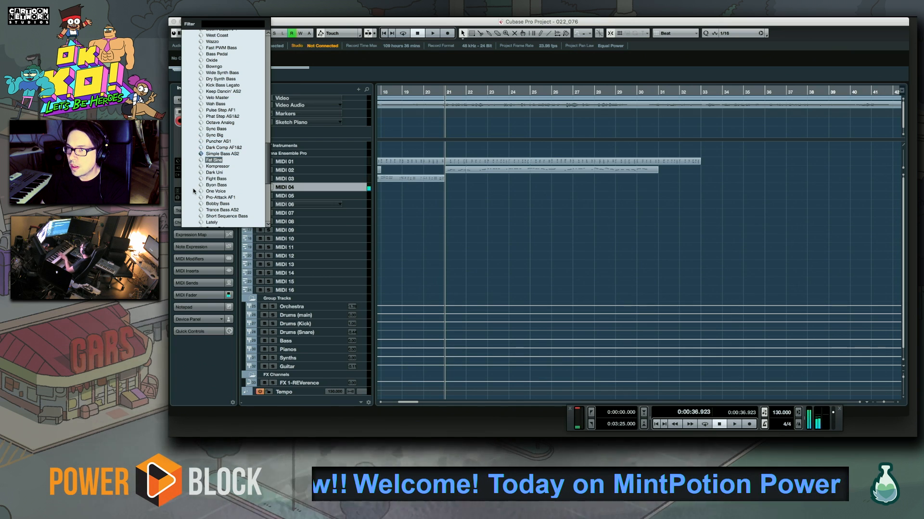
pyautogui.press('Down')
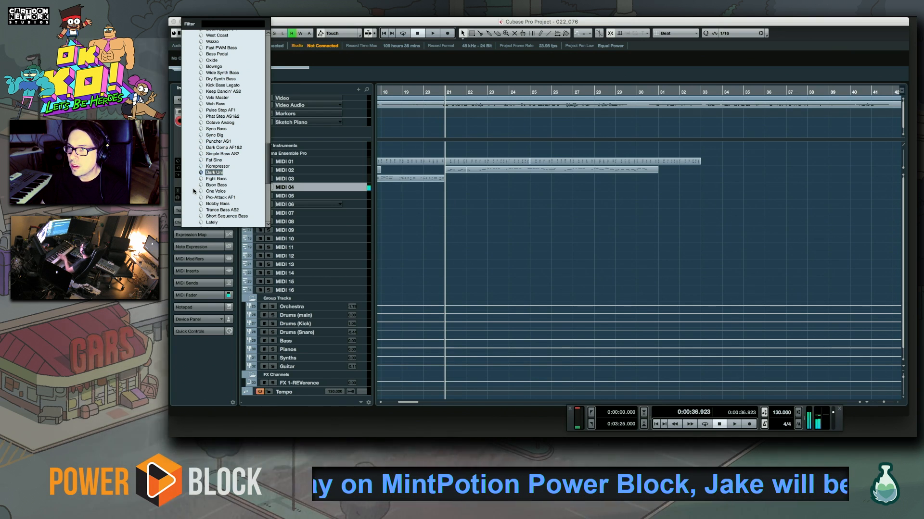
pyautogui.press('Home')
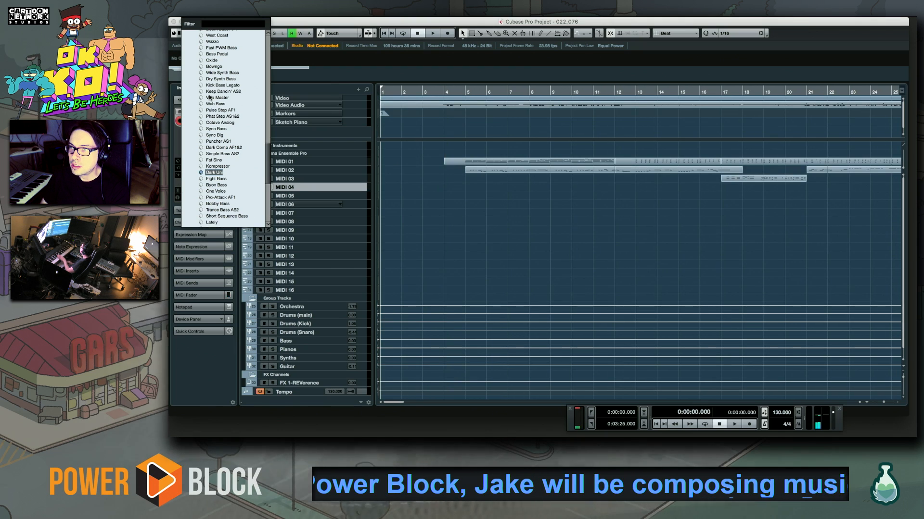
pyautogui.press('Up')
pyautogui.press('Up')
pyautogui.press('Up')
pyautogui.press('Up')
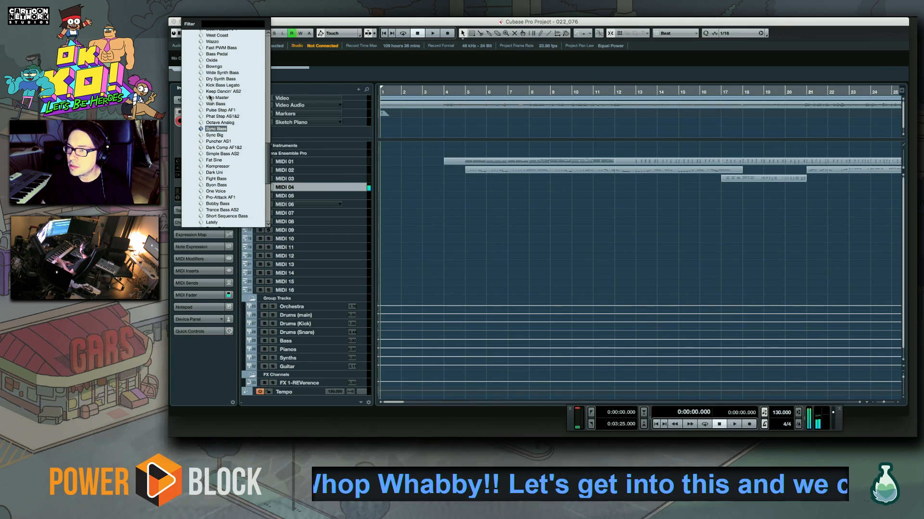
pyautogui.press('Down')
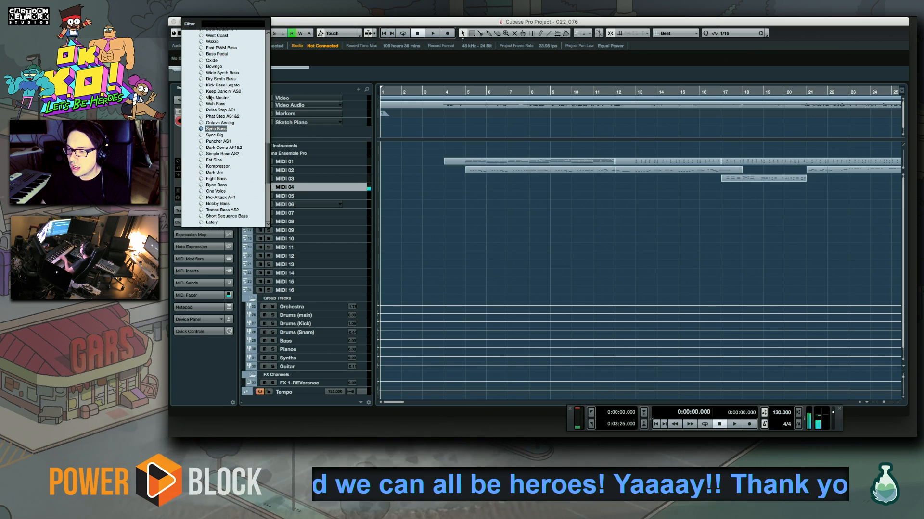
pyautogui.press('Up')
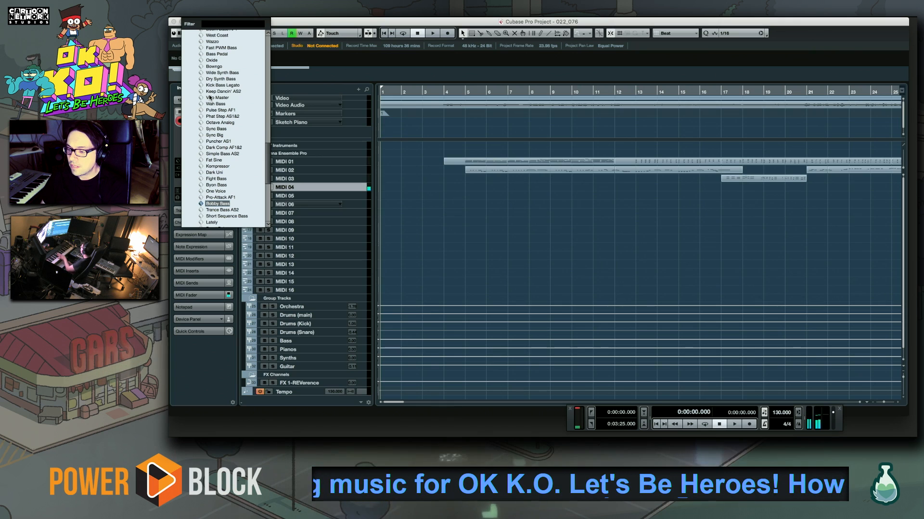
pyautogui.press('Down')
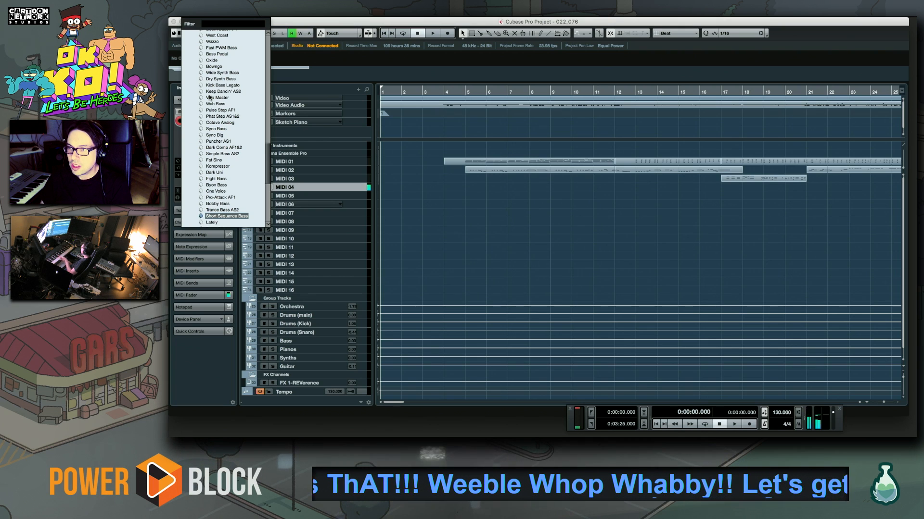
pyautogui.press('Return')
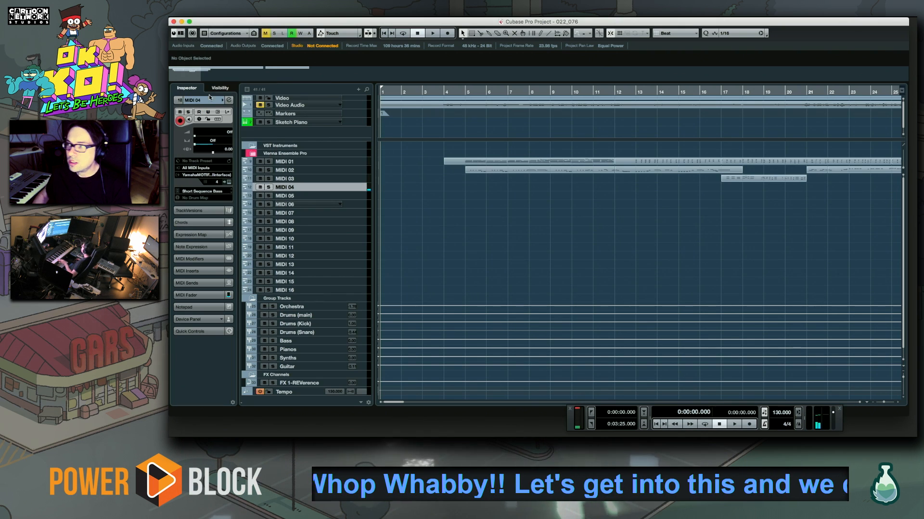
# Play the piece from bar 5 to review the chords and melody
pyautogui.click(465, 91)
pyautogui.press('space')
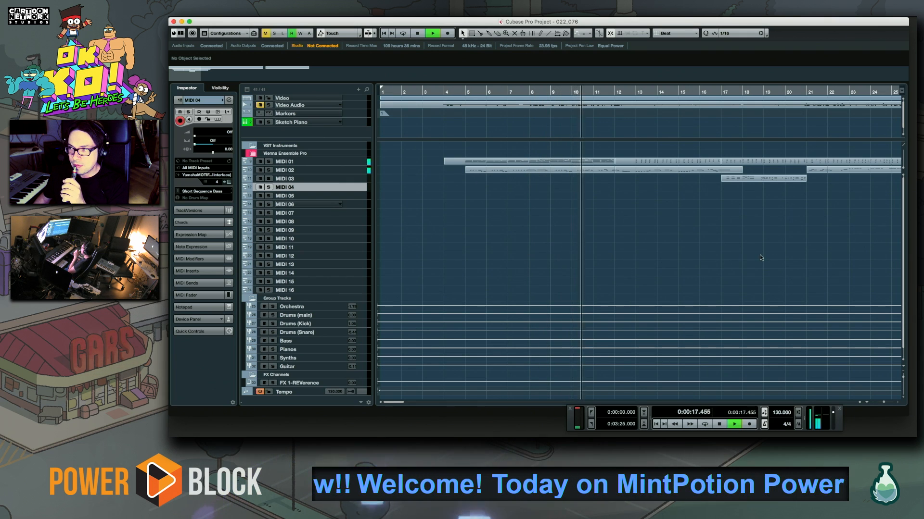
pyautogui.hscroll(5, 759, 257)
# Browse the patches for the MIDI 05 track, expanding the MOTIF XS PRE 6 bank, without choosing one
pyautogui.click(351, 190)
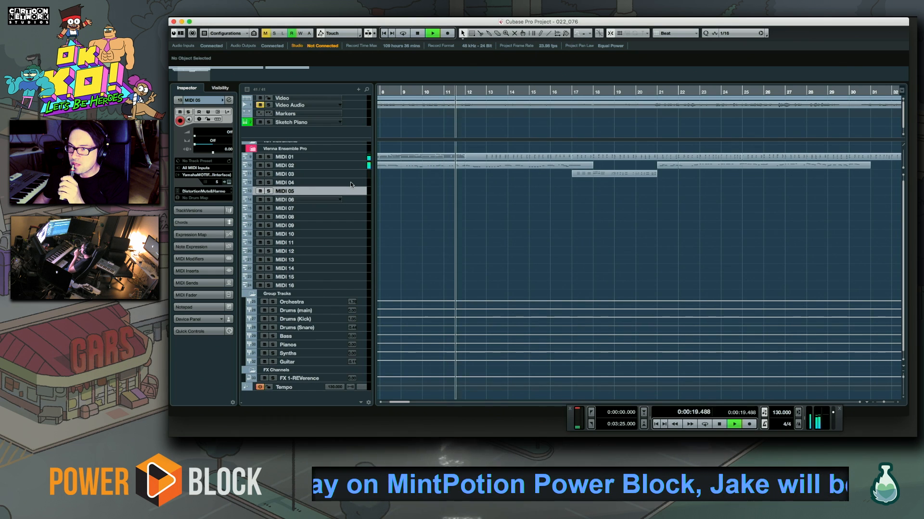
pyautogui.click(204, 191)
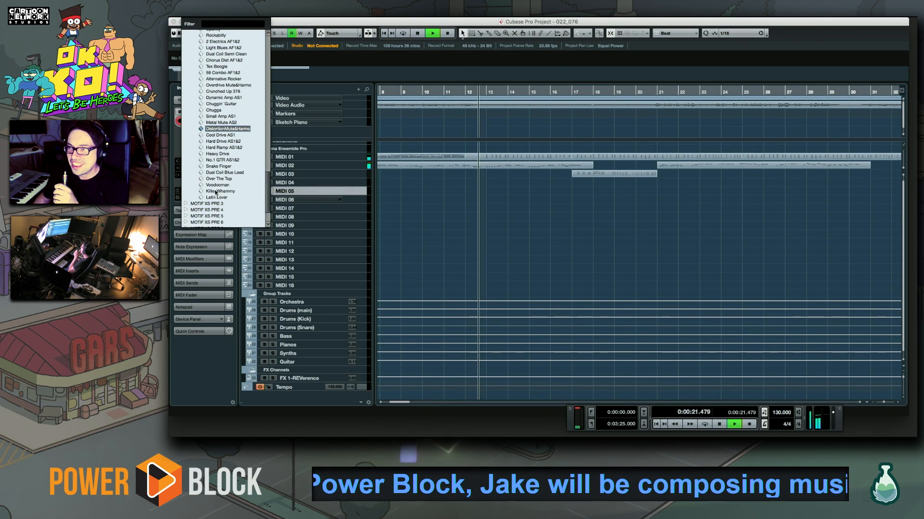
pyautogui.scroll(-2, 226, 178)
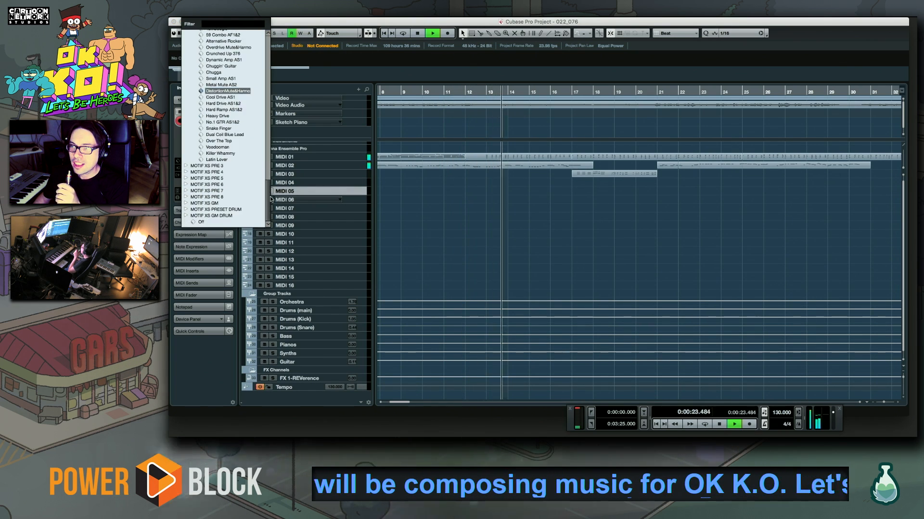
pyautogui.click(186, 184)
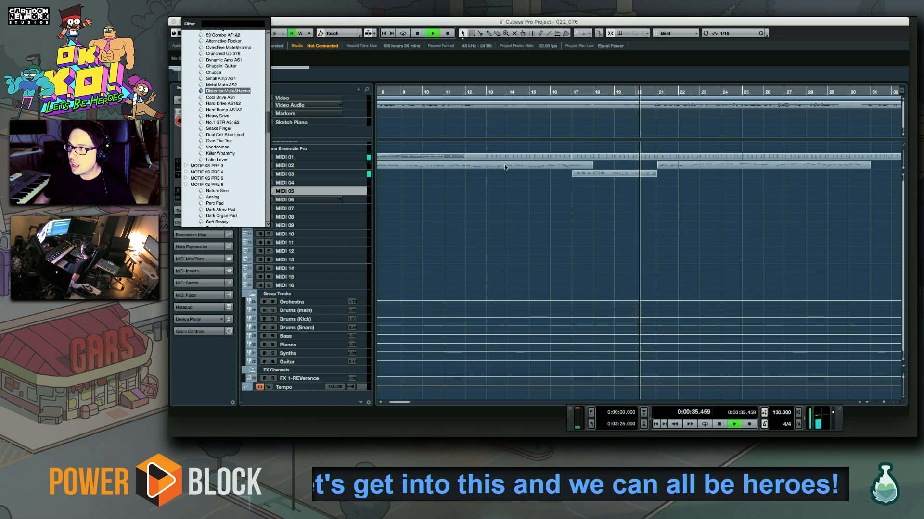
pyautogui.click(633, 136)
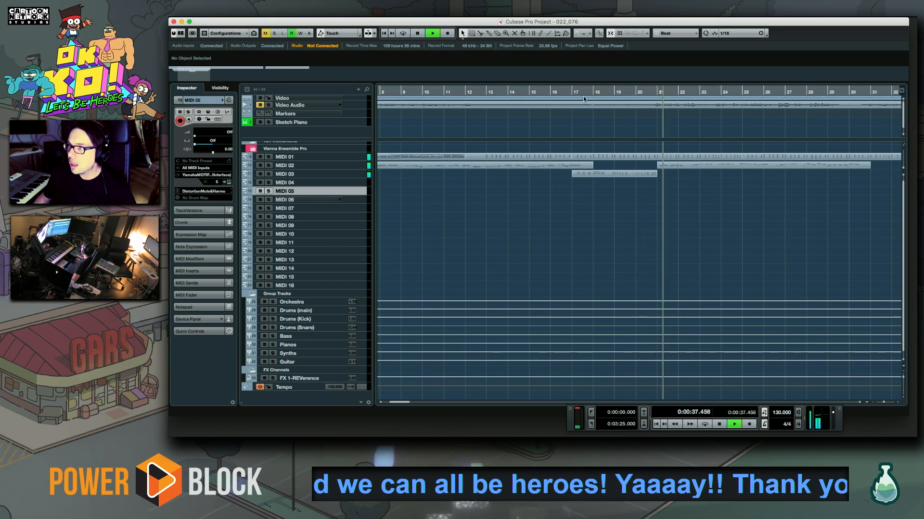
# Replay the passage leading into bar 21, restarting from around bar 17
pyautogui.hscroll(6, 664, 209)
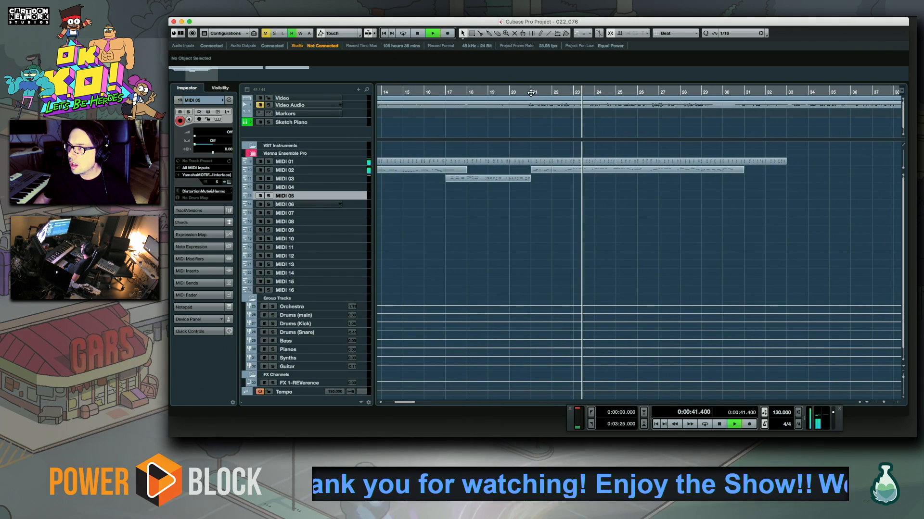
pyautogui.press('space')
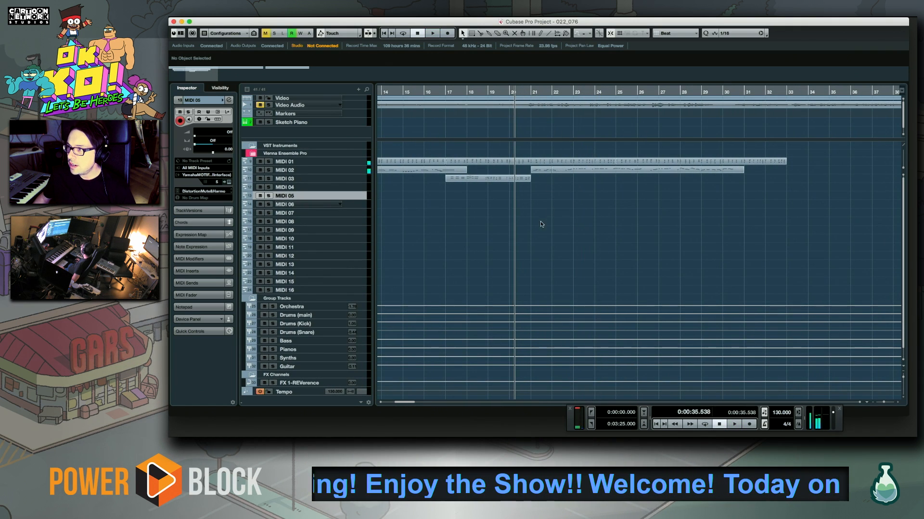
pyautogui.hscroll(-4, 541, 221)
pyautogui.click(536, 90)
pyautogui.press('space')
pyautogui.hscroll(1, 610, 233)
pyautogui.hscroll(2, 610, 233)
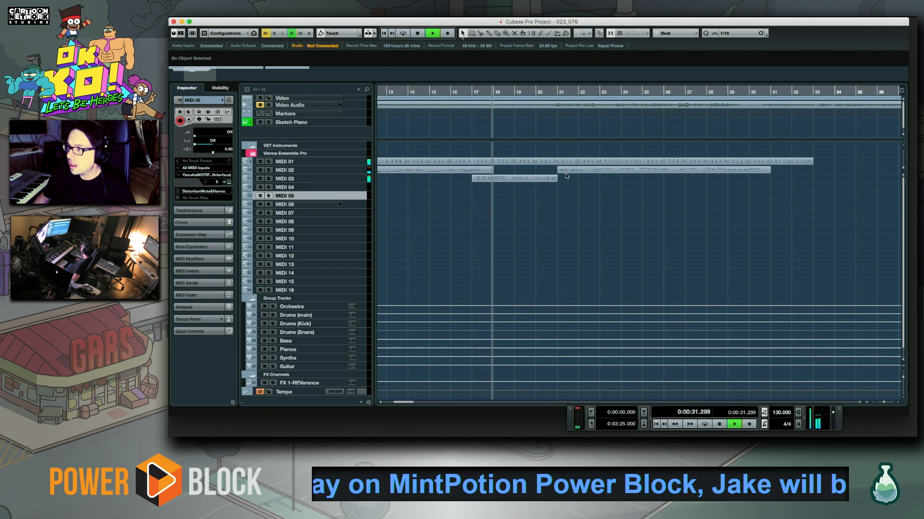
# Move the MIDI 01 and MIDI 03 parts from bar 17 onward and the MIDI 02 part at bar 21 four bars later
pyautogui.click(478, 163)
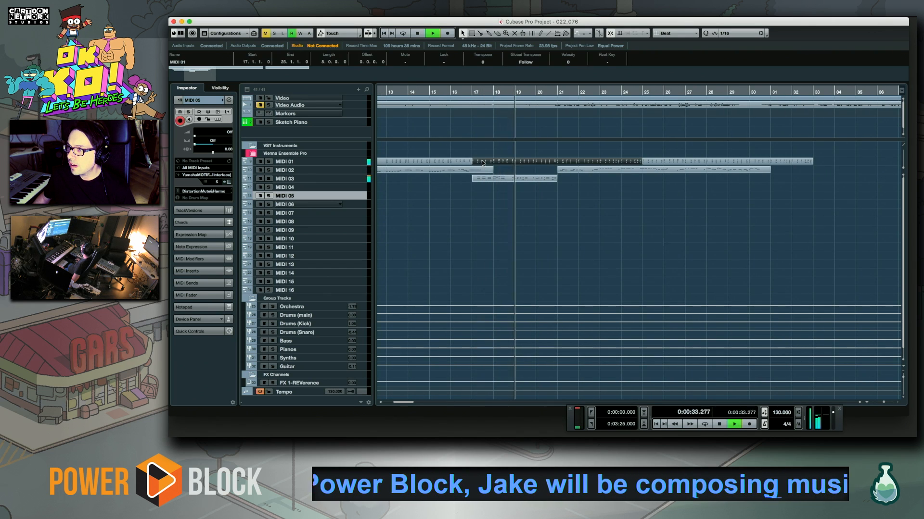
pyautogui.keyDown('shift'); pyautogui.click(625, 170); pyautogui.keyUp('shift')
pyautogui.keyDown('shift'); pyautogui.click(663, 163); pyautogui.keyUp('shift')
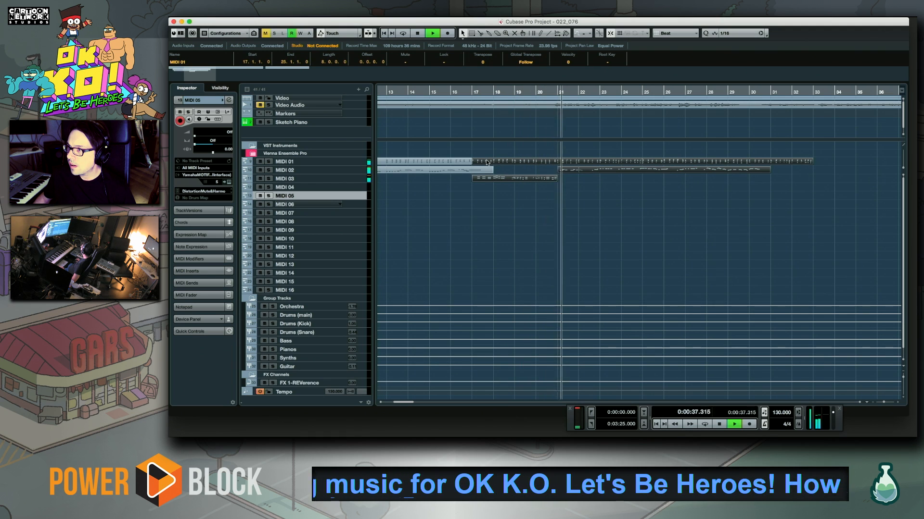
pyautogui.moveTo(495, 163); pyautogui.dragTo(572, 163)
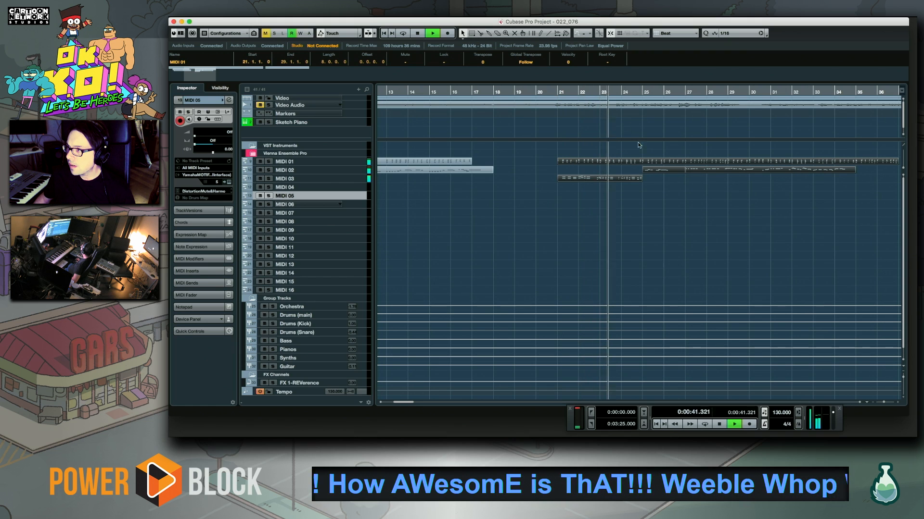
# Split the MIDI 01 part at bar 25 and undo the attempted move of the four-bar part before it
pyautogui.click(644, 164)
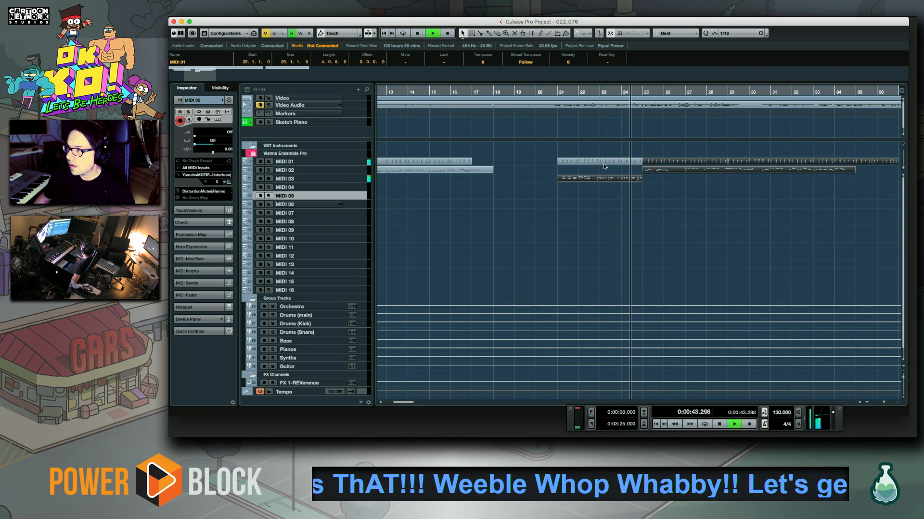
pyautogui.moveTo(605, 161)
pyautogui.mouseDown()
pyautogui.moveTo(507, 158)
pyautogui.moveTo(587, 161)
pyautogui.mouseUp()
pyautogui.press('super+z')
pyautogui.click(590, 195)
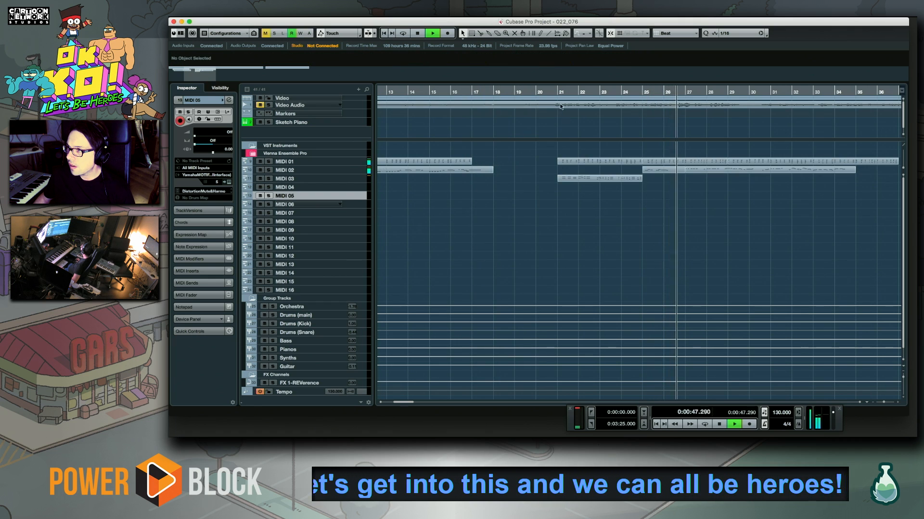
# Copy the four-bar MIDI 01 and MIDI 03 parts at bar 21 back to bar 17 to fill the gap
pyautogui.click(551, 90)
pyautogui.moveTo(575, 150); pyautogui.dragTo(595, 198)
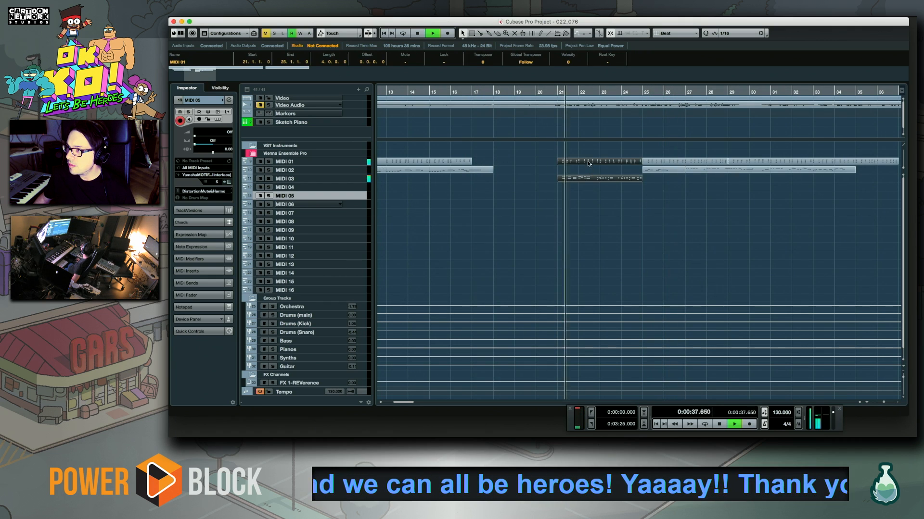
pyautogui.moveTo(586, 163); pyautogui.dragTo(499, 164)
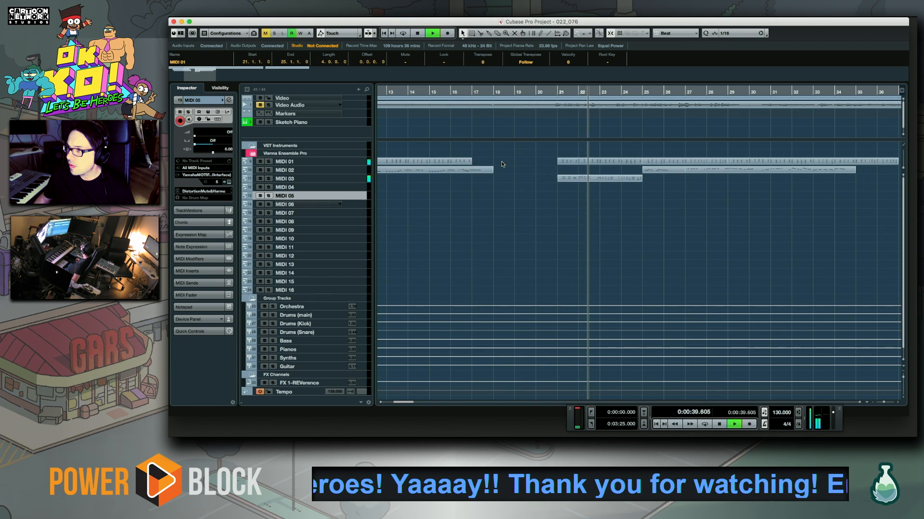
pyautogui.hscroll(5, 555, 202)
pyautogui.hscroll(3, 553, 202)
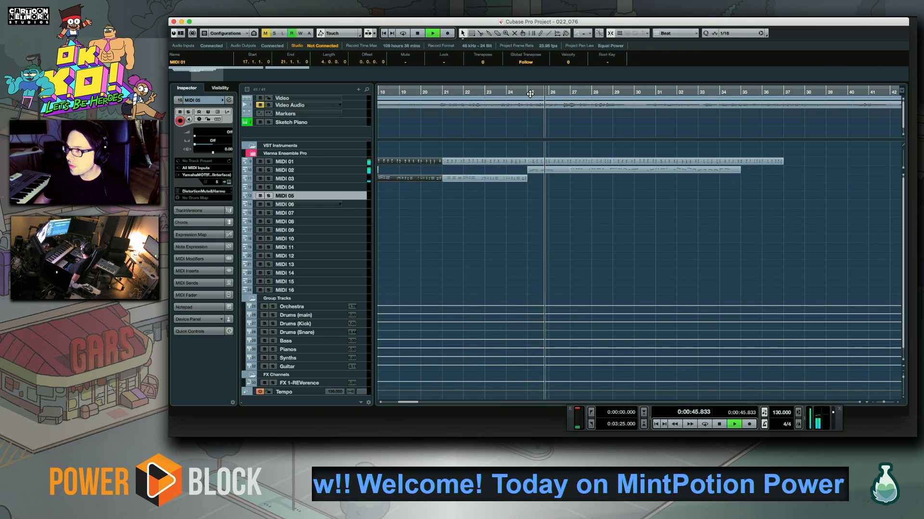
# Replay the arrangement from around bars 22 to 23 and again from bar 25
pyautogui.press('space')
pyautogui.click(482, 92)
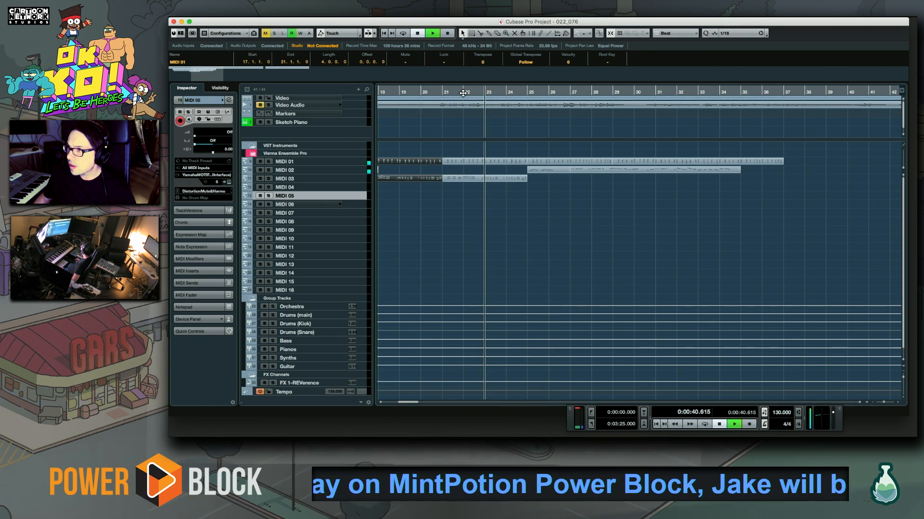
pyautogui.click(463, 92)
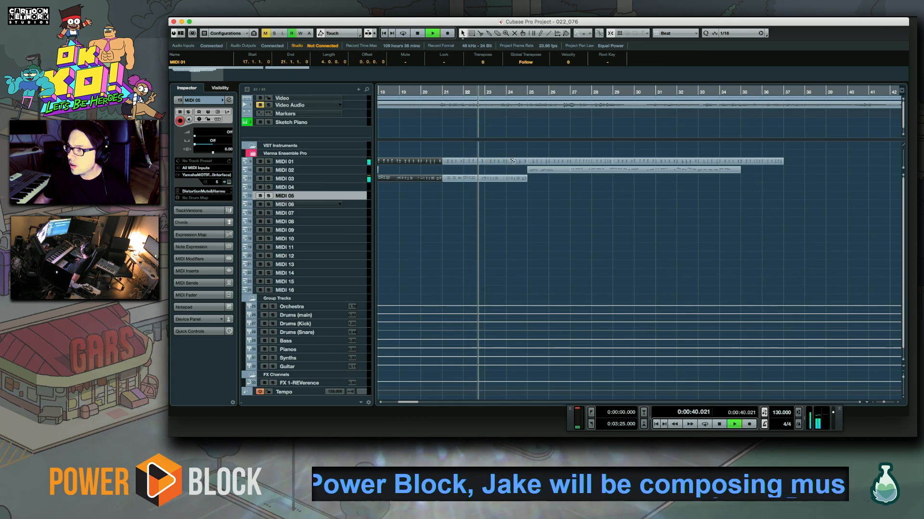
pyautogui.press('space')
pyautogui.click(528, 90)
pyautogui.press('space')
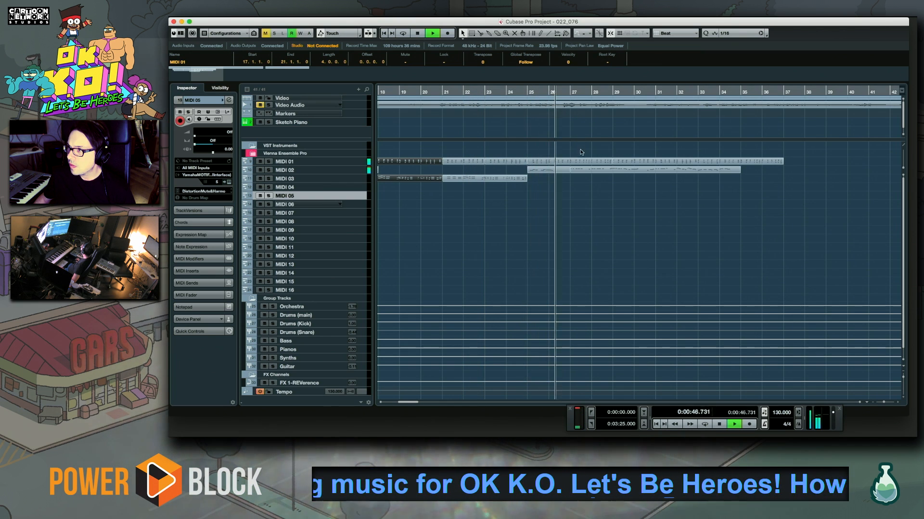
# Move the MIDI 01 and MIDI 02 parts from bar 25 onward two bars earlier, to bar 23
pyautogui.moveTo(568, 154); pyautogui.dragTo(770, 188)
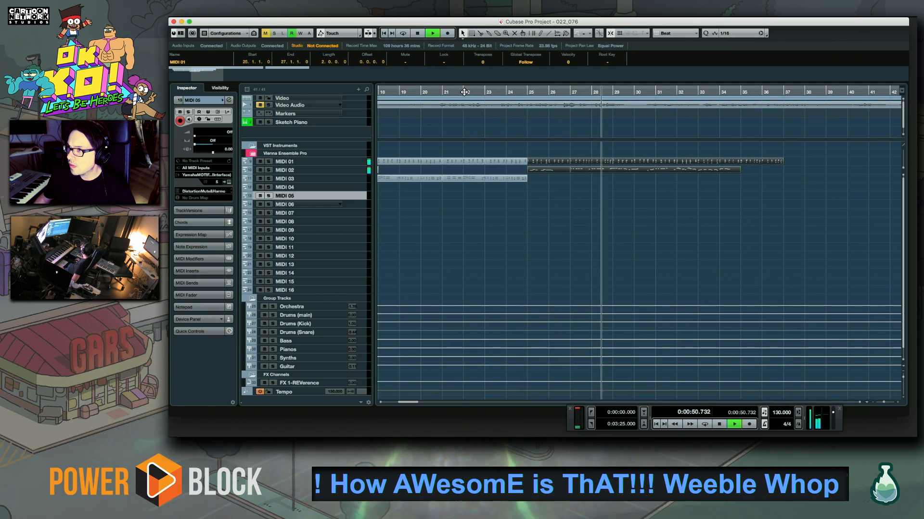
pyautogui.click(500, 162)
pyautogui.moveTo(500, 163); pyautogui.dragTo(683, 157)
pyautogui.press('space')
pyautogui.moveTo(551, 162); pyautogui.dragTo(512, 160)
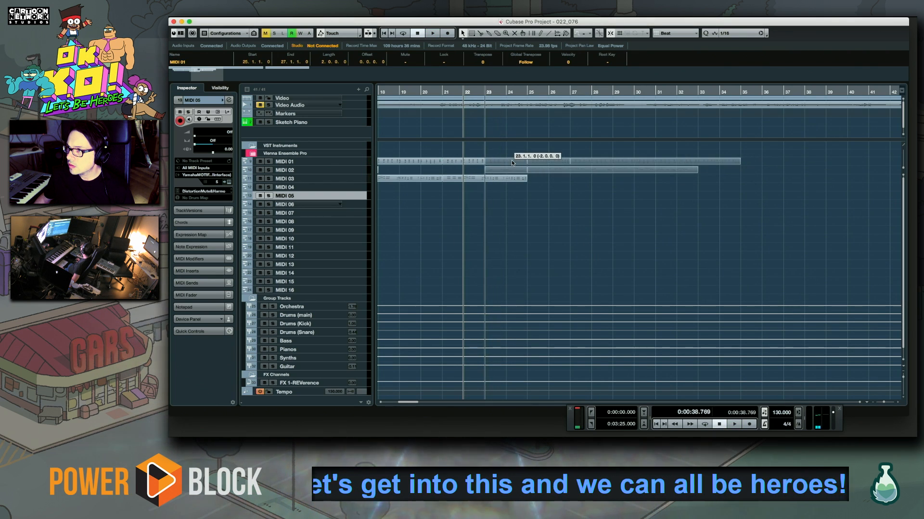
pyautogui.click(494, 155)
# Trim the start of the MIDI 02 part from bar 23 to bar 25 during playback
pyautogui.press('space')
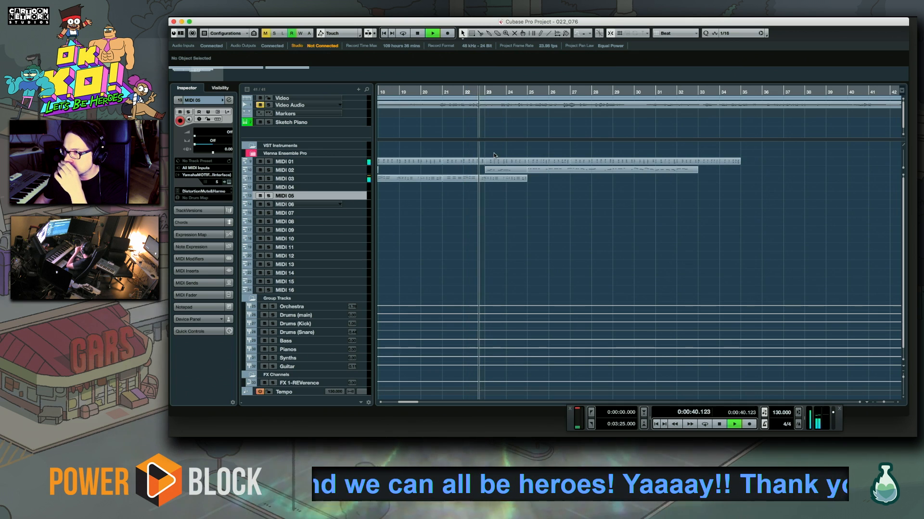
pyautogui.moveTo(499, 170); pyautogui.dragTo(527, 170)
pyautogui.click(570, 191)
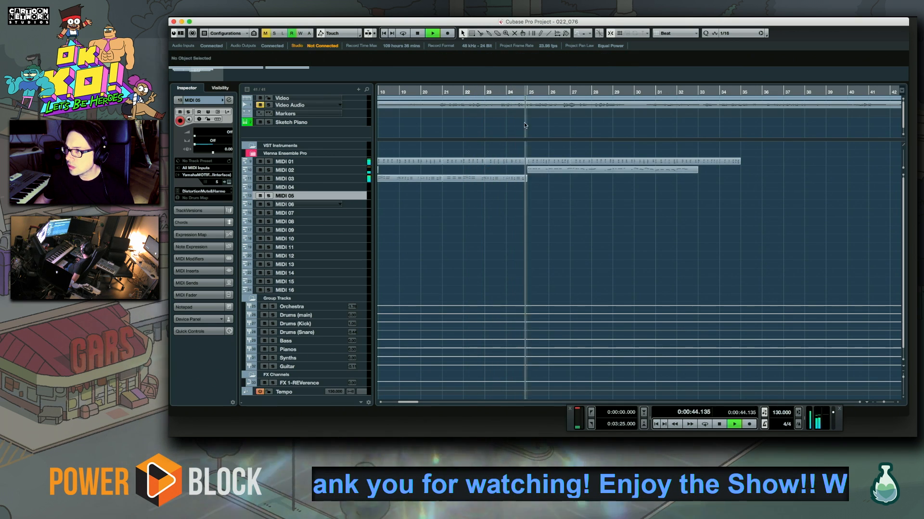
# Make MIDI 03 the active track and replay the transition into bar 25 from bar 24
pyautogui.press('space')
pyautogui.click(506, 92)
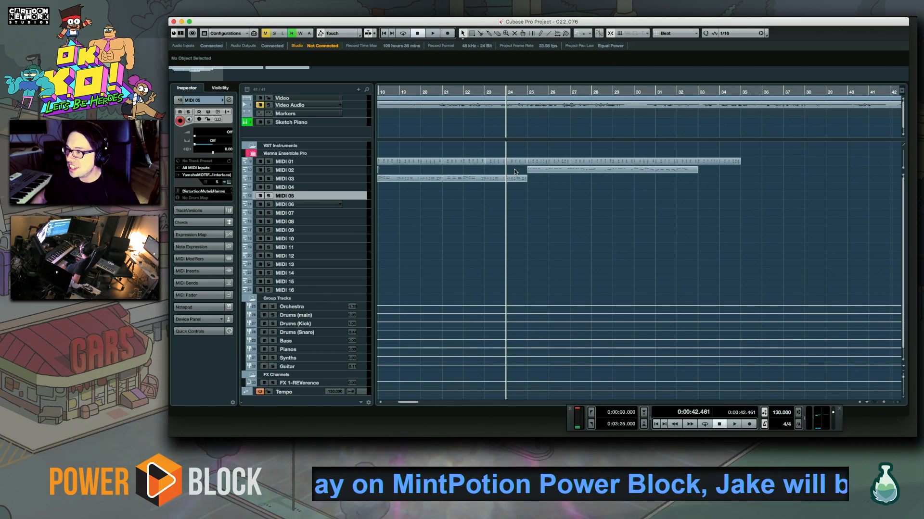
pyautogui.click(350, 180)
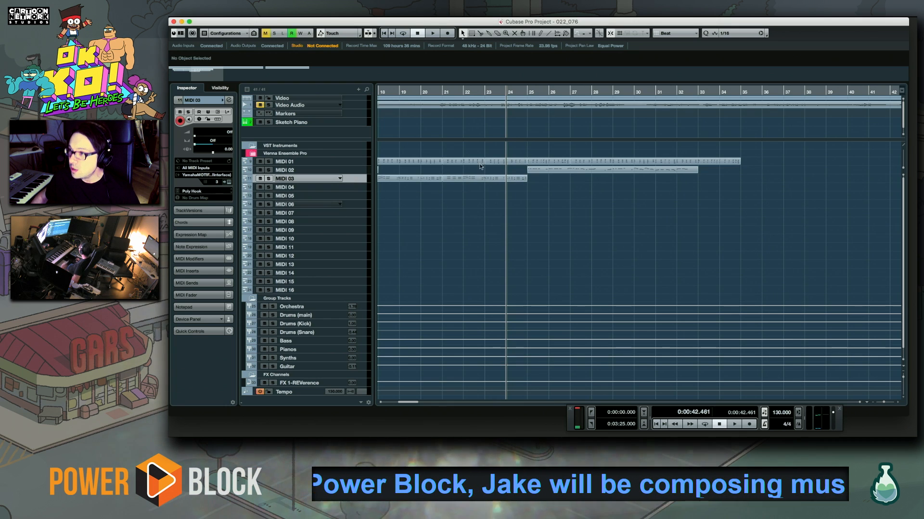
pyautogui.press('space')
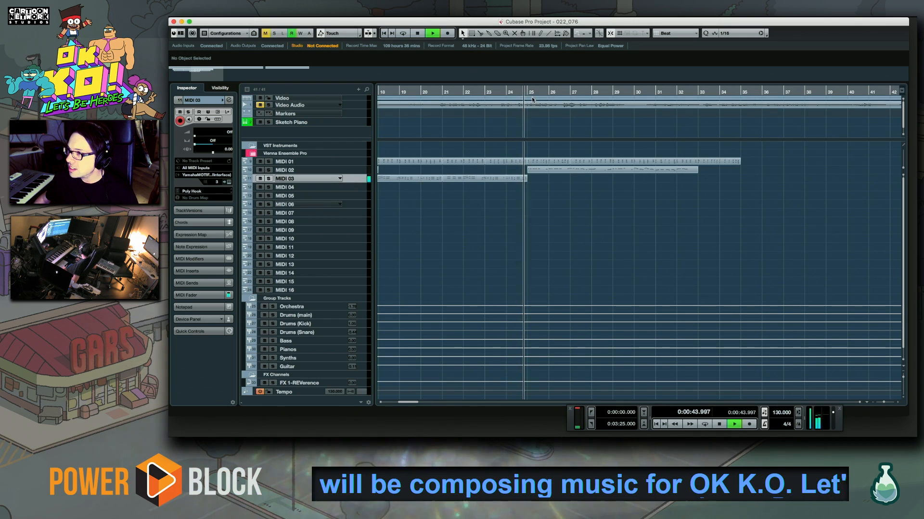
pyautogui.press('space')
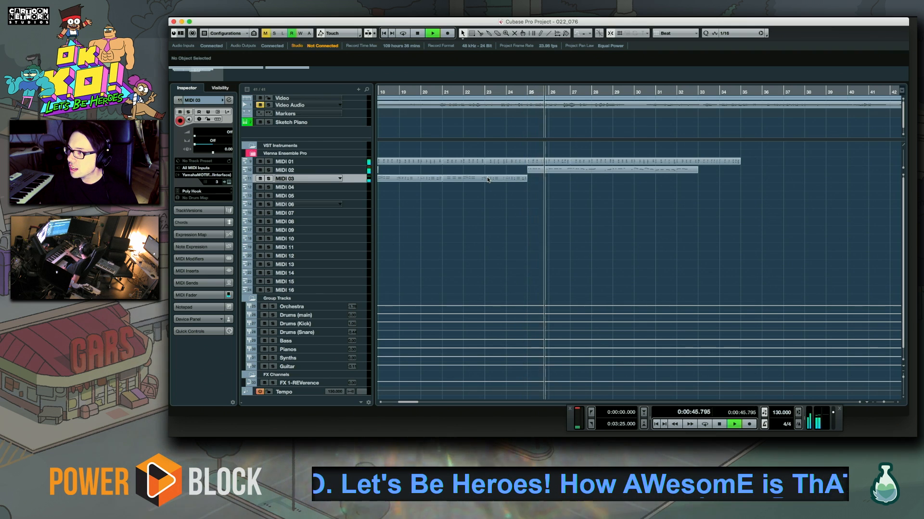
pyautogui.press('space')
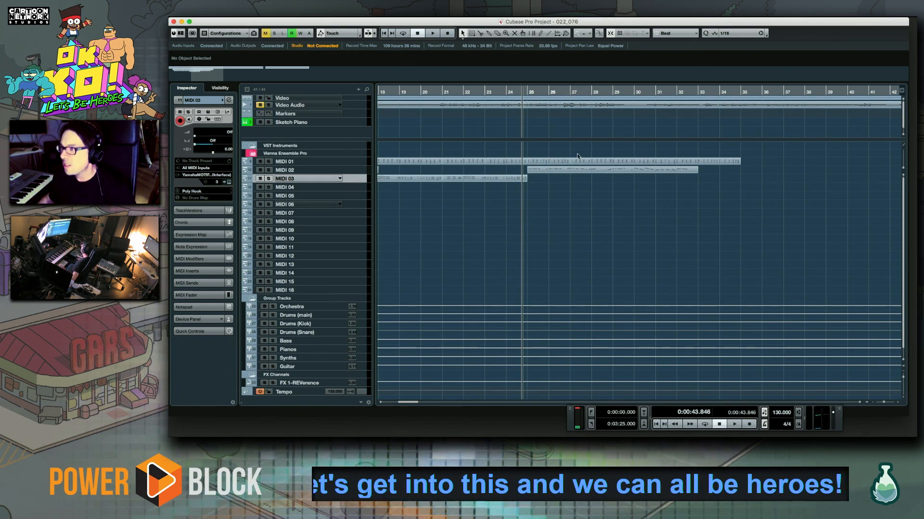
# Replay the passage from bar 21 up to the MIDI 02 melody at bar 25
pyautogui.hscroll(3, 635, 202)
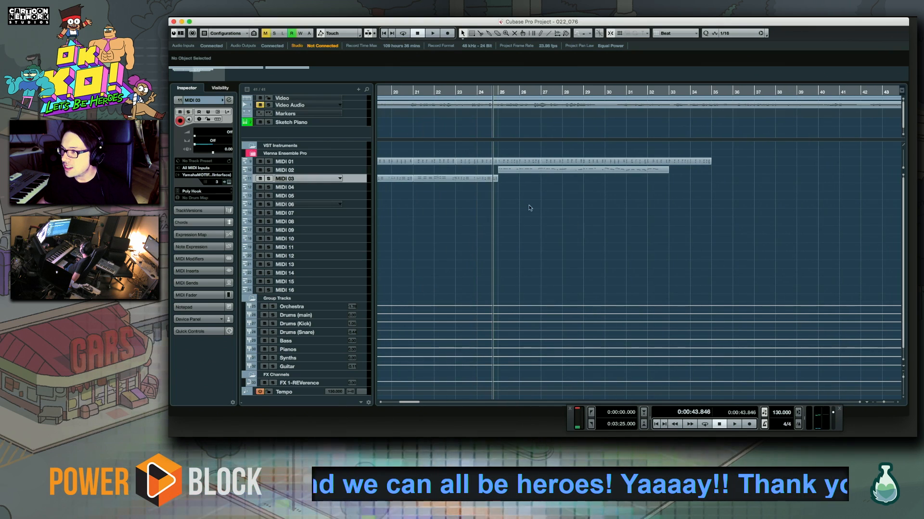
pyautogui.click(415, 98)
pyautogui.click(413, 92)
pyautogui.press('space')
pyautogui.press('space')
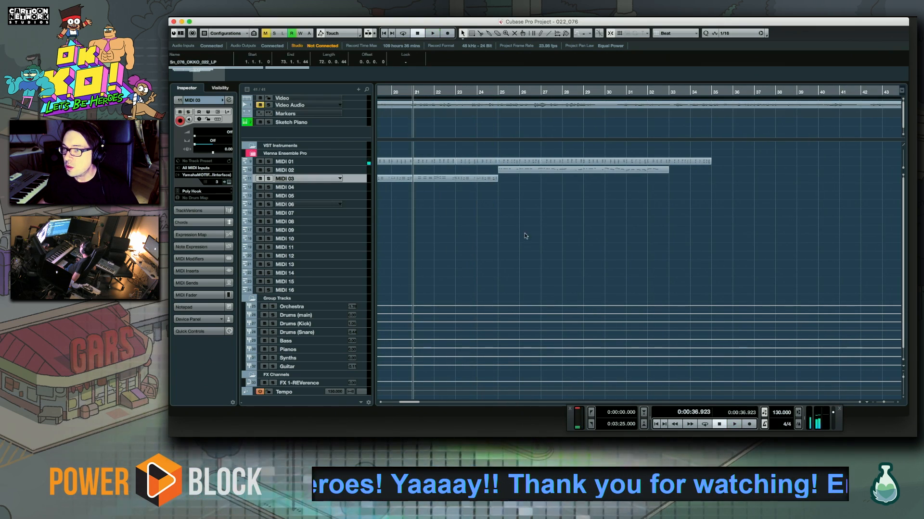
pyautogui.moveTo(514, 228); pyautogui.dragTo(521, 228)
pyautogui.press('space')
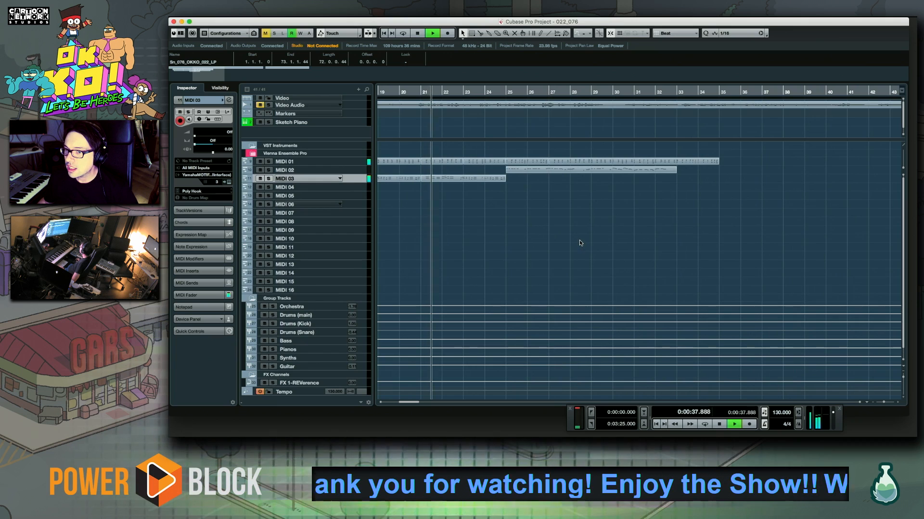
pyautogui.hscroll(3, 573, 233)
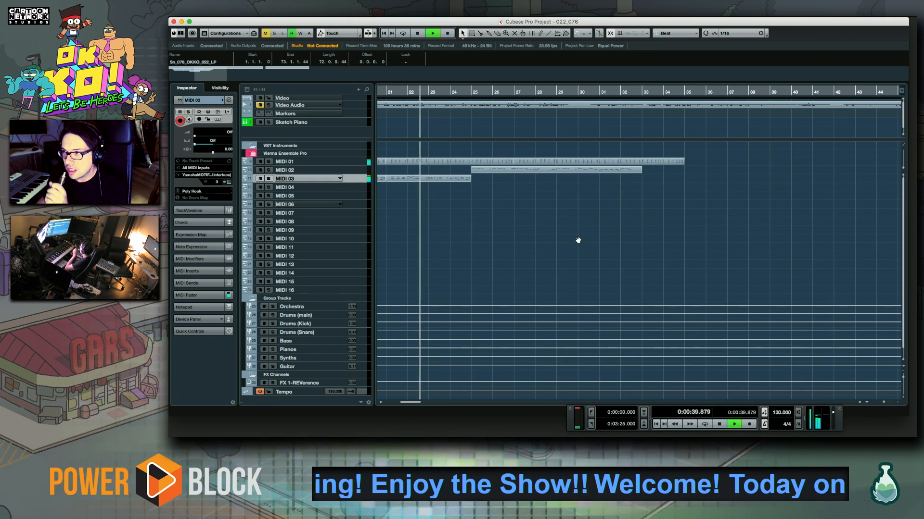
pyautogui.hscroll(3, 562, 254)
pyautogui.moveTo(562, 254); pyautogui.dragTo(602, 254)
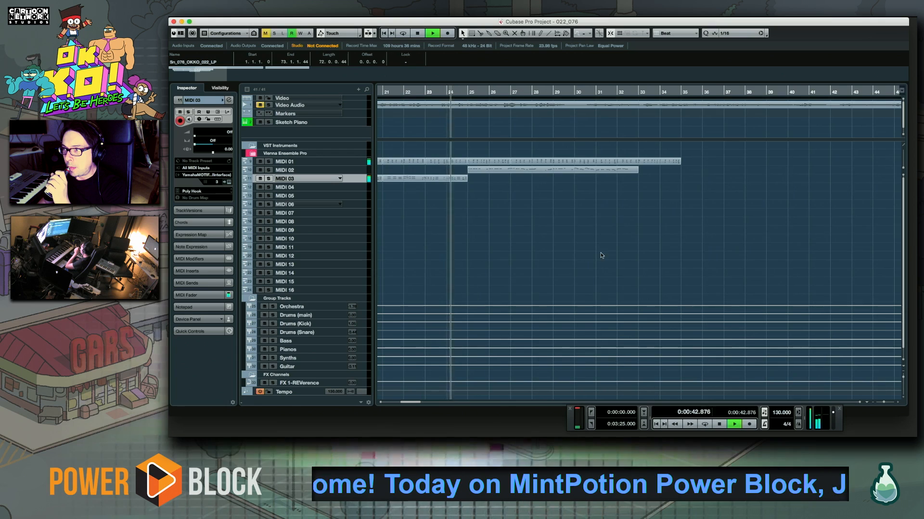
# Open the last MIDI 03 part in the Key Editor and delete its notes from beat 4 of bar 23 through bar 24
pyautogui.click(426, 92)
pyautogui.doubleClick(457, 178)
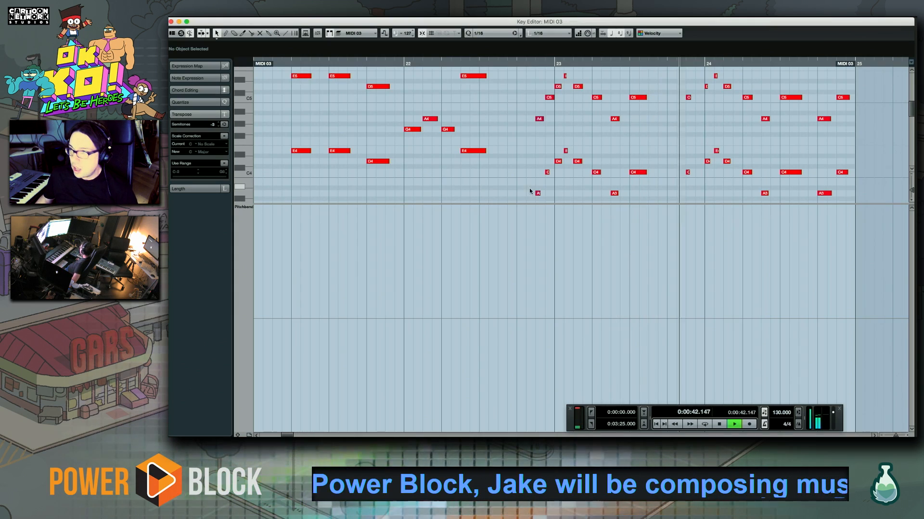
pyautogui.press('space')
pyautogui.hscroll(3, 545, 158)
pyautogui.moveTo(522, 95); pyautogui.dragTo(699, 192)
pyautogui.press('Delete')
pyautogui.scroll(4, 580, 175)
pyautogui.hscroll(1, 519, 144)
# Record a replacement MIDI 03 line in octaves from the end of bar 23 through bar 24
pyautogui.press('space')
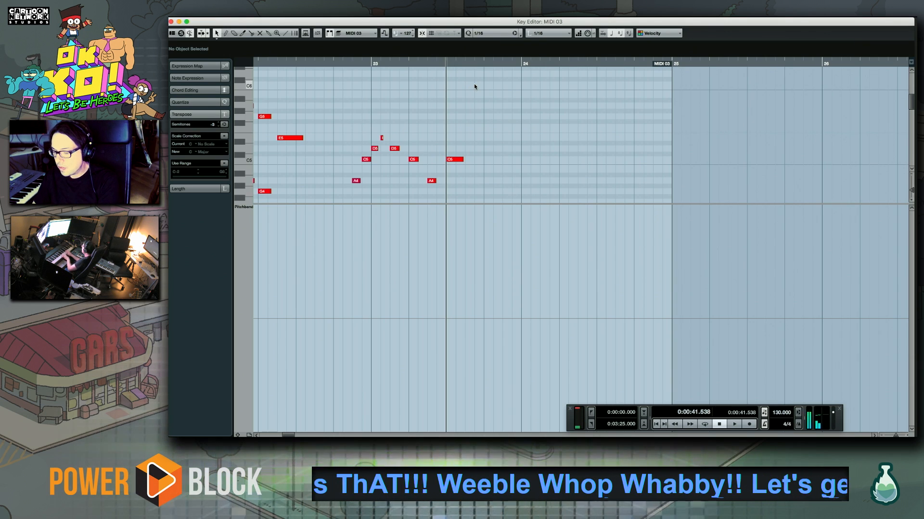
pyautogui.press('space')
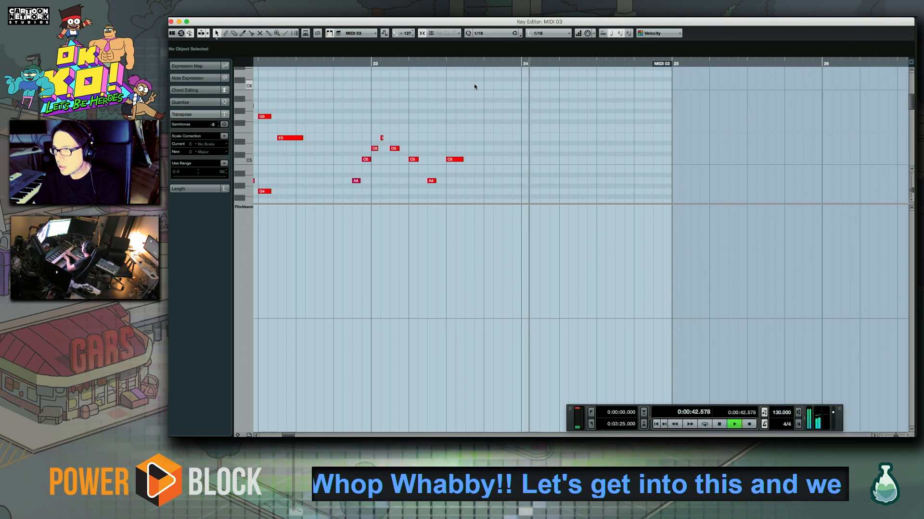
pyautogui.press('KP_Multiply')
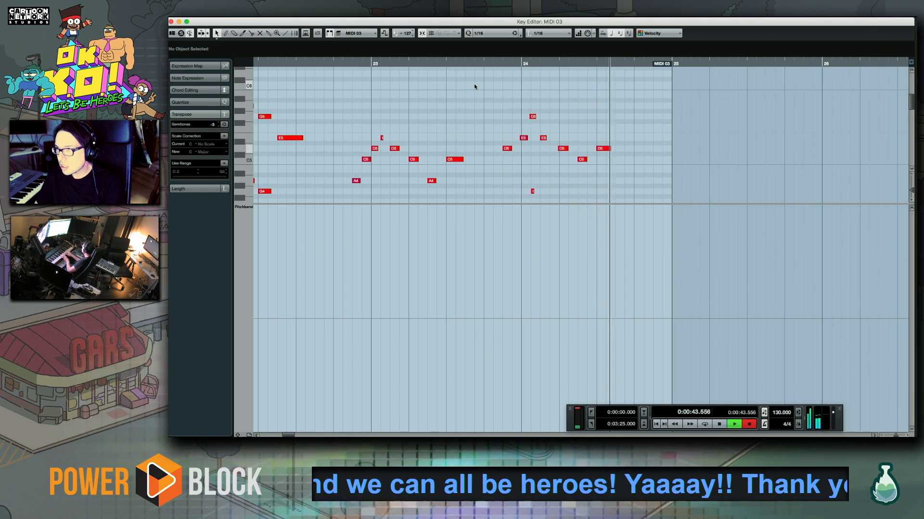
pyautogui.press('space')
pyautogui.moveTo(483, 105); pyautogui.dragTo(708, 211)
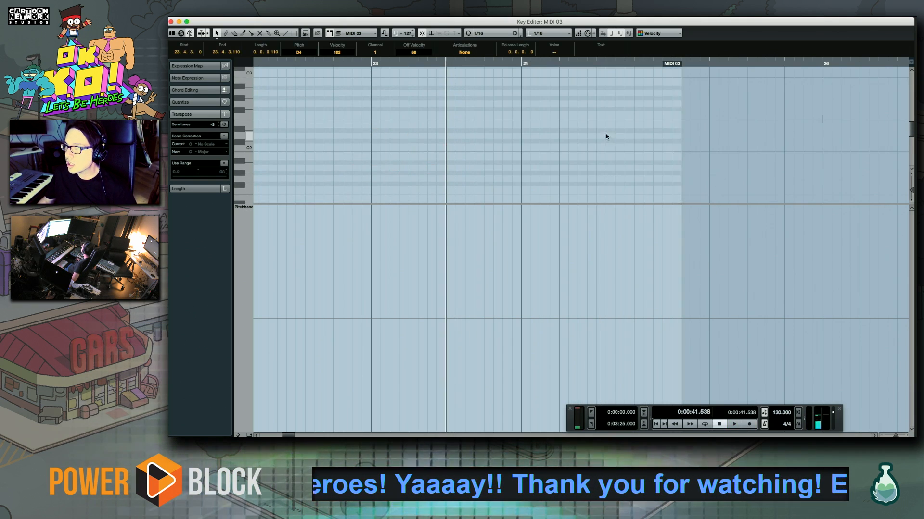
# Try recording a different ending for the MIDI 03 line, running into bar 25
pyautogui.press('space')
pyautogui.moveTo(591, 102); pyautogui.dragTo(430, 174)
pyautogui.press('KP_Multiply')
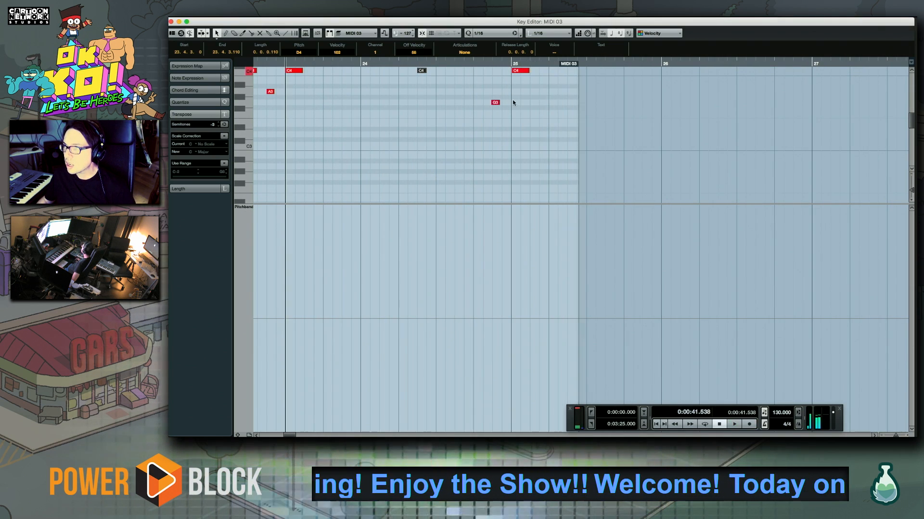
# Record a new ending on C for the MIDI 03 line in bar 24 and close the Key Editor
pyautogui.press('space')
pyautogui.press('KP_Multiply')
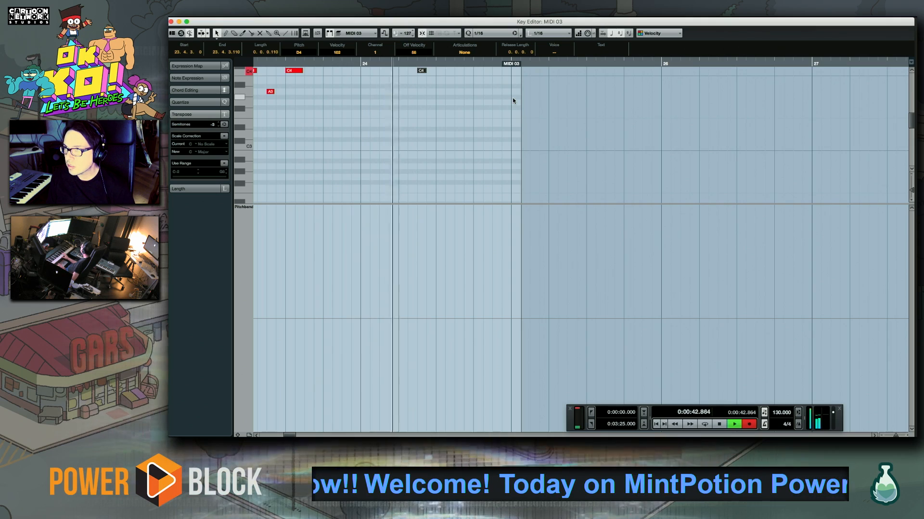
pyautogui.press('space')
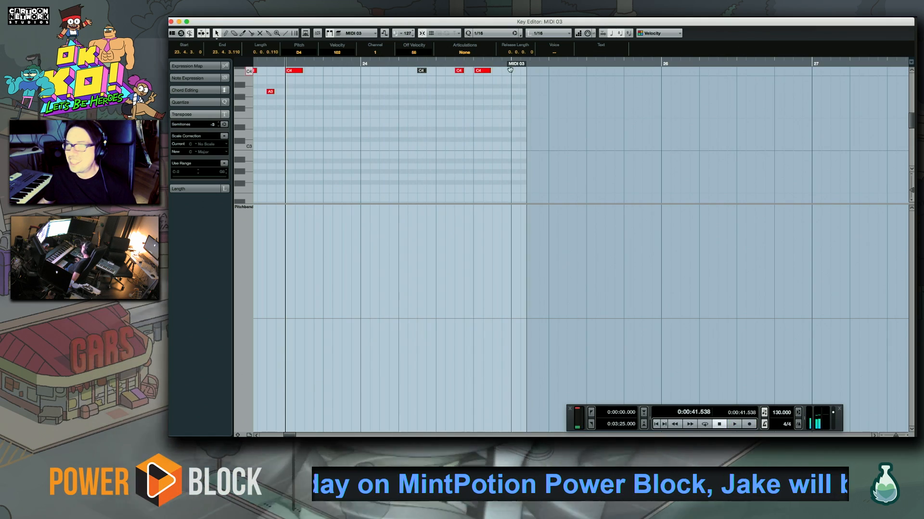
pyautogui.moveTo(492, 93); pyautogui.dragTo(462, 197)
pyautogui.moveTo(436, 98); pyautogui.dragTo(437, 105)
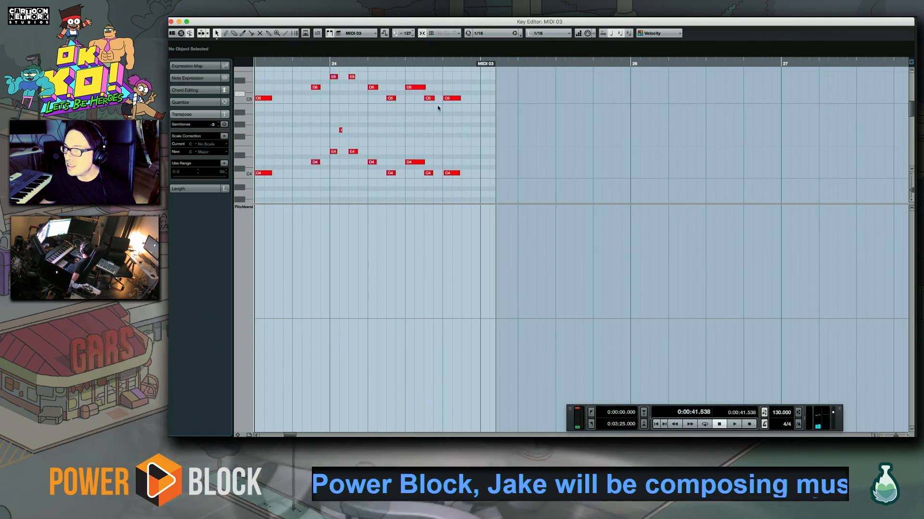
pyautogui.scroll(-5, 423, 91)
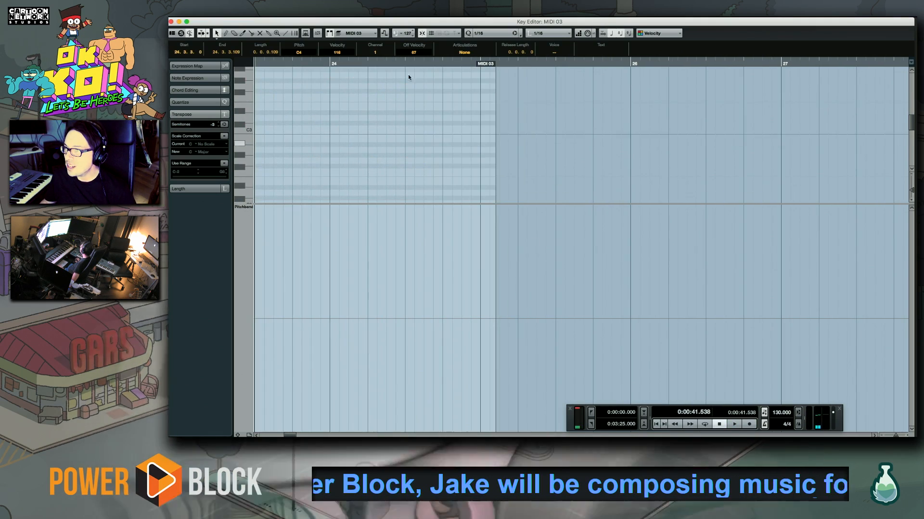
pyautogui.click(171, 22)
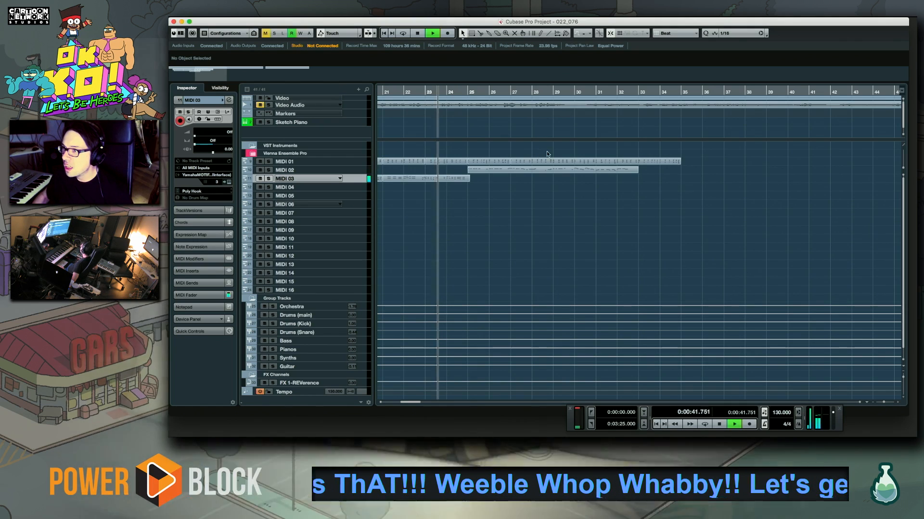
# Play through the revised transition past bar 25 and make the MIDI 10 drum kit track active
pyautogui.moveTo(511, 206)
pyautogui.mouseDown()
pyautogui.moveTo(467, 214)
pyautogui.moveTo(529, 211)
pyautogui.mouseUp()
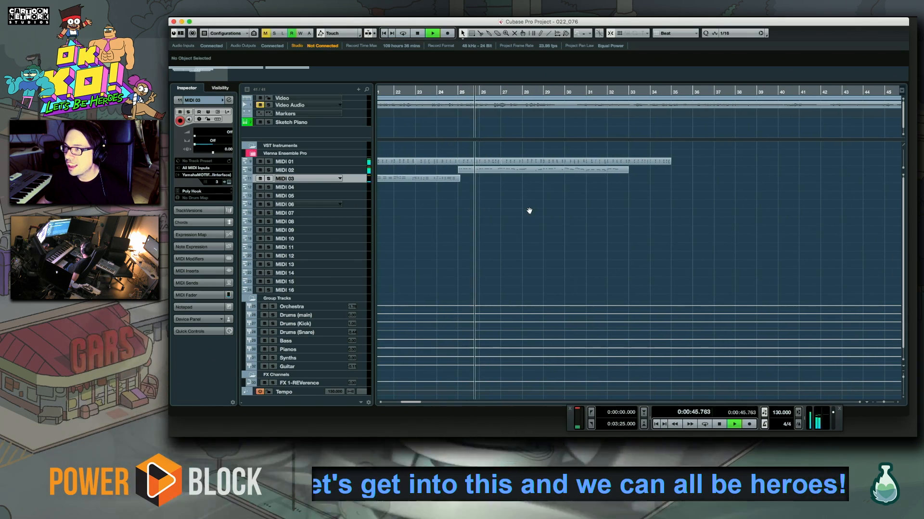
pyautogui.click(364, 238)
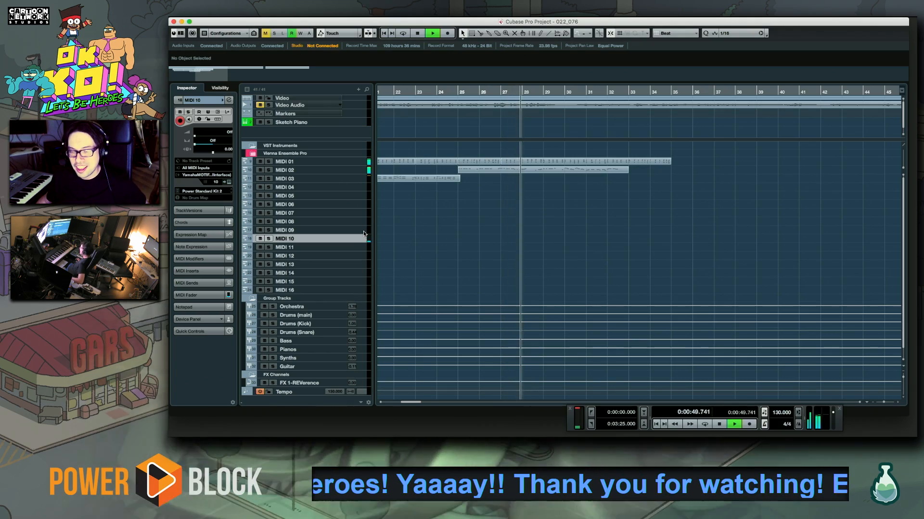
pyautogui.moveTo(604, 219); pyautogui.dragTo(538, 232)
pyautogui.moveTo(485, 206); pyautogui.dragTo(639, 212)
pyautogui.moveTo(571, 213); pyautogui.dragTo(598, 232)
pyautogui.moveTo(786, 220); pyautogui.dragTo(571, 216)
# Copy the MIDI 01 and MIDI 02 parts that start at bar 25 to bar 35
pyautogui.click(415, 92)
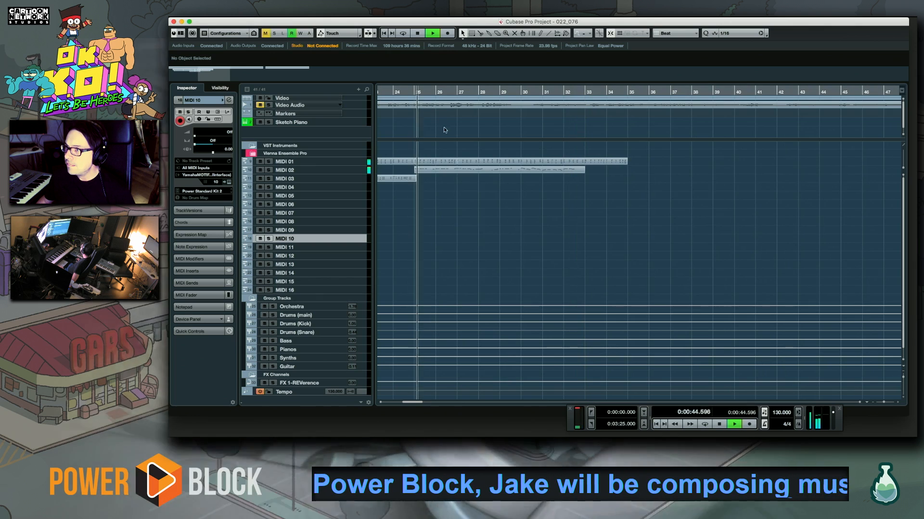
pyautogui.moveTo(428, 151); pyautogui.dragTo(628, 191)
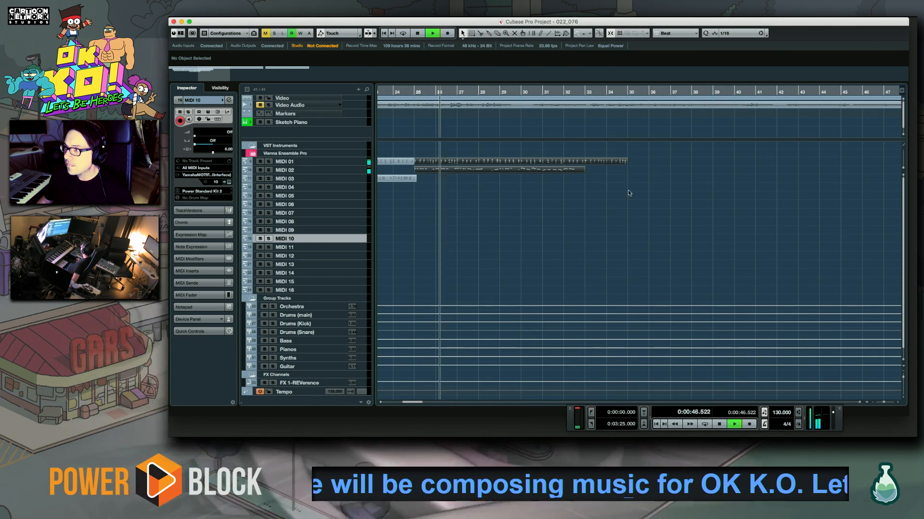
pyautogui.moveTo(428, 166); pyautogui.dragTo(640, 164)
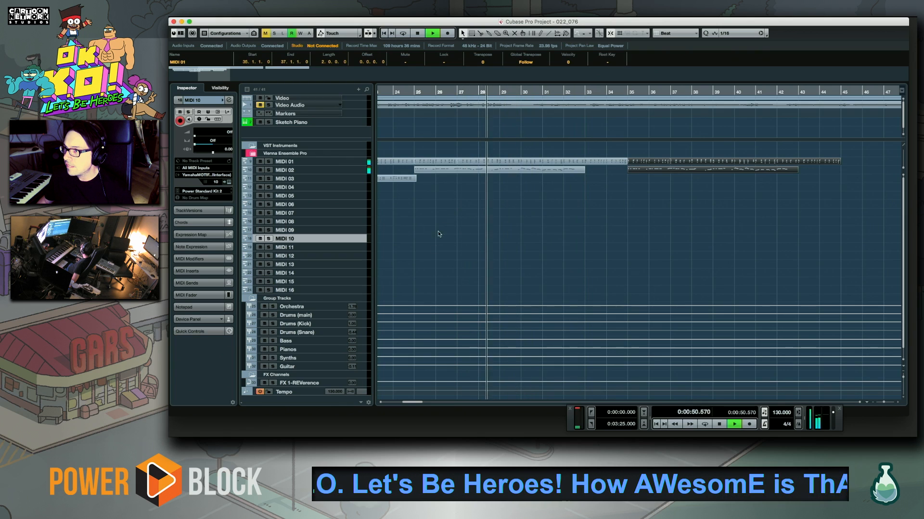
pyautogui.moveTo(409, 402); pyautogui.dragTo(412, 404)
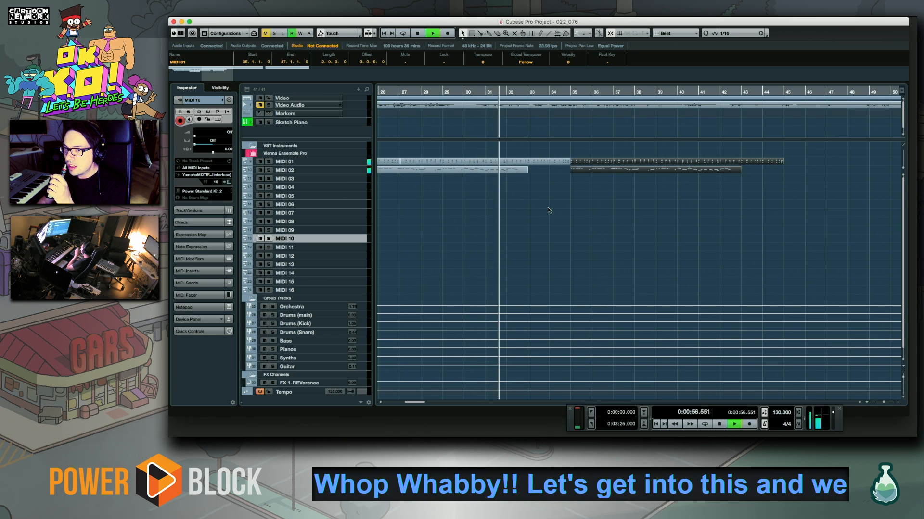
pyautogui.hscroll(3, 547, 207)
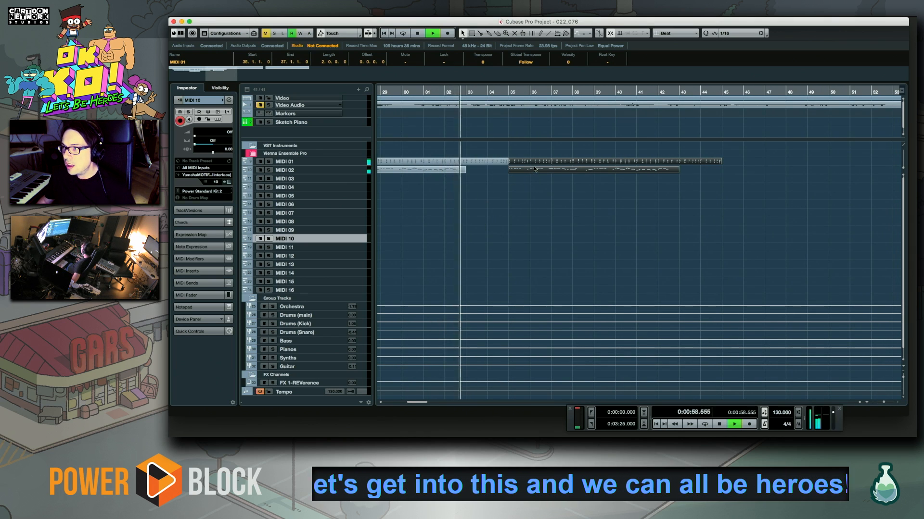
# Delete the original MIDI 01 events across bars 33 and 34 and move the copied MIDI 01 and MIDI 02 parts to start at bar 33
pyautogui.keyDown('alt'); pyautogui.click(466, 164); pyautogui.keyUp('alt')
pyautogui.click(485, 163)
pyautogui.press('Delete')
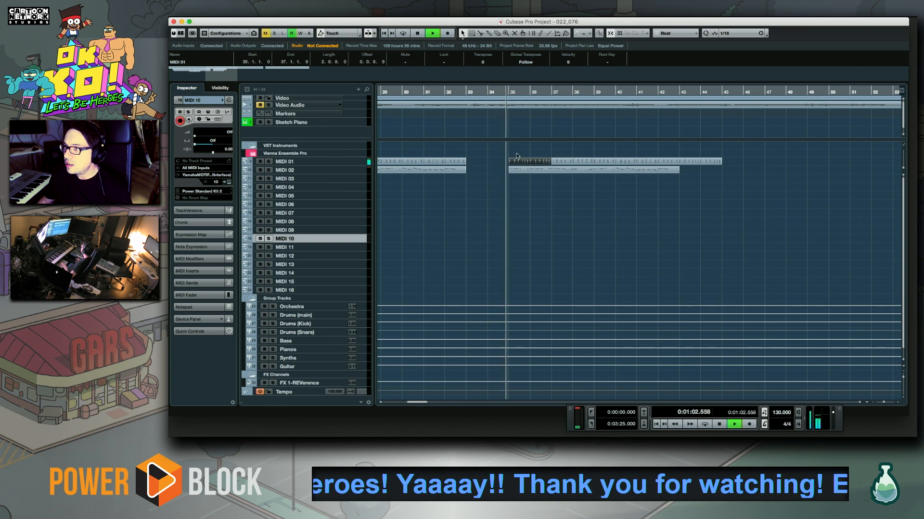
pyautogui.moveTo(715, 195); pyautogui.dragTo(495, 161)
pyautogui.hscroll(10, 758, 241)
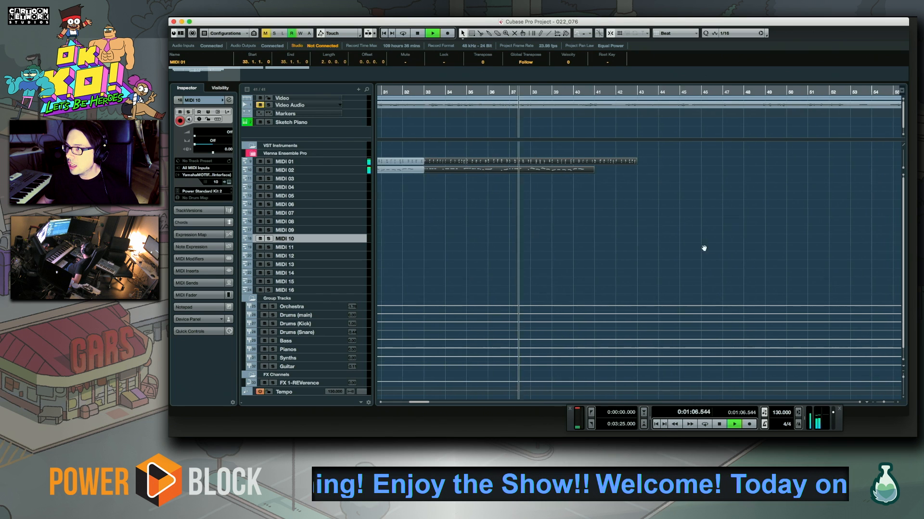
# Open the copied MIDI 02 part in the Key Editor and delete its melody notes from bar 39 onward
pyautogui.hscroll(-10, 634, 255)
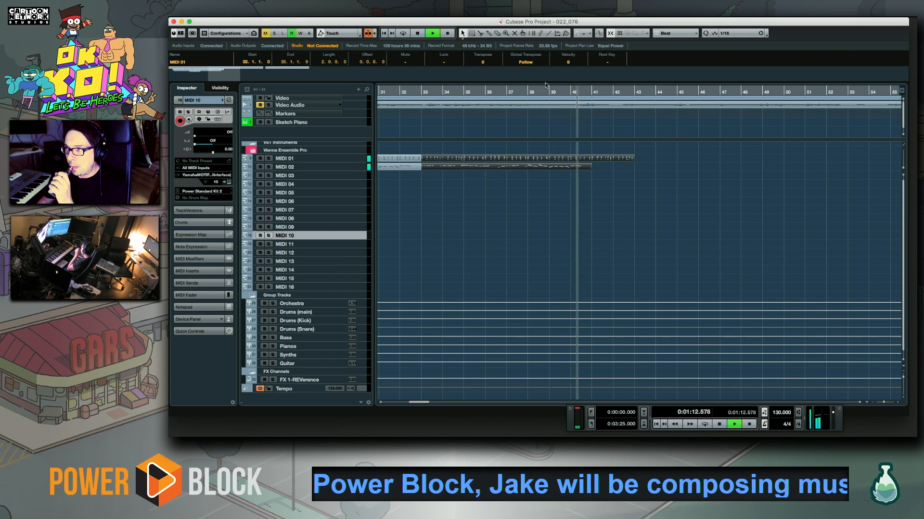
pyautogui.click(525, 92)
pyautogui.doubleClick(573, 166)
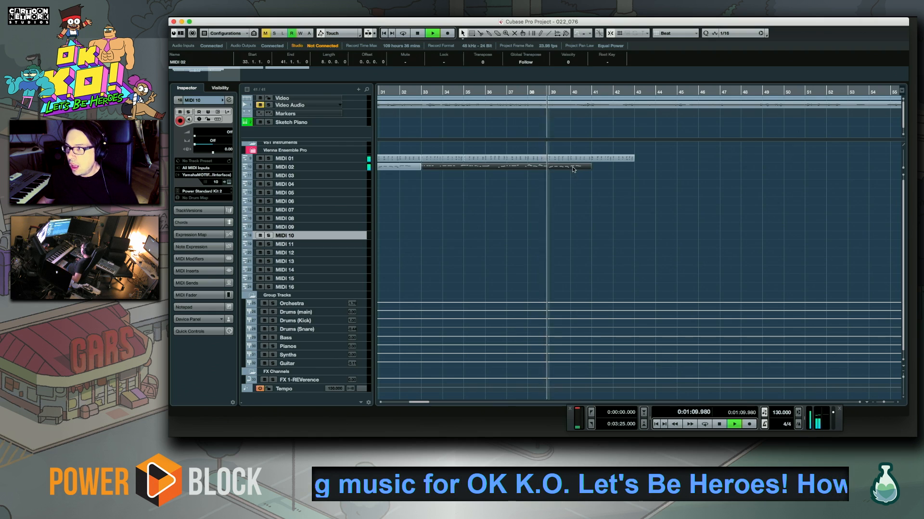
pyautogui.press('space')
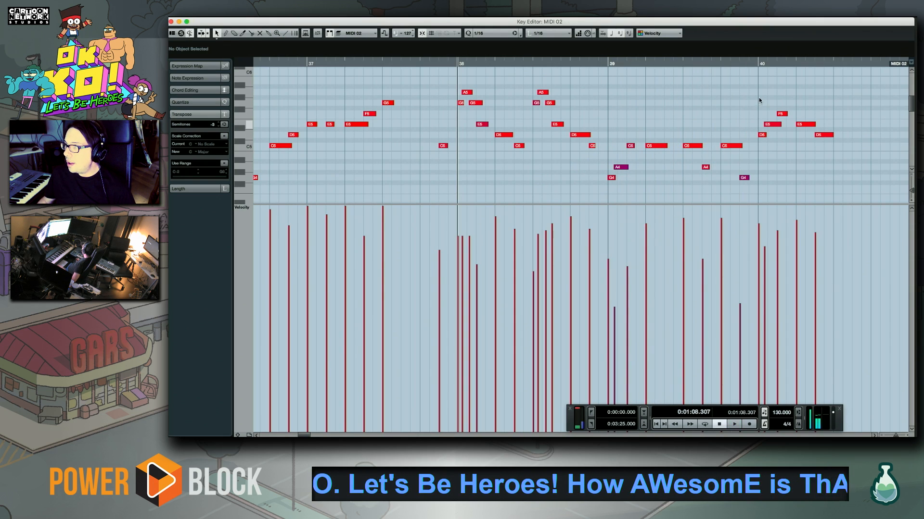
pyautogui.press('space')
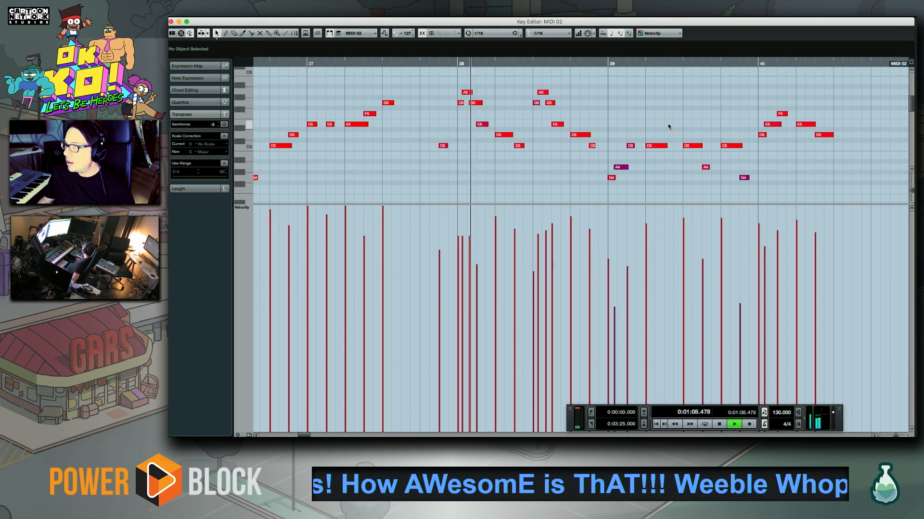
pyautogui.press('space')
pyautogui.moveTo(609, 80); pyautogui.dragTo(897, 206)
pyautogui.press('Delete')
pyautogui.scroll(5, 529, 192)
pyautogui.hscroll(2, 529, 191)
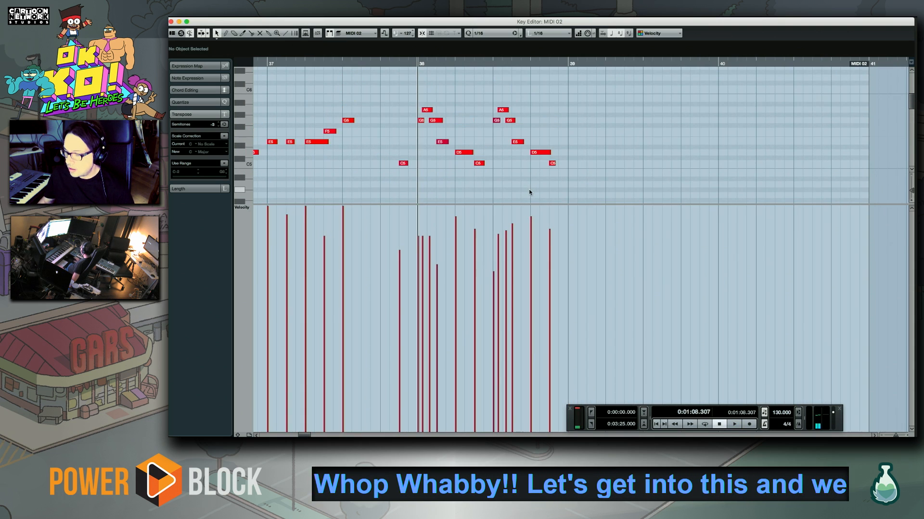
# Try recording a new MIDI 02 ending from bar 39 that closes on a held C6, and remove the stray short note at its end
pyautogui.press('KP_Multiply')
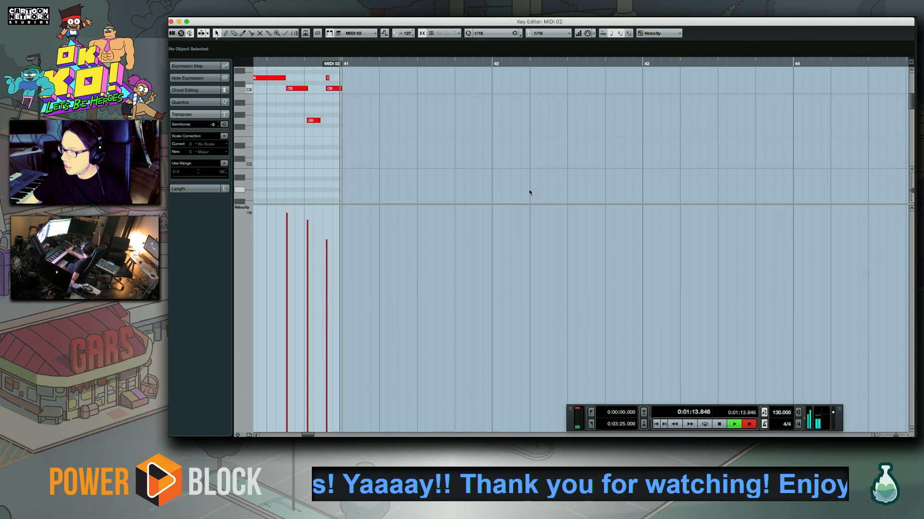
pyautogui.press('space')
pyautogui.press('space')
pyautogui.moveTo(628, 102); pyautogui.dragTo(546, 149)
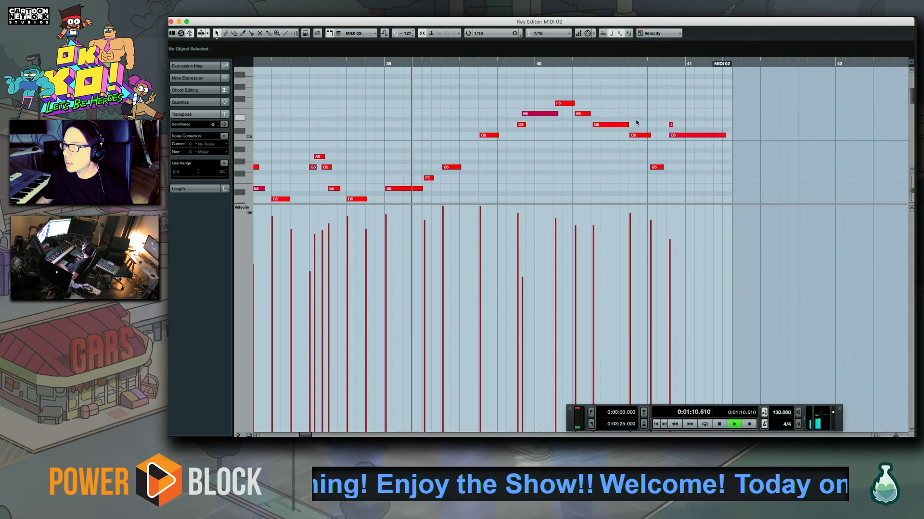
pyautogui.moveTo(689, 130); pyautogui.dragTo(688, 131)
pyautogui.press('Delete')
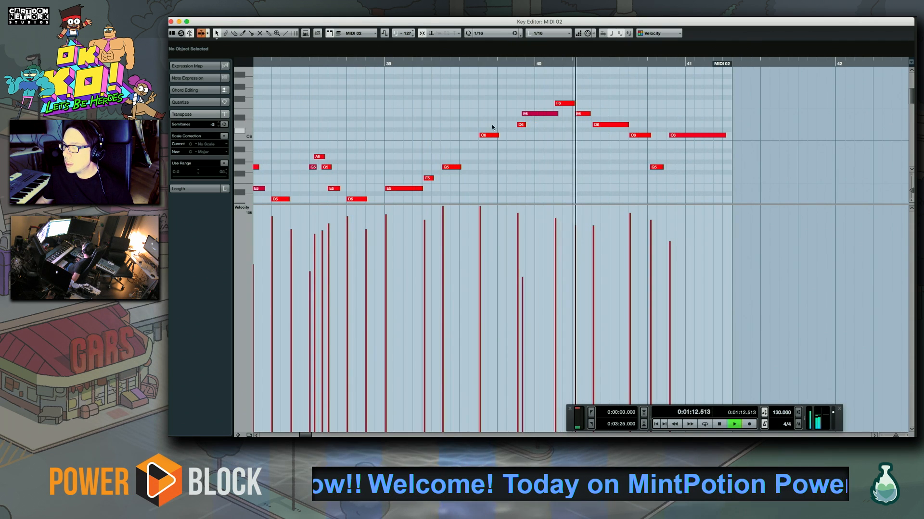
# Delete the newly recorded MIDI 02 ending from bar 39 onward
pyautogui.moveTo(493, 111); pyautogui.dragTo(408, 189)
pyautogui.press('space')
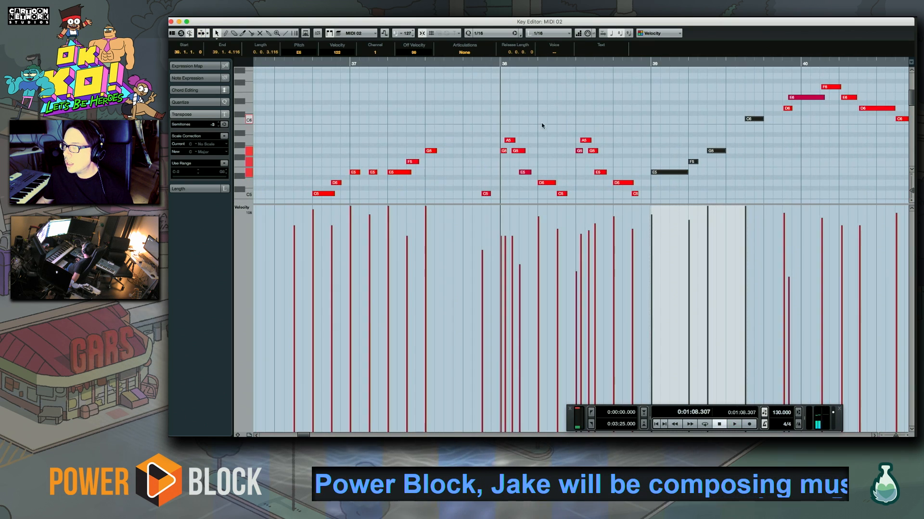
pyautogui.press('Delete')
# Rehearse and record another MIDI 02 ending from bar 39, starting on A4 and climbing to C6 before bar 41
pyautogui.press('space')
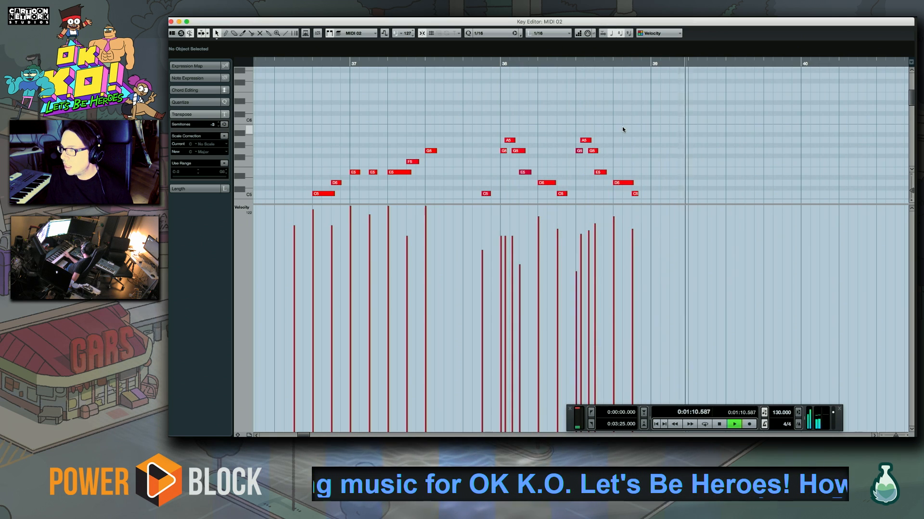
pyautogui.press('space')
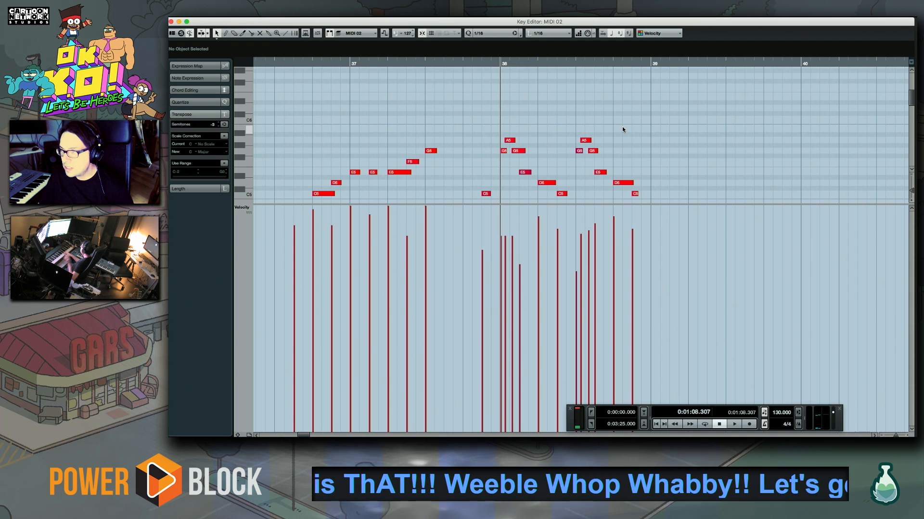
pyautogui.press('space')
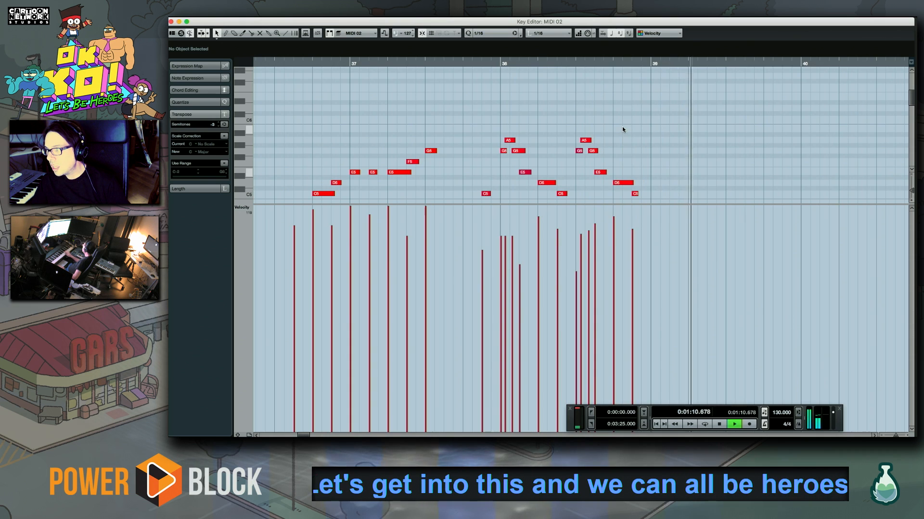
pyautogui.press('space')
pyautogui.press('space')
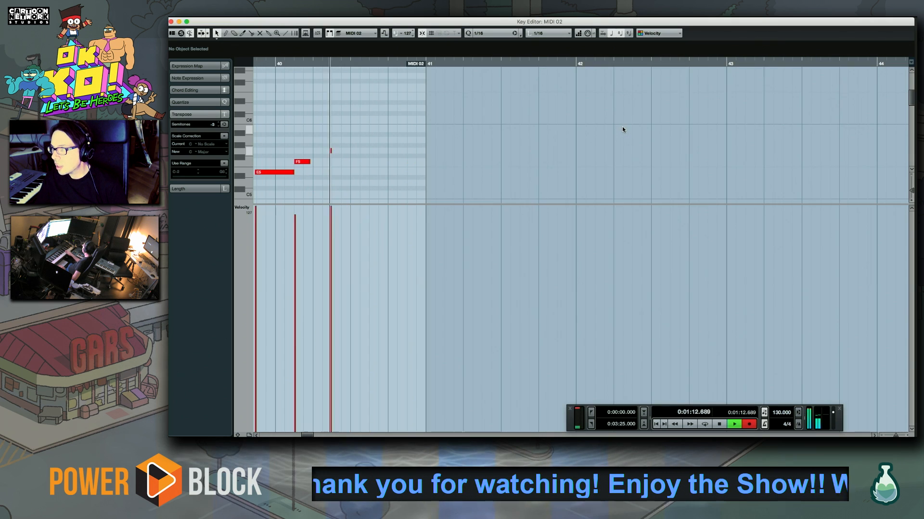
pyautogui.press('space')
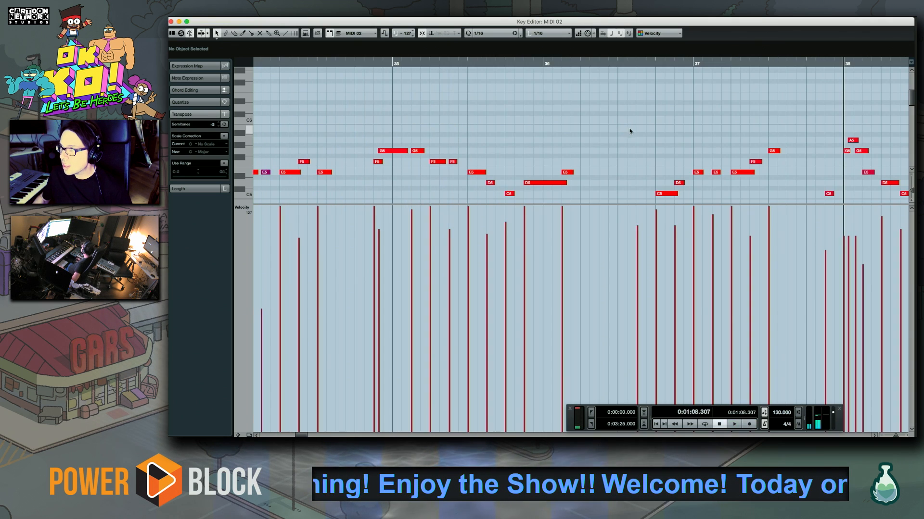
pyautogui.hscroll(10, 784, 127)
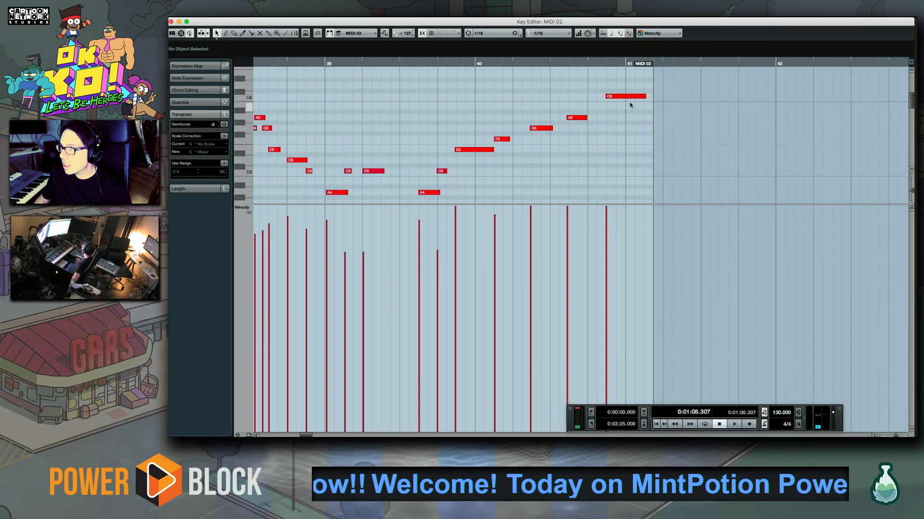
# Quantize the rising notes from the second half of bar 39 and delete the closing A5 and C6 notes
pyautogui.moveTo(646, 84); pyautogui.dragTo(417, 197)
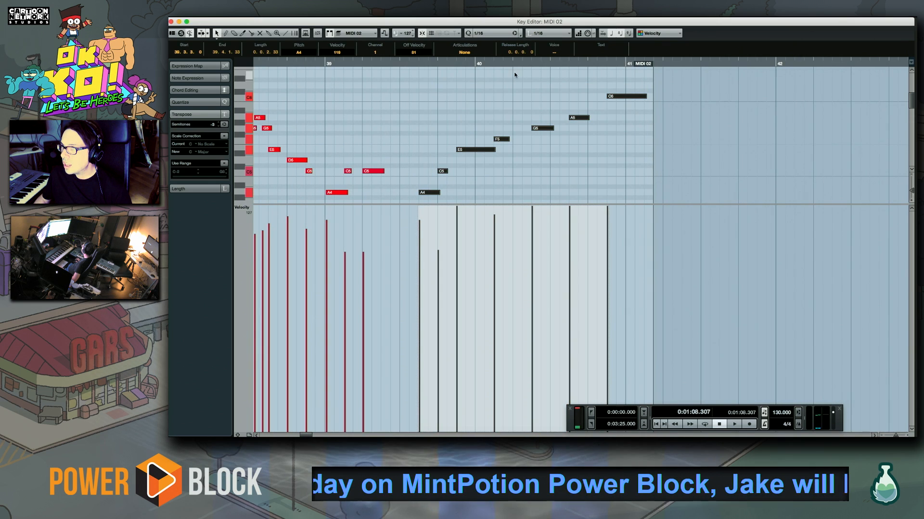
pyautogui.click(477, 66)
pyautogui.click(552, 144)
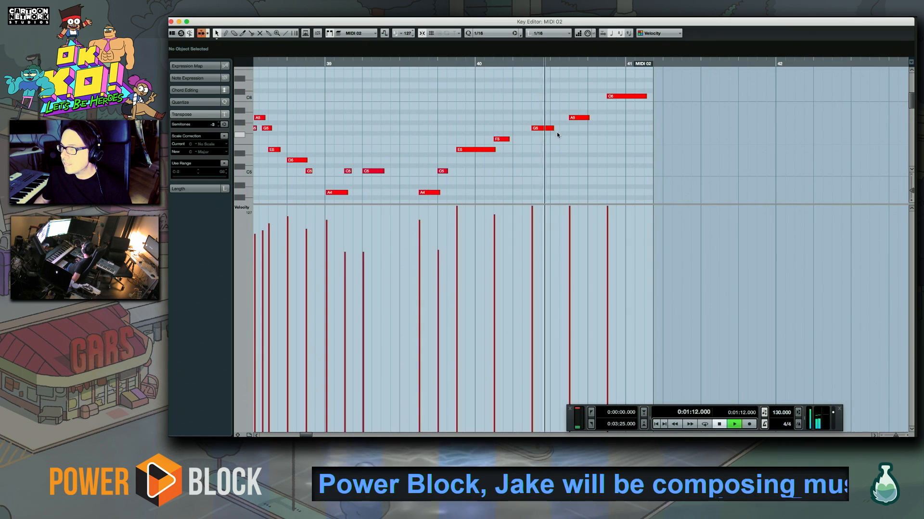
pyautogui.moveTo(575, 121); pyautogui.dragTo(643, 86)
pyautogui.press('Delete')
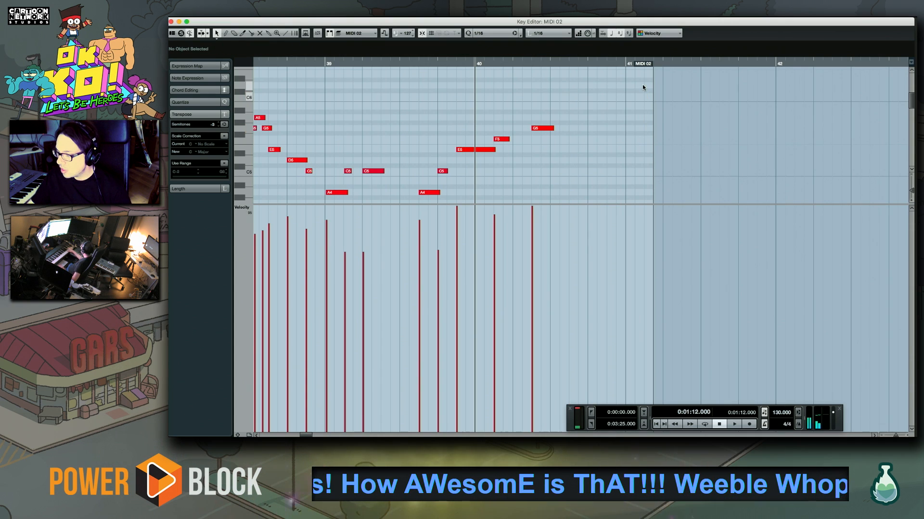
# Record a replacement ending after the G5 in bar 40, rising from C6 through D6 to a held E6, and close the Key Editor
pyautogui.press('KP_Multiply')
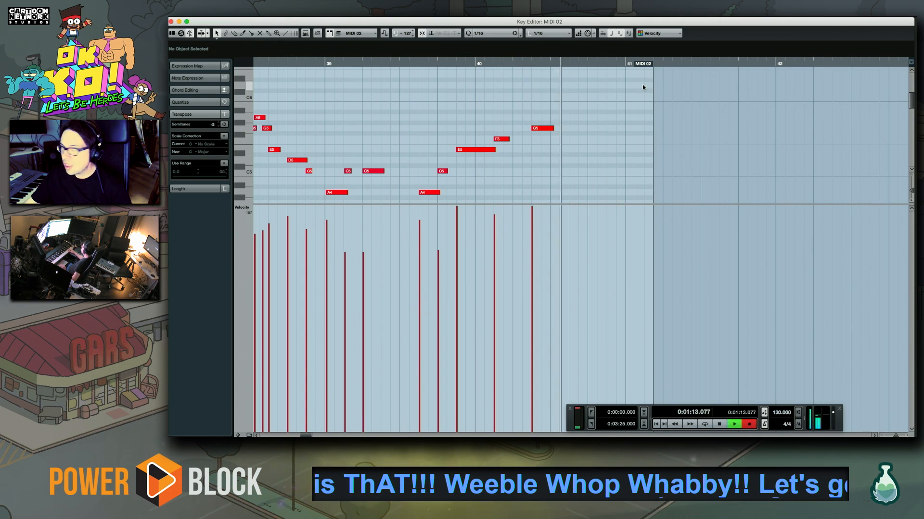
pyautogui.press('KP_Multiply')
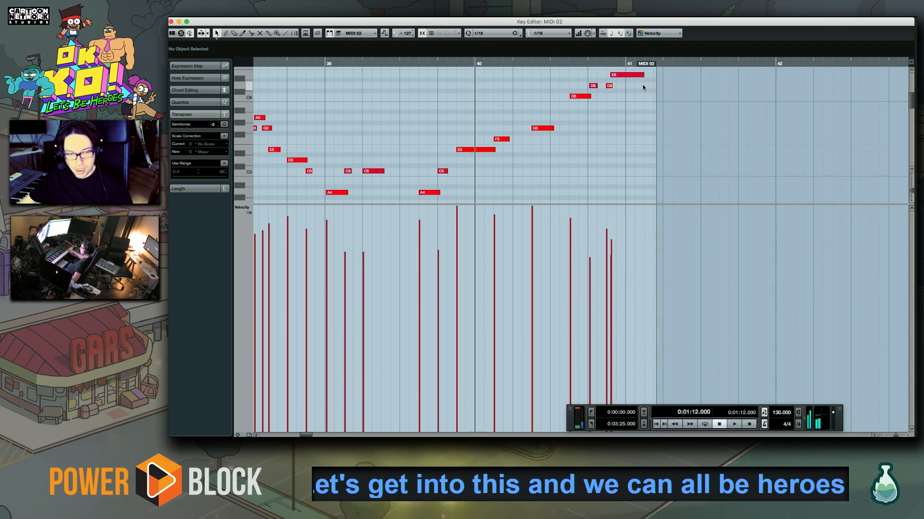
pyautogui.press('KP_Multiply')
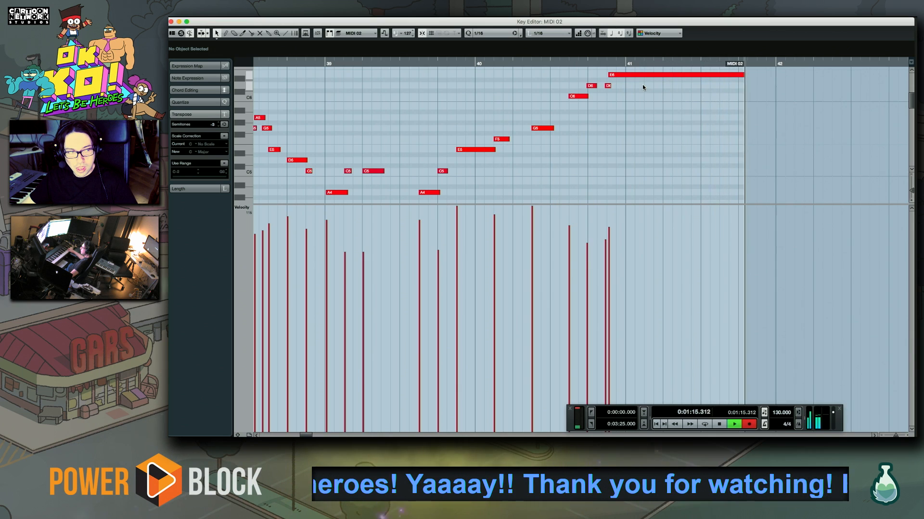
pyautogui.press('KP_Multiply')
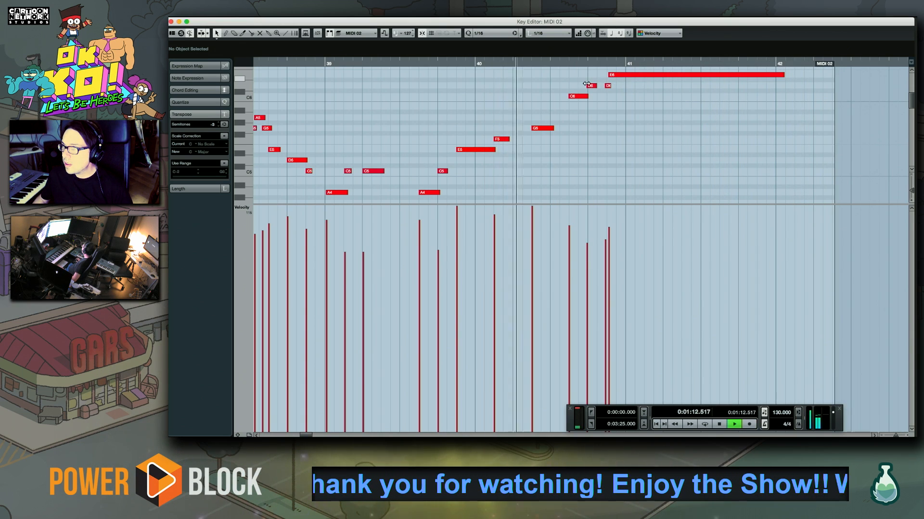
pyautogui.click(542, 128)
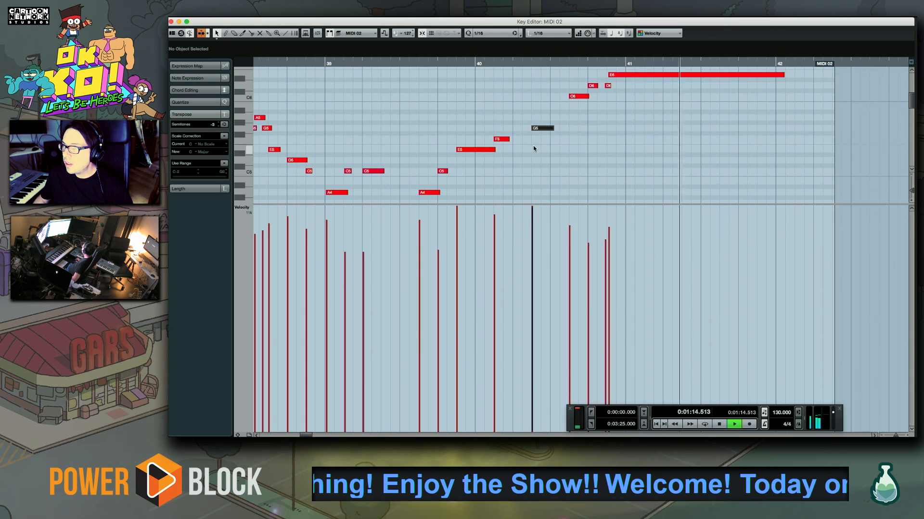
pyautogui.moveTo(459, 114); pyautogui.dragTo(492, 162)
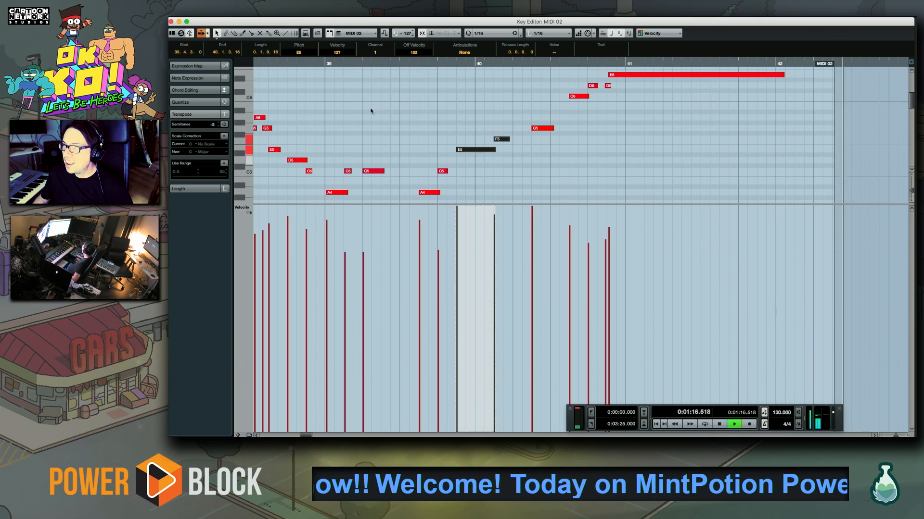
pyautogui.click(170, 22)
# Return to bar 25 and play the extended arrangement while rehearsing drums on the MIDI 10 track
pyautogui.press('space')
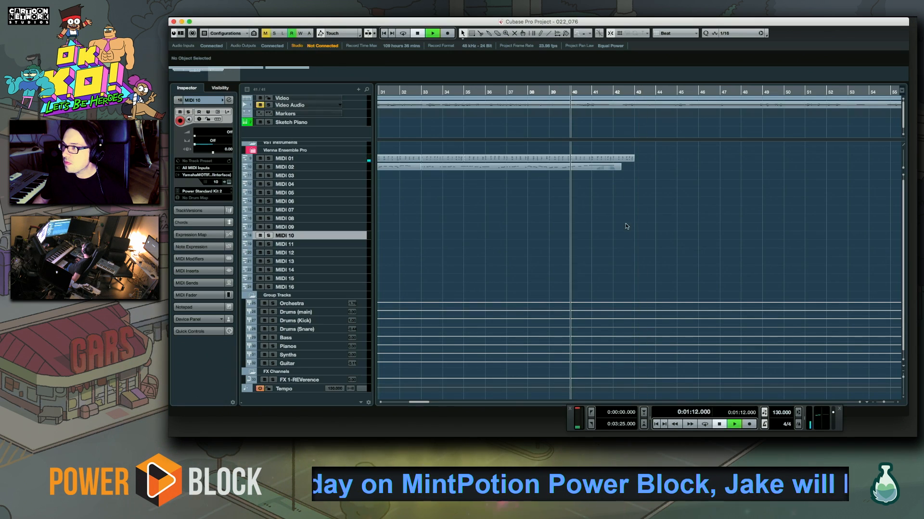
pyautogui.hscroll(-5, 547, 234)
pyautogui.press('space')
pyautogui.click(452, 92)
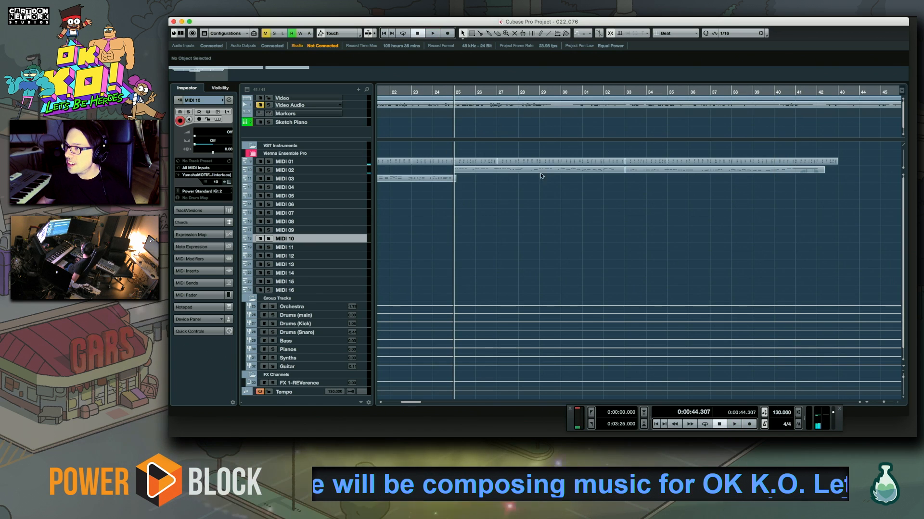
pyautogui.moveTo(546, 229); pyautogui.dragTo(489, 214)
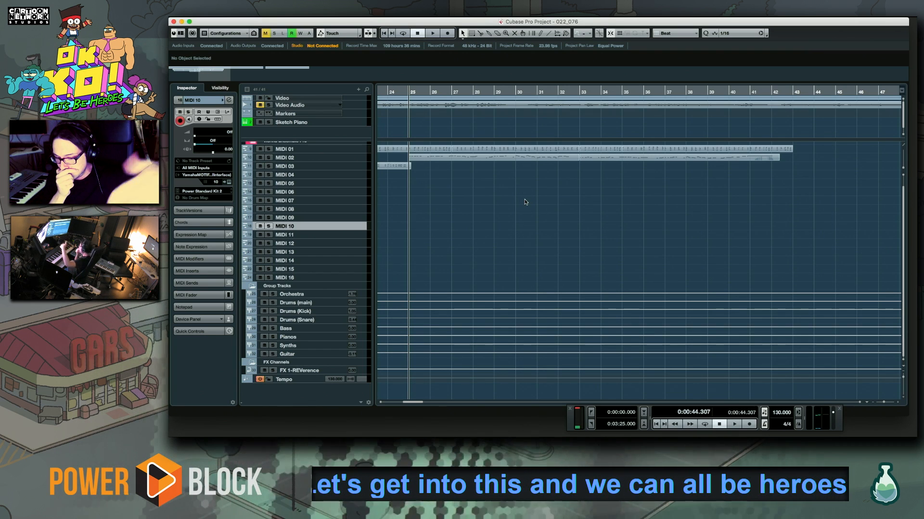
pyautogui.press('space')
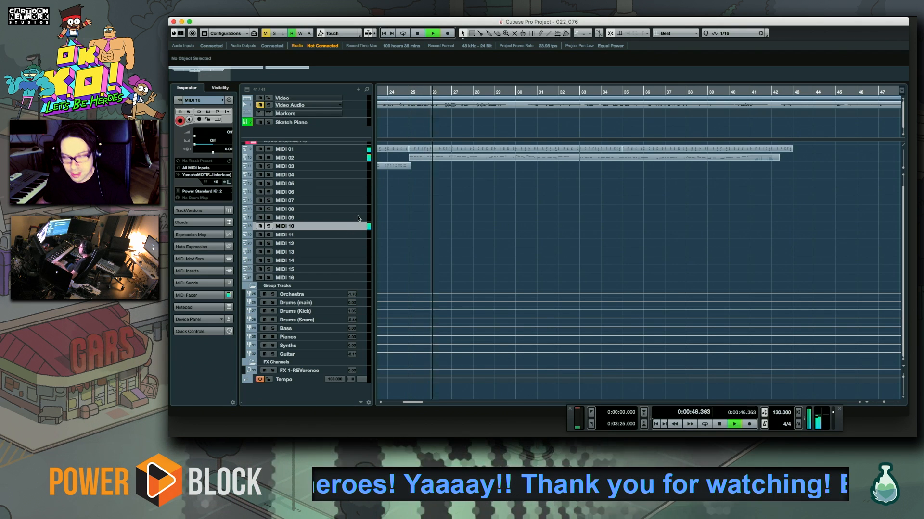
# Stop playback, browse the MOTIF XS preset drum kits and load Tekno Kit on the MIDI 10 track
pyautogui.click(211, 191)
pyautogui.press('space')
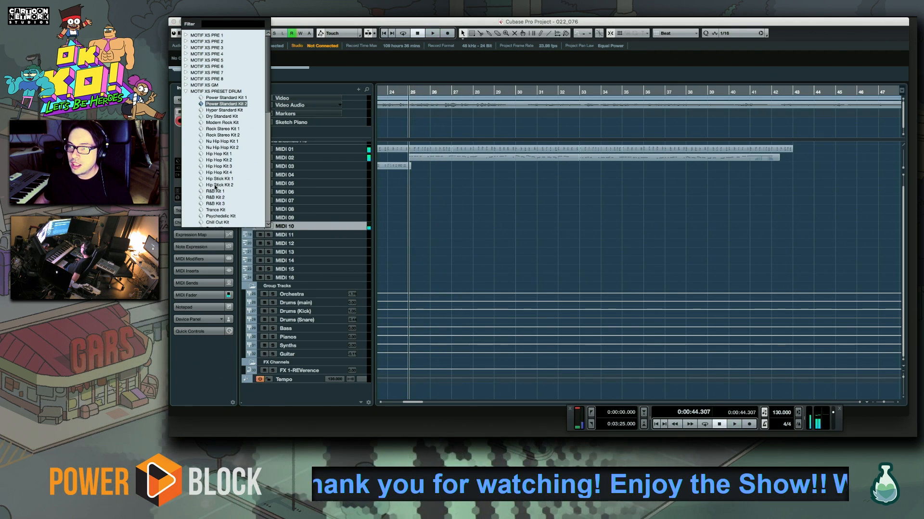
pyautogui.scroll(-8, 212, 184)
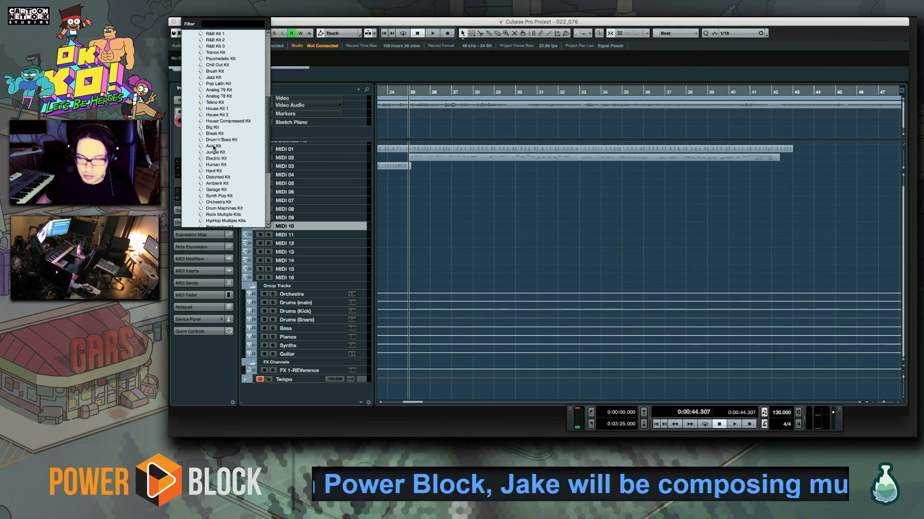
pyautogui.moveTo(269, 152); pyautogui.dragTo(267, 175)
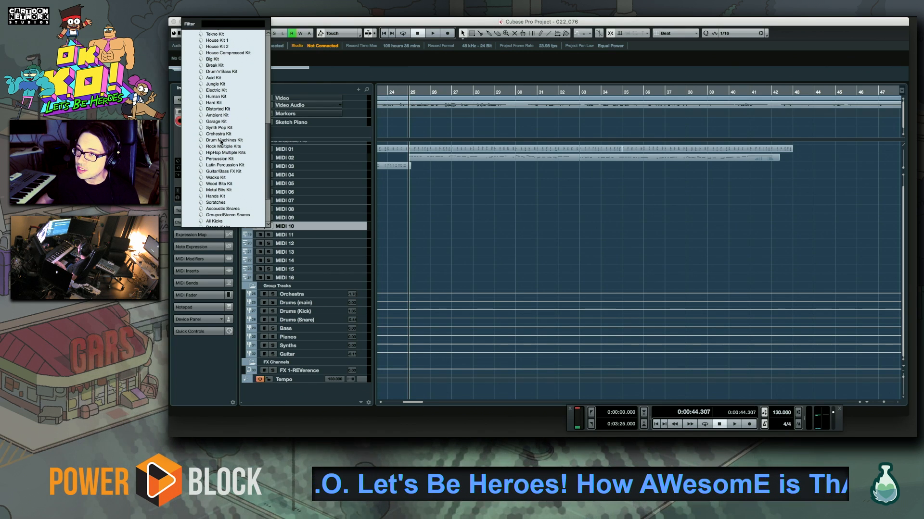
pyautogui.scroll(4, 228, 144)
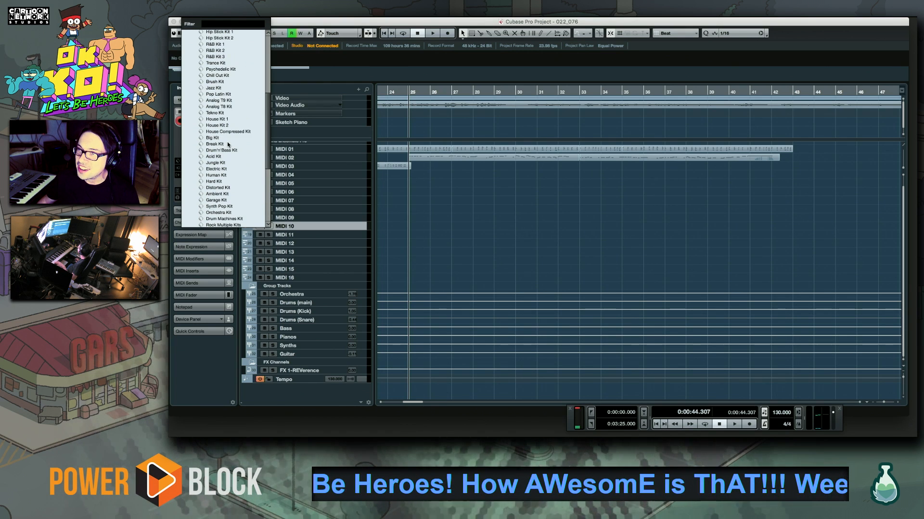
pyautogui.click(211, 113)
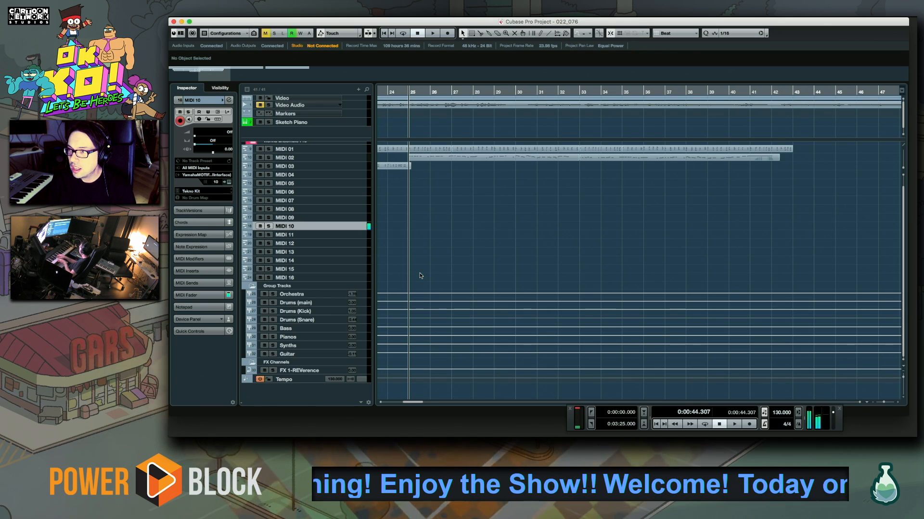
# Audition the MIDI 10 drum kits in order from House Kit 1 through Big Kit and Jungle Kit to Electric Kit
pyautogui.click(208, 191)
pyautogui.press('Down')
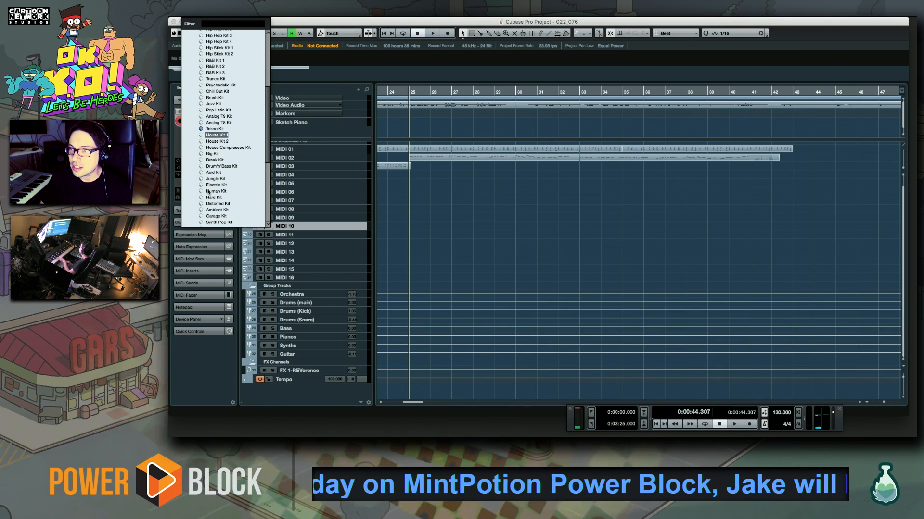
pyautogui.press('Down')
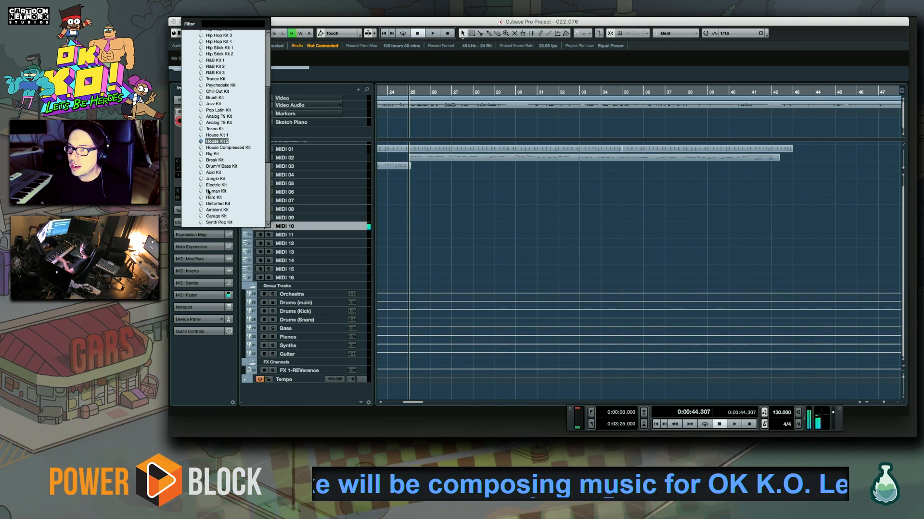
pyautogui.press('Down')
pyautogui.press('Down')
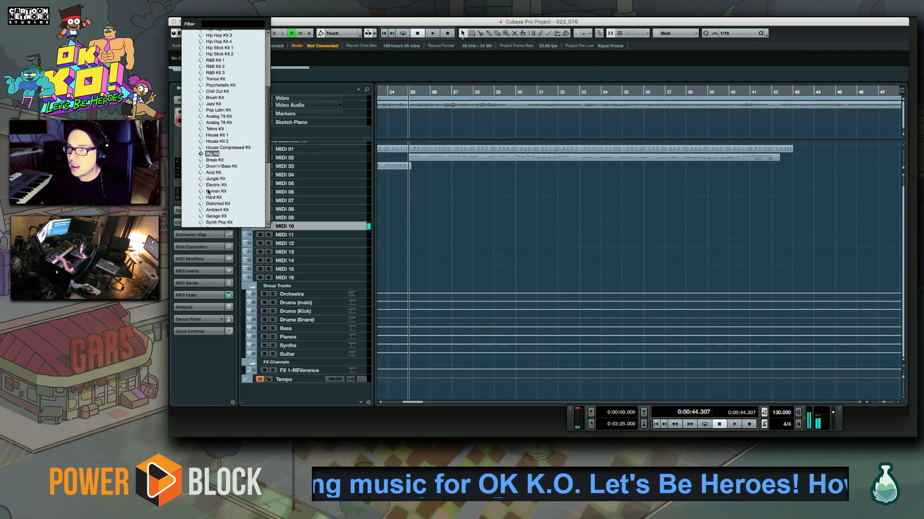
pyautogui.press('Down')
pyautogui.press('Down')
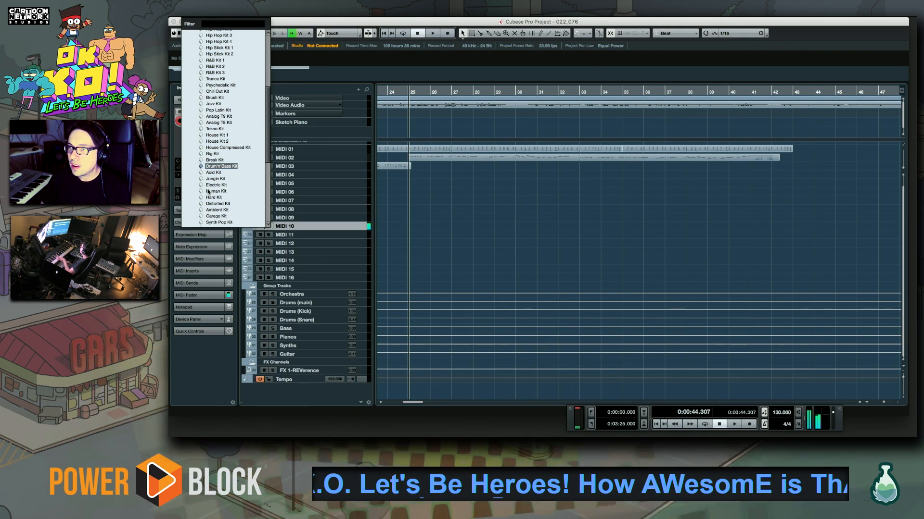
pyautogui.press('Down')
pyautogui.press('Down')
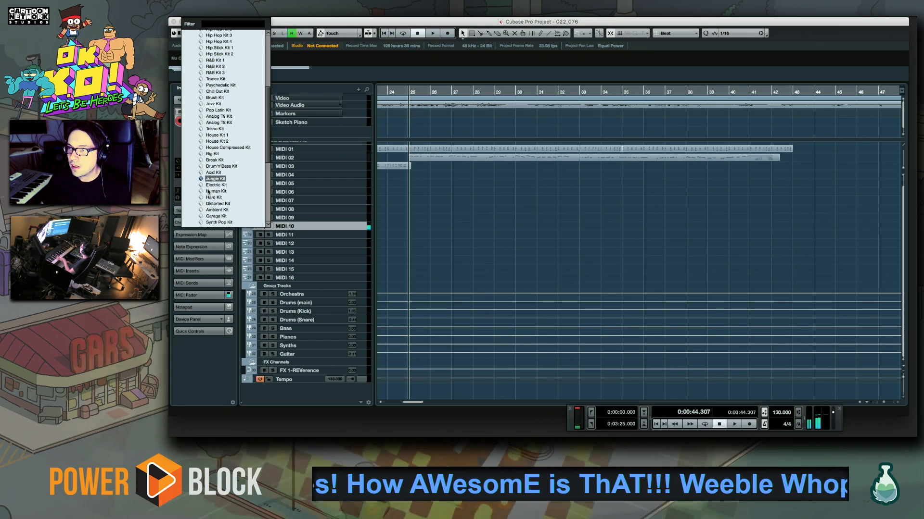
pyautogui.press('Down')
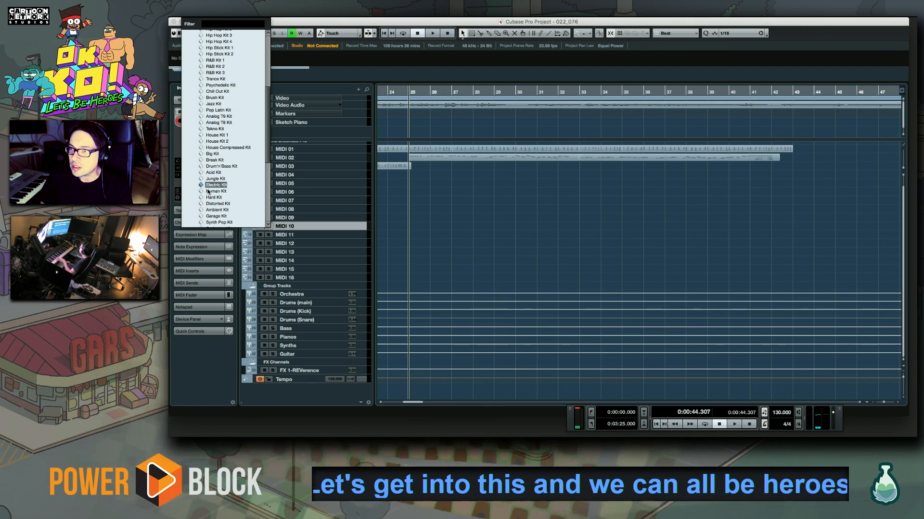
# Audition the kits around Electric Kit, load Synth Pop Kit on MIDI 10, and play the arrangement from bar 25
pyautogui.press('Up')
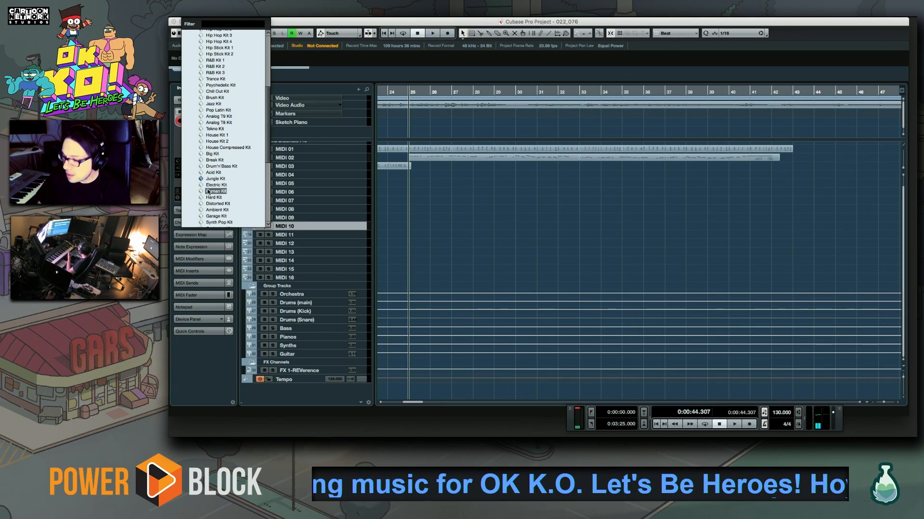
pyautogui.press('Up')
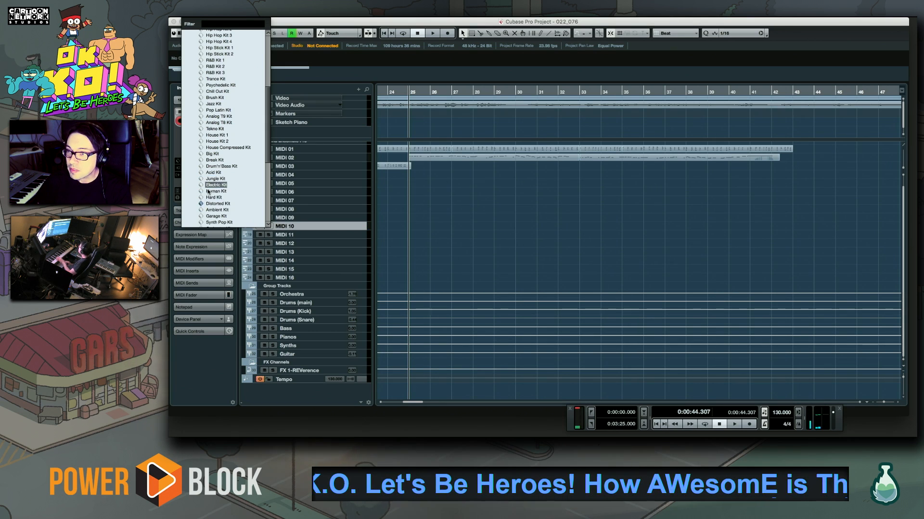
pyautogui.press('Down')
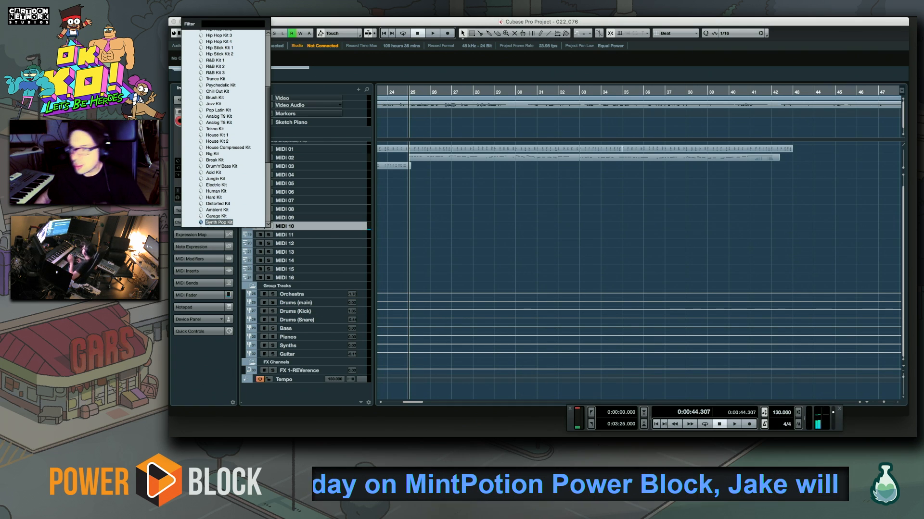
pyautogui.click(351, 228)
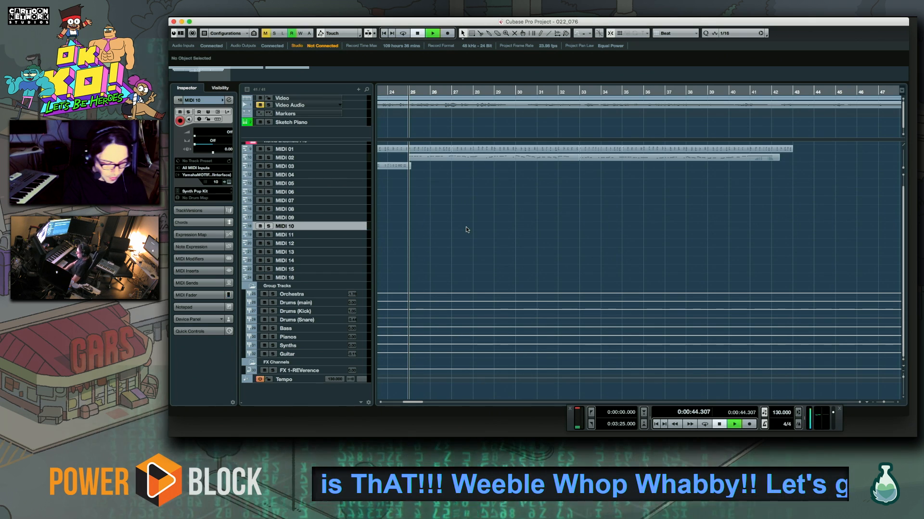
pyautogui.press('space')
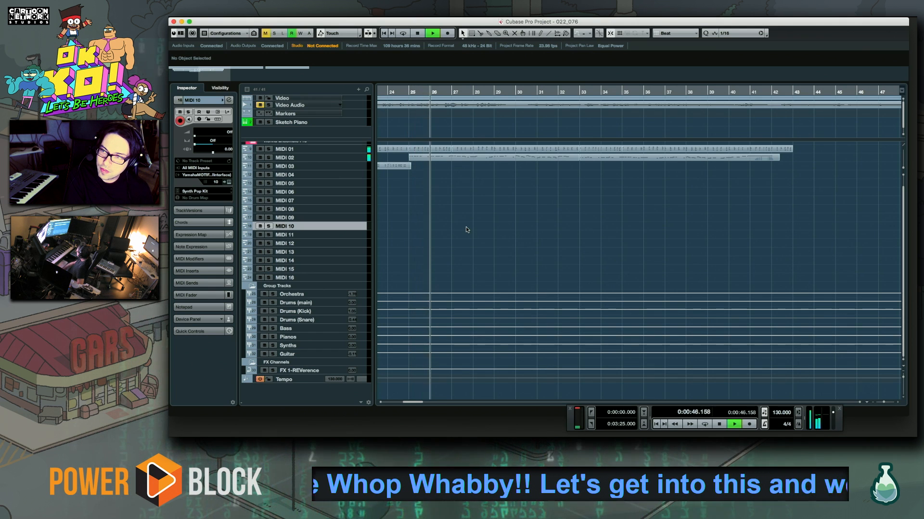
pyautogui.press('space')
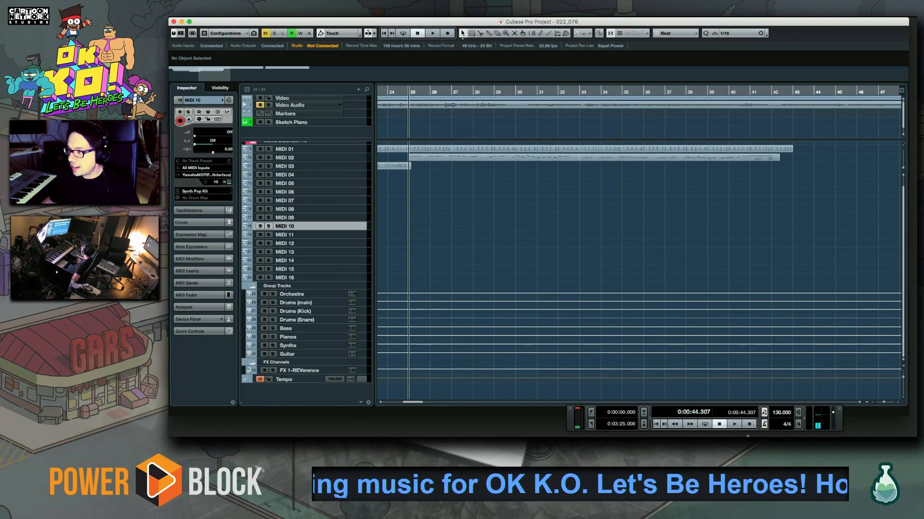
# Set both the high and low MIDI click notes to C#1 in the metronome setup and test the click from bar 25
pyautogui.keyDown('ctrl'); pyautogui.click(764, 424); pyautogui.keyUp('ctrl')
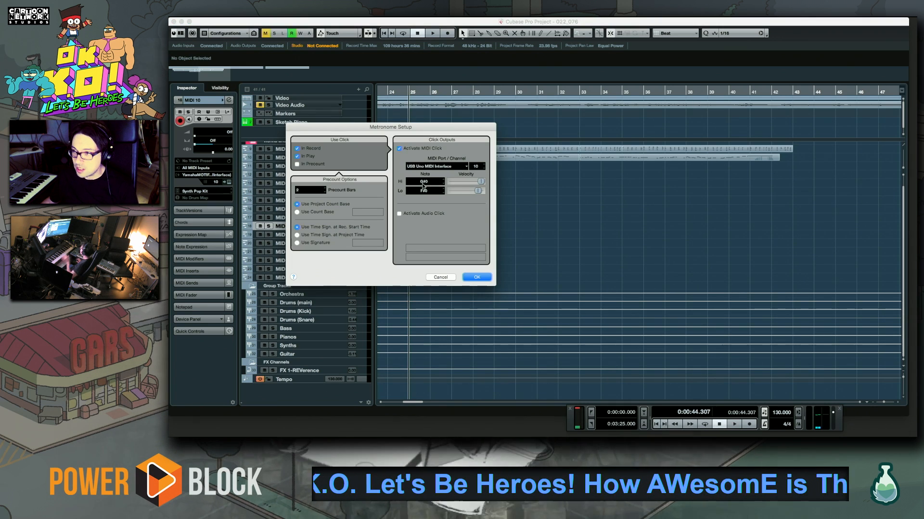
pyautogui.scroll(9, 431, 181)
pyautogui.scroll(1, 432, 174)
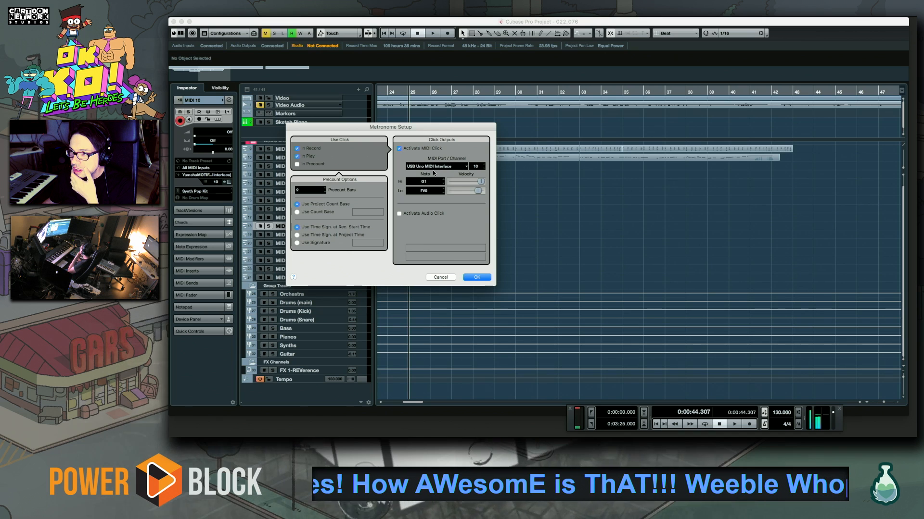
pyautogui.scroll(6, 432, 186)
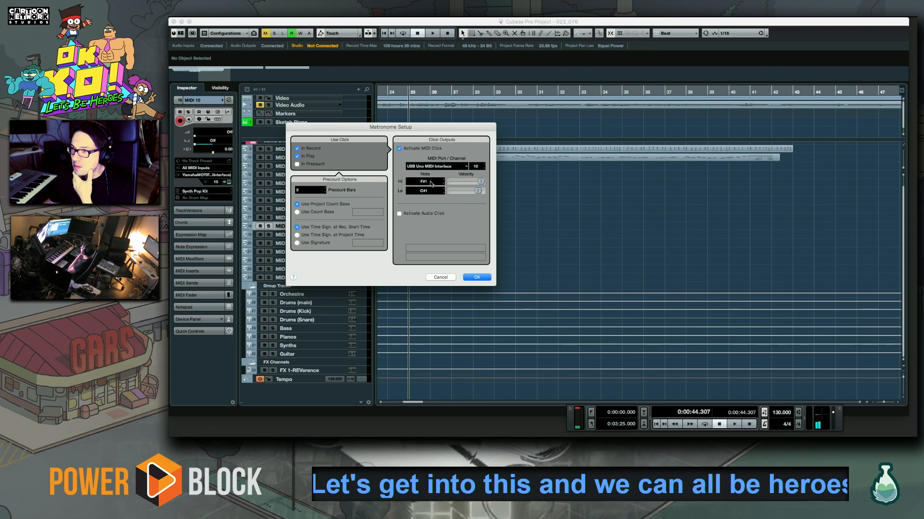
pyautogui.scroll(3, 431, 184)
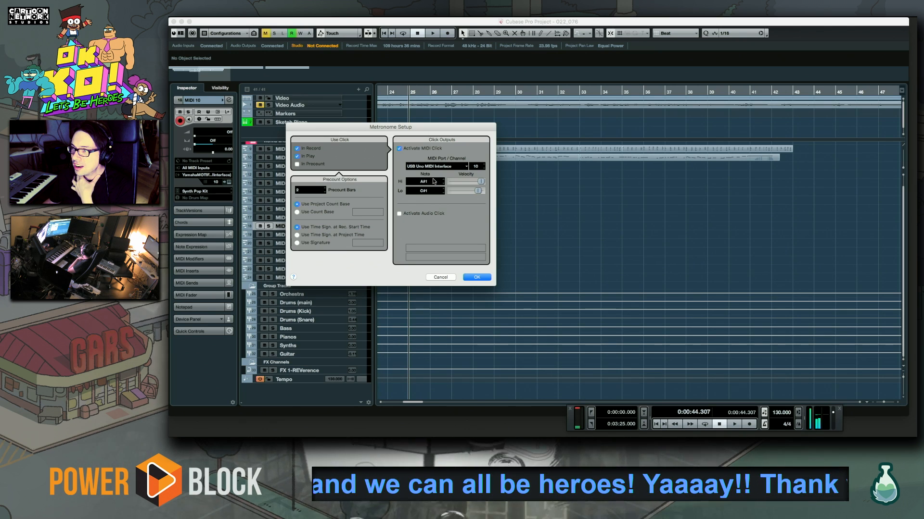
pyautogui.scroll(-9, 435, 181)
pyautogui.scroll(2, 433, 187)
pyautogui.scroll(-2, 434, 189)
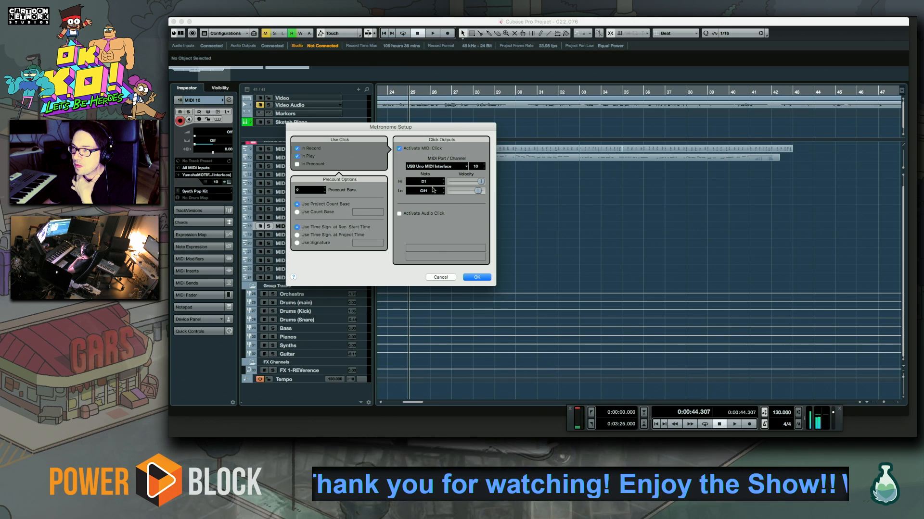
pyautogui.scroll(-2, 433, 190)
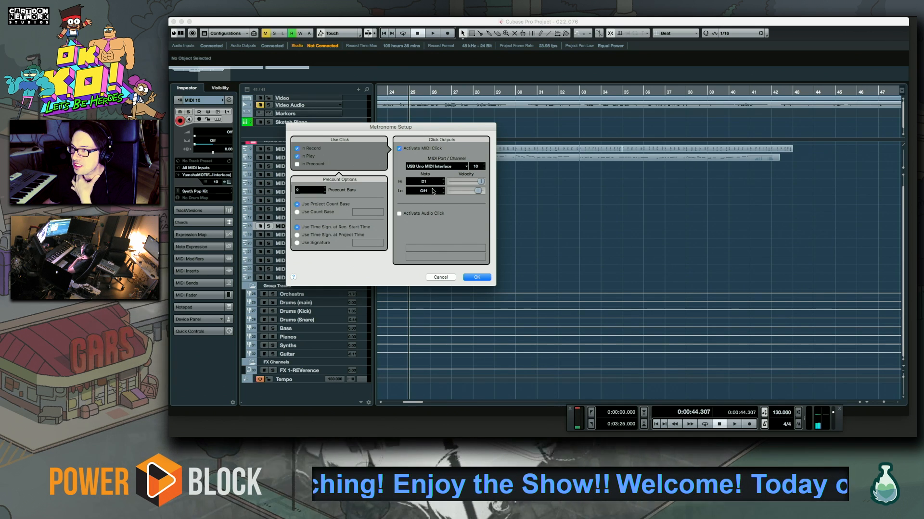
pyautogui.scroll(1, 432, 191)
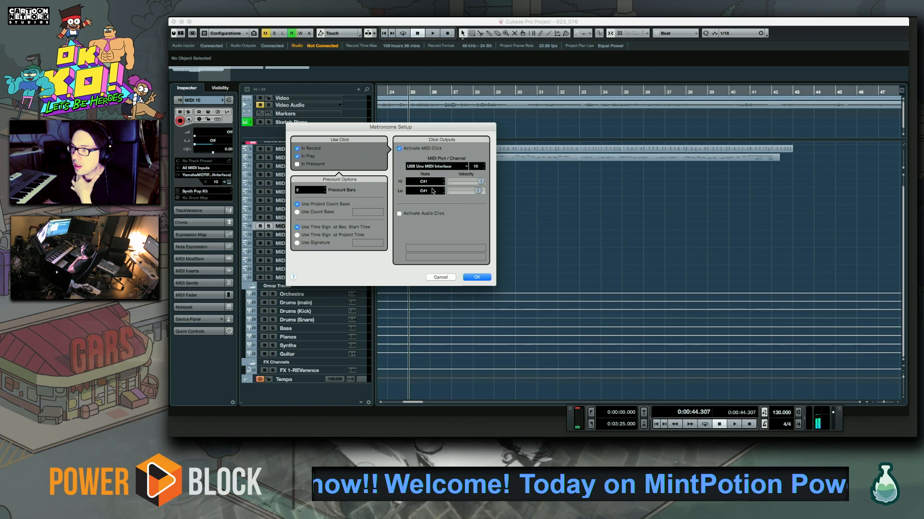
pyautogui.click(476, 278)
pyautogui.press('space')
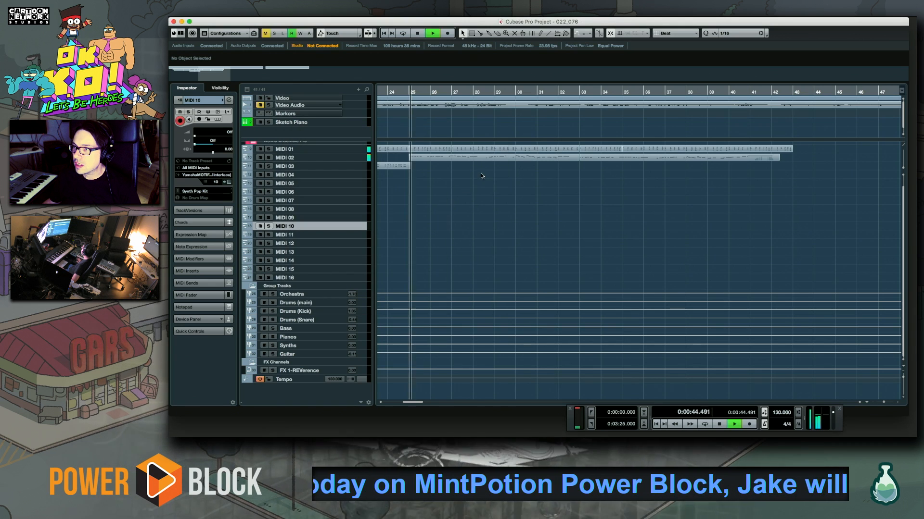
pyautogui.press('space')
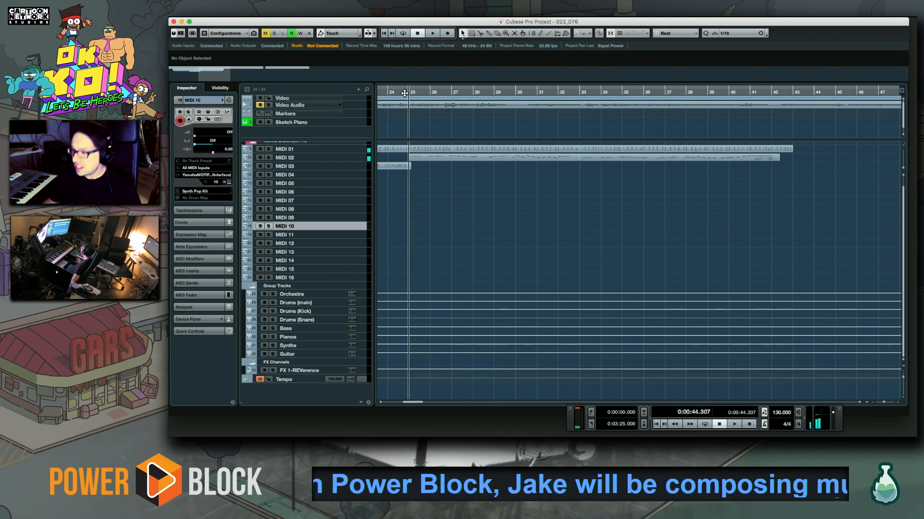
# Play the transition from bar 24 and try to record drums on MIDI 10 from there
pyautogui.click(388, 92)
pyautogui.press('space')
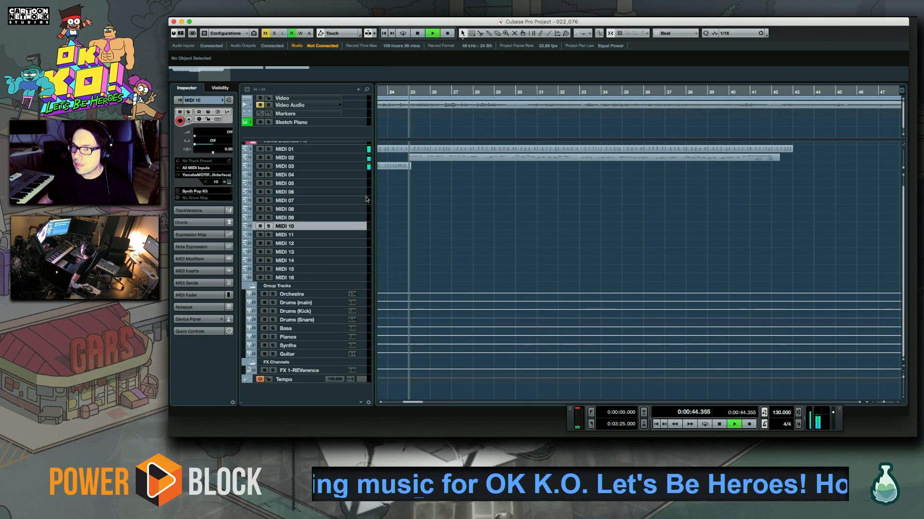
pyautogui.press('space')
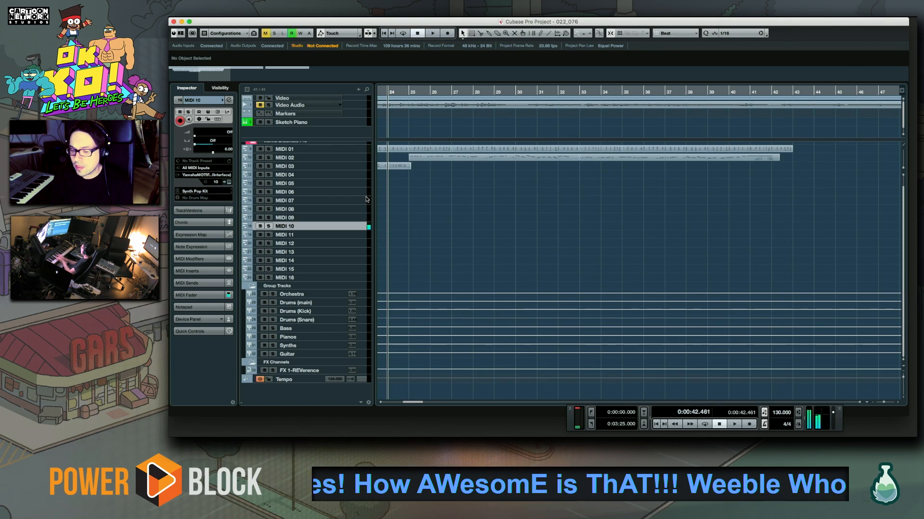
pyautogui.press('KP_Multiply')
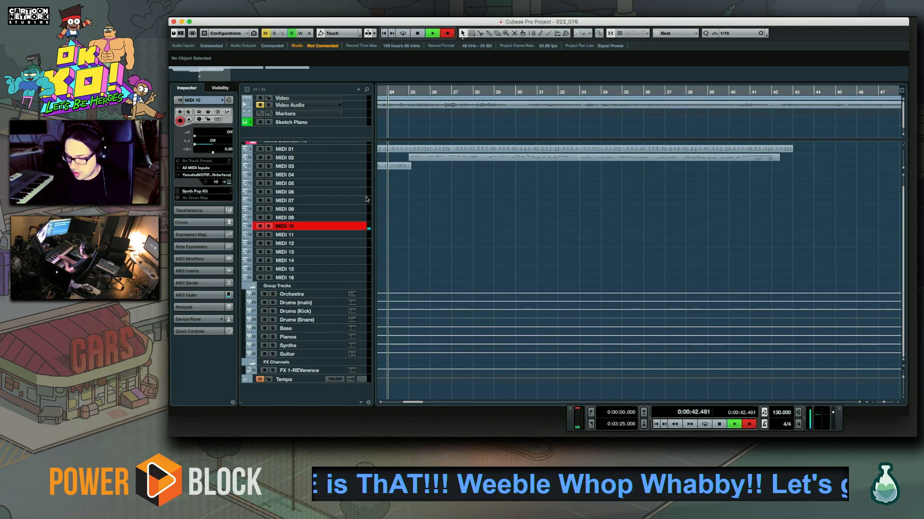
pyautogui.press('space')
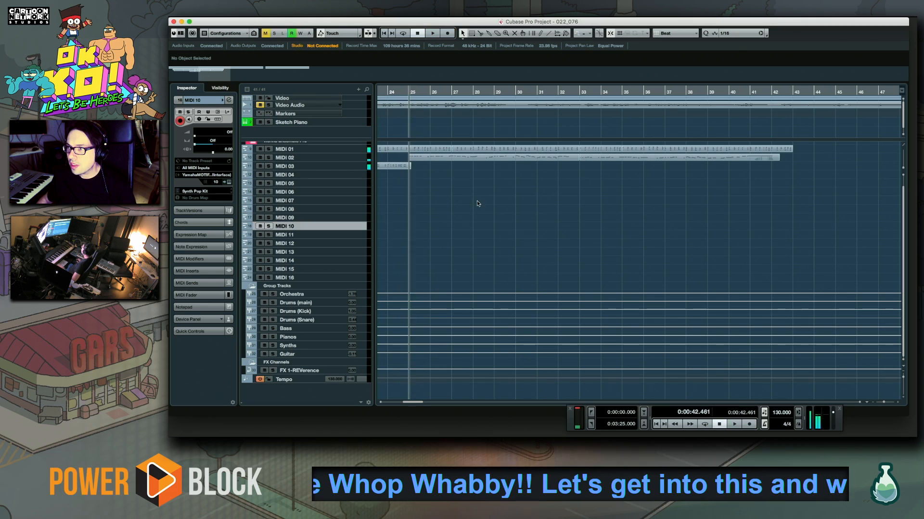
# Go back to bar 16 and play the arrangement briefly to find the drum entry
pyautogui.moveTo(458, 222); pyautogui.dragTo(755, 245)
pyautogui.click(515, 92)
pyautogui.press('space')
pyautogui.moveTo(599, 235); pyautogui.dragTo(505, 225)
pyautogui.press('space')
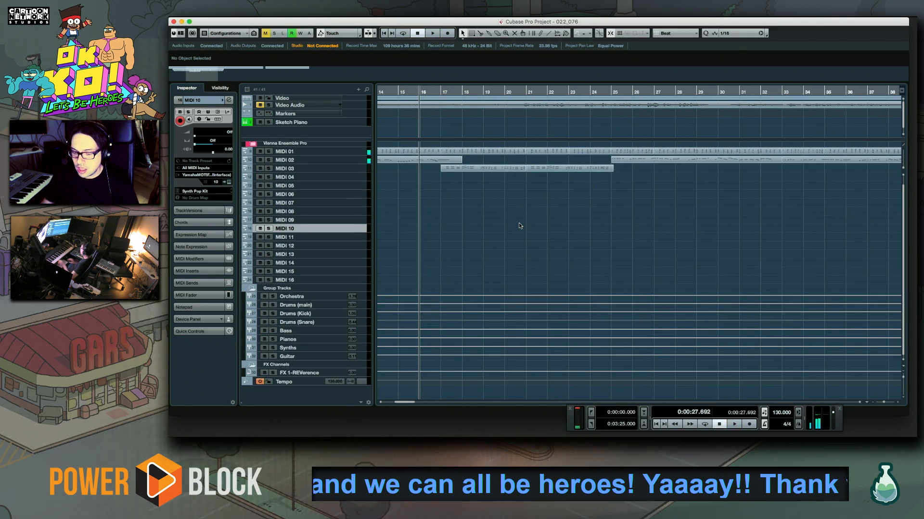
# Record a C1 kick build-up on MIDI 10 from bar 12 up to bar 17 along with the playing arrangement
pyautogui.moveTo(425, 254); pyautogui.dragTo(686, 247)
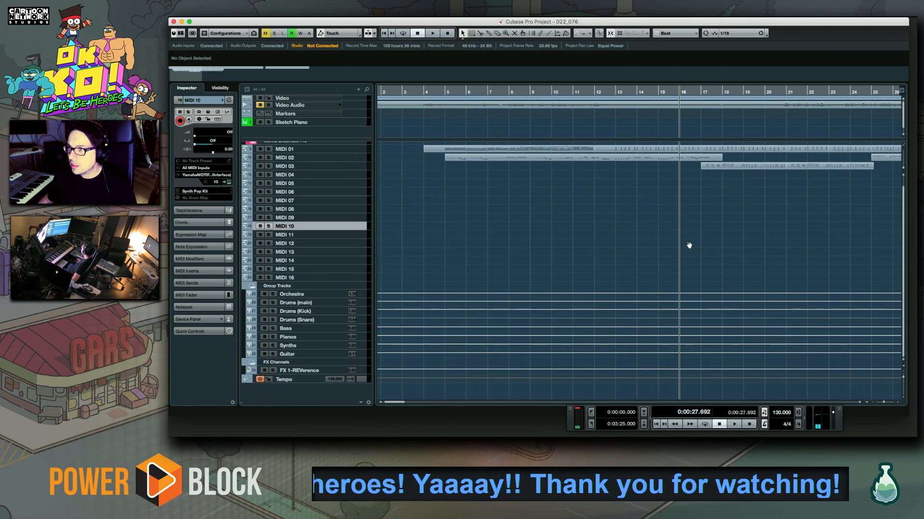
pyautogui.click(594, 91)
pyautogui.press('space')
pyautogui.moveTo(645, 186); pyautogui.dragTo(554, 200)
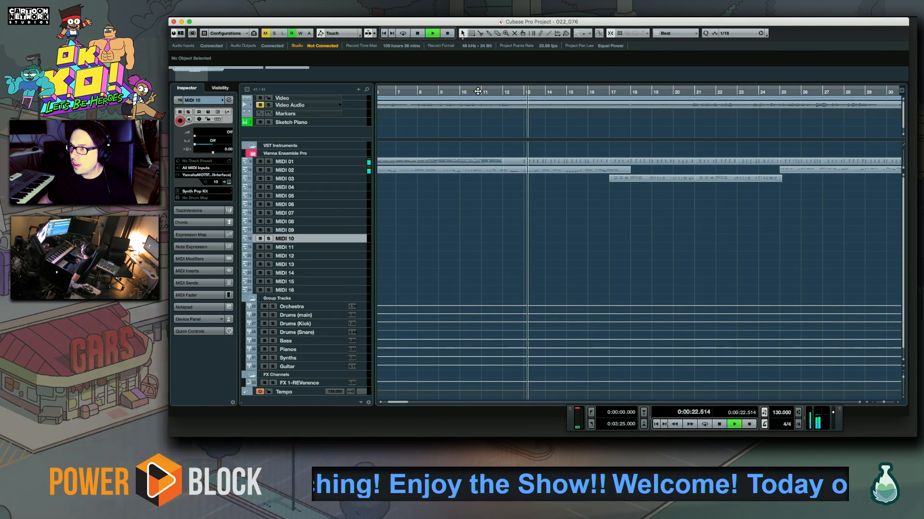
pyautogui.click(503, 92)
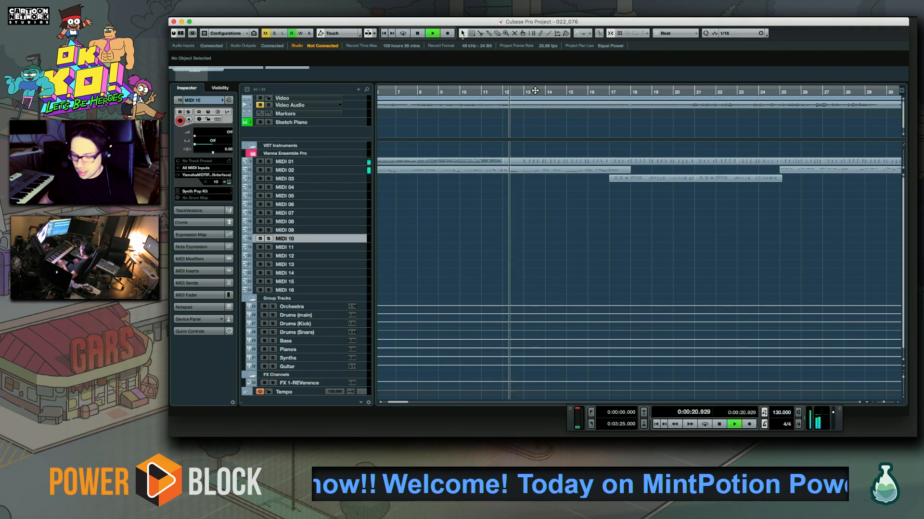
pyautogui.press('KP_Multiply')
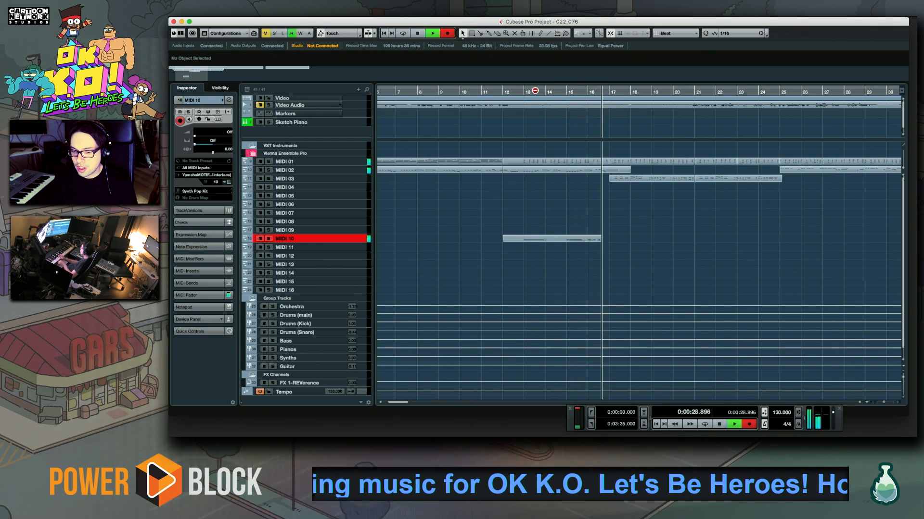
pyautogui.press('space')
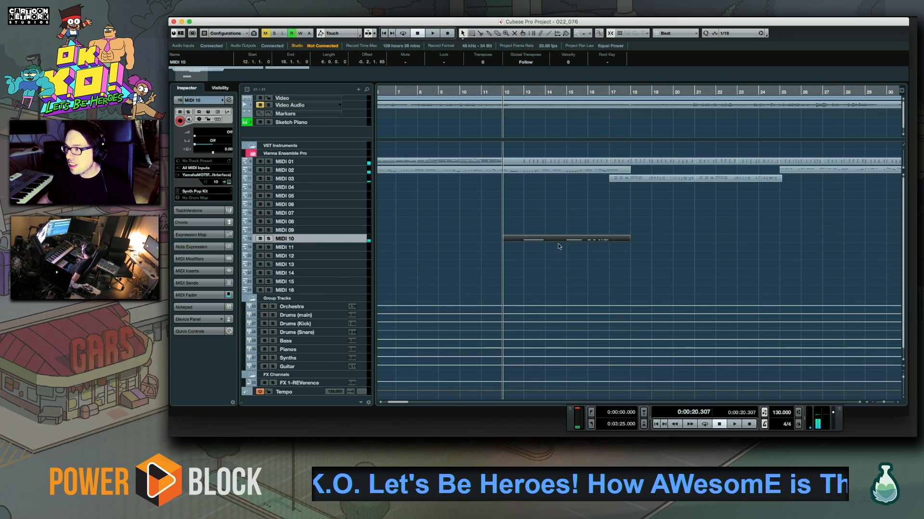
# Open the new MIDI 10 part in the Key Editor, delete the last C1 note before bar 17 and check it in playback from bar 16
pyautogui.doubleClick(574, 238)
pyautogui.hscroll(10, 731, 175)
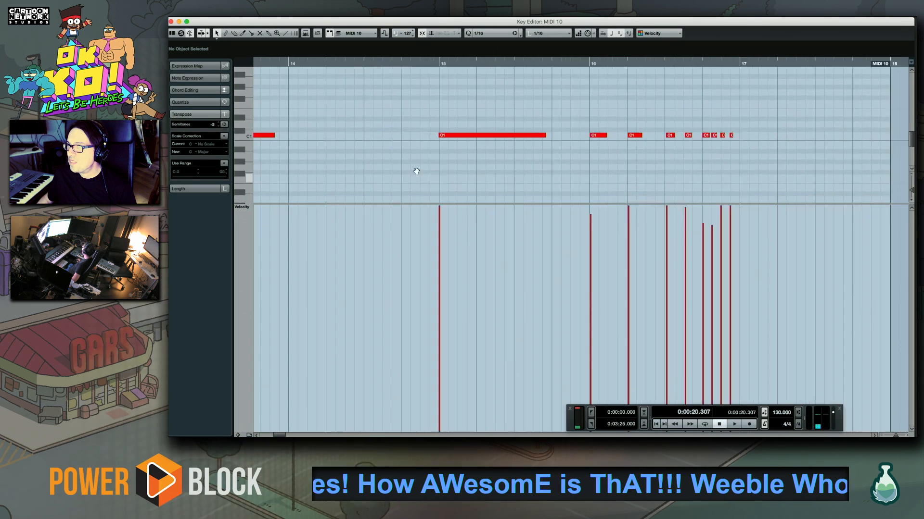
pyautogui.scroll(-2, 584, 136)
pyautogui.click(445, 63)
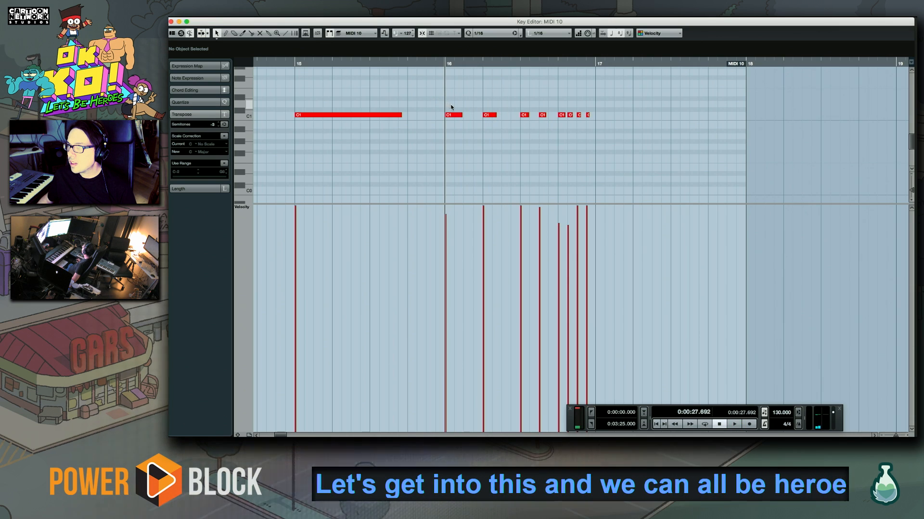
pyautogui.press('space')
pyautogui.moveTo(555, 158); pyautogui.dragTo(445, 178)
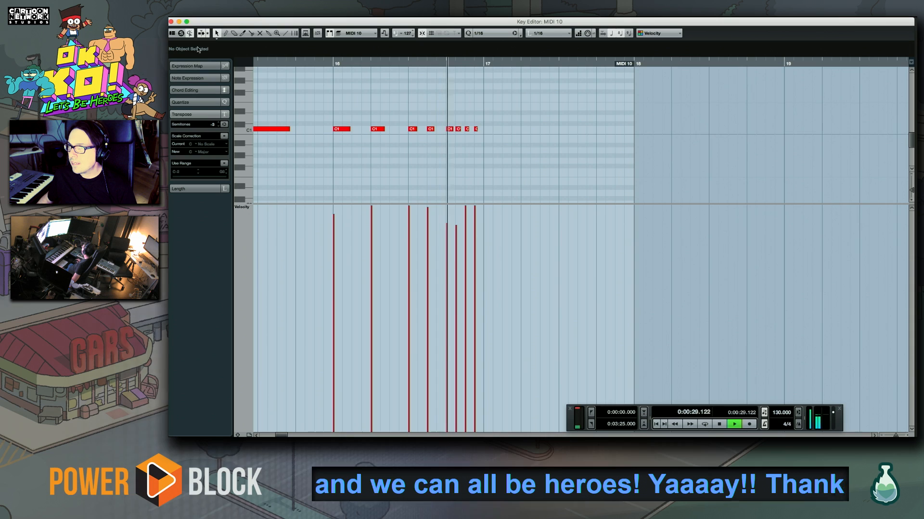
pyautogui.press('space')
pyautogui.click(476, 129)
pyautogui.press('space')
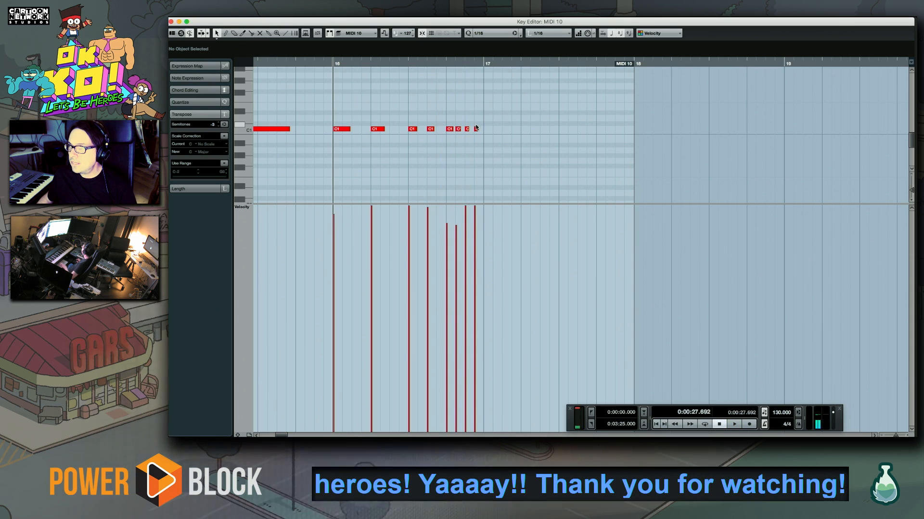
pyautogui.press('Delete')
pyautogui.press('space')
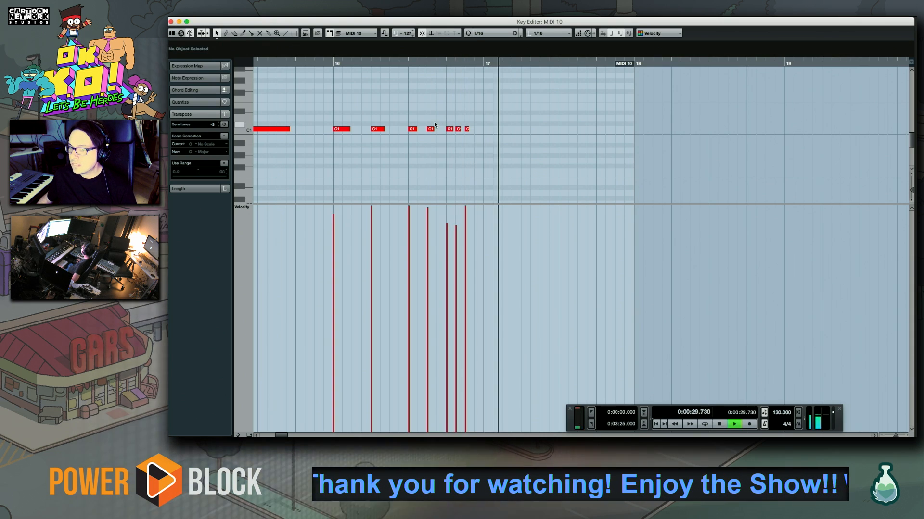
pyautogui.click(171, 22)
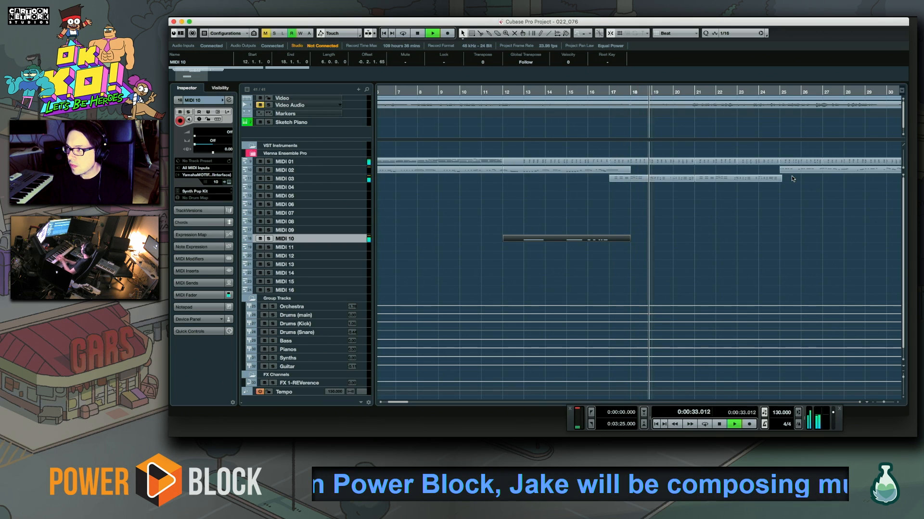
# Record the main drum groove on MIDI 10 from bar 16, playing until about bar 21
pyautogui.press('space')
pyautogui.press('KP_Multiply')
pyautogui.press('space')
pyautogui.press('KP_Multiply')
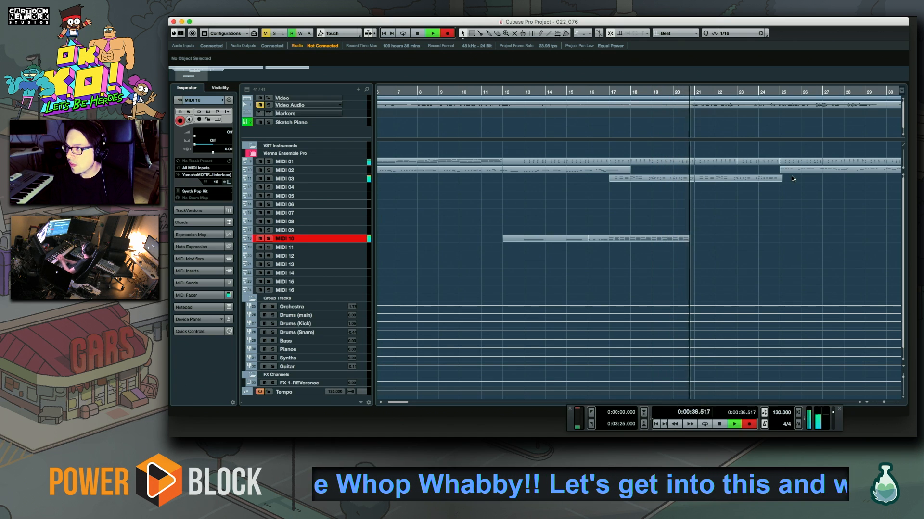
pyautogui.press('space')
pyautogui.press('space')
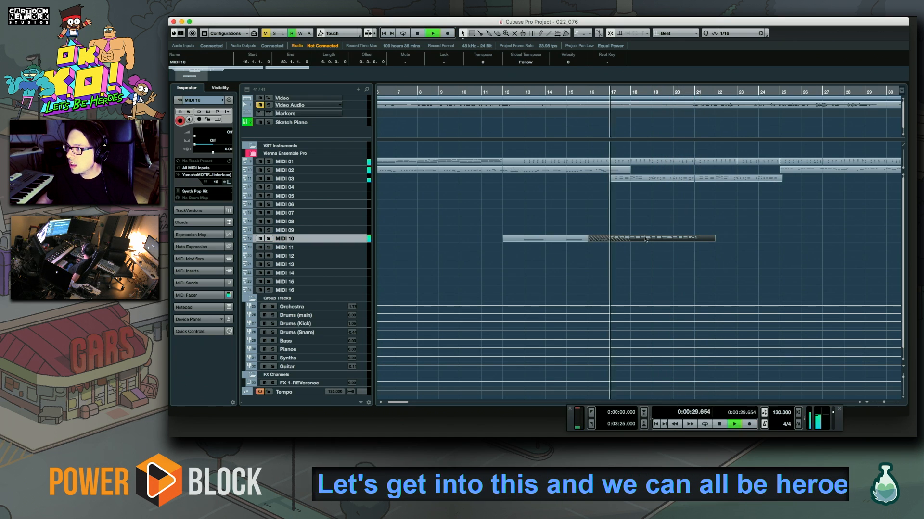
# Open the groove part in the Key Editor and delete the stray drum notes after the start of bar 21
pyautogui.press('Return')
pyautogui.hscroll(10, 735, 182)
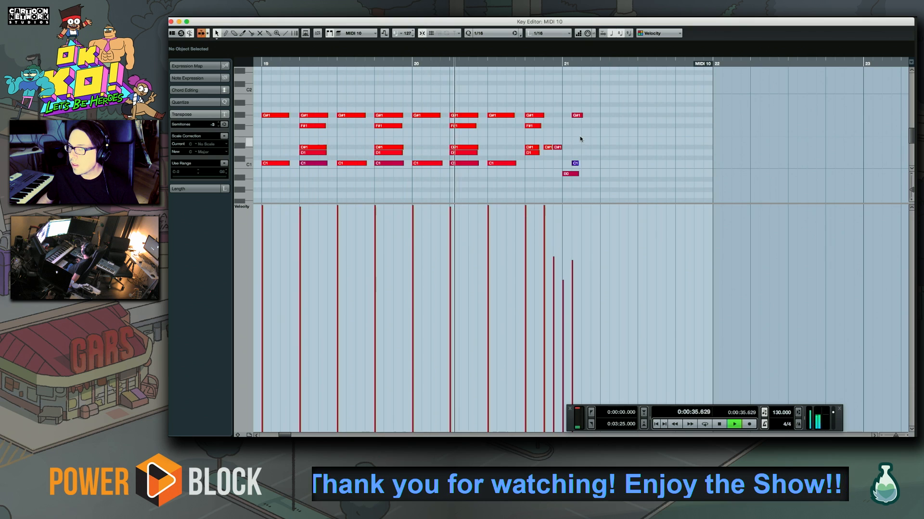
pyautogui.click(481, 63)
pyautogui.press('space')
pyautogui.moveTo(568, 117); pyautogui.dragTo(629, 203)
pyautogui.press('Delete')
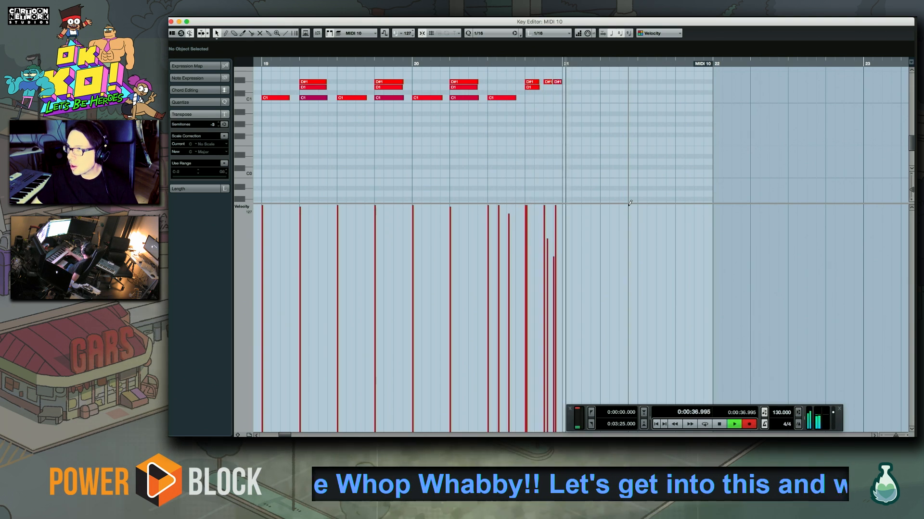
# Finish overdubbing D#5 hits over beats 3 and 4 of bar 20, quantize them to 1/16 and play them back
pyautogui.press('space')
pyautogui.moveTo(560, 102); pyautogui.dragTo(518, 210)
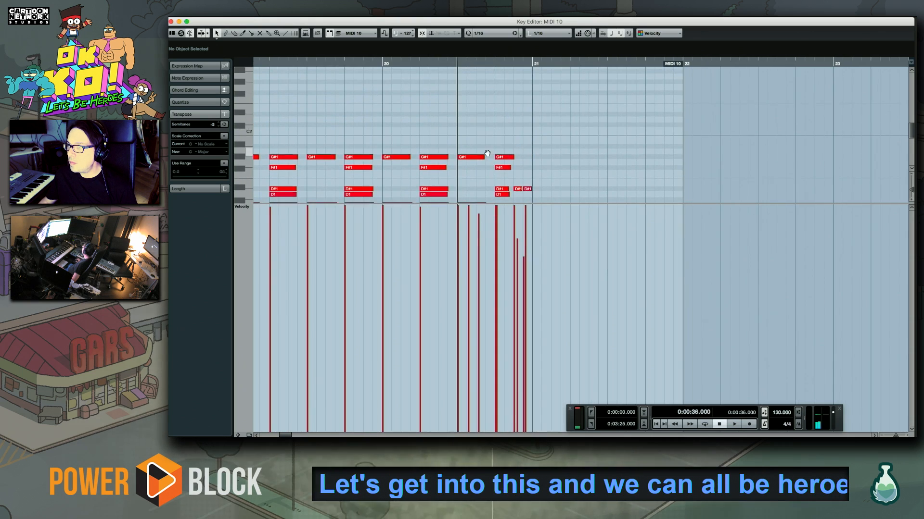
pyautogui.moveTo(487, 154); pyautogui.dragTo(483, 298)
pyautogui.moveTo(474, 157); pyautogui.dragTo(472, 334)
pyautogui.moveTo(470, 138); pyautogui.dragTo(441, 45)
pyautogui.moveTo(412, 97); pyautogui.dragTo(573, 157)
pyautogui.press('space')
# Try recording the continuing drum groove on MIDI 10 from beat 3 of bar 20 toward bar 25
pyautogui.press('space')
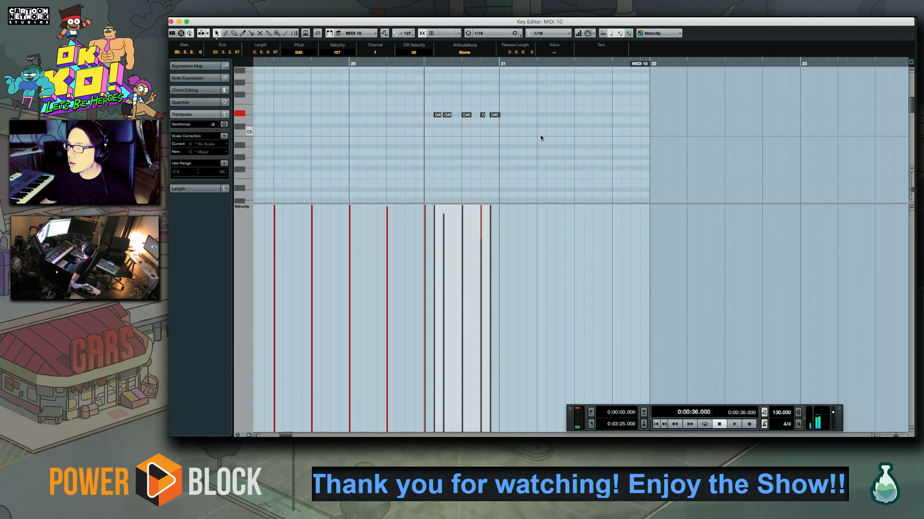
pyautogui.scroll(-10, 547, 164)
pyautogui.press('space')
pyautogui.press('space')
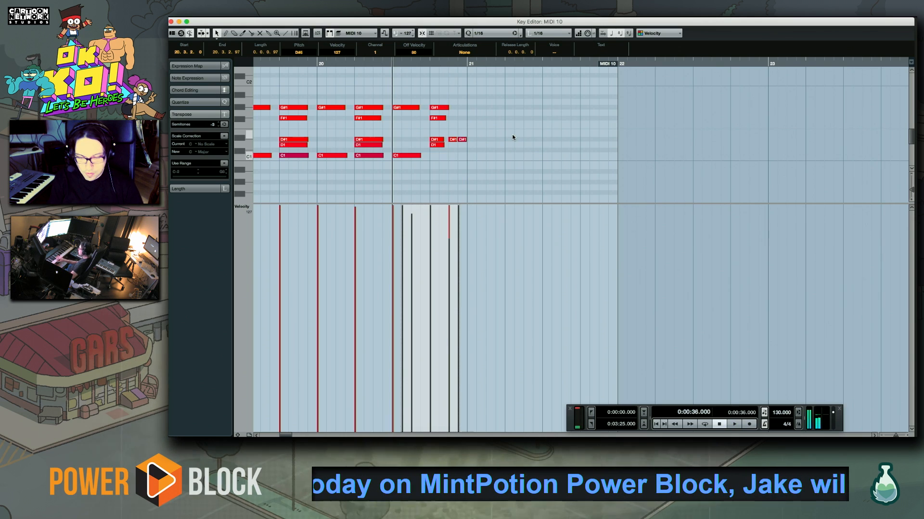
pyautogui.press('space')
pyautogui.press('space')
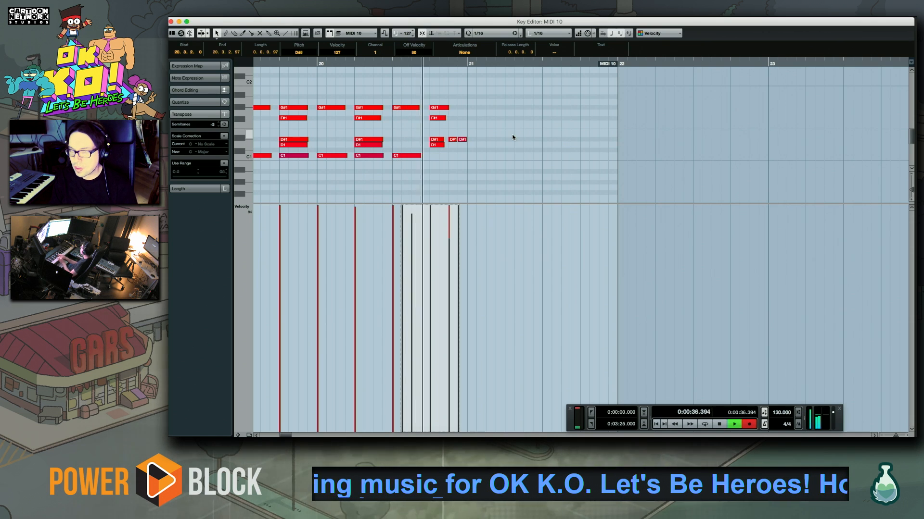
pyautogui.press('space')
pyautogui.press('KP_Multiply')
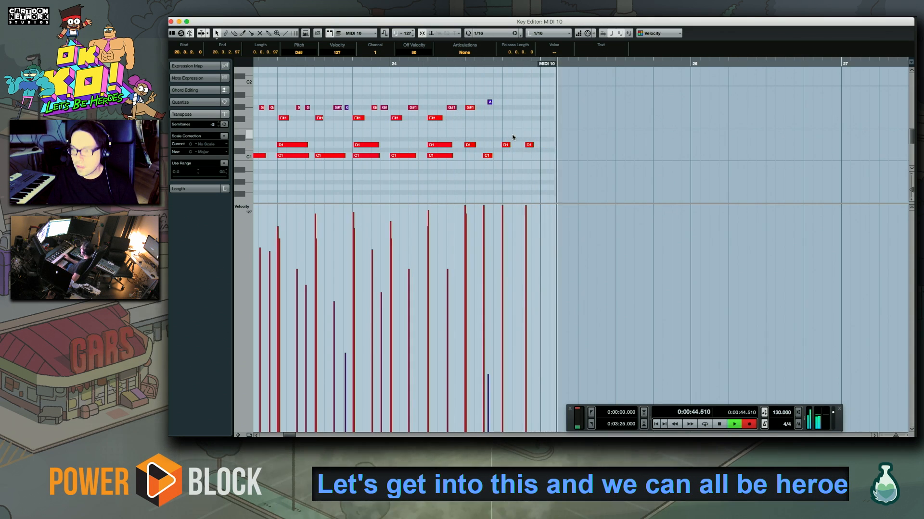
pyautogui.press('space')
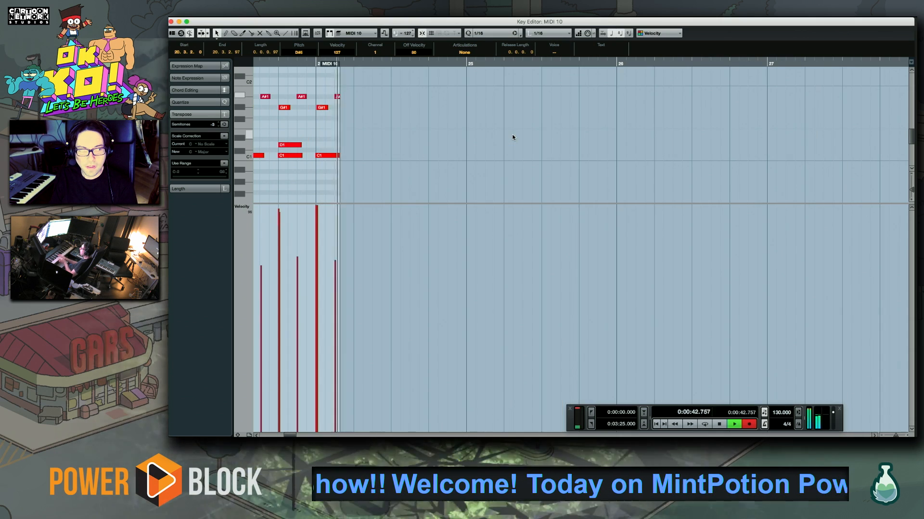
pyautogui.press('space')
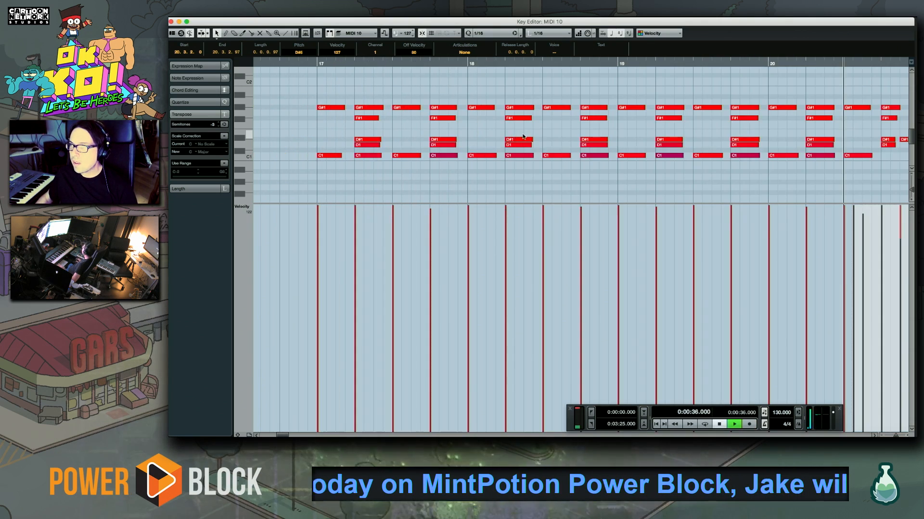
pyautogui.press('space')
# Record the continuing drum groove with a snare-roll build on MIDI 10 from beat 4 of bar 20 through bar 24
pyautogui.click(382, 71)
pyautogui.press('space')
pyautogui.press('KP_Multiply')
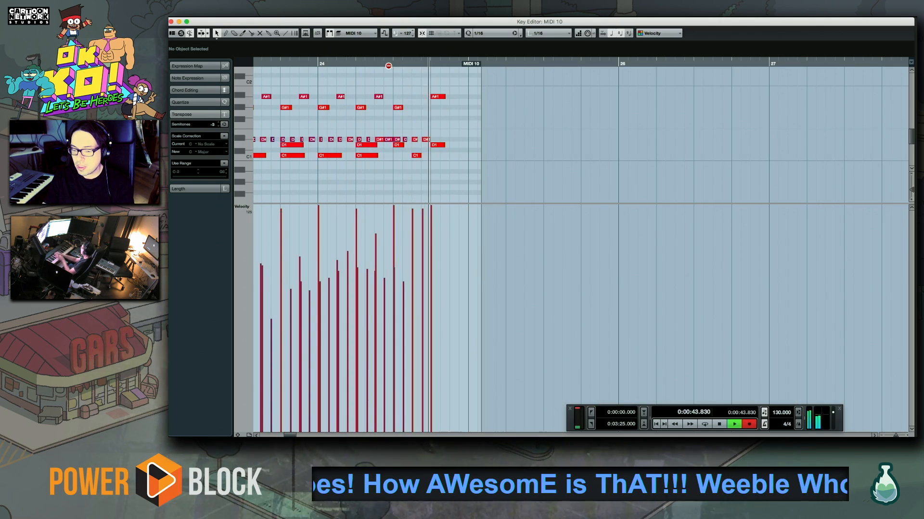
pyautogui.press('space')
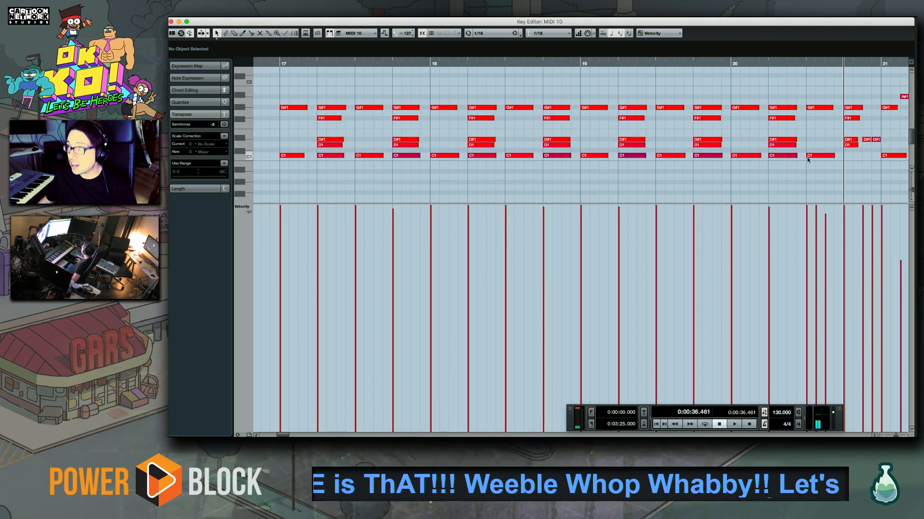
# Quantize the newly recorded drum notes to 1/16 and place C1 kicks on beats 3 and 4 of bar 24
pyautogui.hscroll(10, 791, 157)
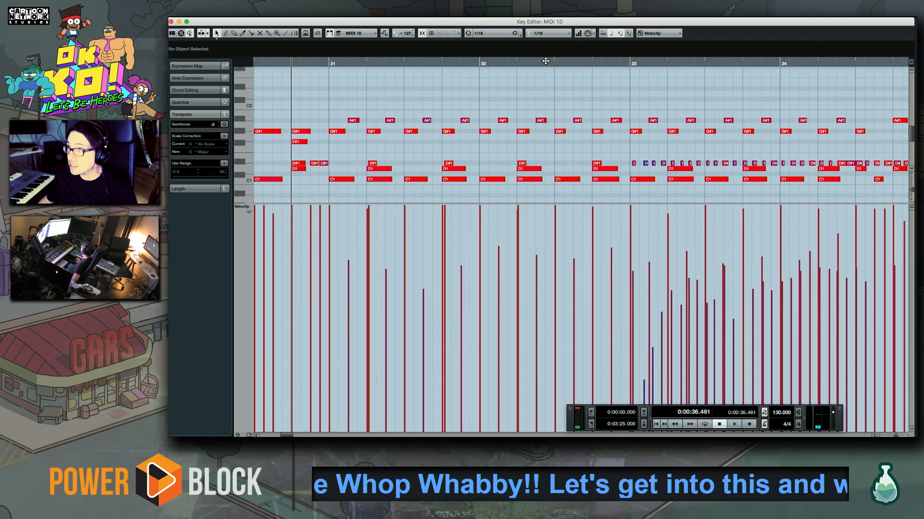
pyautogui.press('q')
pyautogui.click(629, 65)
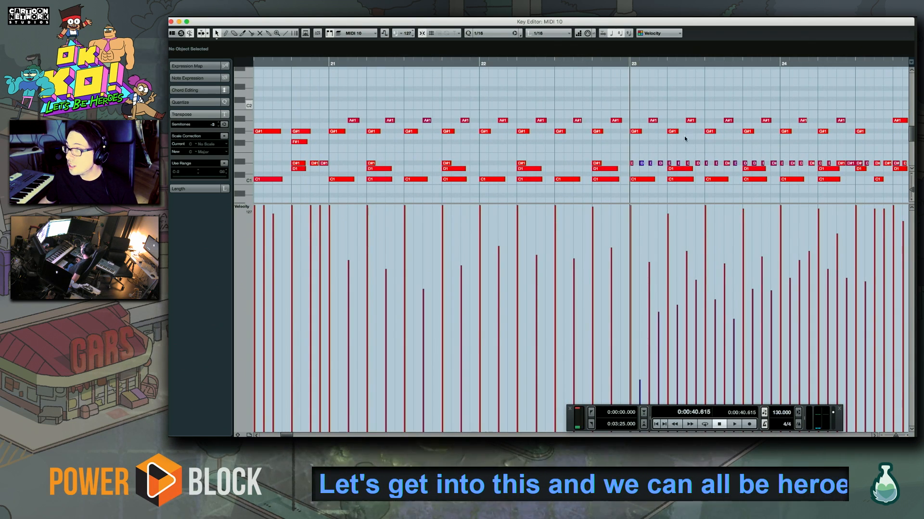
pyautogui.hscroll(4, 788, 161)
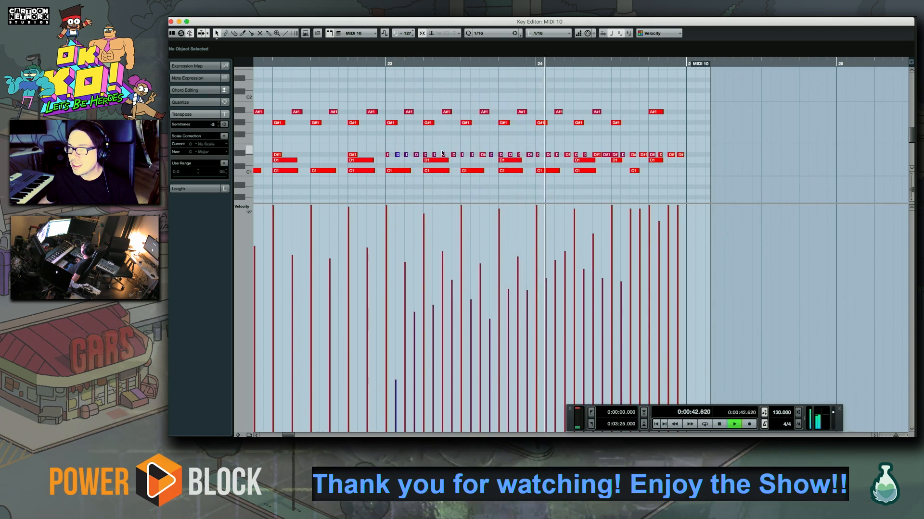
pyautogui.press('space')
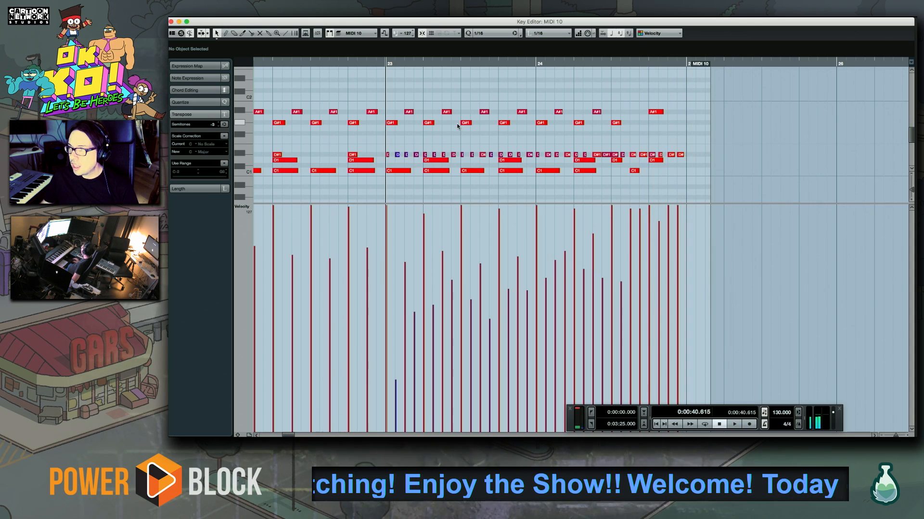
pyautogui.moveTo(633, 172); pyautogui.dragTo(654, 171)
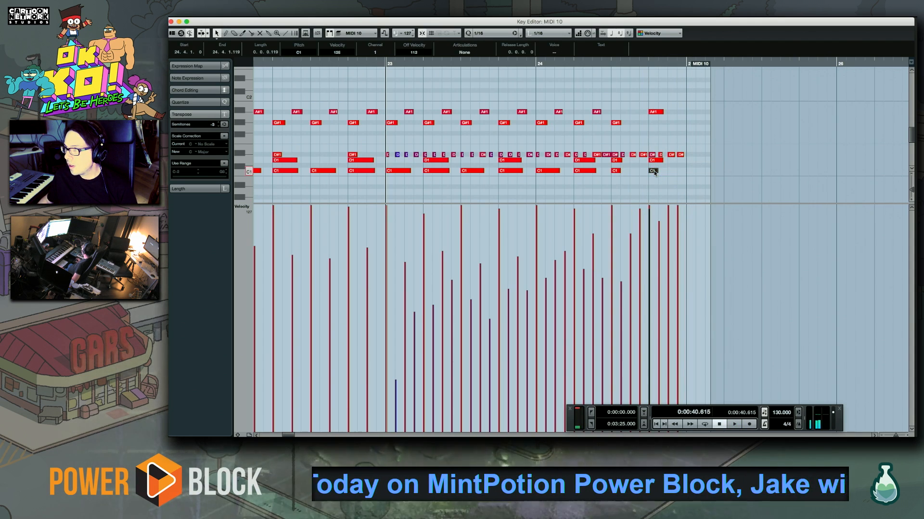
# Overdub C#2 hits across bar 24 with C#2 and E2 on bar 25, quantize them and play back from bar 23
pyautogui.press('space')
pyautogui.press('KP_Multiply')
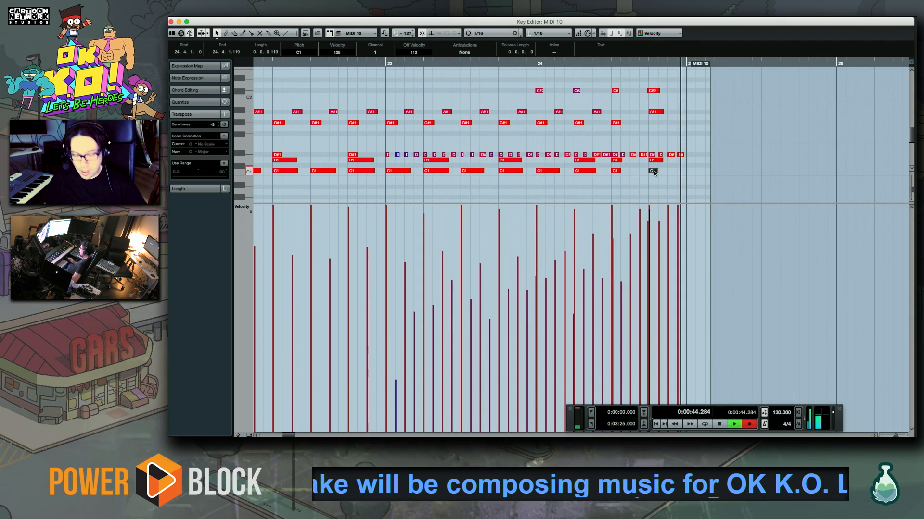
pyautogui.press('space')
pyautogui.moveTo(715, 130); pyautogui.dragTo(472, 68)
pyautogui.press('q')
pyautogui.press('space')
pyautogui.click(647, 82)
pyautogui.press('space')
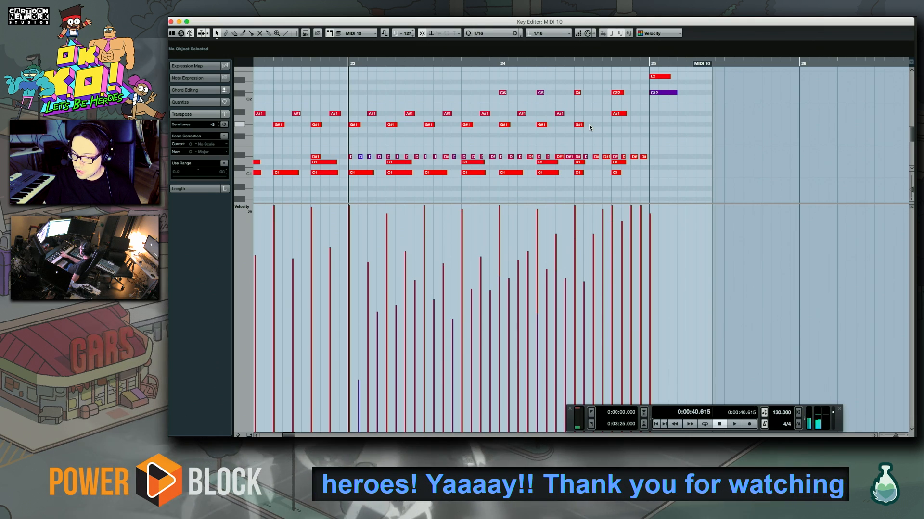
# Overdub a D#5 roll through bars 23 and 24 on MIDI 10 and start playback from bar 23
pyautogui.press('space')
pyautogui.press('KP_Multiply')
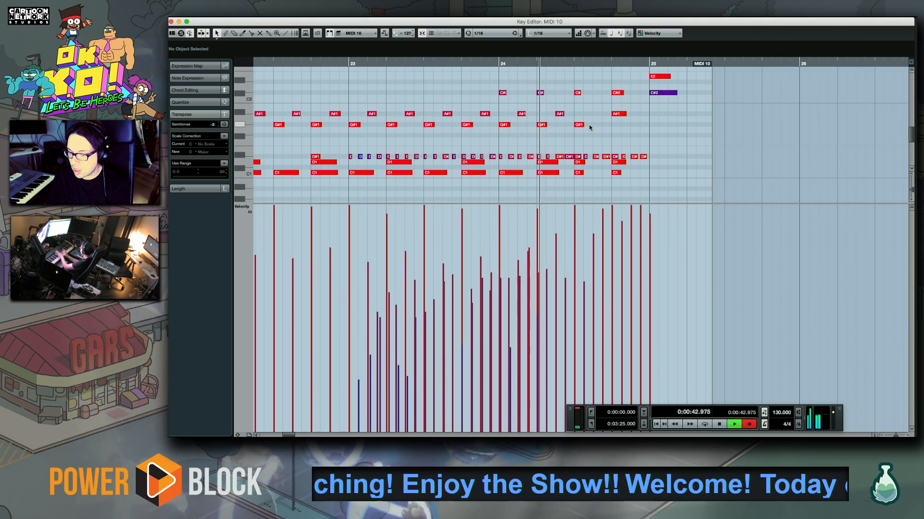
pyautogui.press('space')
pyautogui.press('space')
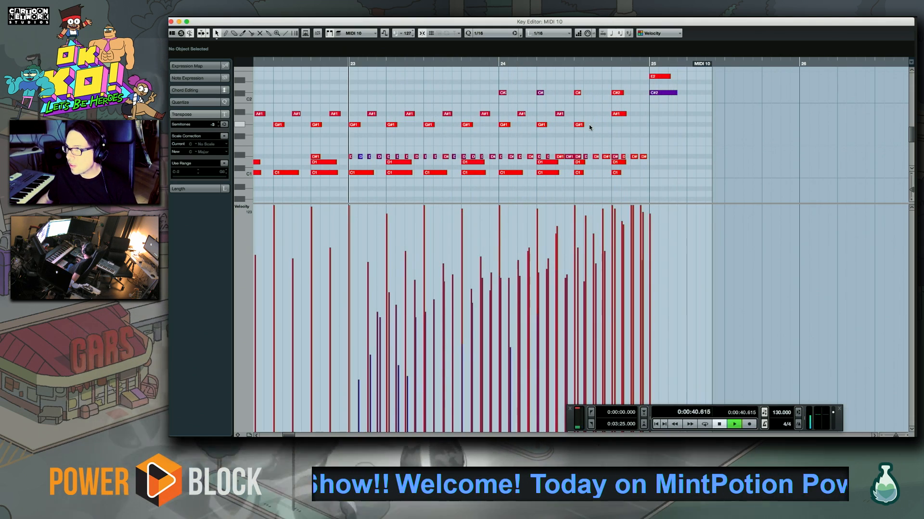
# Quantize the recorded D#5 roll in bars 23 and 24 and delete the surplus D#5 note near the end of bar 24
pyautogui.moveTo(645, 150); pyautogui.dragTo(330, 172)
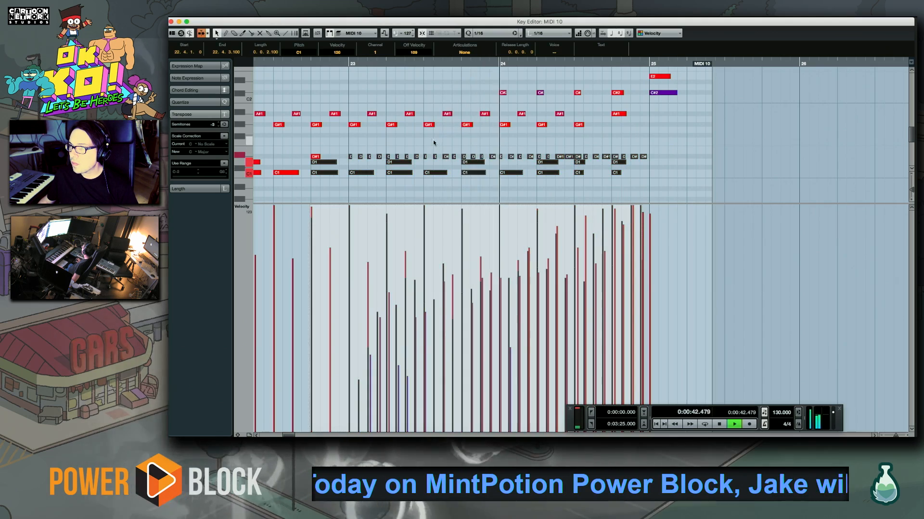
pyautogui.moveTo(458, 156); pyautogui.dragTo(443, 426)
pyautogui.moveTo(331, 157); pyautogui.dragTo(675, 210)
pyautogui.press('space')
pyautogui.click(635, 178)
pyautogui.click(625, 173)
pyautogui.press('Delete')
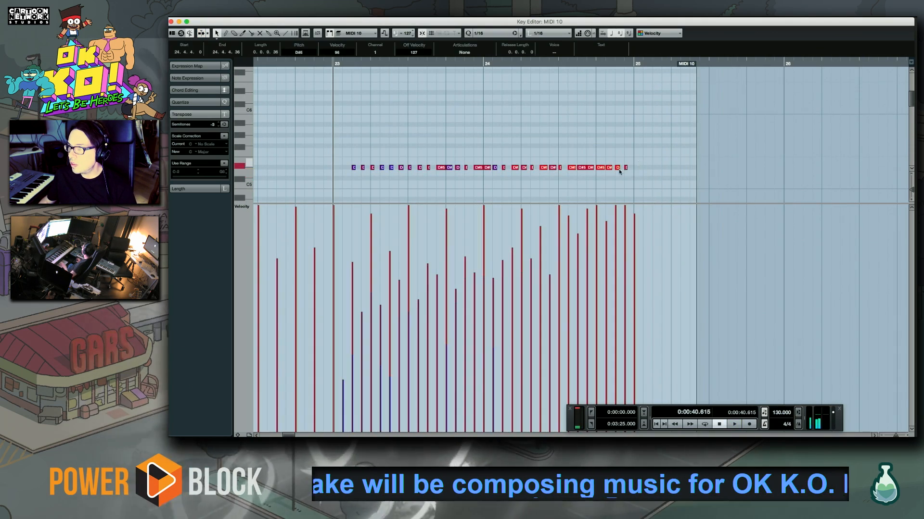
# Shape the D#5 roll's velocities into a rising ramp across bars 23 and 24 and copy its opening notes to the start of bar 23
pyautogui.moveTo(641, 159); pyautogui.dragTo(357, 198)
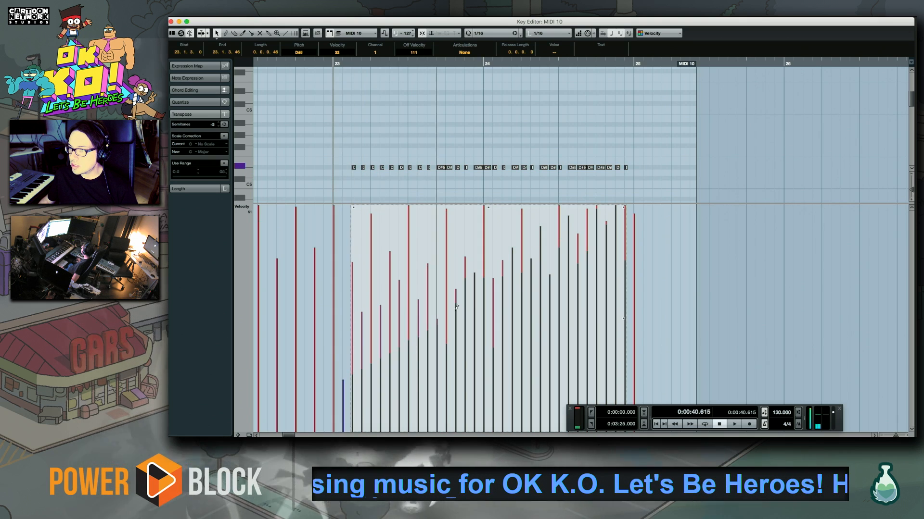
pyautogui.press('space')
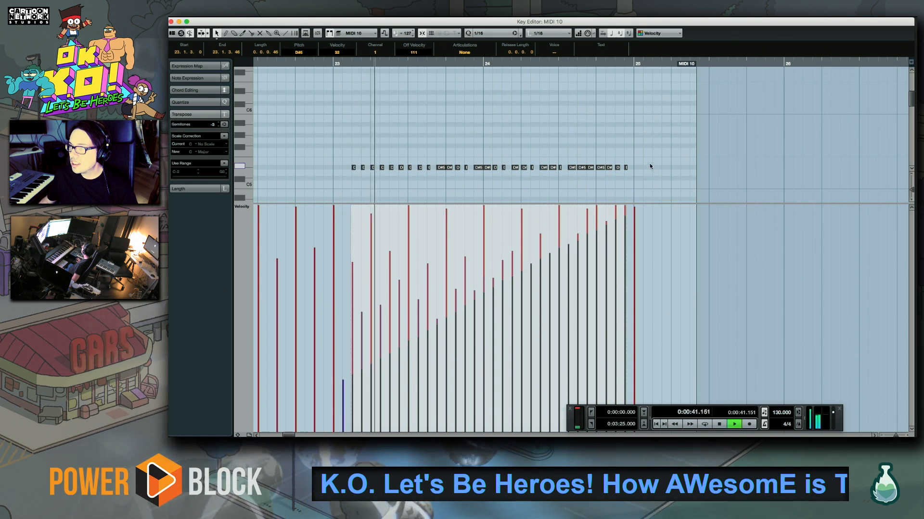
pyautogui.click(637, 151)
pyautogui.moveTo(348, 160)
pyautogui.mouseDown()
pyautogui.moveTo(369, 179)
pyautogui.moveTo(334, 166)
pyautogui.mouseUp()
pyautogui.press('space')
pyautogui.press('space')
# Play back the roll from bar 23 and delete the surplus row of sixteenth notes across bars 23 and 24
pyautogui.moveTo(502, 171); pyautogui.dragTo(470, 92)
pyautogui.moveTo(437, 156); pyautogui.dragTo(363, 172)
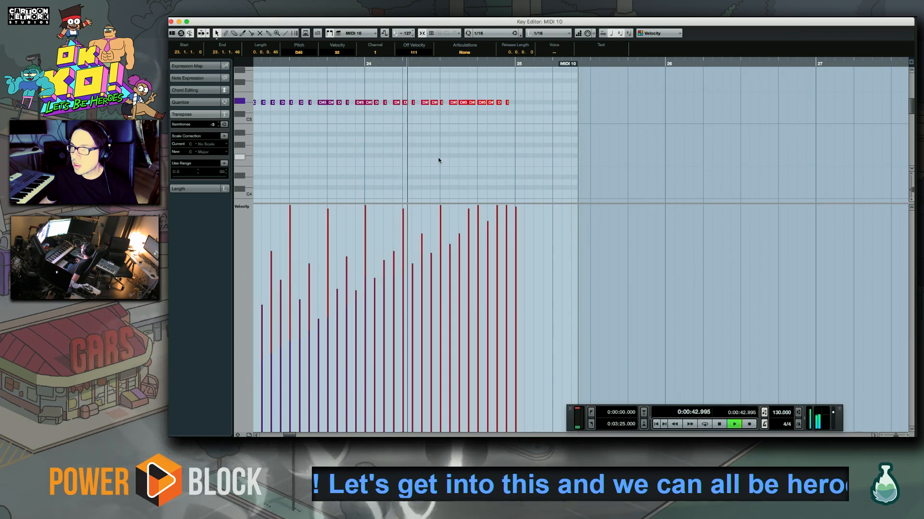
pyautogui.moveTo(362, 106); pyautogui.dragTo(391, 147)
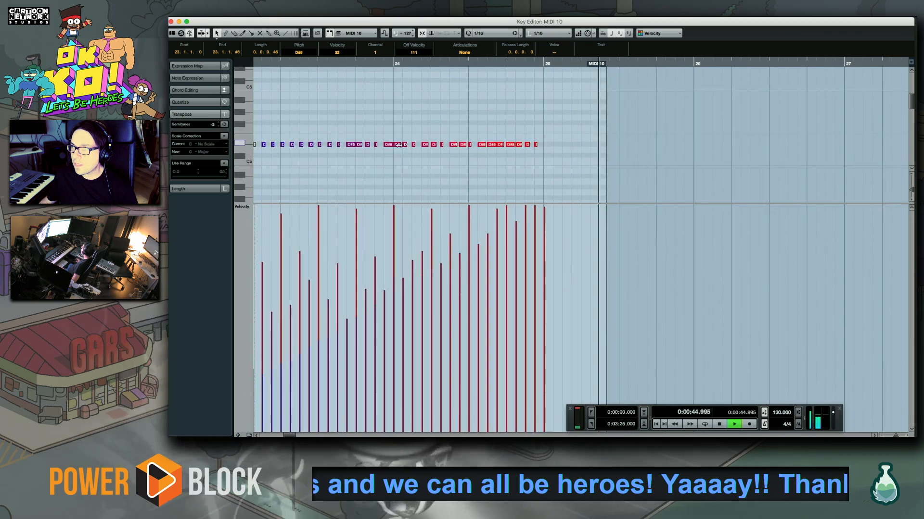
pyautogui.press('space')
pyautogui.moveTo(839, 158); pyautogui.dragTo(468, 162)
pyautogui.scroll(-15, 452, 160)
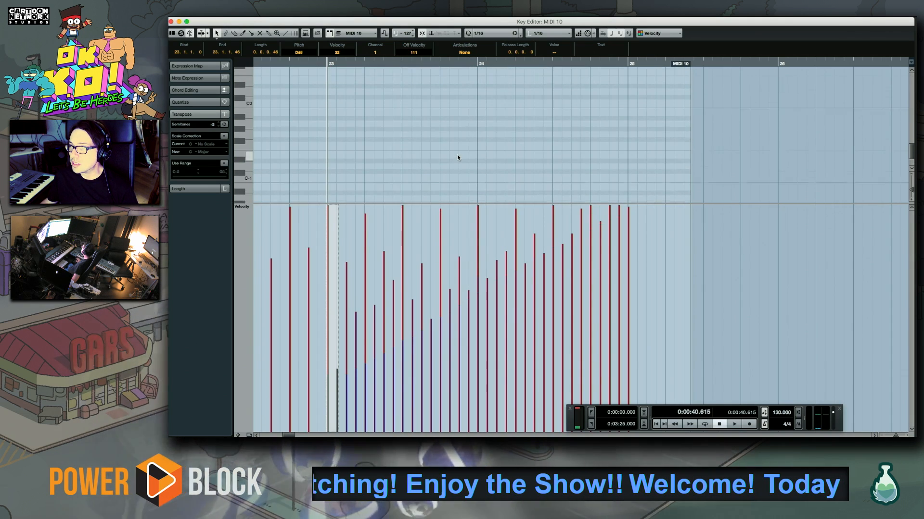
pyautogui.scroll(4, 457, 157)
pyautogui.moveTo(322, 81); pyautogui.dragTo(648, 91)
pyautogui.press('Delete')
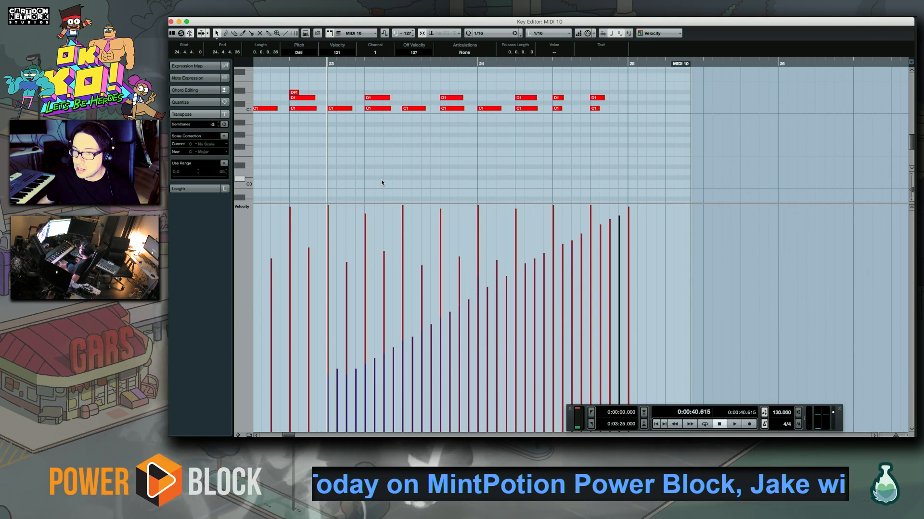
# Play back the edited drum roll from bar 23 and close the key editor
pyautogui.press('space')
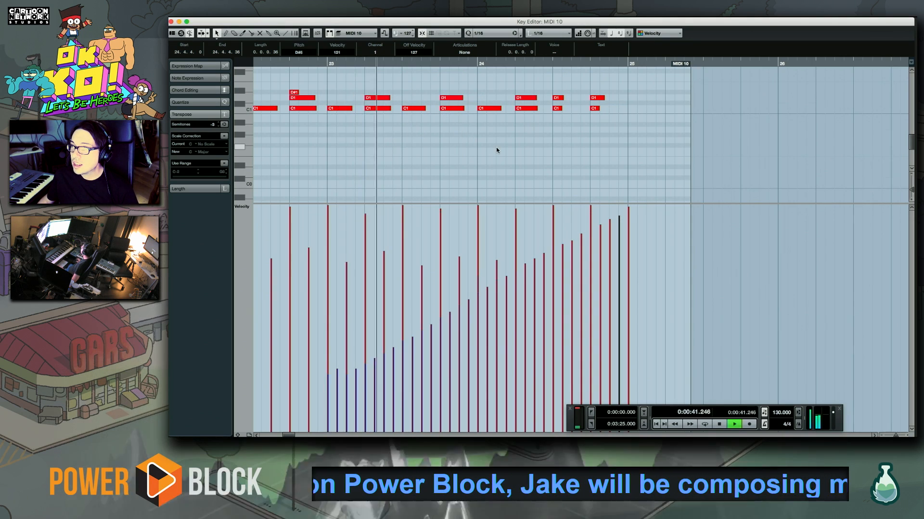
pyautogui.scroll(2, 488, 174)
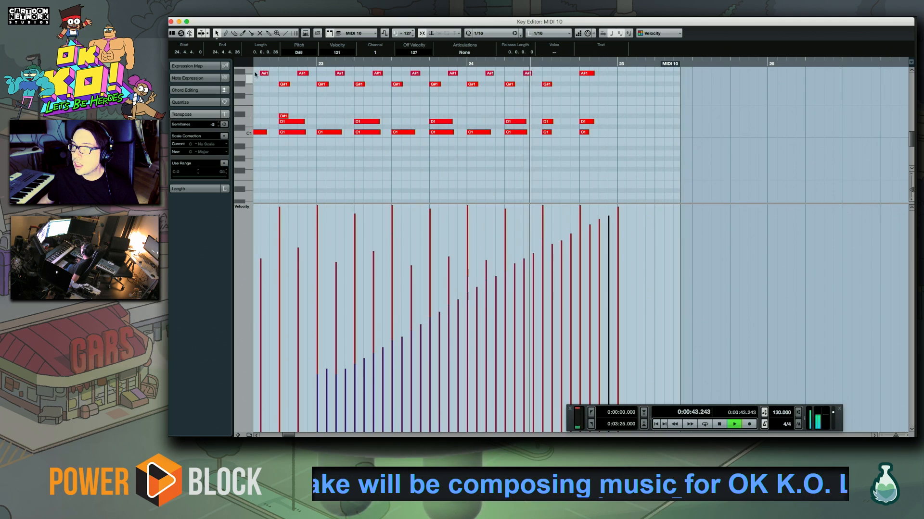
pyautogui.click(171, 22)
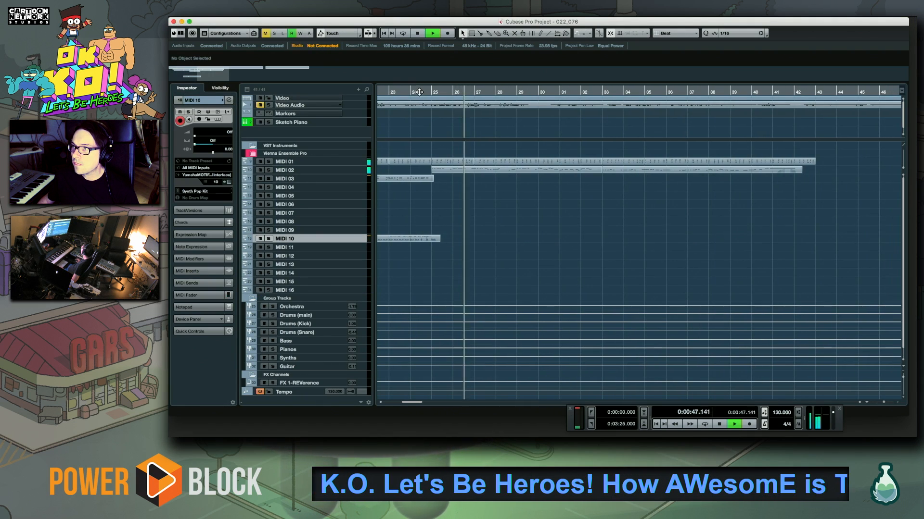
# Locate to the middle of bar 24 and record a Synth Pop Kit drum pattern on MIDI 10 from bar 25 up to bar 33
pyautogui.click(417, 92)
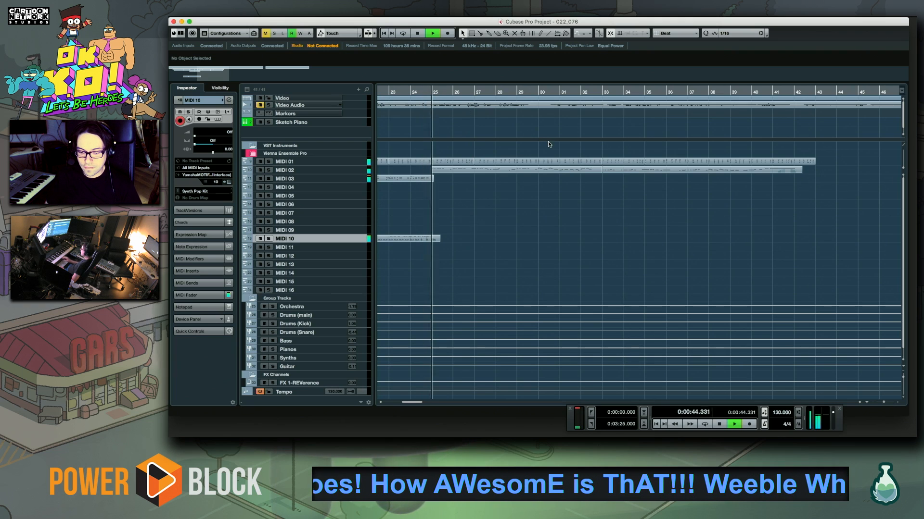
pyautogui.press('space')
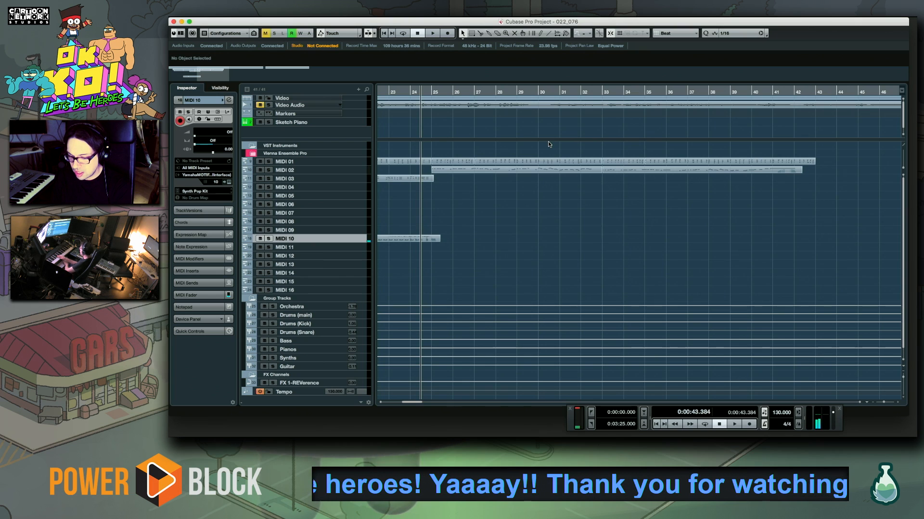
pyautogui.press('KP_Multiply')
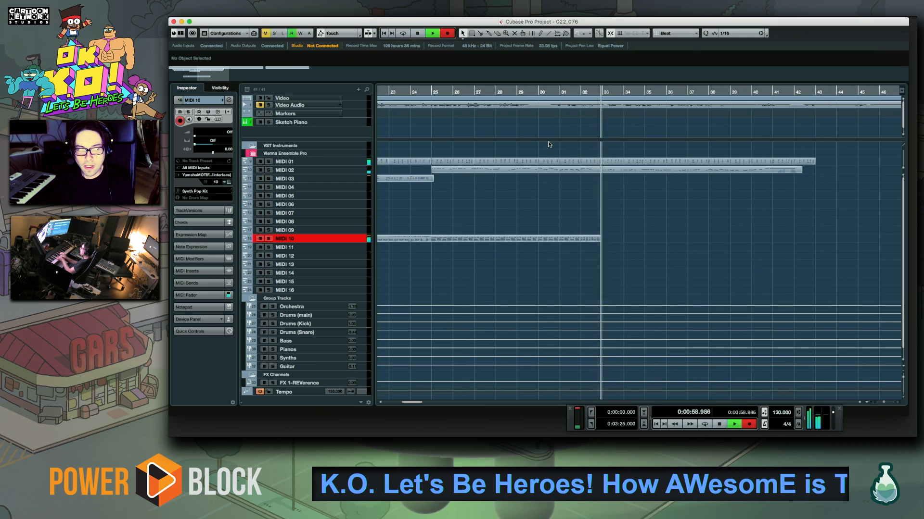
pyautogui.press('space')
pyautogui.press('space')
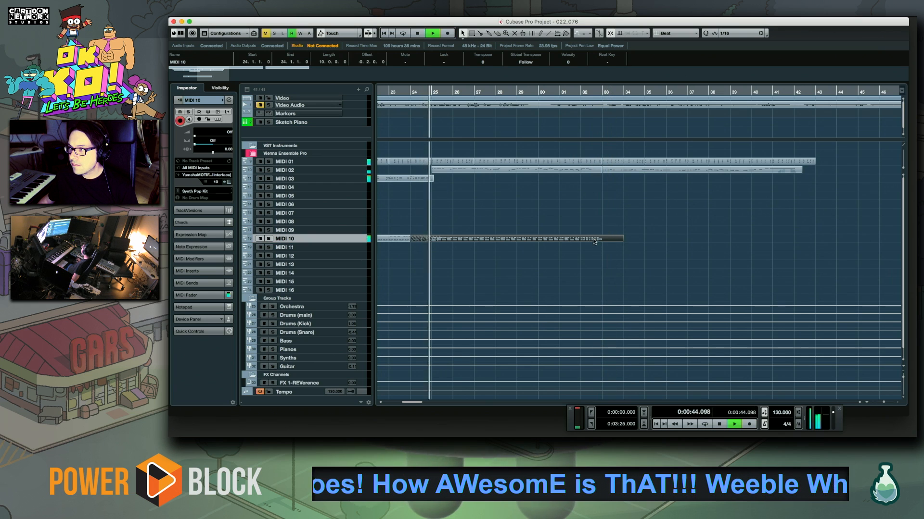
# Open the newly recorded MIDI 10 part, set all its C1 kicks to velocity 127 and play it back
pyautogui.doubleClick(593, 239)
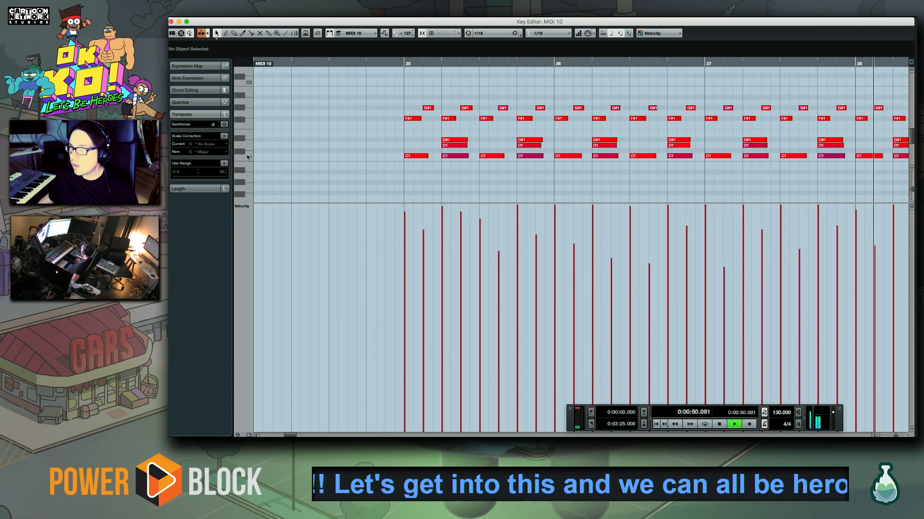
pyautogui.moveTo(372, 162); pyautogui.dragTo(885, 86)
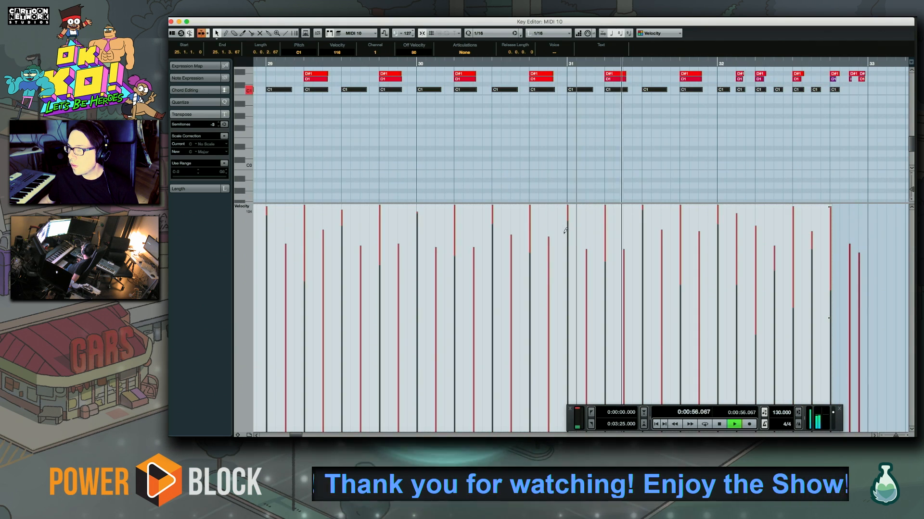
pyautogui.moveTo(379, 195); pyautogui.dragTo(400, 114)
pyautogui.press('space')
pyautogui.press('space')
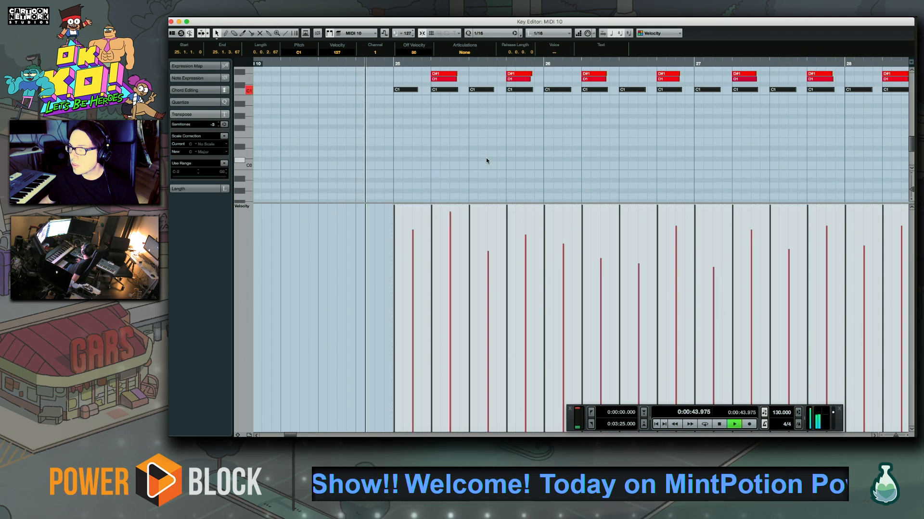
# Close the key editor and merge the MIDI 10 drum parts into one part spanning bars 12 to 34
pyautogui.press('super+w')
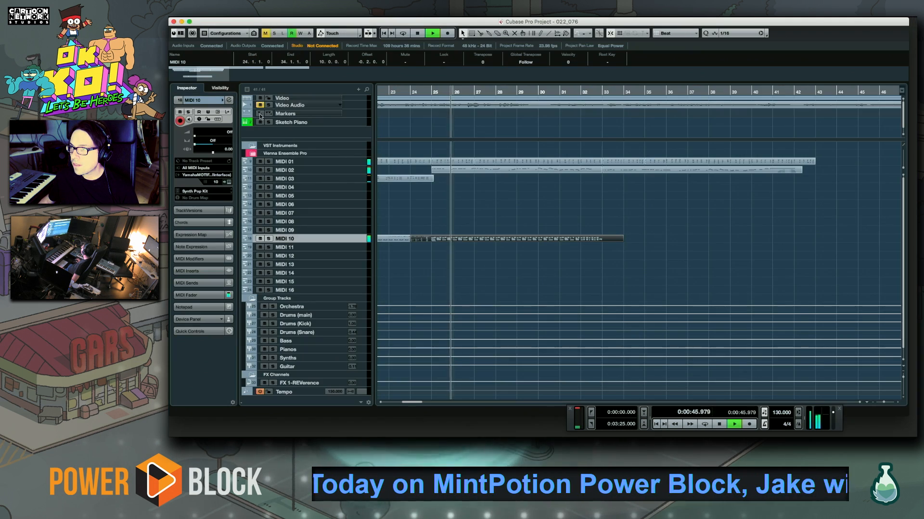
pyautogui.click(453, 295)
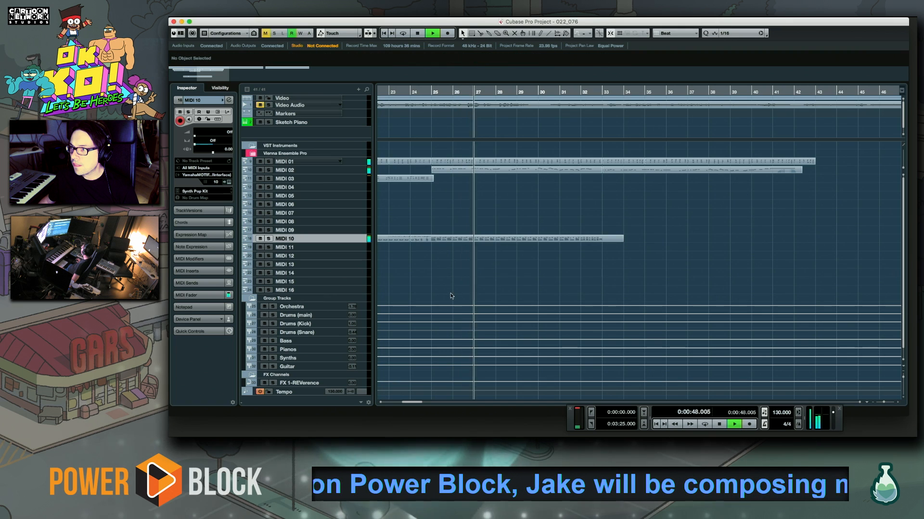
pyautogui.moveTo(452, 295); pyautogui.dragTo(666, 301)
pyautogui.press('space')
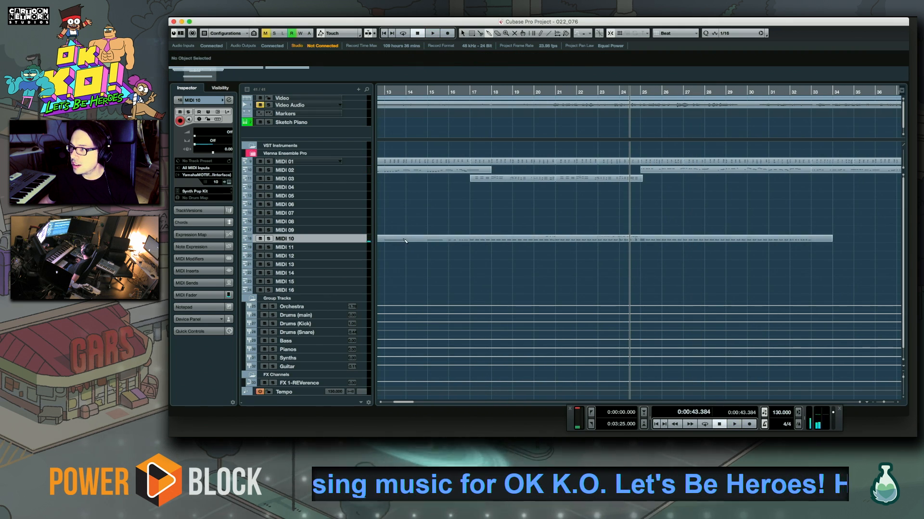
# Open the merged MIDI 10 part and raise every C1 kick from bar 13 through bar 32 to velocity 127
pyautogui.doubleClick(472, 243)
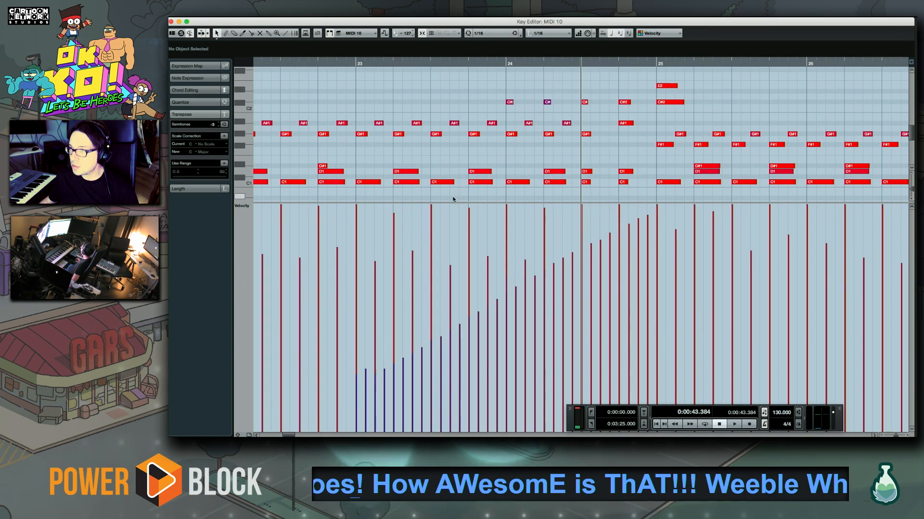
pyautogui.press('super+a')
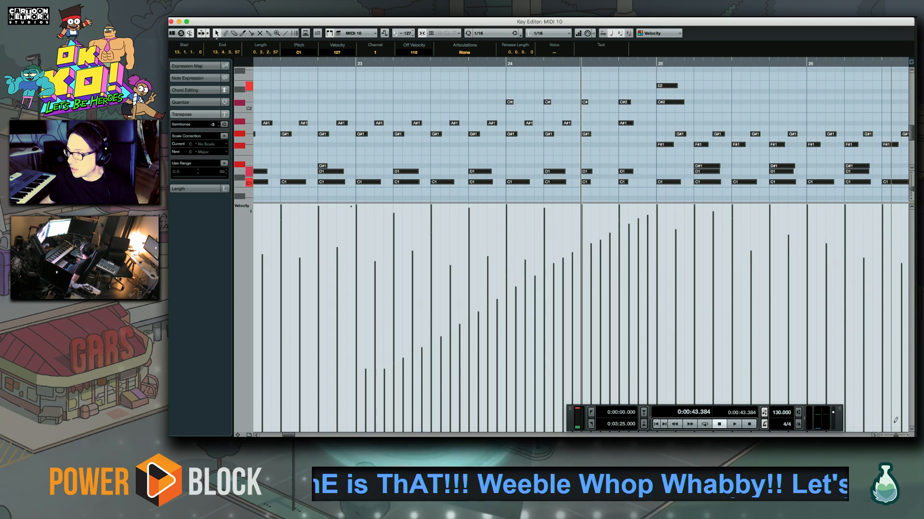
pyautogui.press('g')
pyautogui.press('g')
pyautogui.press('g')
pyautogui.press('g')
pyautogui.press('g')
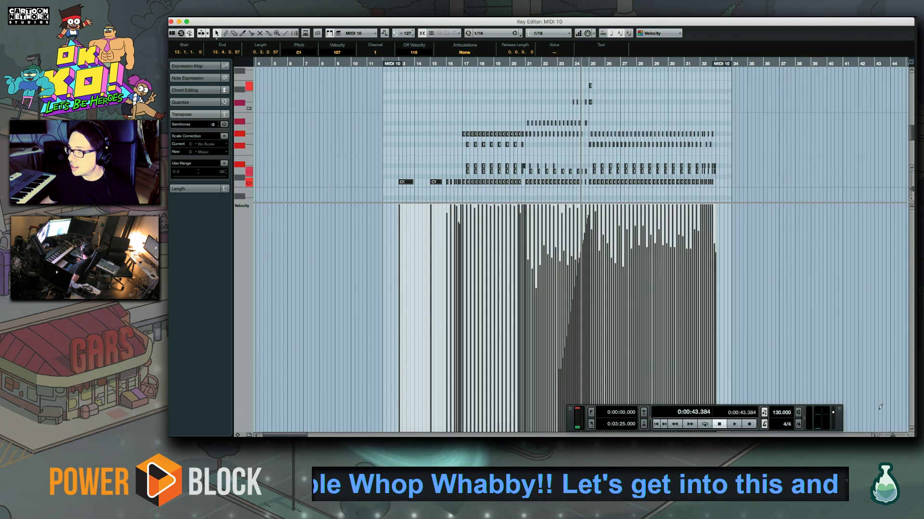
pyautogui.moveTo(718, 185); pyautogui.dragTo(396, 194)
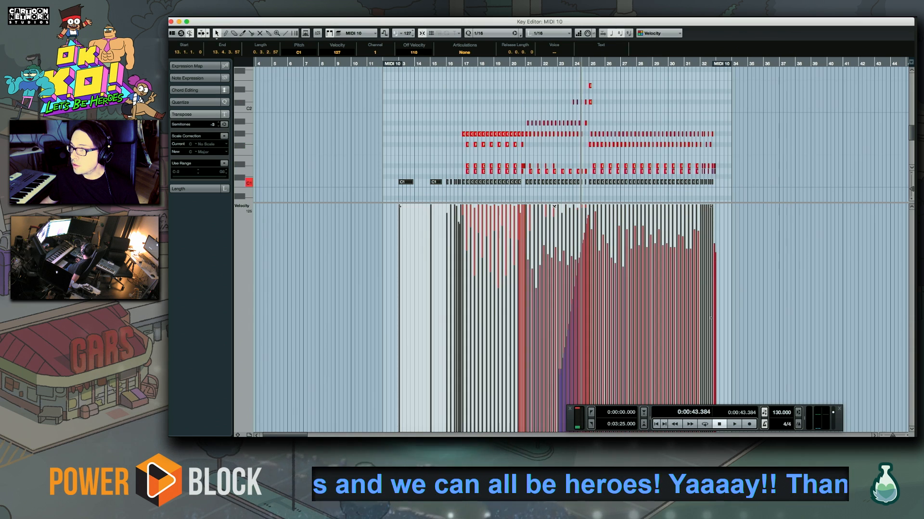
# Play the merged drum part from bar 16, check its notes through bar 32 and close the key editor
pyautogui.click(449, 62)
pyautogui.press('space')
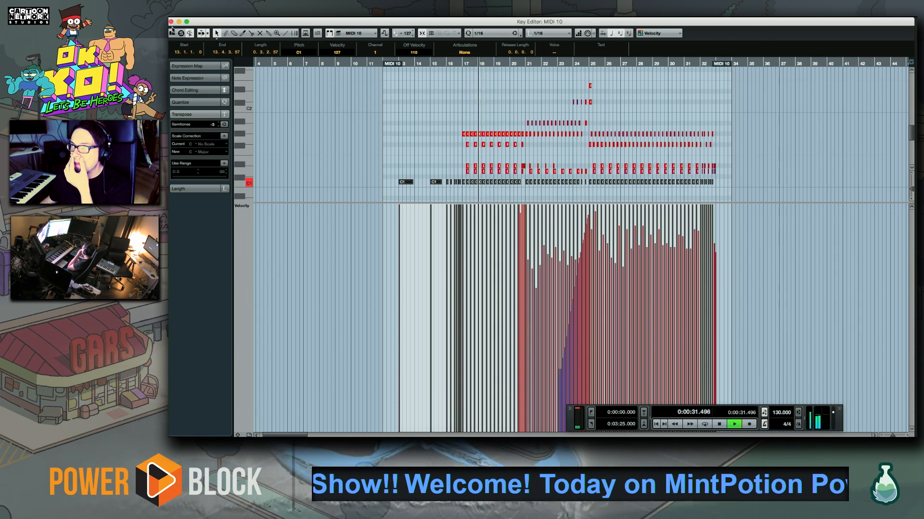
pyautogui.moveTo(457, 120); pyautogui.dragTo(779, 197)
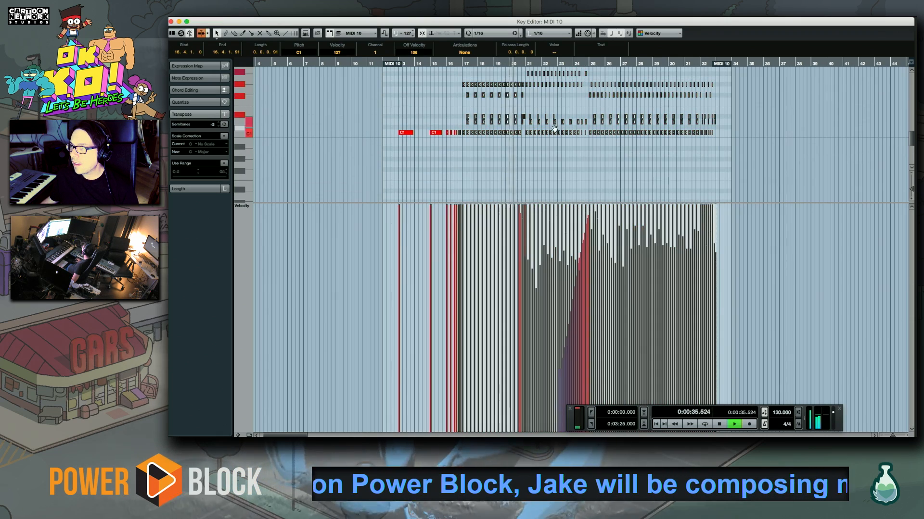
pyautogui.scroll(3, 554, 129)
pyautogui.hscroll(3, 554, 129)
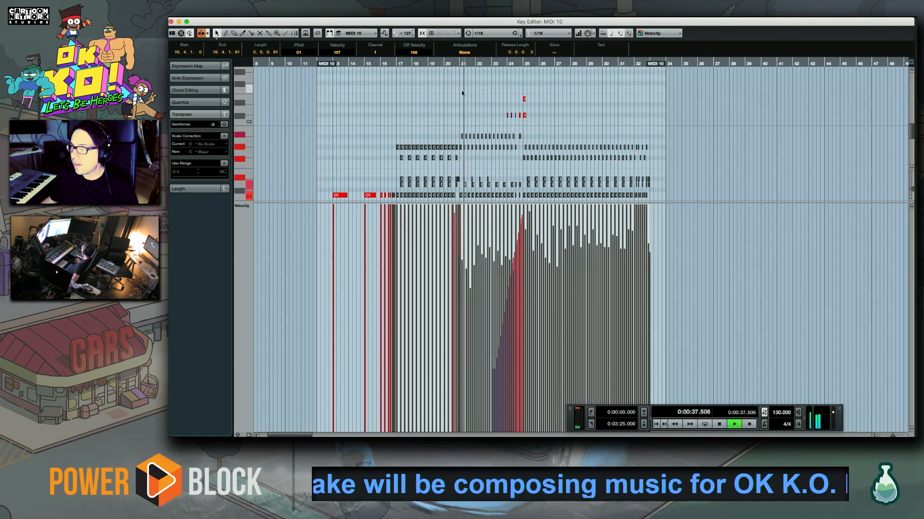
pyautogui.moveTo(471, 91); pyautogui.dragTo(643, 206)
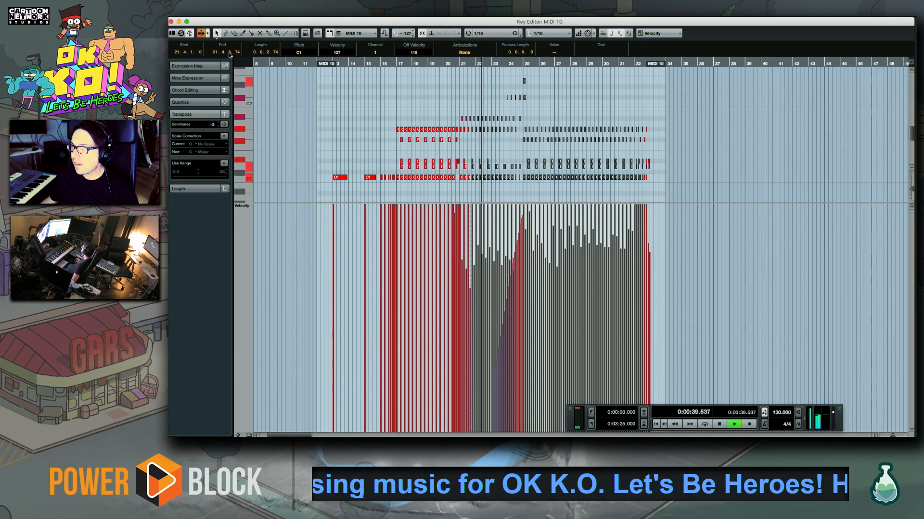
pyautogui.click(171, 22)
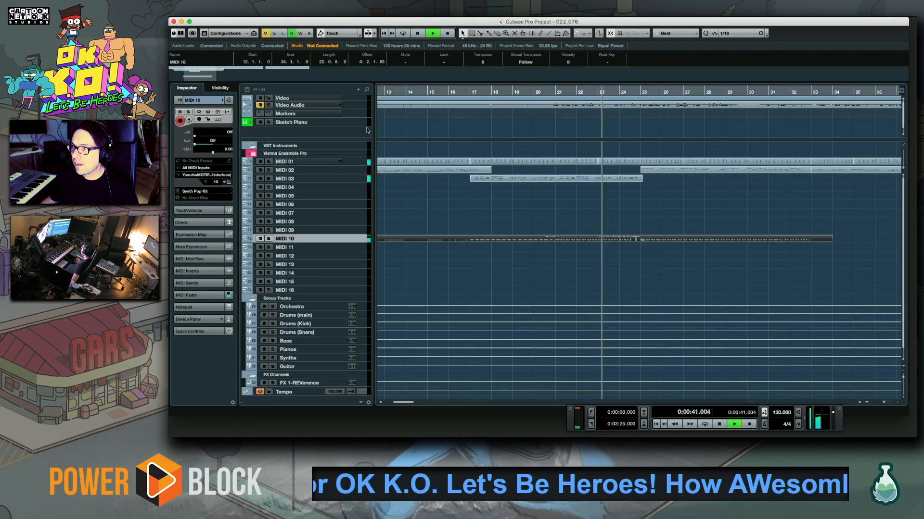
pyautogui.click(635, 202)
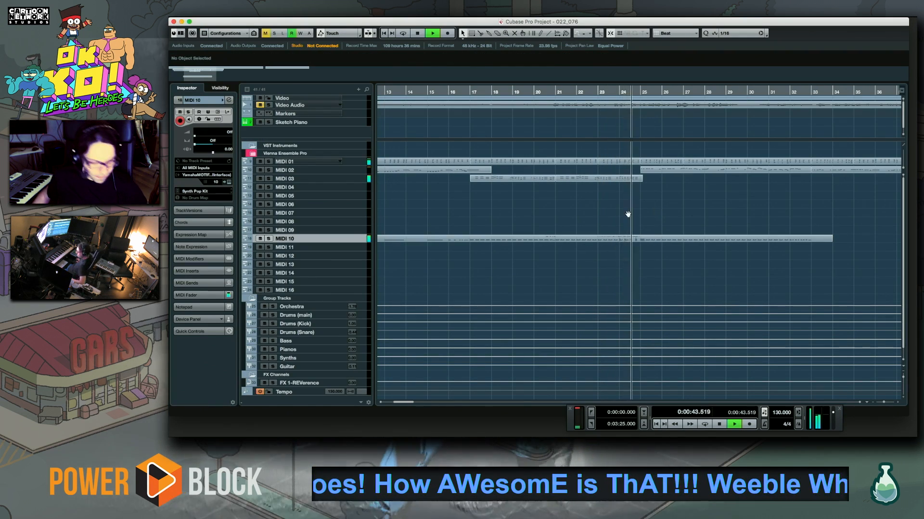
# Locate playback to bar 24, select the Short Sequence Bass track MIDI 04 and stop playback
pyautogui.scroll(-1, 629, 214)
pyautogui.hscroll(6, 626, 212)
pyautogui.hscroll(1, 586, 206)
pyautogui.scroll(1, 587, 207)
pyautogui.click(465, 93)
pyautogui.click(361, 179)
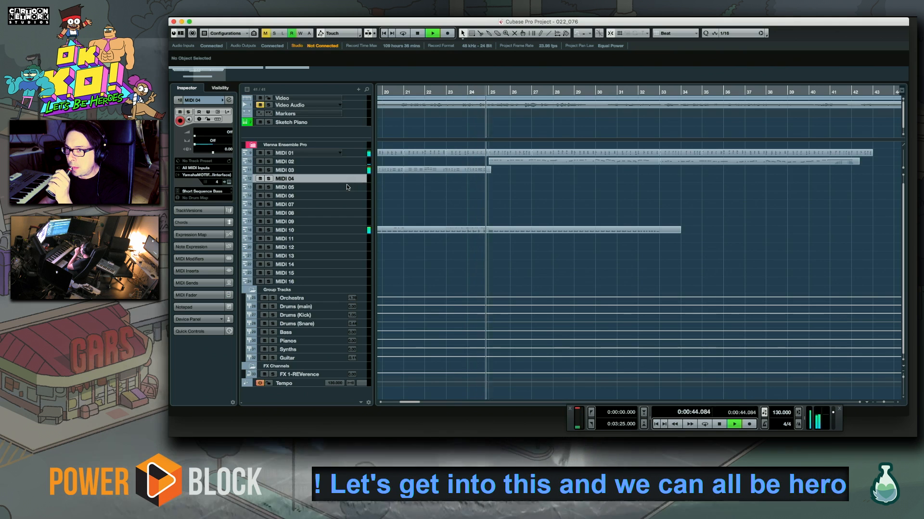
pyautogui.press('space')
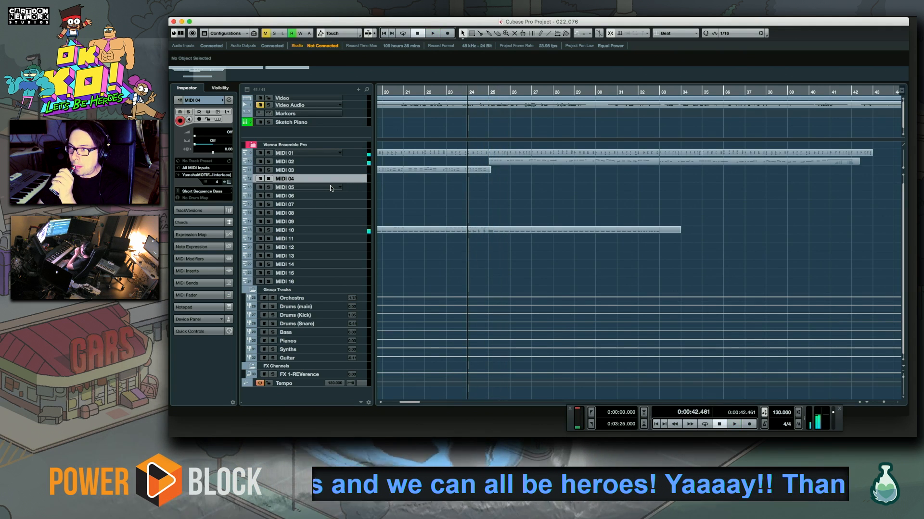
# Select track MIDI 05 and assign it the Slow PWM Brass program from the MOTIF XS PRE 5 bank
pyautogui.click(214, 191)
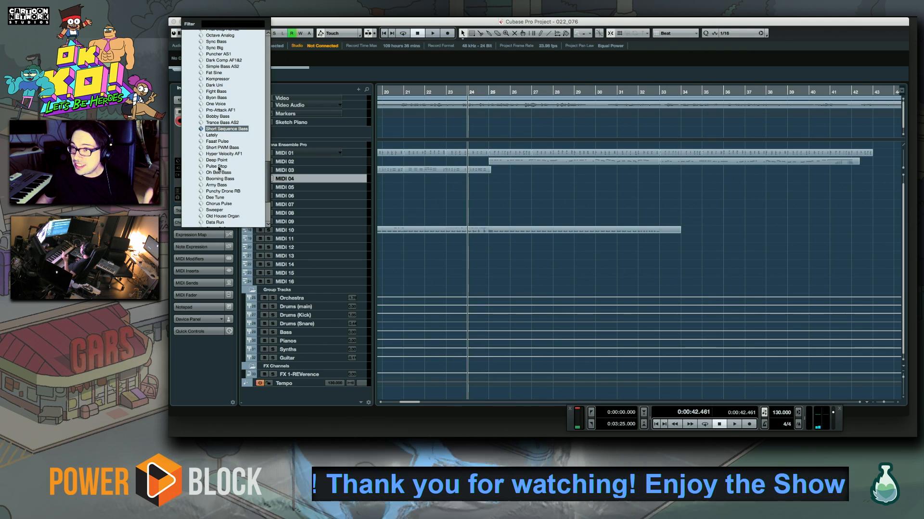
pyautogui.click(357, 173)
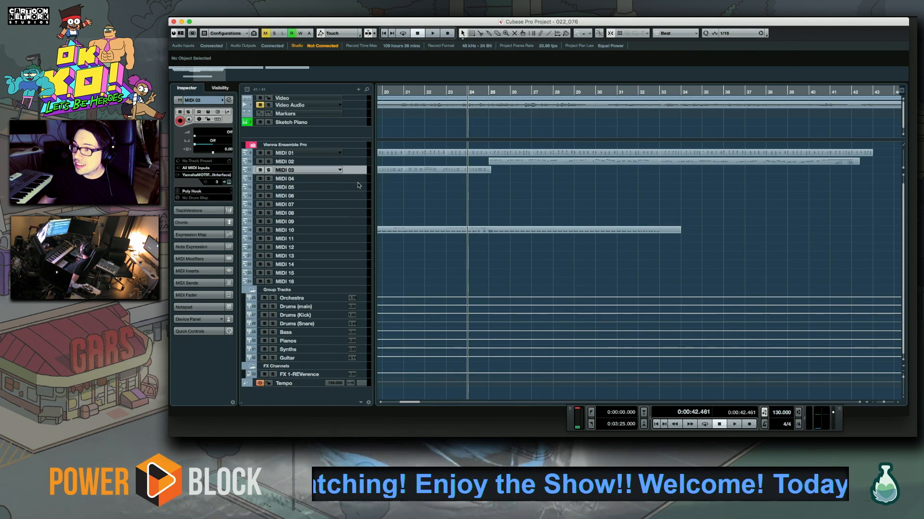
pyautogui.click(357, 185)
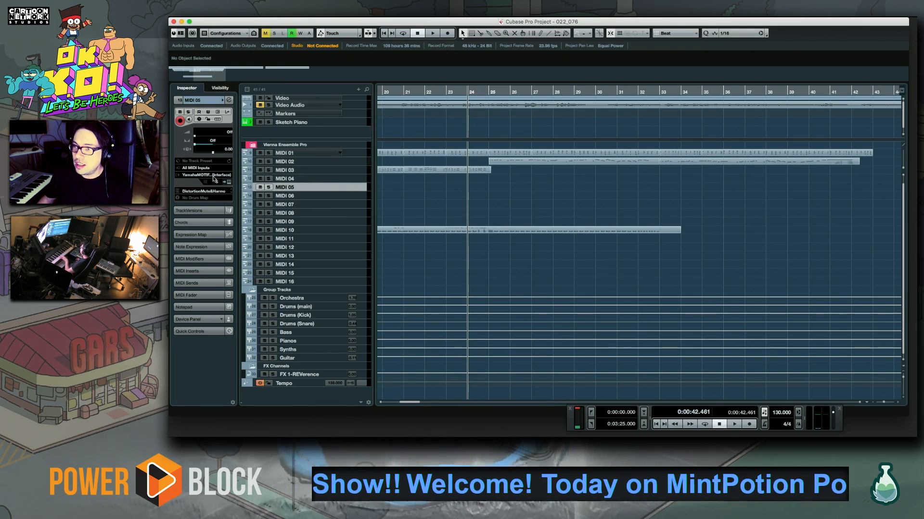
pyautogui.click(225, 194)
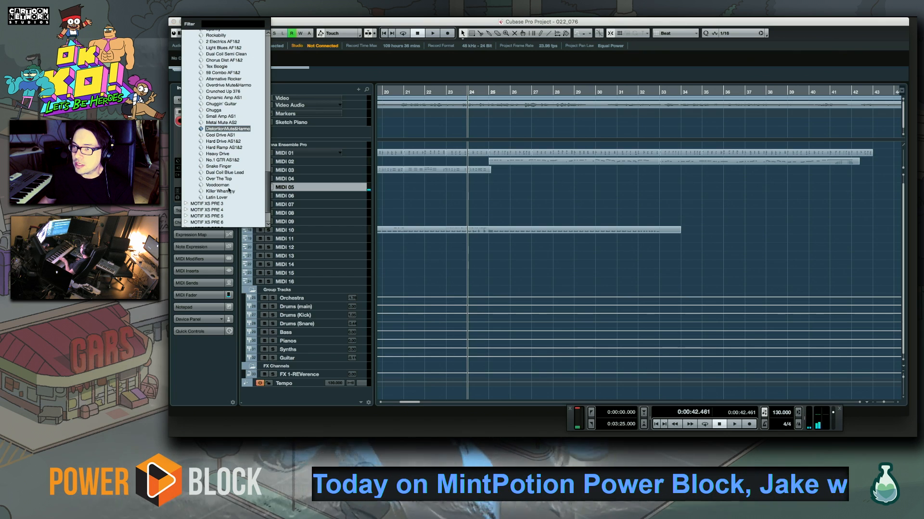
pyautogui.moveTo(266, 176); pyautogui.dragTo(270, 196)
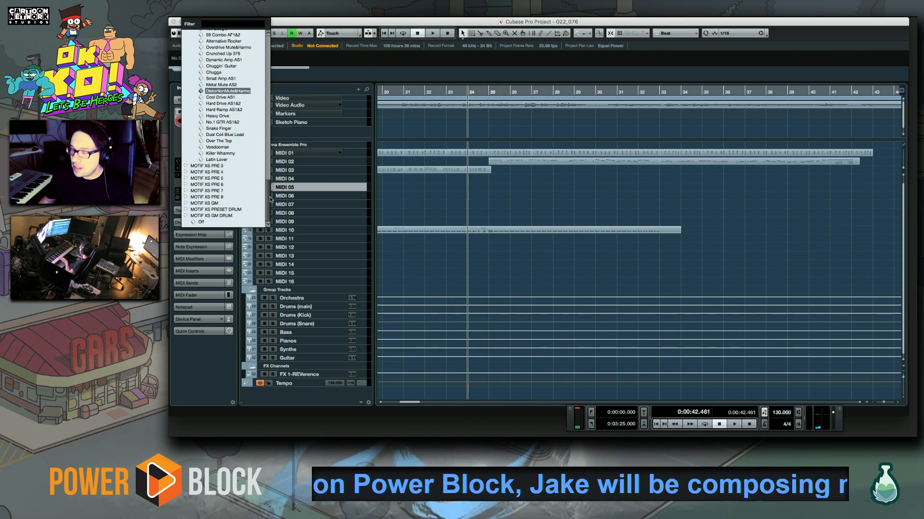
pyautogui.click(186, 179)
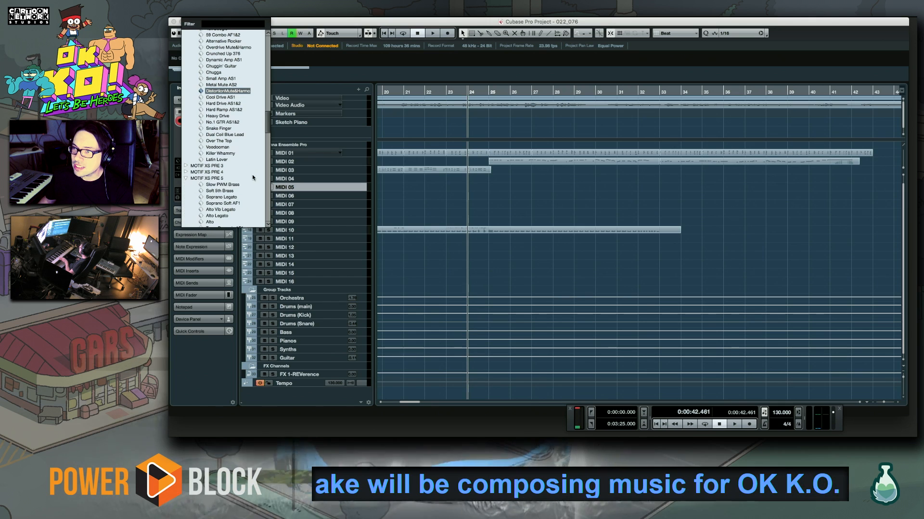
pyautogui.click(222, 185)
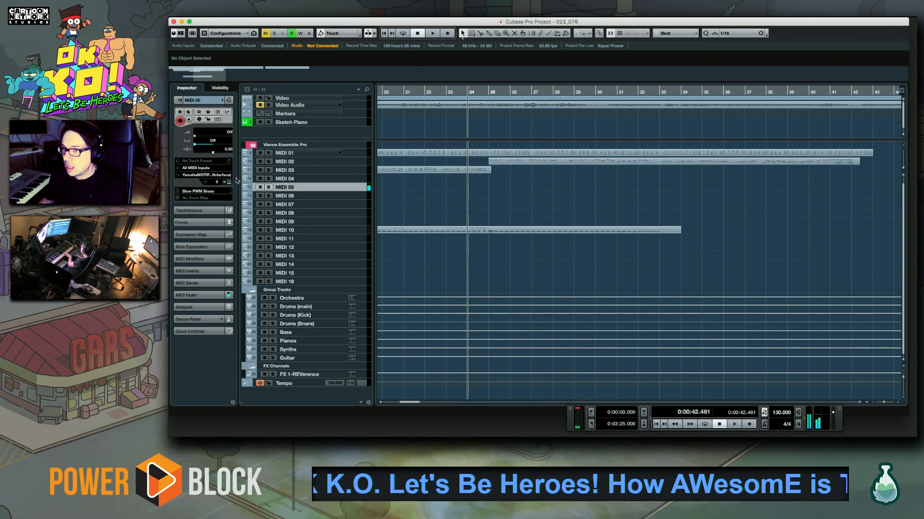
# Try the Soft 5th Brass and Soprano Legato programs on MIDI 05
pyautogui.click(195, 197)
pyautogui.click(201, 193)
pyautogui.click(201, 193)
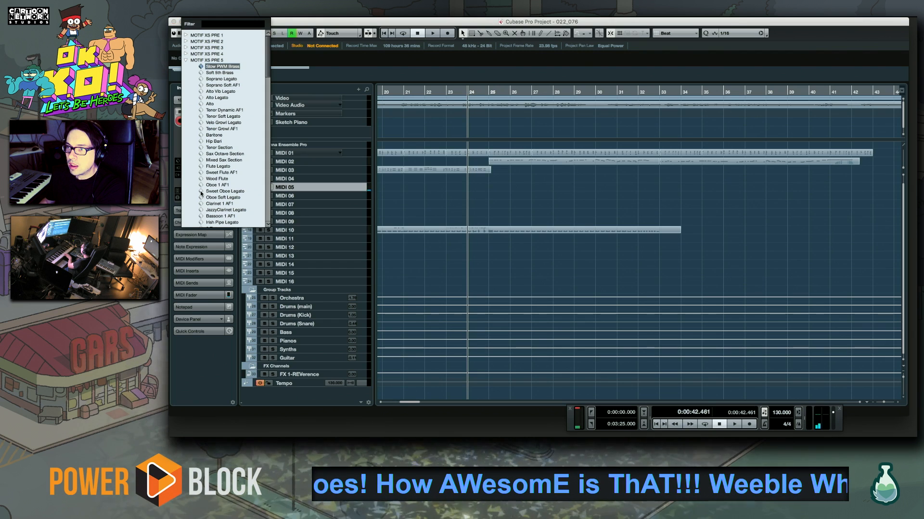
pyautogui.press('Down')
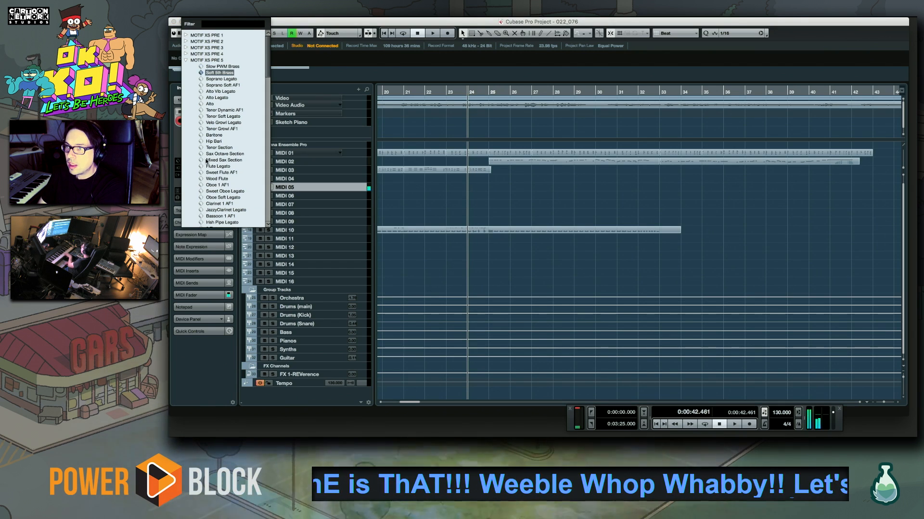
pyautogui.press('Down')
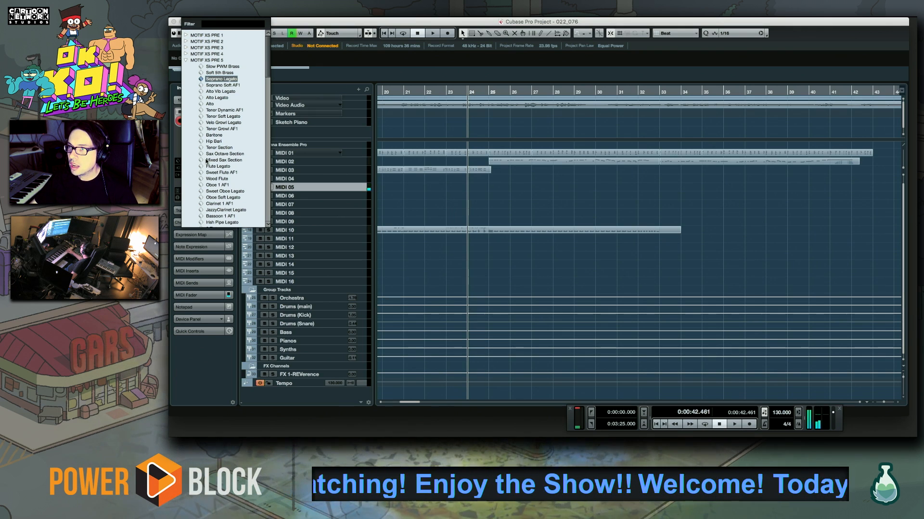
# Switch MIDI 05 to the Ob Soft program from the MOTIF XS PRE 4 bank
pyautogui.click(186, 60)
pyautogui.click(186, 55)
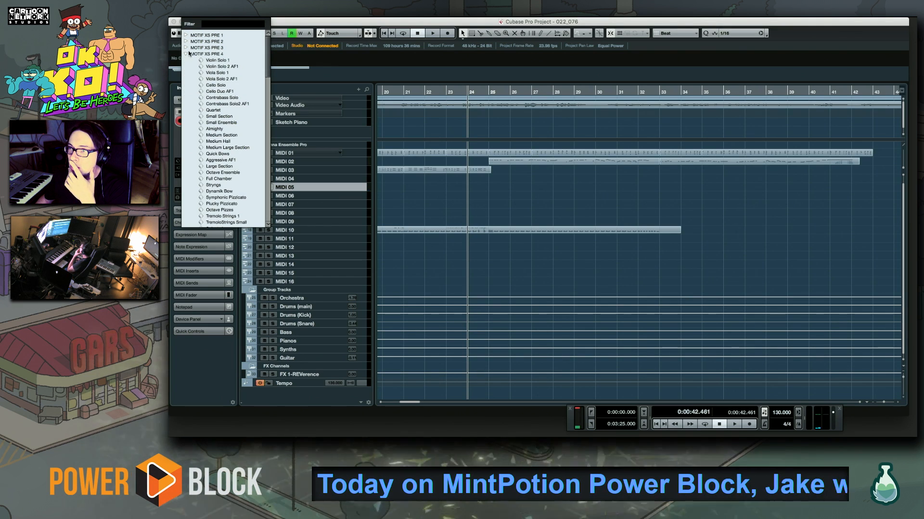
pyautogui.moveTo(267, 64); pyautogui.dragTo(275, 207)
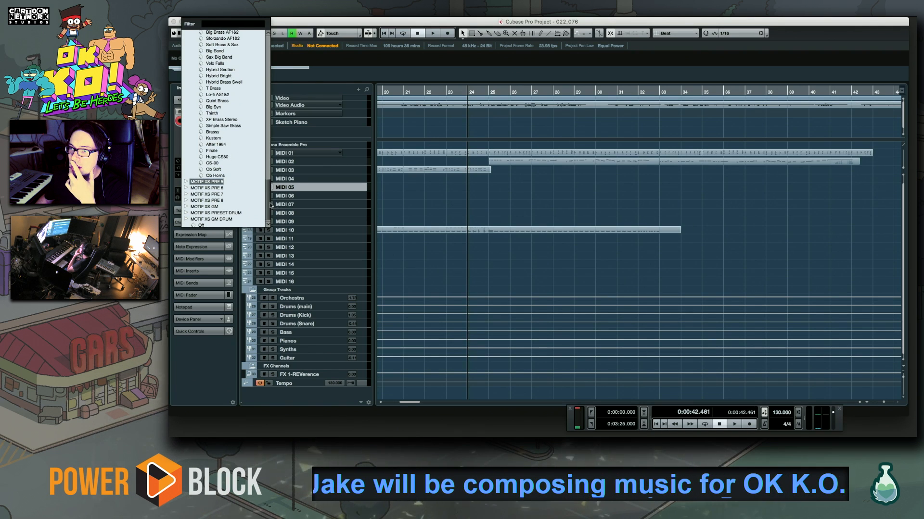
pyautogui.click(211, 169)
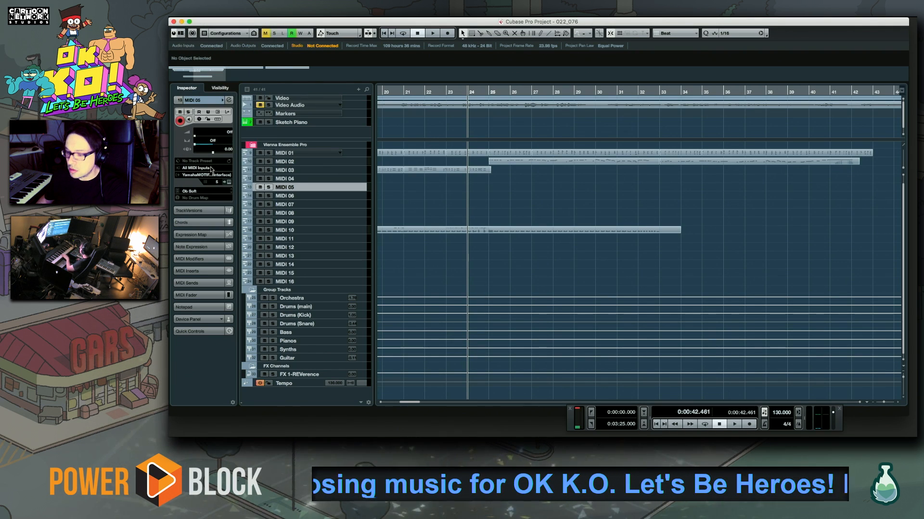
# Set MIDI 05 to Simple Saw Brass and audition it against the arrangement from bar 24
pyautogui.click(205, 191)
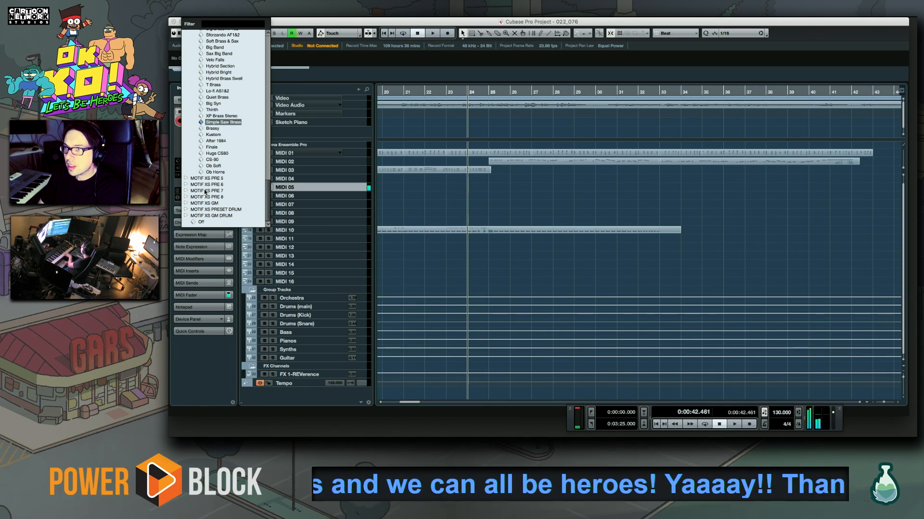
pyautogui.press('Return')
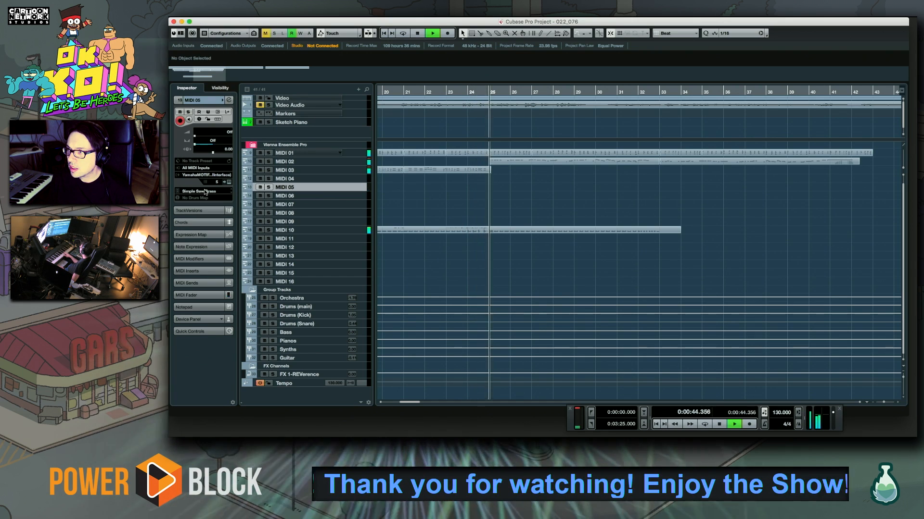
pyautogui.press('space')
pyautogui.press('space')
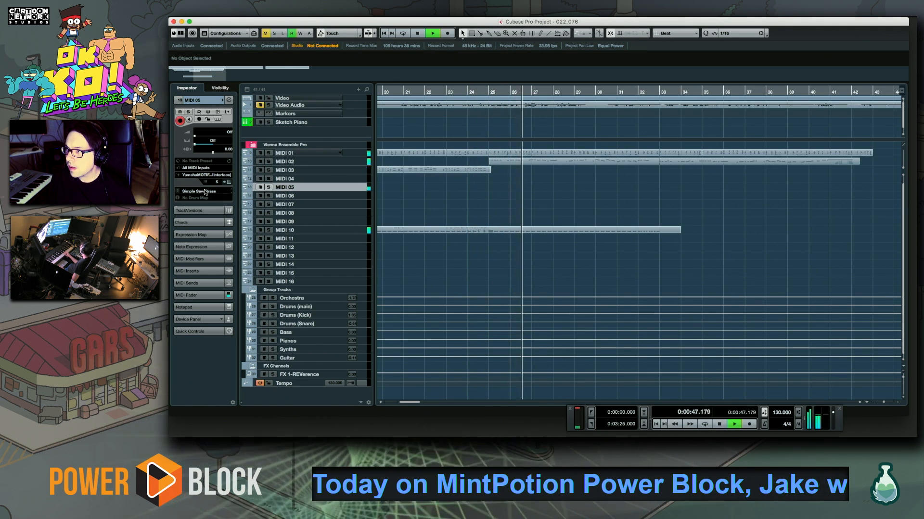
pyautogui.press('space')
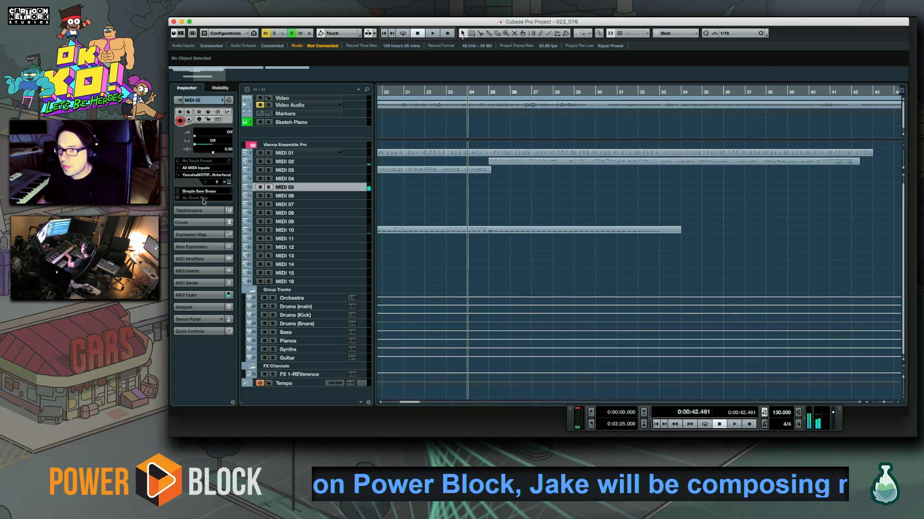
# Compare neighbouring synth brass programs for MIDI 05 and assign After 1984
pyautogui.click(197, 191)
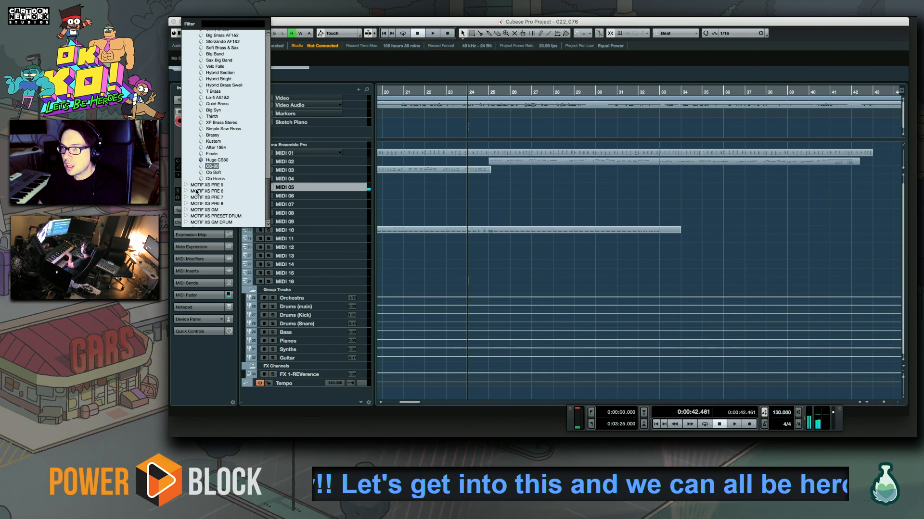
pyautogui.press('Up')
pyautogui.press('Up')
pyautogui.press('Up')
pyautogui.press('Up')
pyautogui.press('Up')
pyautogui.press('Up')
pyautogui.press('Up')
pyautogui.press('Down')
pyautogui.press('Down')
pyautogui.press('Return')
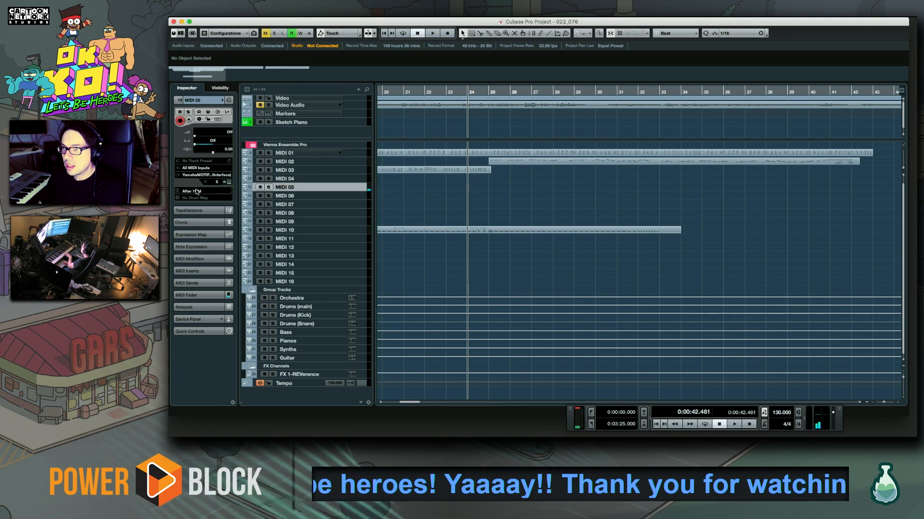
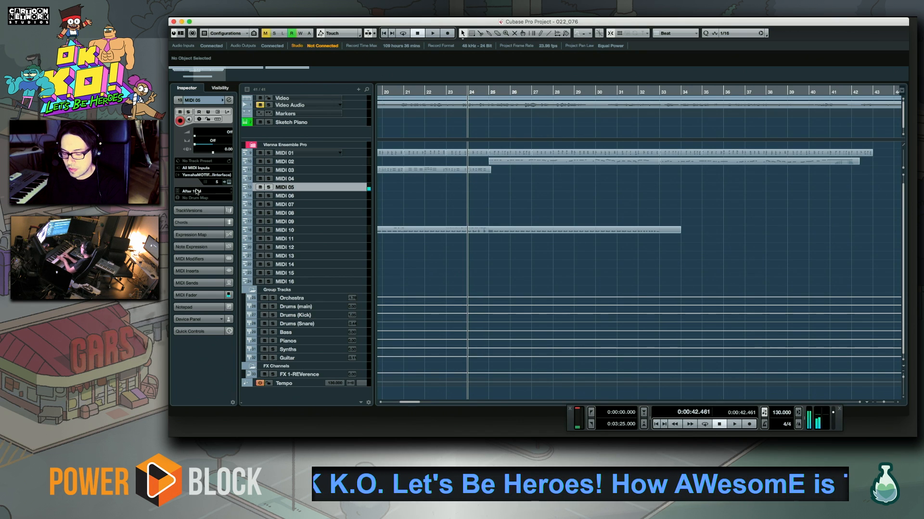
# Record a chord phrase onto MIDI 05 from bar 24 up to about bar 28 and play it back
pyautogui.press('KP_Multiply')
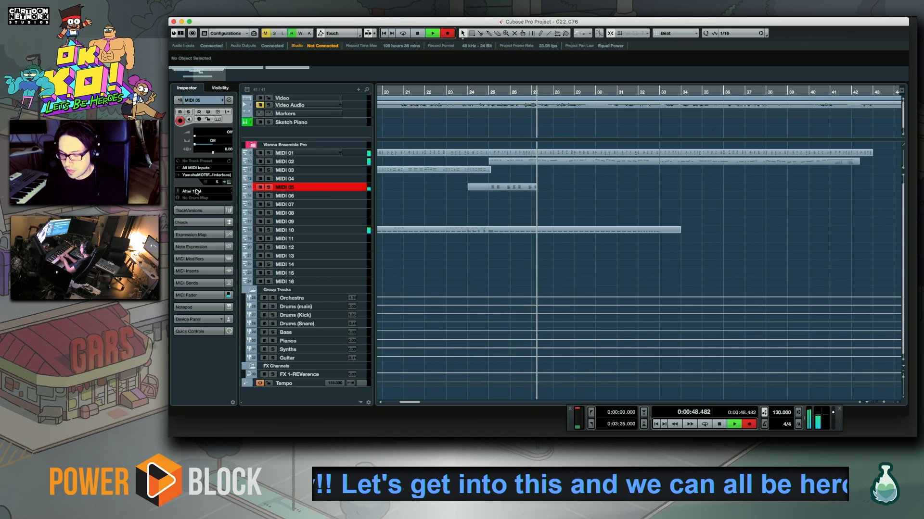
pyautogui.press('space')
pyautogui.press('space')
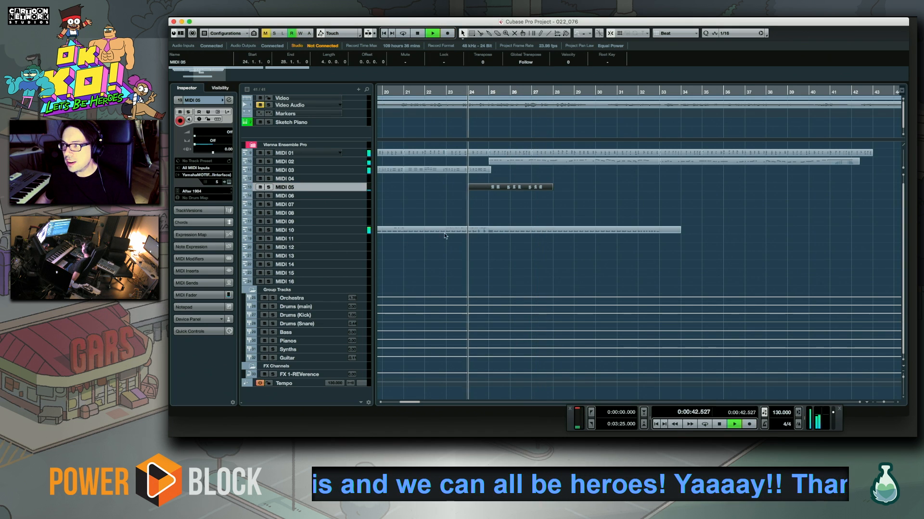
# Open the recorded MIDI 05 part in the Key Editor and audition its chords around bars 25 to 27
pyautogui.doubleClick(524, 188)
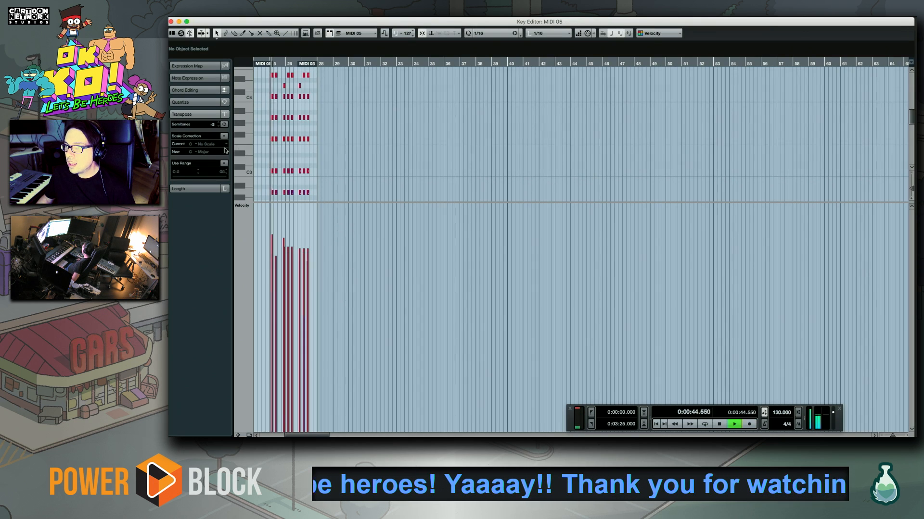
pyautogui.click(299, 162)
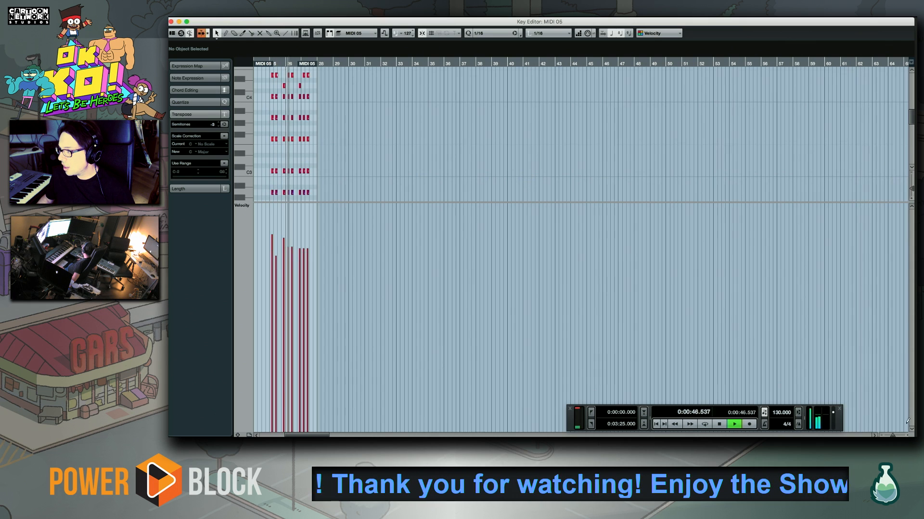
pyautogui.moveTo(892, 435); pyautogui.dragTo(894, 436)
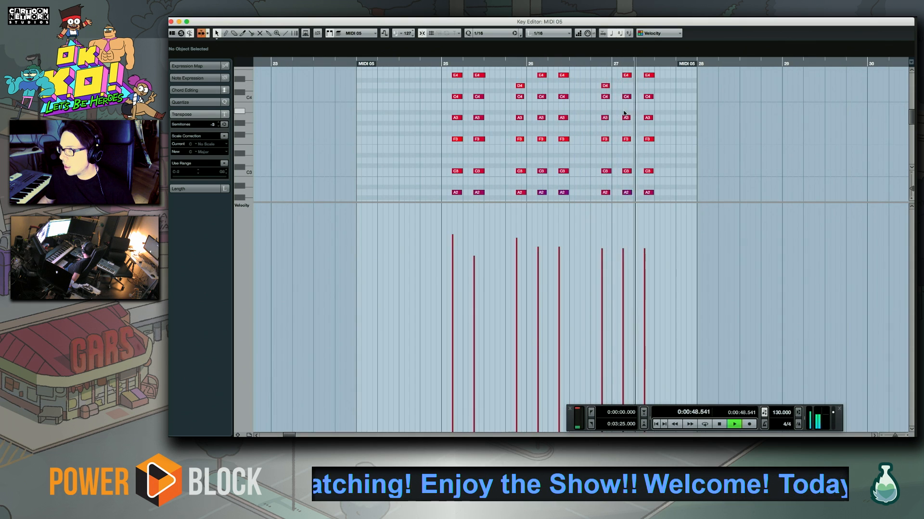
pyautogui.moveTo(625, 115); pyautogui.dragTo(496, 161)
pyautogui.click(478, 65)
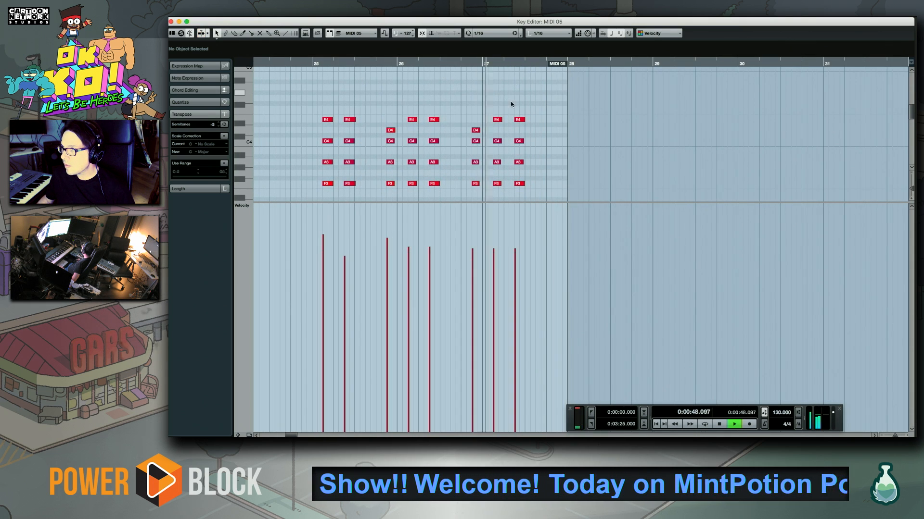
# Replace the phrase's last chord in bar 27 with a newly recorded chord built on G1, G2 and D3
pyautogui.press('space')
pyautogui.moveTo(516, 109); pyautogui.dragTo(523, 206)
pyautogui.press('Delete')
pyautogui.scroll(-5, 513, 154)
pyautogui.moveTo(496, 121); pyautogui.dragTo(500, 150)
pyautogui.press('Delete')
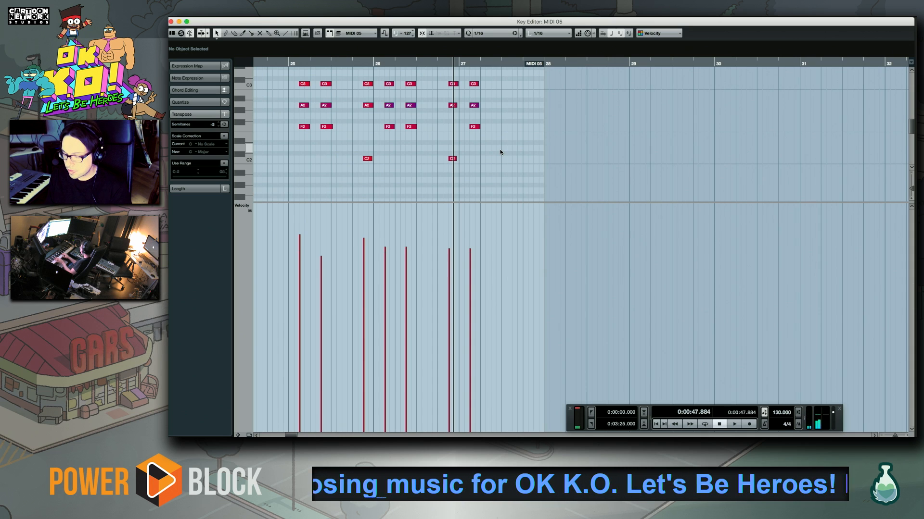
pyautogui.press('KP_Multiply')
pyautogui.press('space')
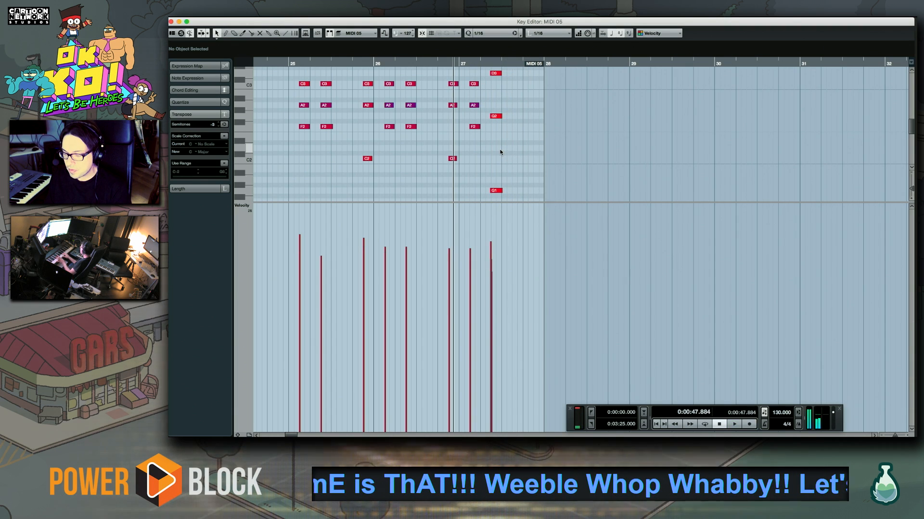
# Try a take that continues the phrase with chords over A1 in bar 28, and undo it
pyautogui.press('KP_Multiply')
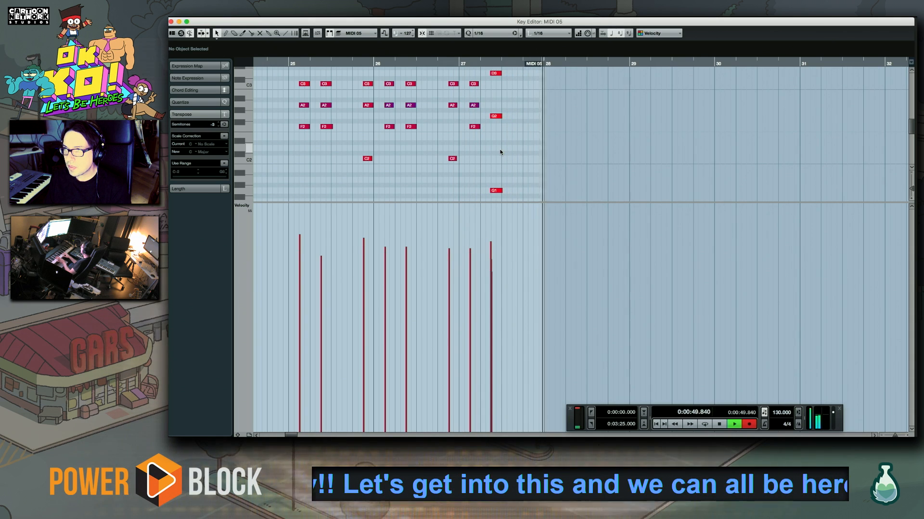
pyautogui.press('space')
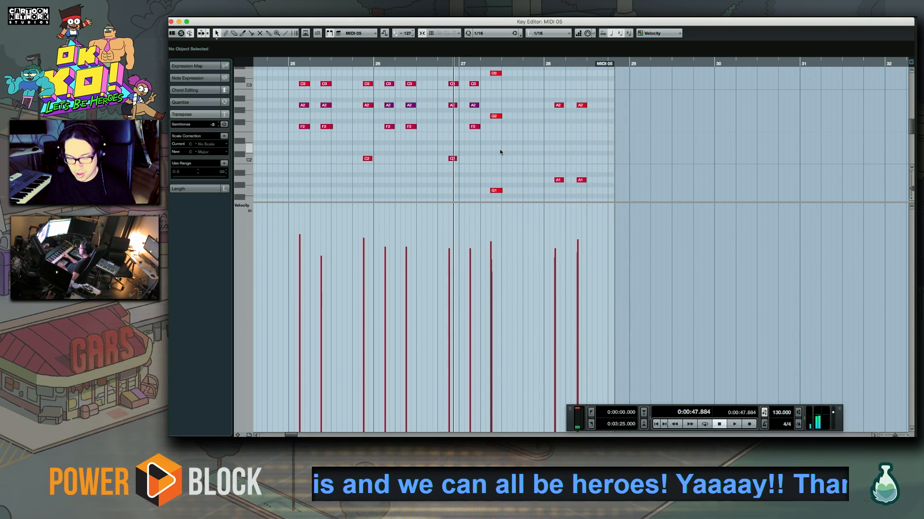
pyautogui.hotkey('ctrl', 'z')
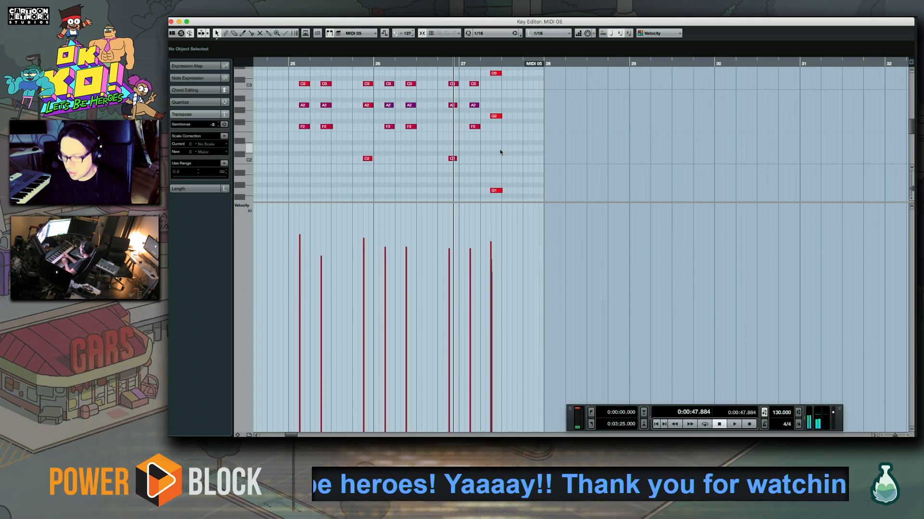
# Record the chord continuation in bar 28, quantize it and play back the result
pyautogui.press('KP_Multiply')
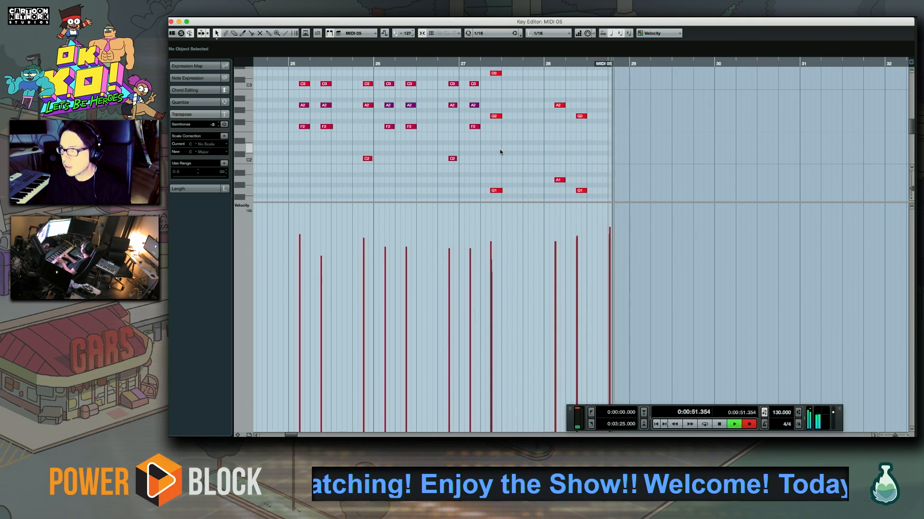
pyautogui.press('space')
pyautogui.press('q')
pyautogui.press('space')
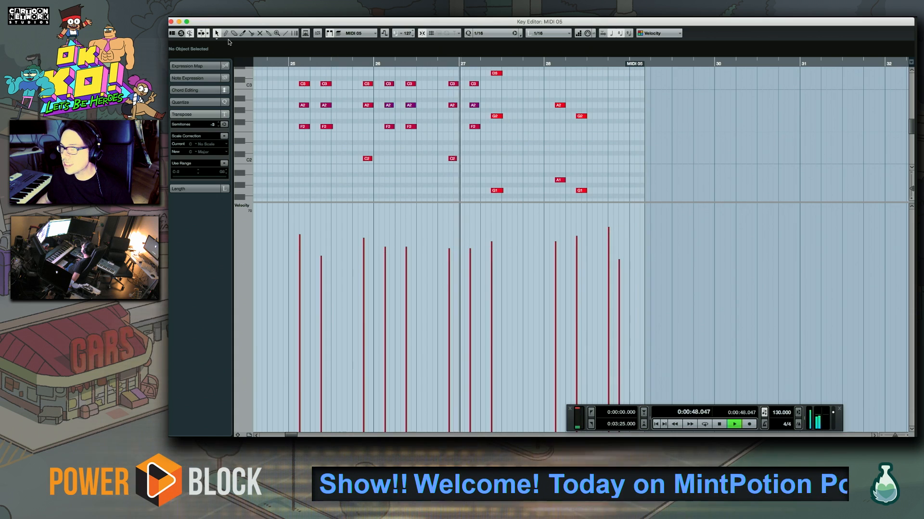
pyautogui.moveTo(556, 163); pyautogui.dragTo(384, 175)
pyautogui.moveTo(424, 121); pyautogui.dragTo(341, 149)
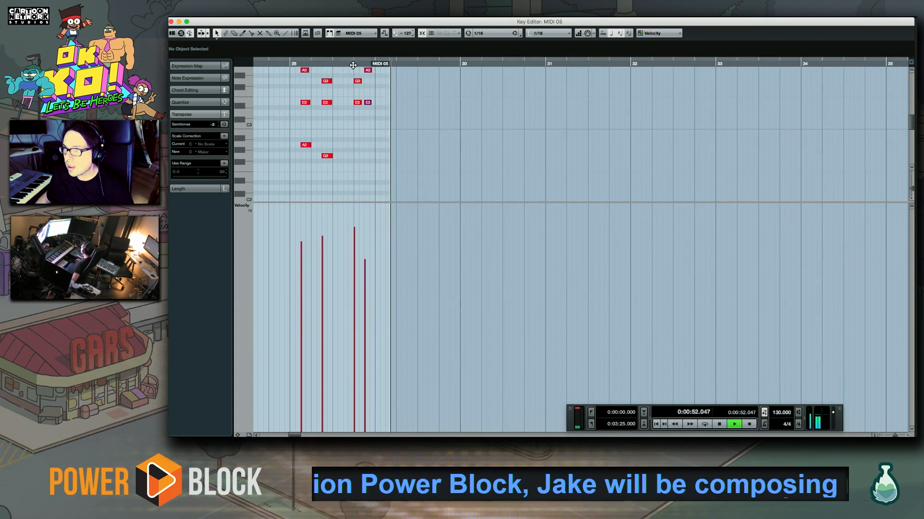
pyautogui.press('space')
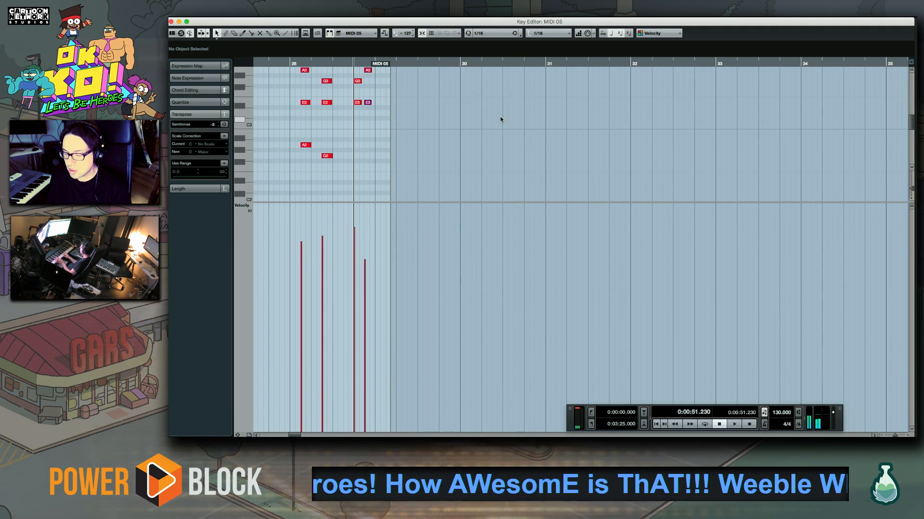
# Rehearse the transition out of bar 28 and try several takes of the bar 29 chords, undoing them
pyautogui.press('space')
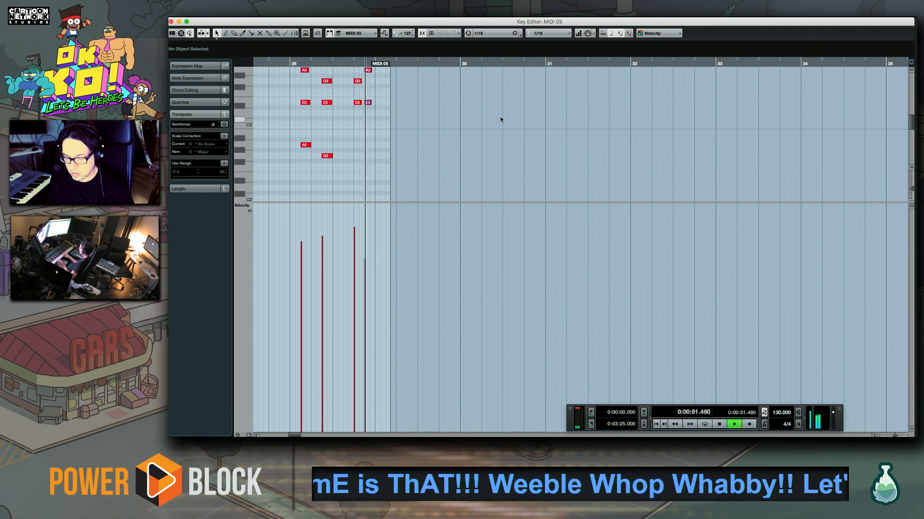
pyautogui.press('space')
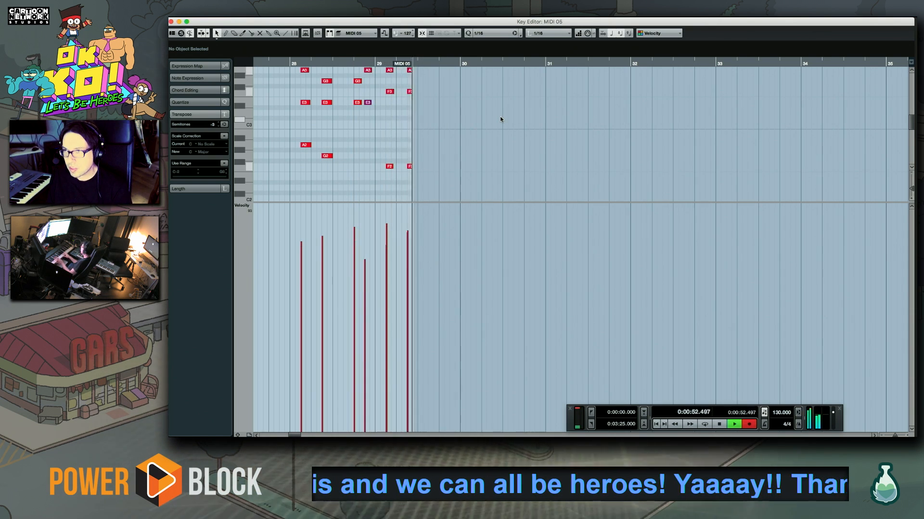
pyautogui.press('space')
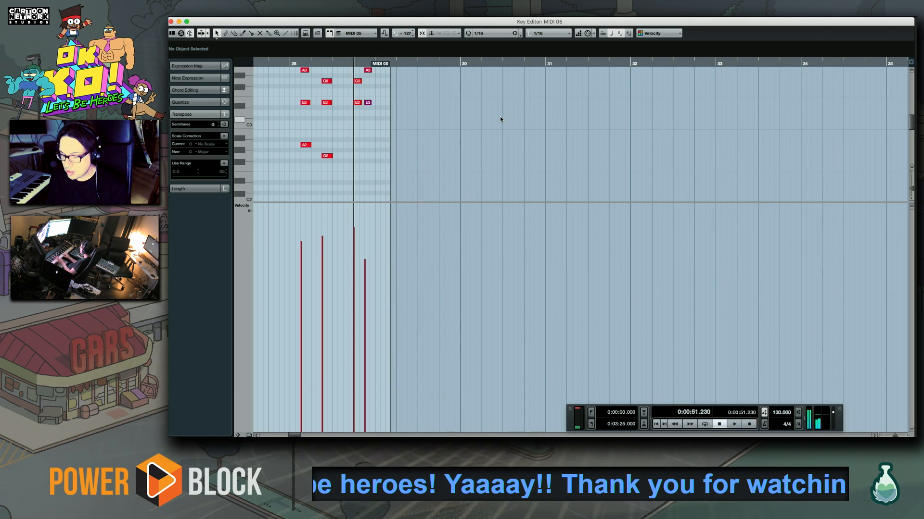
pyautogui.press('KP_Multiply')
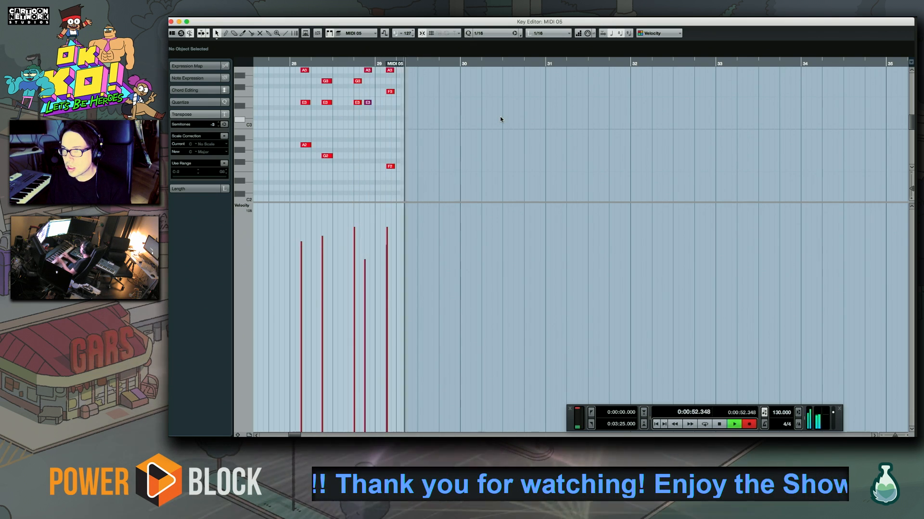
pyautogui.press('KP_Multiply')
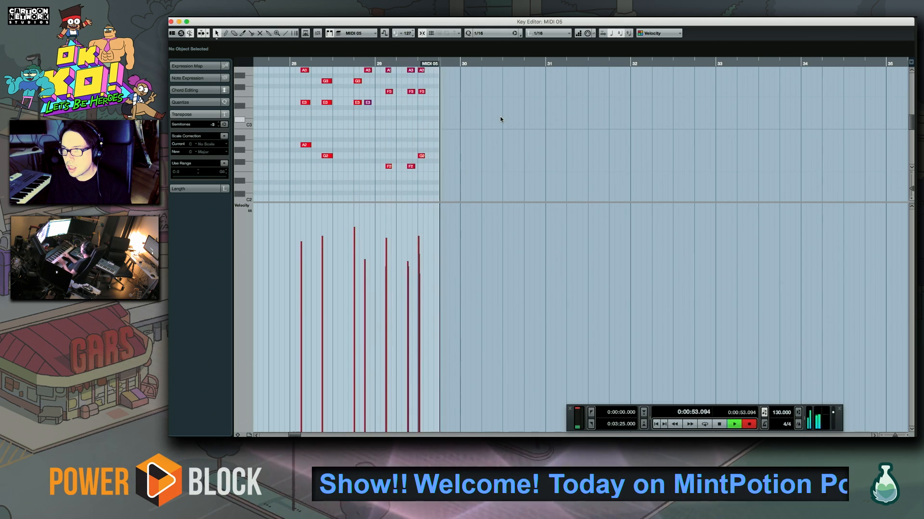
pyautogui.press('space')
pyautogui.press('super+z')
pyautogui.press('space')
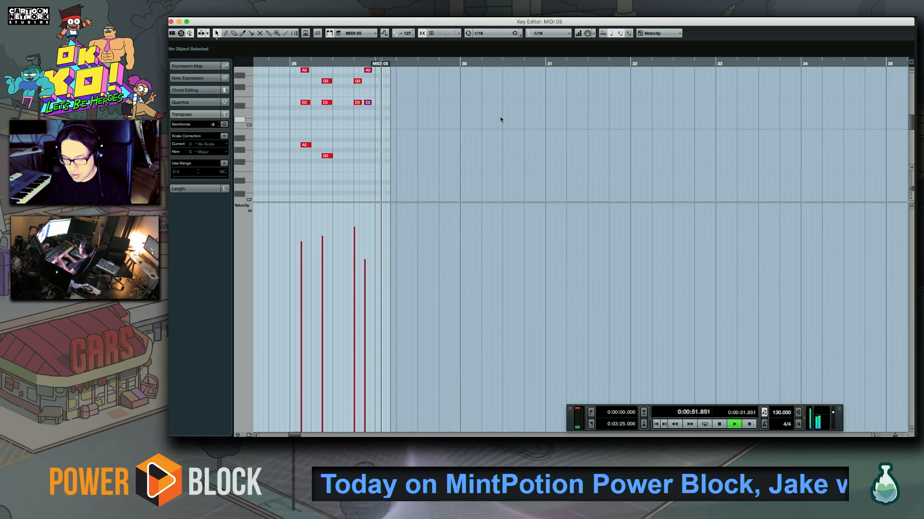
pyautogui.press('space')
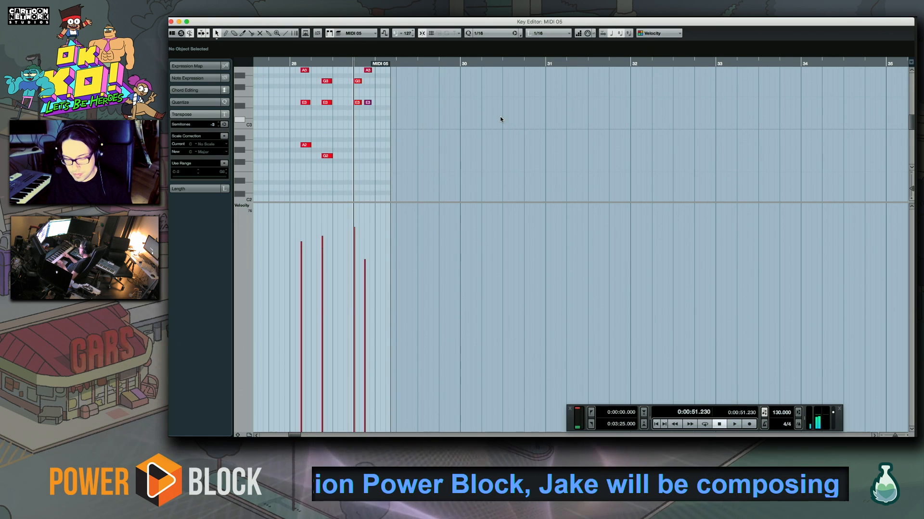
pyautogui.press('KP_Multiply')
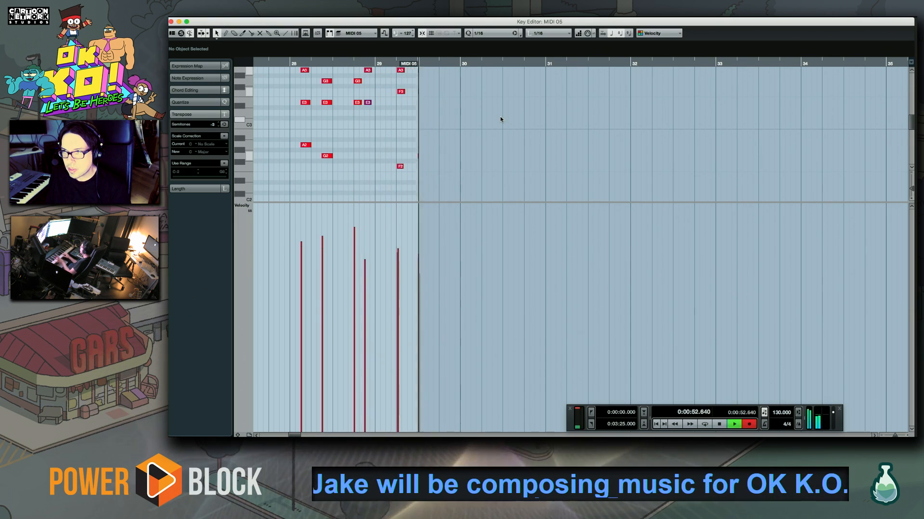
pyautogui.press('space')
pyautogui.press('super+z')
# Record two chords in bar 29 over F and G bass notes, quantize them and play them back
pyautogui.press('KP_Multiply')
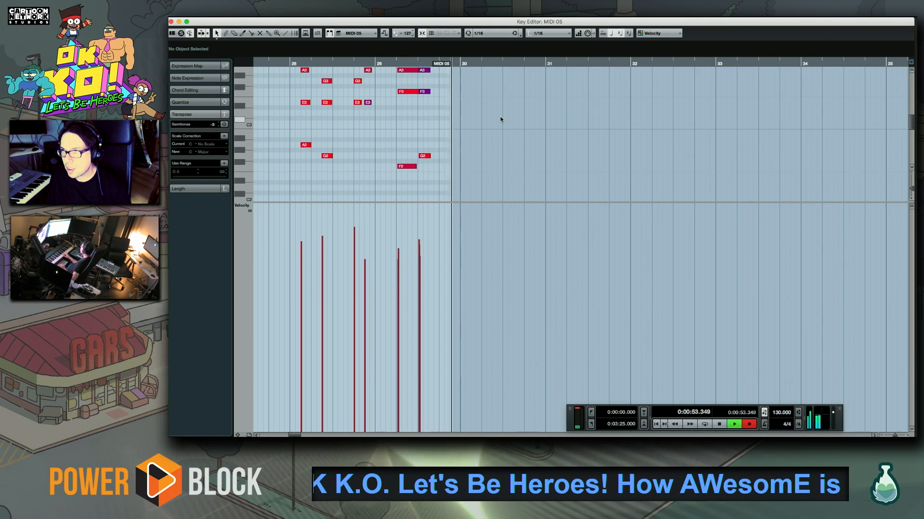
pyautogui.press('space')
pyautogui.moveTo(391, 181); pyautogui.dragTo(486, 35)
pyautogui.press('q')
pyautogui.click(417, 62)
pyautogui.moveTo(416, 62); pyautogui.dragTo(418, 62)
pyautogui.press('space')
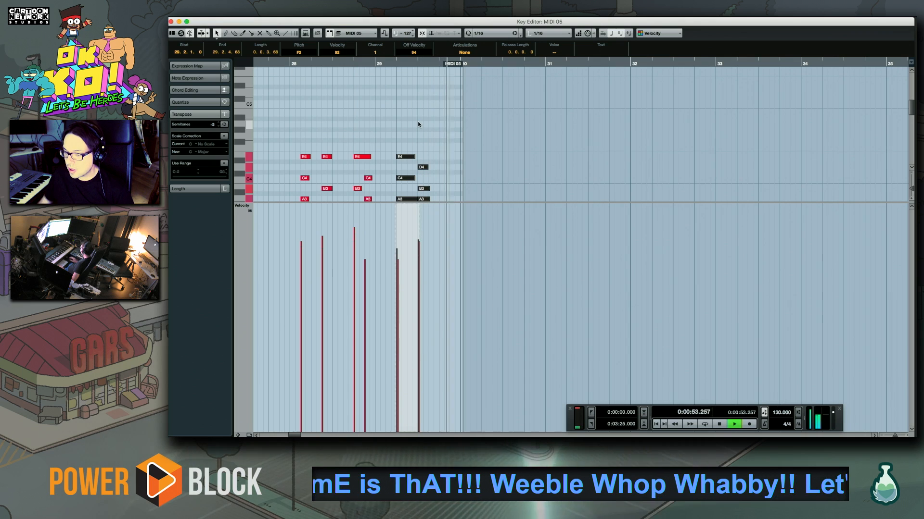
# Raise the B3 in the second chord of bar 29 to C4 and audition the change
pyautogui.press('space')
pyautogui.click(439, 178)
pyautogui.scroll(-5, 435, 180)
pyautogui.click(429, 129)
pyautogui.moveTo(427, 120); pyautogui.dragTo(428, 109)
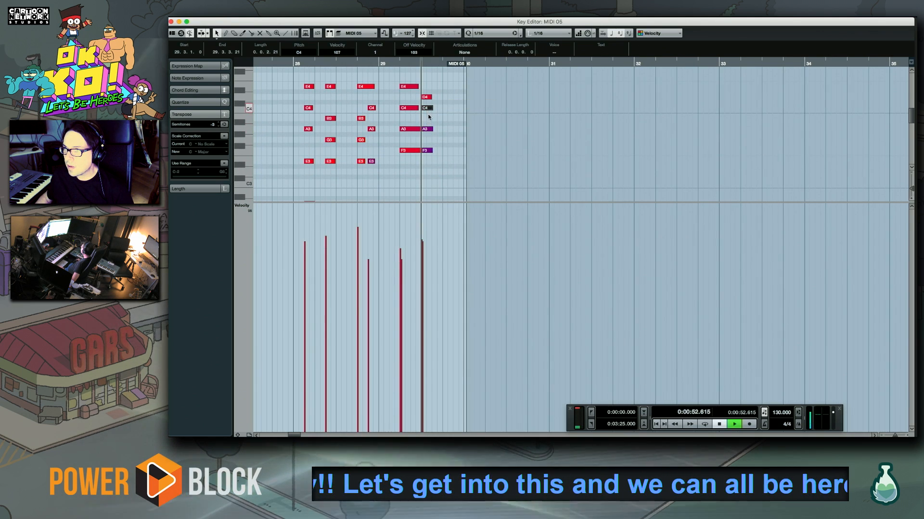
pyautogui.press('space')
pyautogui.press('space')
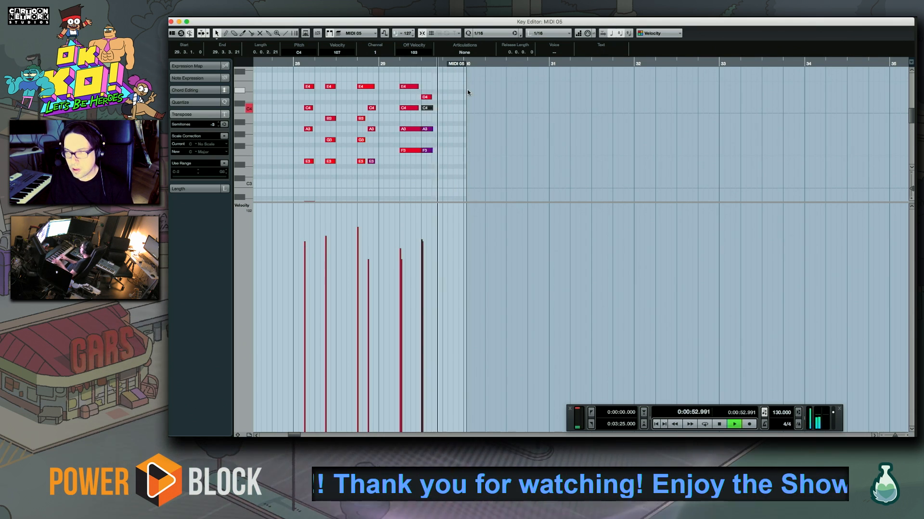
# Record three chords in bar 30 of MIDI 05, select their notes and play the passage back
pyautogui.press('space')
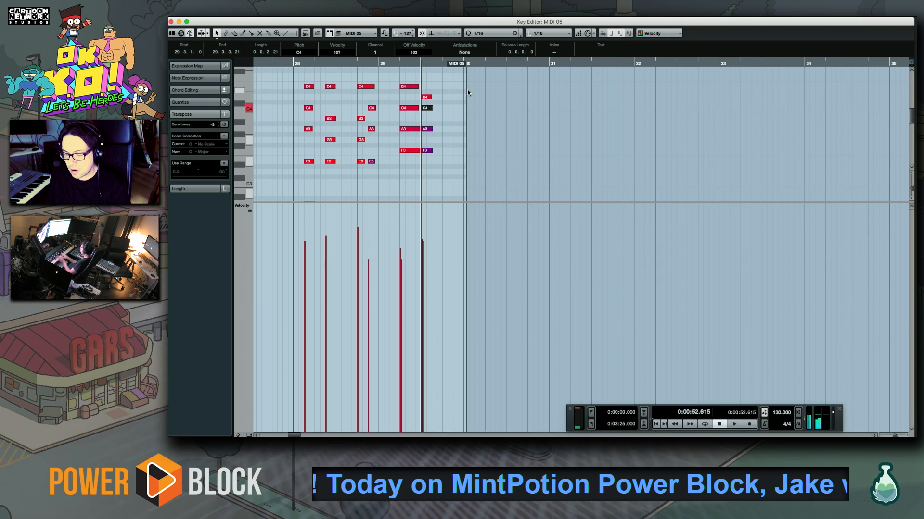
pyautogui.press('KP_Multiply')
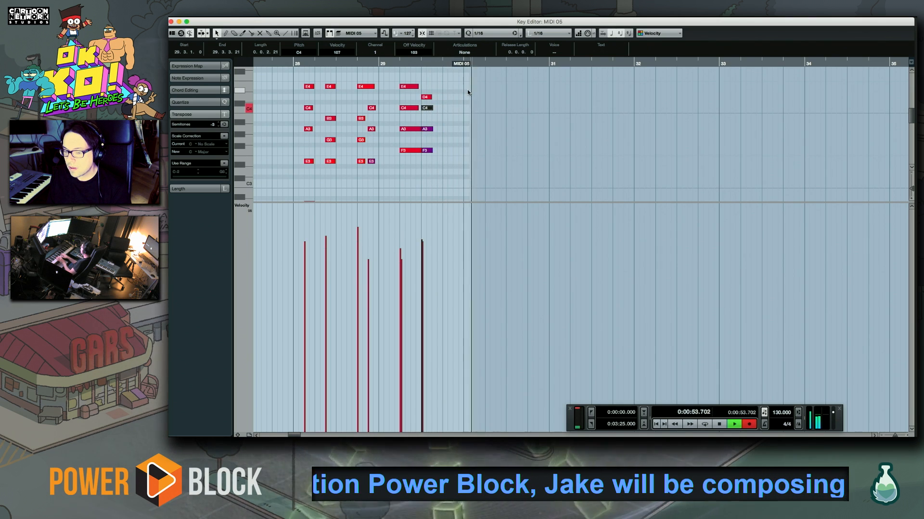
pyautogui.press('space')
pyautogui.moveTo(489, 126); pyautogui.dragTo(549, 197)
pyautogui.hscroll(3, 535, 131)
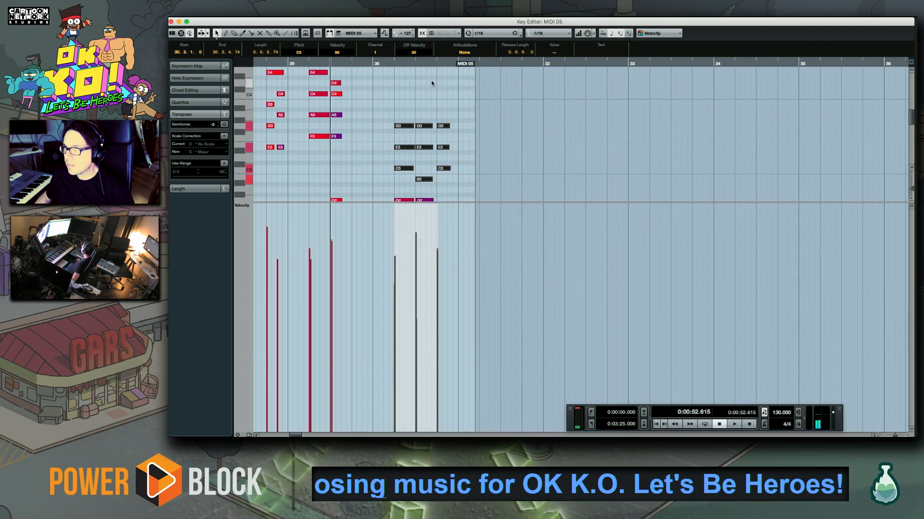
pyautogui.scroll(-3, 421, 97)
pyautogui.moveTo(390, 146); pyautogui.dragTo(508, 230)
pyautogui.press('space')
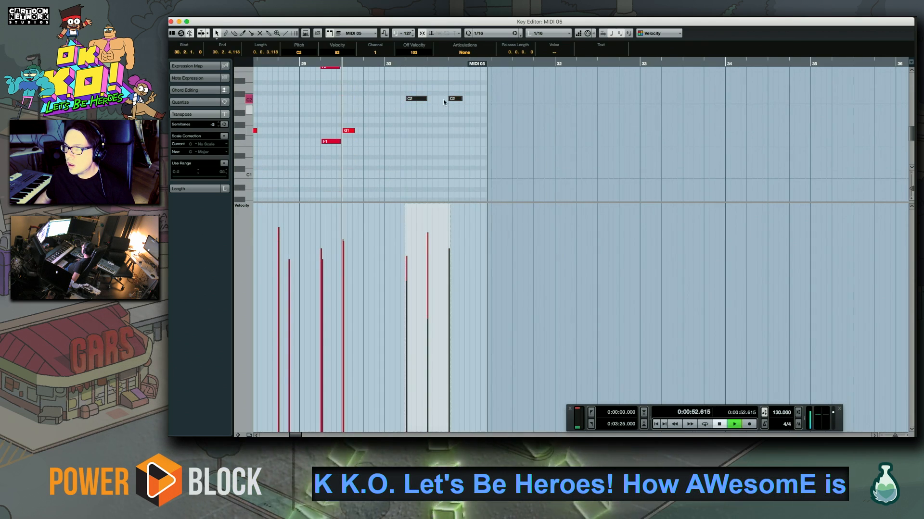
# Record two chords over F1 on the first two beats of bar 31 of MIDI 05 and play them back
pyautogui.click(448, 142)
pyautogui.scroll(1, 454, 140)
pyautogui.hscroll(3, 453, 140)
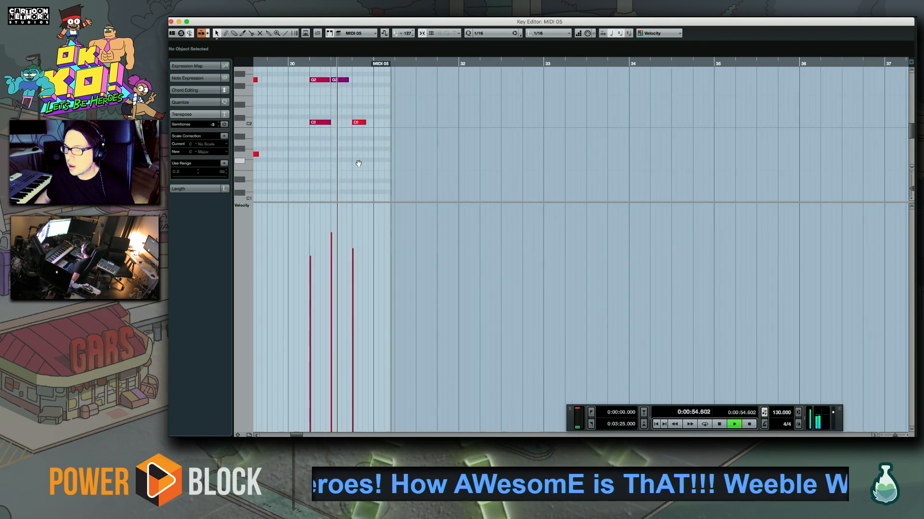
pyautogui.click(346, 64)
pyautogui.press('space')
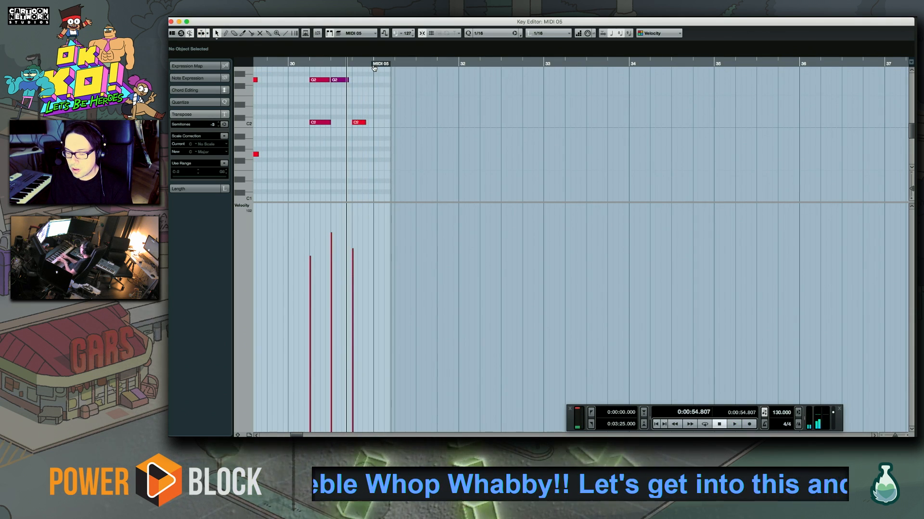
pyautogui.press('space')
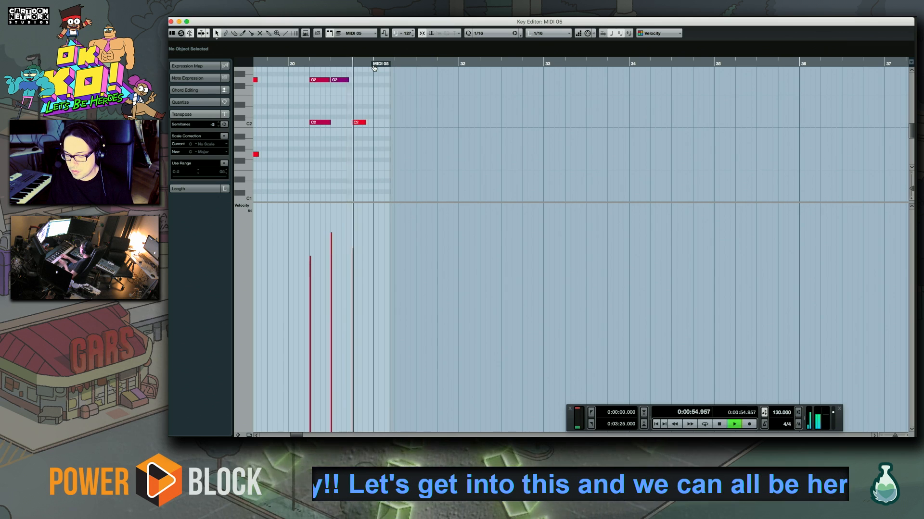
pyautogui.press('space')
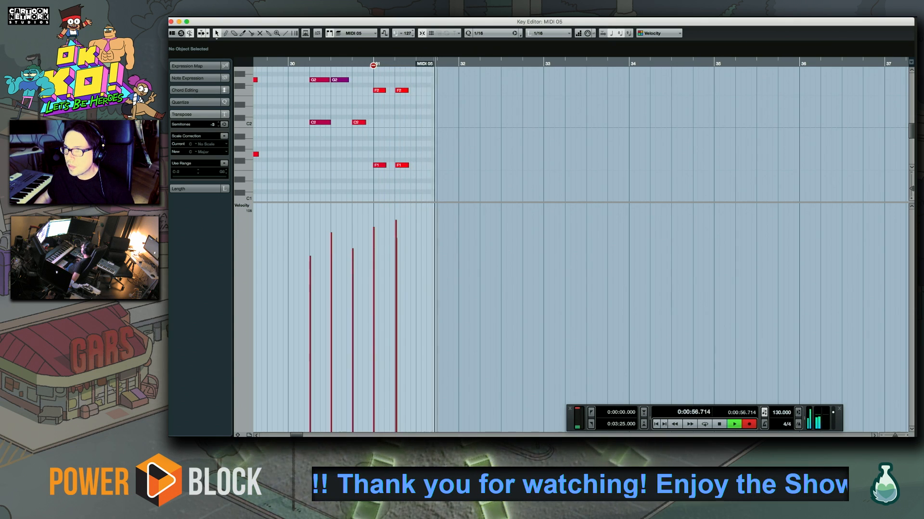
pyautogui.press('space')
pyautogui.scroll(-2, 370, 125)
pyautogui.press('space')
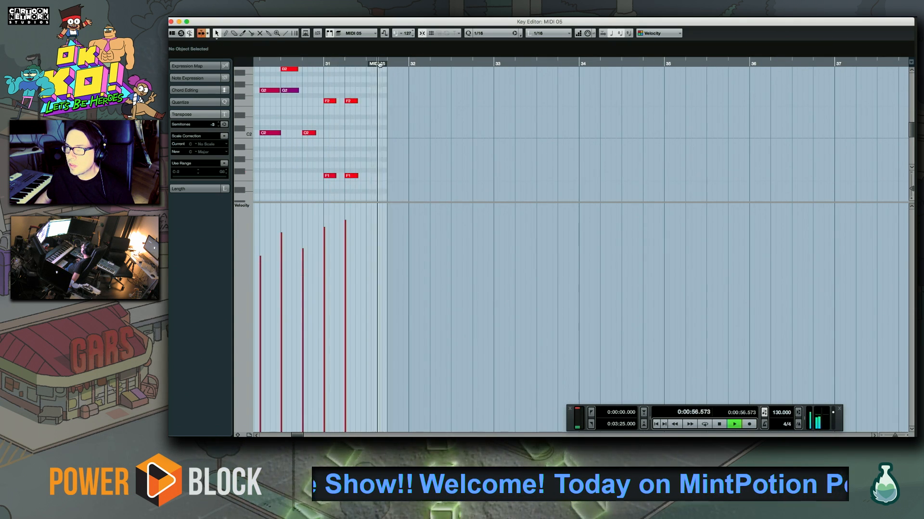
pyautogui.press('space')
# Record a four-note pickup run rising through C4 and D4 to E4 in the second half of bar 31
pyautogui.click(364, 63)
pyautogui.press('space')
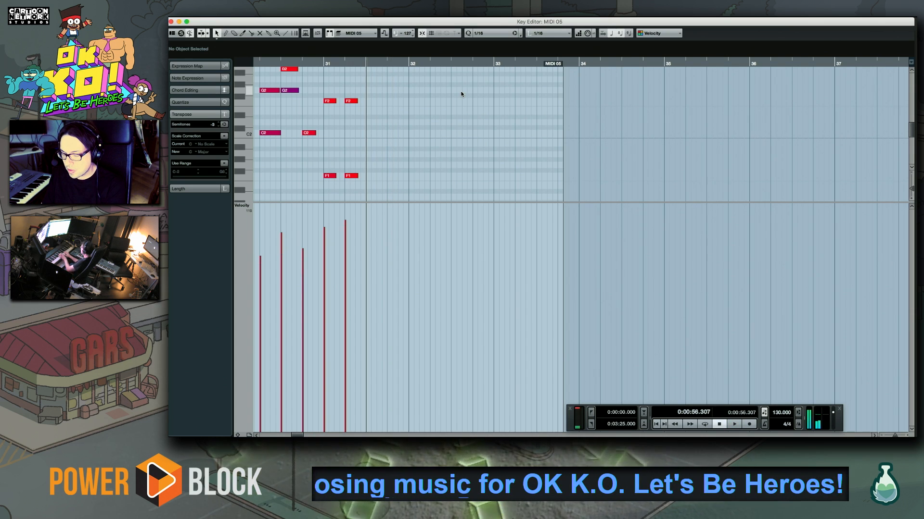
pyautogui.press('space')
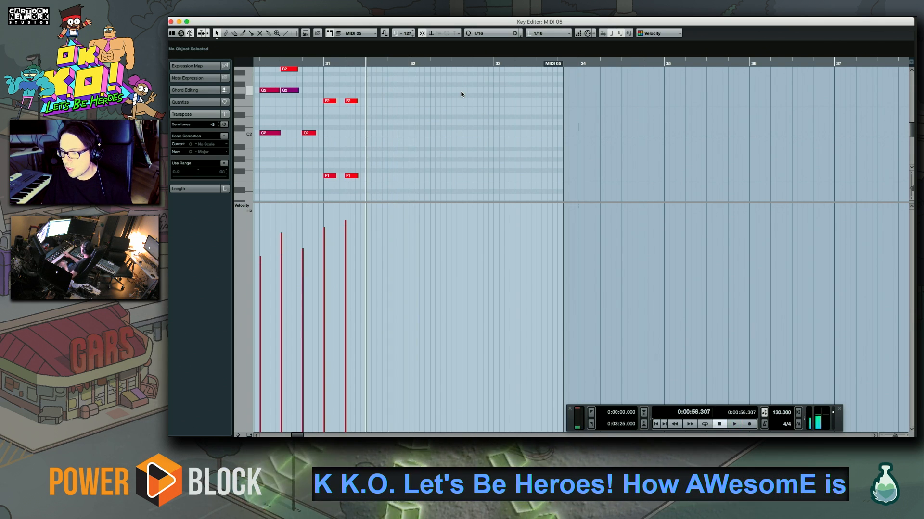
pyautogui.press('space')
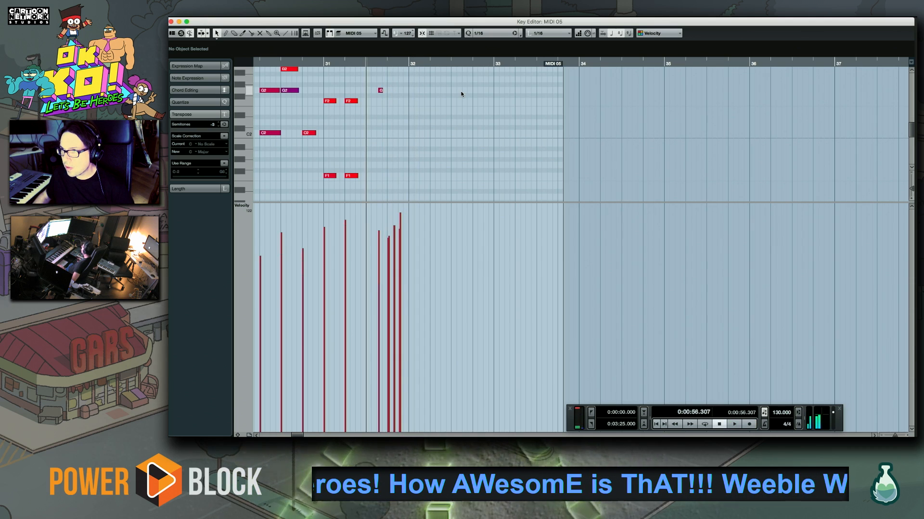
# Quantize the pickup run at the end of bar 31 and play it back
pyautogui.scroll(5, 451, 108)
pyautogui.hscroll(2, 415, 188)
pyautogui.moveTo(339, 172); pyautogui.dragTo(387, 73)
pyautogui.press('q')
pyautogui.press('space')
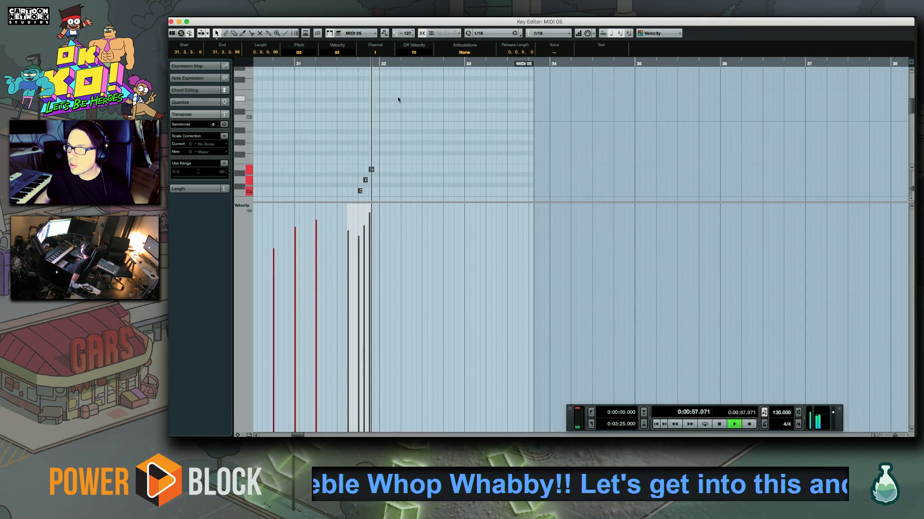
pyautogui.press('space')
# Try a take of three chords with C4 and E4 or D4 on top in bar 32, and undo it
pyautogui.press('space')
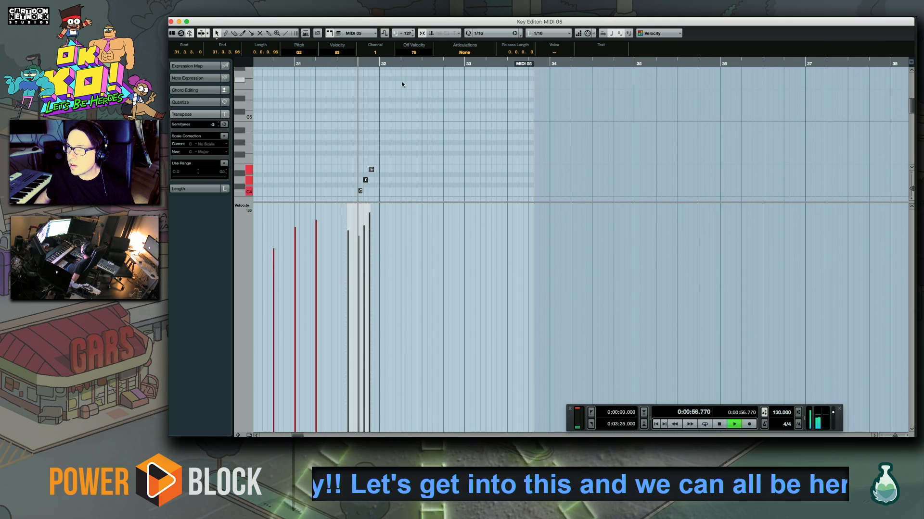
pyautogui.press('space')
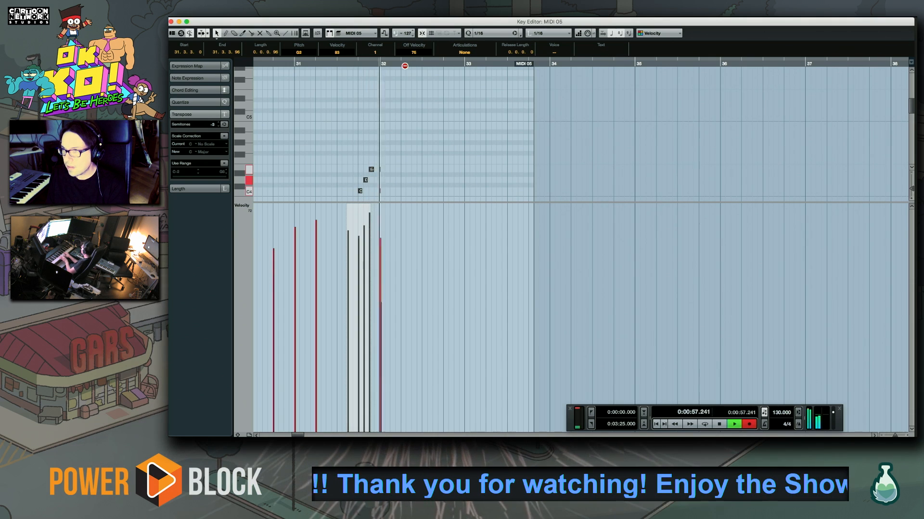
pyautogui.press('space')
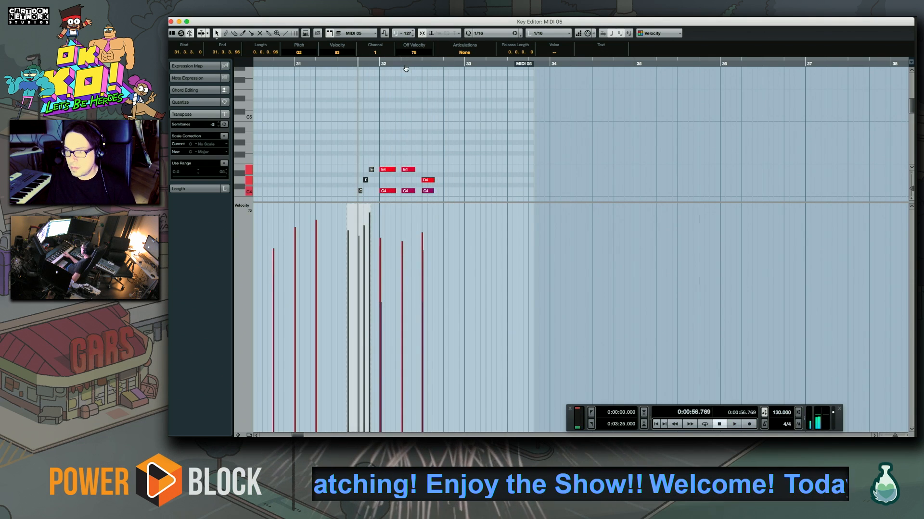
pyautogui.press('super+z')
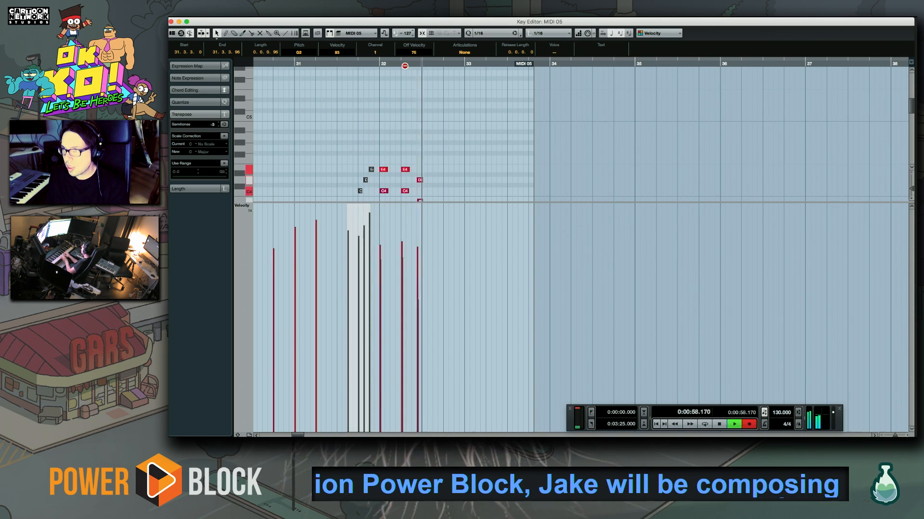
# Record six syncopated chords in bar 32 of MIDI 05, select their notes and play the passage back
pyautogui.press('space')
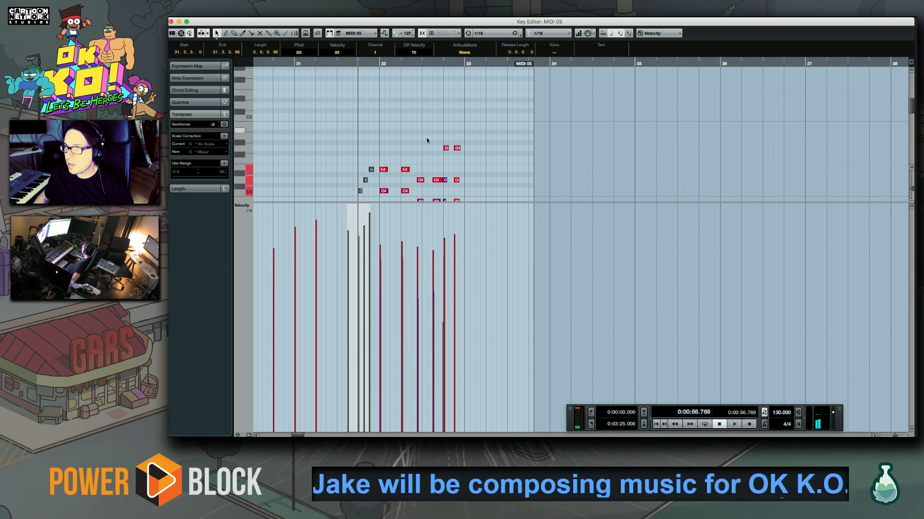
pyautogui.scroll(-3, 435, 128)
pyautogui.moveTo(407, 88); pyautogui.dragTo(455, 79)
pyautogui.press('space')
pyautogui.moveTo(362, 120); pyautogui.dragTo(485, 176)
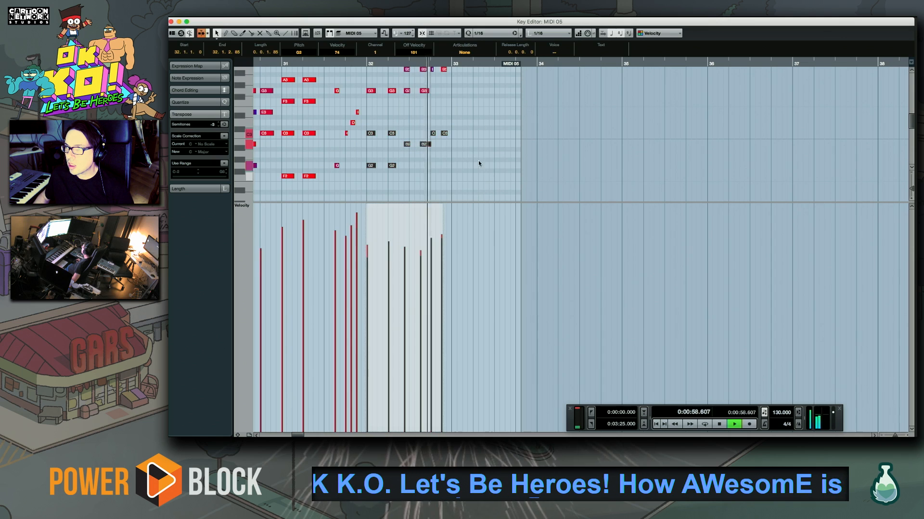
pyautogui.press('space')
pyautogui.click(429, 73)
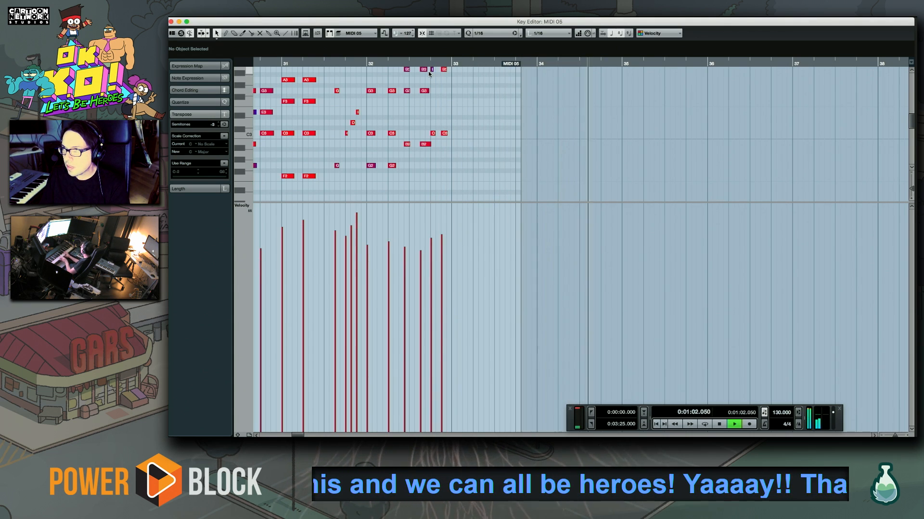
# Record a repeating F2, C3, G3, A3 chord pattern through bars 33 and 34 into bar 35 and play it back
pyautogui.press('space')
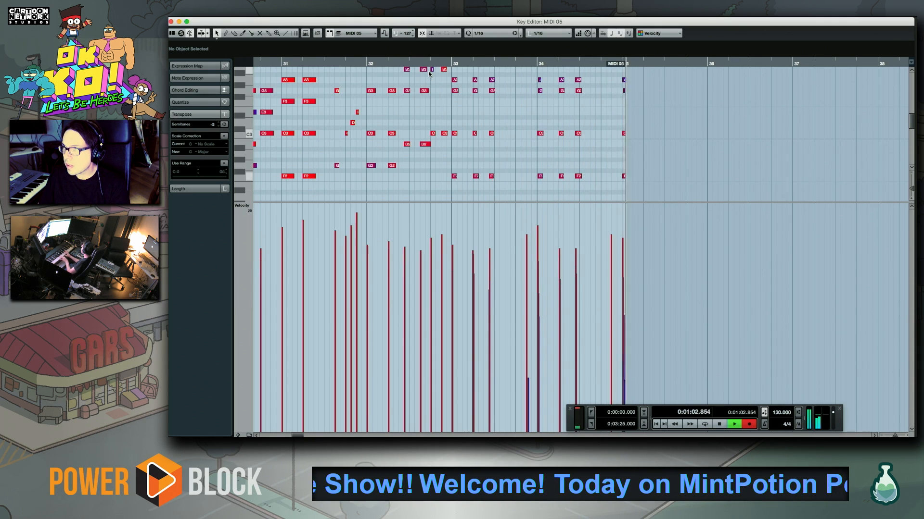
pyautogui.press('space')
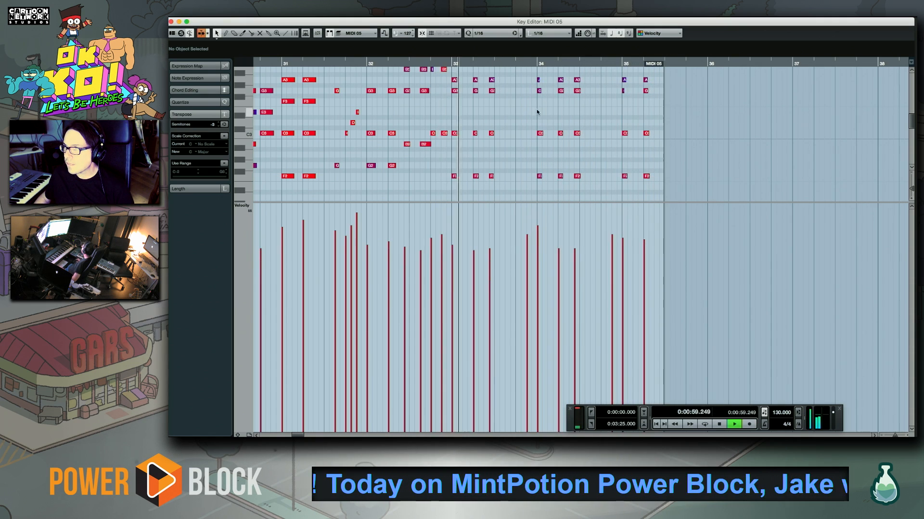
pyautogui.press('f')
pyautogui.press('f')
pyautogui.press('space')
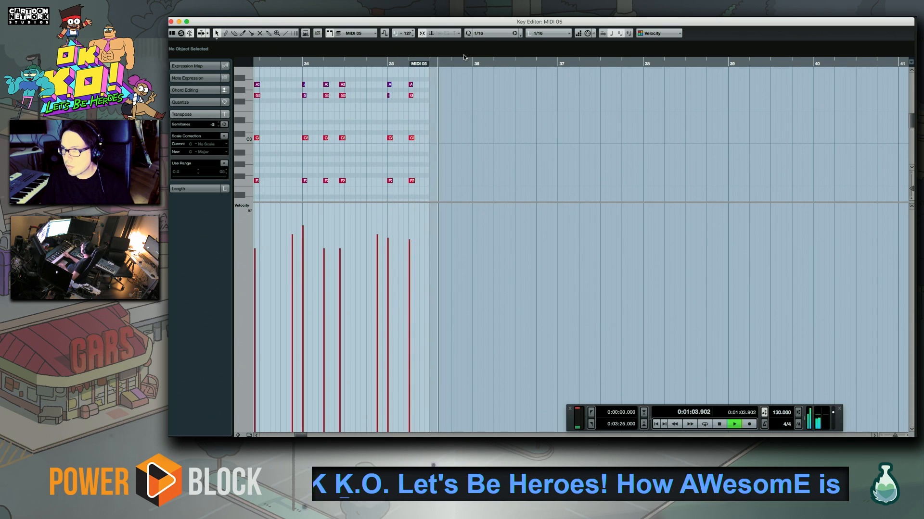
# Record one chord over G2 in the second beat of bar 35 and repeatedly audition the lead-in to bar 36
pyautogui.press('KP_Multiply')
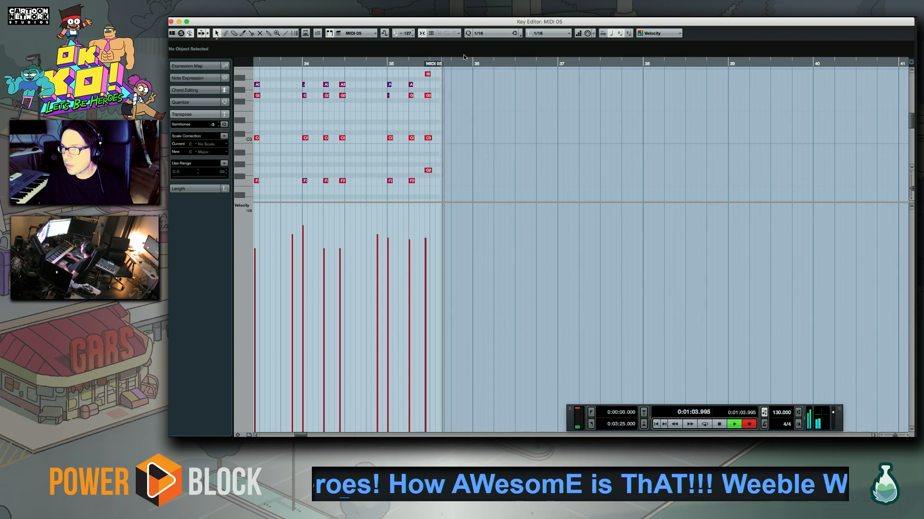
pyautogui.press('space')
pyautogui.click(426, 63)
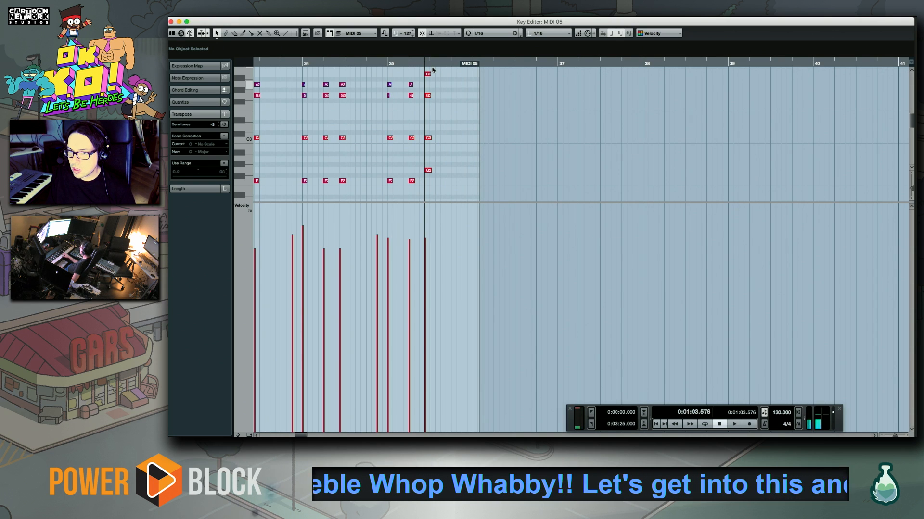
pyautogui.press('space')
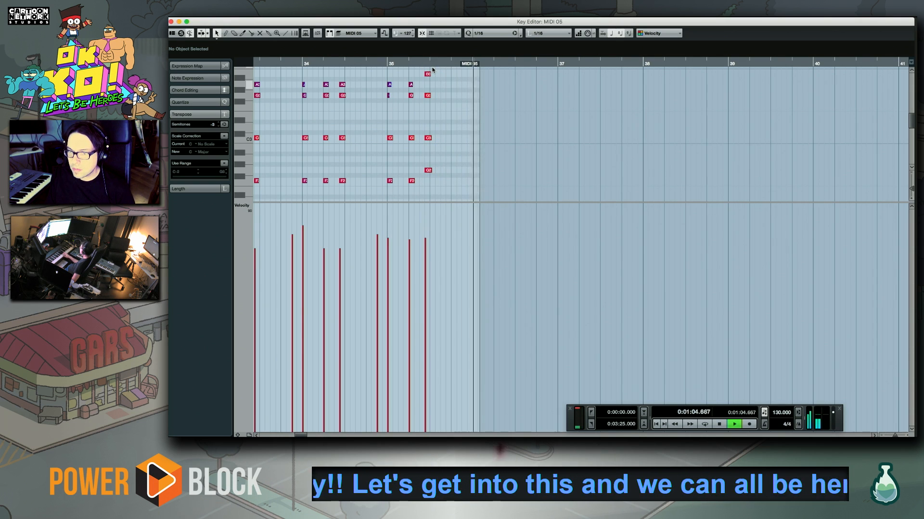
pyautogui.press('space')
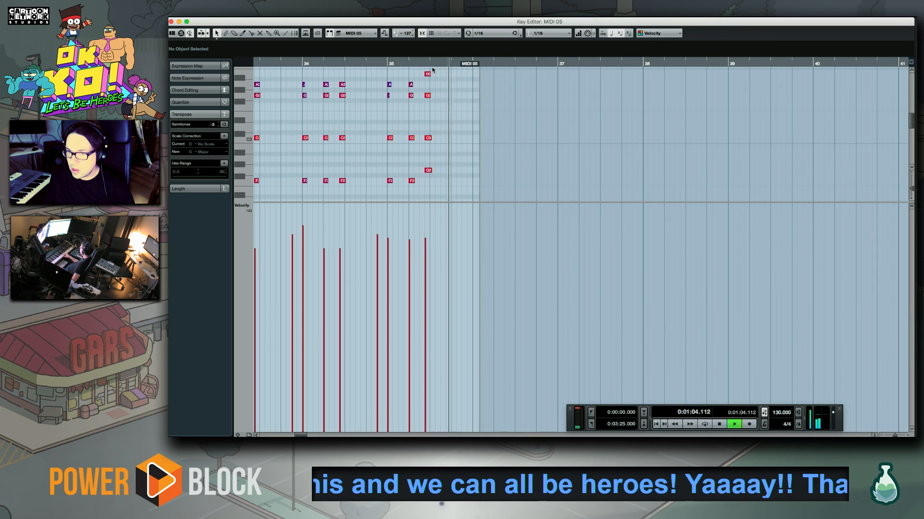
pyautogui.press('space')
pyautogui.press('space')
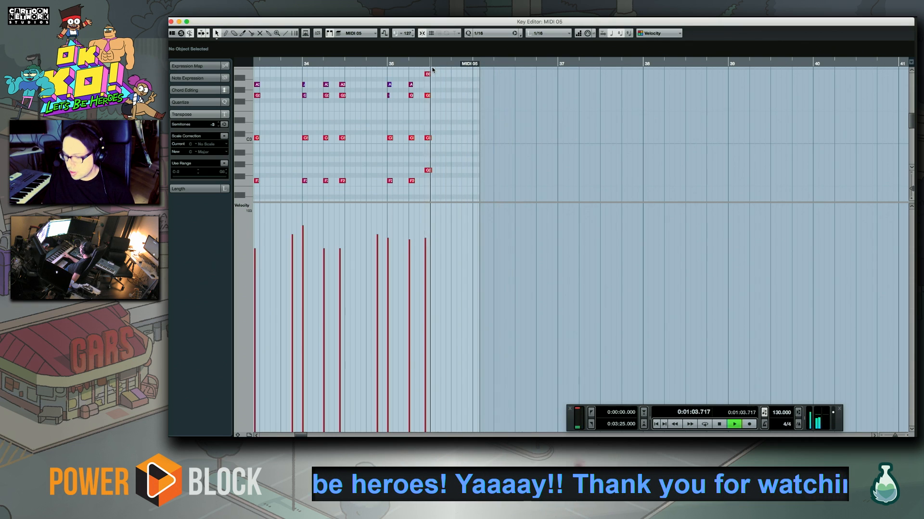
pyautogui.press('space')
pyautogui.press('space')
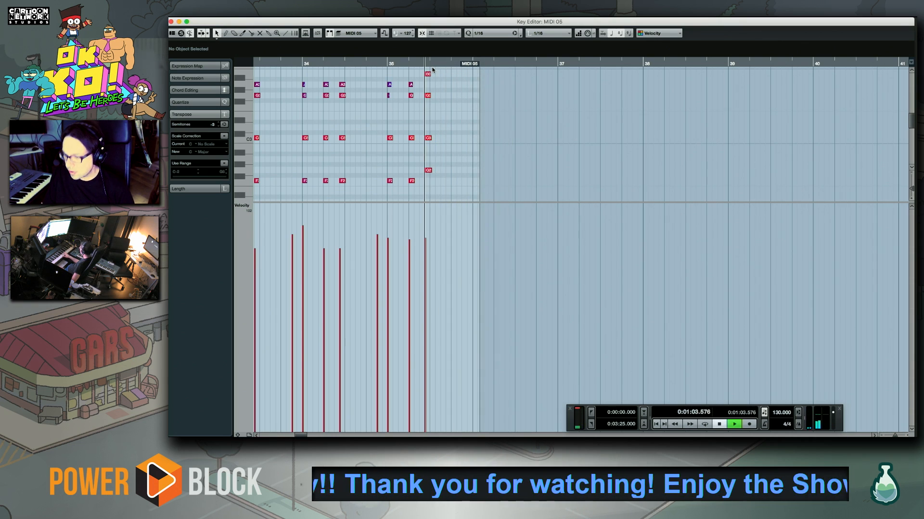
# Record four chords around A3 on the beats of bar 36 and play them back
pyautogui.press('KP_Multiply')
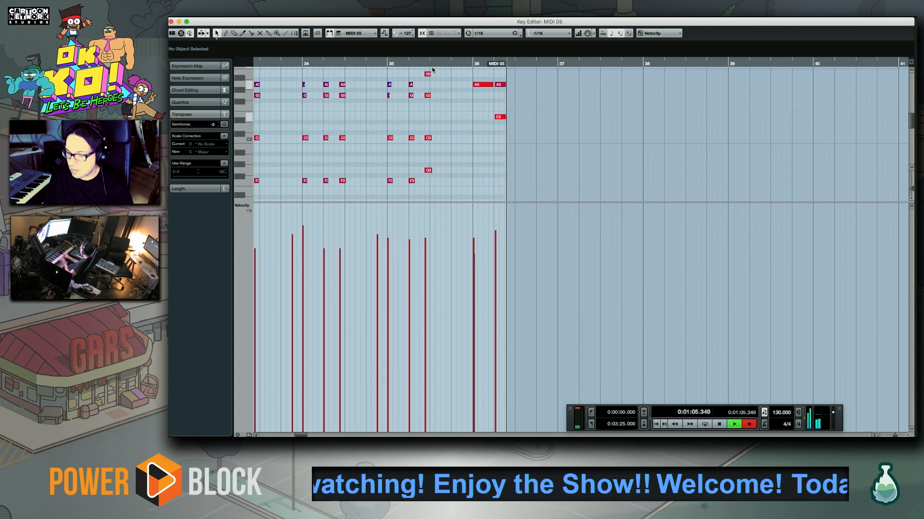
pyautogui.press('space')
pyautogui.press('space')
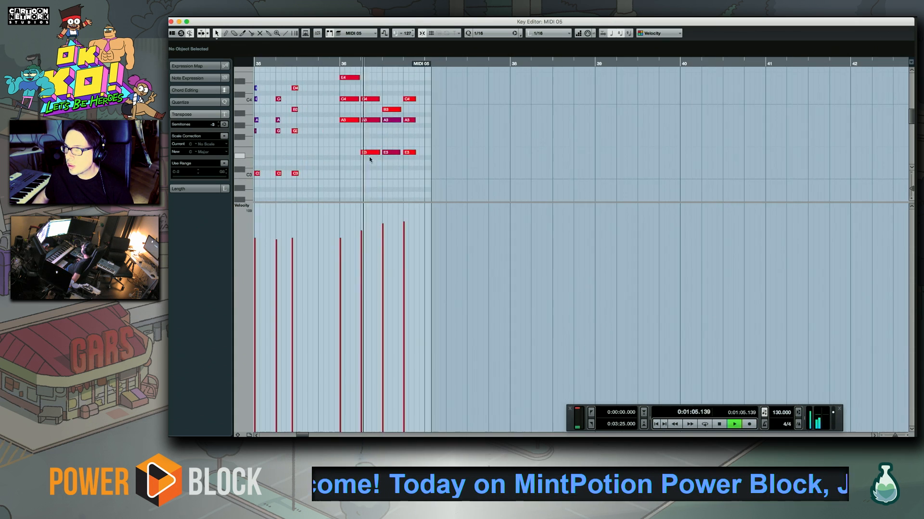
pyautogui.click(407, 99)
pyautogui.press('space')
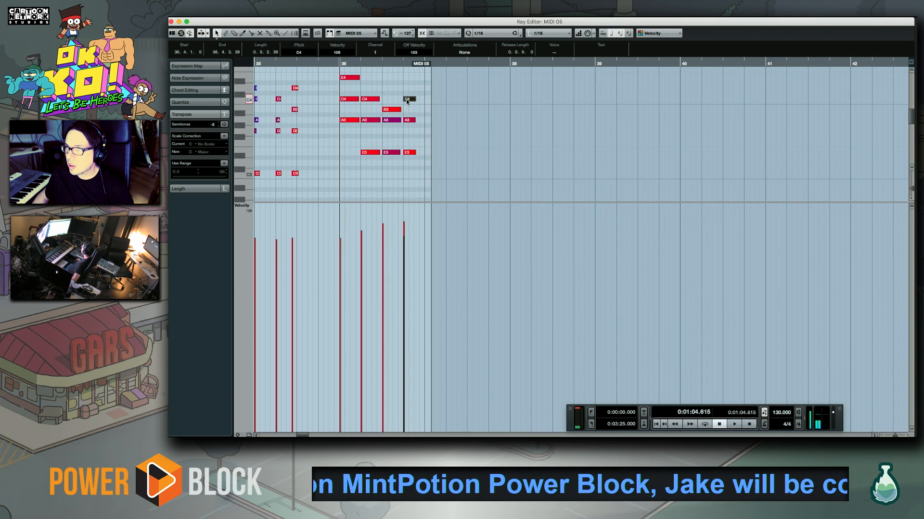
# Try takes of a fast run starting on D4 in the last beat of bar 36
pyautogui.click(402, 63)
pyautogui.press('KP_Multiply')
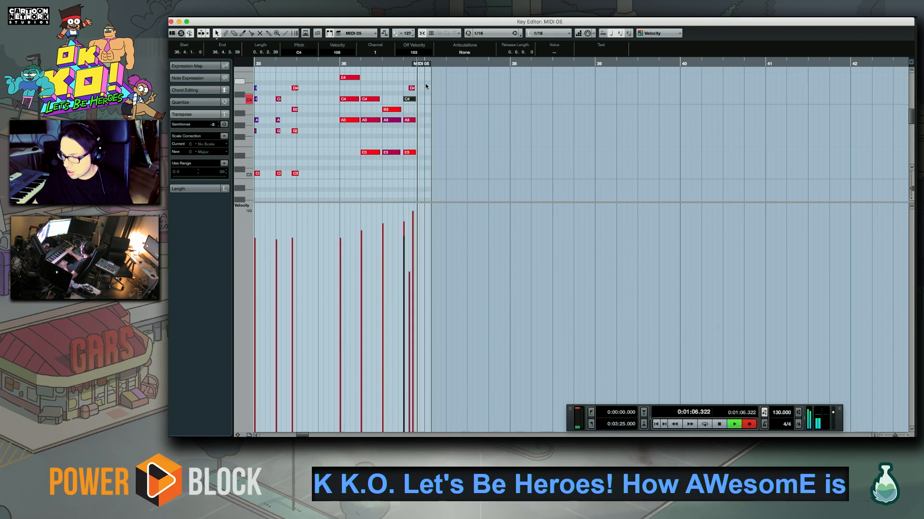
pyautogui.press('space')
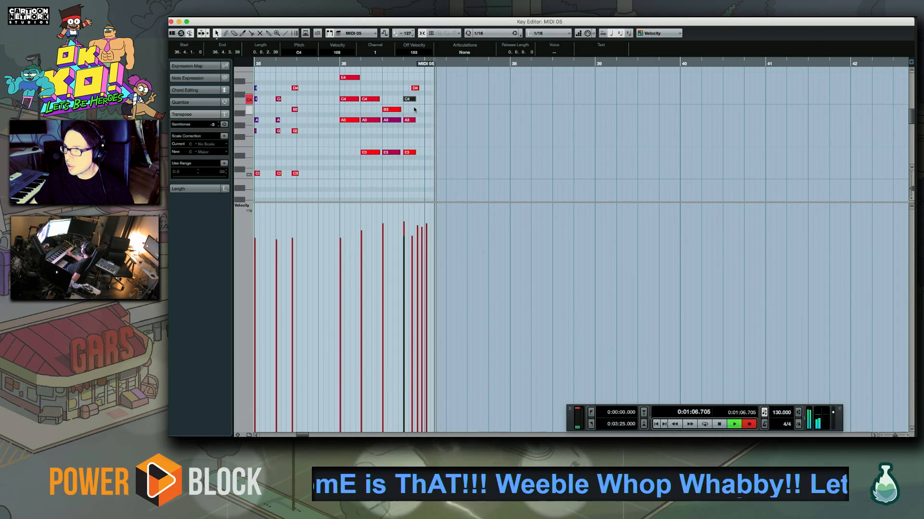
# Record a four-note rising run from D4 in the last beat of bar 36, quantize it and play it back
pyautogui.press('KP_Multiply')
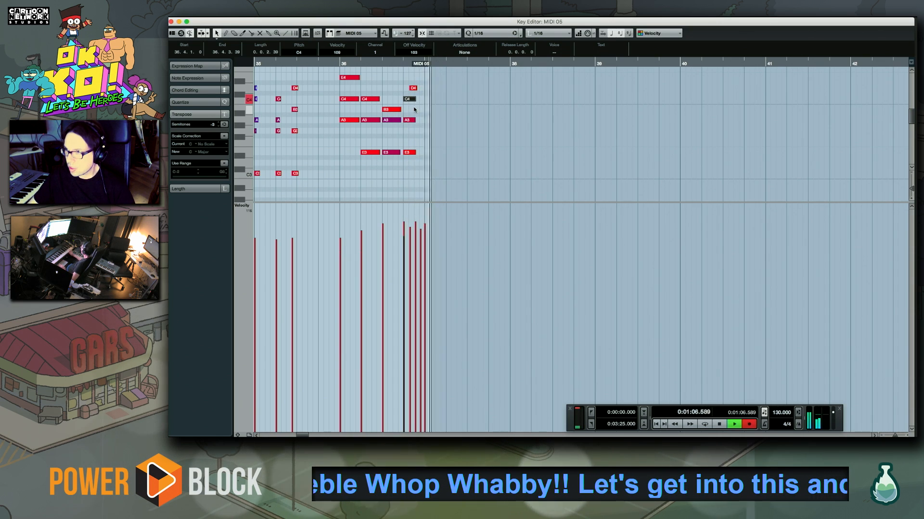
pyautogui.press('space')
pyautogui.click(420, 110)
pyautogui.press('q')
pyautogui.press('space')
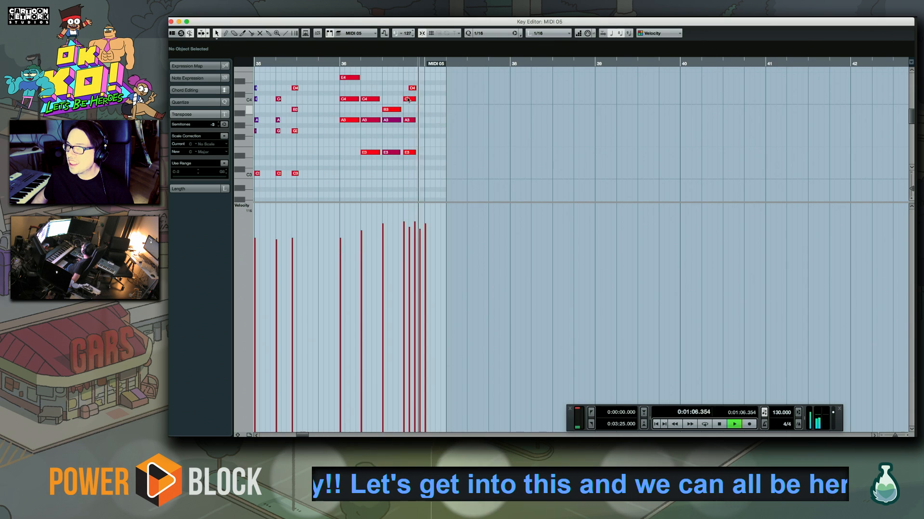
# Play from within bar 36 through the run into bar 37 to rehearse the continuation
pyautogui.click(336, 63)
pyautogui.moveTo(428, 137); pyautogui.dragTo(401, 146)
pyautogui.press('space')
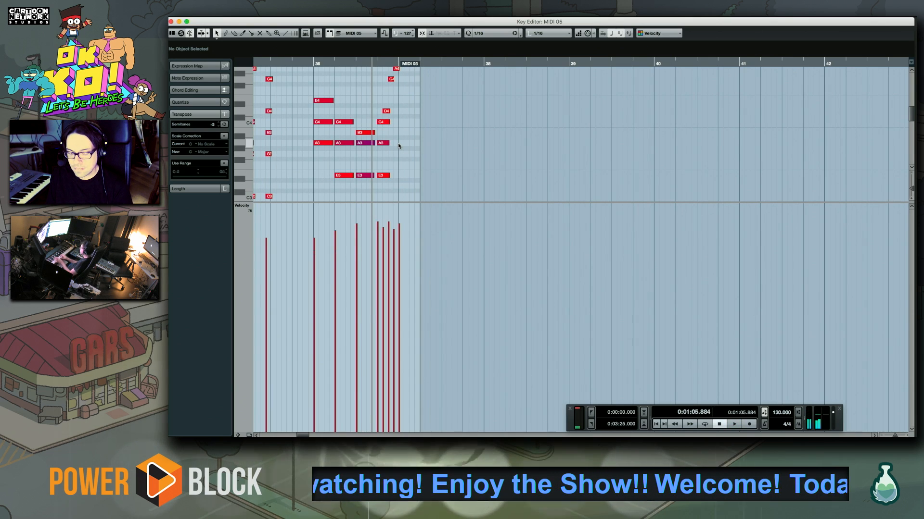
pyautogui.press('space')
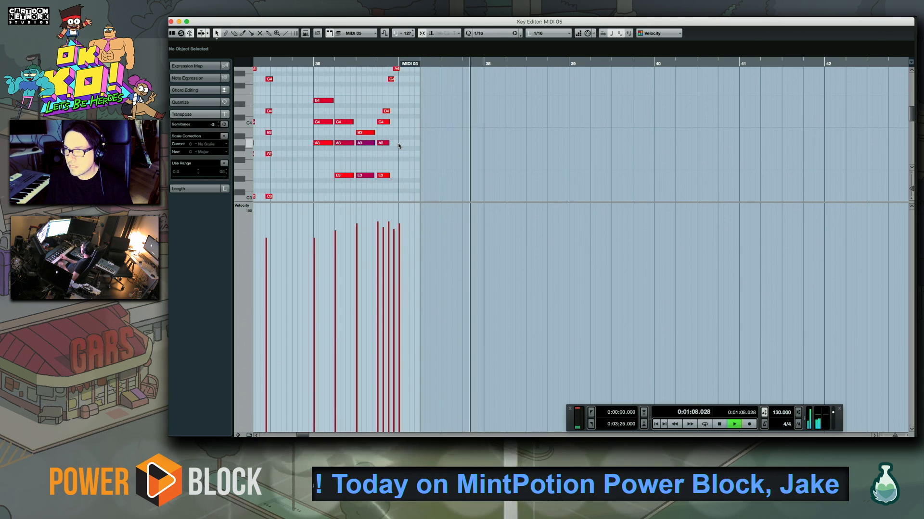
pyautogui.press('space')
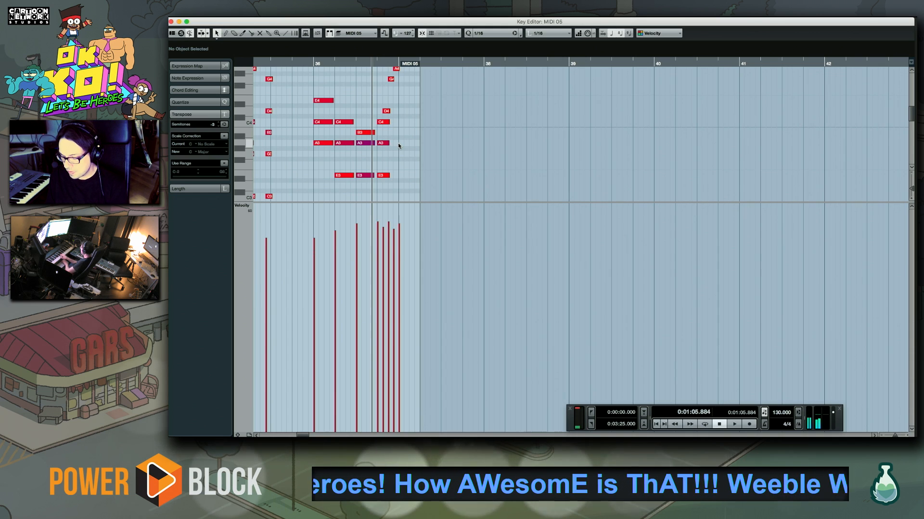
# Try a take of short chords containing C3 and E3 from the start of bar 37
pyautogui.press('KP_Multiply')
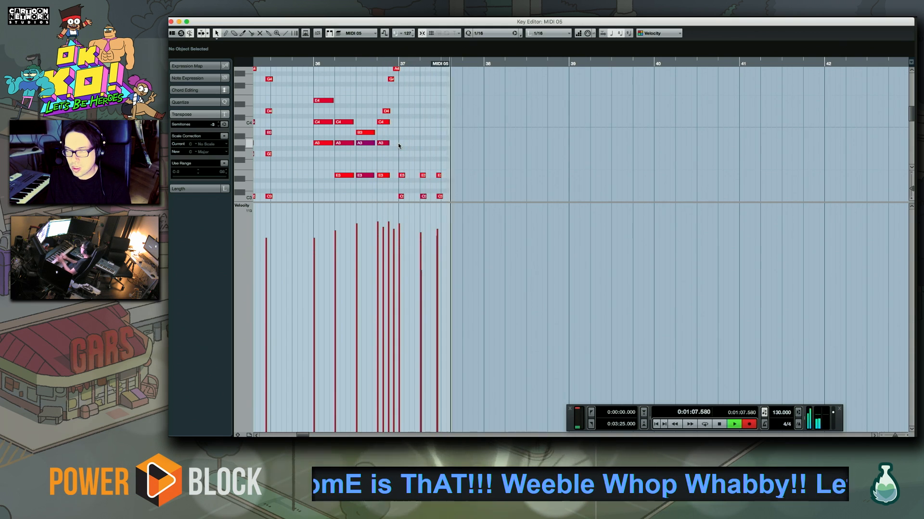
pyautogui.press('space')
pyautogui.press('super+z')
# Record five short chords of F2, A2, C3 and E3 across bar 37 and play the take back
pyautogui.press('KP_Multiply')
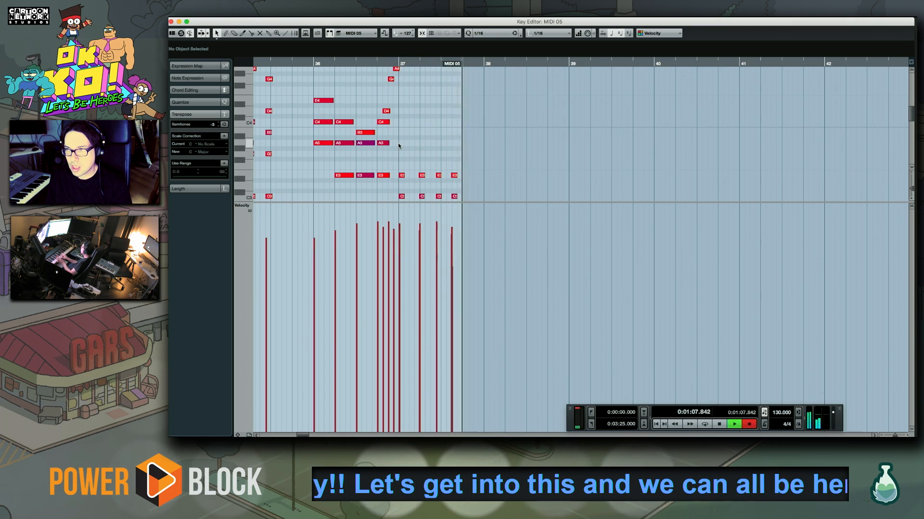
pyautogui.press('space')
pyautogui.scroll(2, 397, 143)
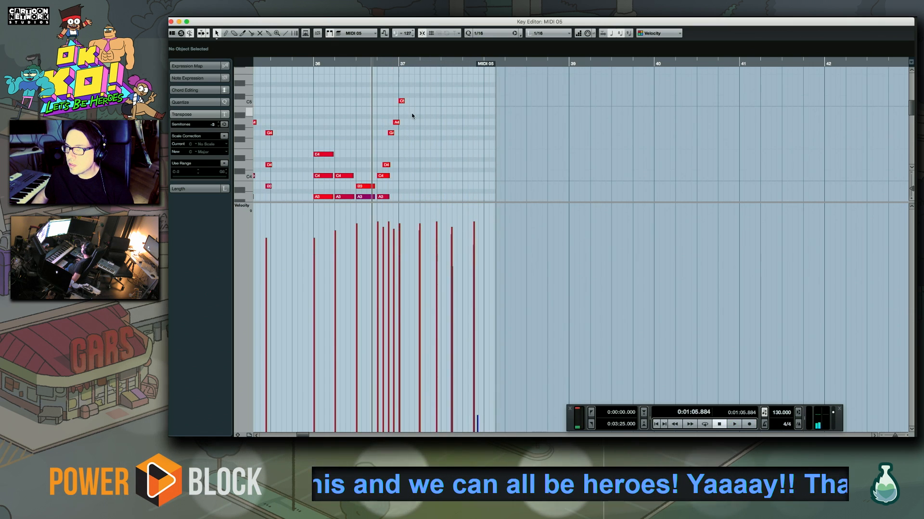
pyautogui.scroll(-5, 412, 116)
pyautogui.press('space')
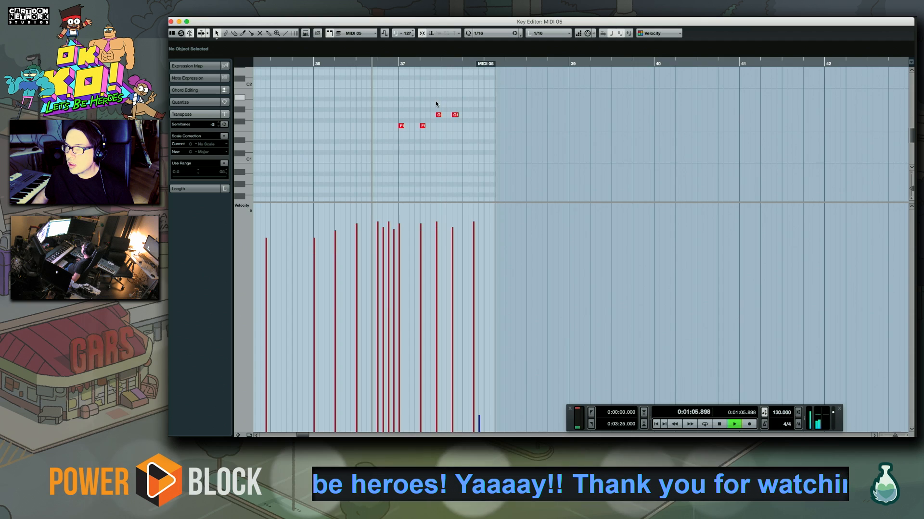
# Remove the faint stray C3 note after the last chord in bar 37 and rehearse into bar 38
pyautogui.hscroll(3, 435, 100)
pyautogui.scroll(1, 434, 100)
pyautogui.scroll(4, 365, 121)
pyautogui.press('f')
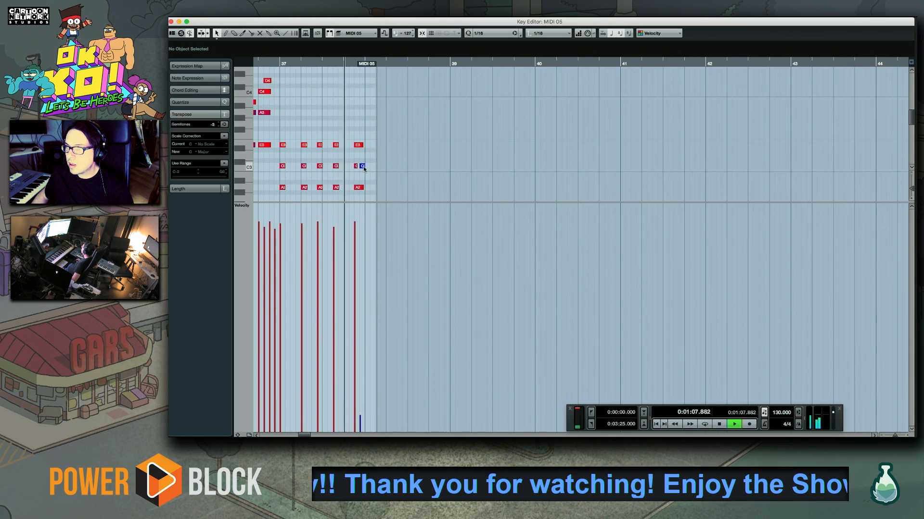
pyautogui.press('space')
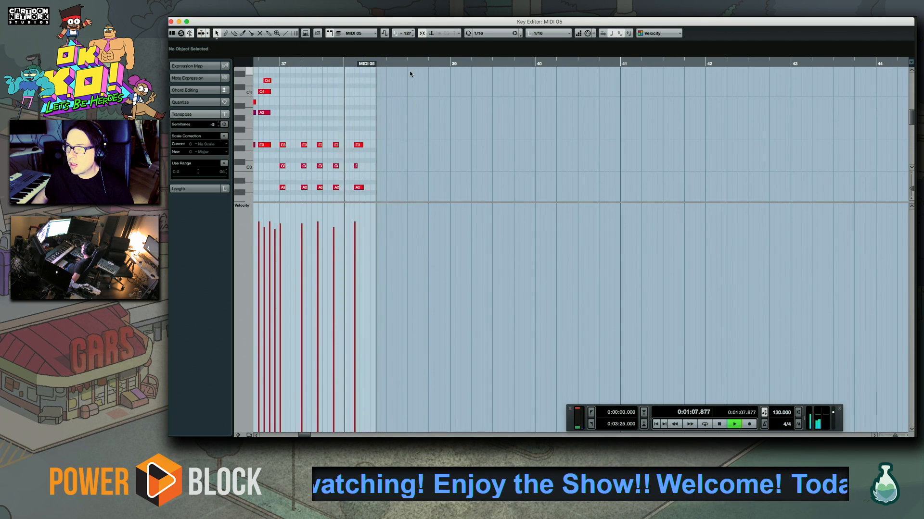
pyautogui.press('space')
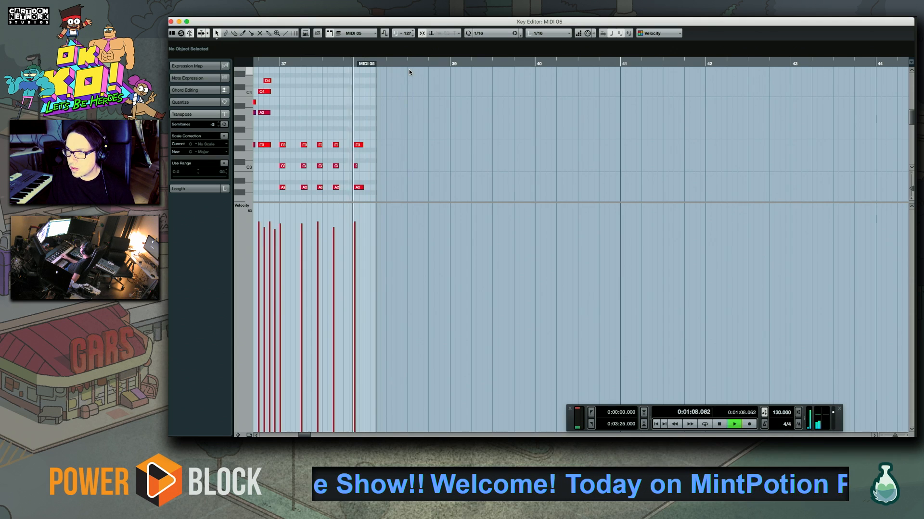
pyautogui.press('space')
# Try two takes of short chords built on C3, E3 and G3 from the start of bar 38
pyautogui.press('KP_Multiply')
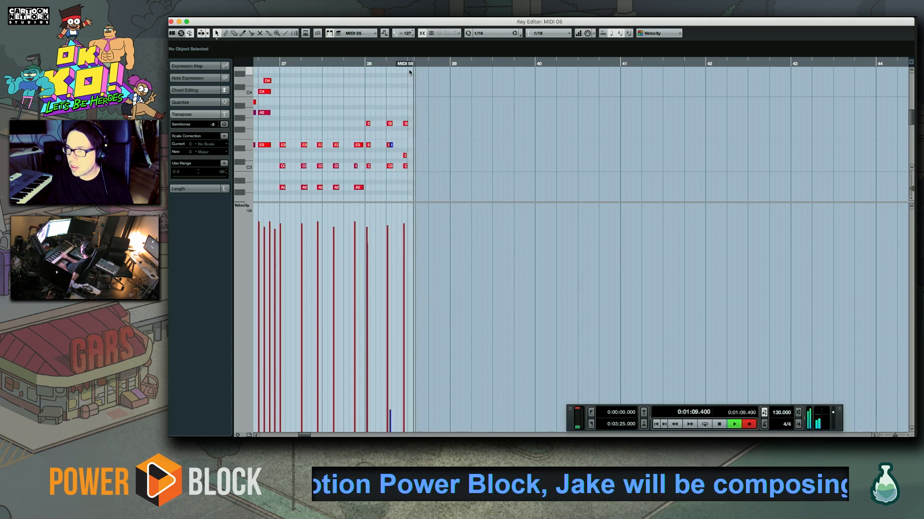
pyautogui.press('space')
pyautogui.press('super+z')
pyautogui.press('KP_Multiply')
pyautogui.press('space')
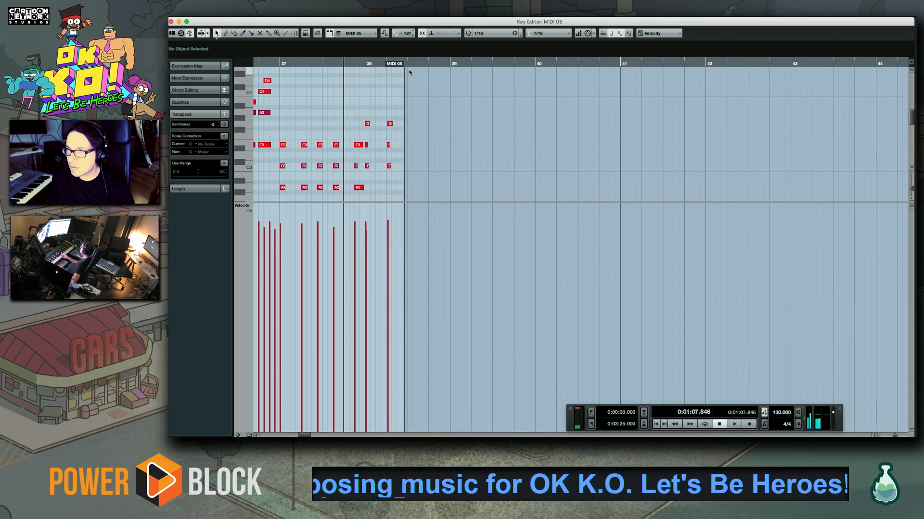
pyautogui.press('super+z')
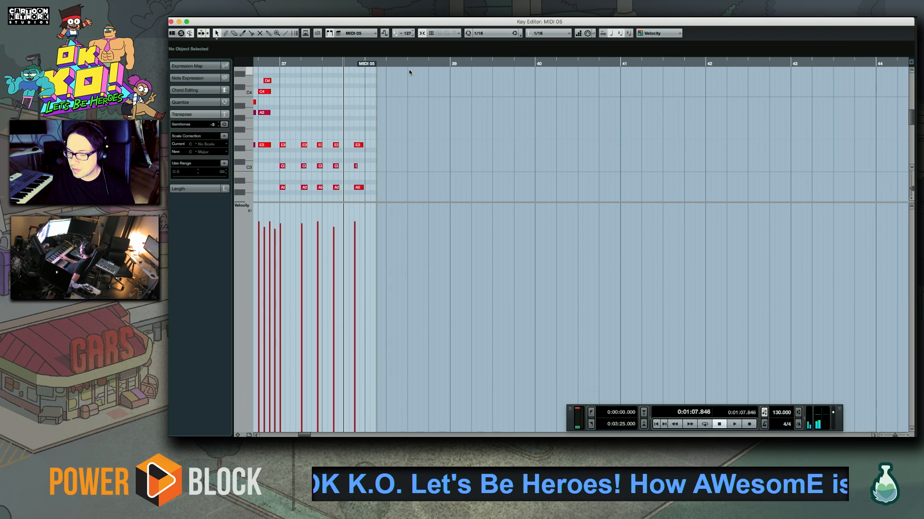
# Record two G2-C3-E3 chords and three G2-B2-E3 chords in bar 38, quantize them and play them back
pyautogui.press('space')
pyautogui.press('KP_Multiply')
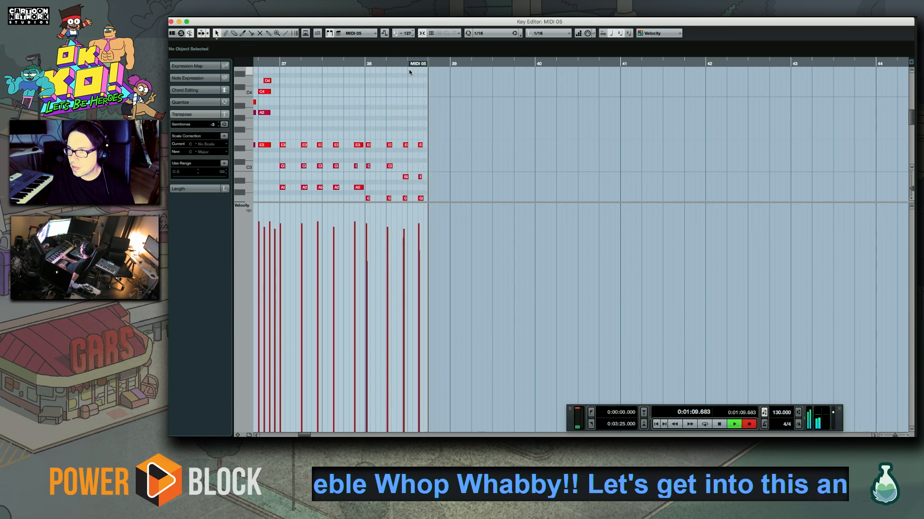
pyautogui.press('space')
pyautogui.press('space')
pyautogui.press('q')
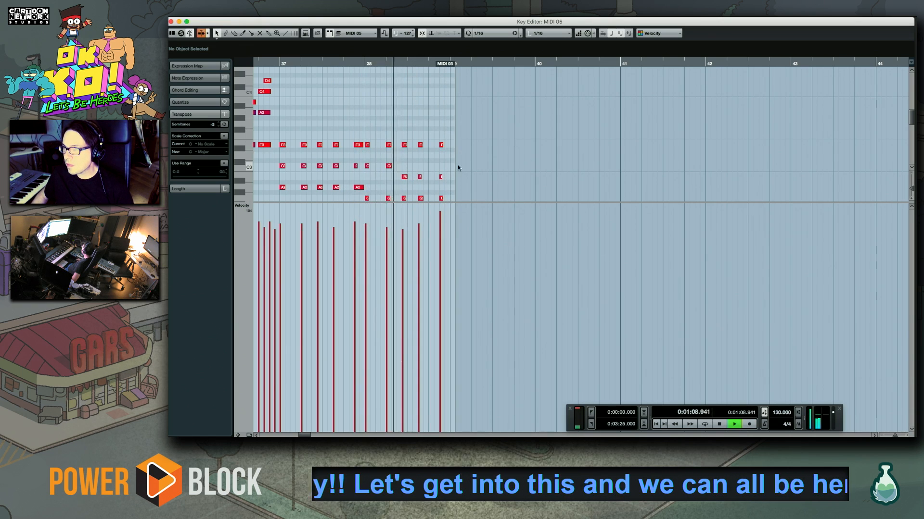
pyautogui.moveTo(460, 164); pyautogui.dragTo(396, 113)
pyautogui.click(356, 64)
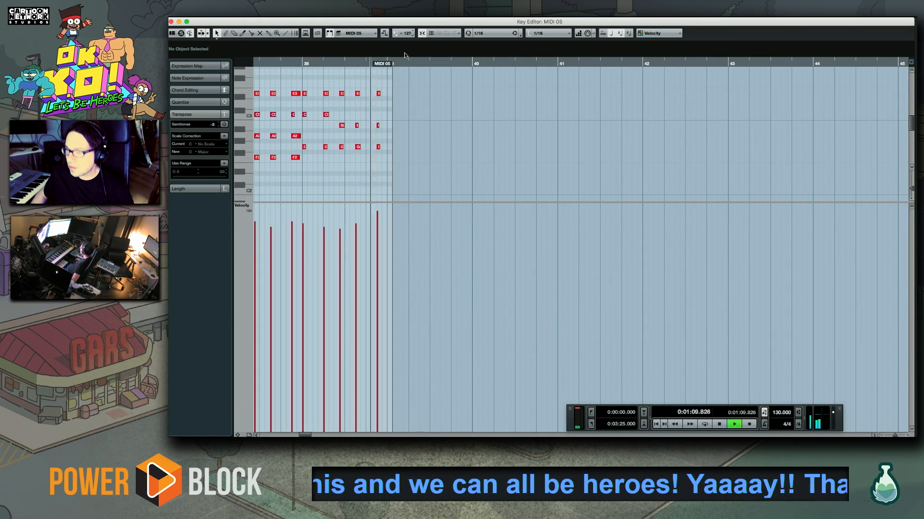
pyautogui.press('space')
# Record three rising chords from bar 39 with top notes F3, A3 and C4, plus a short C3-F3-A3 chord on beat four
pyautogui.press('KP_Multiply')
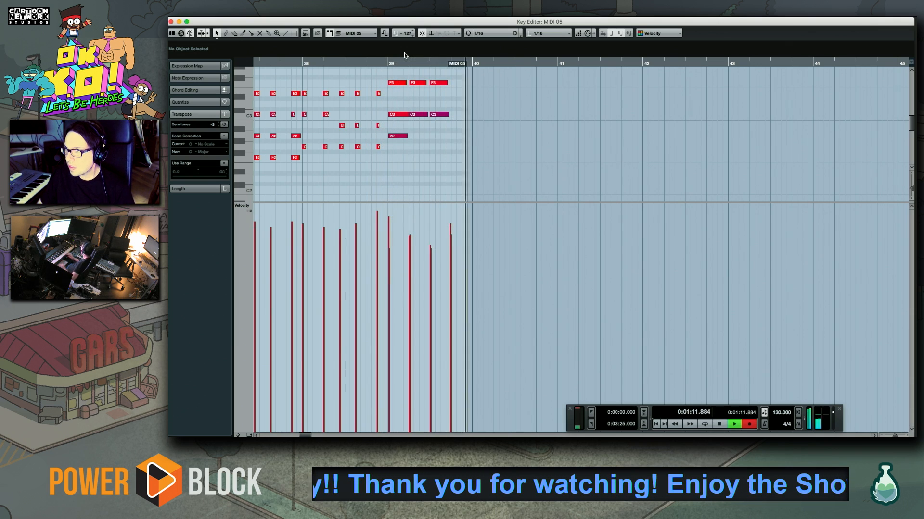
pyautogui.press('space')
pyautogui.scroll(3, 414, 103)
pyautogui.hscroll(2, 419, 105)
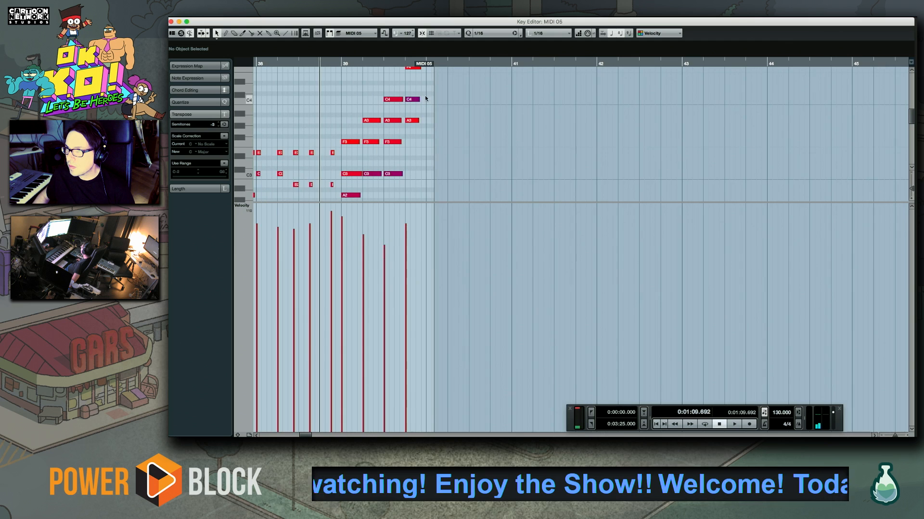
pyautogui.scroll(10, 415, 116)
pyautogui.press('space')
pyautogui.scroll(-10, 397, 149)
pyautogui.hscroll(1, 385, 87)
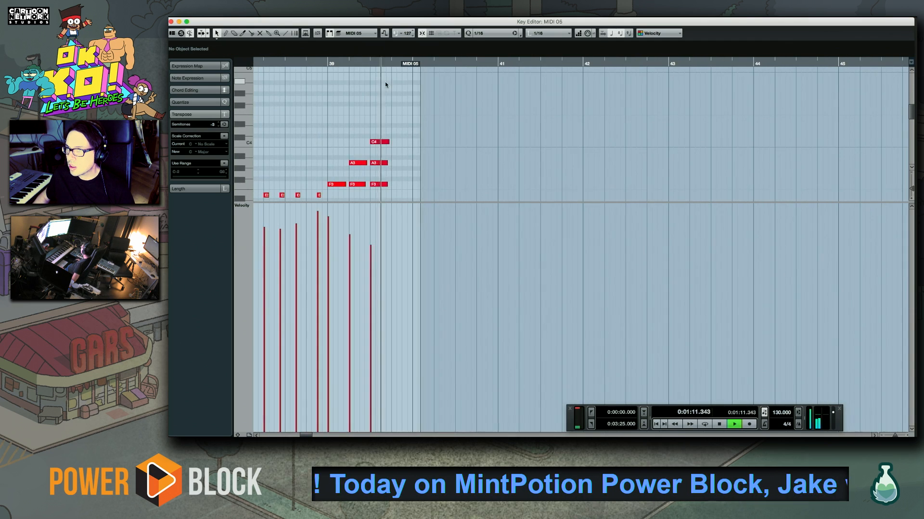
pyautogui.press('space')
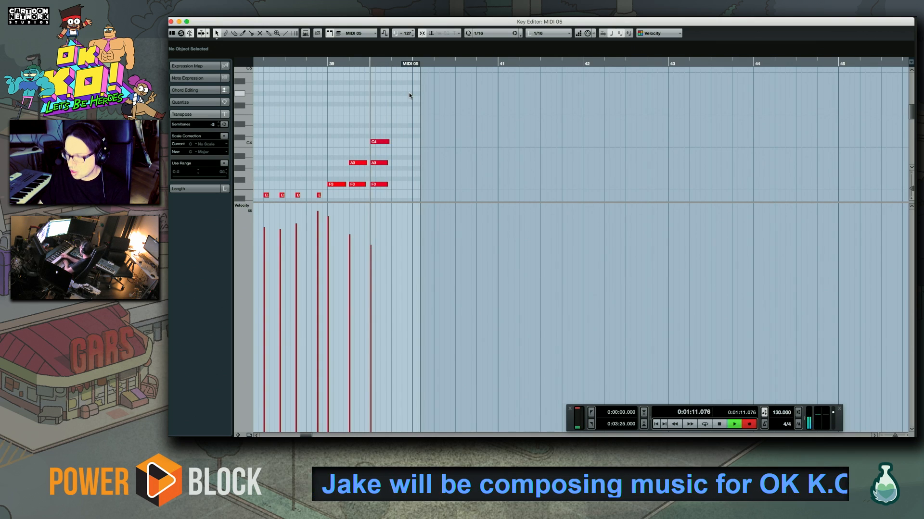
pyautogui.press('space')
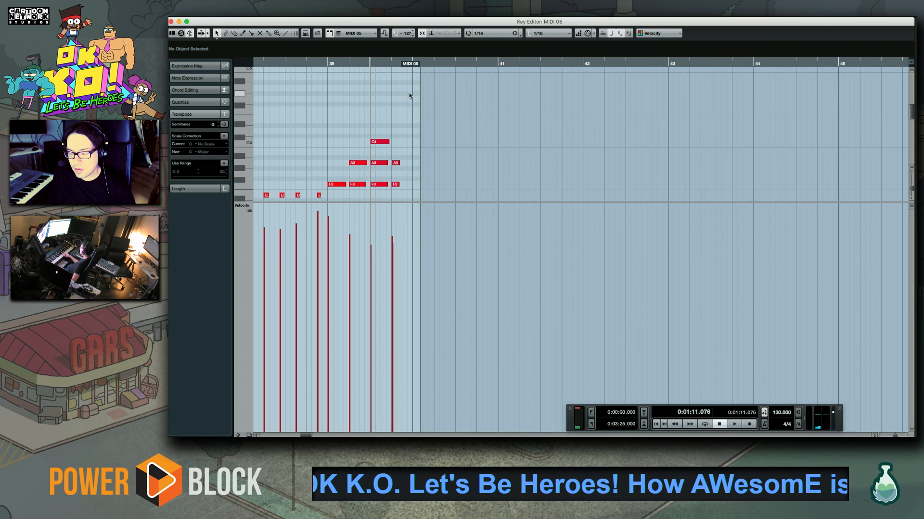
# Try a take of an F3-A3-C4-E4 chord at the end of bar 39
pyautogui.press('KP_Multiply')
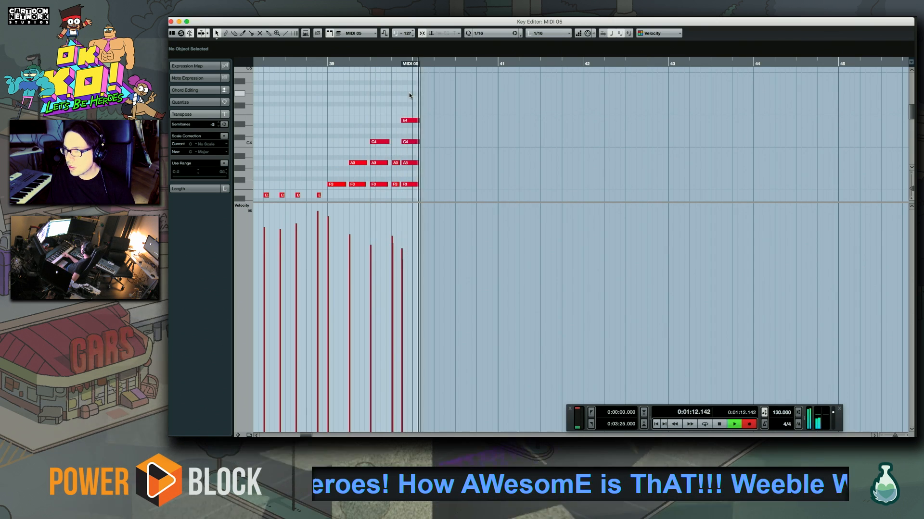
pyautogui.press('space')
pyautogui.press('super+z')
# Record short E3-F3-A3-C4 chords on the last off-beat of bar 39 and the first off-beat of bar 40
pyautogui.press('space')
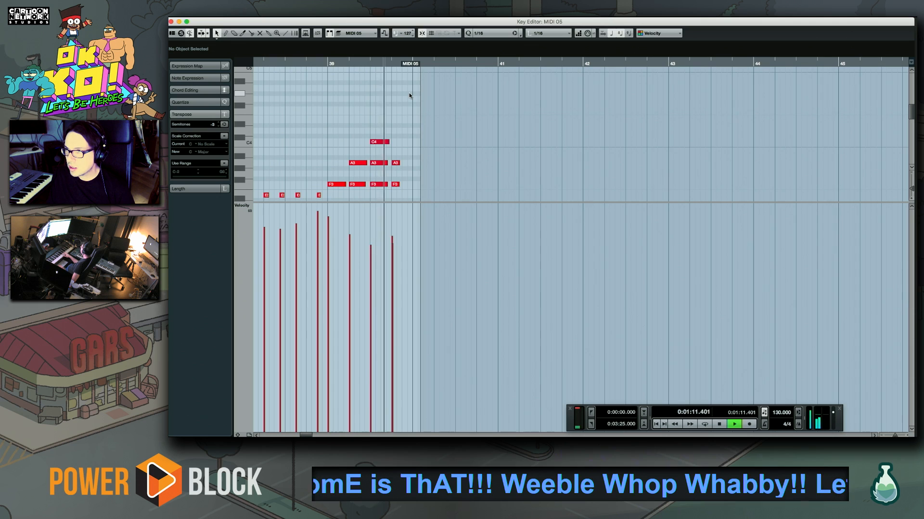
pyautogui.press('space')
pyautogui.press('KP_Multiply')
pyautogui.press('space')
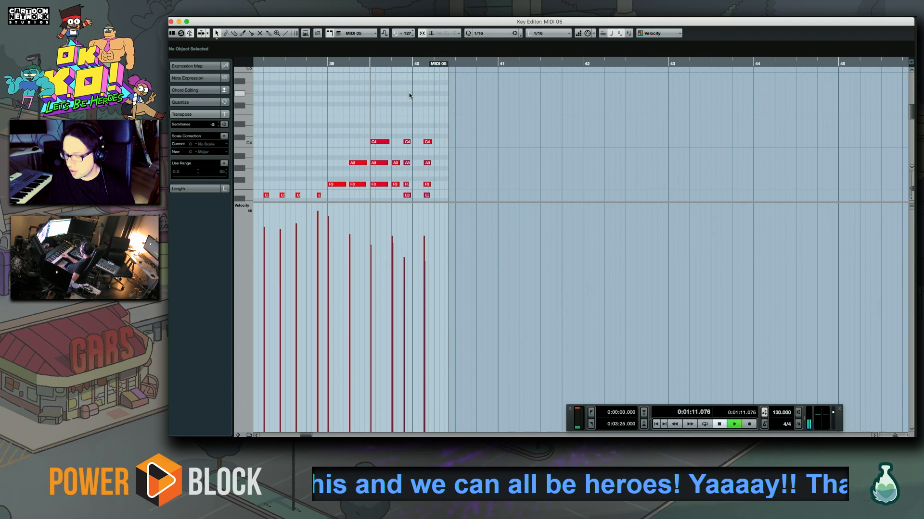
# Record two short D3-F3-G3-B3 chords on the off-beats after beats two and three of bar 40, redoing the first take
pyautogui.press('KP_Multiply')
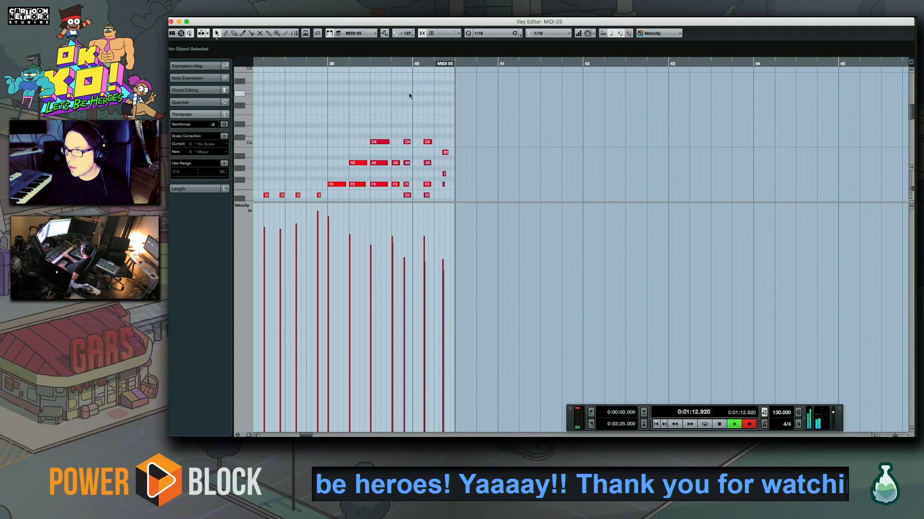
pyautogui.press('space')
pyautogui.press('super+z')
pyautogui.press('KP_Multiply')
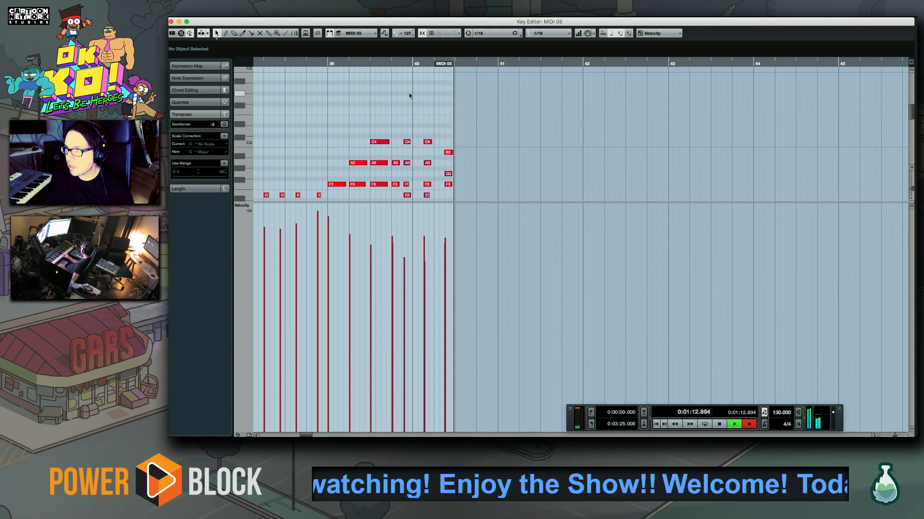
pyautogui.press('space')
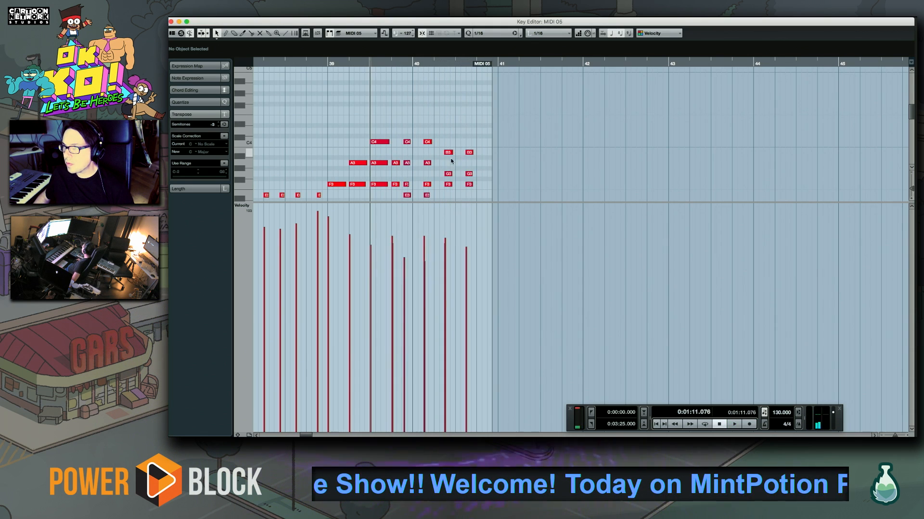
# Raise the B3 notes of the last two chords in bar 40 to C4 and play them back
pyautogui.moveTo(462, 149)
pyautogui.mouseDown()
pyautogui.moveTo(471, 148)
pyautogui.moveTo(448, 142)
pyautogui.mouseUp()
pyautogui.press('space')
pyautogui.click(455, 126)
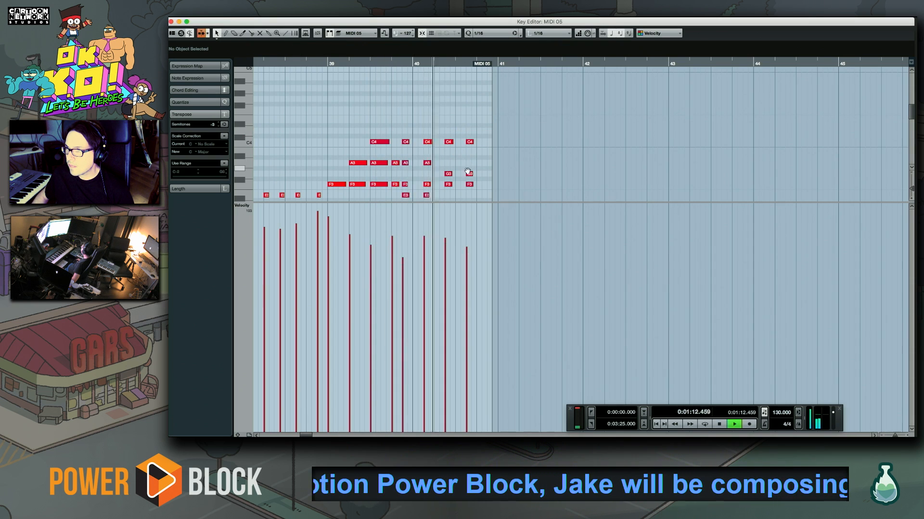
pyautogui.scroll(-3, 466, 169)
pyautogui.hscroll(2, 466, 169)
pyautogui.click(419, 65)
pyautogui.press('space')
# Return the top notes of bar 40's last two chords to B3, select their G3 notes and play from bar 40
pyautogui.click(423, 137)
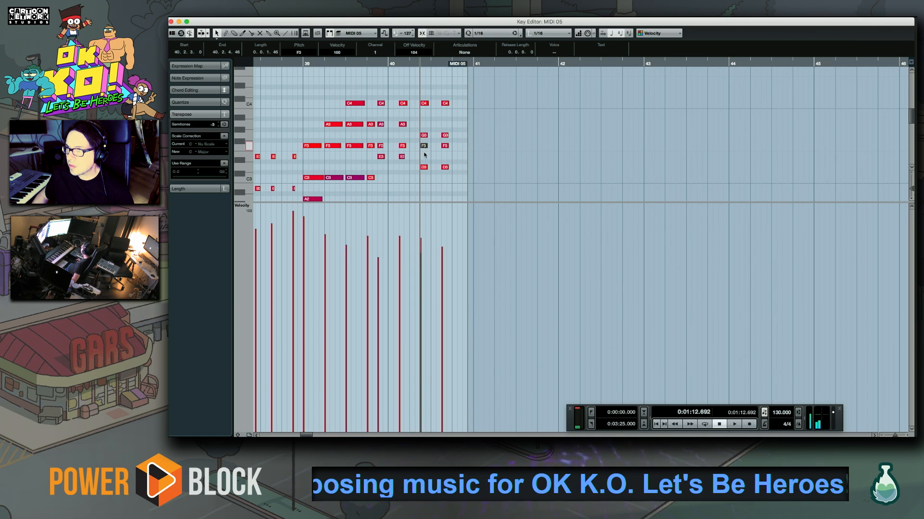
pyautogui.moveTo(418, 159); pyautogui.dragTo(469, 176)
pyautogui.click(445, 135)
pyautogui.moveTo(453, 134); pyautogui.dragTo(425, 135)
pyautogui.press('space')
pyautogui.press('space')
pyautogui.press('space')
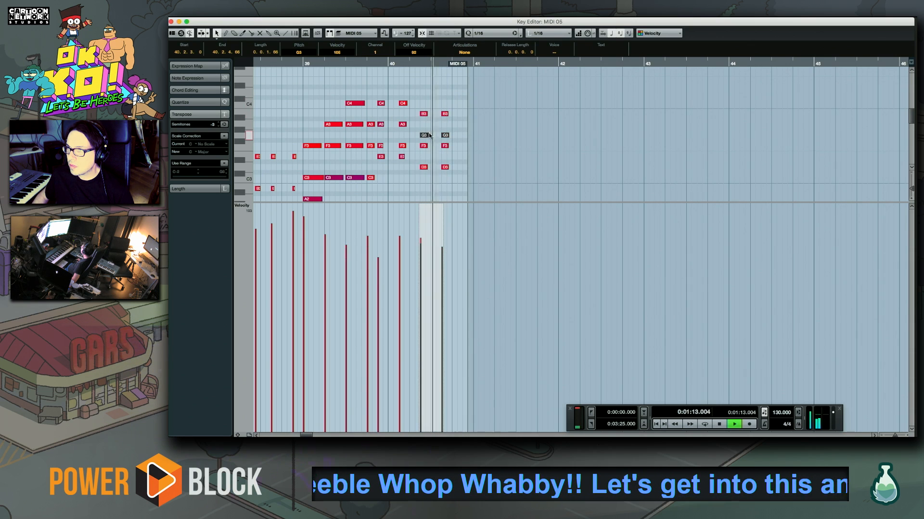
pyautogui.click(387, 63)
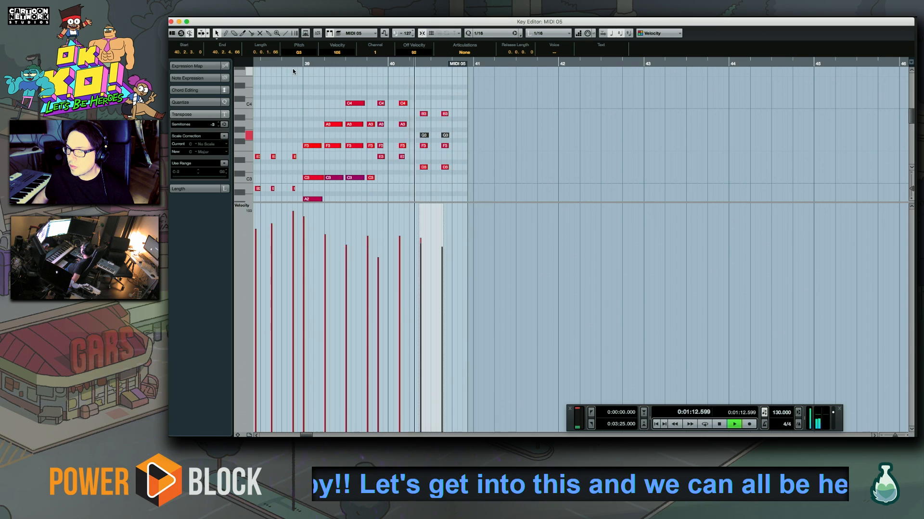
pyautogui.press('space')
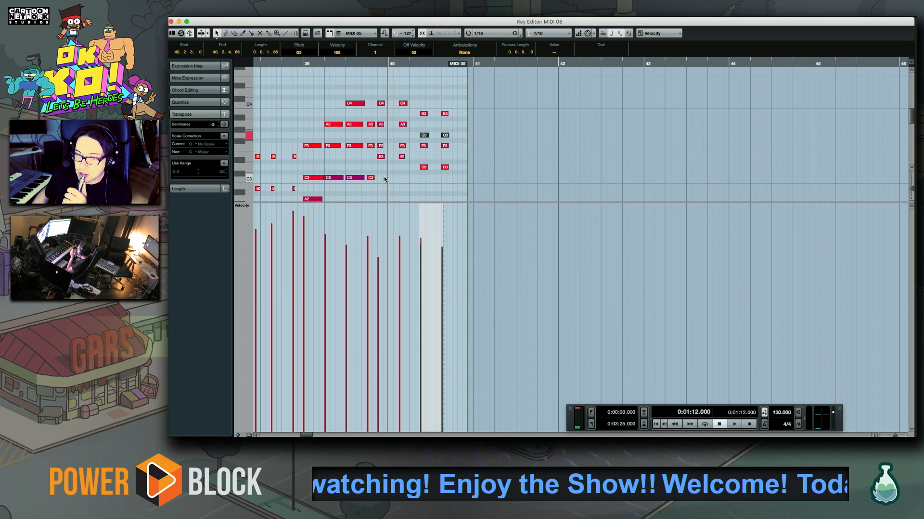
# Enlarge the note display above the velocity lane, place the playhead at bar 39 and deselect the notes
pyautogui.moveTo(392, 178); pyautogui.dragTo(336, 130)
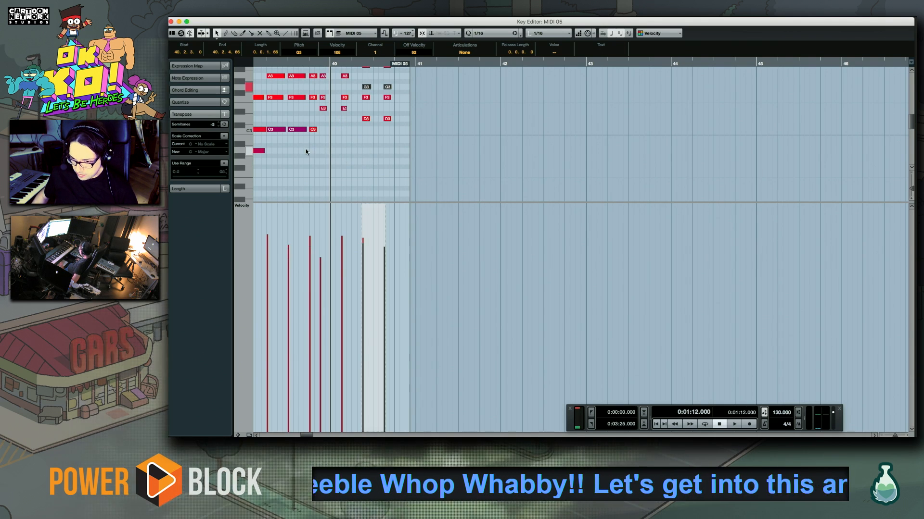
pyautogui.moveTo(306, 151); pyautogui.dragTo(414, 175)
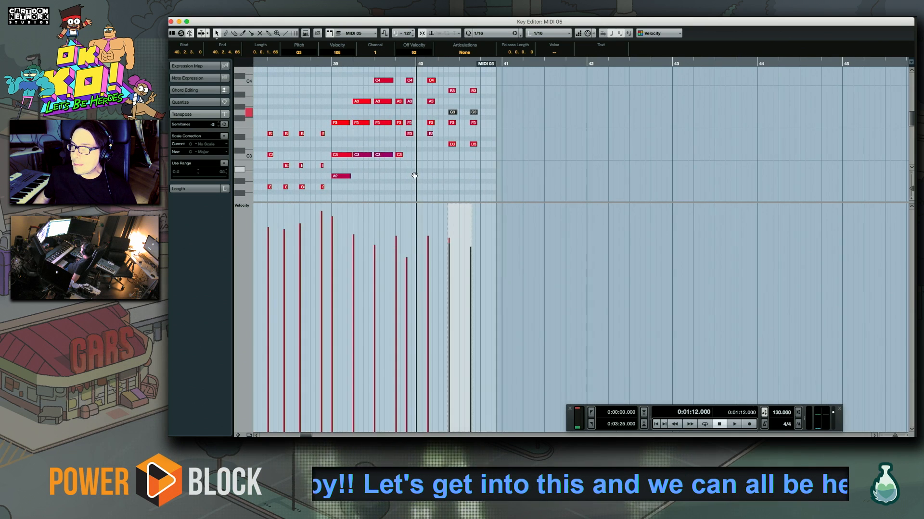
pyautogui.moveTo(420, 166); pyautogui.dragTo(387, 163)
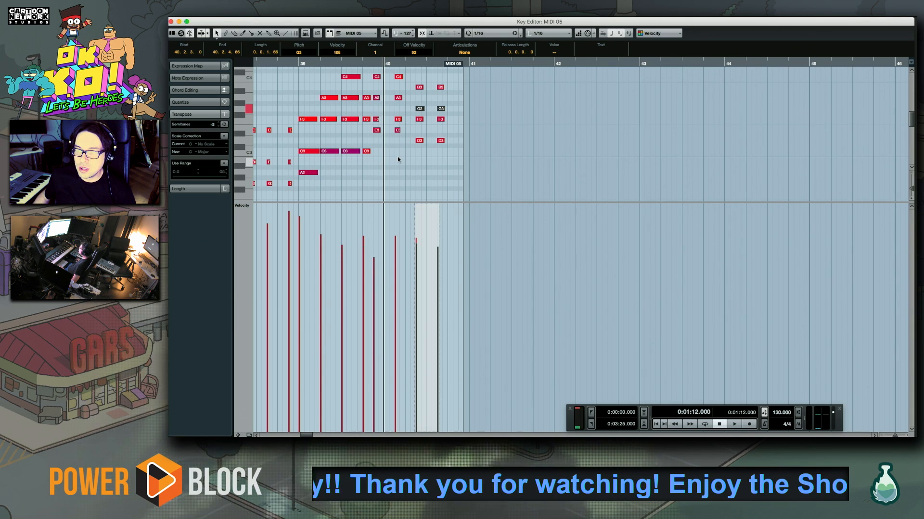
pyautogui.moveTo(406, 162); pyautogui.dragTo(394, 300)
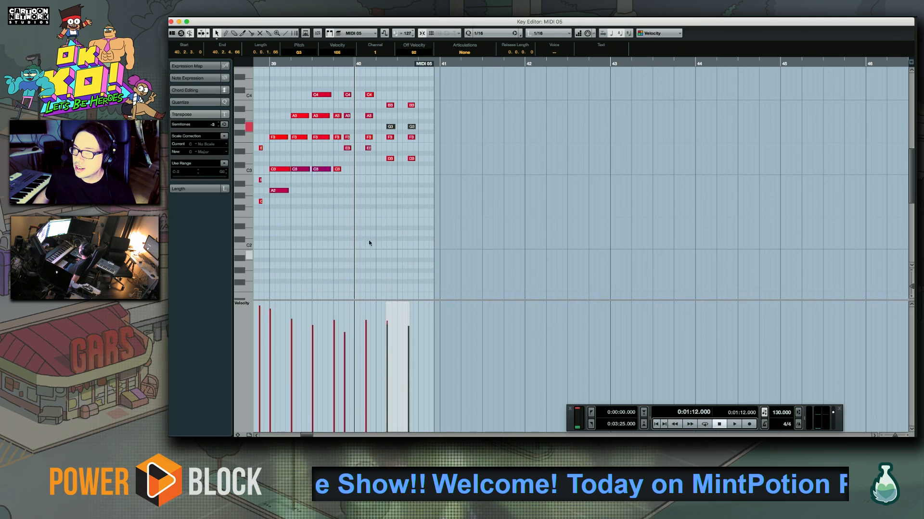
pyautogui.moveTo(362, 234); pyautogui.dragTo(538, 234)
pyautogui.click(451, 64)
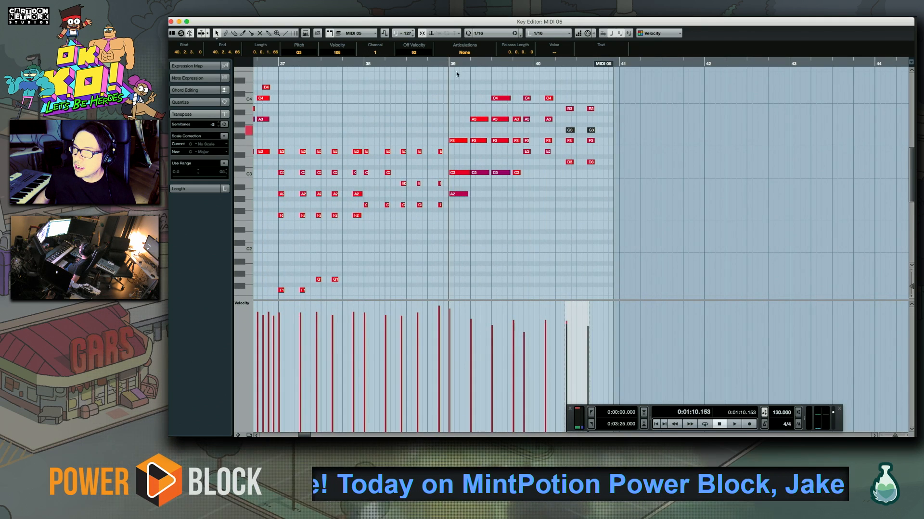
pyautogui.moveTo(575, 147); pyautogui.dragTo(429, 196)
pyautogui.click(420, 132)
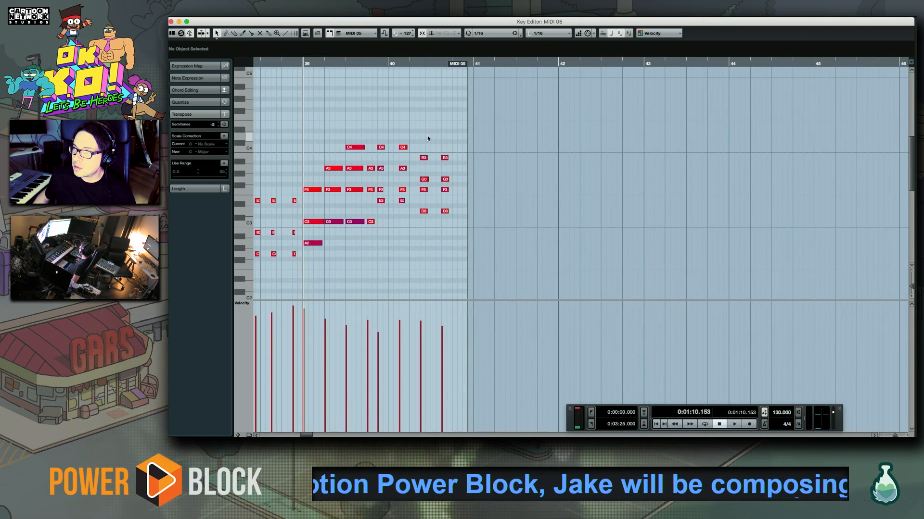
# Check the timing of the chords in bars 39 and 40 by placing the playhead at successive beats
pyautogui.moveTo(420, 133); pyautogui.dragTo(518, 284)
pyautogui.moveTo(414, 143); pyautogui.dragTo(523, 267)
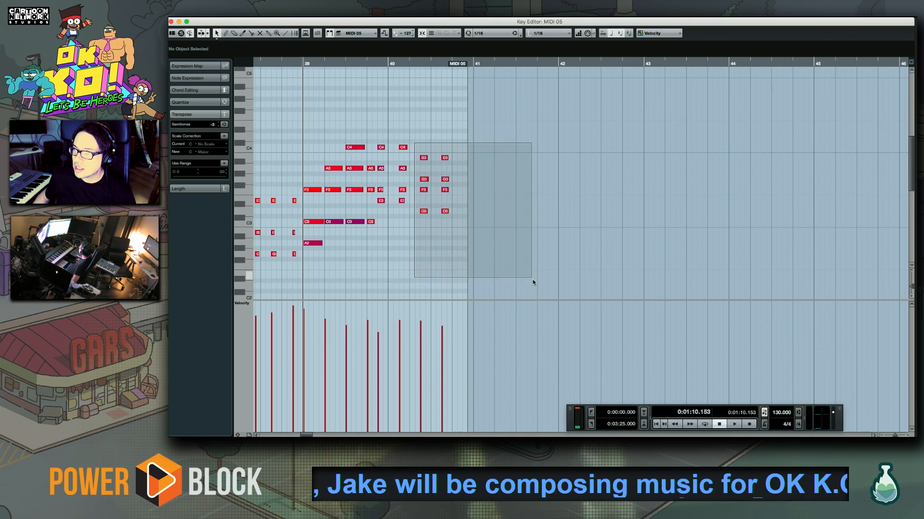
pyautogui.click(437, 140)
pyautogui.moveTo(475, 217)
pyautogui.mouseDown()
pyautogui.moveTo(413, 207)
pyautogui.moveTo(473, 203)
pyautogui.mouseUp()
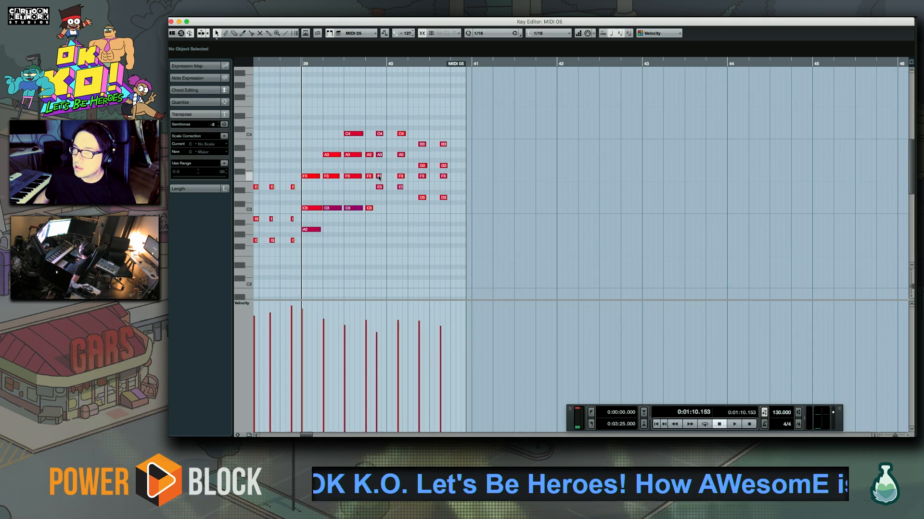
pyautogui.click(320, 61)
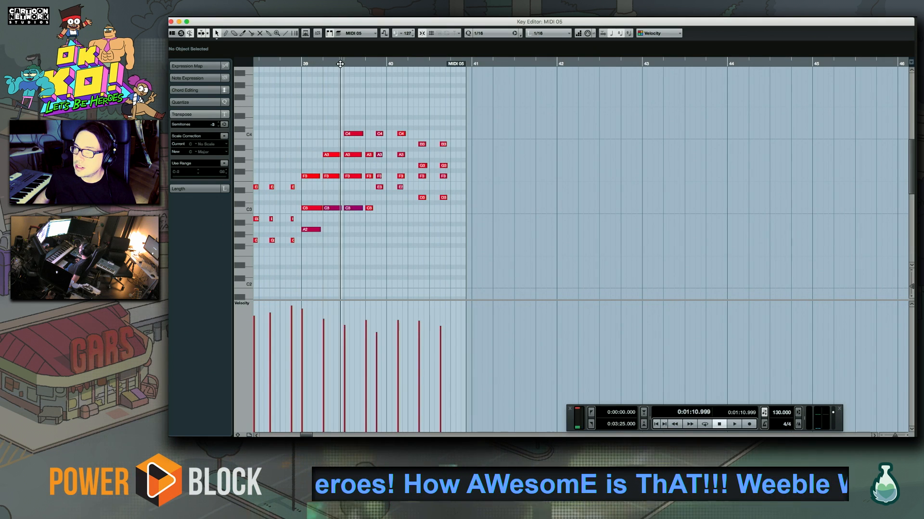
pyautogui.click(340, 63)
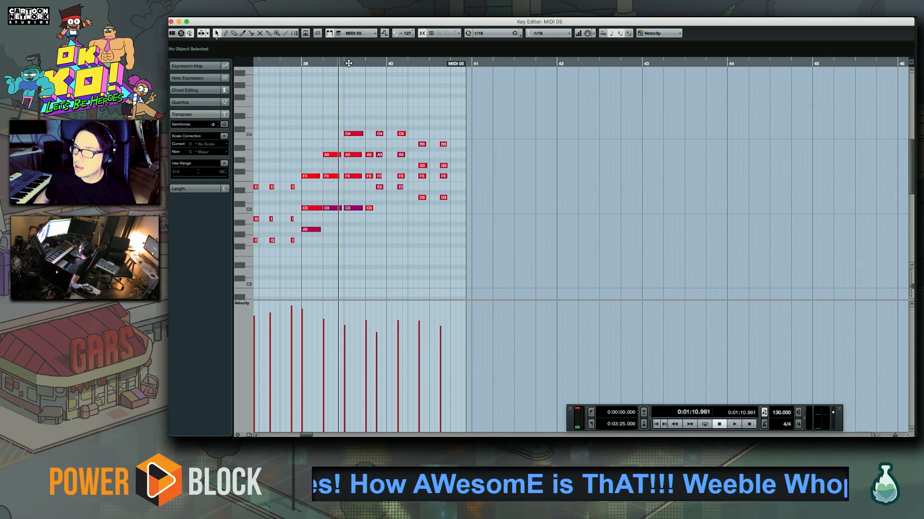
pyautogui.click(387, 63)
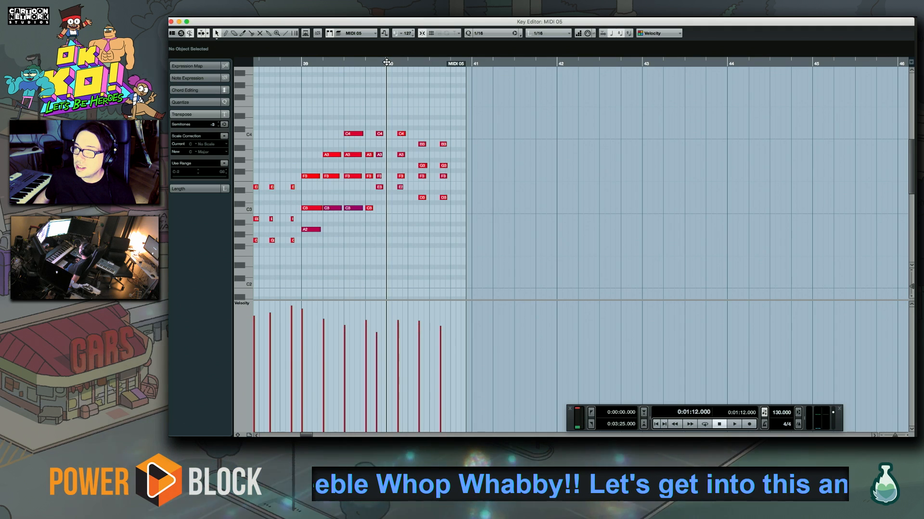
pyautogui.click(408, 64)
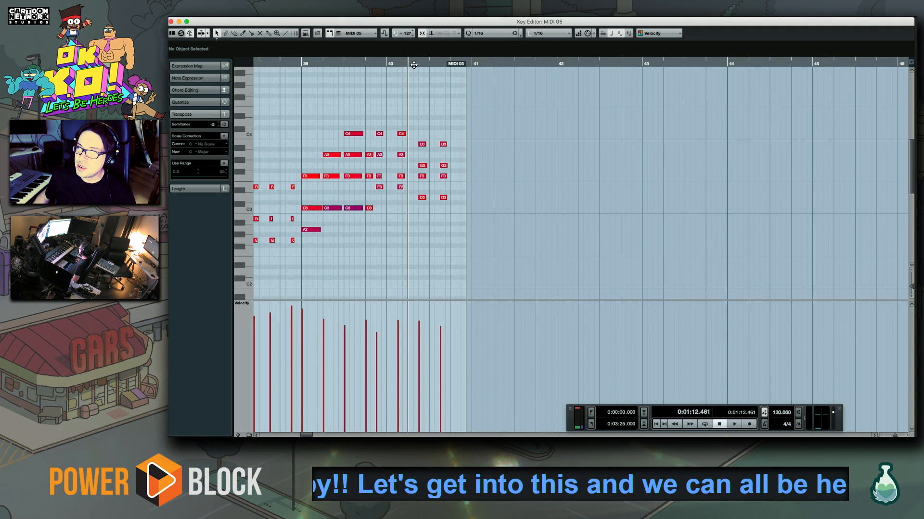
pyautogui.click(430, 65)
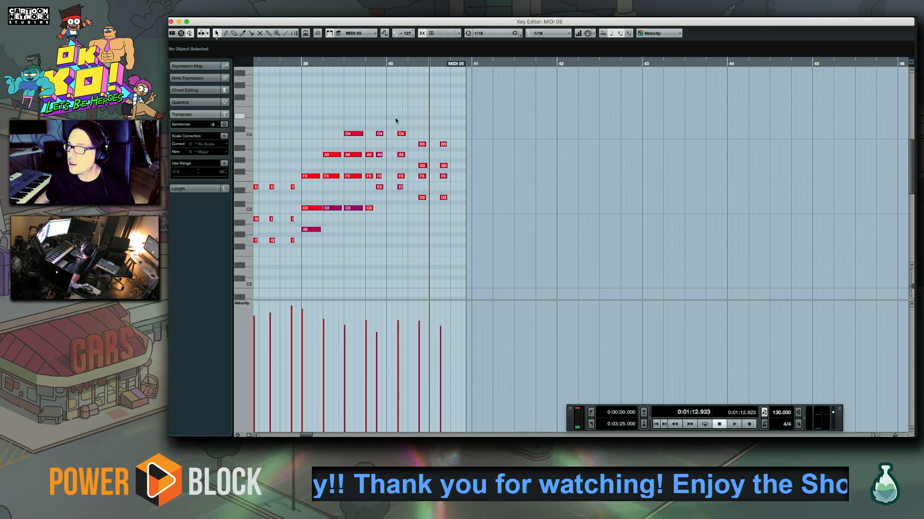
pyautogui.hscroll(2, 355, 108)
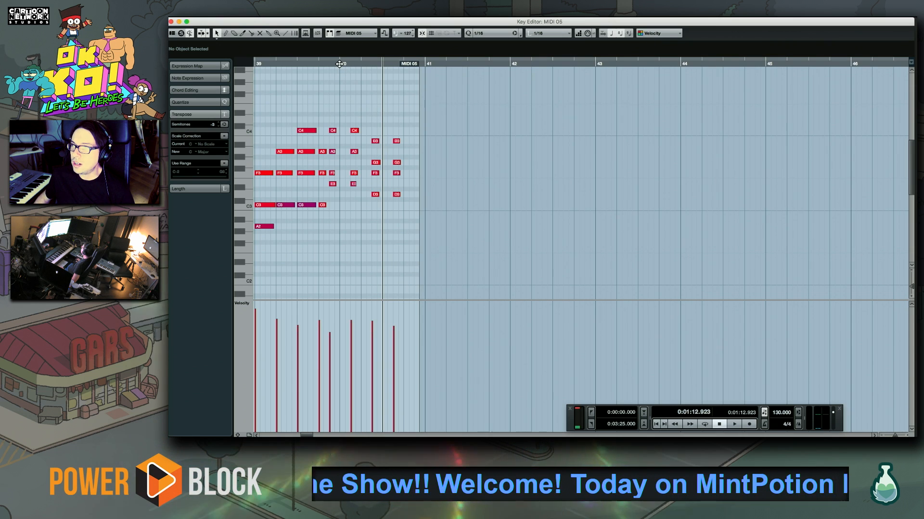
pyautogui.click(323, 64)
pyautogui.click(318, 64)
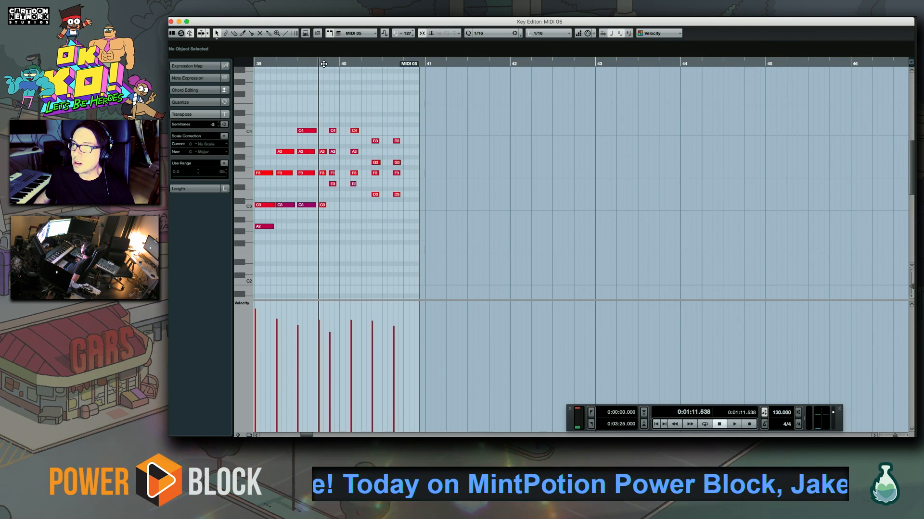
pyautogui.click(342, 64)
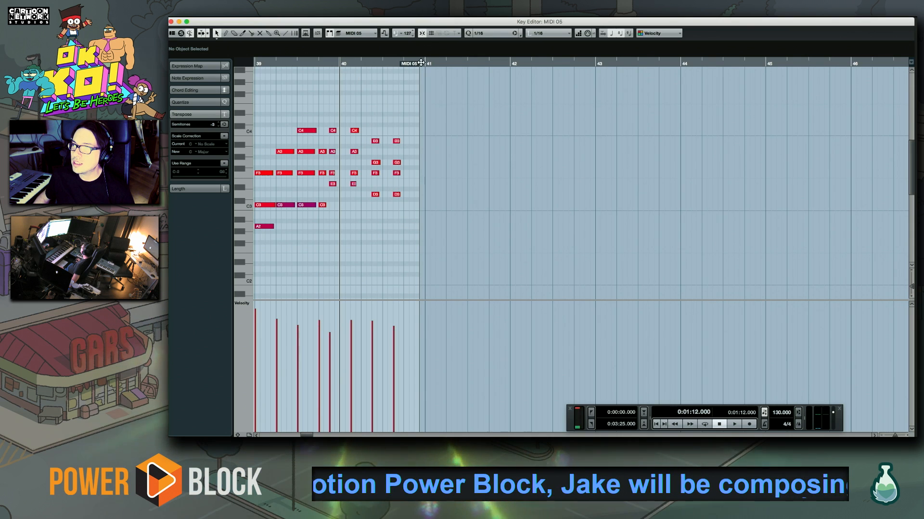
# Extend the MIDI 05 part to just before bar 42 and return the playhead to bar 39
pyautogui.moveTo(412, 65); pyautogui.dragTo(489, 72)
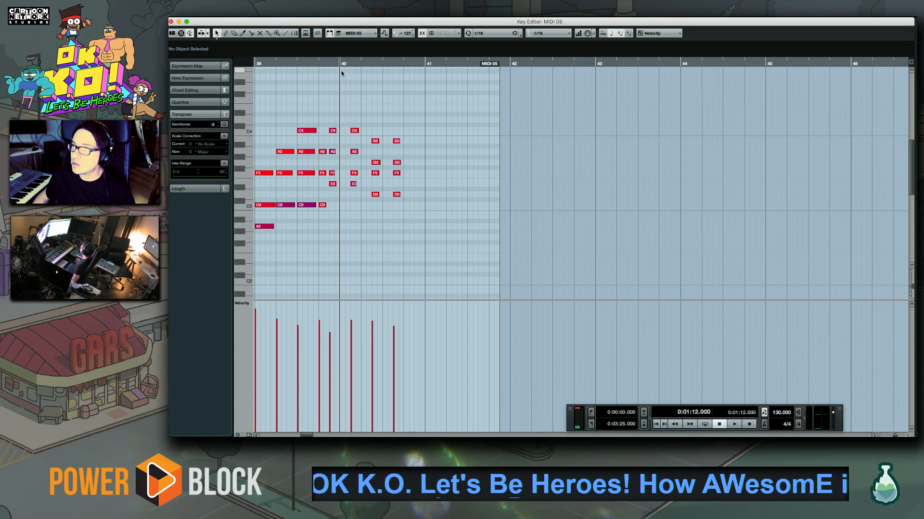
pyautogui.click(378, 63)
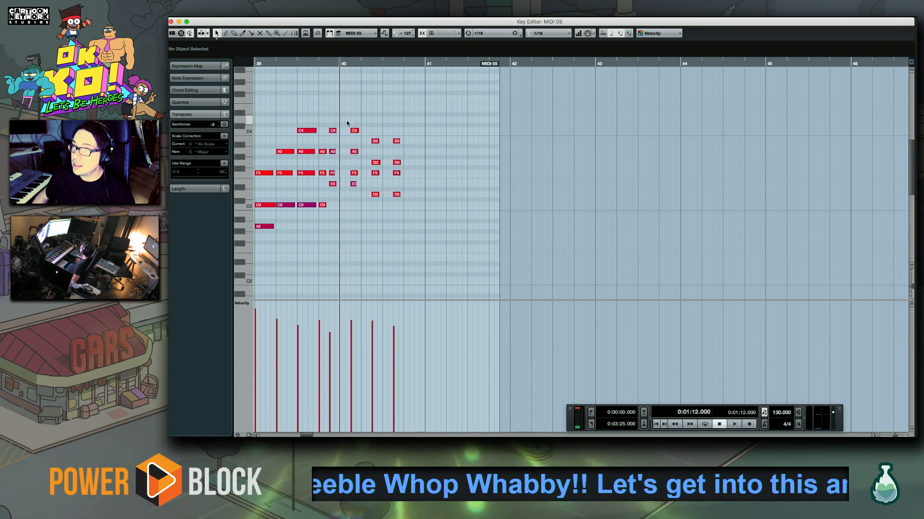
pyautogui.hscroll(-5, 347, 119)
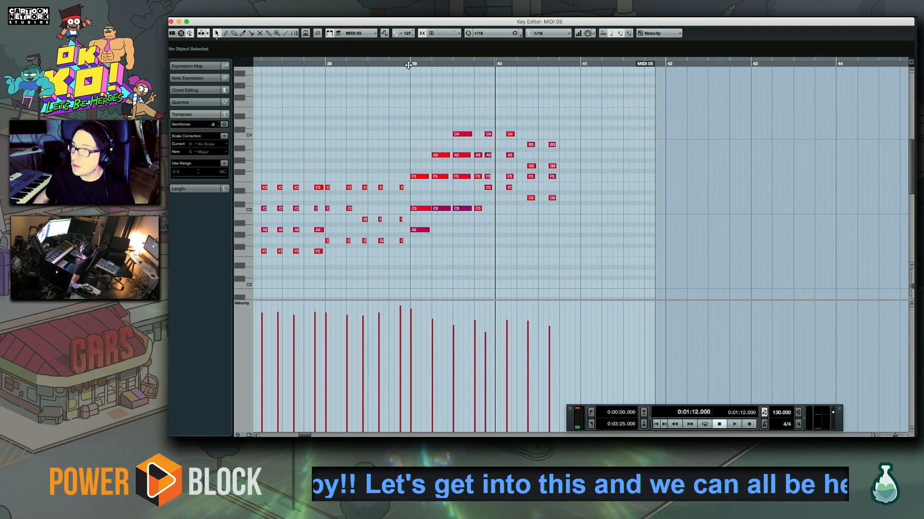
pyautogui.click(410, 63)
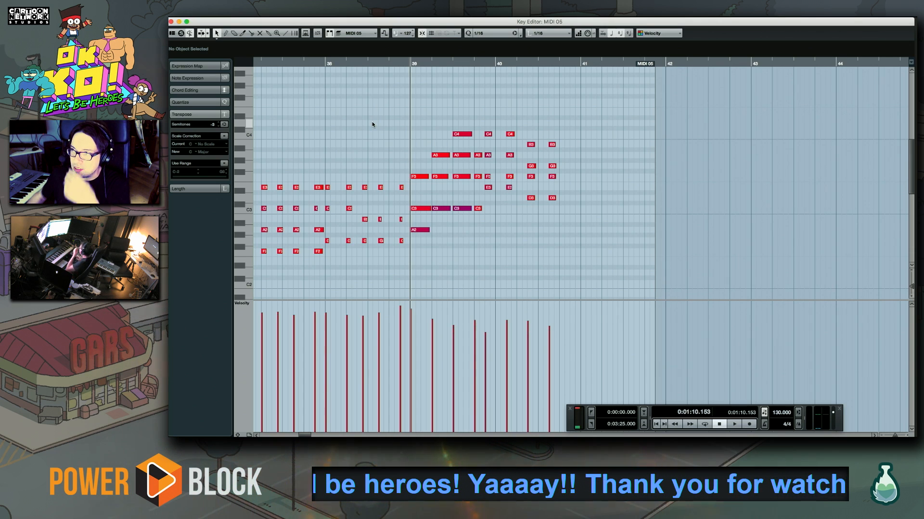
# Play the chord part from bar 39 through bar 40, following the playhead
pyautogui.hscroll(3, 351, 209)
pyautogui.hscroll(1, 352, 209)
pyautogui.scroll(-2, 338, 169)
pyautogui.moveTo(338, 168); pyautogui.dragTo(366, 165)
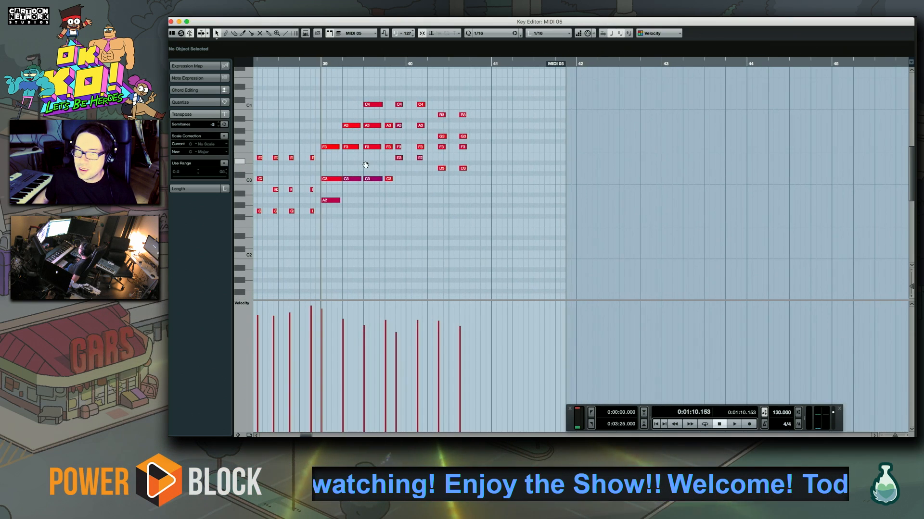
pyautogui.press('space')
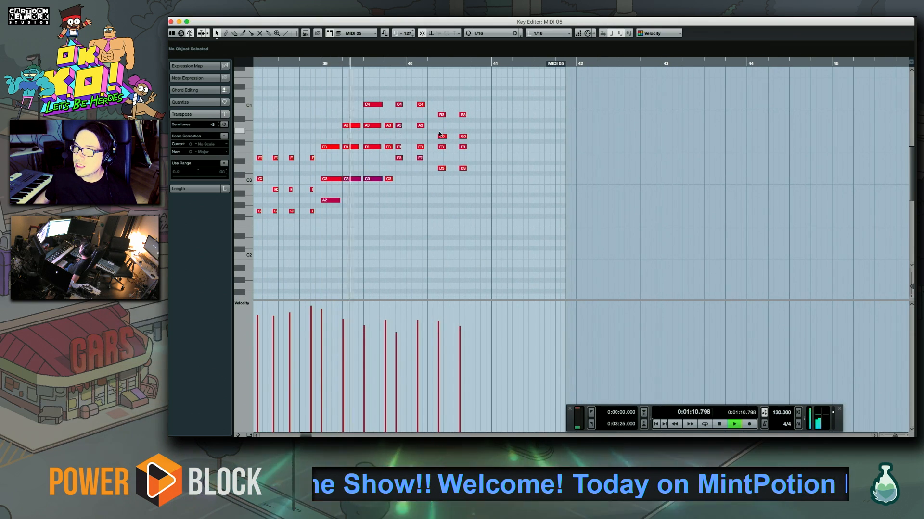
pyautogui.hscroll(2, 390, 168)
pyautogui.scroll(1, 390, 168)
pyautogui.hscroll(2, 422, 168)
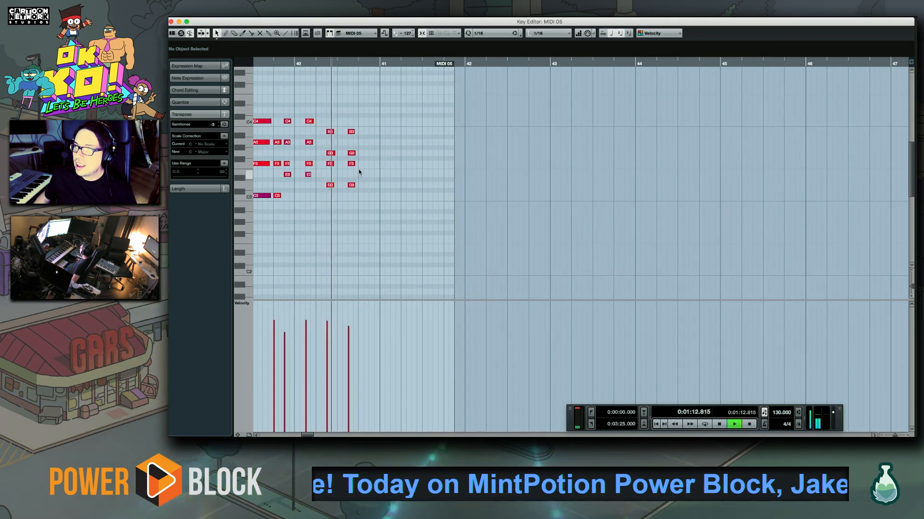
# Record G3-A3-C4-E4 chords with short G3-A3-C4-D4 pickups from just before bar 41 into bar 43, starting from bar 40
pyautogui.click(291, 64)
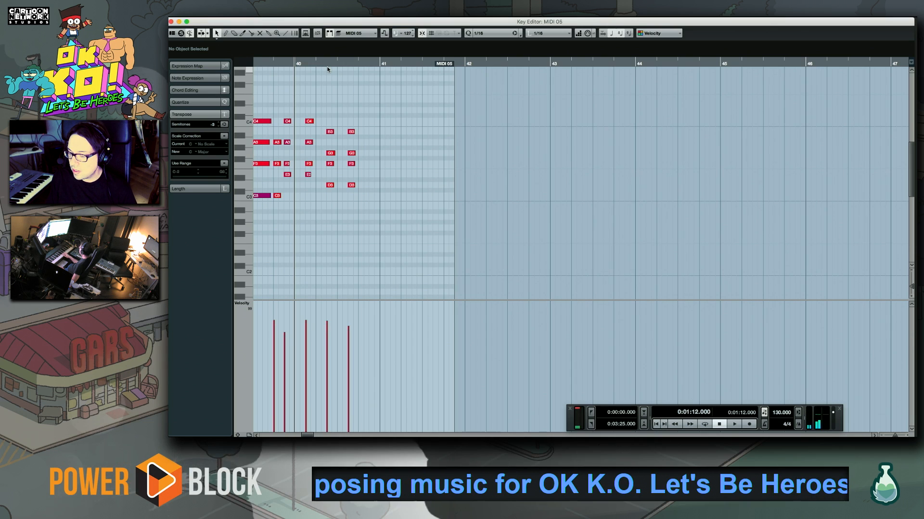
pyautogui.press('KP_Multiply')
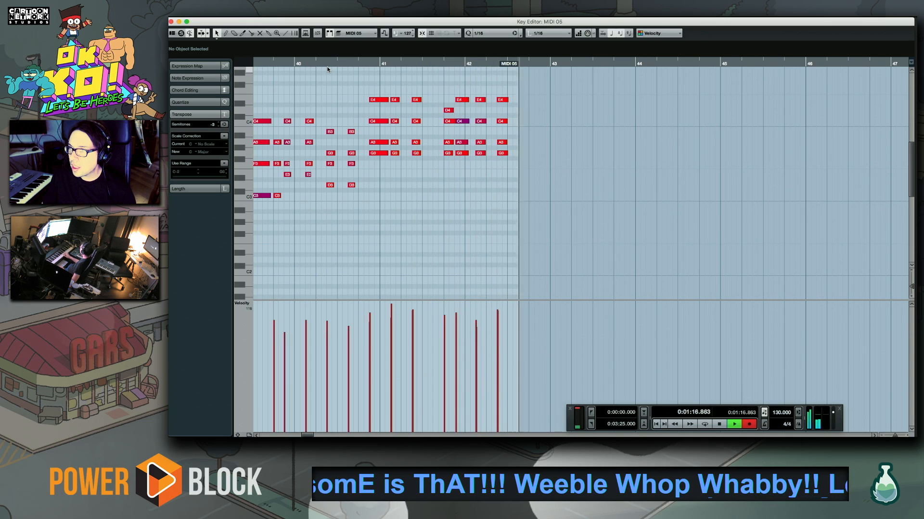
pyautogui.press('space')
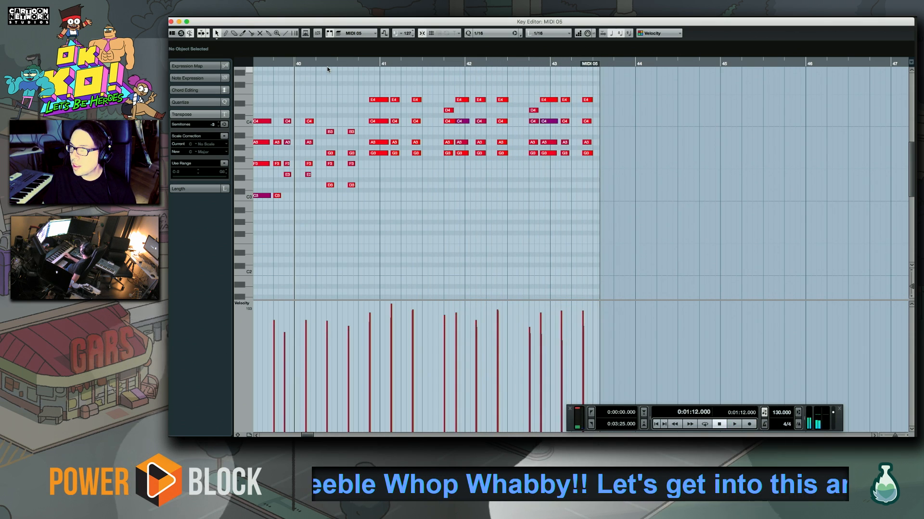
# Select the newly recorded chords from bar 41 to bar 43, quantize them, play them back and close the Key Editor
pyautogui.moveTo(368, 77); pyautogui.dragTo(613, 236)
pyautogui.press('space')
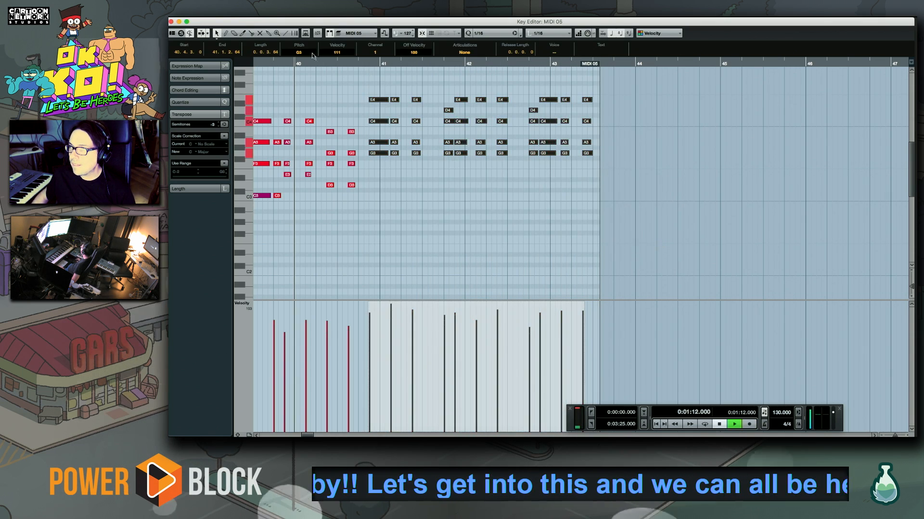
pyautogui.click(171, 22)
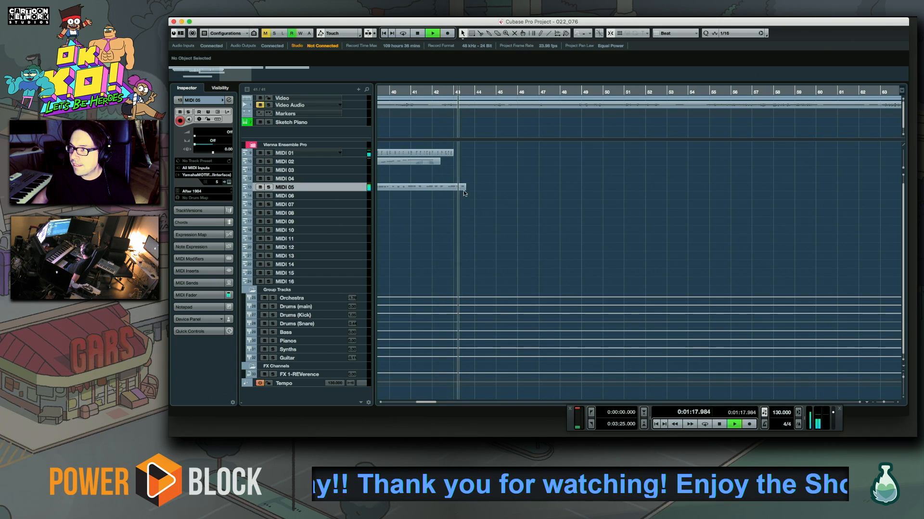
# Replay the end of the part around bar 43, reopen the MIDI 05 part in the Key Editor and stop playback
pyautogui.press('space')
pyautogui.click(449, 93)
pyautogui.press('space')
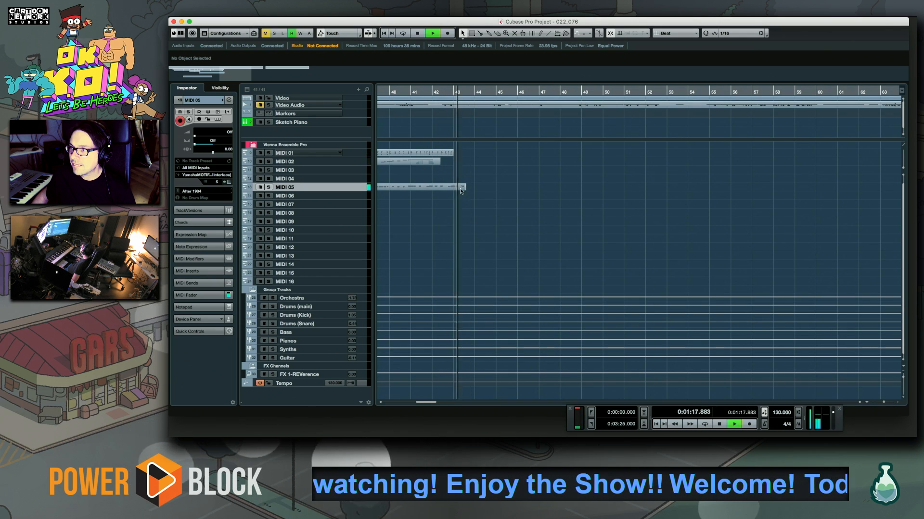
pyautogui.doubleClick(459, 188)
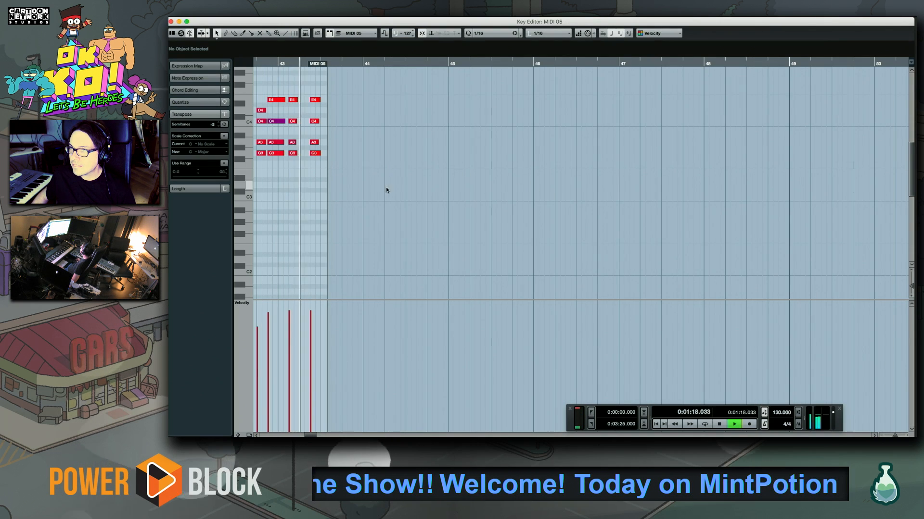
pyautogui.press('space')
# Record F3-A3-C4 chords with C3 and D3 bass notes and E4 and D4 tops around bar 44, starting one beat before bar 43
pyautogui.click(389, 64)
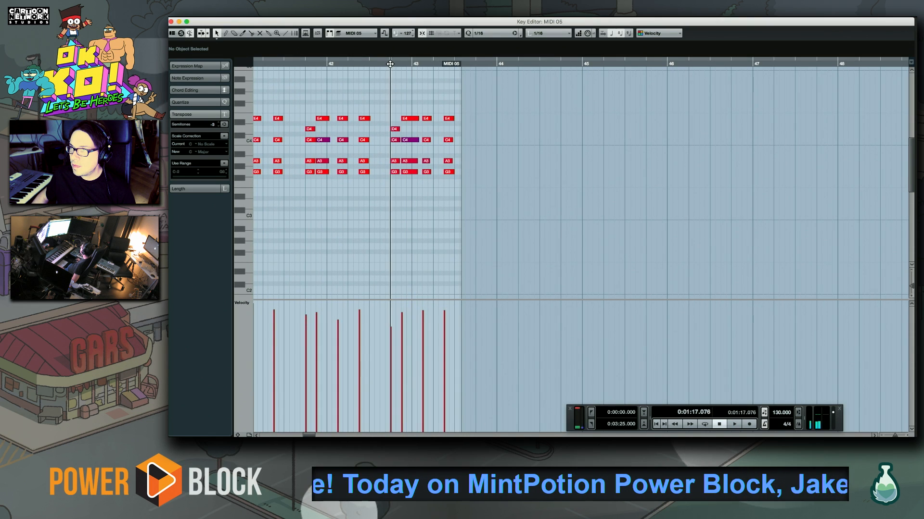
pyautogui.hscroll(3, 379, 155)
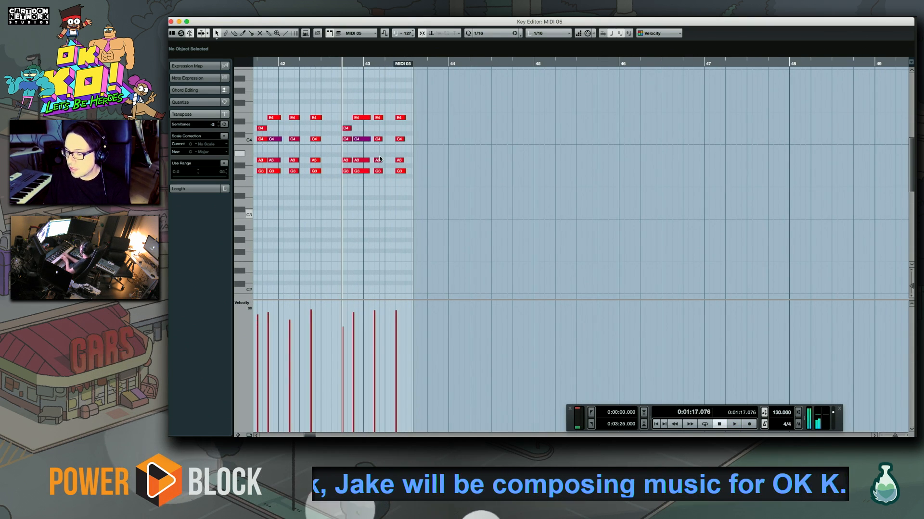
pyautogui.press('KP_Multiply')
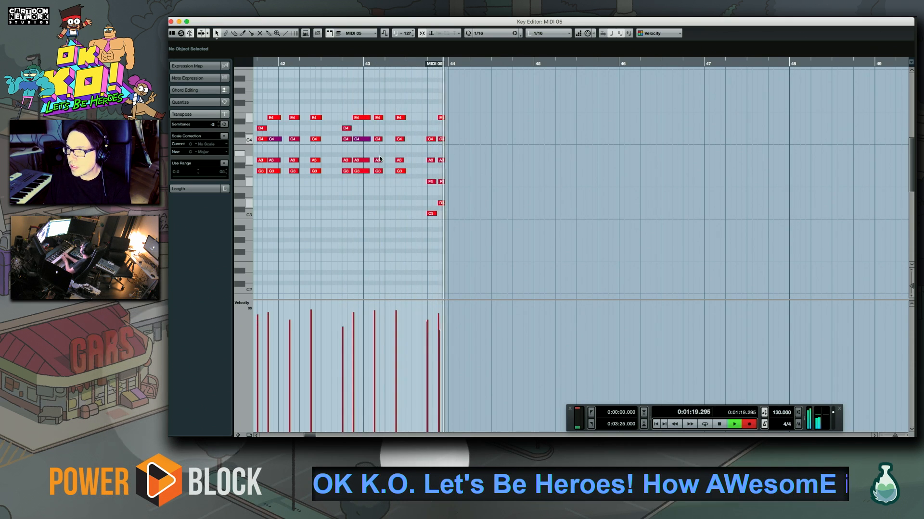
pyautogui.press('space')
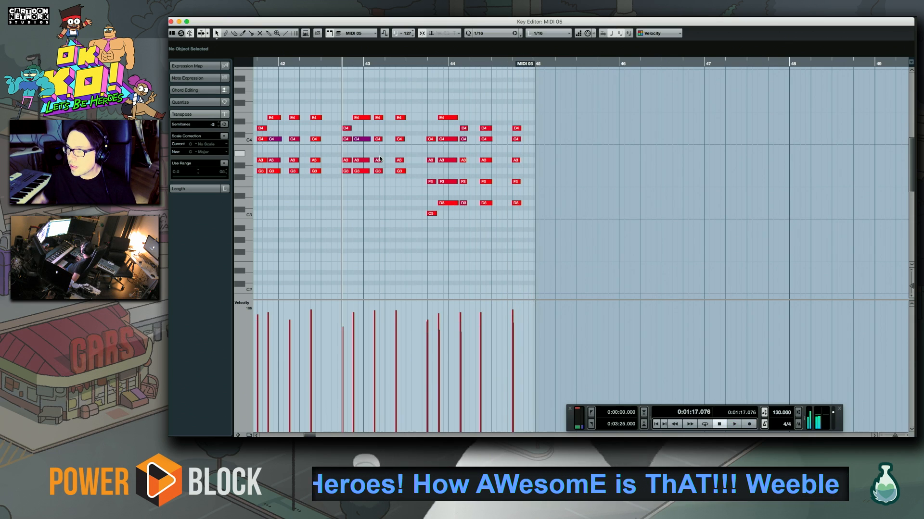
# Raise the D3 of bar 44's last chord to E3 and its F3 to G3, and audition the chord
pyautogui.moveTo(514, 203); pyautogui.dragTo(514, 193)
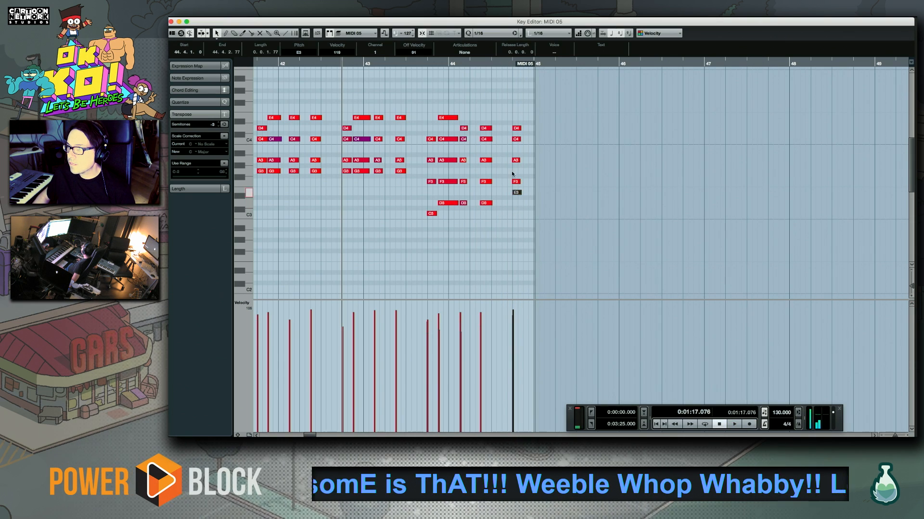
pyautogui.click(507, 62)
pyautogui.press('space')
pyautogui.press('space')
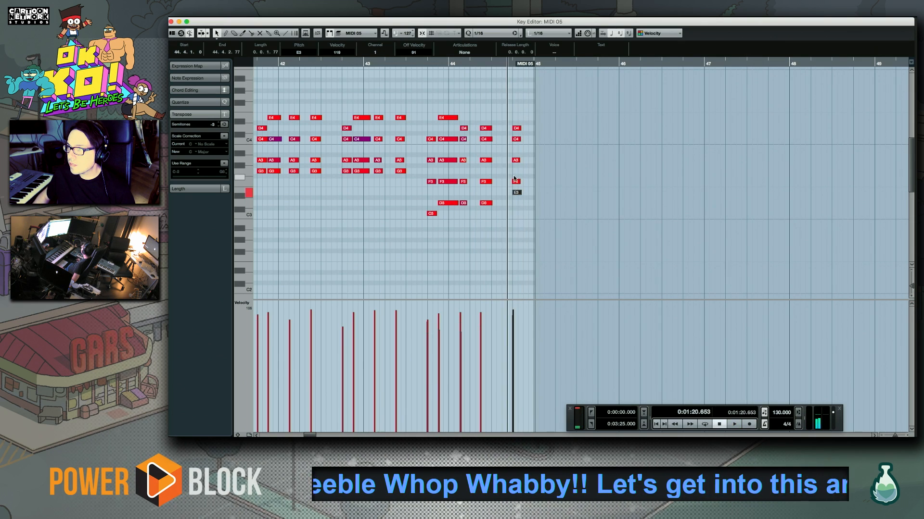
# Quantize the new chords and copy the whole phrase from just before bar 41 through bar 44 to around bar 45, enlarging the part to fit
pyautogui.moveTo(525, 95); pyautogui.dragTo(246, 298)
pyautogui.hscroll(-3, 337, 202)
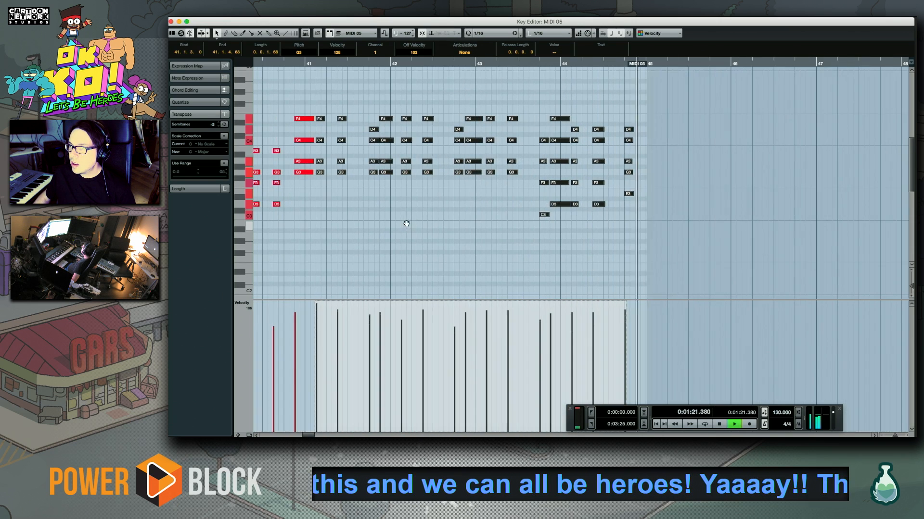
pyautogui.moveTo(292, 93); pyautogui.dragTo(693, 240)
pyautogui.moveTo(544, 122); pyautogui.dragTo(646, 117)
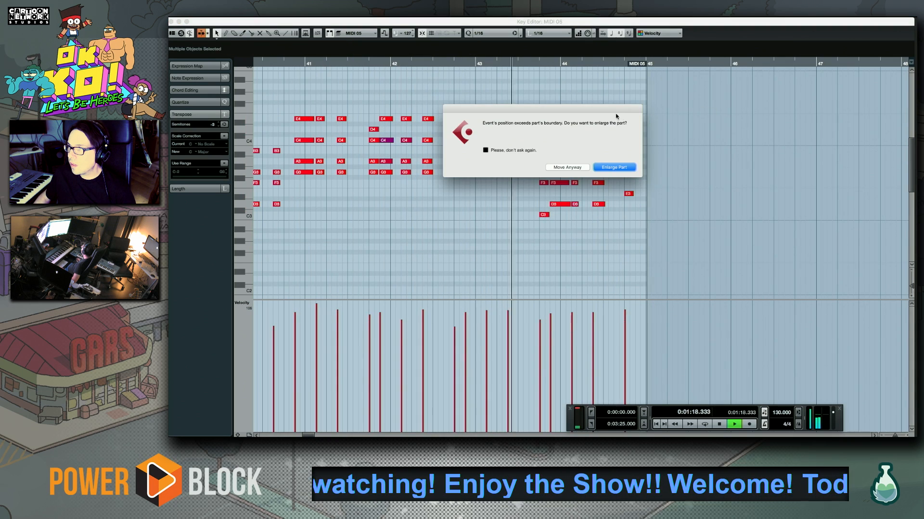
pyautogui.click(614, 167)
# Move the copied chords one sixteenth earlier to start at 44.4.3, close the Key Editor and return to the earlier bars of the project
pyautogui.moveTo(620, 189); pyautogui.dragTo(519, 195)
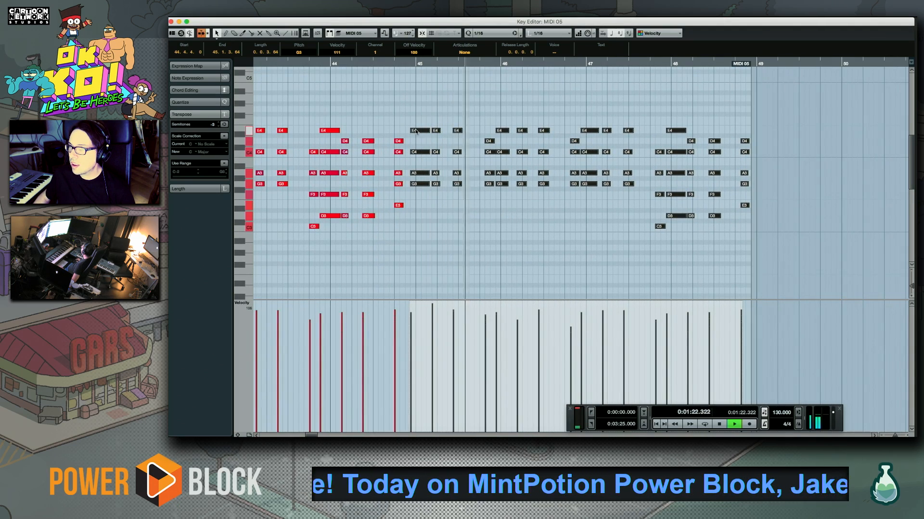
pyautogui.moveTo(416, 132); pyautogui.dragTo(411, 133)
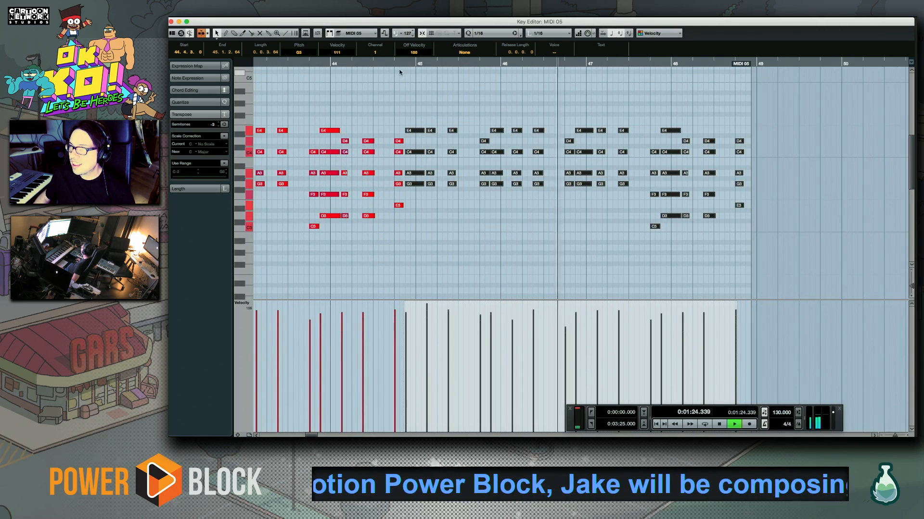
pyautogui.click(171, 21)
pyautogui.hscroll(-15, 580, 264)
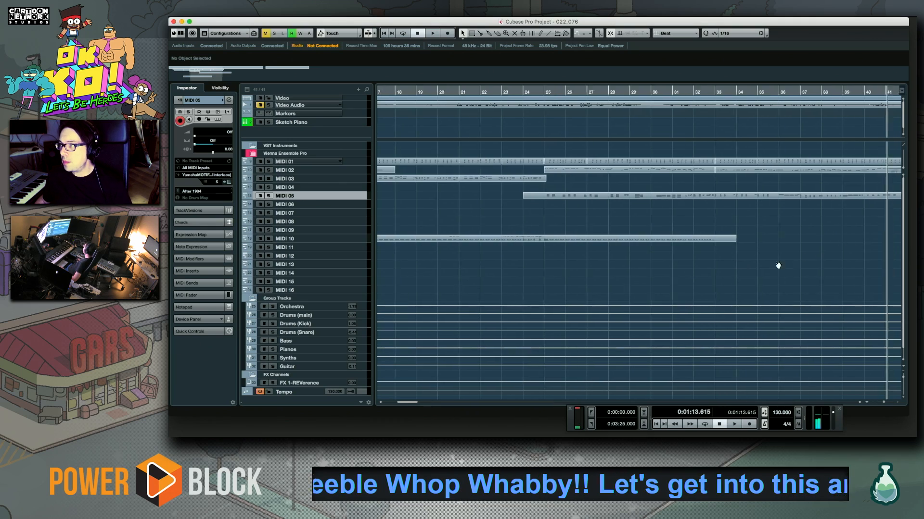
# Play the project around bar 41 and place a two-bar copy of the MIDI 01 part directly after it, from bar 43 to bar 45
pyautogui.hscroll(15, 707, 258)
pyautogui.scroll(-1, 707, 257)
pyautogui.hscroll(15, 770, 252)
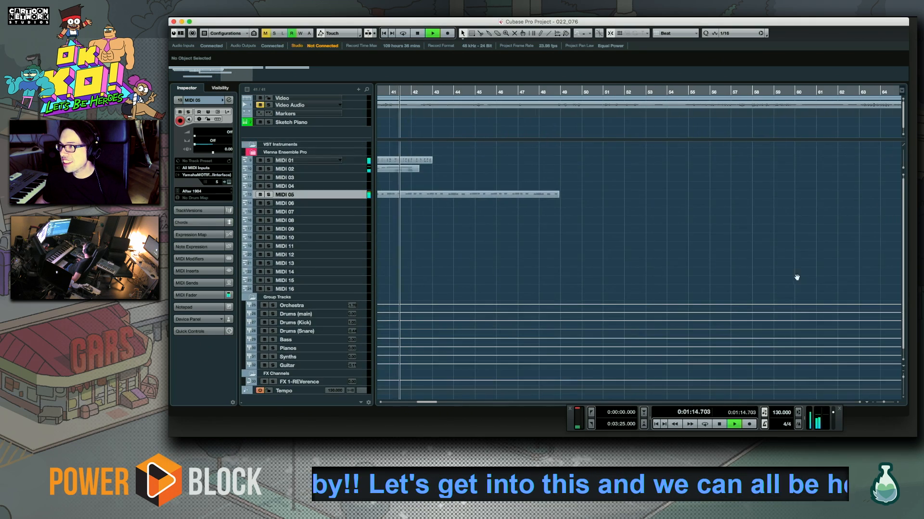
pyautogui.hscroll(-14, 607, 249)
pyautogui.scroll(1, 782, 259)
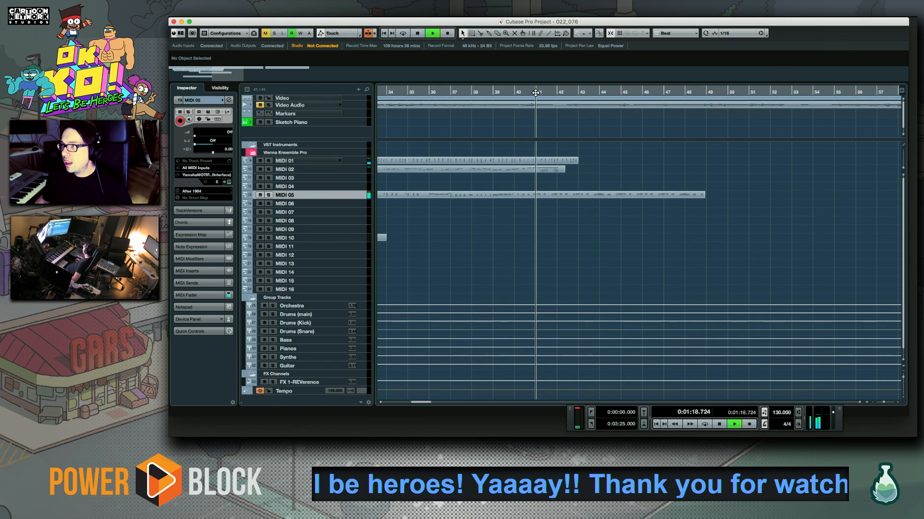
pyautogui.moveTo(543, 163); pyautogui.dragTo(587, 165)
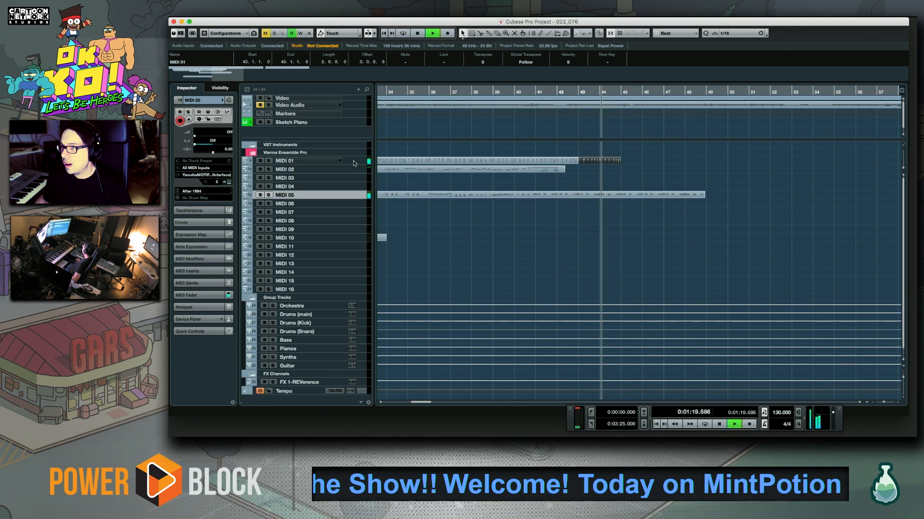
# Open the copied MIDI 01 part in the Key Editor, enlarge the note display and audition the part from the start of bar 44
pyautogui.click(355, 163)
pyautogui.doubleClick(596, 160)
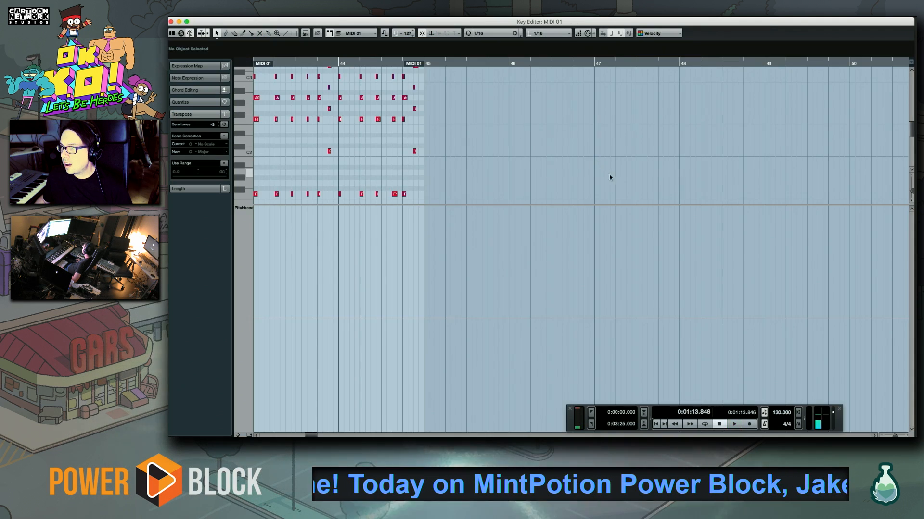
pyautogui.moveTo(531, 204); pyautogui.dragTo(532, 348)
pyautogui.moveTo(537, 278); pyautogui.dragTo(388, 340)
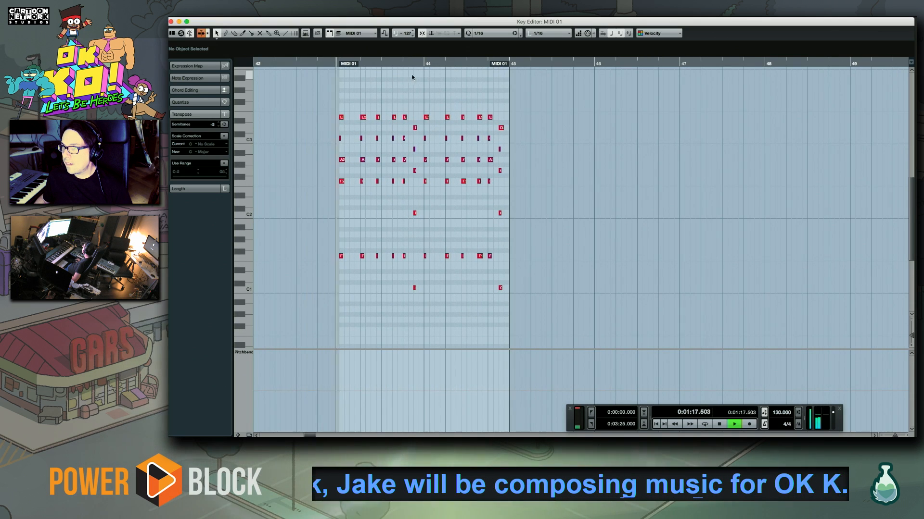
pyautogui.click(421, 63)
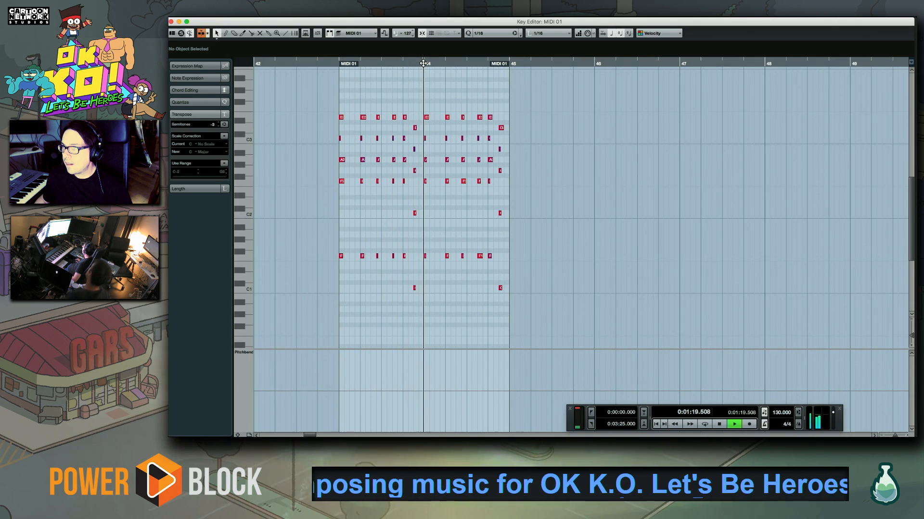
# Stop playback and delete all notes in bar 44 of the MIDI 01 part
pyautogui.press('space')
pyautogui.moveTo(511, 273); pyautogui.dragTo(574, 334)
pyautogui.press('Delete')
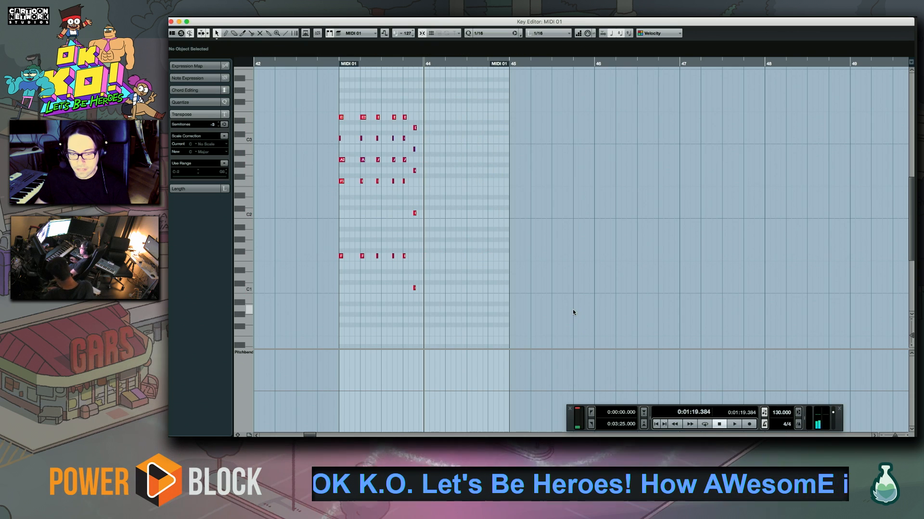
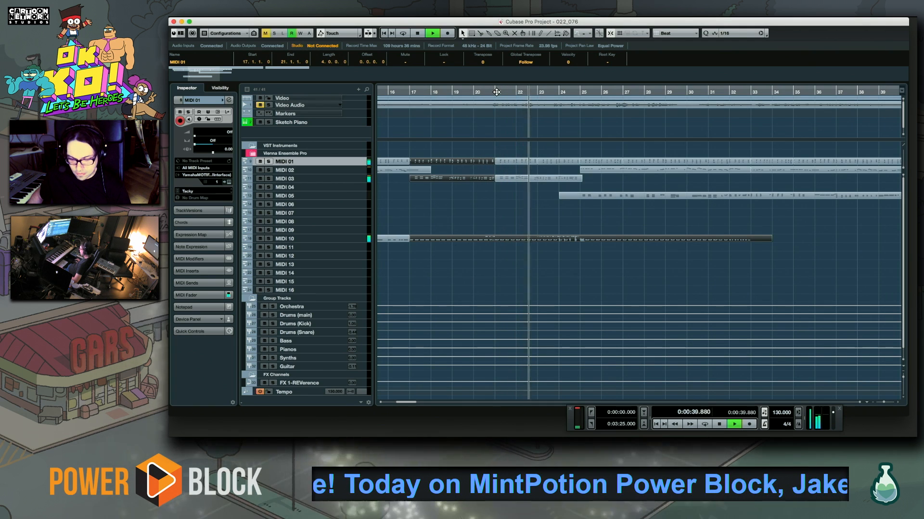
# Split the parts at bar 25 and copy the bar 17 to 25 material of MIDI 01, 03, 05 and 10 to bar 49
pyautogui.keyDown('alt'); pyautogui.click(580, 240); pyautogui.keyUp('alt')
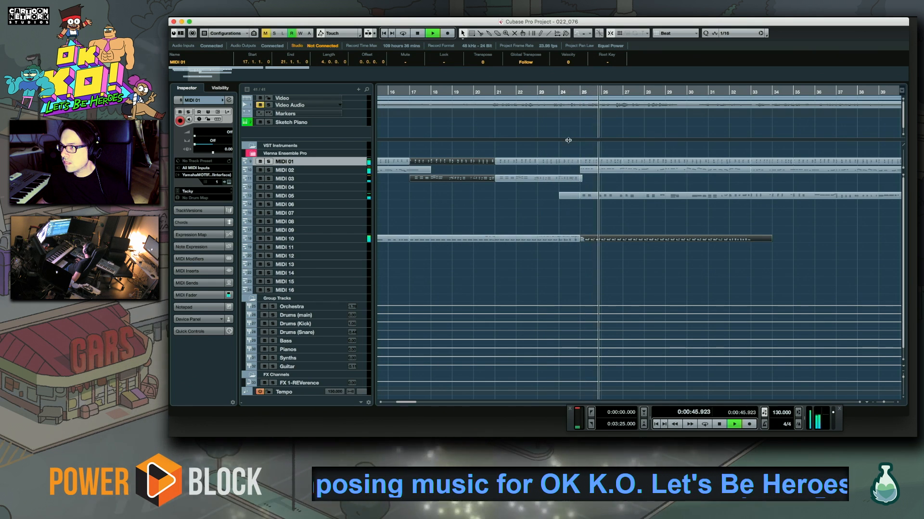
pyautogui.moveTo(574, 153); pyautogui.dragTo(417, 295)
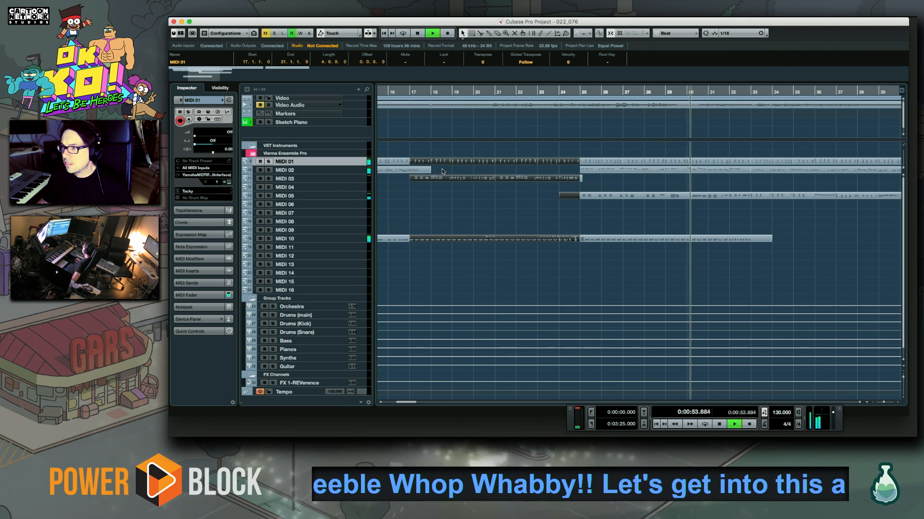
pyautogui.click(883, 403)
pyautogui.moveTo(883, 403); pyautogui.dragTo(882, 403)
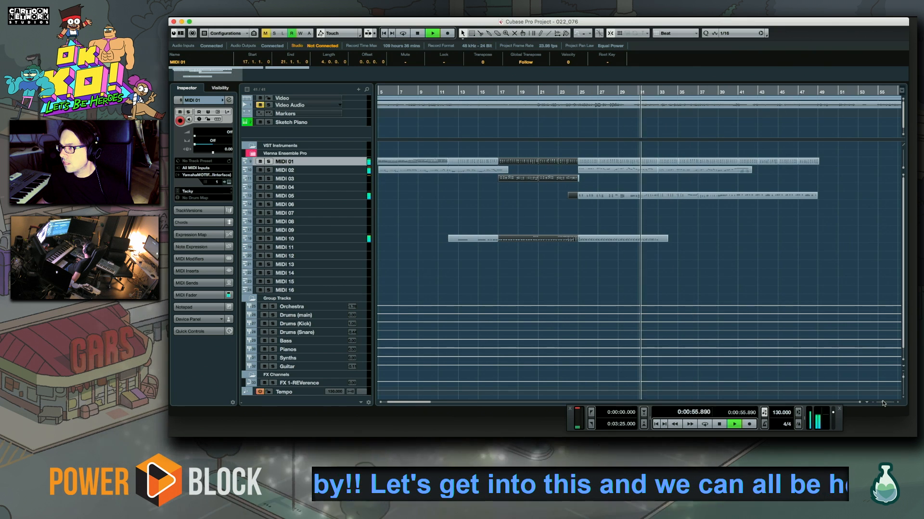
pyautogui.moveTo(711, 289); pyautogui.dragTo(613, 298)
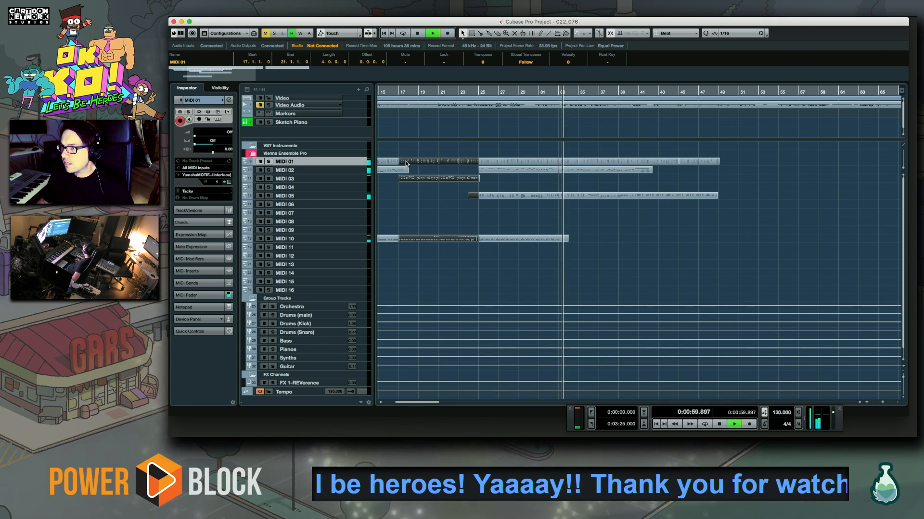
pyautogui.moveTo(406, 163); pyautogui.dragTo(727, 167)
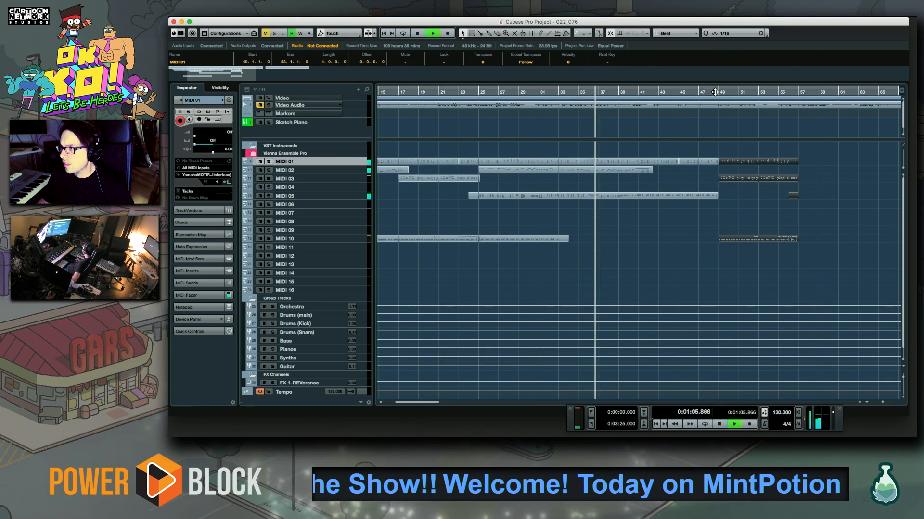
pyautogui.moveTo(597, 264); pyautogui.dragTo(569, 261)
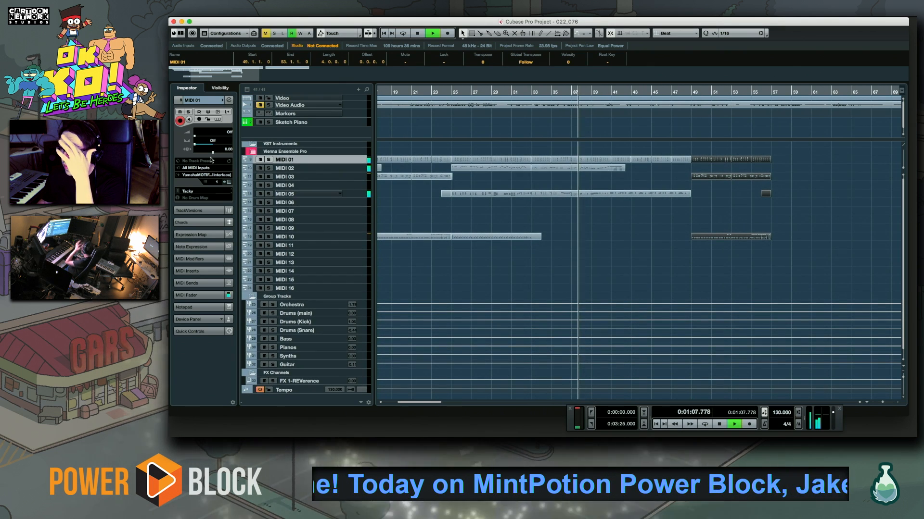
# Set the MIDI 05 track's volume to 90 and replay the project from just before bar 23
pyautogui.click(356, 194)
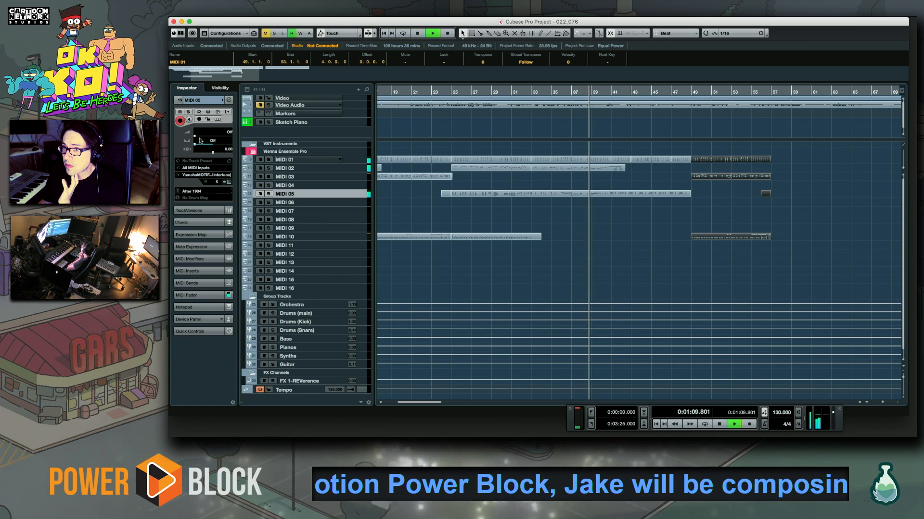
pyautogui.click(226, 137)
pyautogui.moveTo(226, 140); pyautogui.dragTo(220, 139)
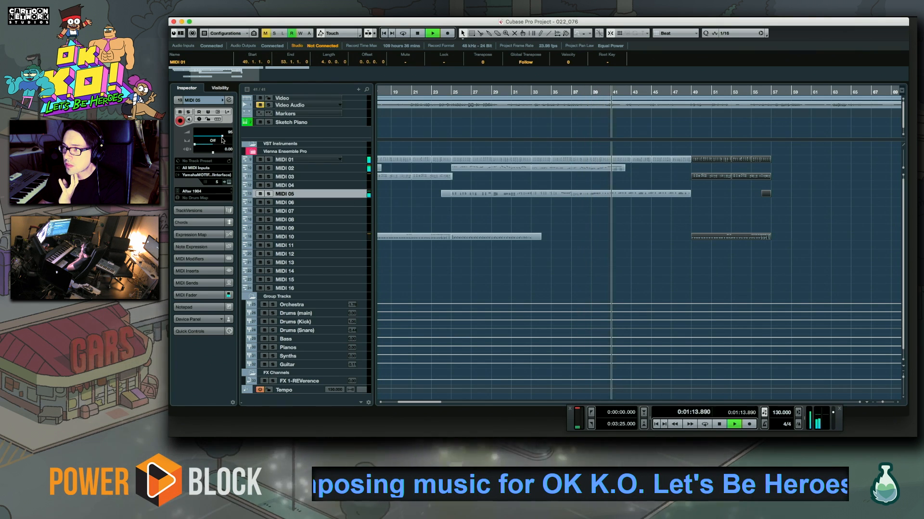
pyautogui.click(593, 92)
pyautogui.click(428, 92)
pyautogui.scroll(-1, 436, 270)
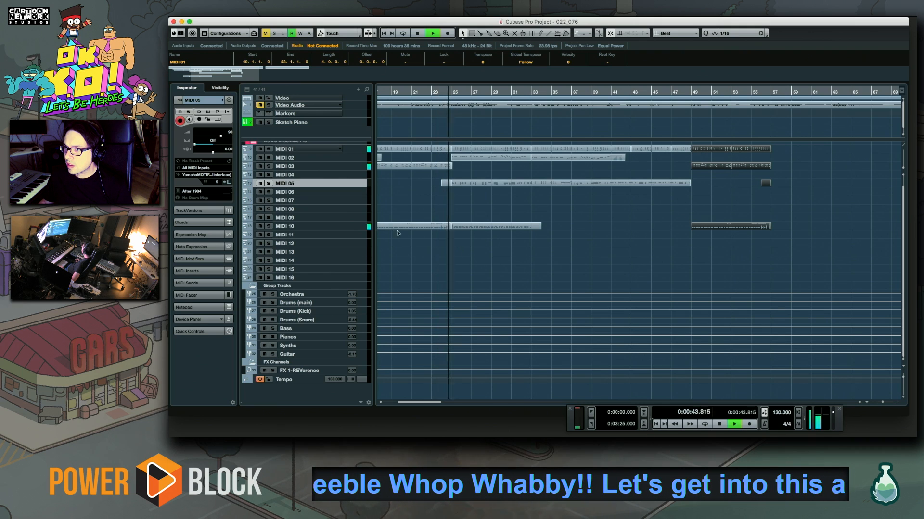
pyautogui.press('space')
# Select the MIDI 06 track, browse its synth lead patches and try Funky Pulse
pyautogui.click(347, 193)
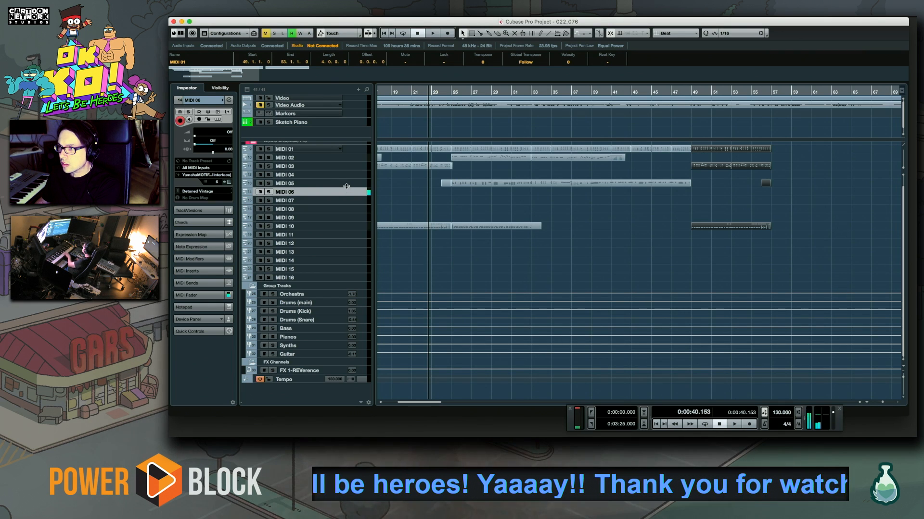
pyautogui.click(211, 192)
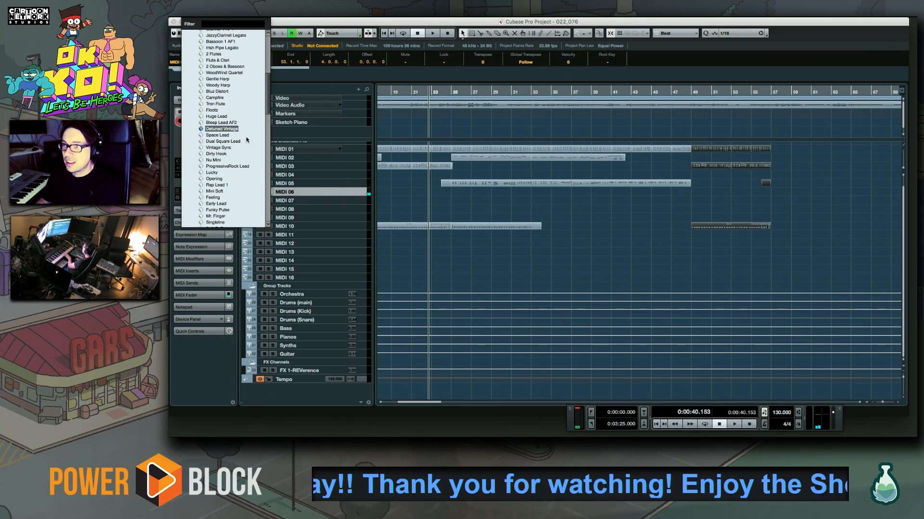
pyautogui.scroll(-15, 229, 157)
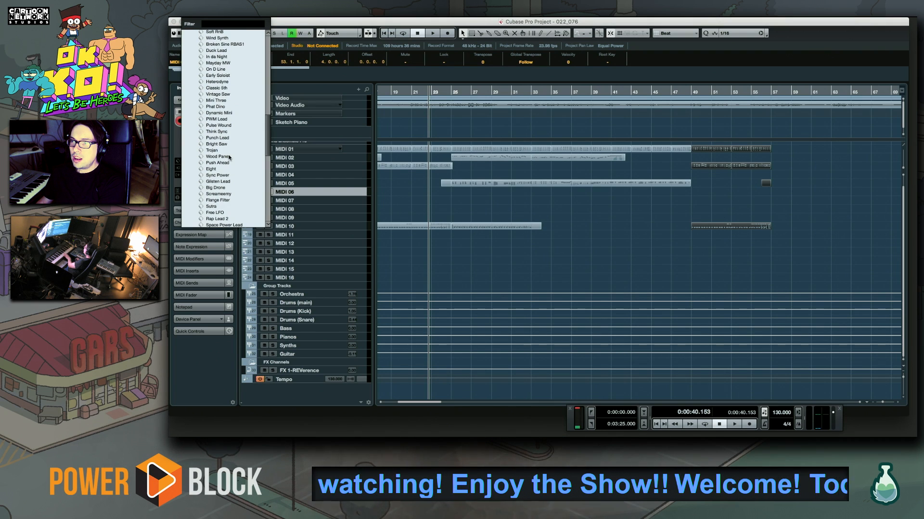
pyautogui.scroll(-2, 222, 151)
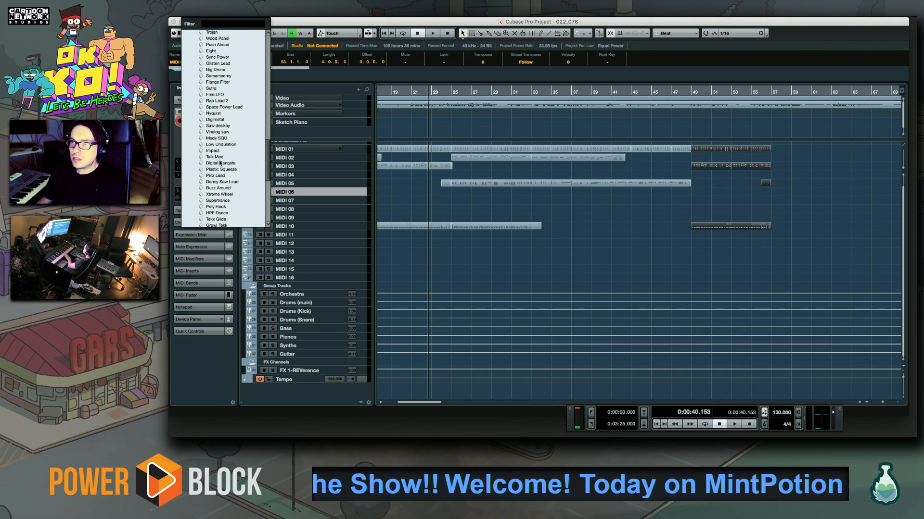
pyautogui.scroll(-8, 226, 178)
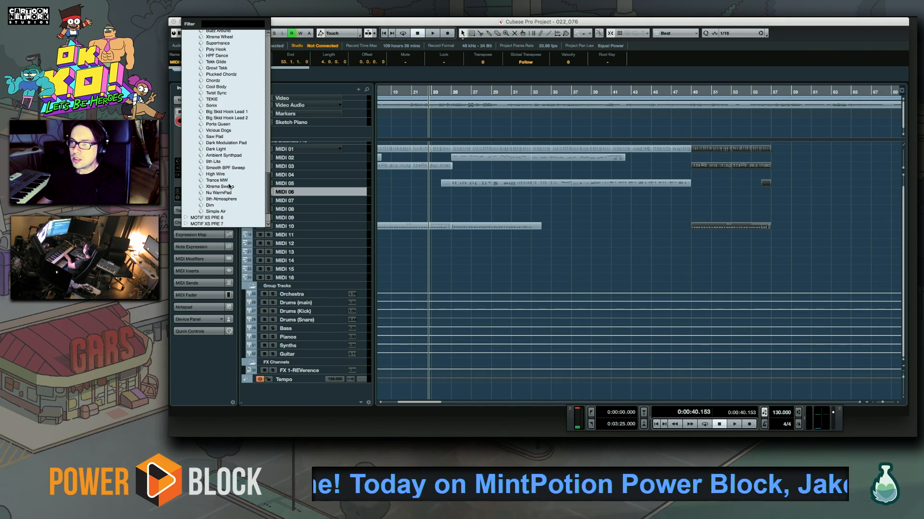
pyautogui.scroll(2, 229, 186)
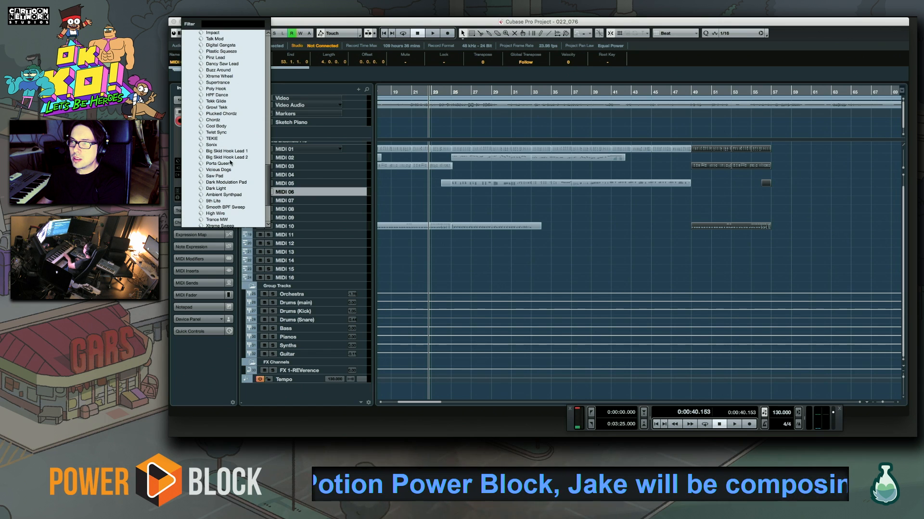
pyautogui.moveTo(267, 183); pyautogui.dragTo(262, 117)
pyautogui.click(219, 138)
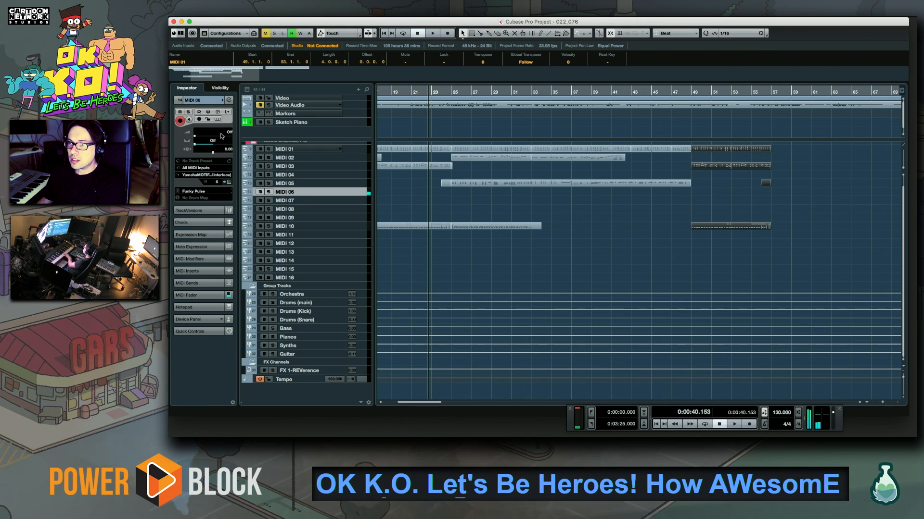
# Browse the MOTIF XS PRE 4 brass patches for MIDI 06 and try CS-90
pyautogui.click(207, 192)
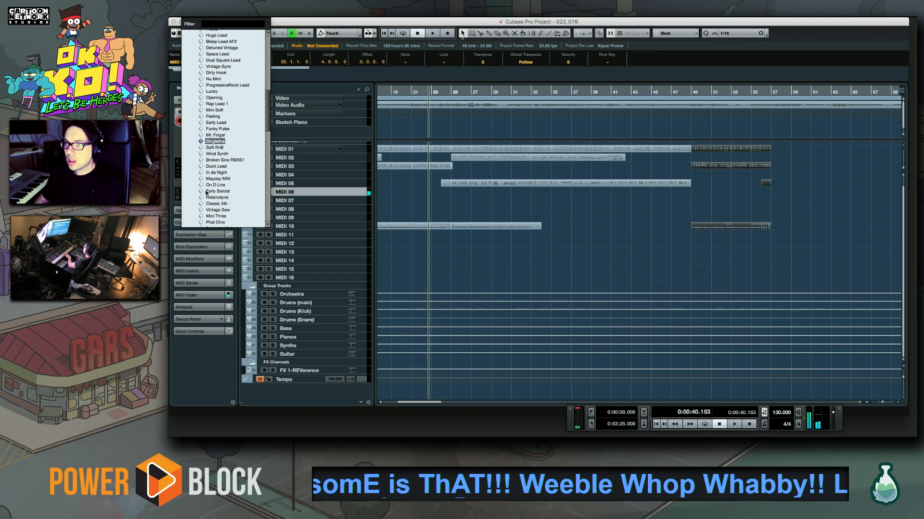
pyautogui.scroll(15, 224, 144)
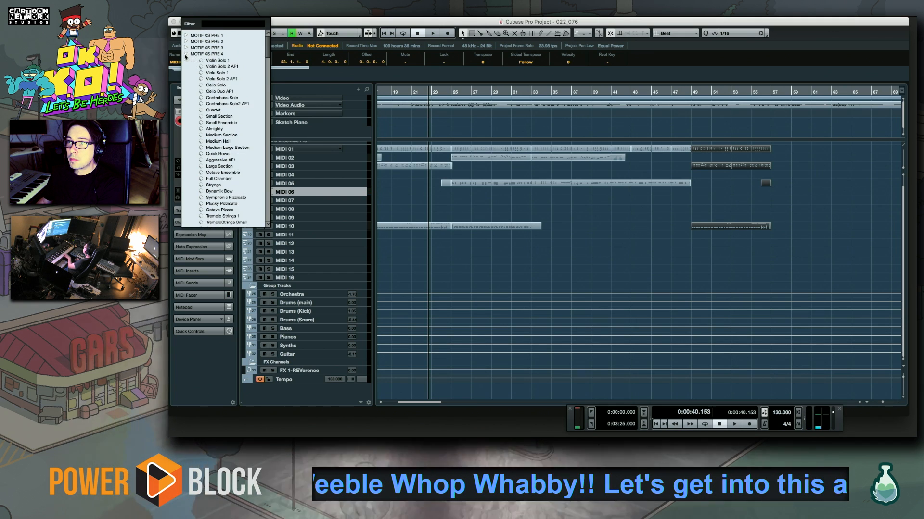
pyautogui.scroll(-10, 231, 137)
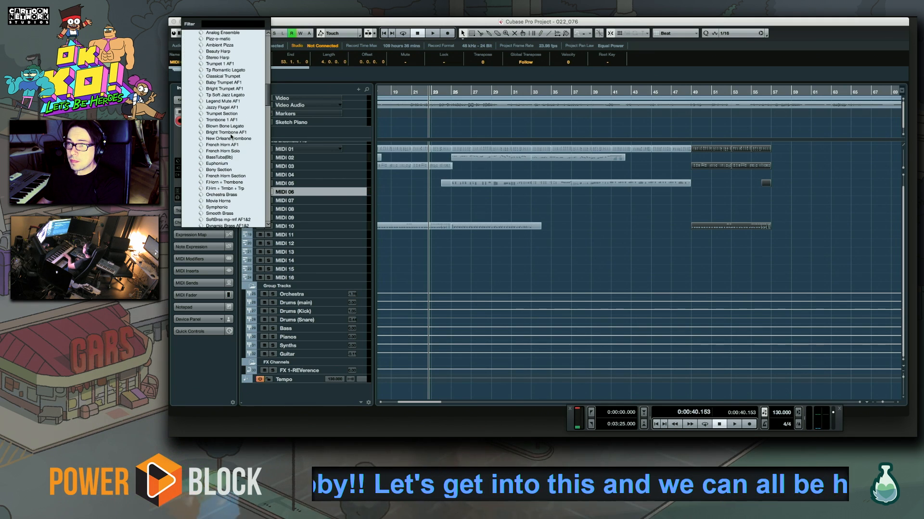
pyautogui.scroll(-10, 231, 136)
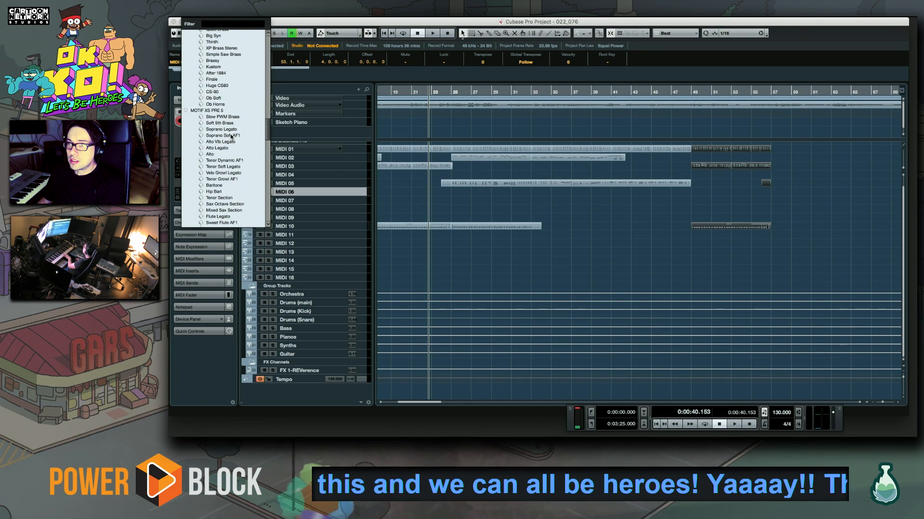
pyautogui.scroll(3, 231, 136)
pyautogui.click(216, 130)
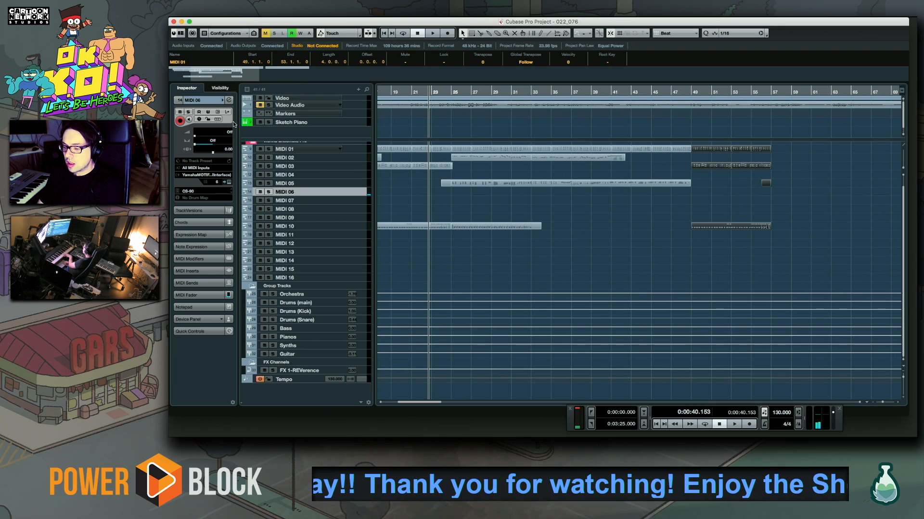
# Set the MIDI 06 patch to Simple Saw Brass and audition it against the project playback
pyautogui.click(205, 191)
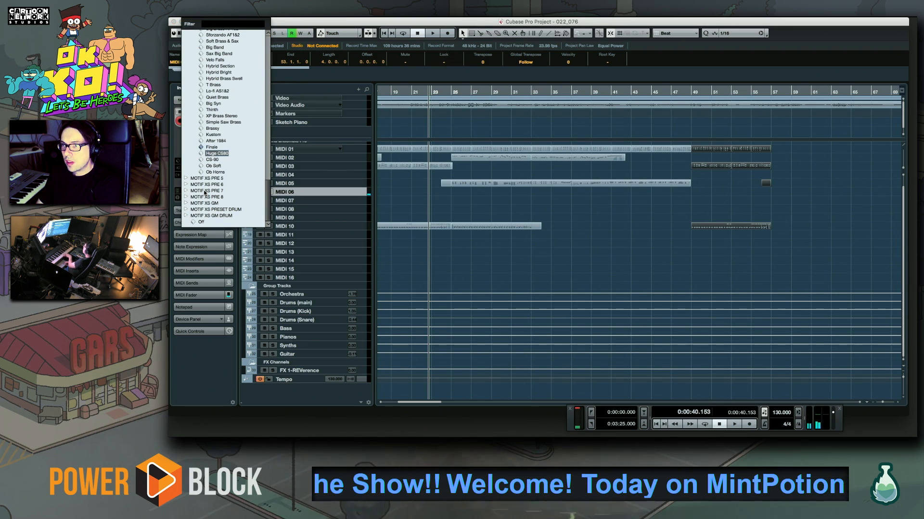
pyautogui.press('Up')
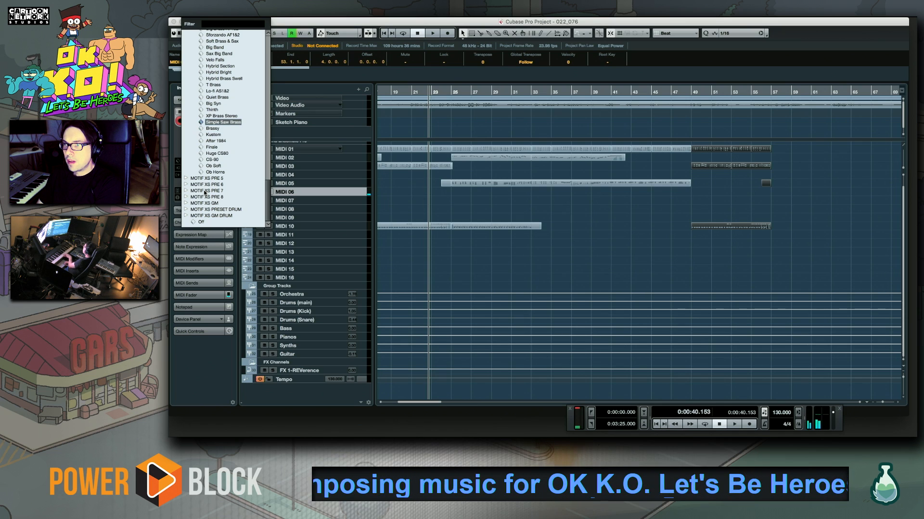
pyautogui.press('Return')
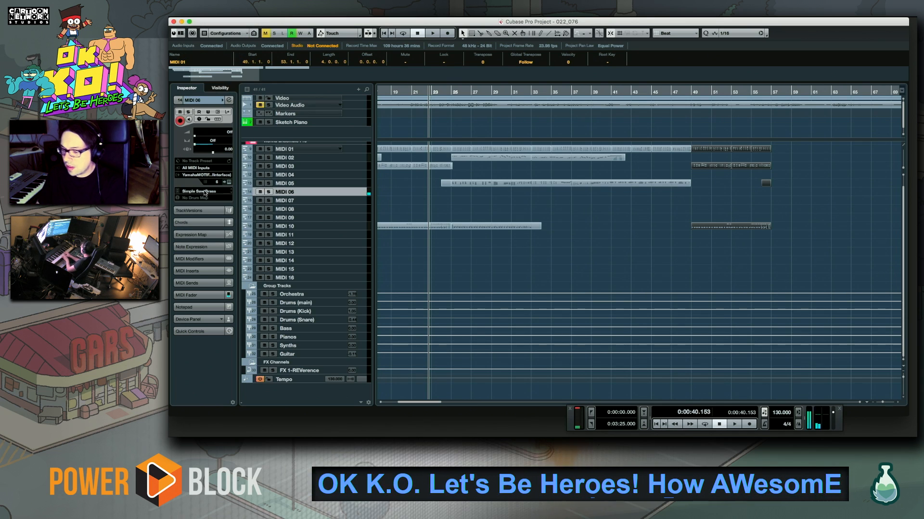
pyautogui.press('space')
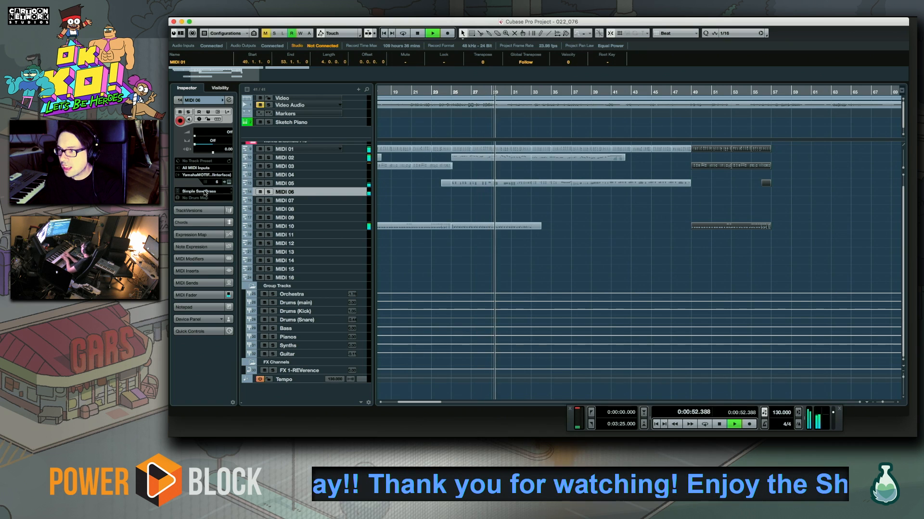
pyautogui.press('space')
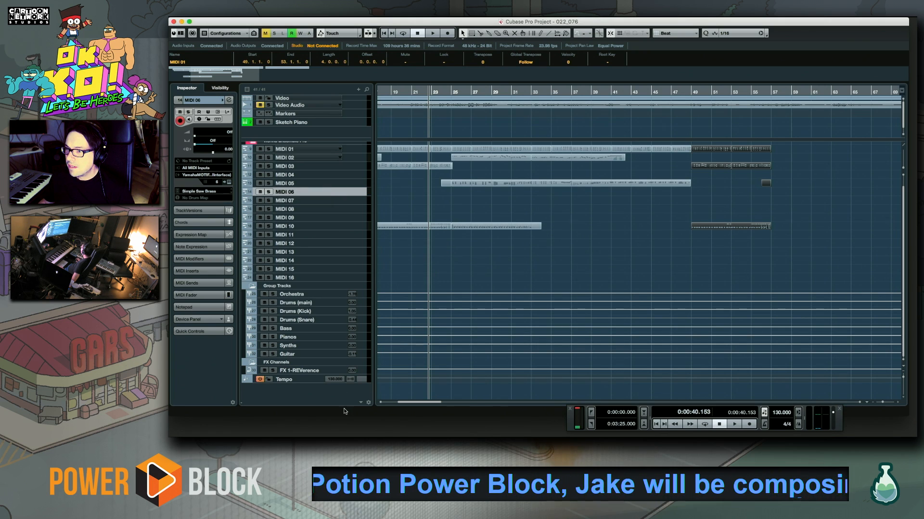
# Deselect the copied parts, select the MIDI 04 track and audition its Short Sequence Bass patch against the project from just before bar 23
pyautogui.click(303, 380)
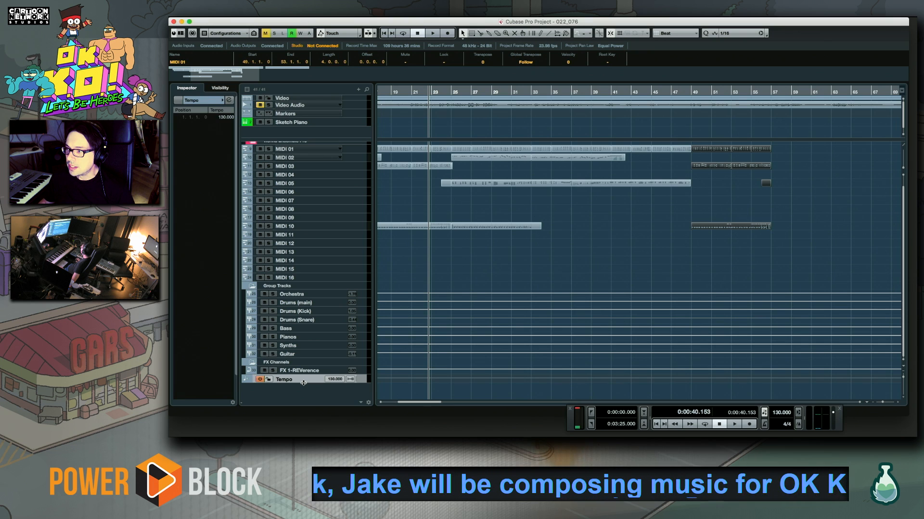
pyautogui.click(426, 250)
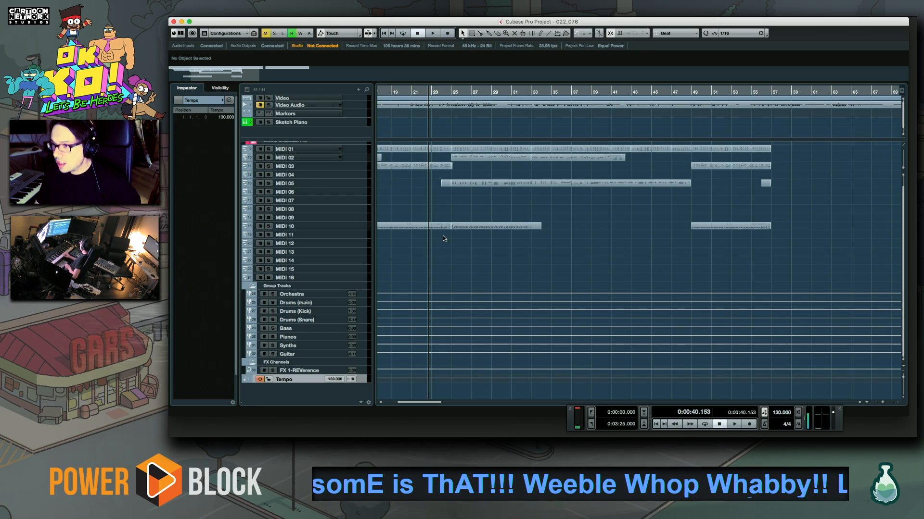
pyautogui.click(344, 174)
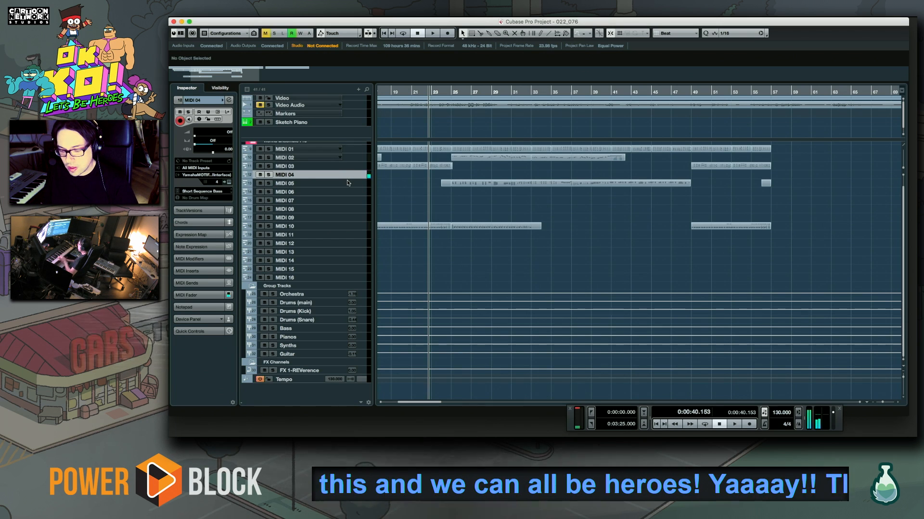
pyautogui.press('space')
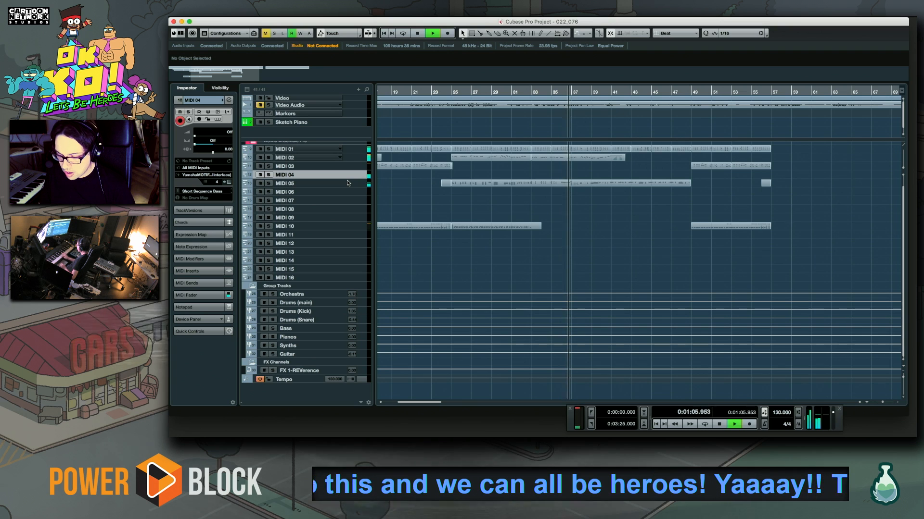
pyautogui.press('space')
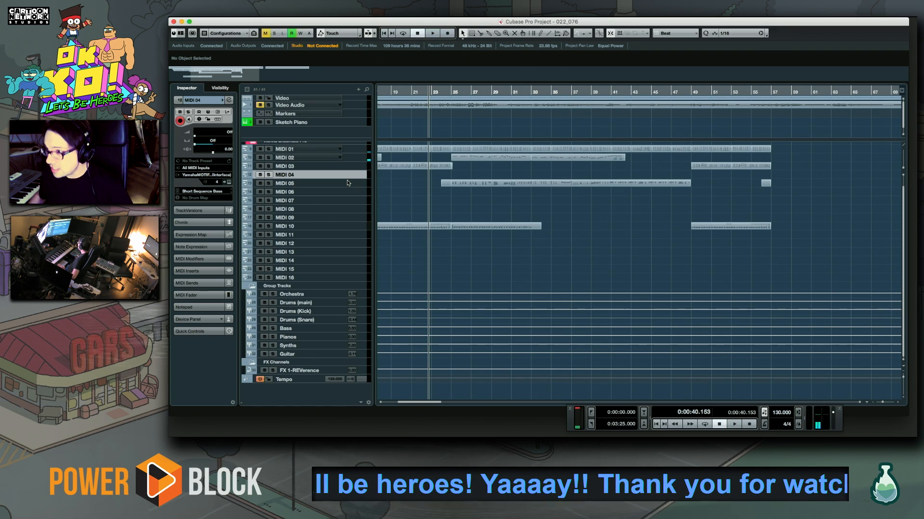
# Move the playback position back to bar 17
pyautogui.scroll(1, 387, 192)
pyautogui.hscroll(-5, 593, 206)
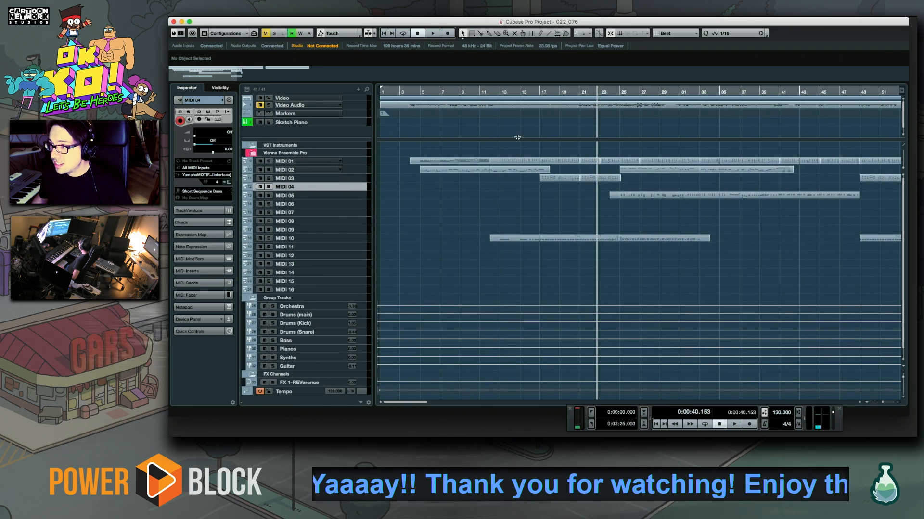
pyautogui.click(539, 92)
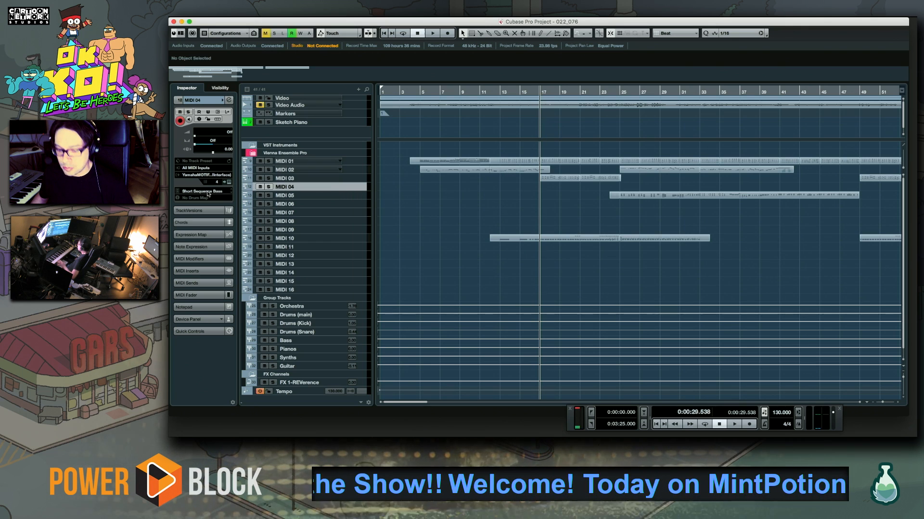
# Add one Serum instrument track with its output routed to the Bass group, and close the plug-in window
pyautogui.scroll(-1, 454, 334)
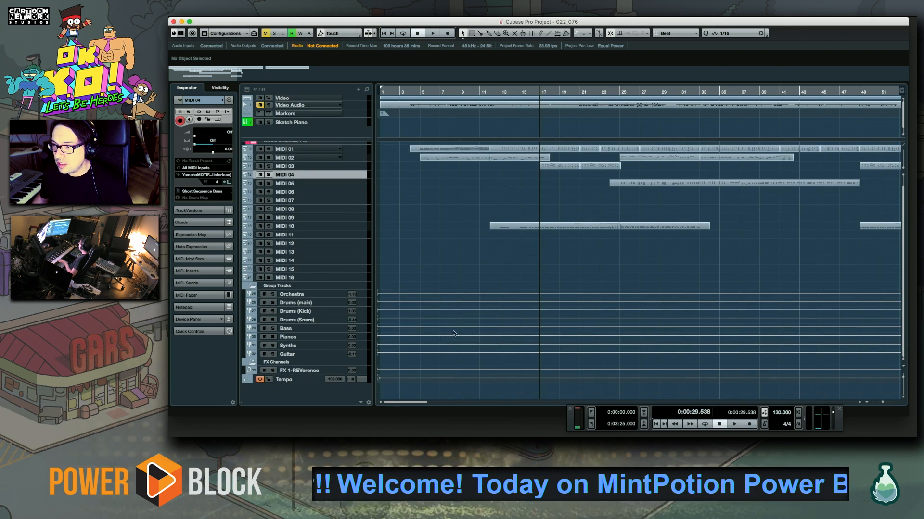
pyautogui.rightClick(310, 382)
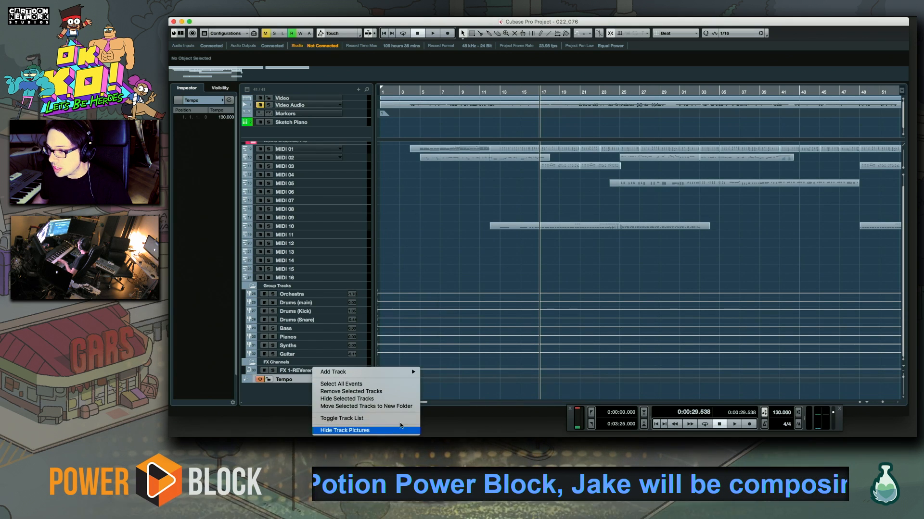
pyautogui.moveTo(391, 372)
pyautogui.click(463, 285)
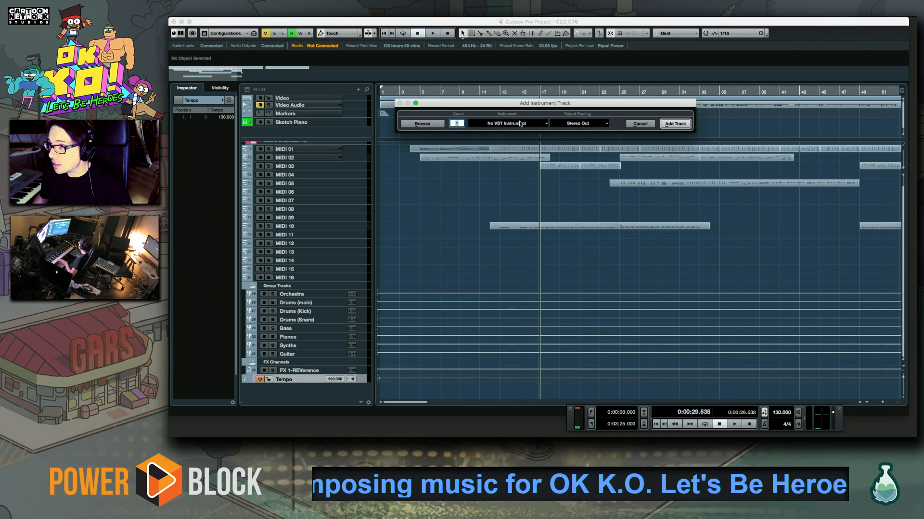
pyautogui.click(520, 124)
pyautogui.scroll(-5, 498, 286)
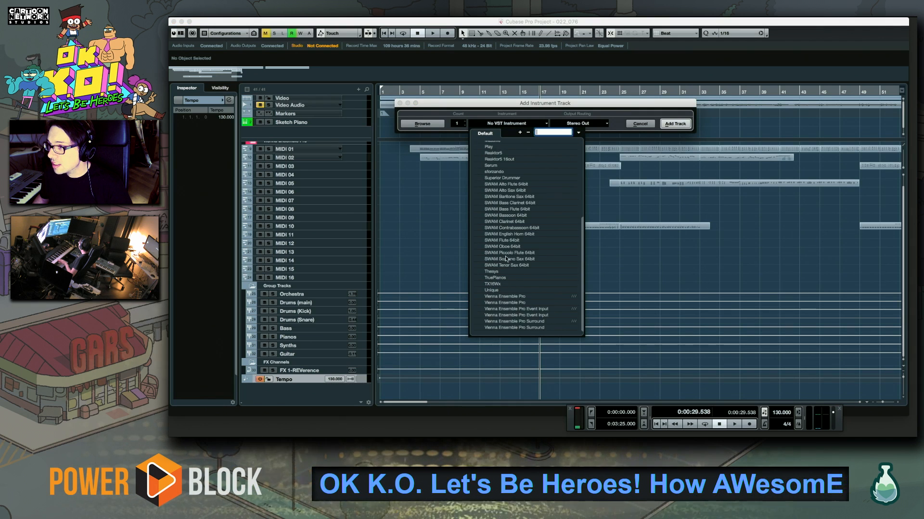
pyautogui.click(497, 167)
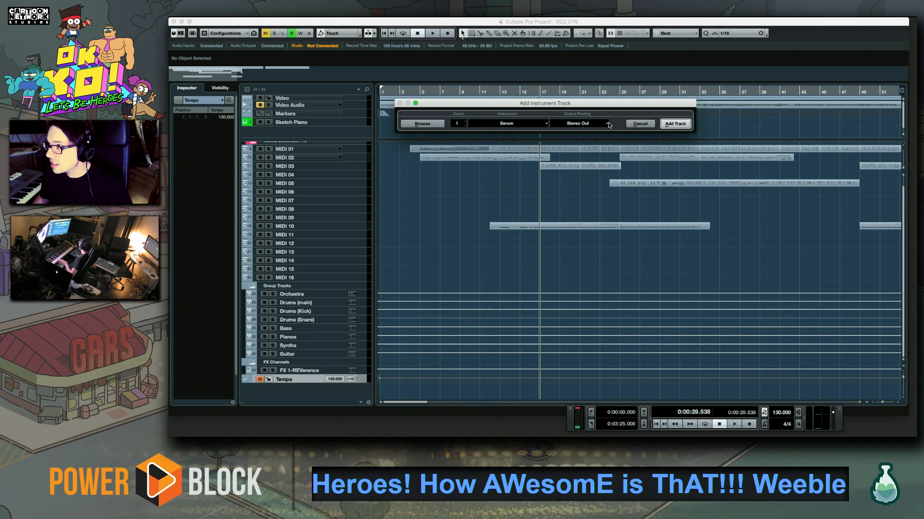
pyautogui.click(608, 124)
pyautogui.click(580, 208)
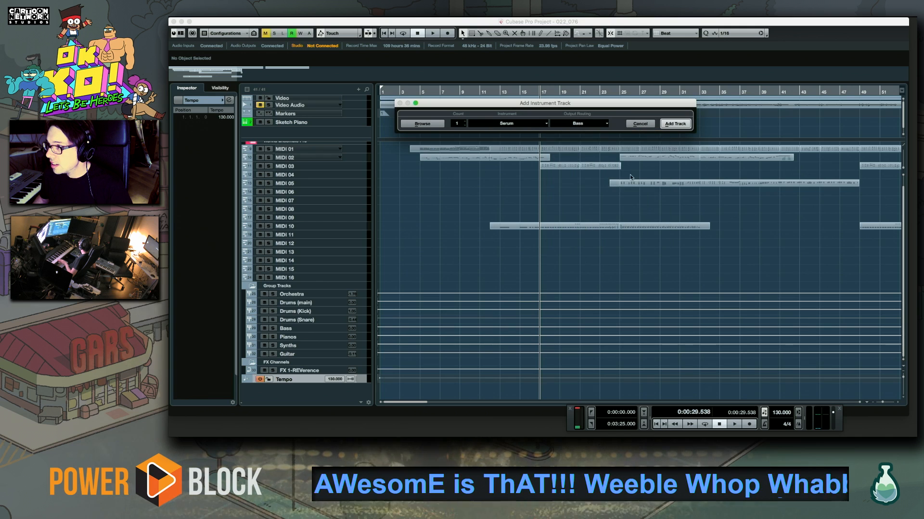
pyautogui.click(667, 127)
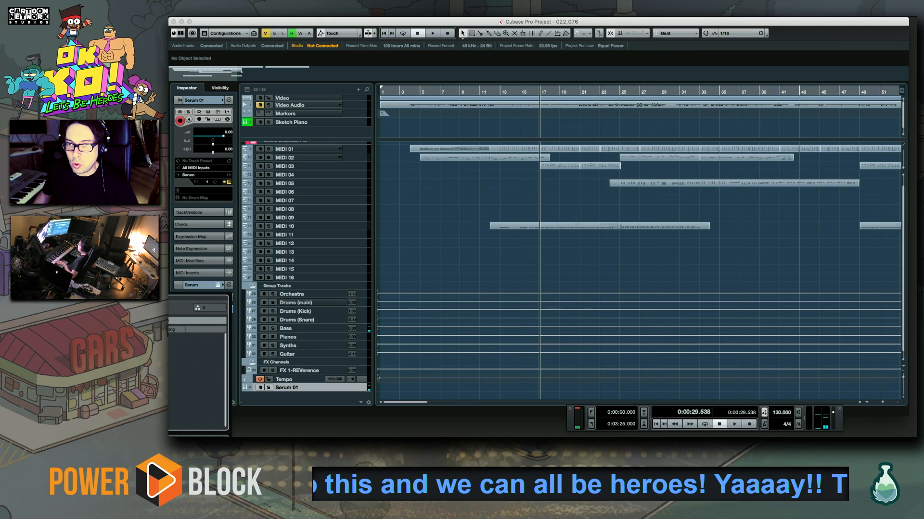
pyautogui.press('Escape')
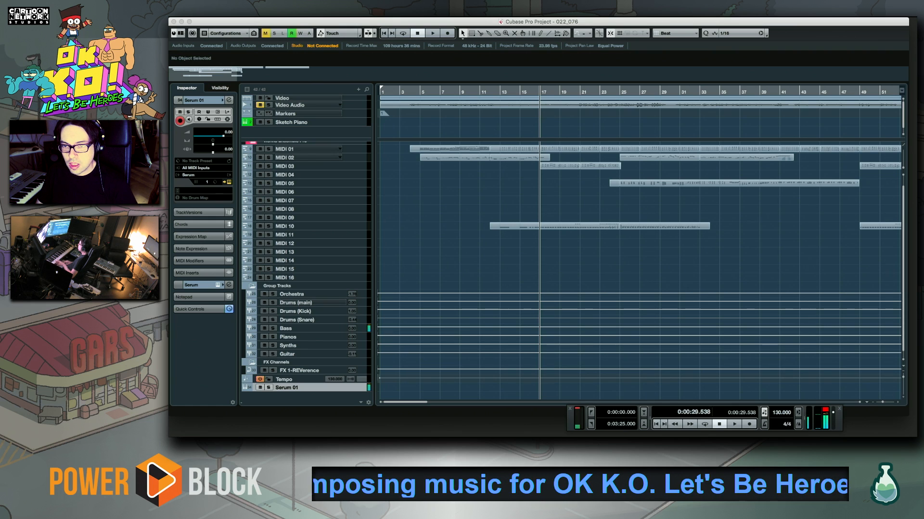
# Audition bass ideas with the Serum 01 sound against the project playback from bar 17
pyautogui.press('space')
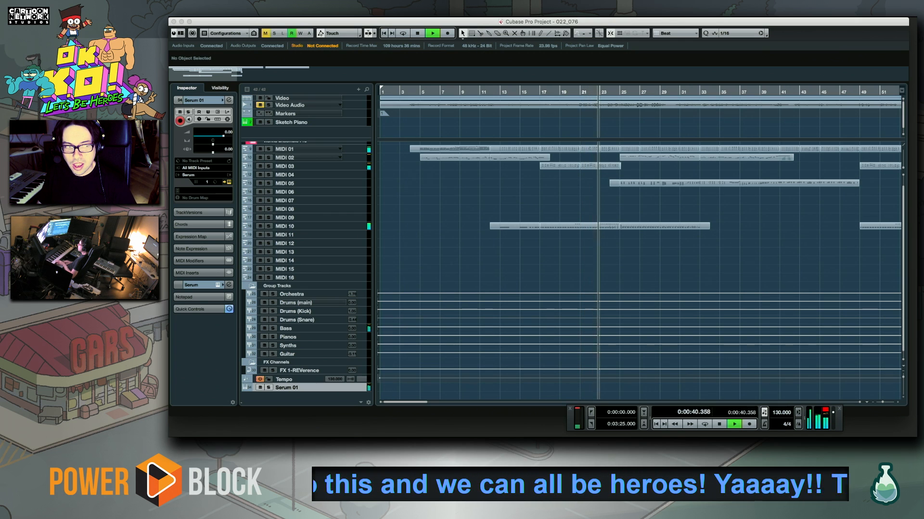
pyautogui.press('space')
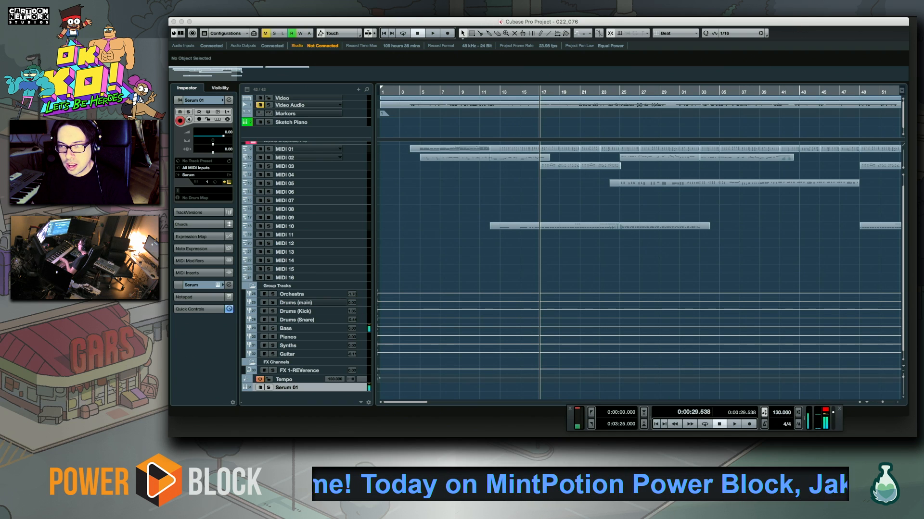
pyautogui.press('space')
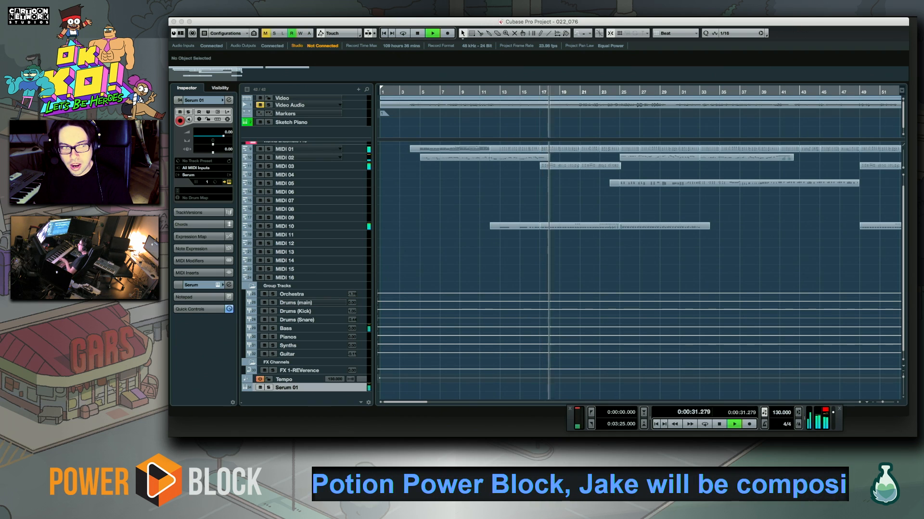
pyautogui.press('space')
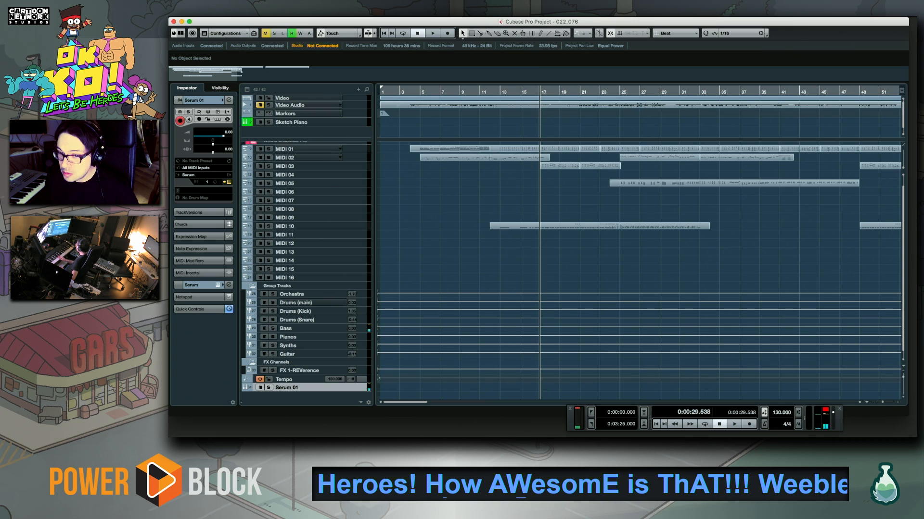
# Try to record a bass line on the Serum 01 track from bar 17
pyautogui.press('KP_Multiply')
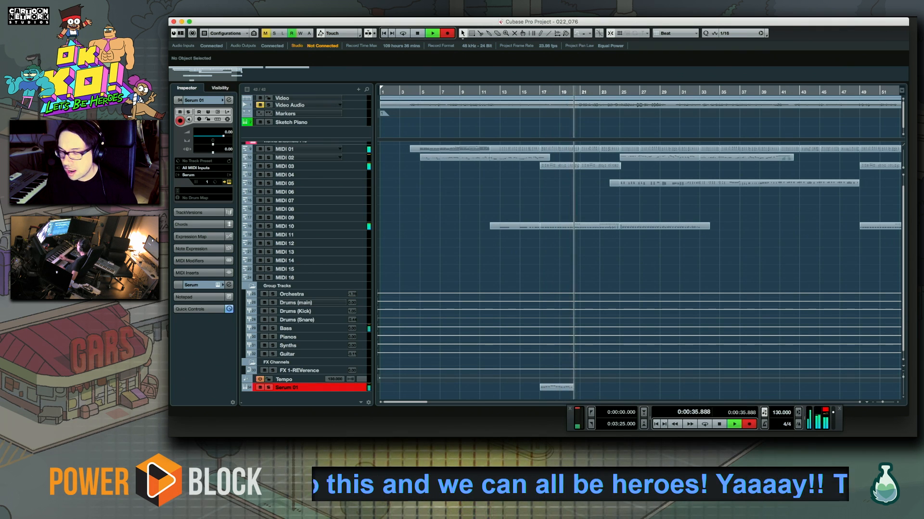
pyautogui.press('space')
pyautogui.press('space')
pyautogui.press('KP_Multiply')
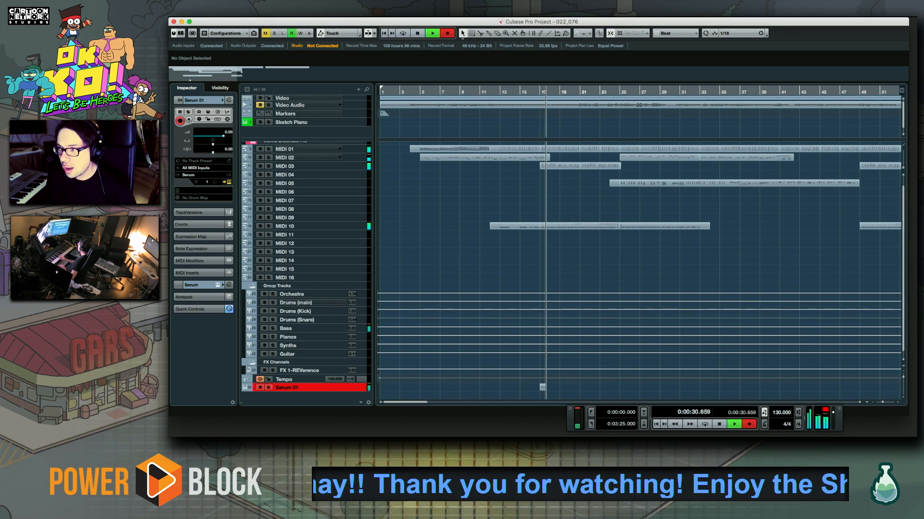
pyautogui.press('space')
pyautogui.press('KP_Multiply')
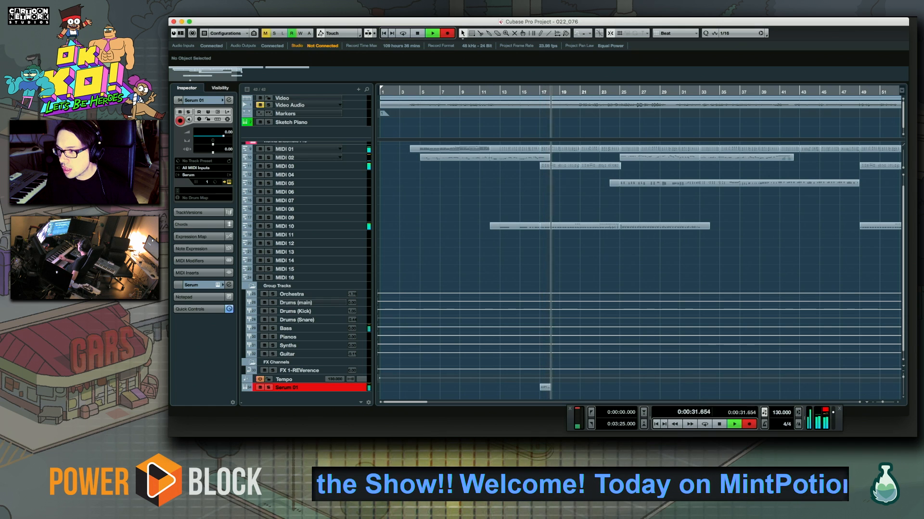
pyautogui.press('space')
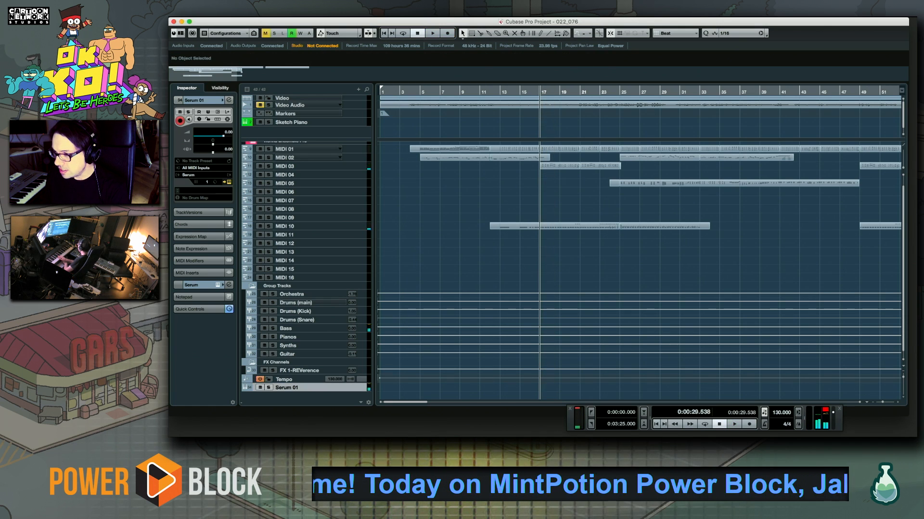
# Record a bass line on the Serum 01 track from bar 17 to past bar 25, and set the Key Editor quantize value to 1/8
pyautogui.press('KP_Multiply')
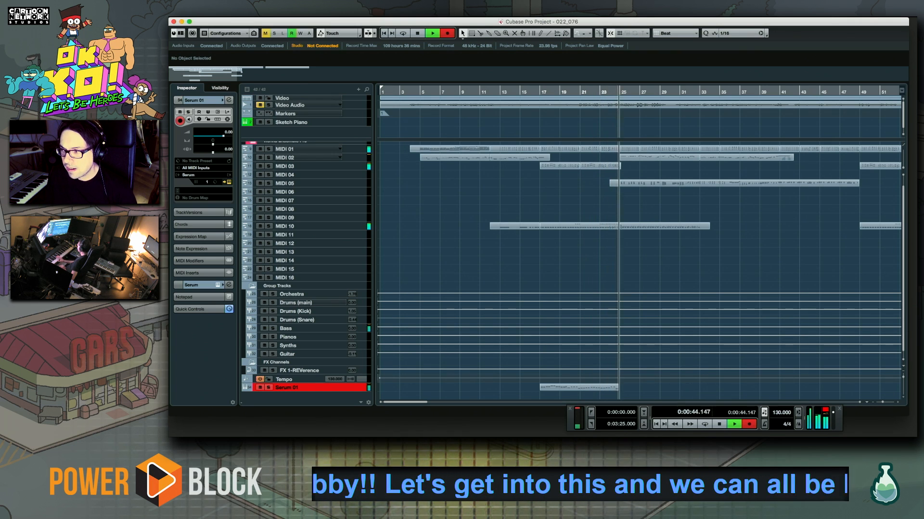
pyautogui.press('space')
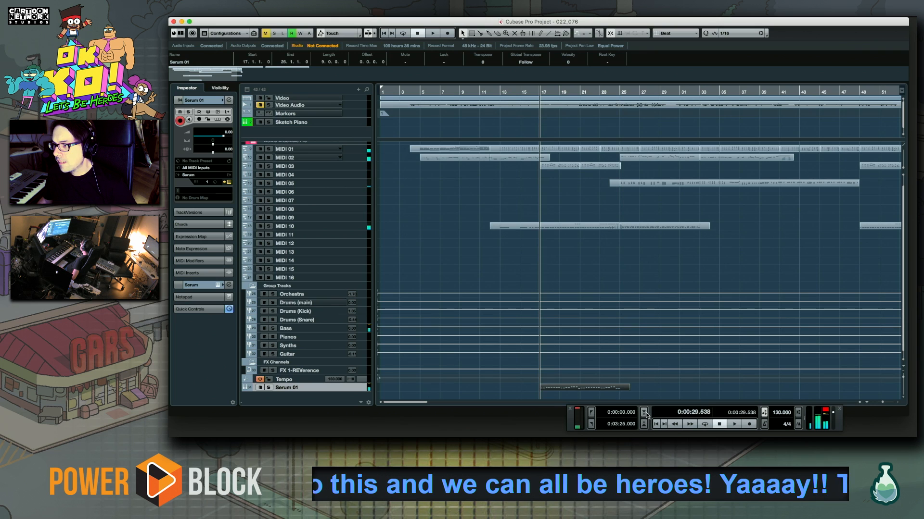
pyautogui.doubleClick(598, 388)
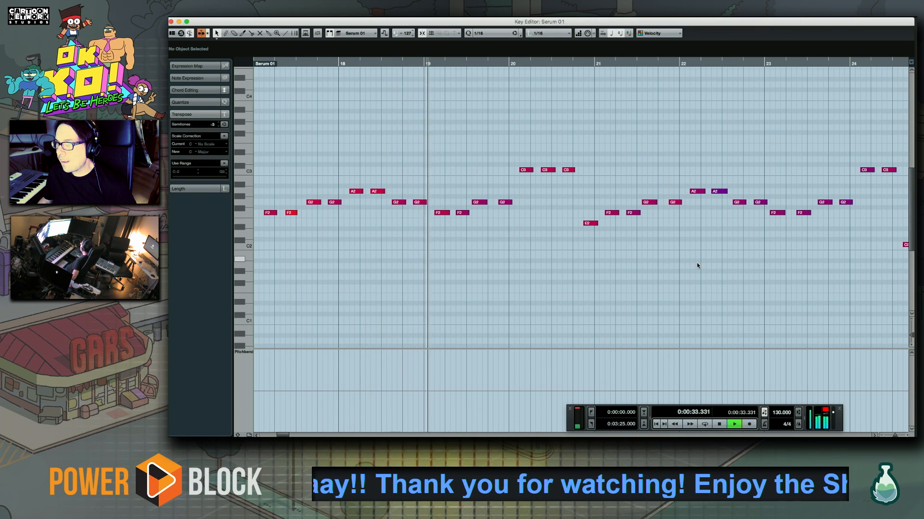
pyautogui.moveTo(696, 263); pyautogui.dragTo(623, 267)
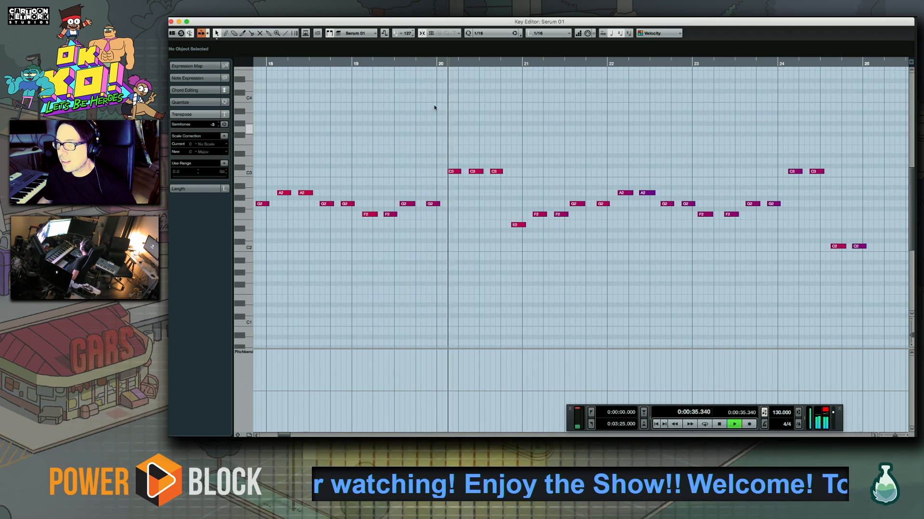
pyautogui.click(493, 35)
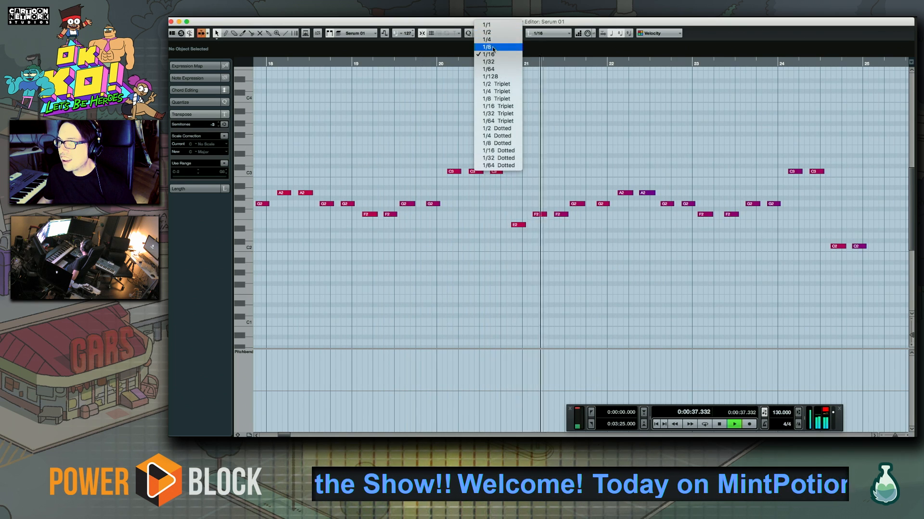
pyautogui.click(490, 34)
pyautogui.moveTo(639, 229); pyautogui.dragTo(375, 230)
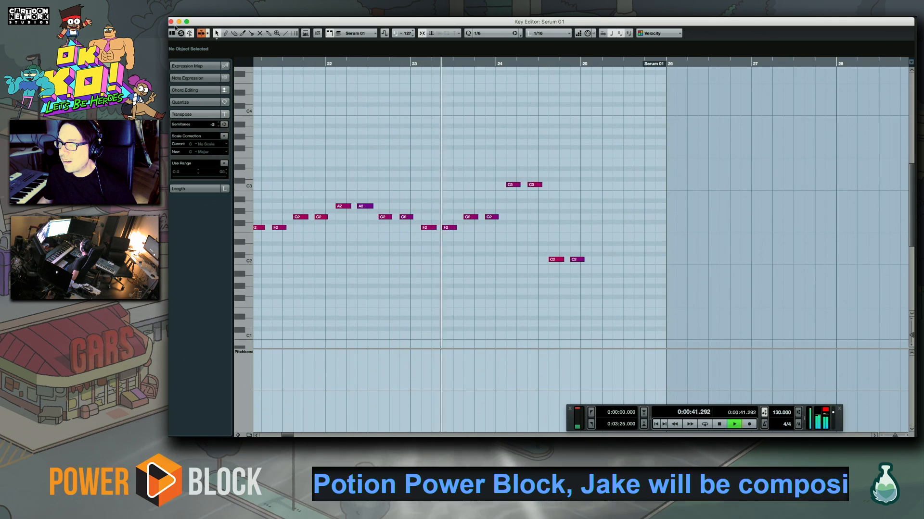
pyautogui.click(171, 22)
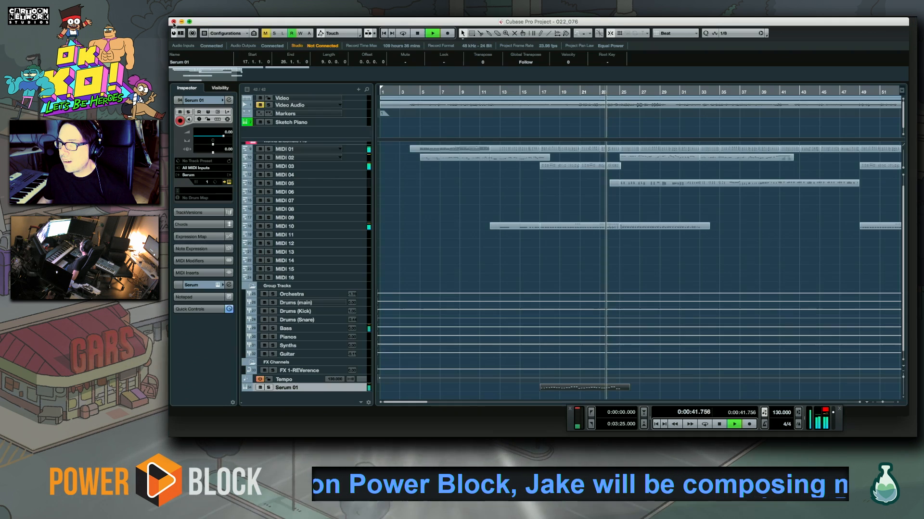
# Set the Serum 01 track delay to -30 and audition the recorded bass line against the project
pyautogui.doubleClick(224, 150)
pyautogui.write('-20')
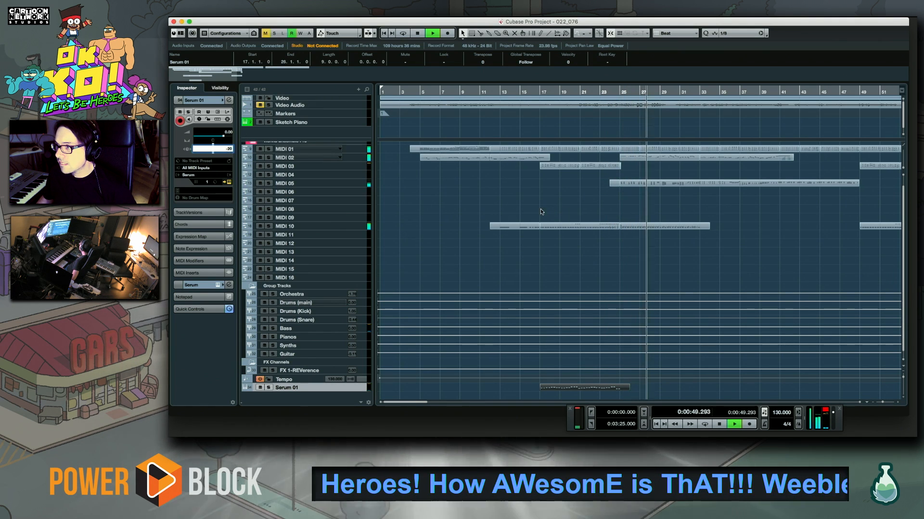
pyautogui.click(540, 223)
pyautogui.hscroll(5, 528, 255)
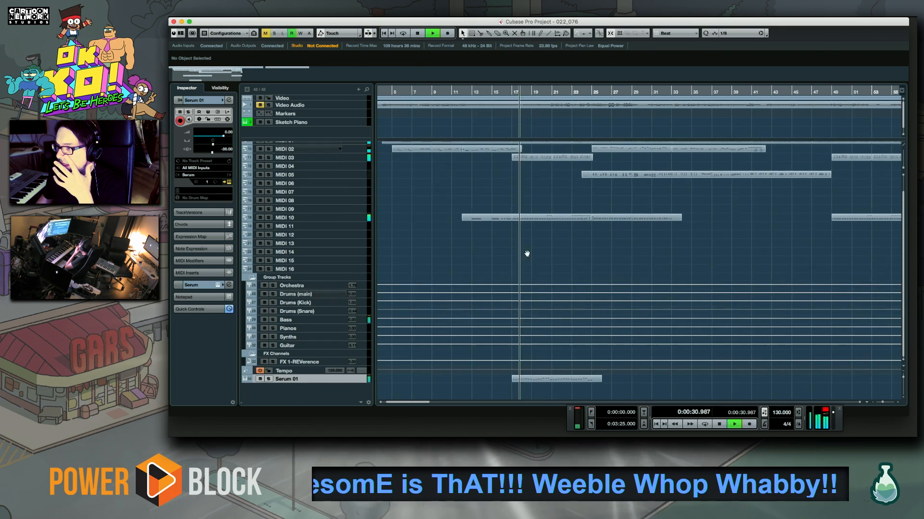
pyautogui.click(520, 92)
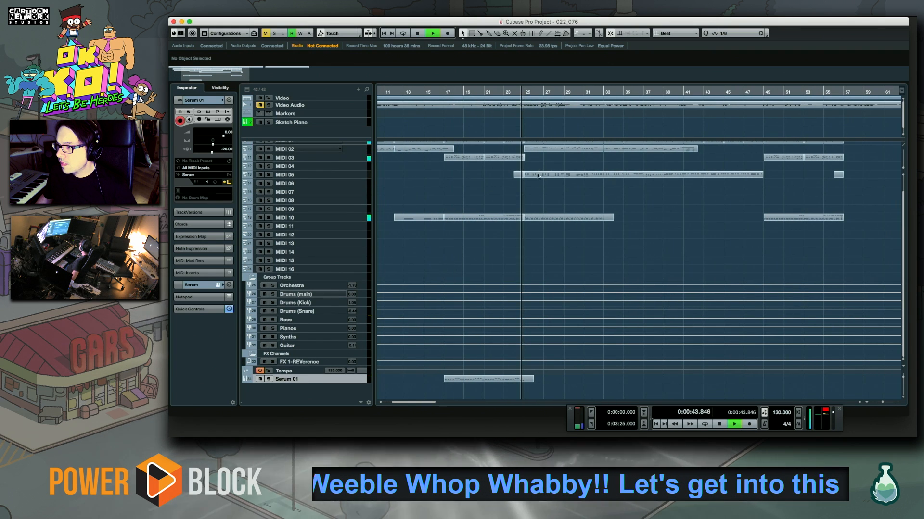
pyautogui.press('space')
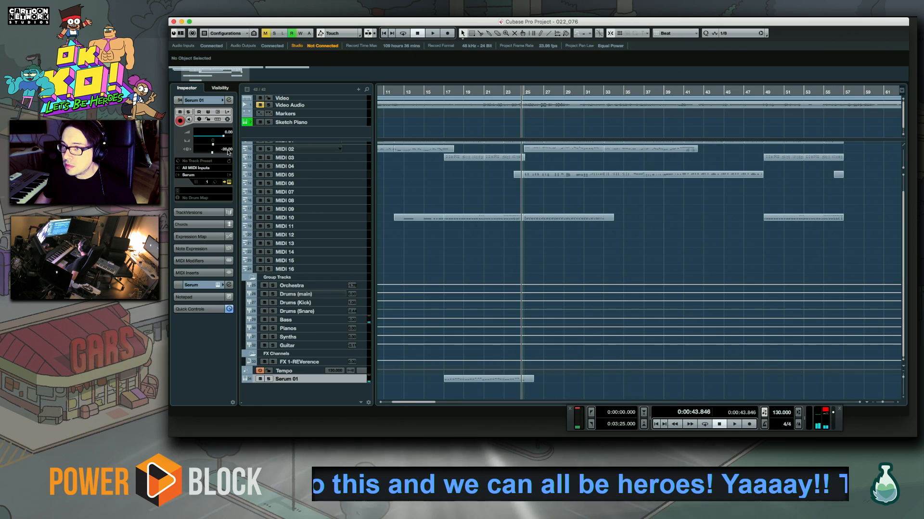
# Open the Serum 01 part in the Key Editor and, starting playback from bar 24, record further bass notes across bars 25 to 29
pyautogui.doubleClick(529, 380)
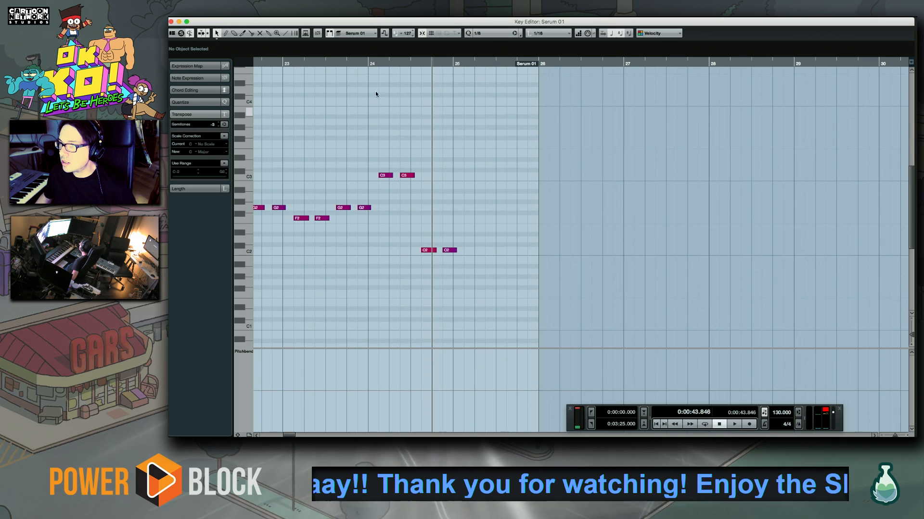
pyautogui.click(368, 63)
pyautogui.press('space')
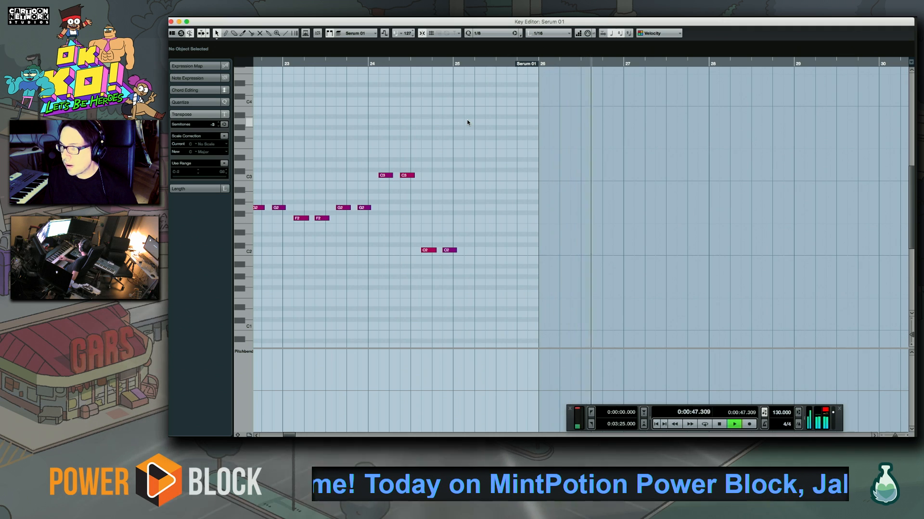
pyautogui.press('space')
pyautogui.press('space')
pyautogui.press('space')
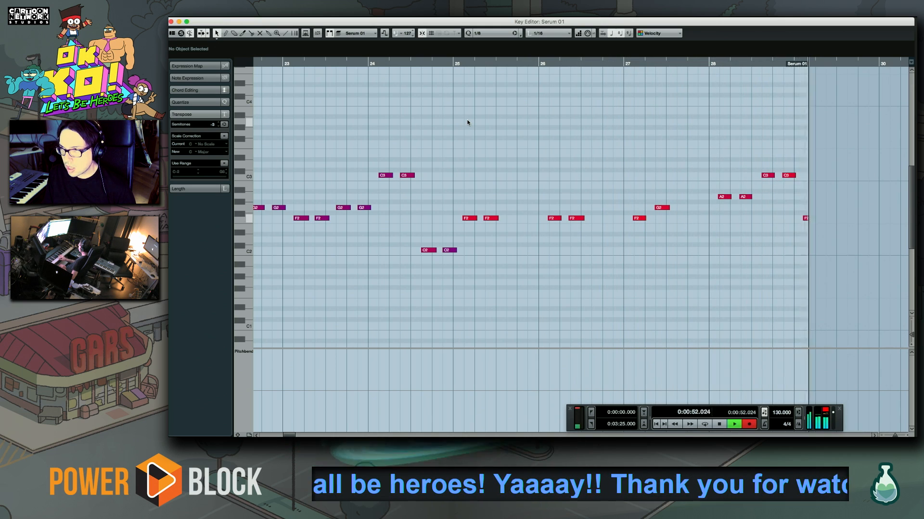
pyautogui.press('space')
pyautogui.press('space')
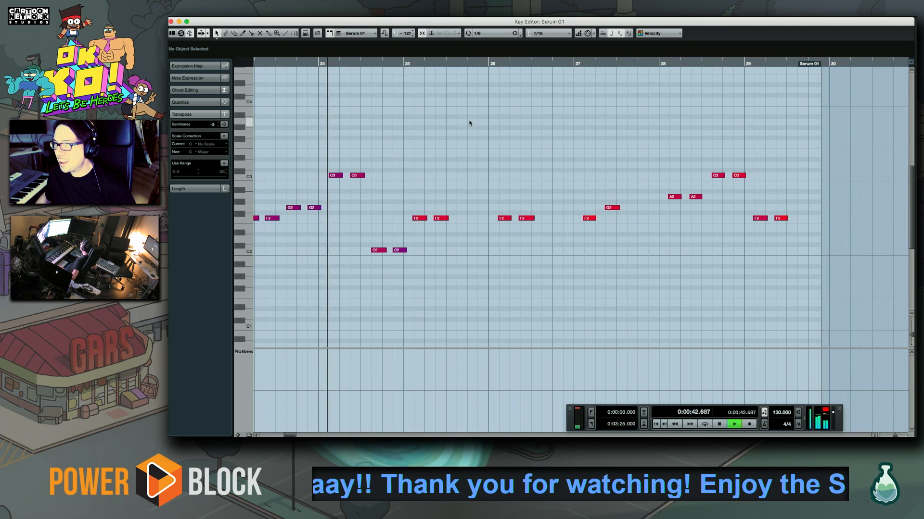
# Raise the second F2 note in bar 29 of the Serum 01 part to G2 while playing back the new notes
pyautogui.hscroll(5, 581, 222)
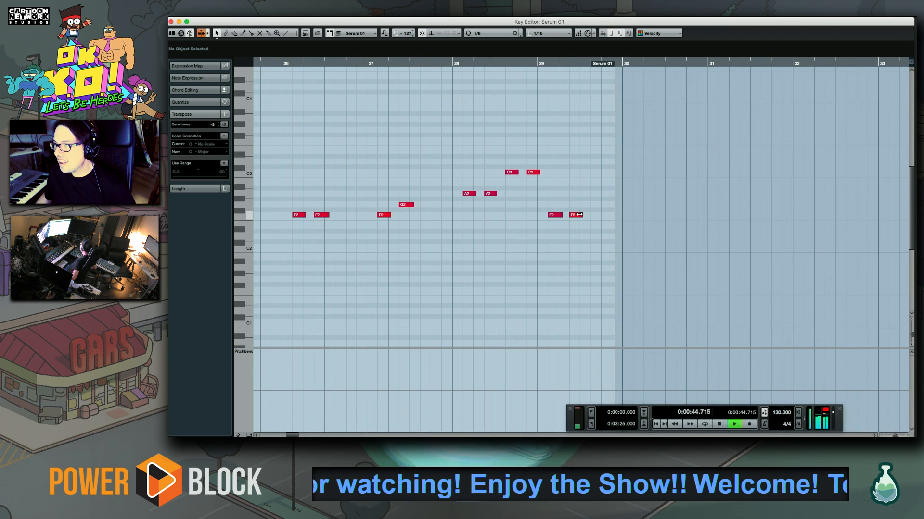
pyautogui.moveTo(577, 217); pyautogui.dragTo(578, 205)
pyautogui.click(423, 254)
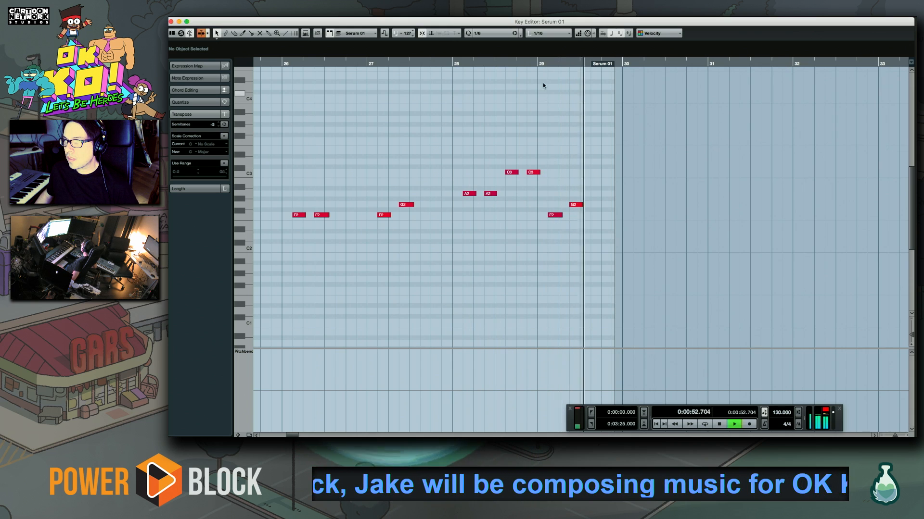
# Record further bass notes into the Serum 01 part from bar 29 through bar 31
pyautogui.click(535, 63)
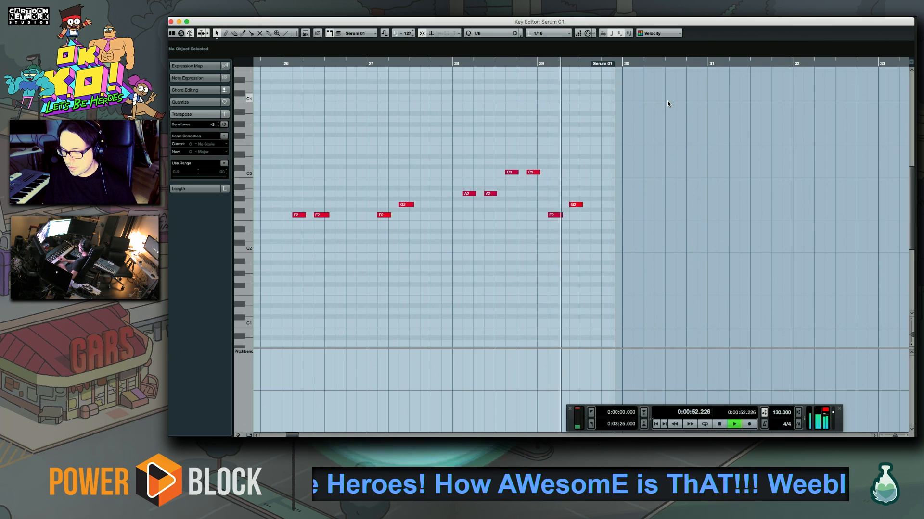
pyautogui.press('space')
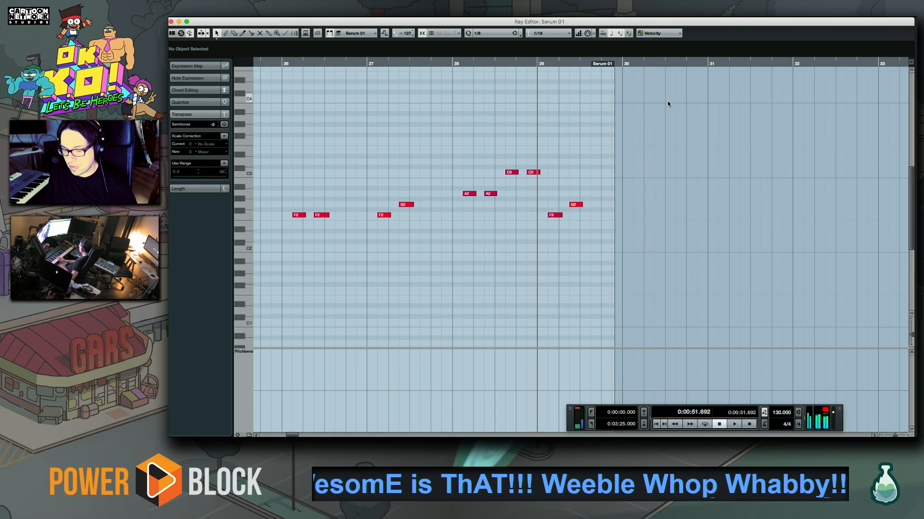
pyautogui.press('KP_Multiply')
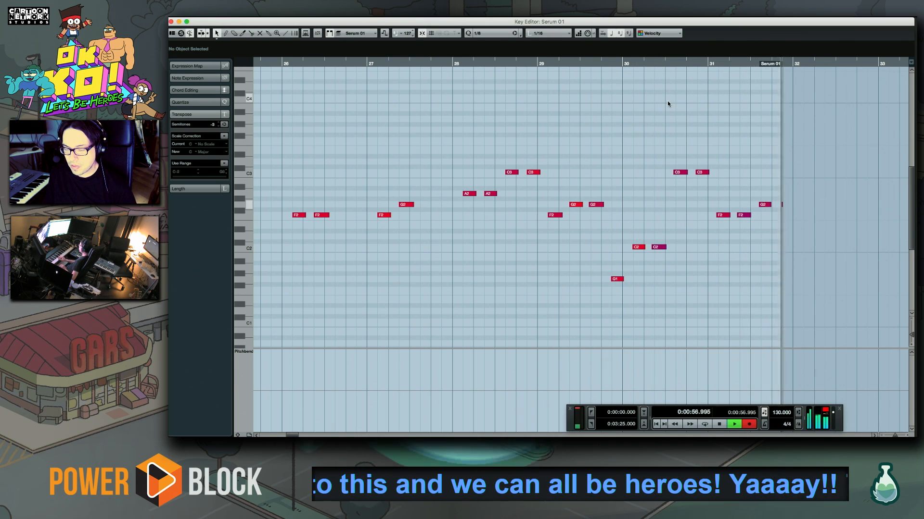
# Delete the G2 notes at the end of bar 31 in the Serum 01 part and record replacement notes through bar 32
pyautogui.press('space')
pyautogui.press('space')
pyautogui.moveTo(757, 182); pyautogui.dragTo(797, 213)
pyautogui.press('Delete')
pyautogui.press('KP_Multiply')
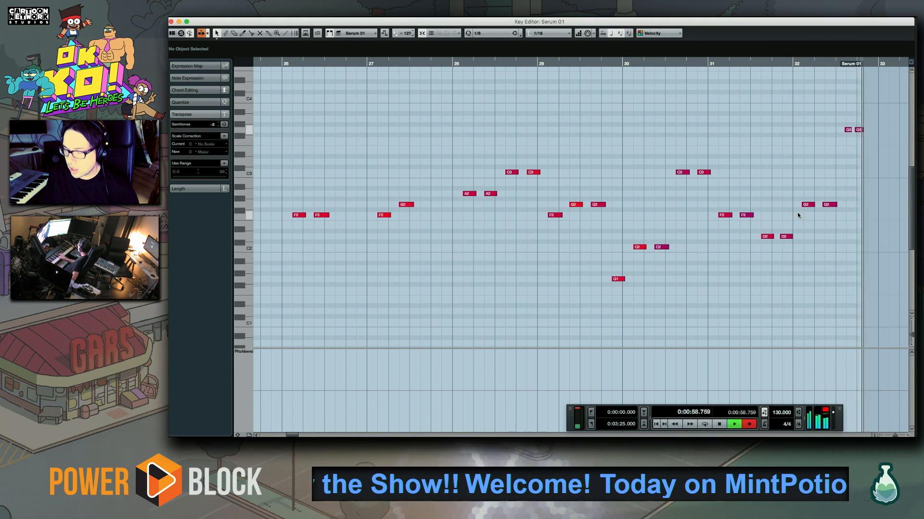
# Delete the stray G3 and G2 notes at the end of bar 32 and quantize the remaining newly recorded Serum 01 notes
pyautogui.press('space')
pyautogui.moveTo(824, 119); pyautogui.dragTo(887, 137)
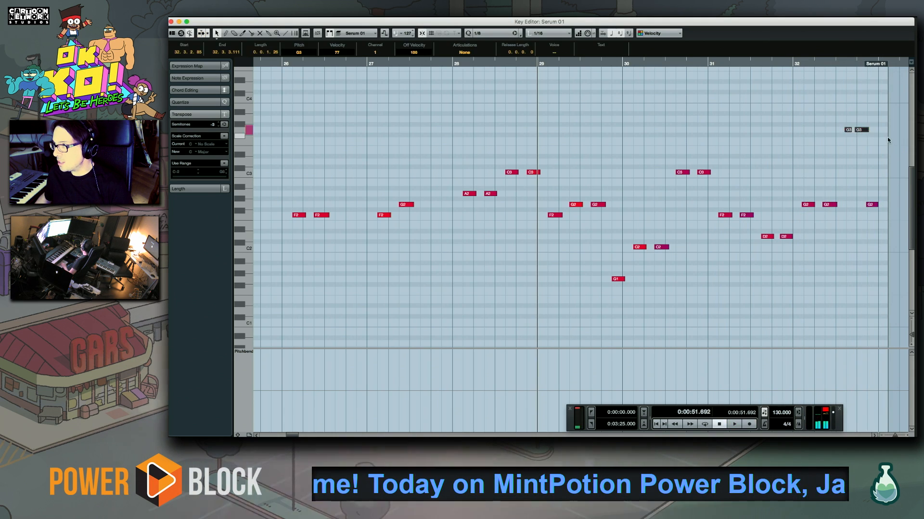
pyautogui.press('Delete')
pyautogui.moveTo(863, 178); pyautogui.dragTo(700, 267)
pyautogui.press('q')
pyautogui.click(700, 268)
pyautogui.press('space')
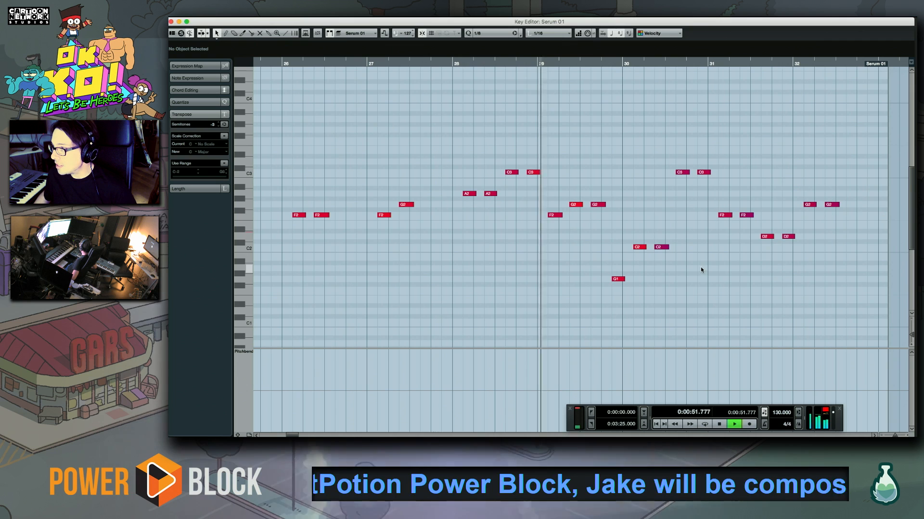
# Play back the new Serum 01 notes from bar 29 and close the Key Editor
pyautogui.moveTo(647, 153); pyautogui.dragTo(823, 289)
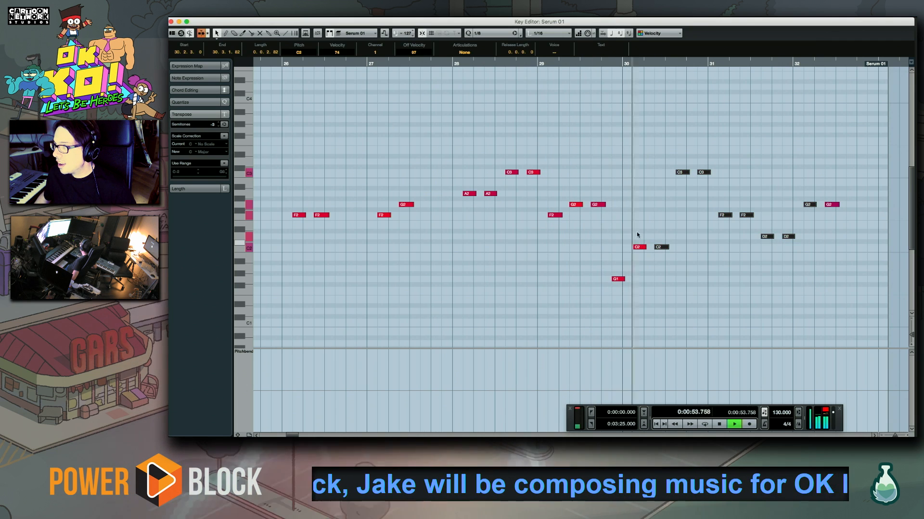
pyautogui.click(635, 240)
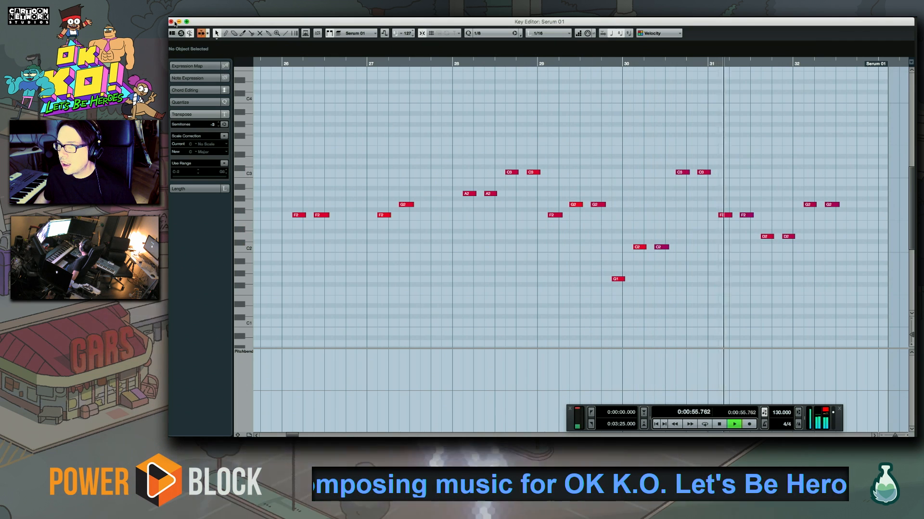
pyautogui.press('Return')
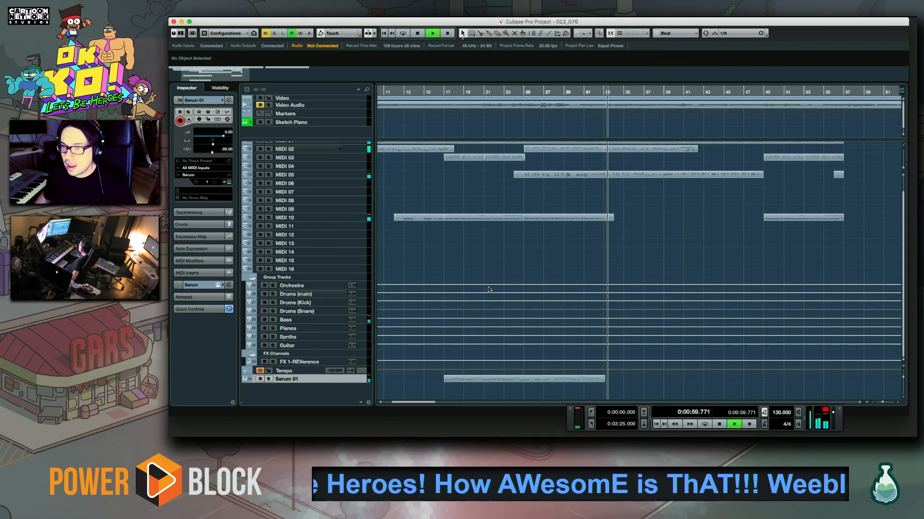
pyautogui.press('space')
pyautogui.press('space')
pyautogui.press('space')
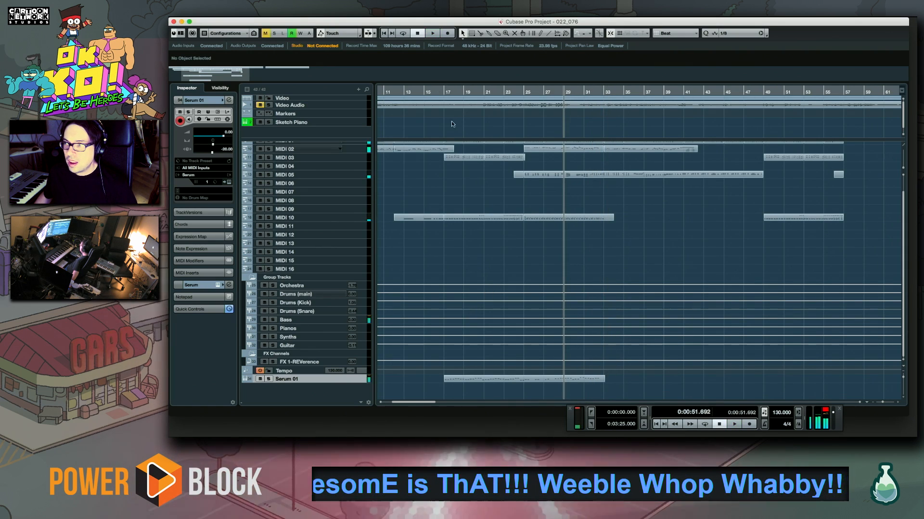
# Play the project from bar 13 and lower the Serum 01 track volume to -9.48
pyautogui.click(399, 93)
pyautogui.click(411, 93)
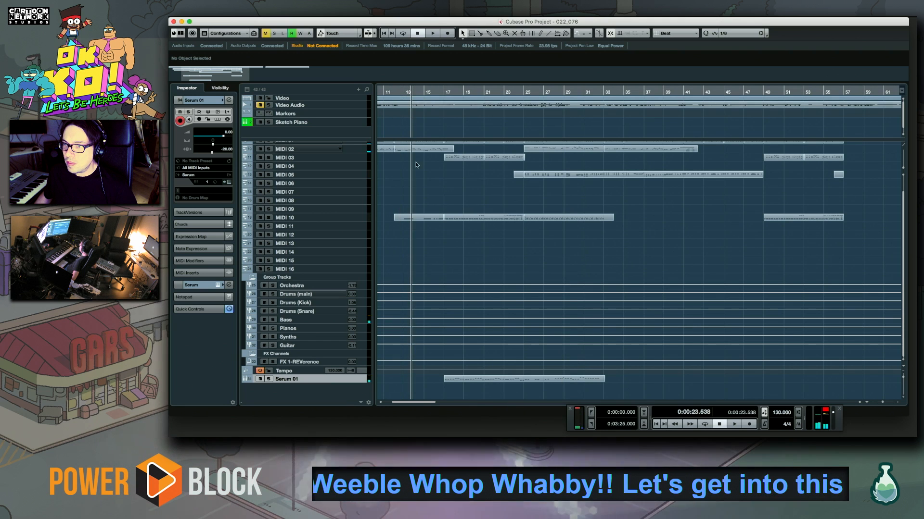
pyautogui.press('space')
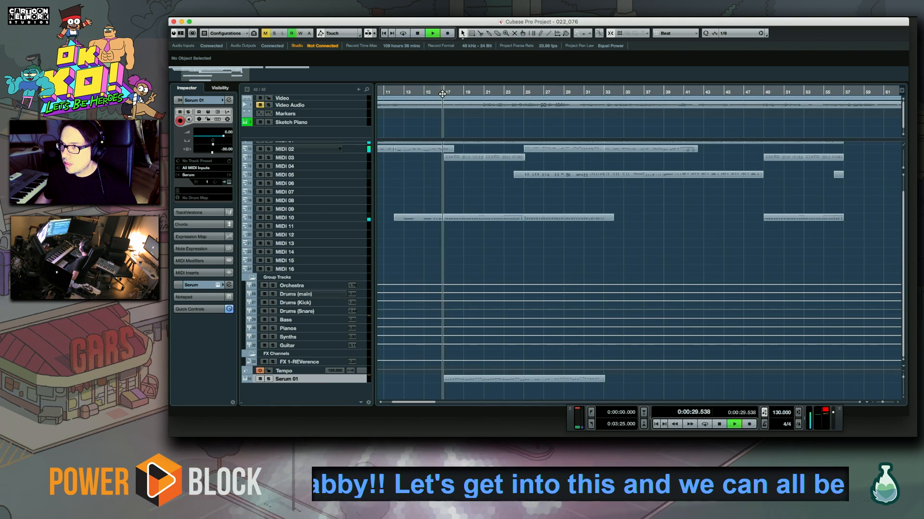
pyautogui.moveTo(223, 137); pyautogui.dragTo(212, 138)
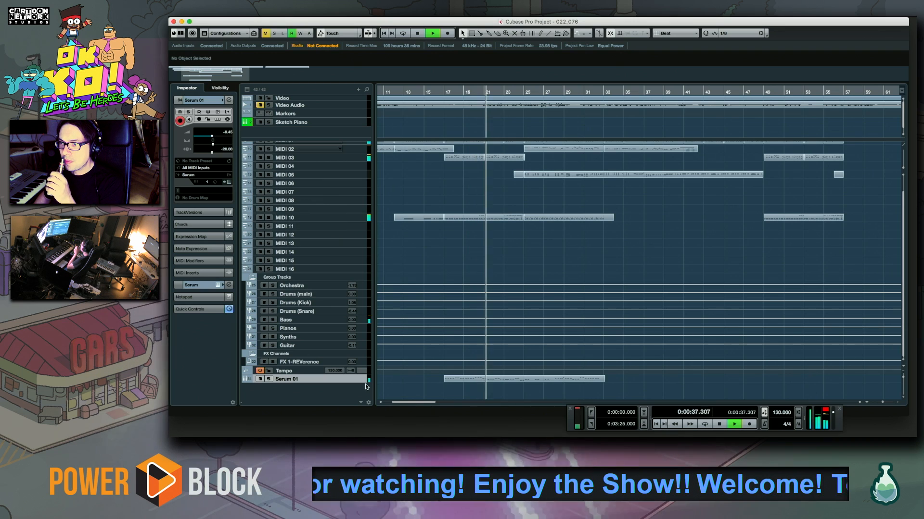
# Record a Short Sequence Bass line on the MIDI 04 track from bar 25 into bar 29
pyautogui.click(357, 165)
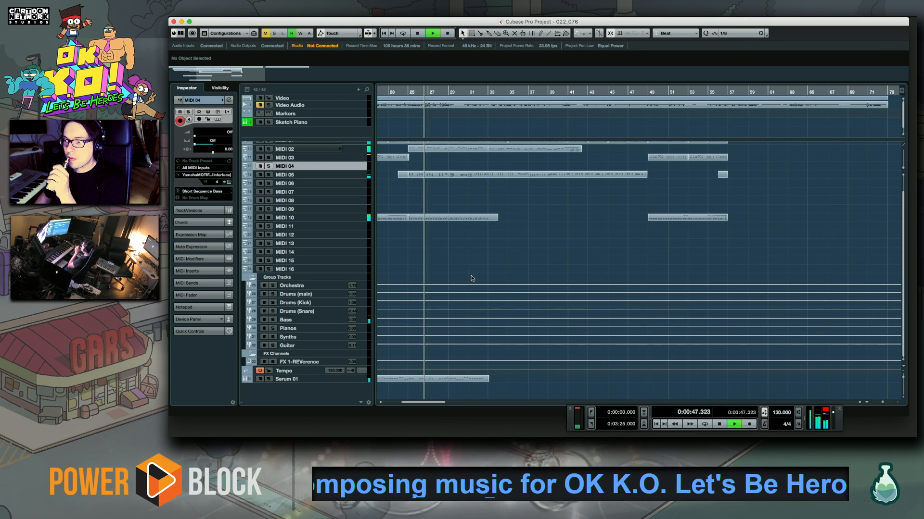
pyautogui.hscroll(-3, 469, 277)
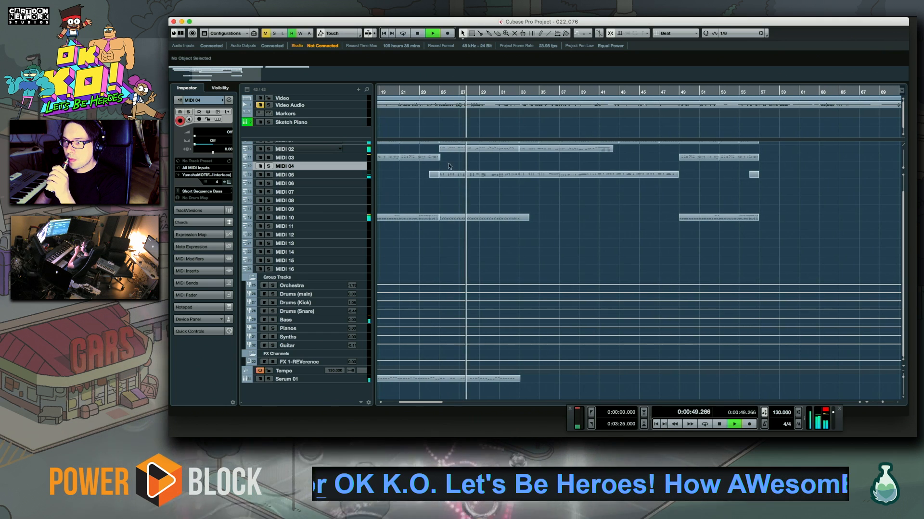
pyautogui.click(438, 92)
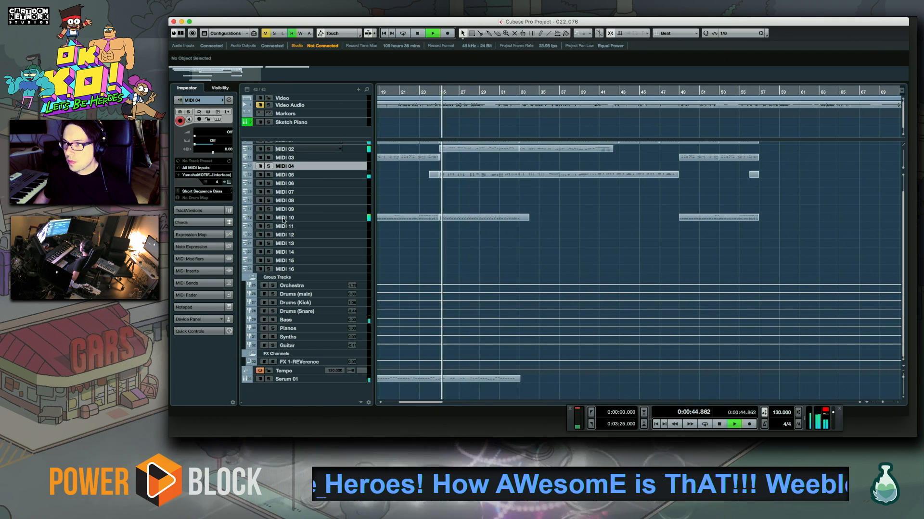
pyautogui.press('space')
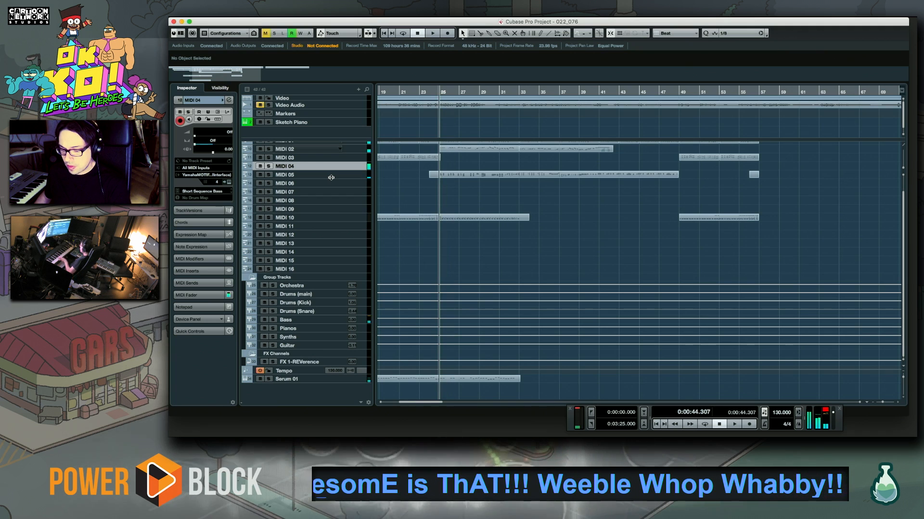
pyautogui.press('KP_Multiply')
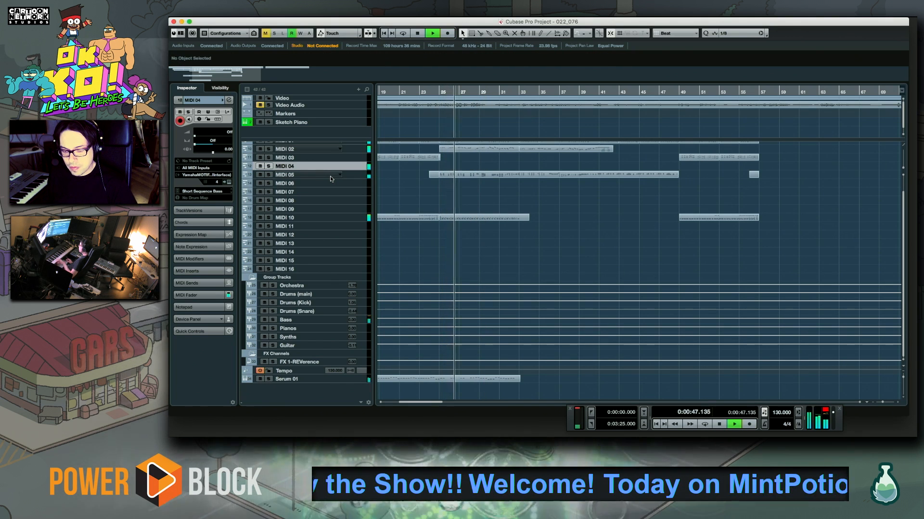
pyautogui.press('space')
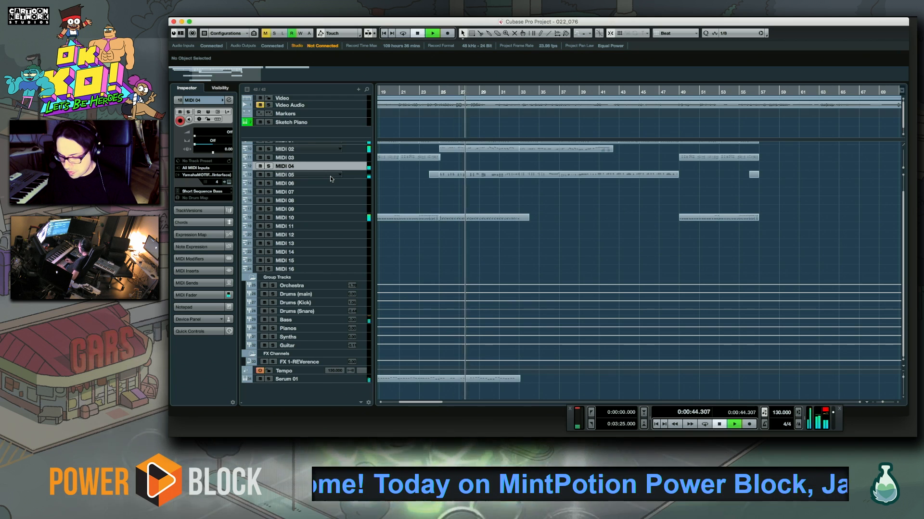
pyautogui.press('KP_Multiply')
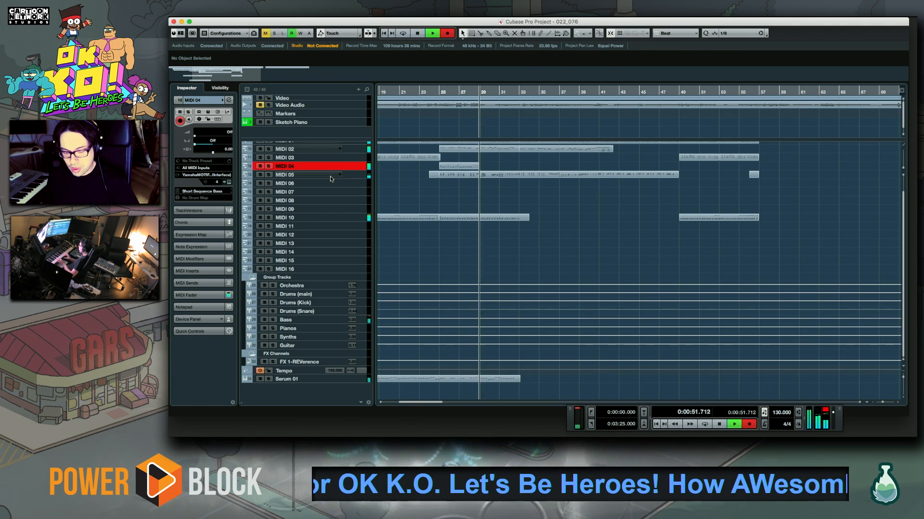
# Open the MIDI 04 part in the Key Editor and quantize its notes to 1/16
pyautogui.doubleClick(453, 165)
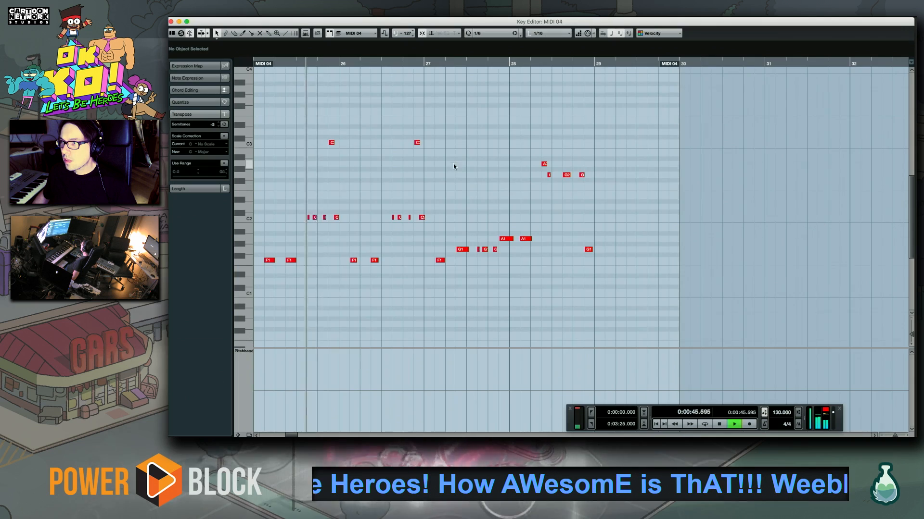
pyautogui.click(499, 33)
pyautogui.click(498, 41)
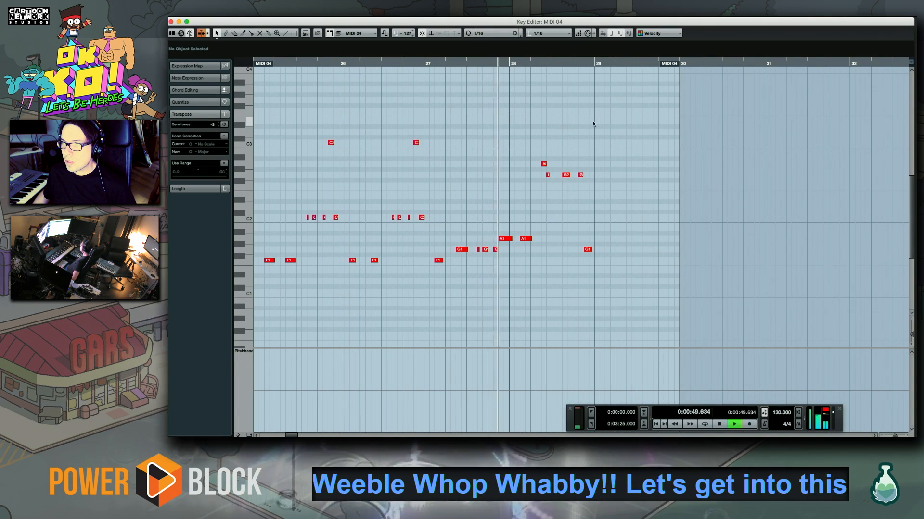
# Lower the A1 note just before bar 28 of the MIDI 04 part to G1 and play it back
pyautogui.hscroll(5, 597, 187)
pyautogui.scroll(1, 596, 186)
pyautogui.click(379, 63)
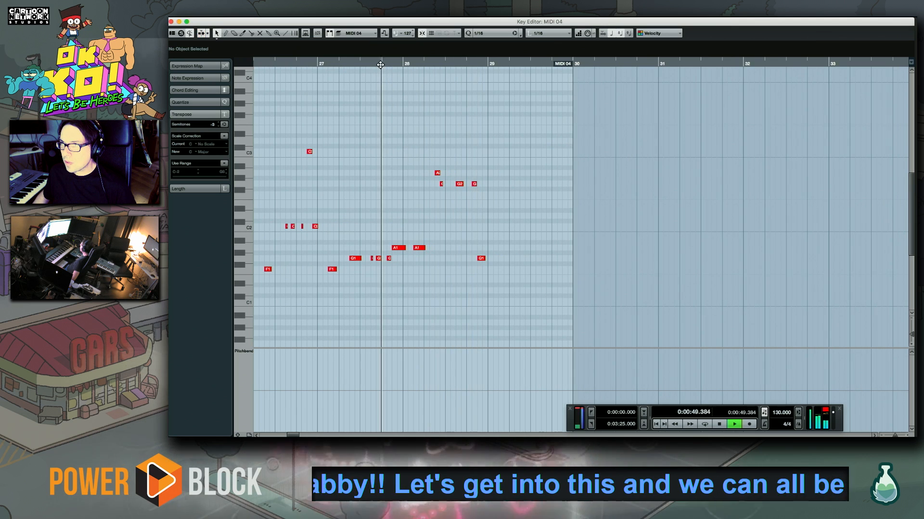
pyautogui.press('space')
pyautogui.click(398, 248)
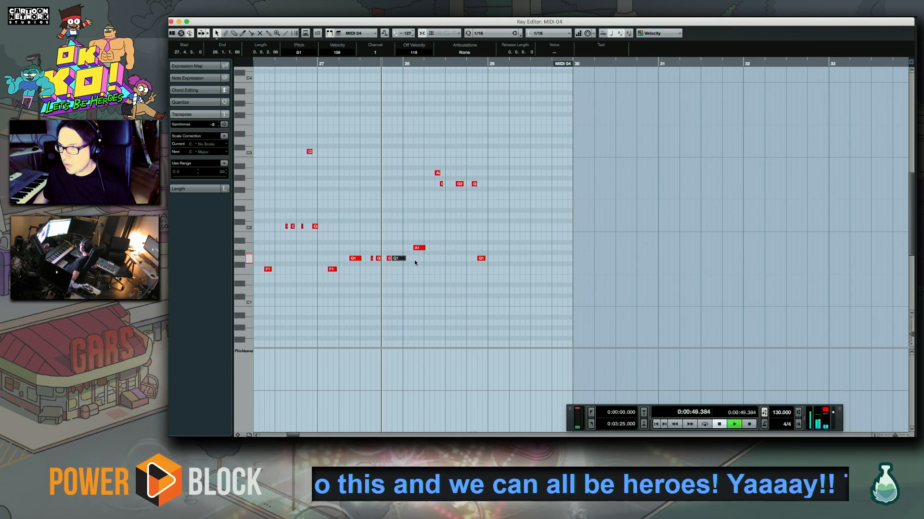
pyautogui.click(402, 287)
pyautogui.press('space')
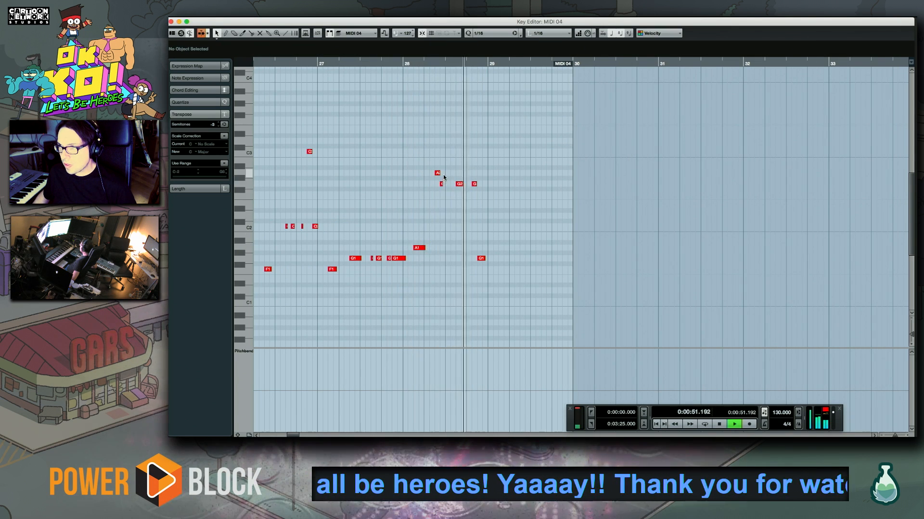
# Raise the last two G2 notes in bar 28 of the MIDI 04 part to C3 and audition them
pyautogui.click(443, 64)
pyautogui.press('space')
pyautogui.moveTo(451, 190); pyautogui.dragTo(462, 155)
pyautogui.click(469, 189)
pyautogui.press('space')
# Record further bass notes into the MIDI 04 part from bar 29 to bar 33, redoing the first take
pyautogui.press('space')
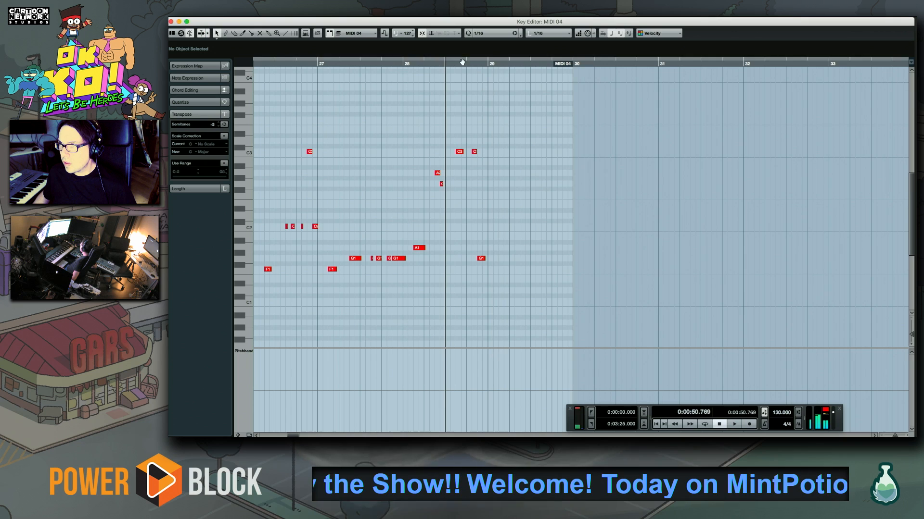
pyautogui.click(466, 62)
pyautogui.press('space')
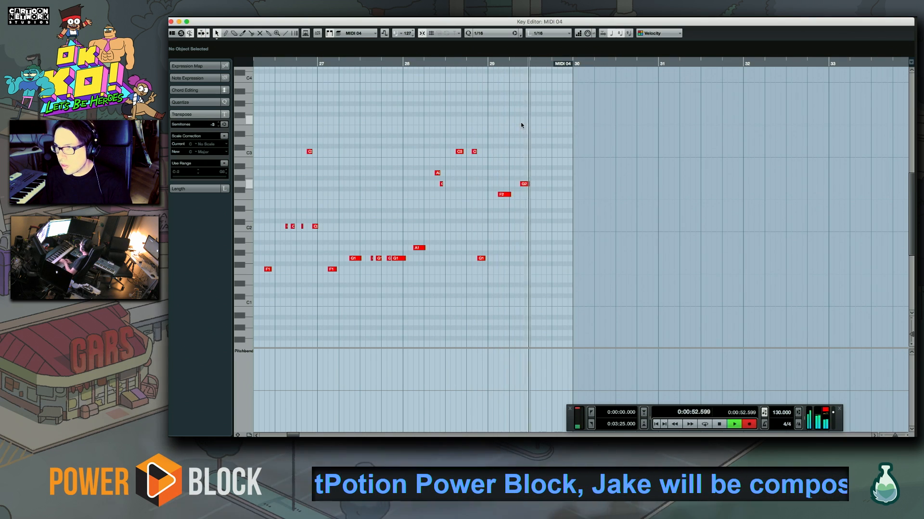
pyautogui.press('space')
pyautogui.press('KP_Multiply')
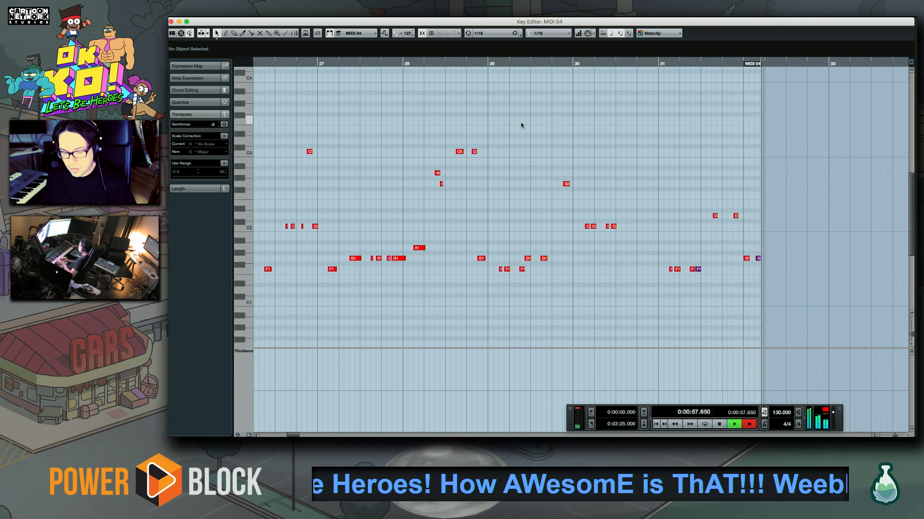
pyautogui.press('space')
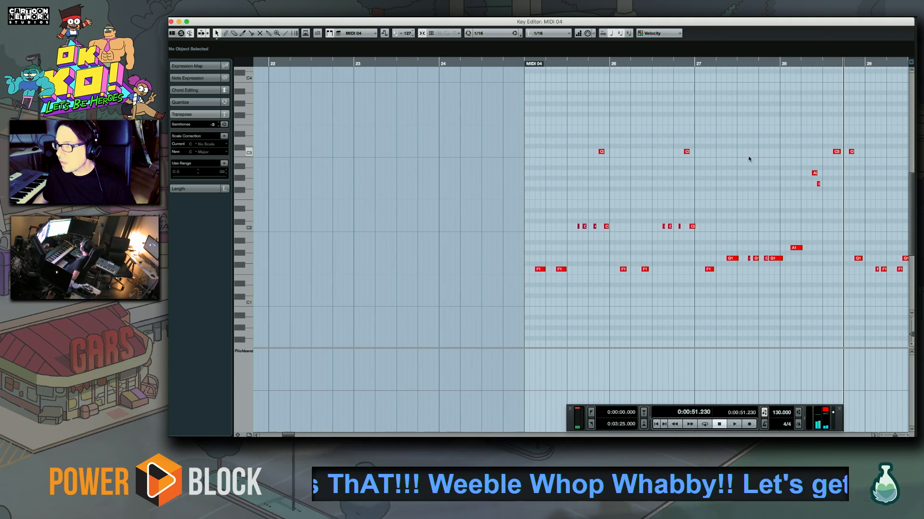
pyautogui.press('space')
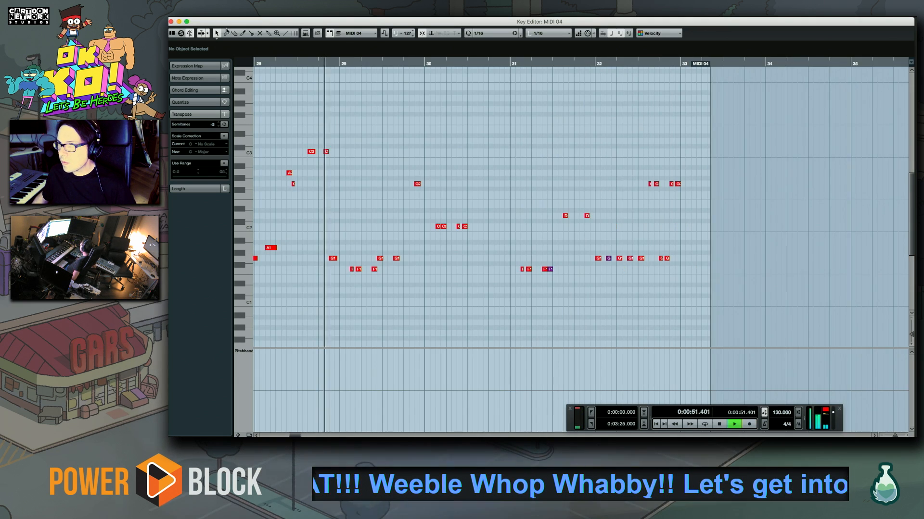
# Close the Key Editor and audition the arrangement past bar 33, from bar 13 and from about bar 5
pyautogui.click(171, 22)
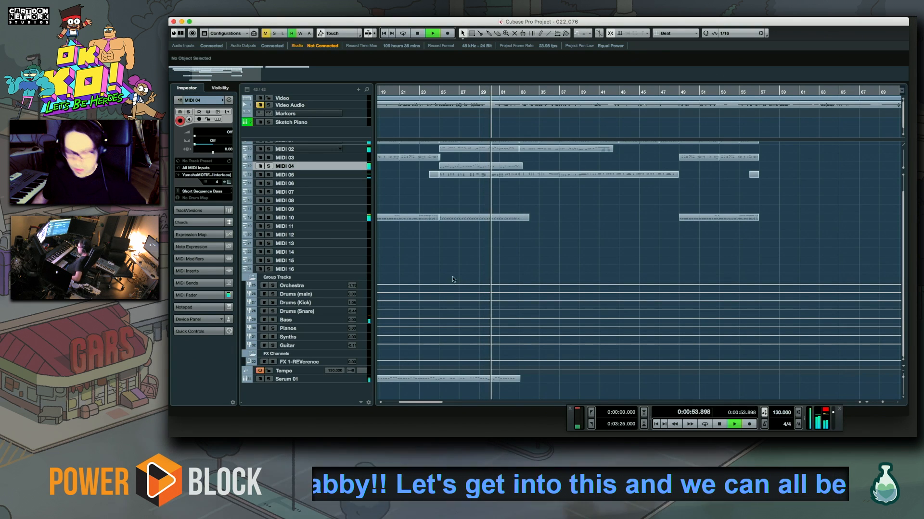
pyautogui.moveTo(475, 255); pyautogui.dragTo(442, 255)
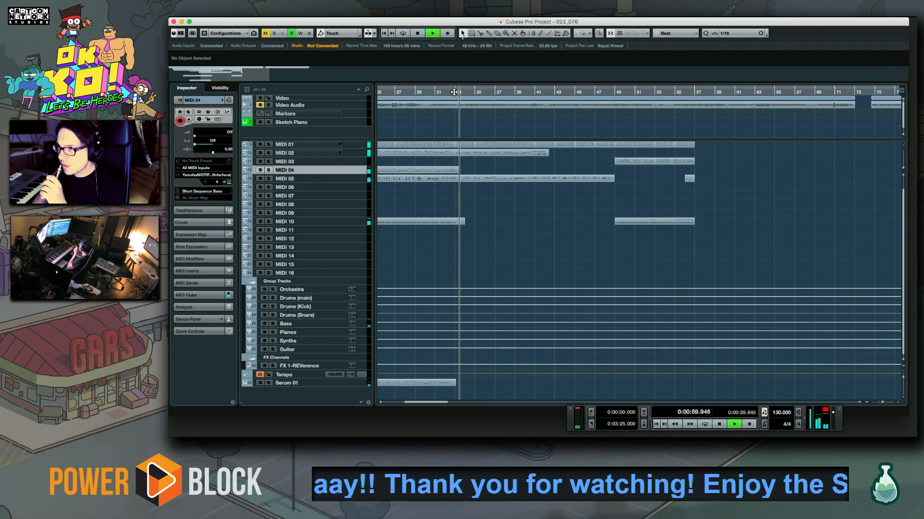
pyautogui.moveTo(417, 401); pyautogui.dragTo(393, 403)
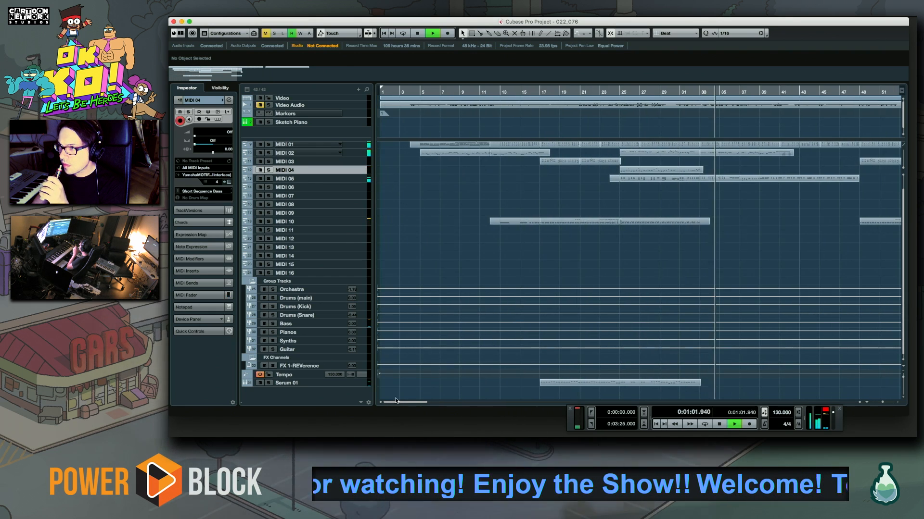
pyautogui.click(495, 91)
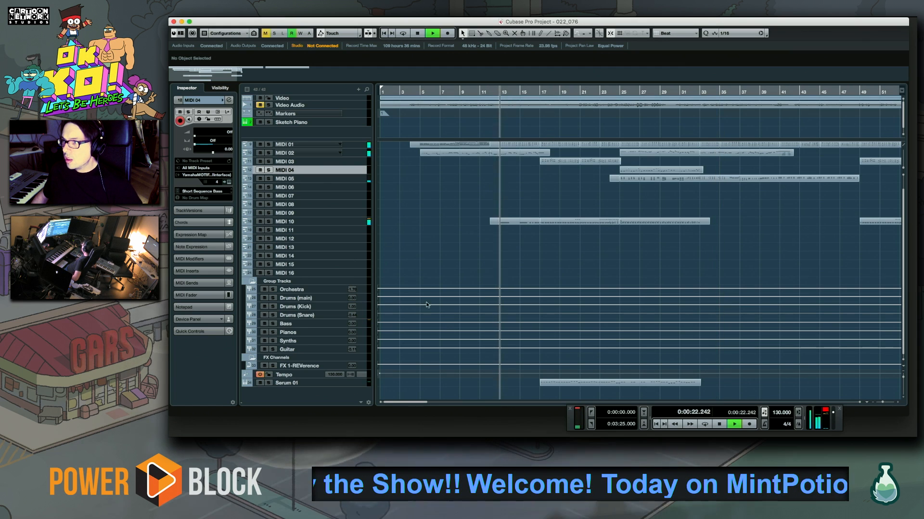
pyautogui.hscroll(2, 492, 239)
pyautogui.click(405, 92)
pyautogui.scroll(1, 398, 181)
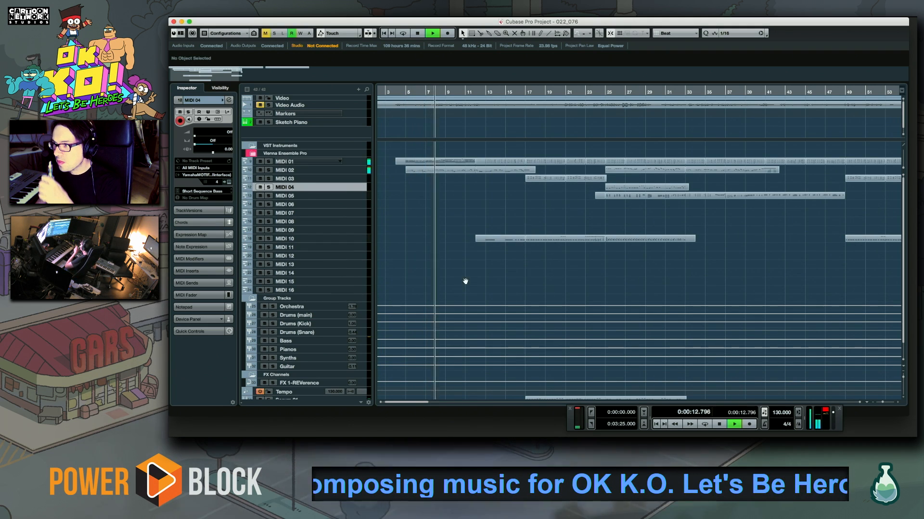
# Listen to the arrangement, comparing the parts between bars 5 and 57, and play it from about bar 39
pyautogui.moveTo(466, 281); pyautogui.dragTo(409, 256)
pyautogui.moveTo(509, 254); pyautogui.dragTo(468, 276)
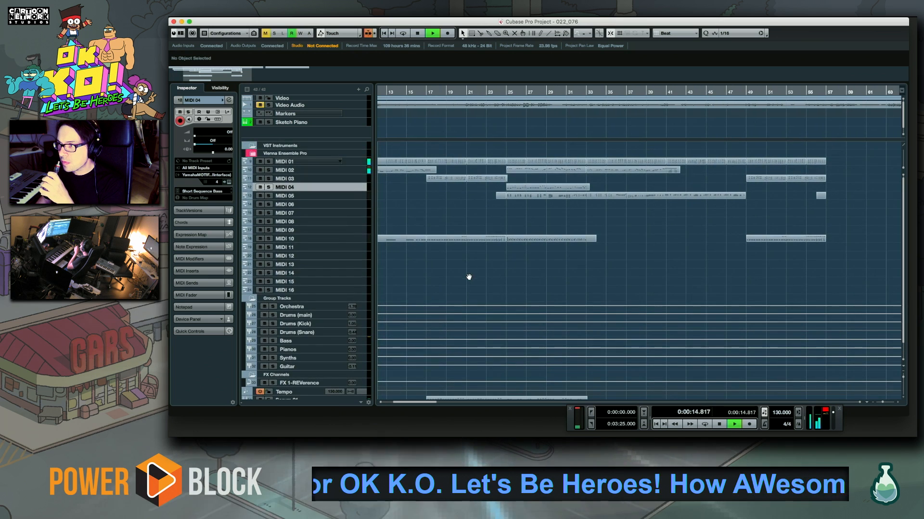
pyautogui.moveTo(613, 277); pyautogui.dragTo(539, 261)
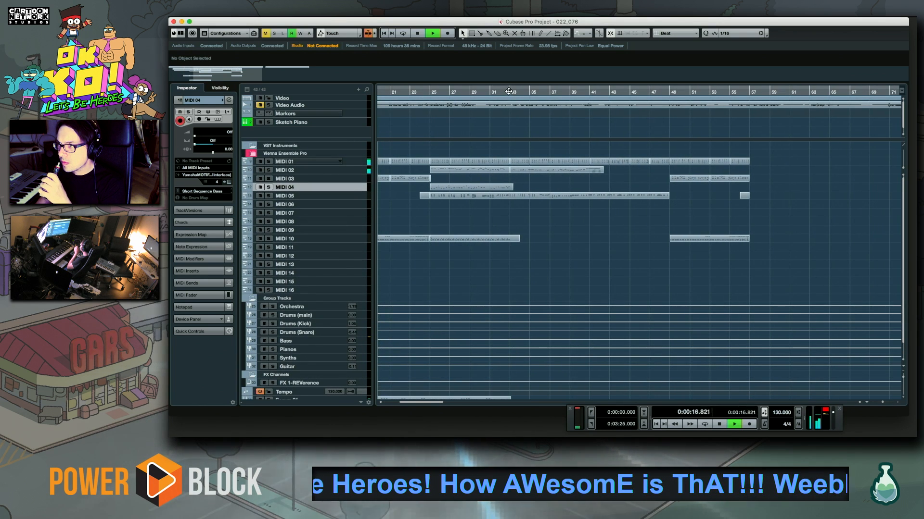
pyautogui.moveTo(428, 226); pyautogui.dragTo(520, 236)
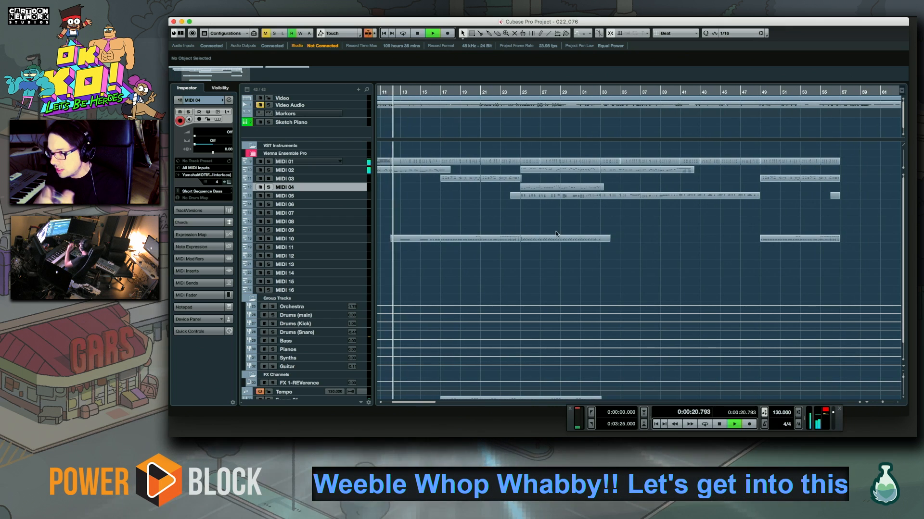
pyautogui.moveTo(596, 239); pyautogui.dragTo(561, 239)
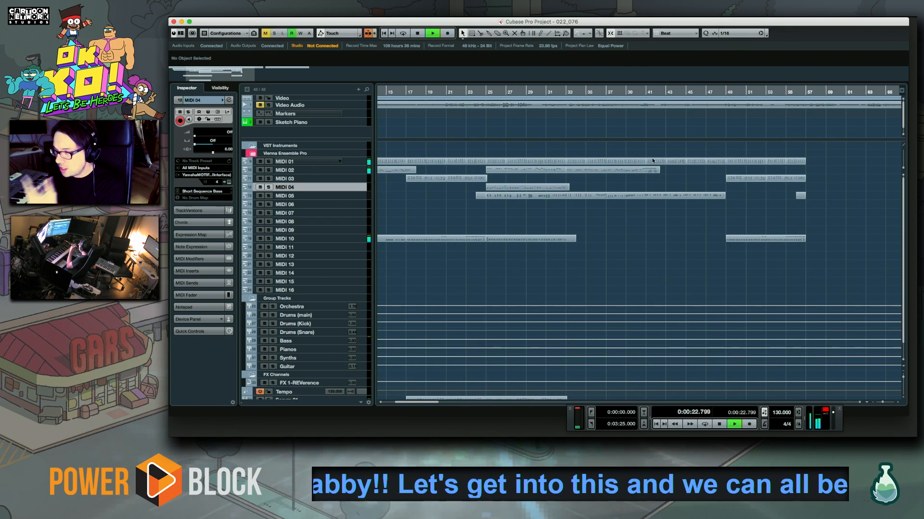
pyautogui.hscroll(3, 653, 160)
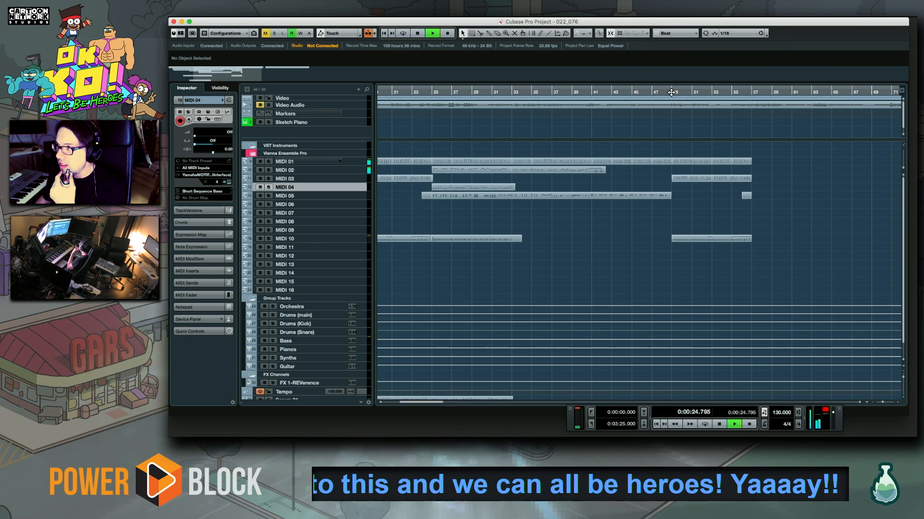
pyautogui.hscroll(7, 705, 217)
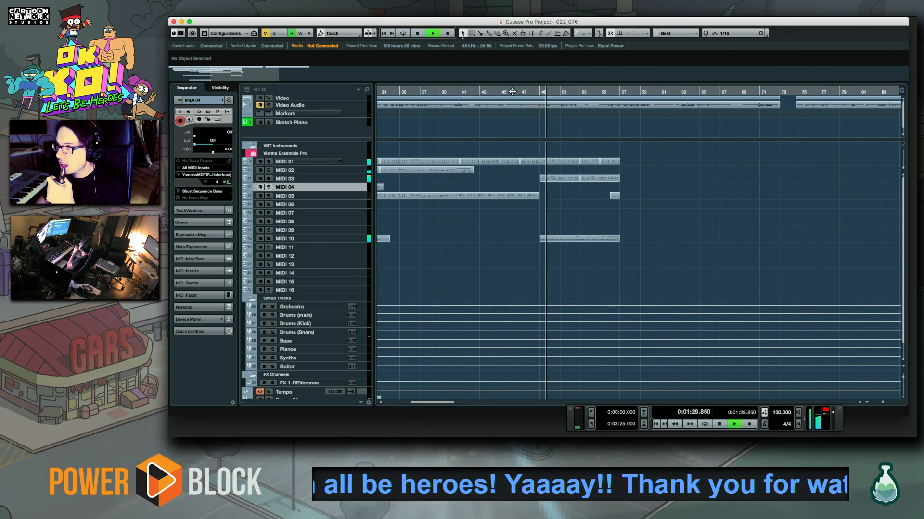
pyautogui.click(440, 91)
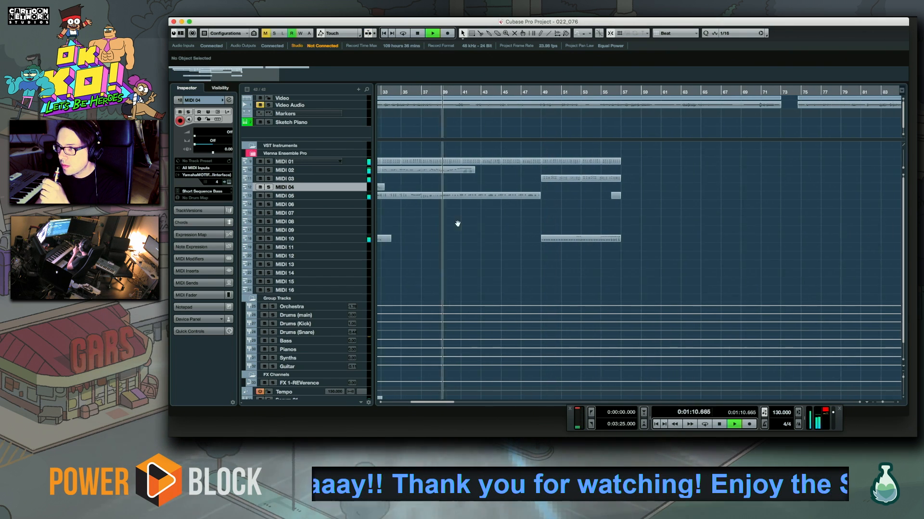
pyautogui.hscroll(-1, 450, 222)
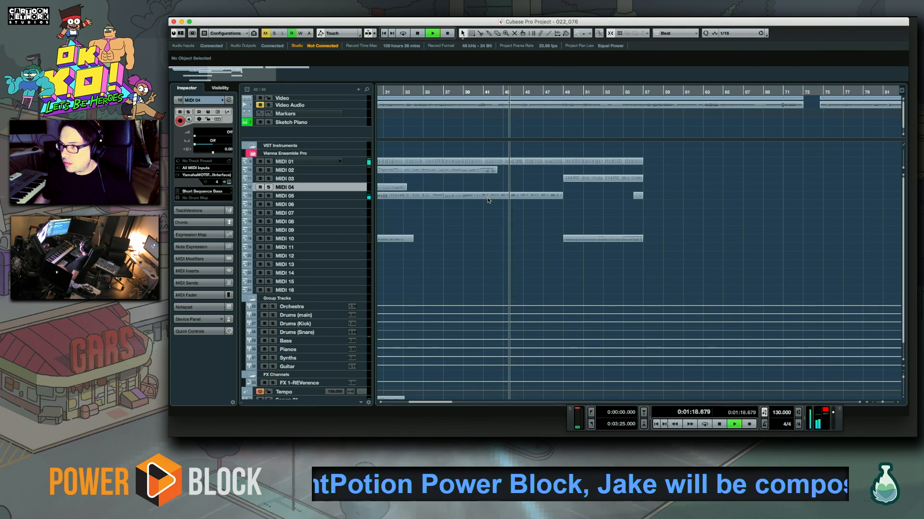
# Delete the MIDI 05 and MIDI 01 parts between bars 41 and 49, and trim the remaining MIDI 05 part's end to 40.4.2.44
pyautogui.press('space')
pyautogui.click(518, 196)
pyautogui.press('Delete')
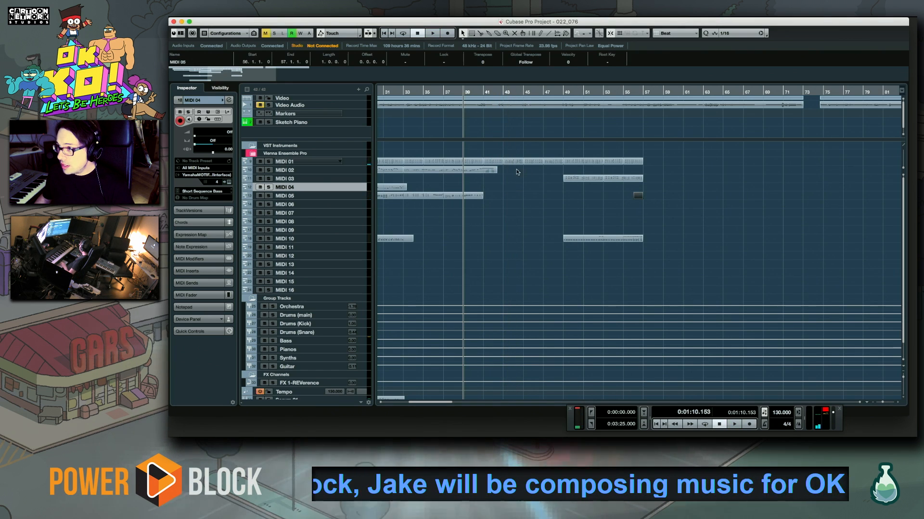
pyautogui.click(539, 164)
pyautogui.press('Delete')
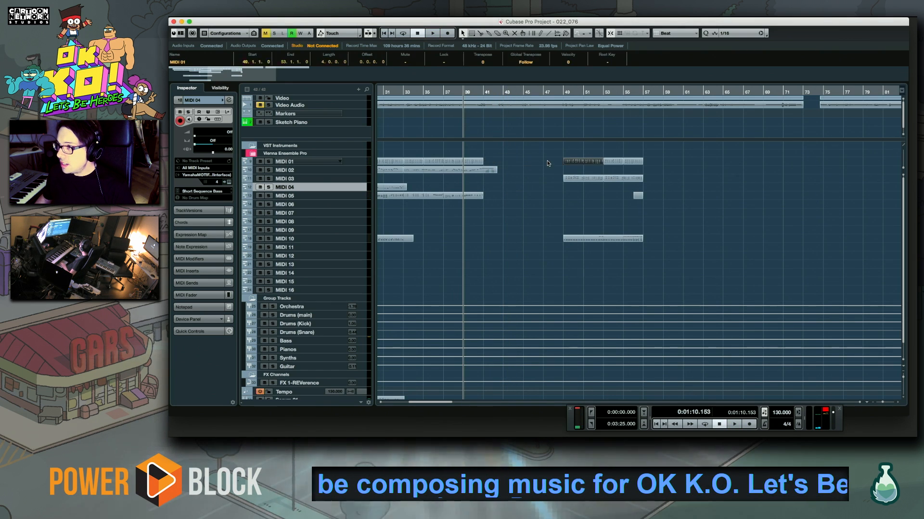
pyautogui.click(475, 205)
# Play the arrangement from bar 5 and review the opening parts for material to reuse
pyautogui.moveTo(525, 220); pyautogui.dragTo(821, 206)
pyautogui.click(421, 93)
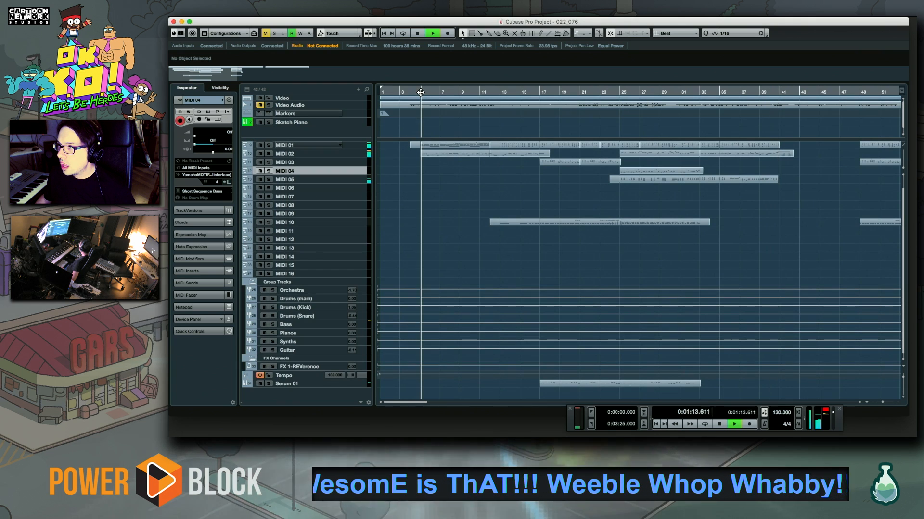
pyautogui.moveTo(503, 206); pyautogui.dragTo(464, 235)
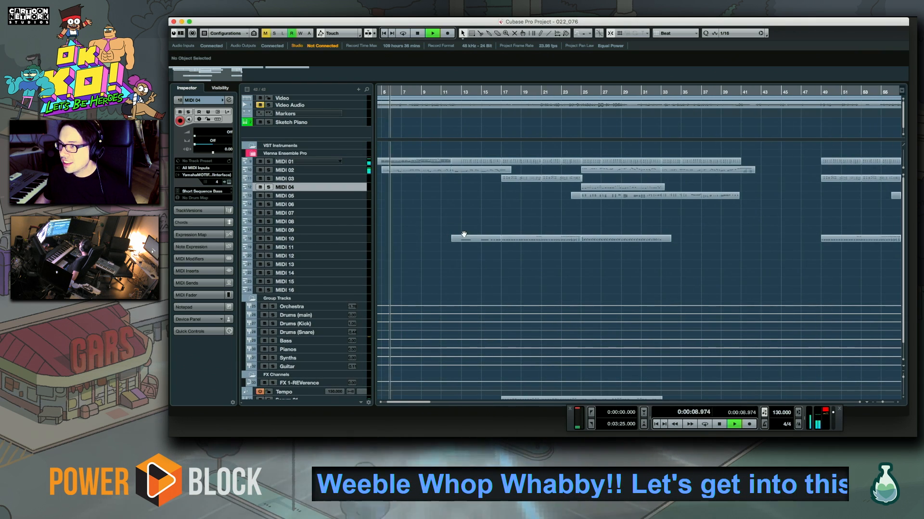
pyautogui.moveTo(635, 218); pyautogui.dragTo(612, 219)
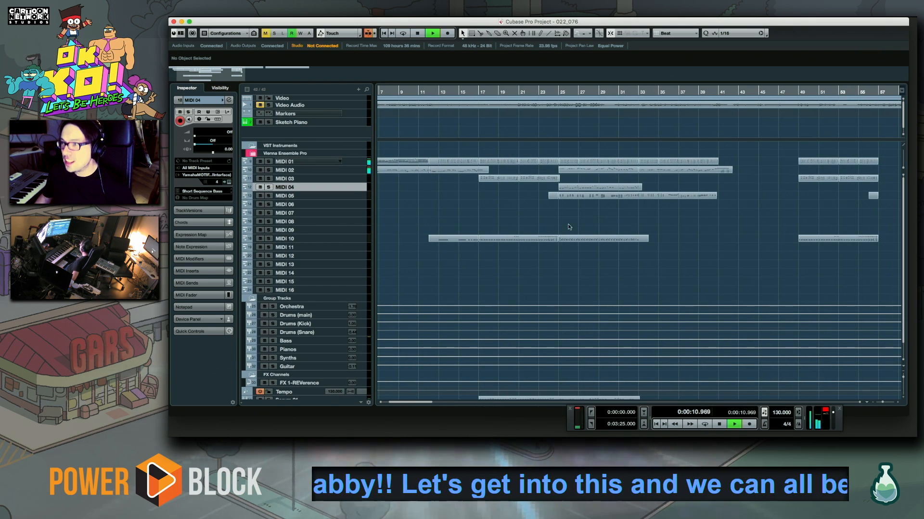
# Move the boundary between the opening MIDI 01 part and the one following it to bar 13
pyautogui.moveTo(452, 173); pyautogui.dragTo(485, 176)
pyautogui.click(452, 169)
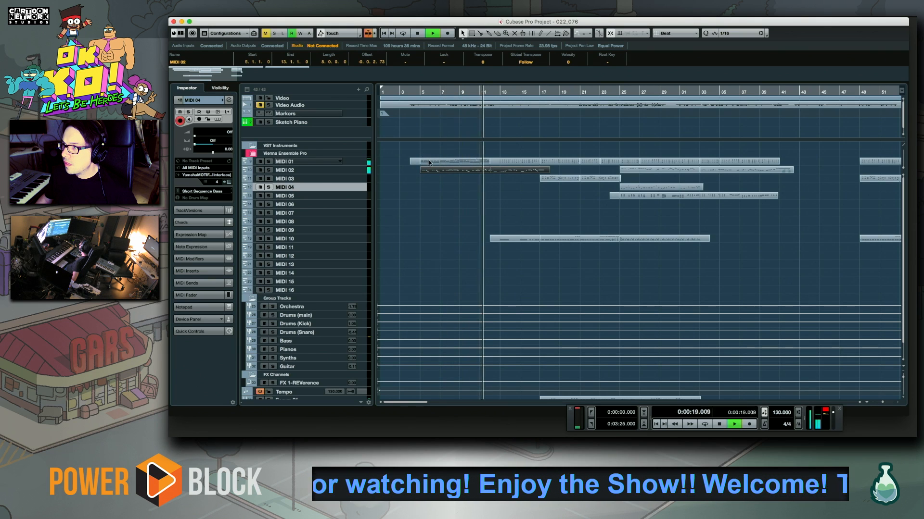
pyautogui.moveTo(490, 163); pyautogui.dragTo(501, 166)
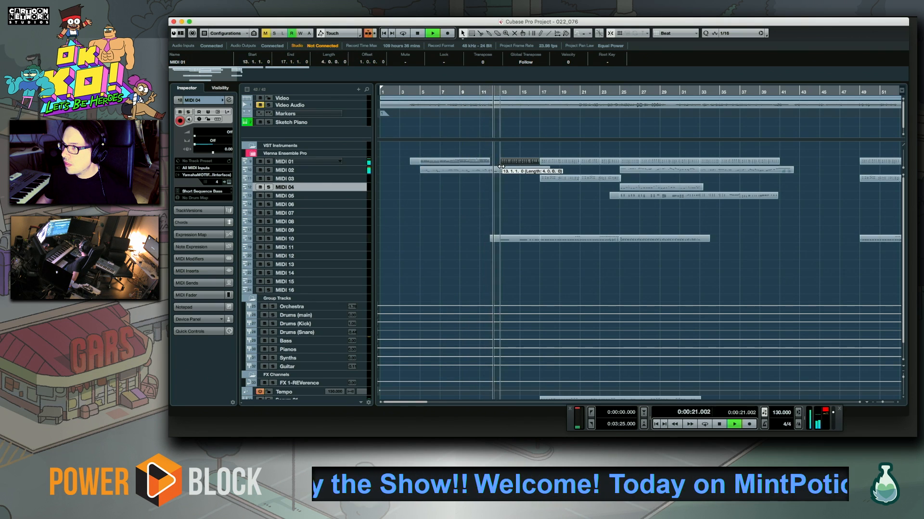
pyautogui.click(427, 165)
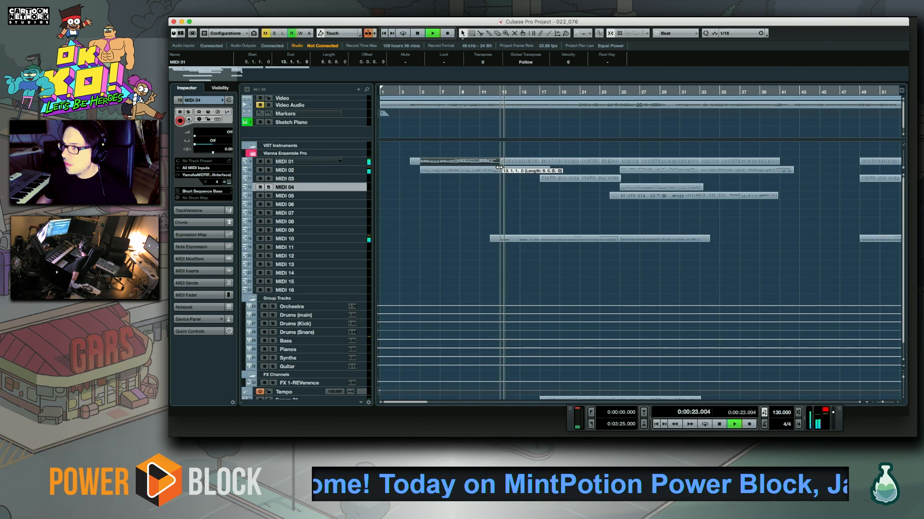
# Copy the eight-bar MIDI 01 part starting at bar 5 to bar 41
pyautogui.press('space')
pyautogui.moveTo(558, 167); pyautogui.dragTo(787, 165)
pyautogui.moveTo(572, 203); pyautogui.dragTo(479, 198)
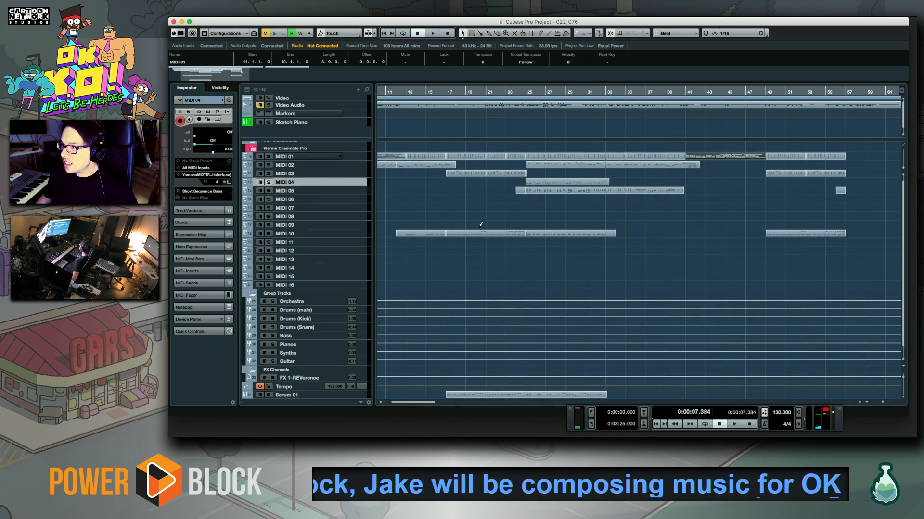
# Play from bar 17 and try to copy the MIDI 10 part of bars 17 to 25 to bar 33
pyautogui.click(446, 92)
pyautogui.press('space')
pyautogui.moveTo(460, 220); pyautogui.dragTo(517, 252)
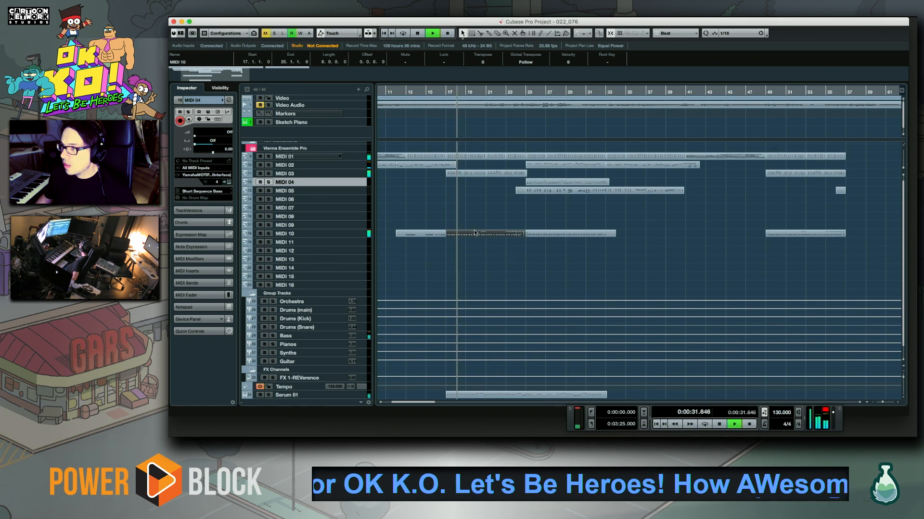
pyautogui.click(536, 234)
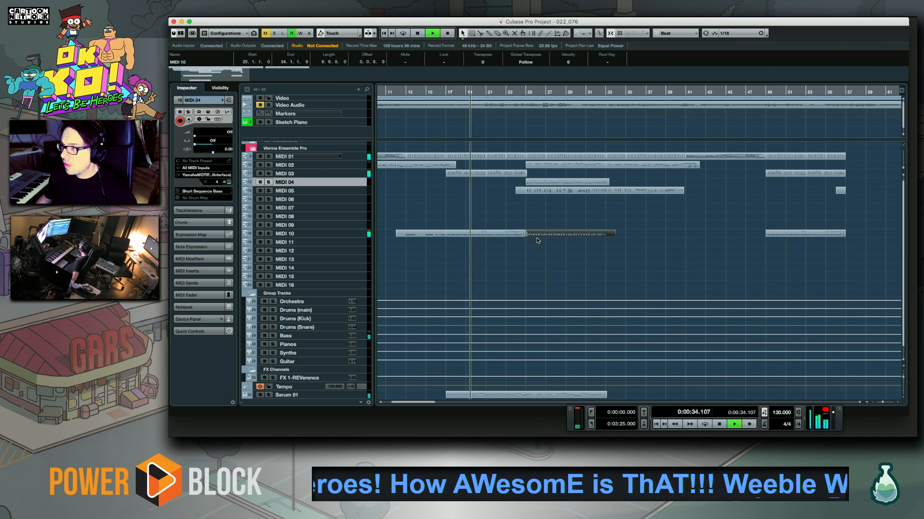
pyautogui.click(491, 235)
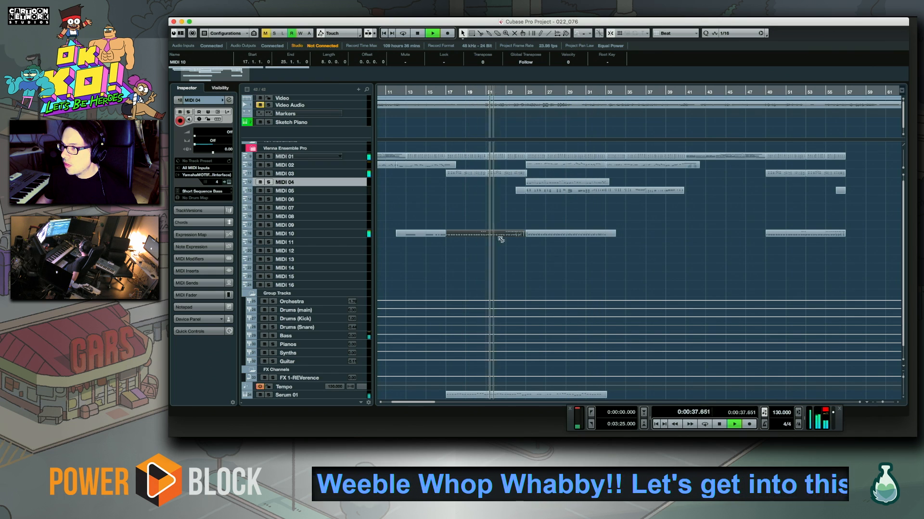
pyautogui.moveTo(481, 236); pyautogui.dragTo(638, 234)
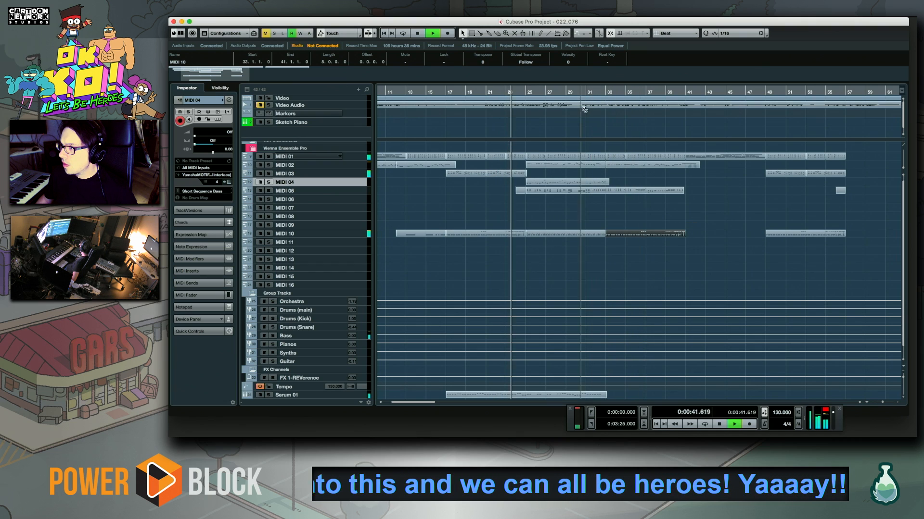
# Copy the MIDI 10 part of bars 17 to 25 to bar 41 and play it back from there
pyautogui.moveTo(461, 234); pyautogui.dragTo(698, 233)
pyautogui.click(685, 92)
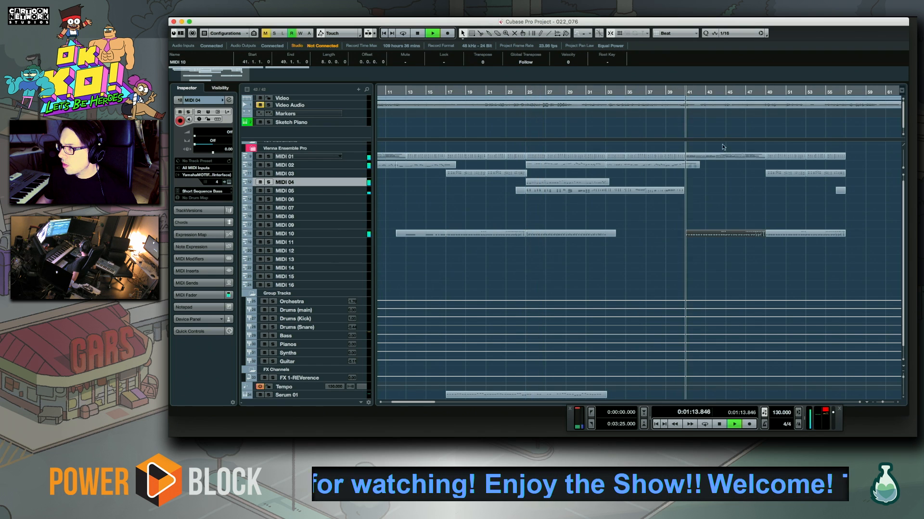
pyautogui.hscroll(5, 716, 225)
pyautogui.hscroll(3, 622, 226)
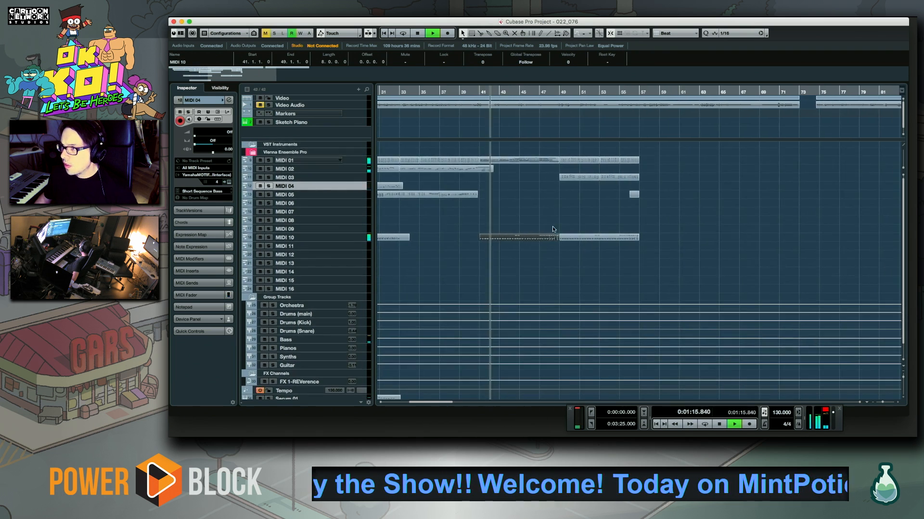
pyautogui.press('space')
# Record a new Poly Hook part on MIDI 03 from just before bar 41 to about bar 49
pyautogui.click(459, 92)
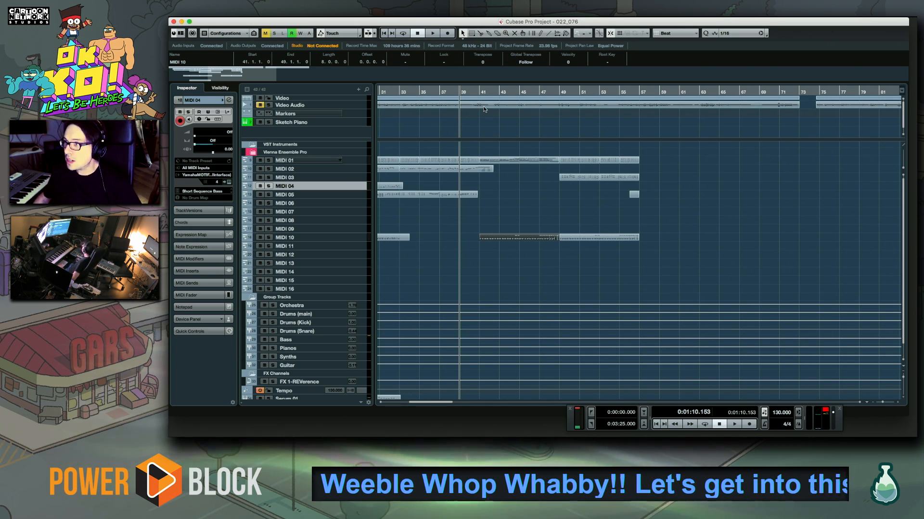
pyautogui.click(481, 91)
pyautogui.press('space')
pyautogui.press('space')
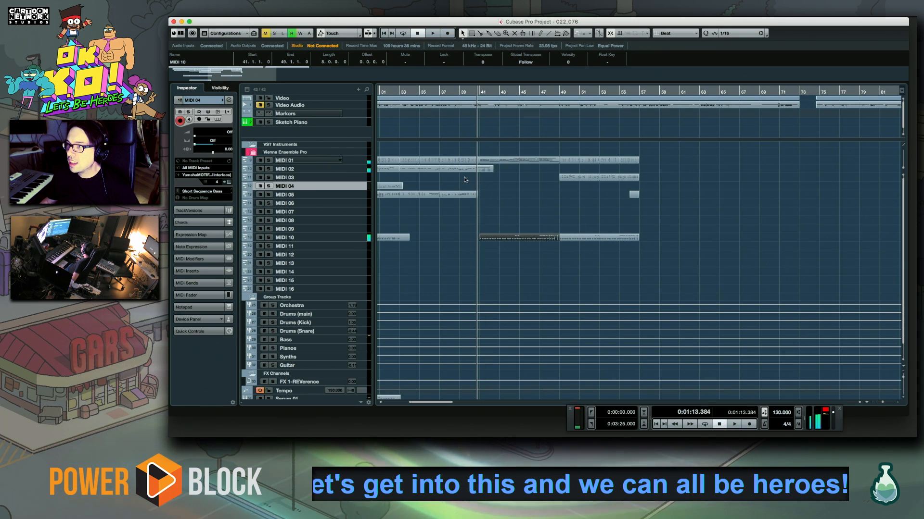
pyautogui.click(347, 177)
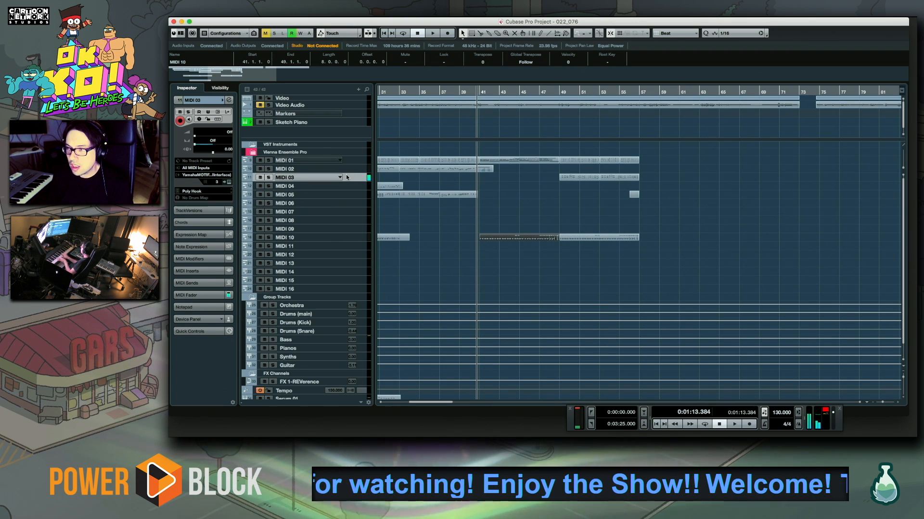
pyautogui.press('KP_Multiply')
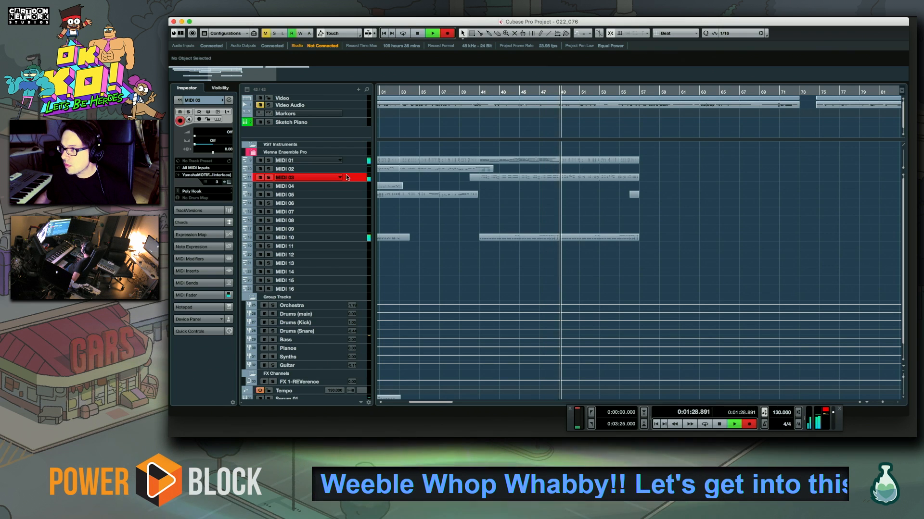
pyautogui.click(514, 178)
pyautogui.press('space')
# Remove the stray very short A4 note in bar 43 of the new MIDI 03 part and play it back from bar 43
pyautogui.doubleClick(514, 177)
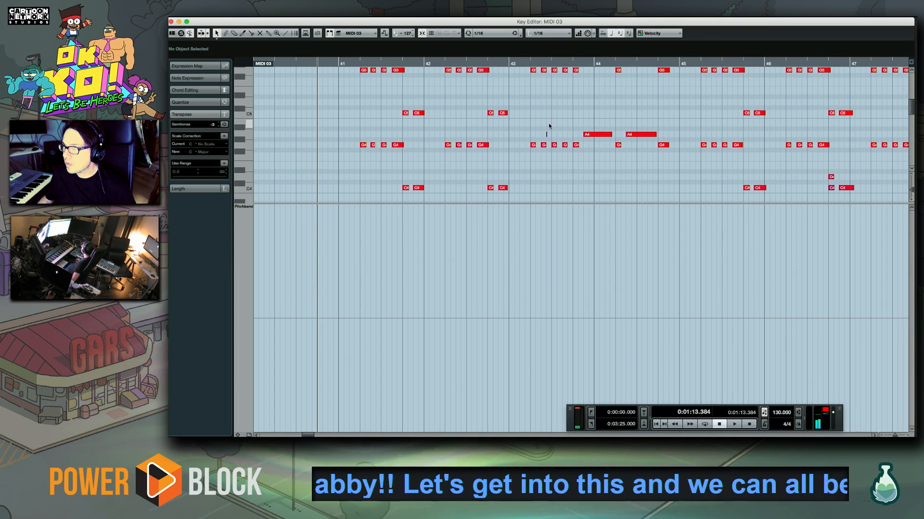
pyautogui.click(529, 64)
pyautogui.press('space')
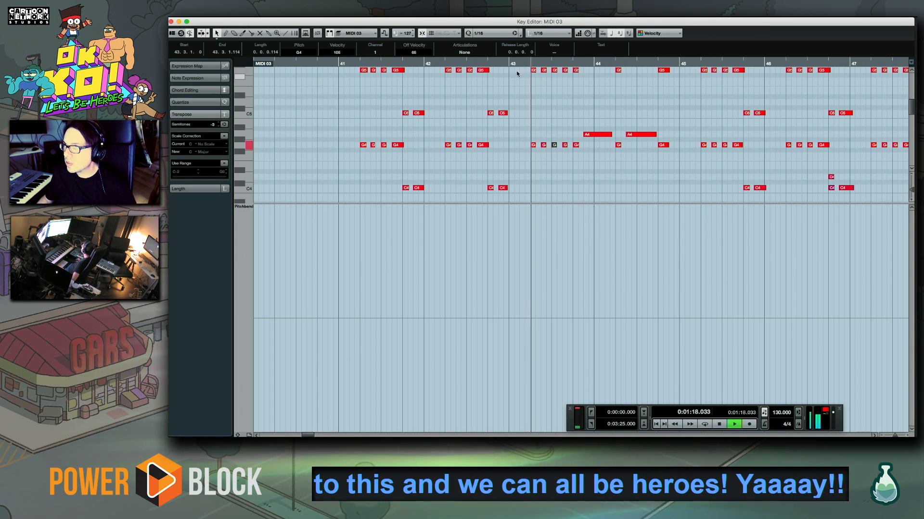
pyautogui.click(171, 22)
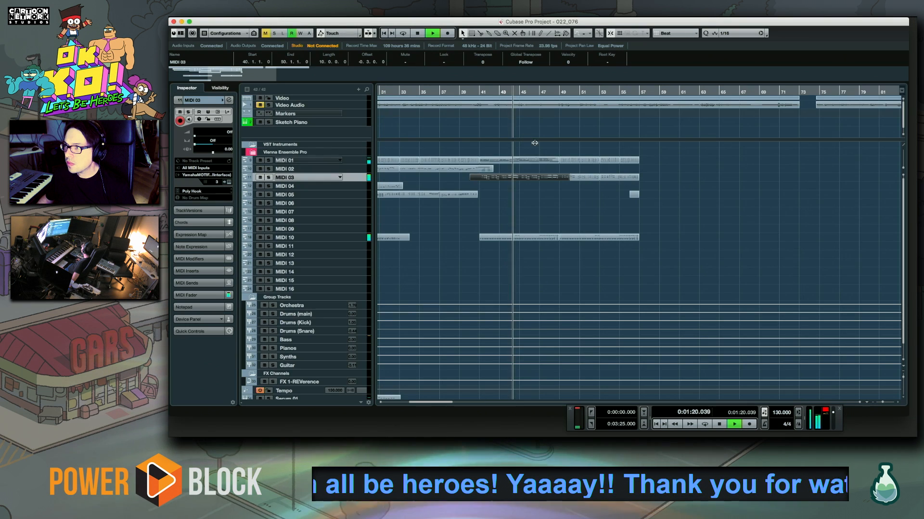
# Replay the arrangement from about bar 47 and check the copied MIDI 01 part in the Key Editor up to bar 49
pyautogui.click(538, 92)
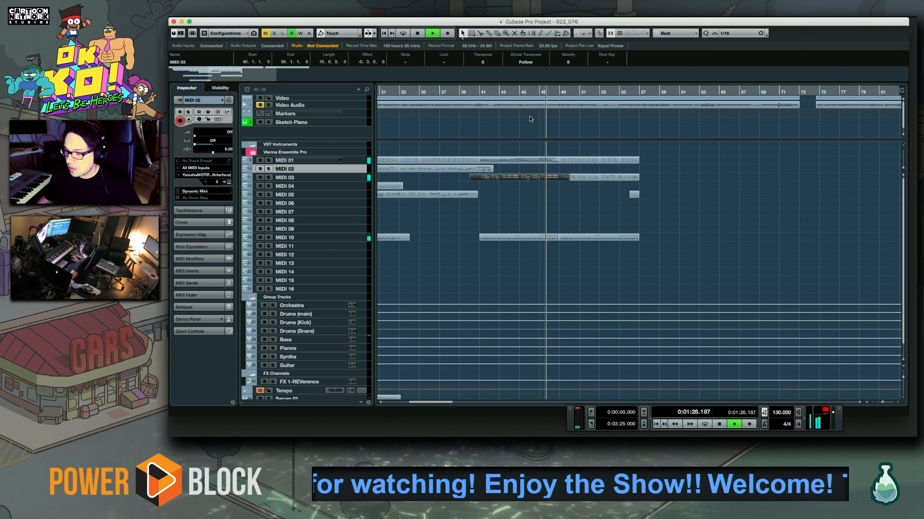
pyautogui.press('space')
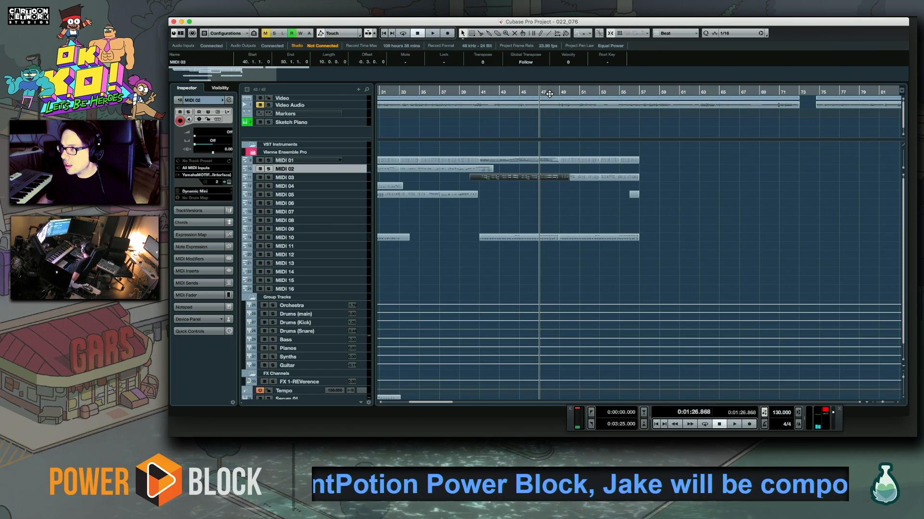
pyautogui.press('space')
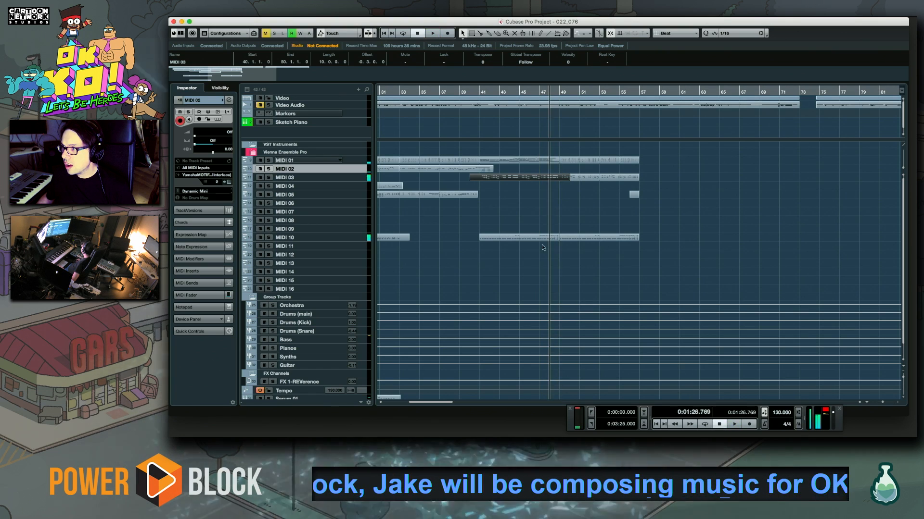
pyautogui.doubleClick(545, 163)
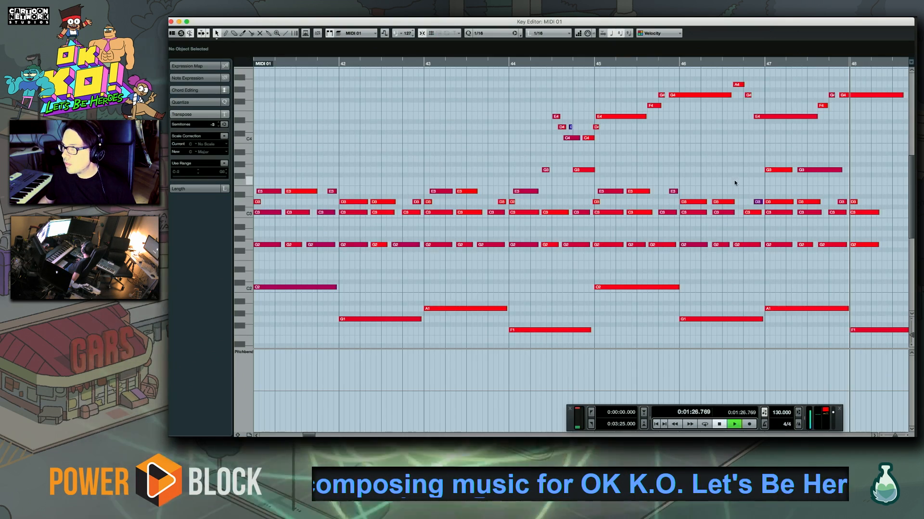
pyautogui.press('space')
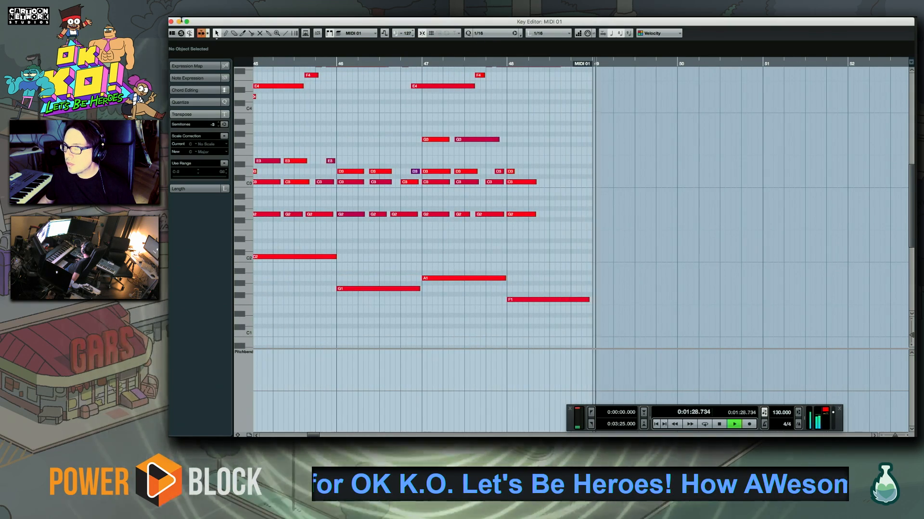
# Close the note editor and move the MIDI 01, 03, 05 and 10 parts of bars 49 to 57 to start at bar 57
pyautogui.click(171, 21)
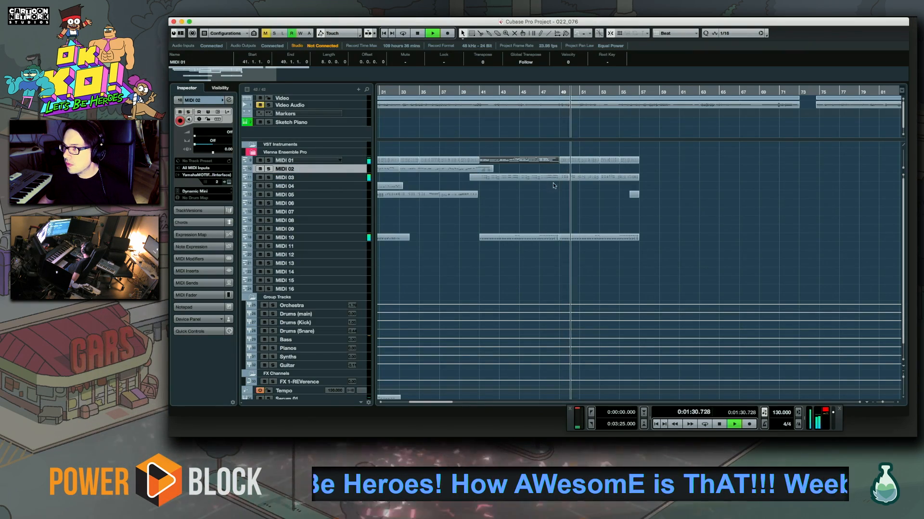
pyautogui.moveTo(561, 151); pyautogui.dragTo(681, 263)
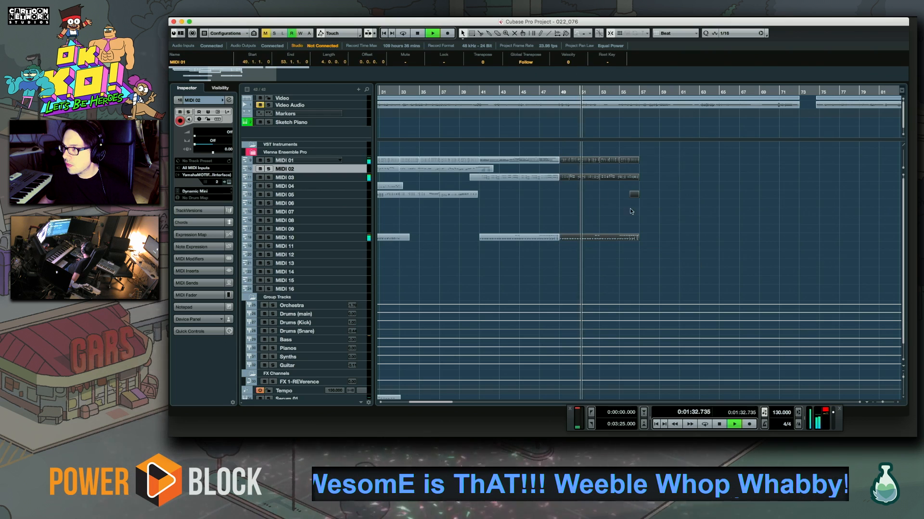
pyautogui.moveTo(567, 162)
pyautogui.mouseDown()
pyautogui.moveTo(660, 168)
pyautogui.moveTo(646, 161)
pyautogui.mouseUp()
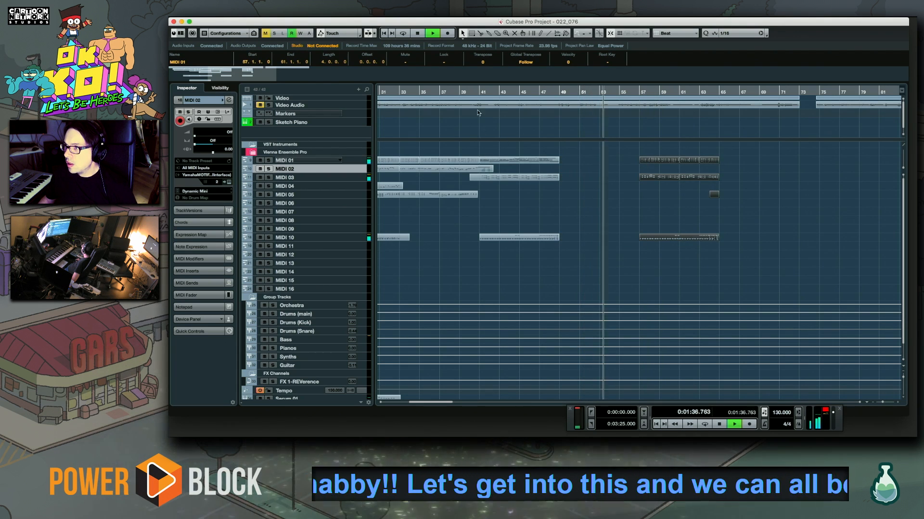
# Play from bar 41 and copy the MIDI 01, MIDI 03 and MIDI 10 parts of bars 41 to 49 to bar 49
pyautogui.click(478, 90)
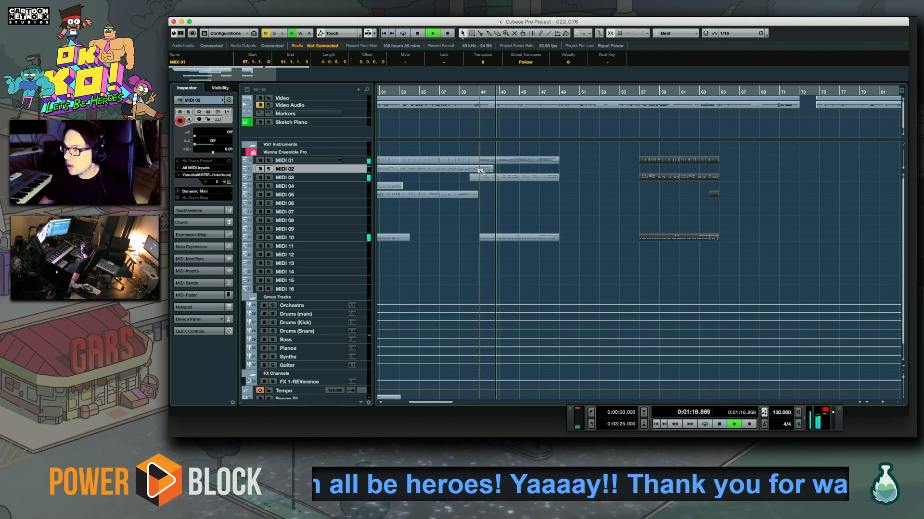
pyautogui.click(487, 160)
pyautogui.keyDown('shift'); pyautogui.click(498, 179); pyautogui.keyUp('shift')
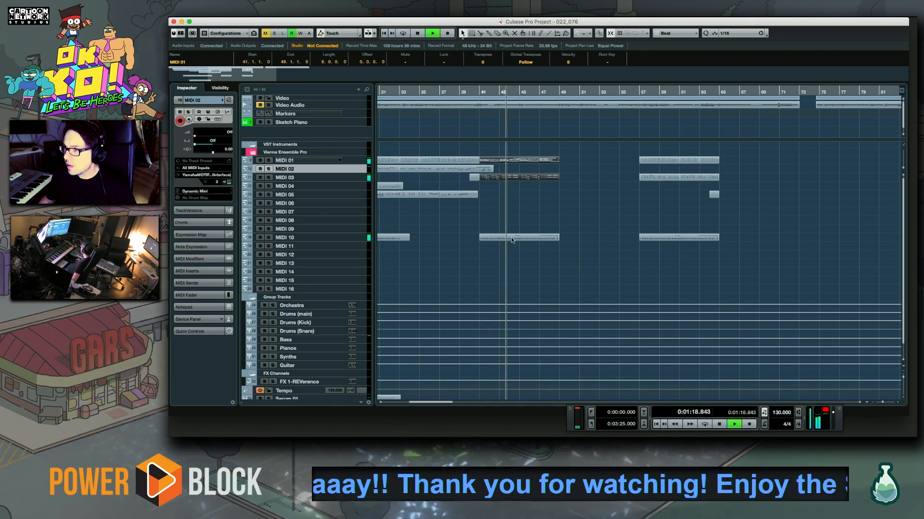
pyautogui.keyDown('shift'); pyautogui.click(511, 238); pyautogui.keyUp('shift')
pyautogui.moveTo(554, 160); pyautogui.dragTo(625, 173)
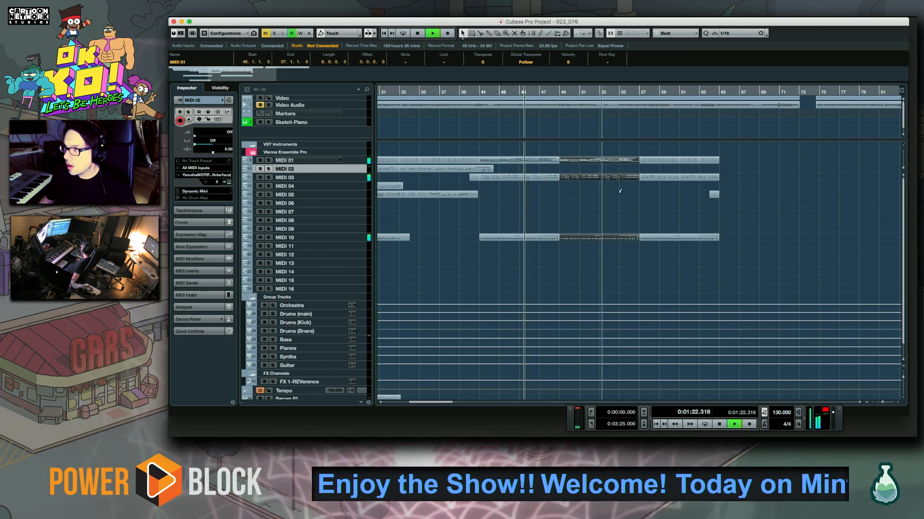
pyautogui.click(541, 197)
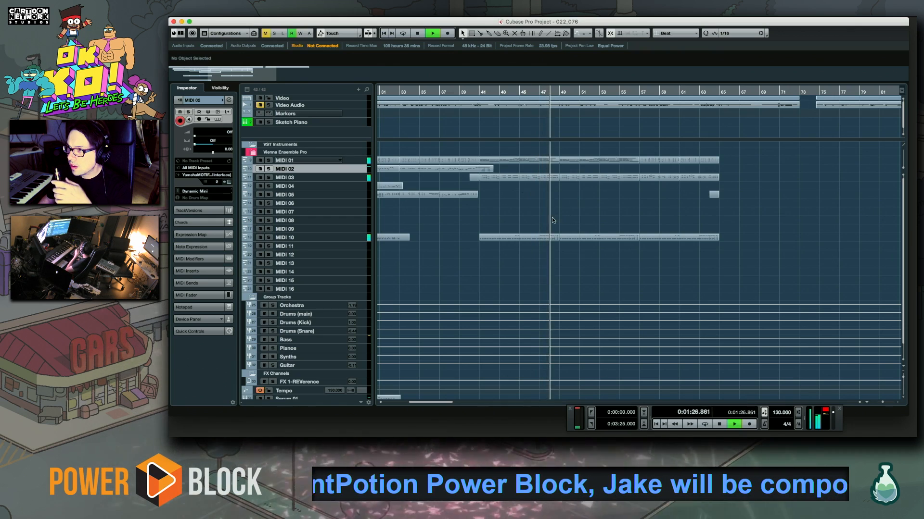
# Delete the copied MIDI 10 part at bars 49 to 57
pyautogui.hscroll(5, 495, 198)
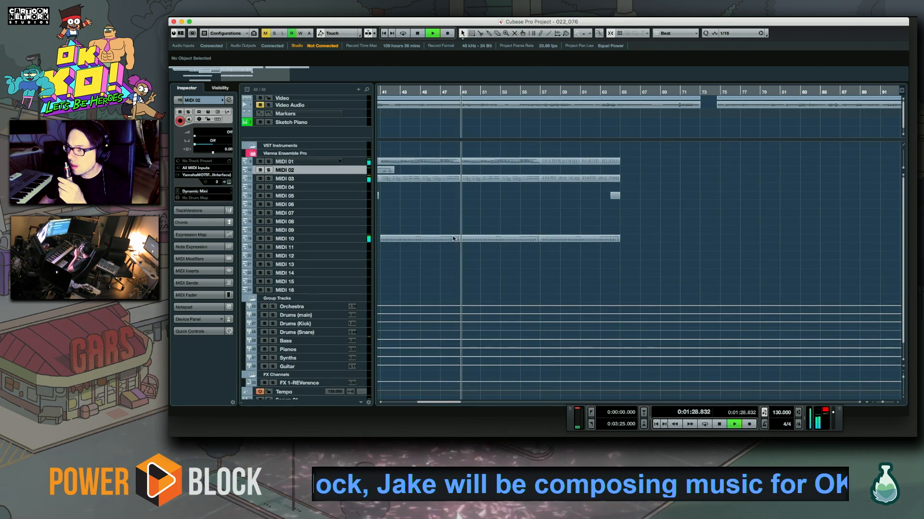
pyautogui.click(512, 239)
pyautogui.press('Delete')
pyautogui.moveTo(500, 257); pyautogui.dragTo(807, 244)
pyautogui.moveTo(551, 226); pyautogui.dragTo(788, 227)
pyautogui.press('space')
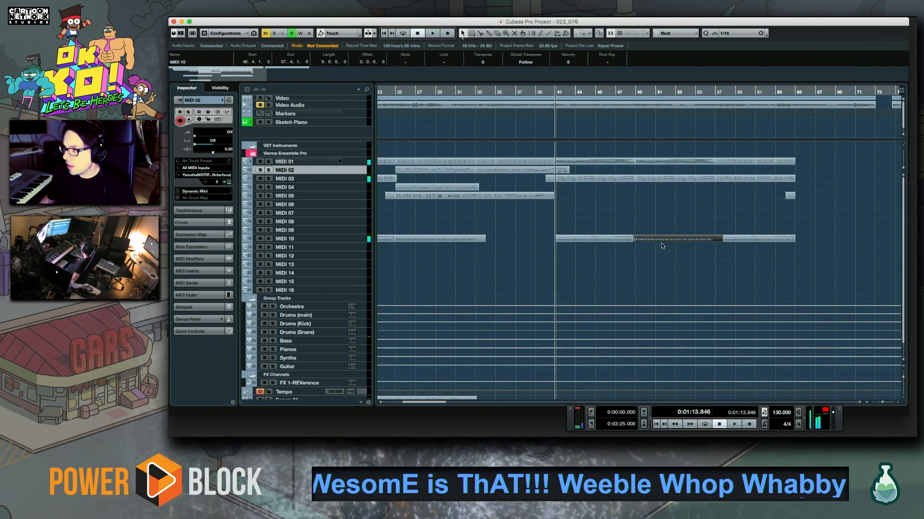
pyautogui.press('Delete')
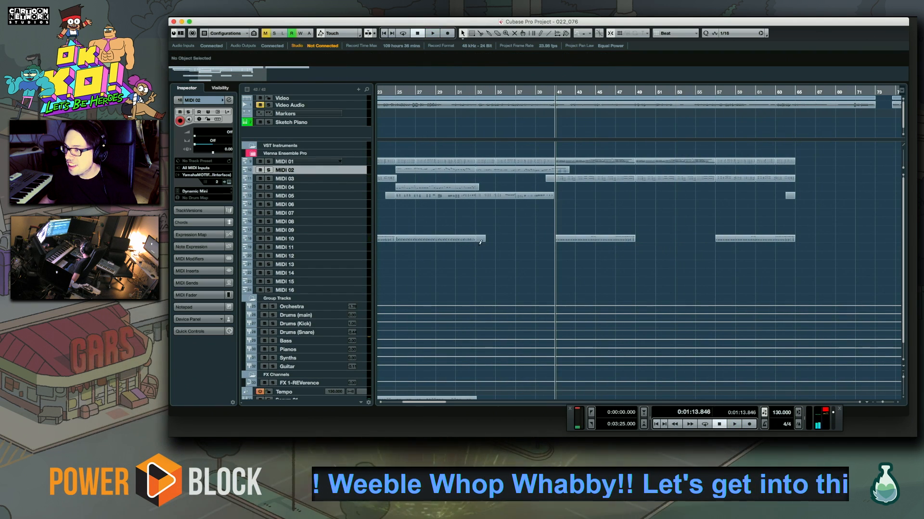
# Copy an earlier eight-bar MIDI 10 part into bars 49 to 57 and play it back from bar 49
pyautogui.moveTo(426, 241); pyautogui.dragTo(647, 222)
pyautogui.click(635, 91)
pyautogui.press('space')
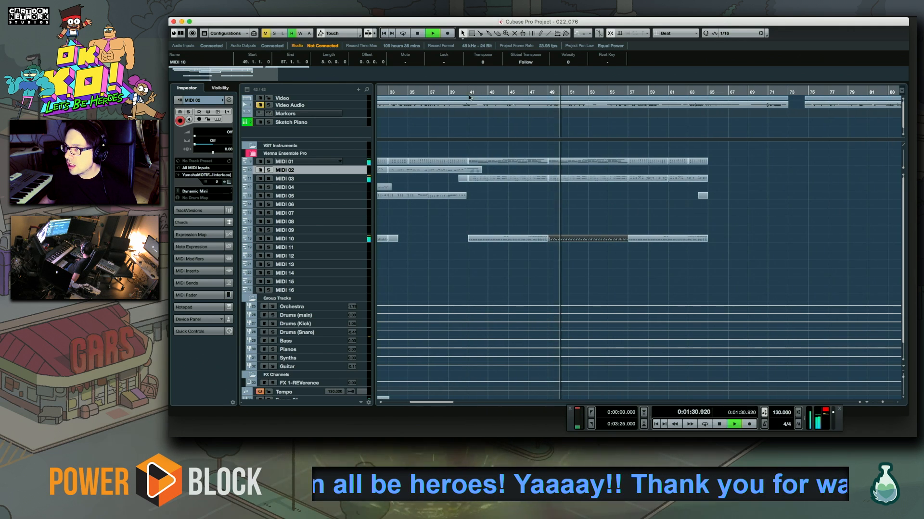
# Replay the arrangement from about bars 39, 33 and 31 to check the passage leading up to bar 41
pyautogui.click(448, 91)
pyautogui.scroll(-1, 504, 231)
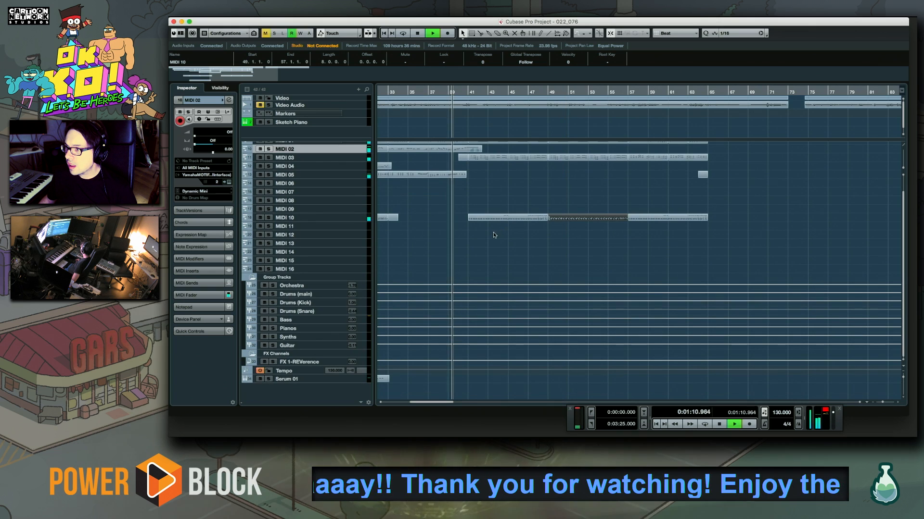
pyautogui.click(388, 92)
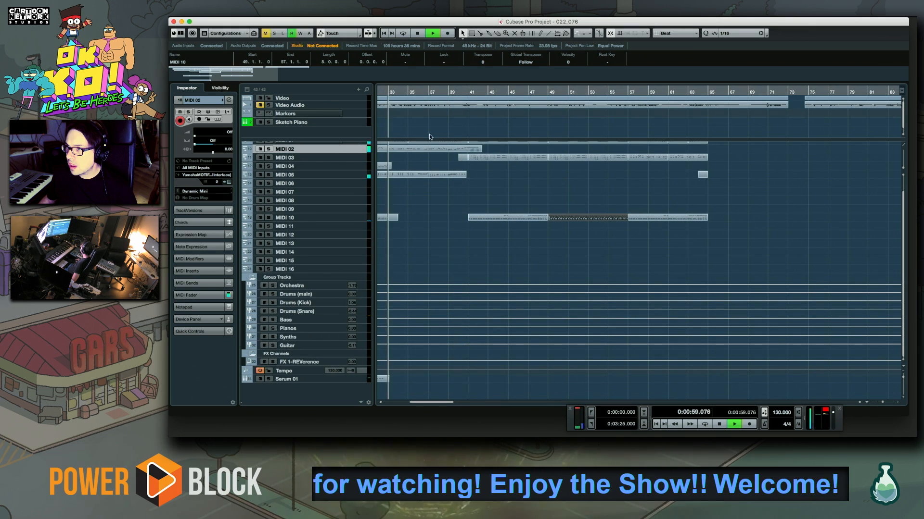
pyautogui.moveTo(453, 230); pyautogui.dragTo(631, 230)
pyautogui.click(546, 91)
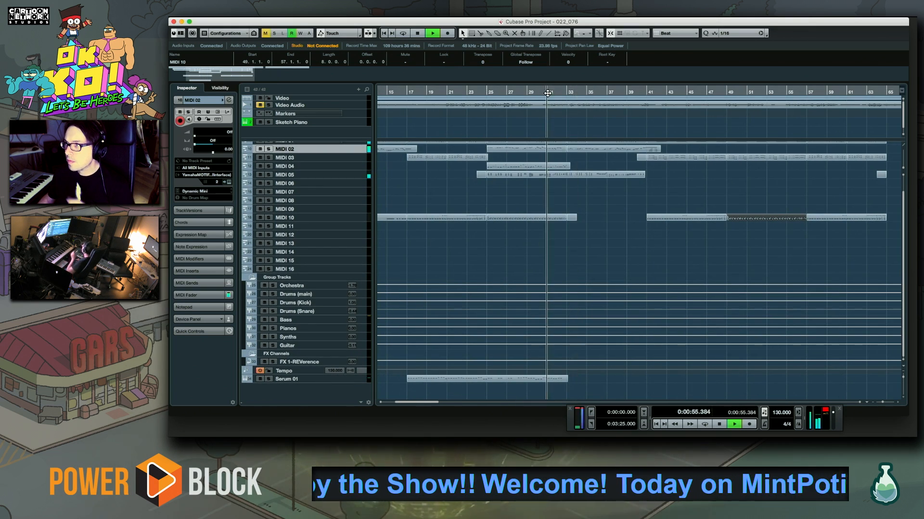
pyautogui.hscroll(10, 579, 167)
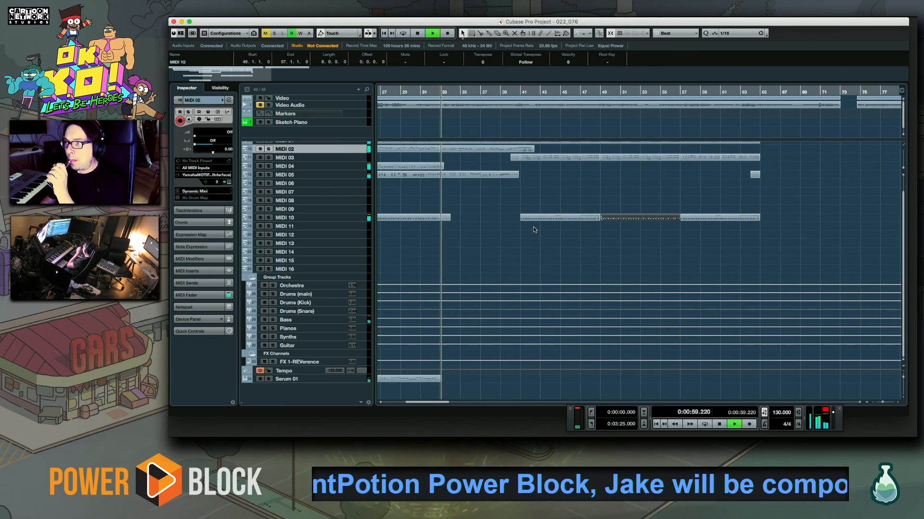
pyautogui.click(420, 91)
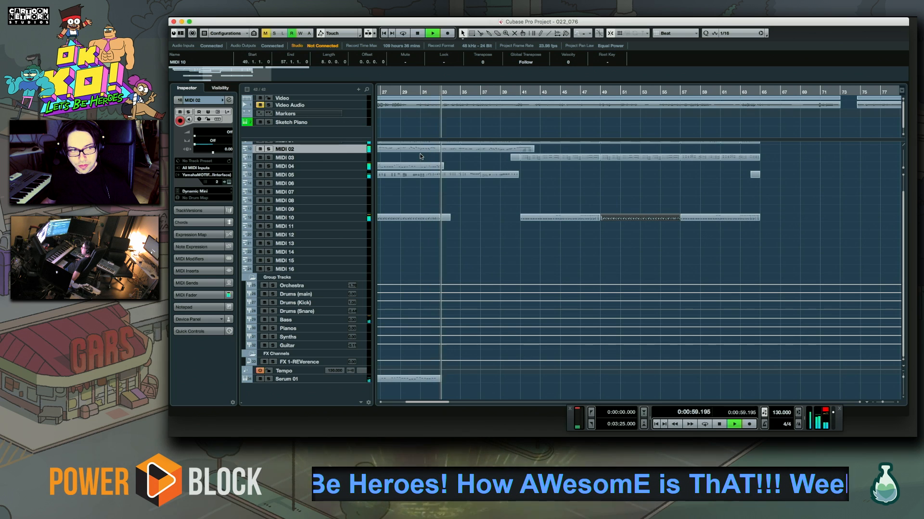
# Record a new Synth Pop Kit part on MIDI 10 from bar 32 to about bar 42, restarting the take once
pyautogui.click(430, 91)
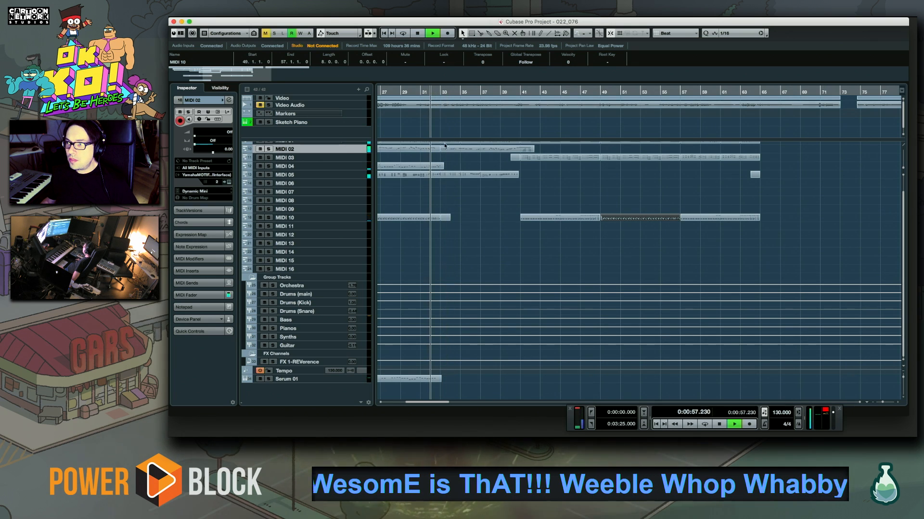
pyautogui.press('space')
pyautogui.click(359, 269)
pyautogui.click(343, 222)
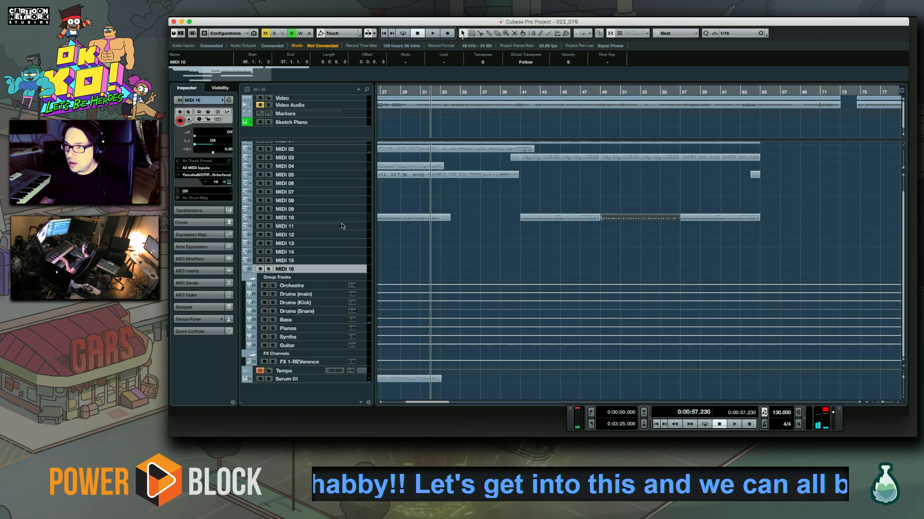
pyautogui.rightClick(342, 222)
pyautogui.click(329, 222)
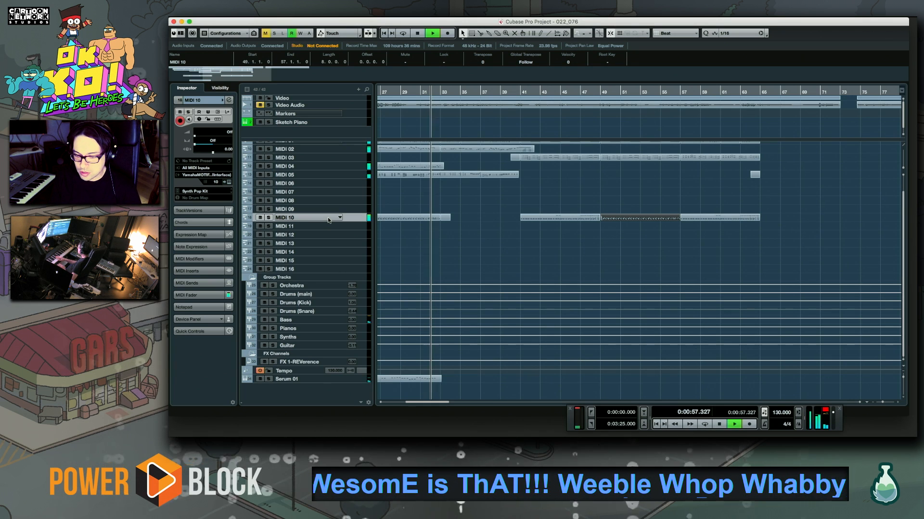
pyautogui.press('KP_Multiply')
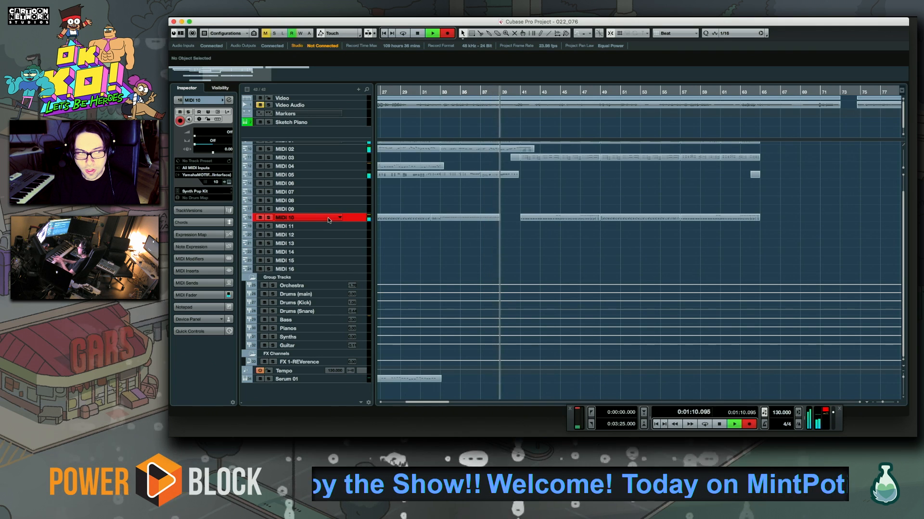
pyautogui.press('space')
pyautogui.press('KP_Multiply')
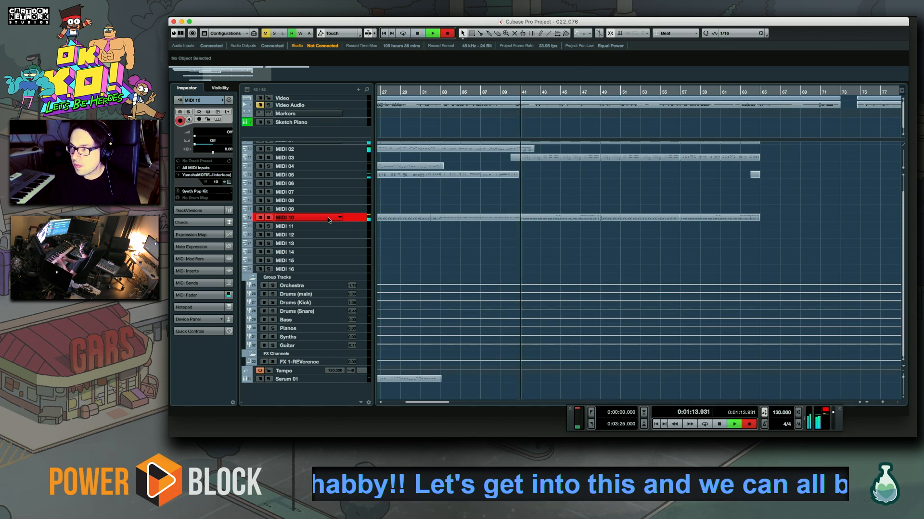
# Check the new MIDI 10 recording's notes and velocities from bar 33 in the Key Editor during playback
pyautogui.doubleClick(468, 216)
pyautogui.click(511, 180)
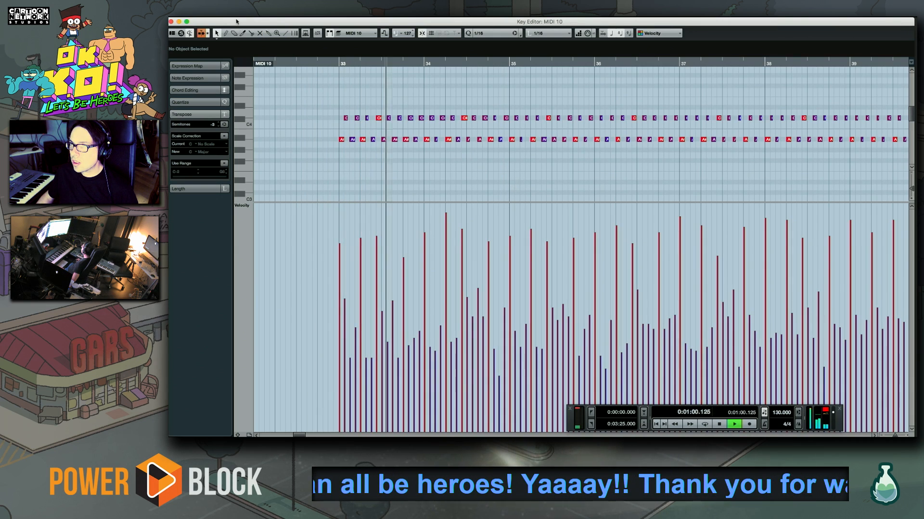
pyautogui.click(171, 22)
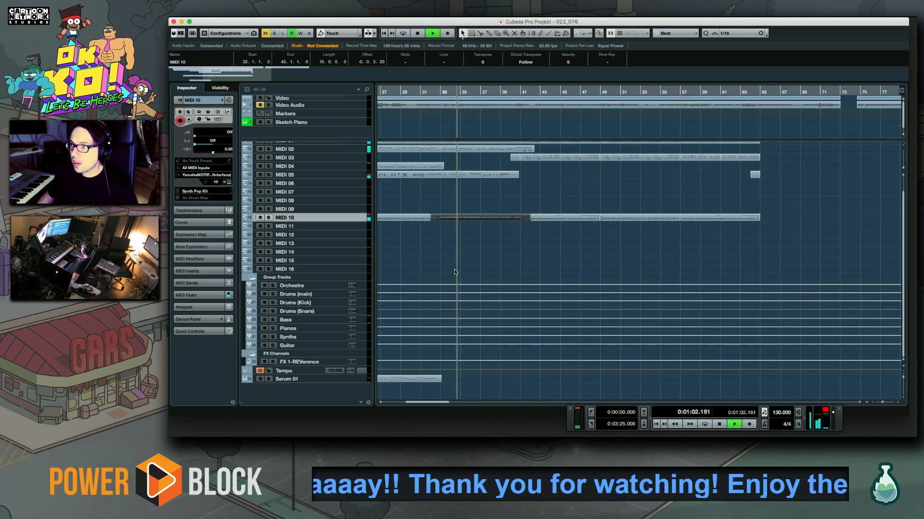